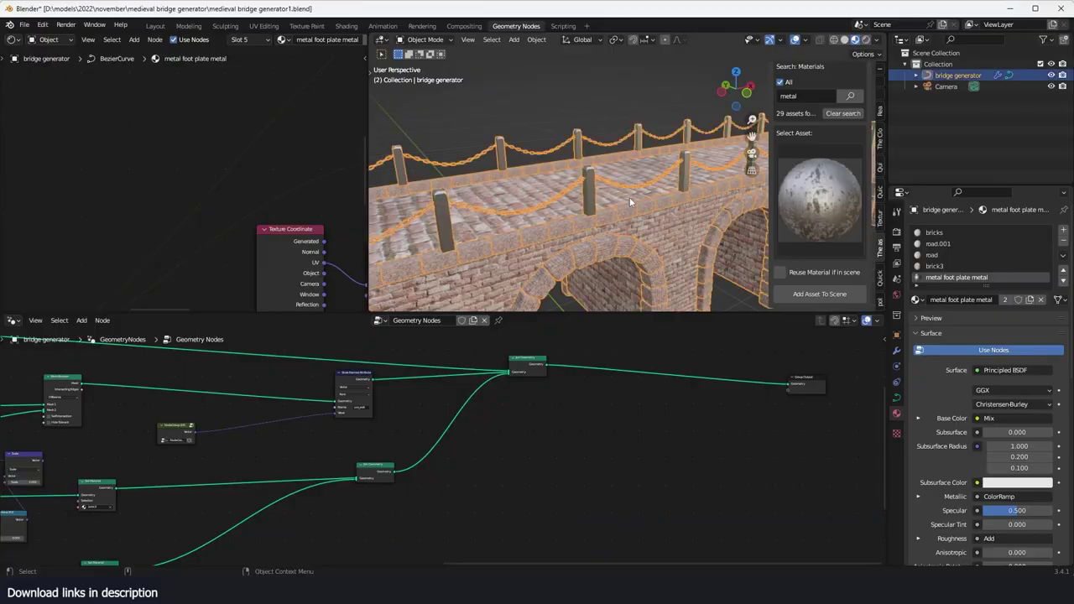
# Step: Try moving the right end control point of the bridge curve to test how the bridge bends
pyautogui.scroll(-4, 630, 200)
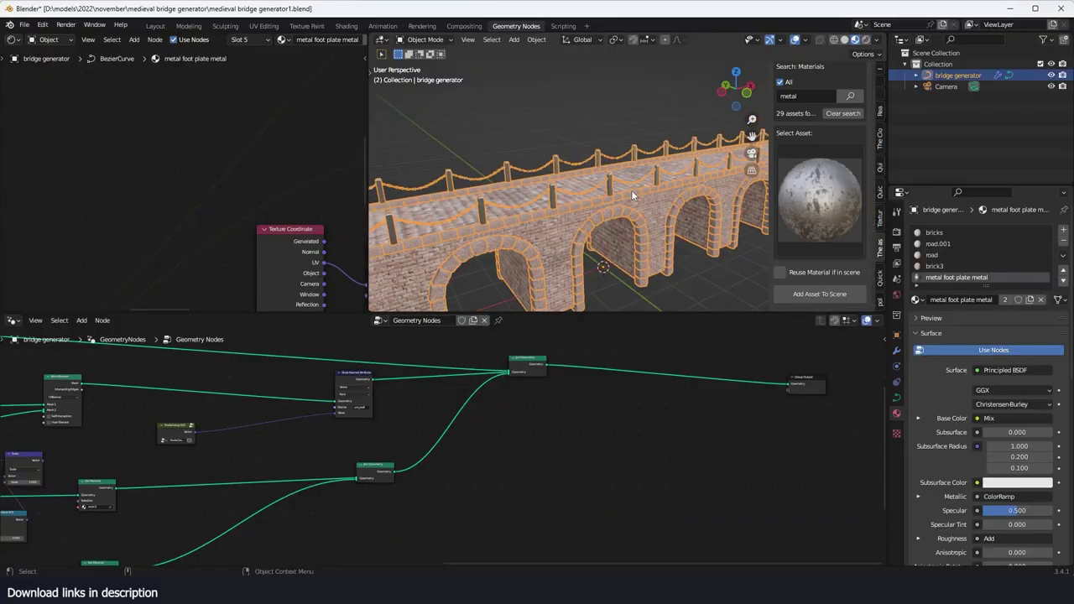
pyautogui.press('n')
pyautogui.scroll(-5, 678, 166)
pyautogui.press('Tab')
pyautogui.moveTo(656, 173); pyautogui.dragTo(615, 179, button='middle')
pyautogui.scroll(1, 619, 180)
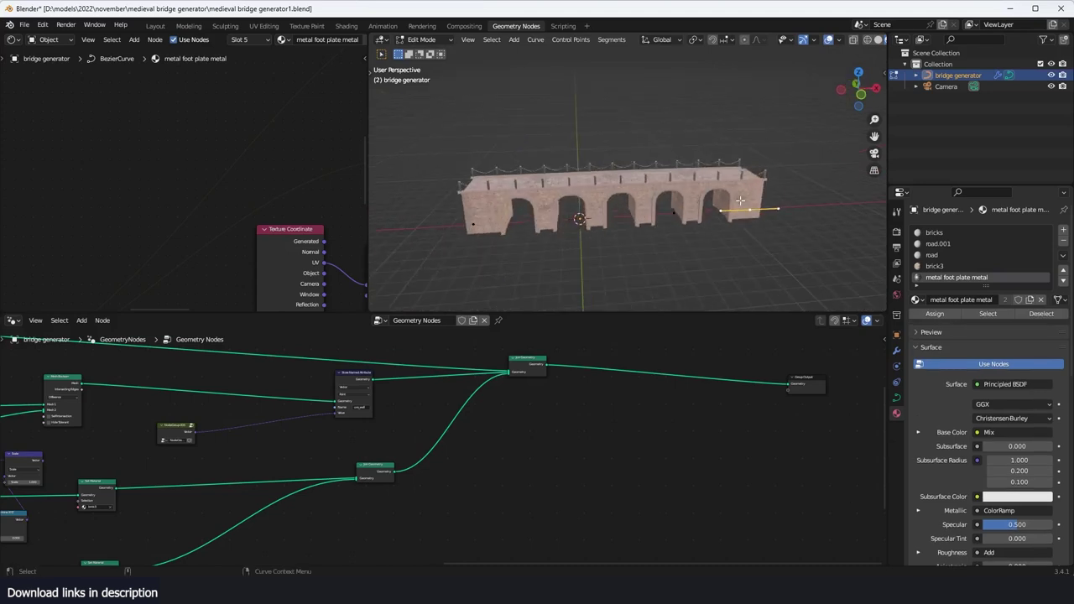
pyautogui.click(743, 203)
pyautogui.press('g')
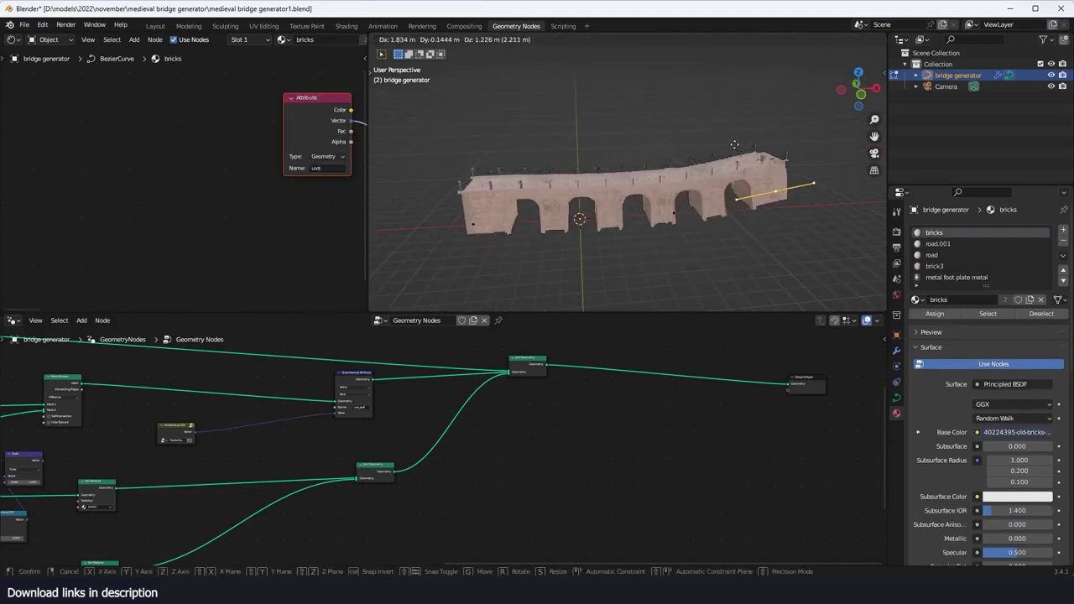
pyautogui.rightClick(669, 205)
pyautogui.press('Tab')
pyautogui.moveTo(668, 205); pyautogui.dragTo(712, 201, button='middle')
pyautogui.hotkey('alt', 'a')
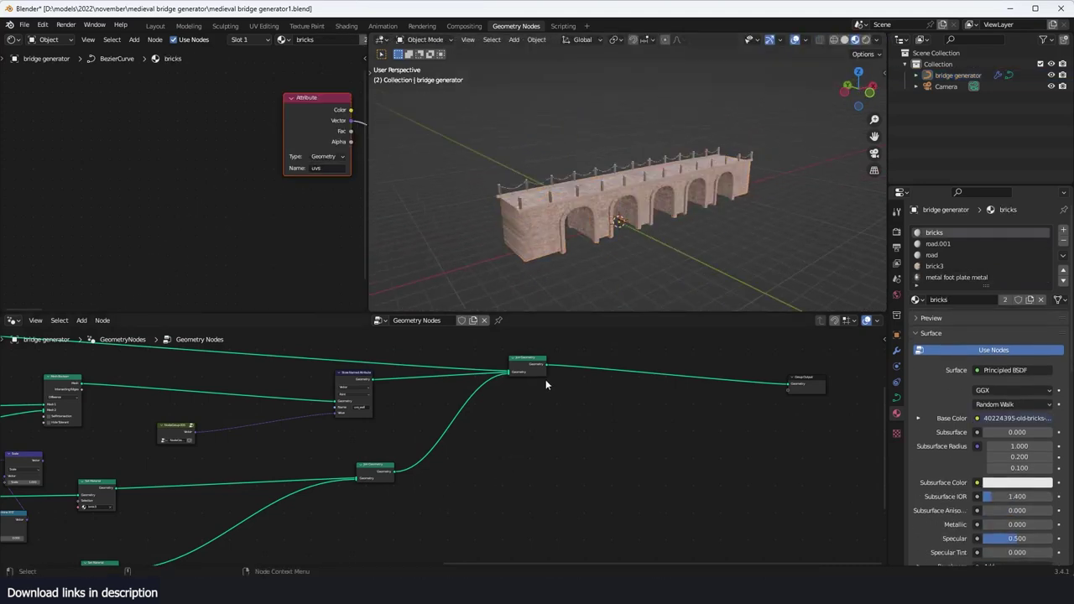
# Step: Open a second Blender window with a new scene and switch it to the Geometry Nodes workspace
pyautogui.rightClick(290, 591)
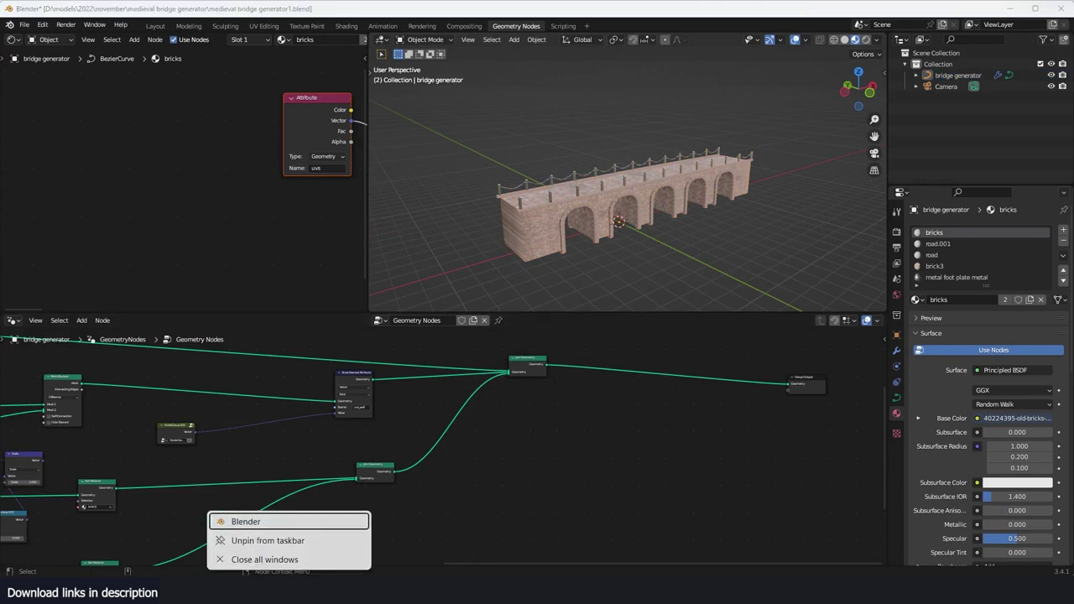
pyautogui.click(318, 527)
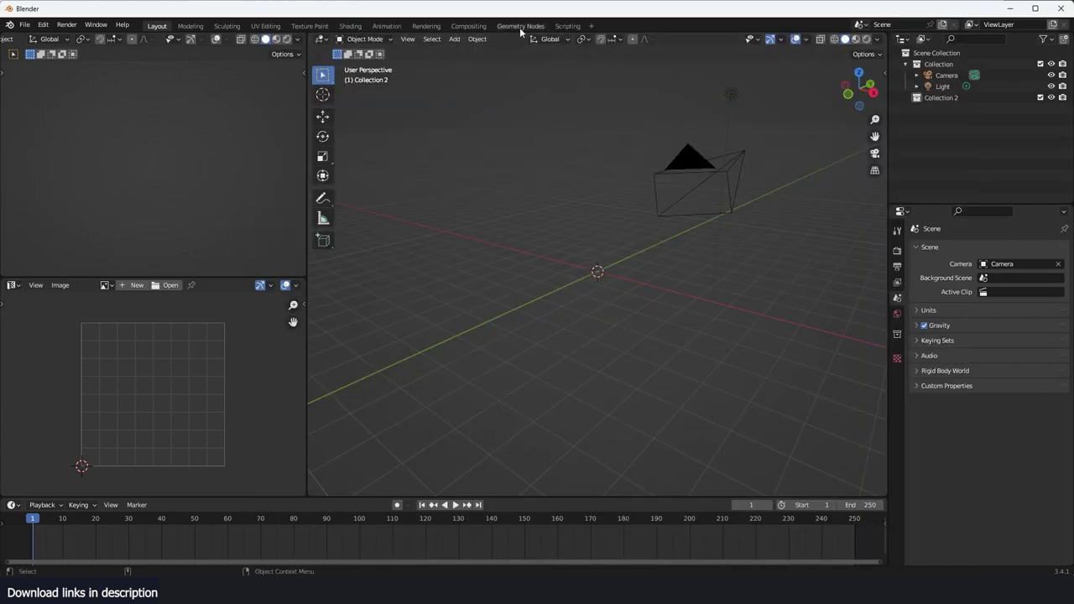
pyautogui.click(520, 26)
# Step: Add a Bezier curve and flatten its control points into a straight line along the X axis
pyautogui.hotkey('ctrl', 'space')
pyautogui.hotkey('shift', 'a')
pyautogui.moveTo(455, 289)
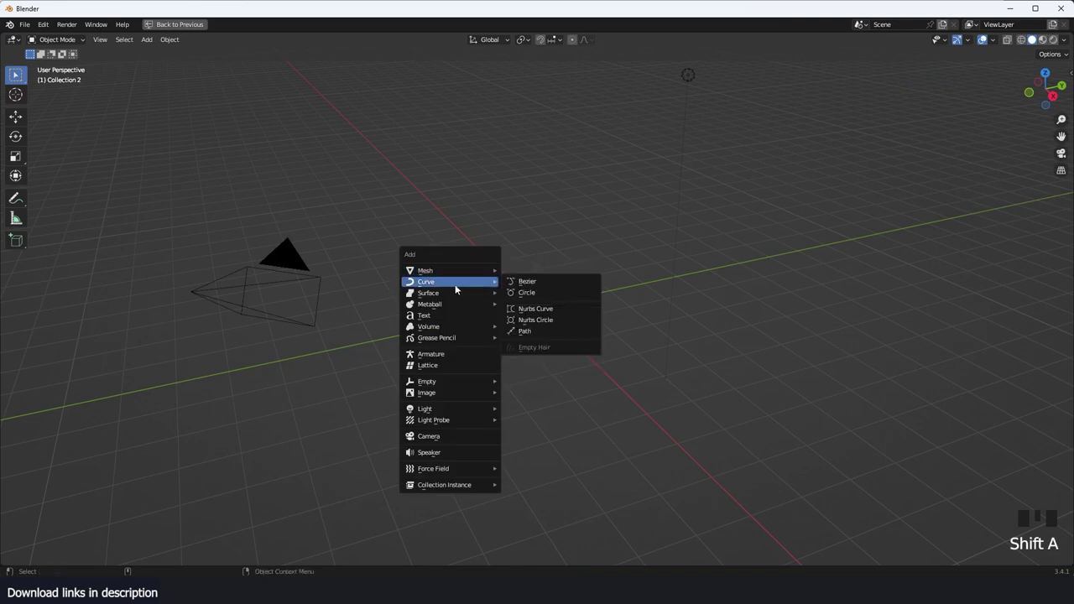
pyautogui.click(527, 281)
pyautogui.press('Tab')
pyautogui.press('KP_7')
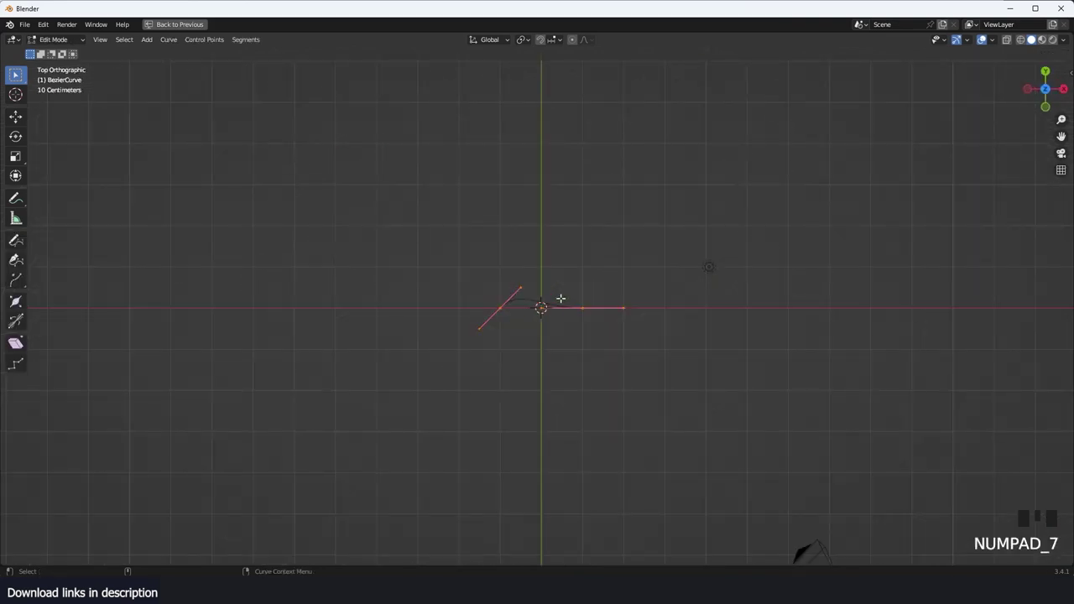
pyautogui.moveTo(695, 259); pyautogui.dragTo(565, 250, button='middle')
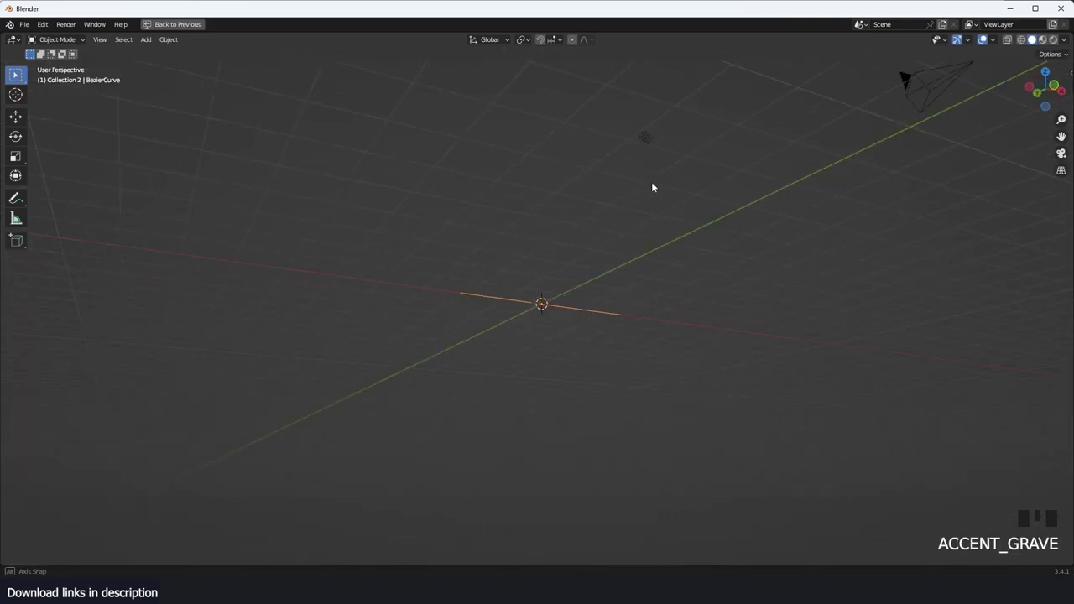
pyautogui.scroll(3, 651, 181)
pyautogui.scroll(2, 567, 251)
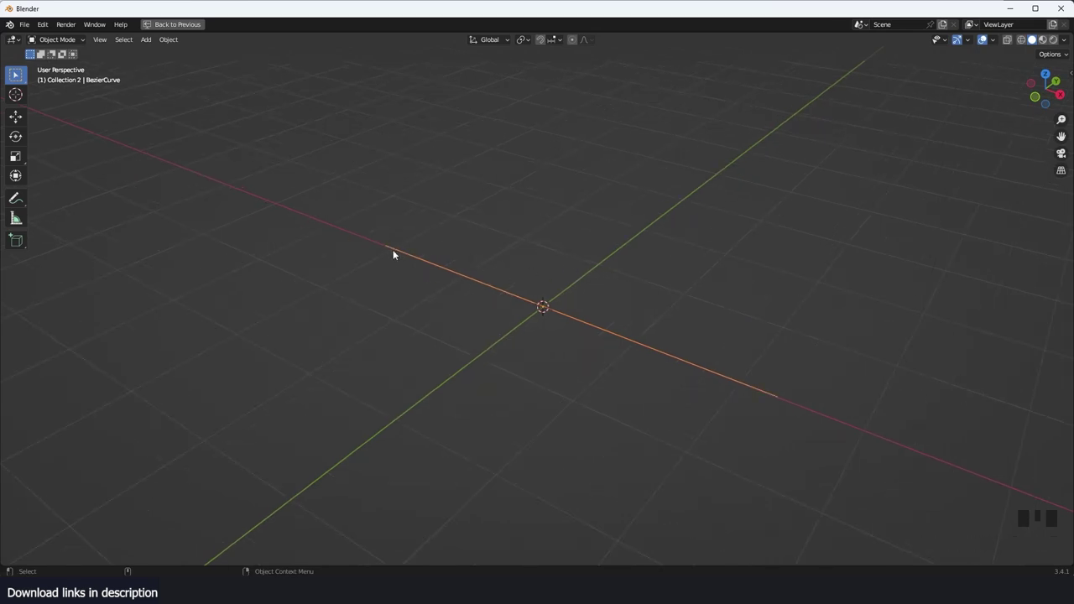
# Step: Try extending the curve from its right end with an extra control point, and delete that point again
pyautogui.press('KP_7')
pyautogui.press('Tab')
pyautogui.click(792, 323)
pyautogui.keyDown('ctrl'); pyautogui.rightClick(687, 491); pyautogui.keyUp('ctrl')
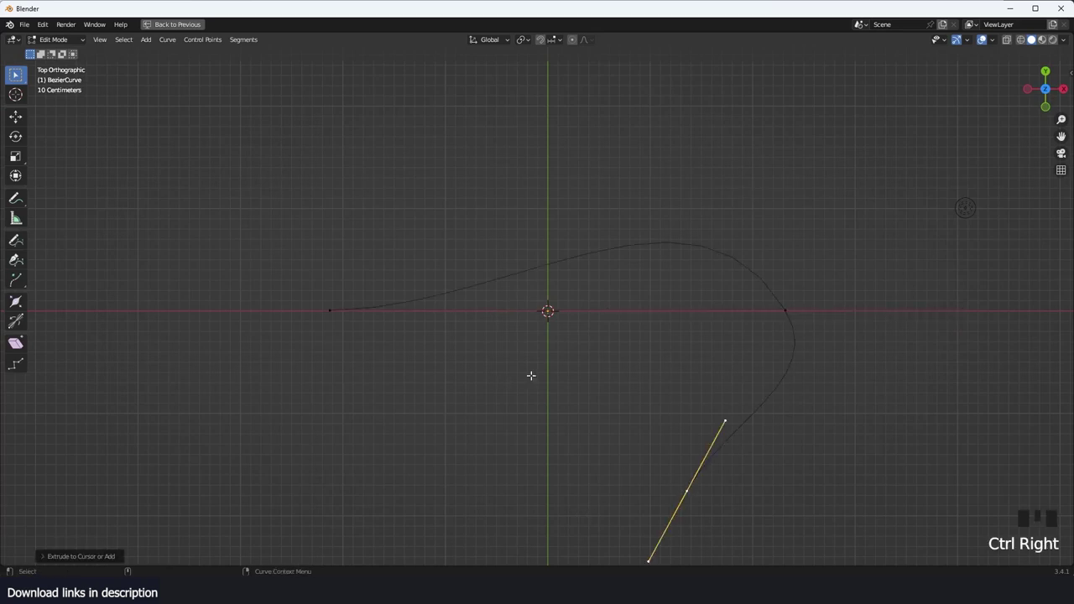
pyautogui.press('x')
pyautogui.click(714, 328)
pyautogui.press('a')
pyautogui.press('`')
pyautogui.moveTo(749, 334); pyautogui.dragTo(748, 275, button='middle')
# Step: Restore the multi-editor layout and create a new geometry node tree on the Bezier curve
pyautogui.hotkey('ctrl', 'space')
pyautogui.scroll(5, 668, 207)
pyautogui.scroll(-4, 668, 207)
pyautogui.moveTo(668, 207)
pyautogui.mouseDown(button='middle')
pyautogui.moveTo(703, 179)
pyautogui.moveTo(651, 176)
pyautogui.moveTo(656, 191)
pyautogui.mouseUp(button='middle')
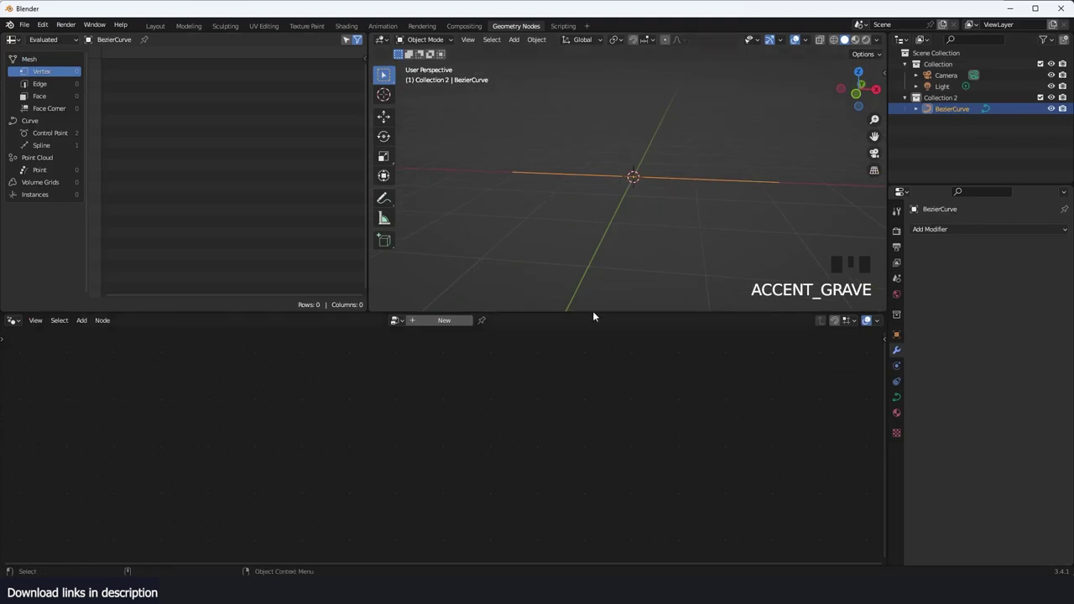
pyautogui.click(443, 319)
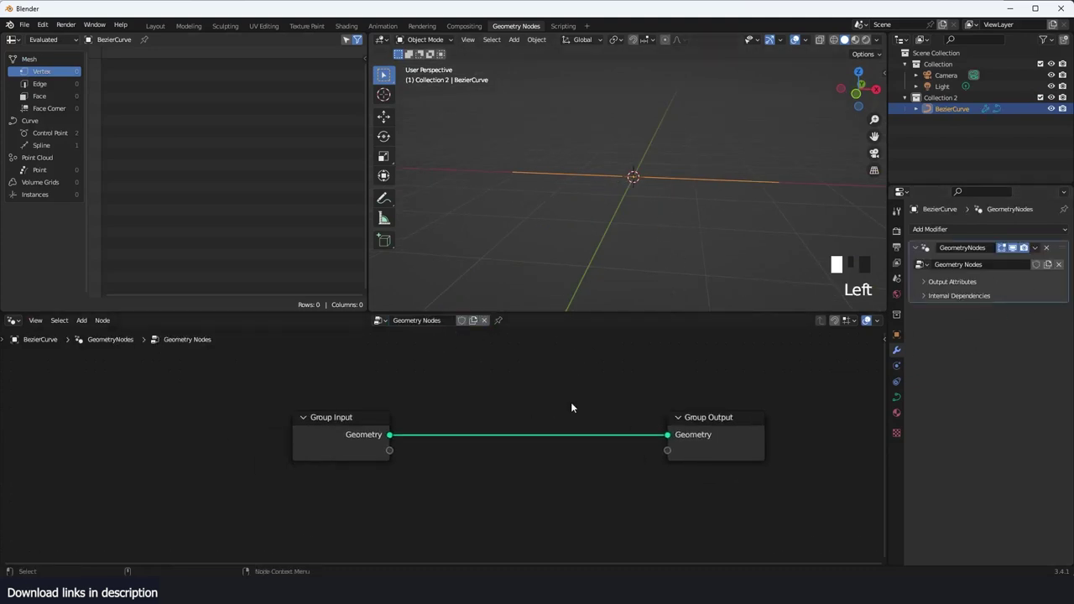
# Step: Spread the Group Input and Group Output nodes farther apart to make room between them
pyautogui.scroll(-3, 681, 162)
pyautogui.scroll(2, 602, 178)
pyautogui.press('`')
pyautogui.moveTo(603, 180); pyautogui.dragTo(564, 175, button='middle')
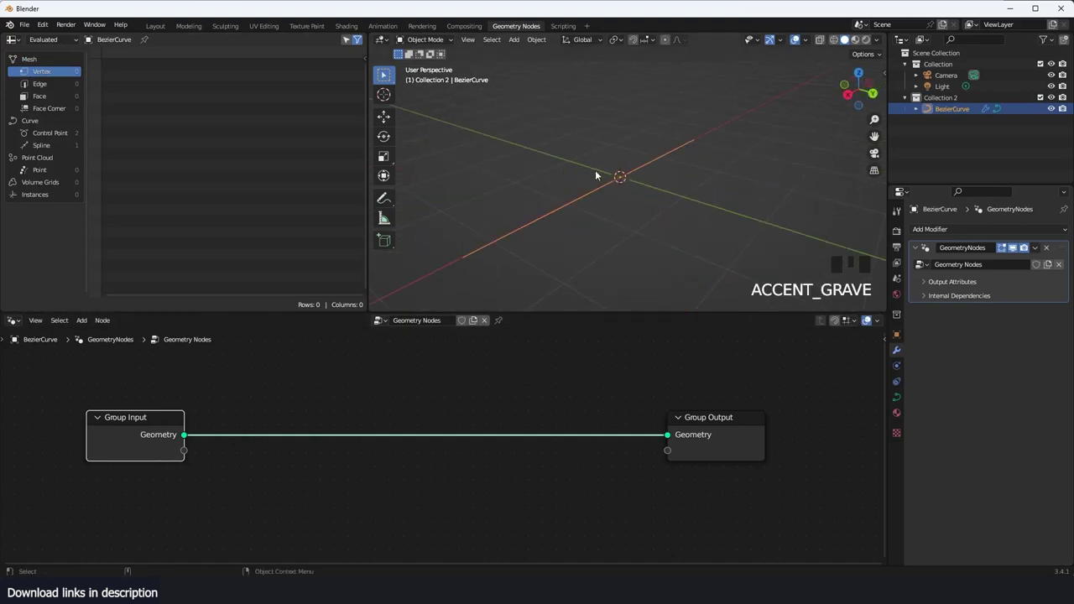
pyautogui.press('`')
pyautogui.moveTo(649, 180); pyautogui.dragTo(588, 166, button='middle')
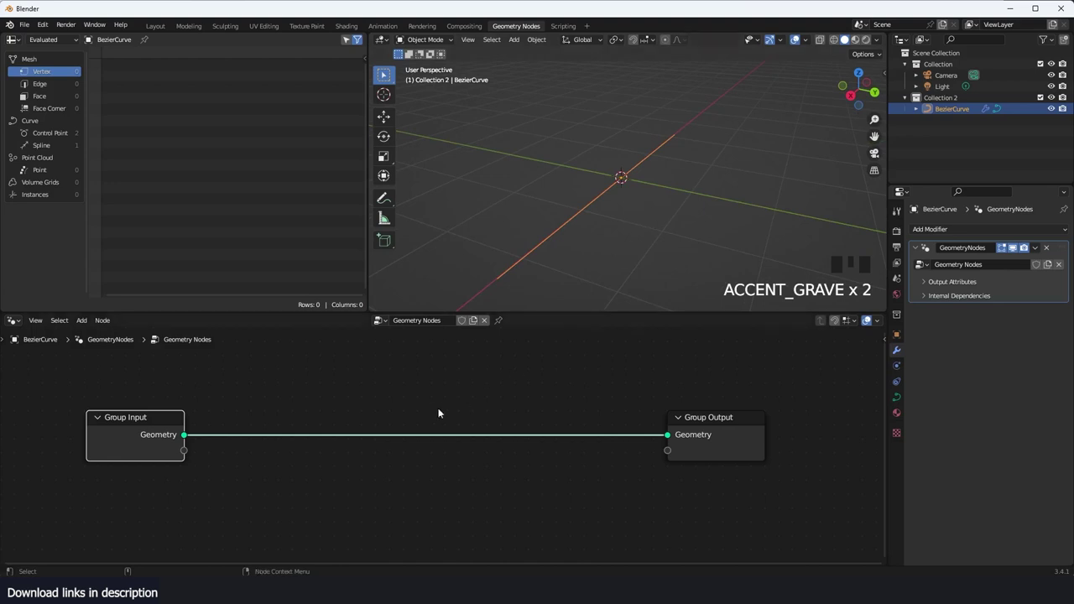
pyautogui.scroll(-5, 449, 410)
pyautogui.moveTo(244, 437); pyautogui.dragTo(347, 417, button='middle')
pyautogui.moveTo(347, 418); pyautogui.dragTo(211, 430)
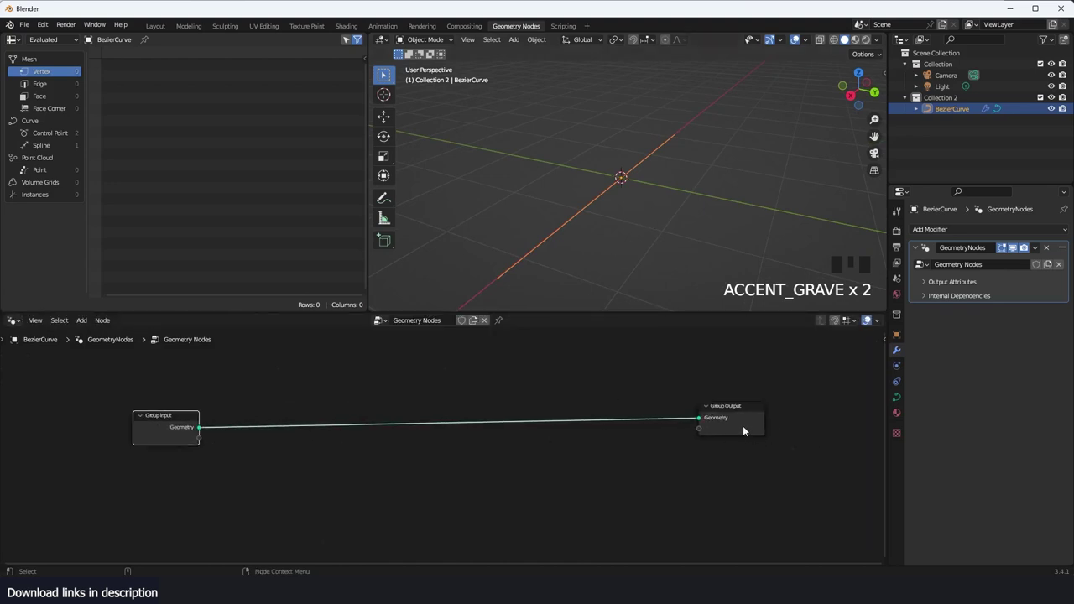
pyautogui.moveTo(744, 427); pyautogui.dragTo(848, 429)
# Step: Add a Curve Line node and place it below the Group Input node
pyautogui.moveTo(595, 440); pyautogui.dragTo(609, 423, button='middle')
pyautogui.scroll(3, 469, 444)
pyautogui.hotkey('shift', 'a')
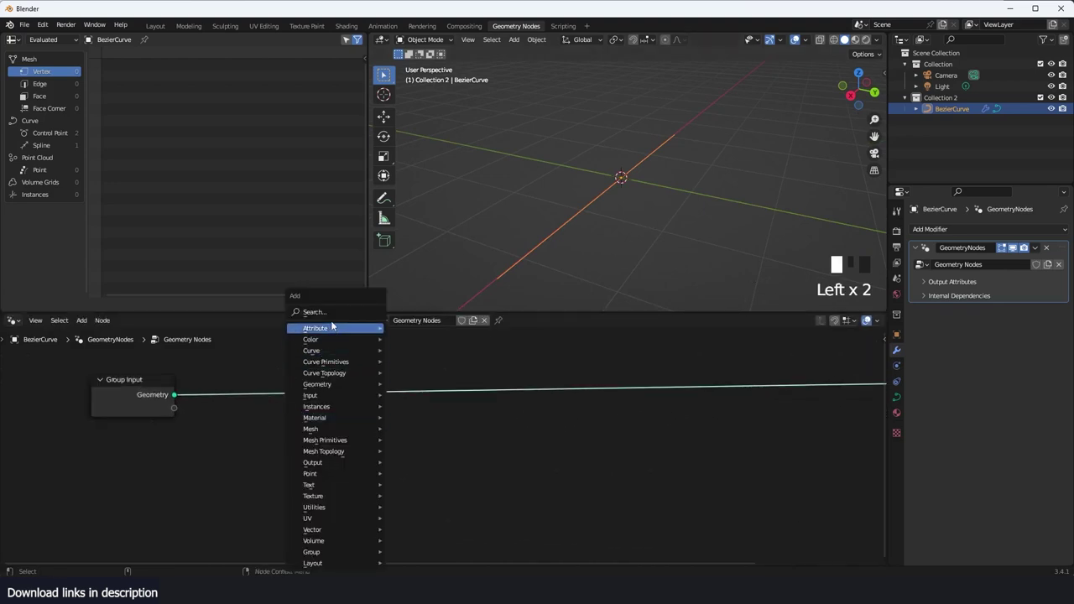
pyautogui.click(340, 311)
pyautogui.write('curv')
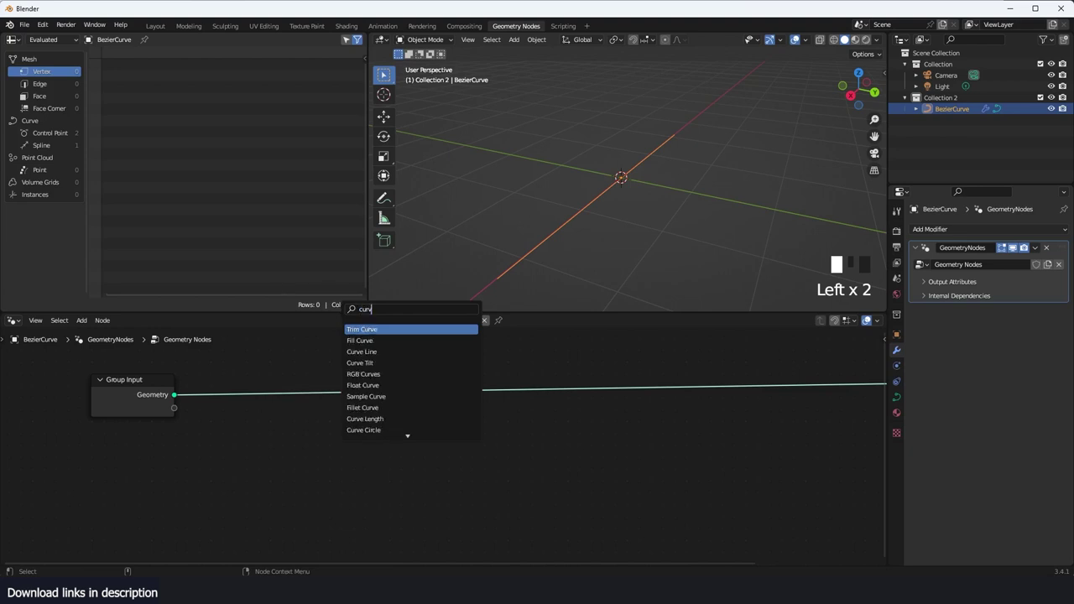
pyautogui.click(362, 351)
pyautogui.click(282, 471)
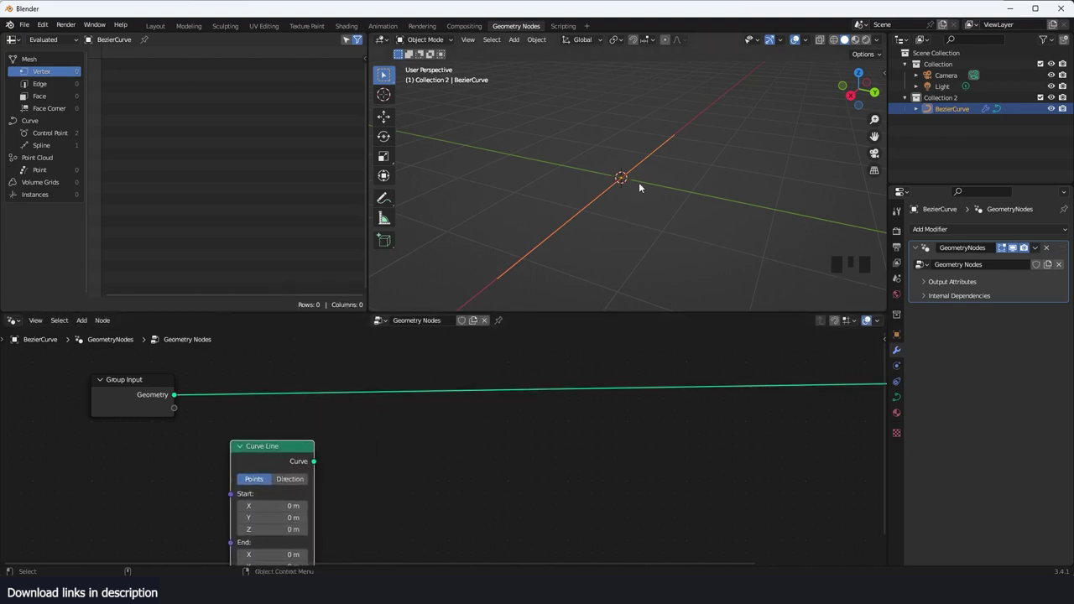
pyautogui.press('g')
pyautogui.click(219, 458)
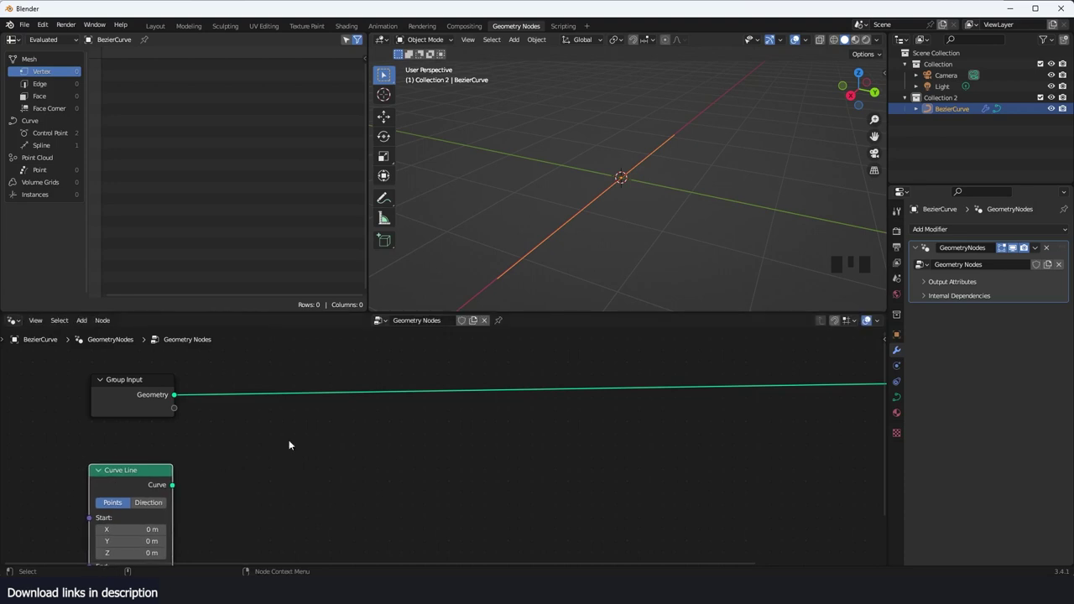
# Step: Add a Curve to Mesh node and insert it on the link between Group Input and Group Output
pyautogui.scroll(4, 353, 441)
pyautogui.moveTo(349, 439); pyautogui.dragTo(327, 429, button='middle')
pyautogui.scroll(-1, 327, 429)
pyautogui.hotkey('shift', 'a')
pyautogui.click(274, 309)
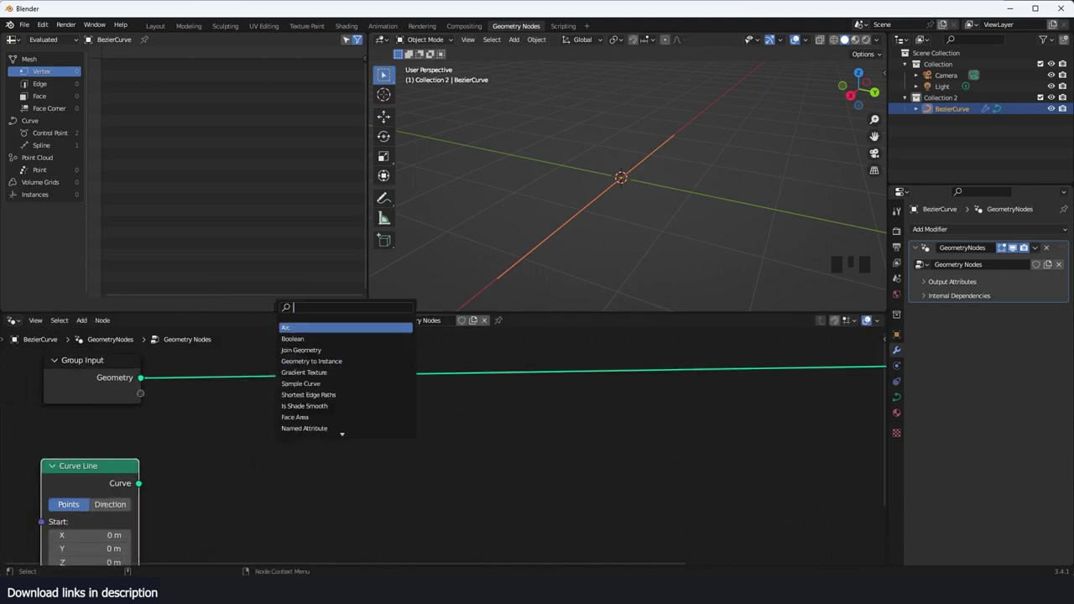
pyautogui.write('to mesh')
pyautogui.press('Return')
pyautogui.click(322, 387)
# Step: Preview the Curve Line, connect it to Curve to Mesh's Profile Curve, and route the mesh back to Group Output
pyautogui.moveTo(139, 483); pyautogui.dragTo(163, 452)
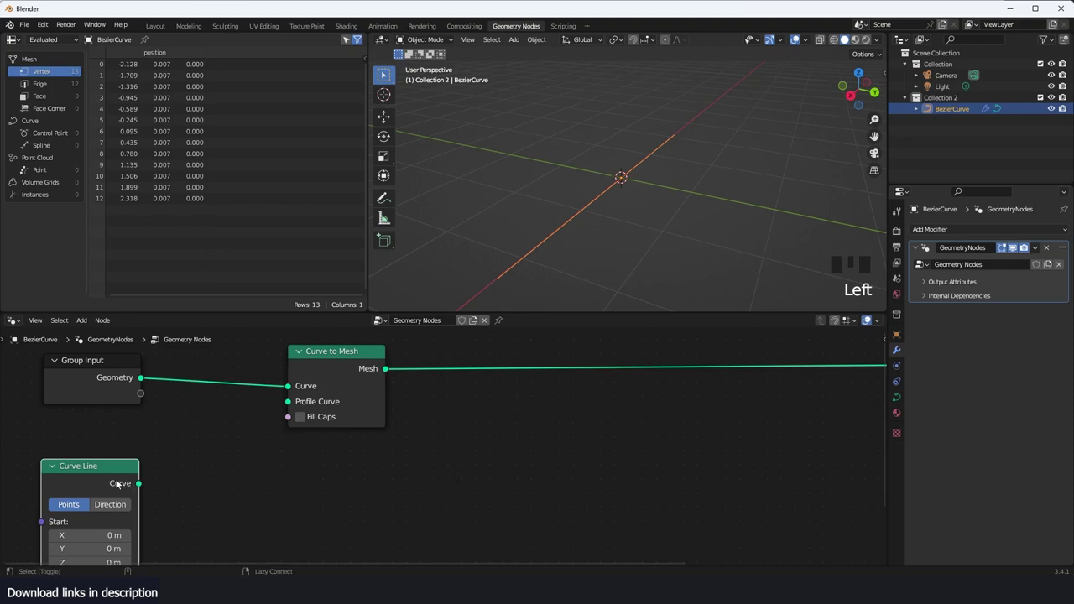
pyautogui.keyDown('alt'); pyautogui.keyDown('shift'); pyautogui.click(116, 482); pyautogui.keyUp('shift'); pyautogui.keyUp('alt')
pyautogui.press('`')
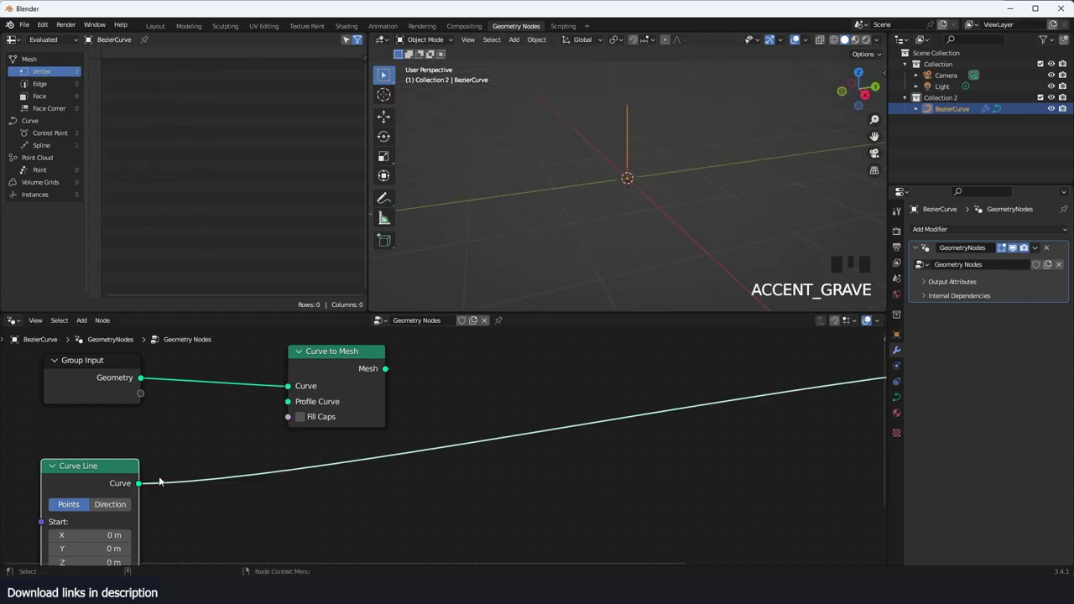
pyautogui.moveTo(138, 484); pyautogui.dragTo(288, 401)
pyautogui.keyDown('alt'); pyautogui.keyDown('shift'); pyautogui.click(327, 372); pyautogui.keyUp('shift'); pyautogui.keyUp('alt')
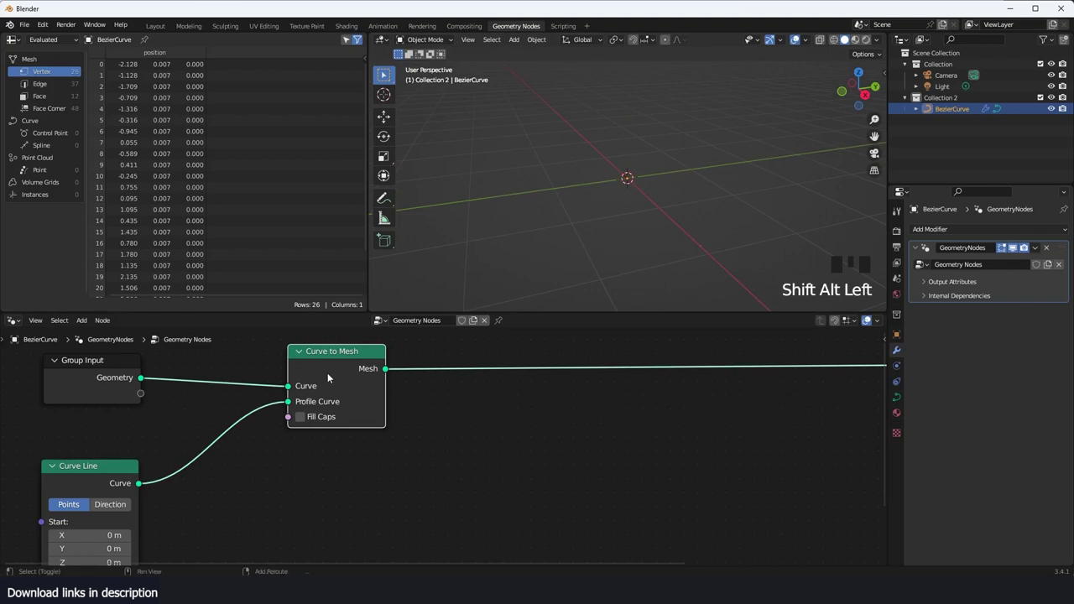
pyautogui.press('`')
# Step: Set the Curve Line's End X to 1 m to give the mesh strip a width
pyautogui.scroll(3, 503, 401)
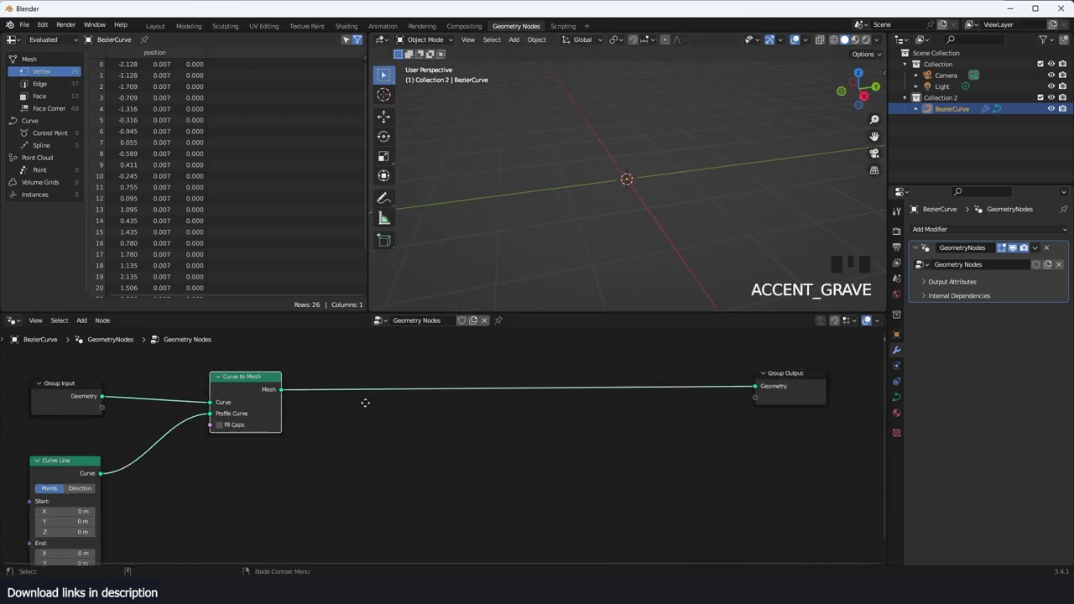
pyautogui.scroll(8, 599, 166)
pyautogui.press('`')
pyautogui.press('`')
pyautogui.moveTo(358, 447); pyautogui.dragTo(463, 371, button='middle')
pyautogui.scroll(2, 282, 444)
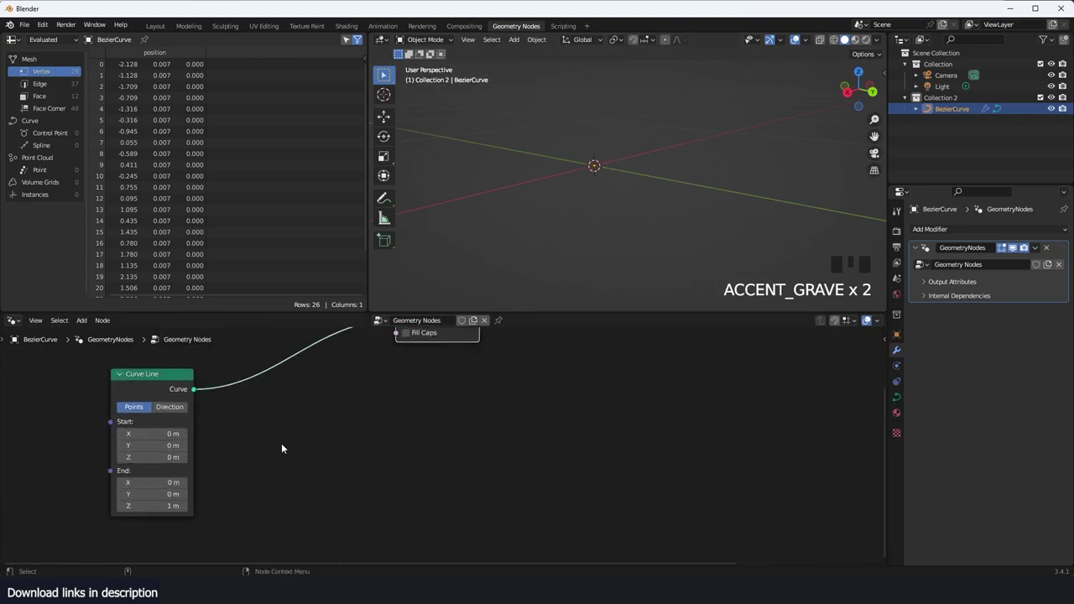
pyautogui.moveTo(220, 459); pyautogui.dragTo(307, 482, button='middle')
pyautogui.click(270, 507)
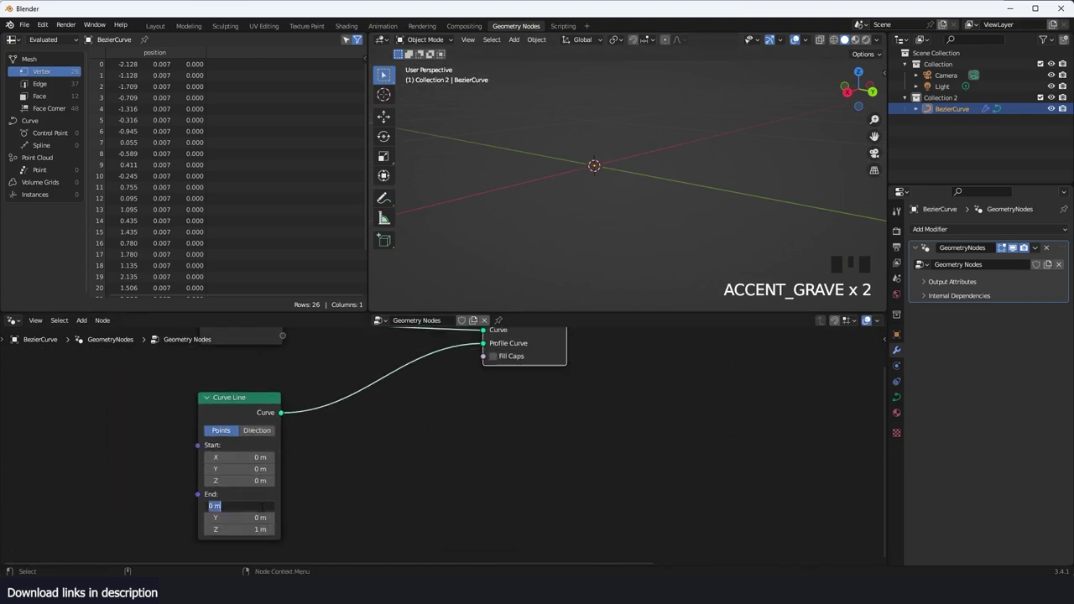
pyautogui.press('`')
pyautogui.moveTo(475, 298); pyautogui.dragTo(629, 97, button='middle')
# Step: Set the Curve Line's Start X to -0.5 m and End X to 0.5 m
pyautogui.moveTo(260, 457); pyautogui.dragTo(359, 428, button='middle')
pyautogui.scroll(2, 359, 428)
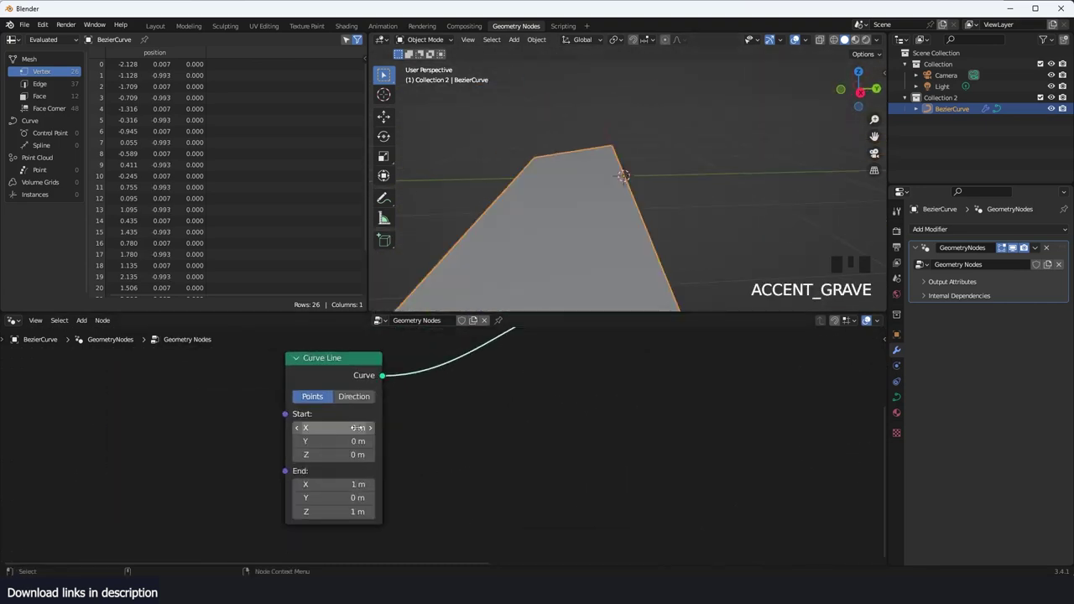
pyautogui.click(353, 428)
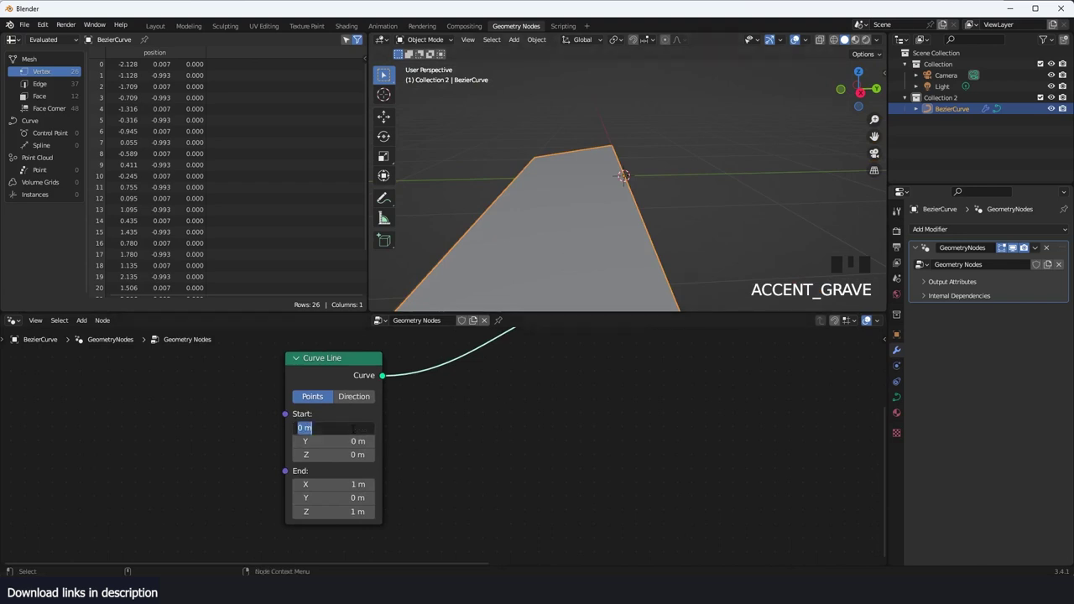
pyautogui.write('-0.5')
pyautogui.press('Return')
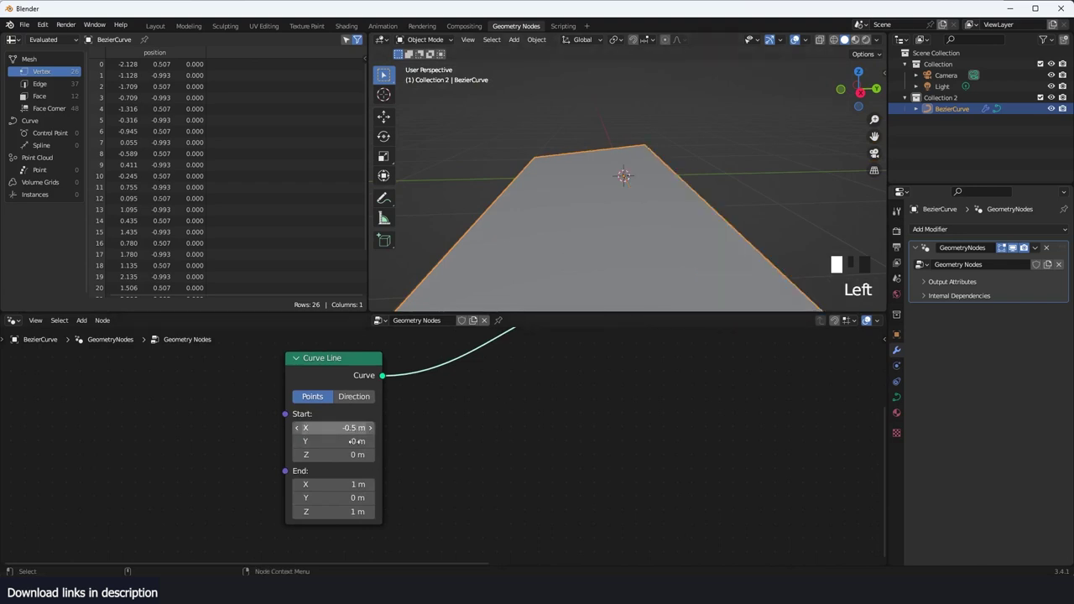
pyautogui.click(360, 482)
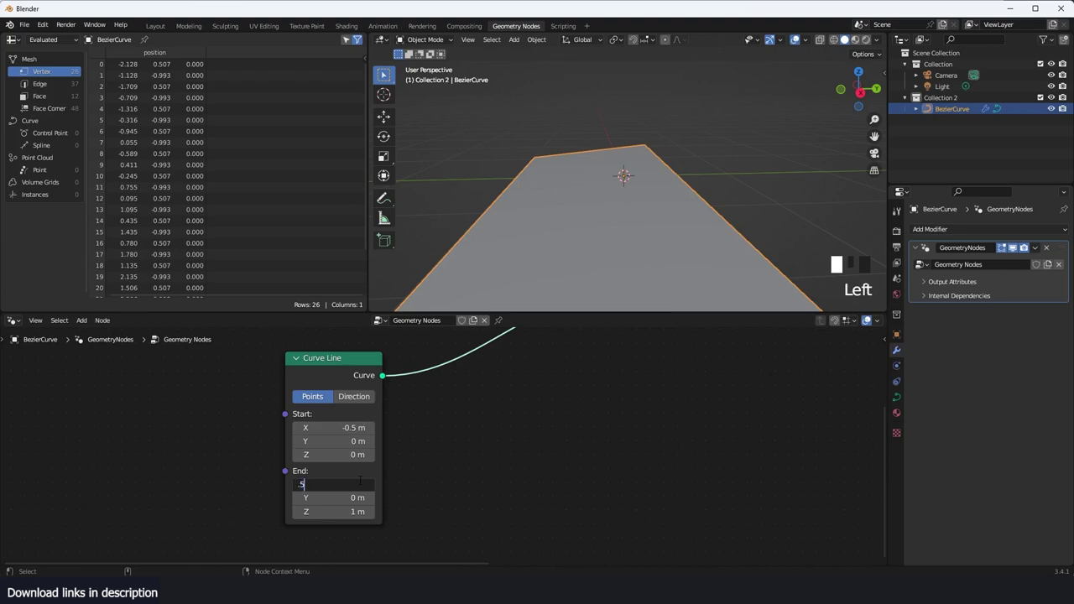
pyautogui.write('.5')
pyautogui.press('Return')
# Step: Set the Curve Line's End Z to 0 m so the strip lies flat
pyautogui.click(411, 495)
pyautogui.click(358, 512)
pyautogui.write('0')
pyautogui.click(358, 513)
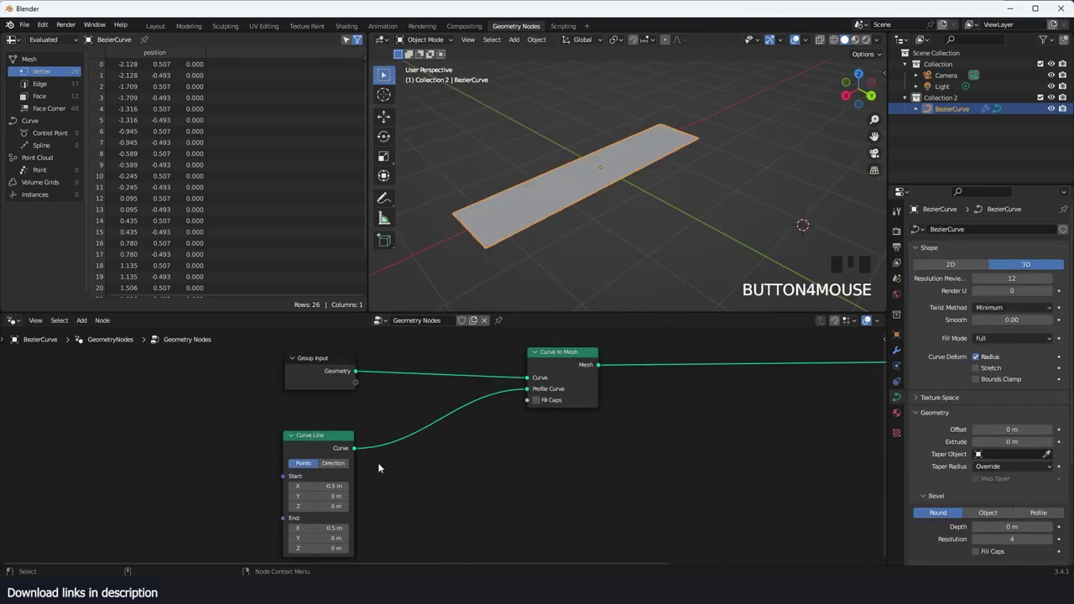
pyautogui.moveTo(301, 520); pyautogui.dragTo(296, 485, button='middle')
pyautogui.scroll(4, 296, 486)
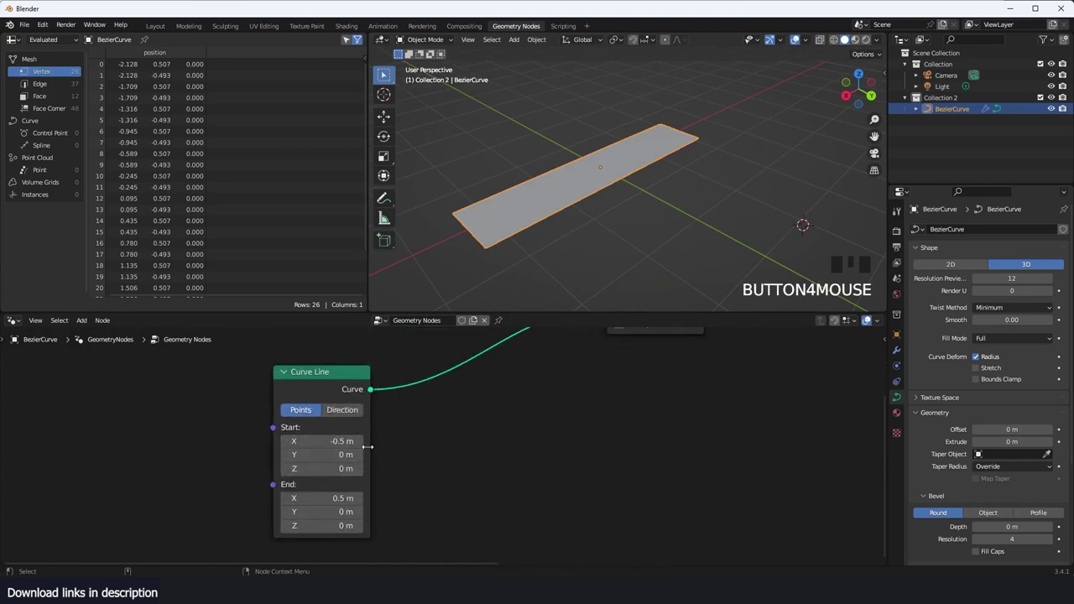
pyautogui.press('`')
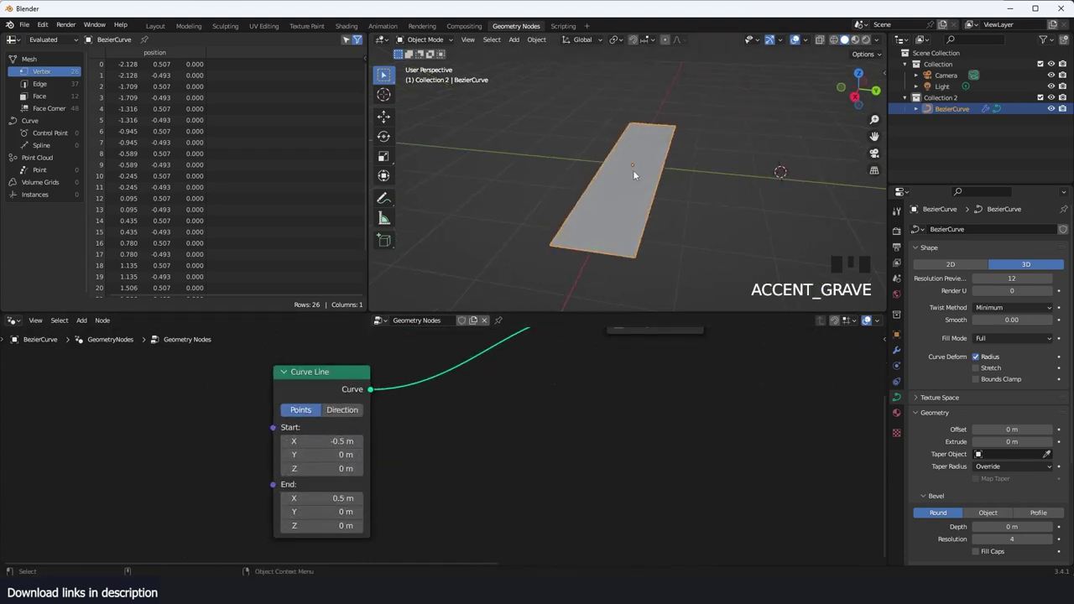
pyautogui.press('KP_7')
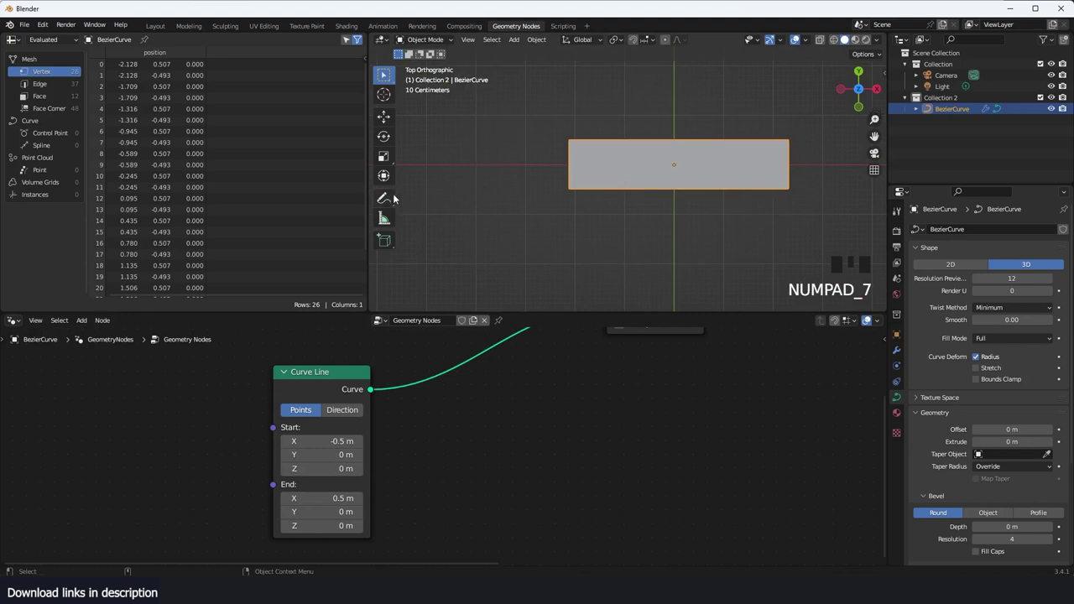
pyautogui.click(391, 196)
pyautogui.moveTo(564, 142)
pyautogui.mouseDown()
pyautogui.moveTo(563, 202)
pyautogui.moveTo(564, 126)
pyautogui.mouseUp()
pyautogui.scroll(-2, 607, 395)
pyautogui.scroll(2, 726, 189)
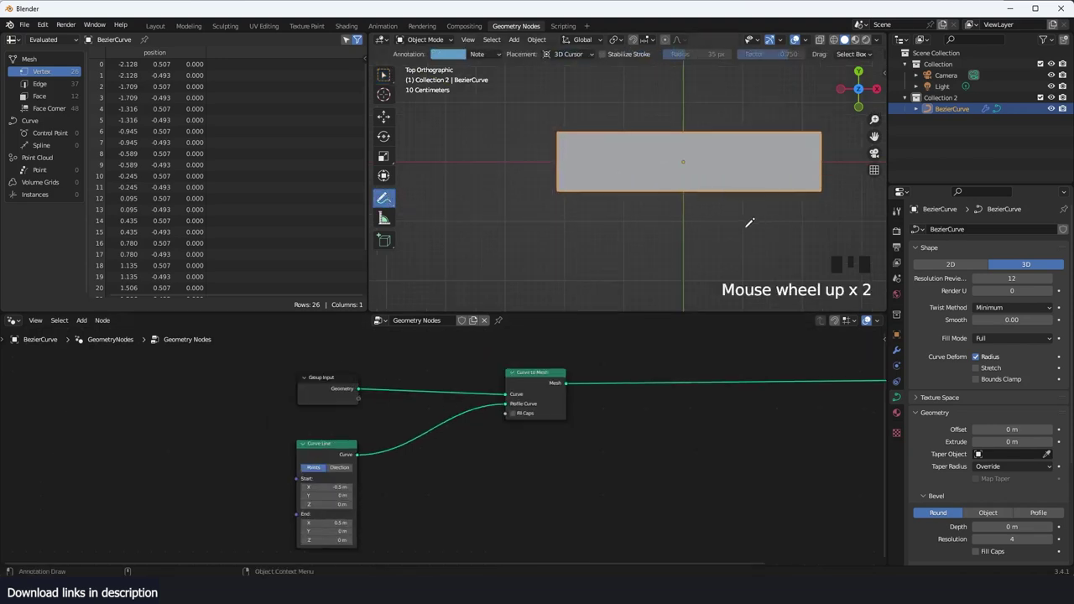
pyautogui.moveTo(758, 223); pyautogui.dragTo(606, 137, button='middle')
pyautogui.press('`')
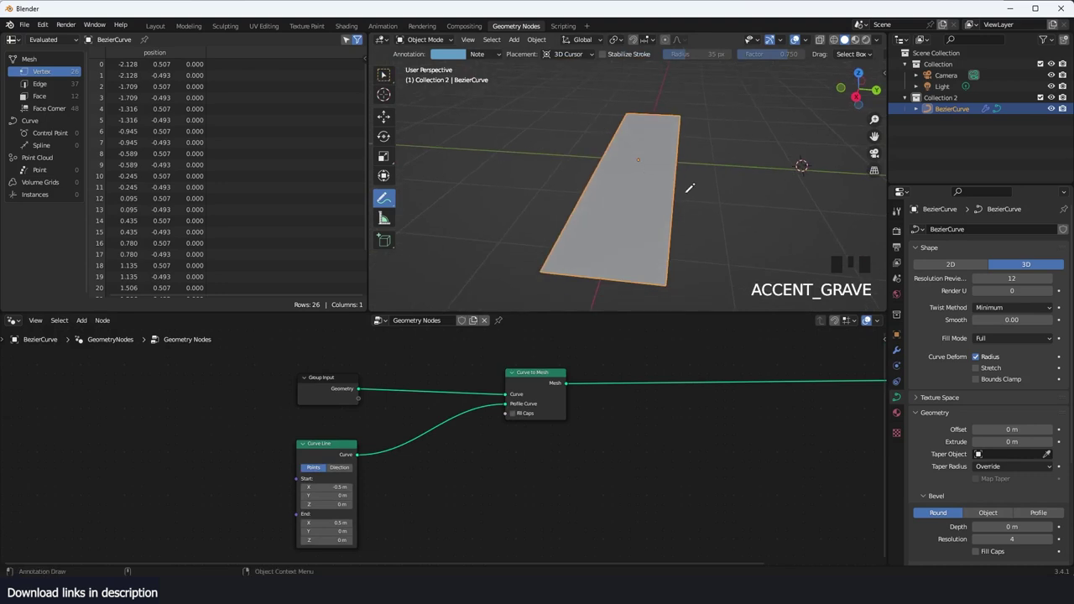
pyautogui.hotkey('ctrl', 'z')
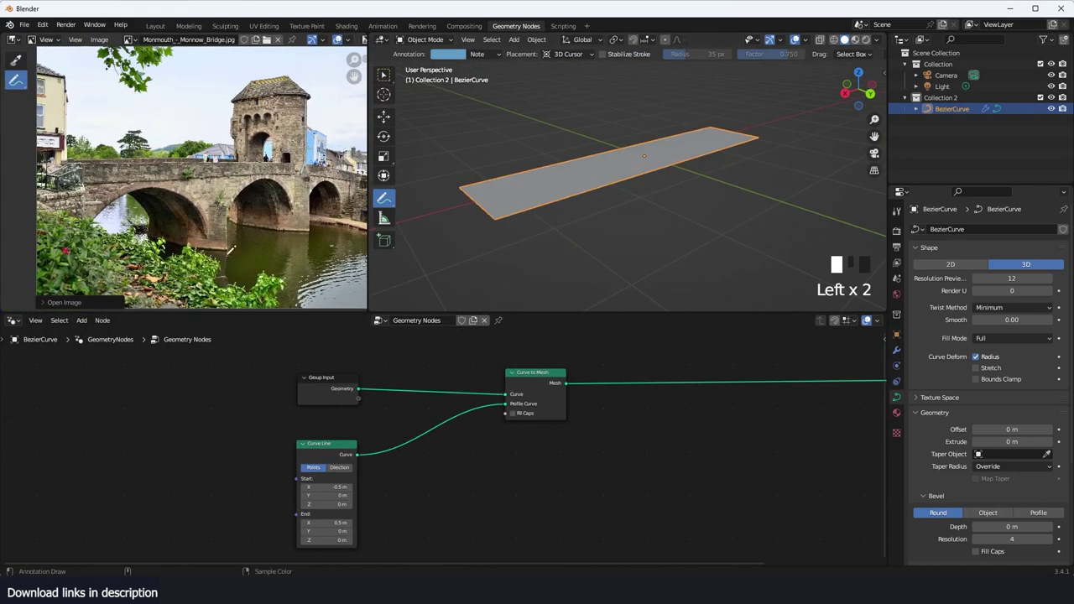
# Step: Annotate the Monnow Bridge reference photo with outlines of the nearest arch, the adjoining pillar and the deck above
pyautogui.moveTo(228, 254)
pyautogui.mouseDown()
pyautogui.moveTo(229, 167)
pyautogui.moveTo(195, 173)
pyautogui.moveTo(184, 190)
pyautogui.mouseUp()
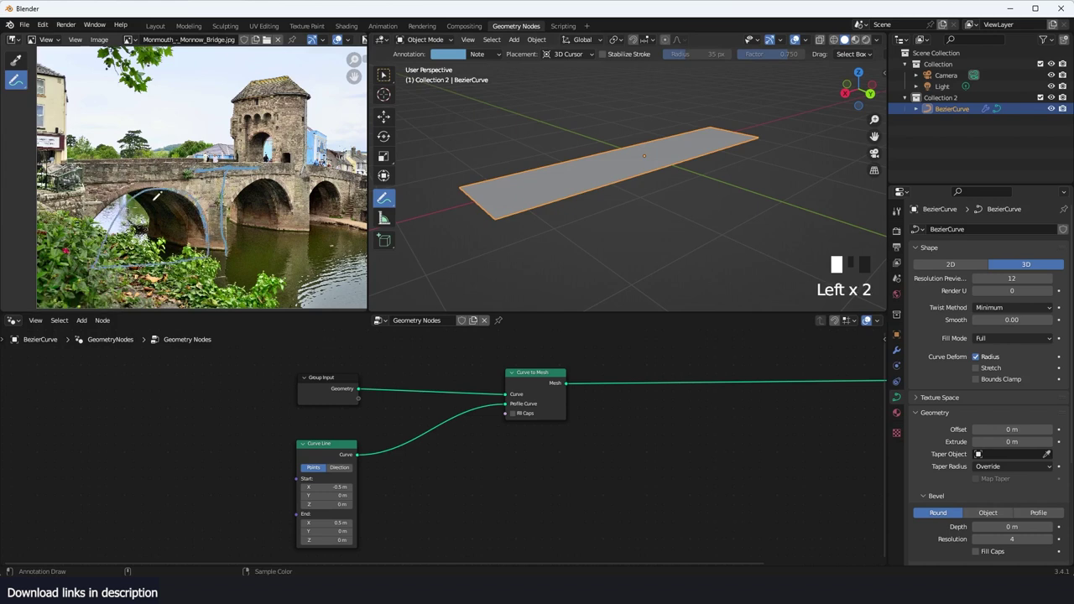
pyautogui.keyDown('shift'); pyautogui.moveTo(677, 155); pyautogui.dragTo(685, 166, button='middle'); pyautogui.keyUp('shift')
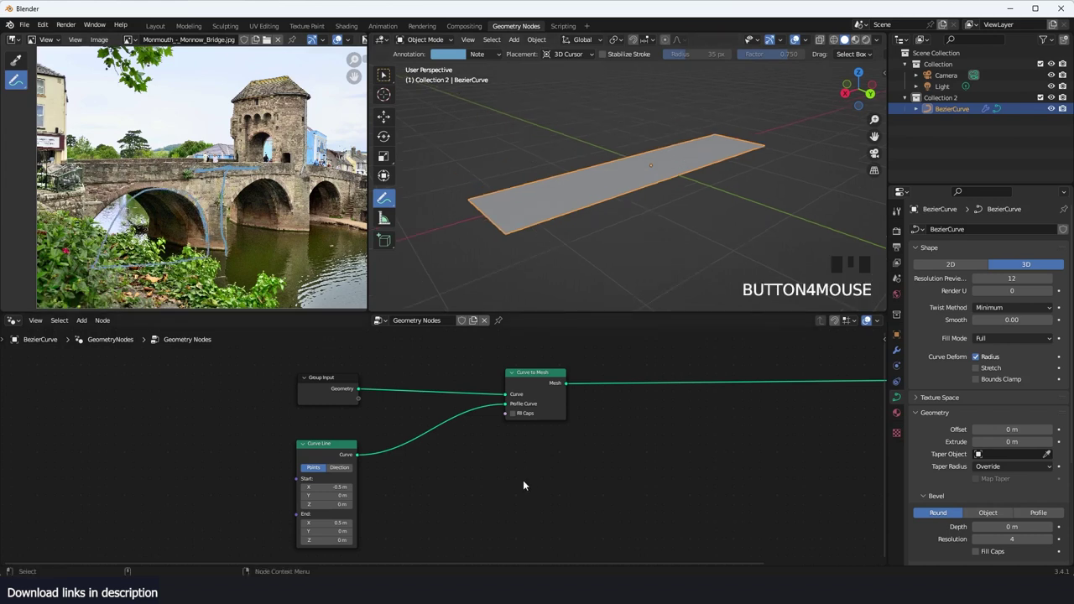
# Step: Insert an Extrude Mesh node between Curve to Mesh and Group Output, with Individual turned off
pyautogui.hotkey('shift', 'a')
pyautogui.click(612, 311)
pyautogui.write('ex')
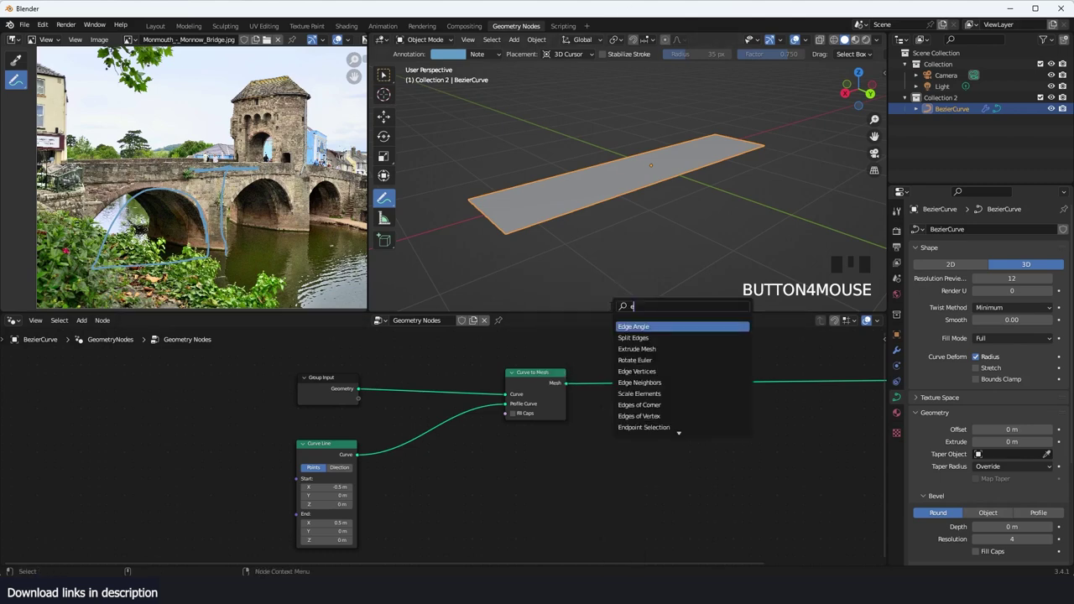
pyautogui.click(639, 326)
pyautogui.click(658, 378)
pyautogui.scroll(4, 690, 455)
pyautogui.scroll(-2, 705, 226)
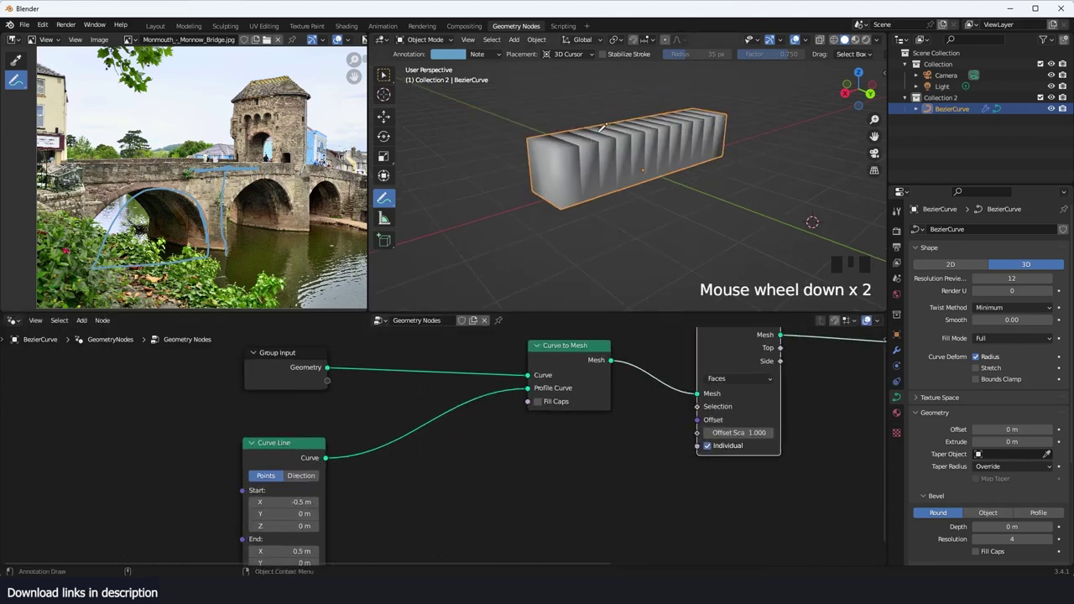
pyautogui.moveTo(705, 220); pyautogui.dragTo(658, 231, button='middle')
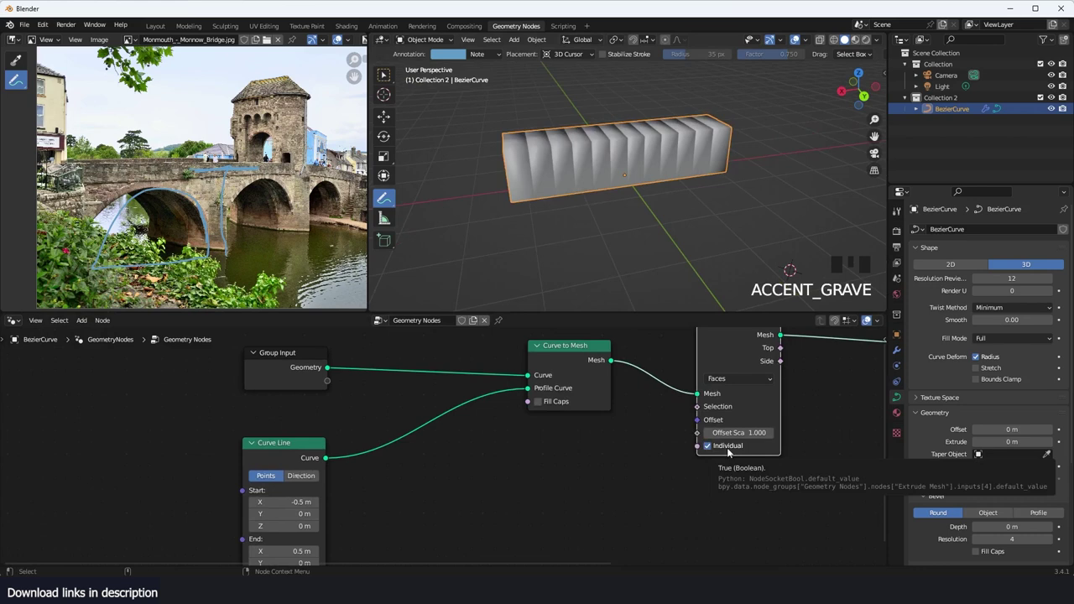
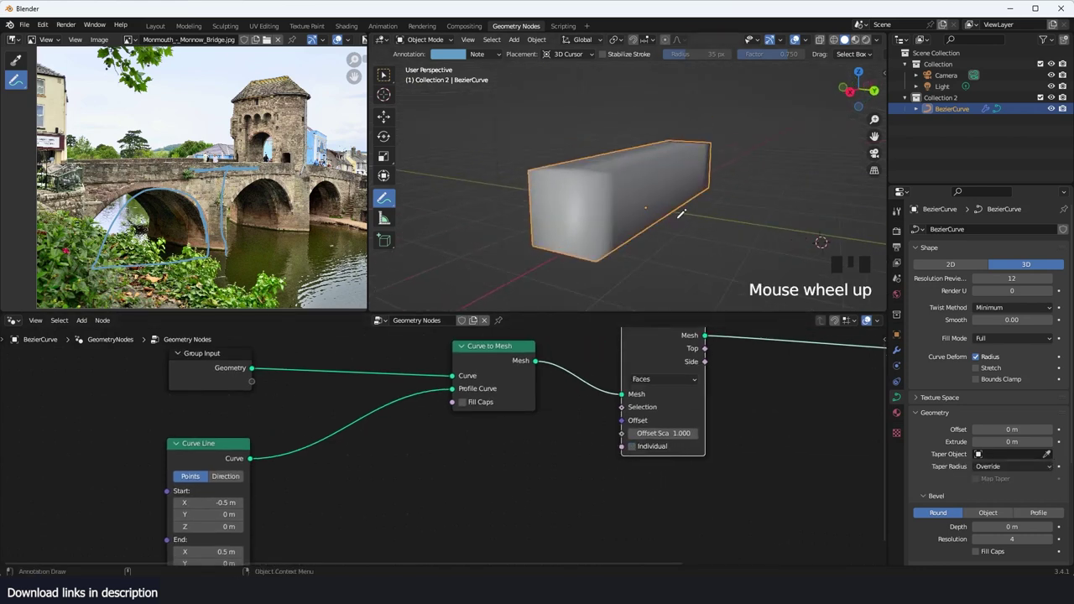
# Step: Turn on the wireframe overlay to show the extruded block's edges in the 3D view
pyautogui.scroll(2, 678, 220)
pyautogui.press('q')
pyautogui.click(676, 220)
# Step: Examine the extruded block's segments, side faces and underside
pyautogui.moveTo(679, 215); pyautogui.dragTo(529, 166, button='middle')
pyautogui.press('`')
pyautogui.press('`')
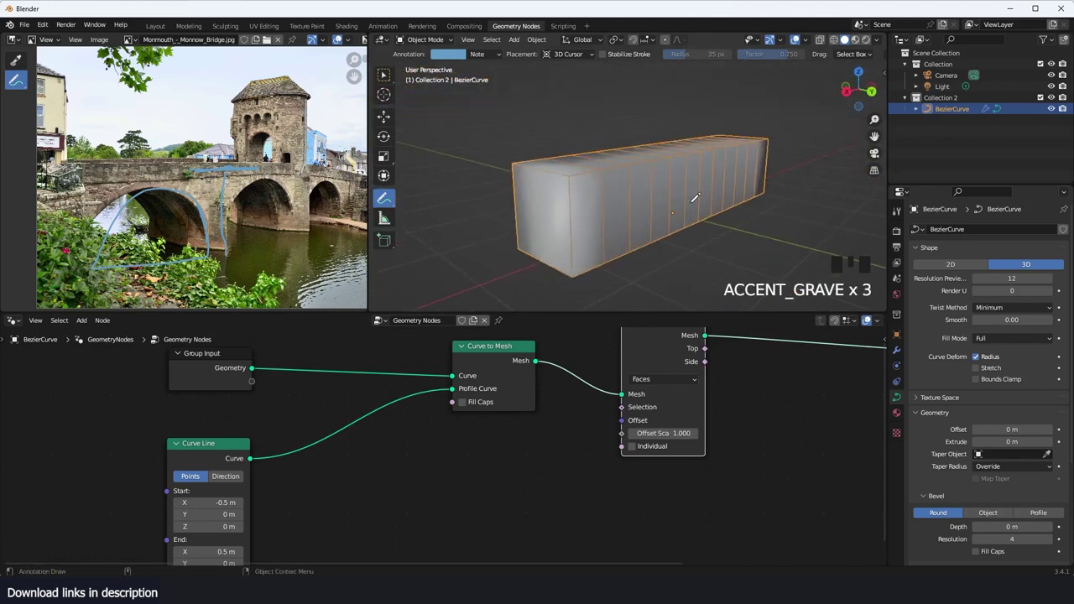
pyautogui.press('`')
pyautogui.moveTo(806, 186); pyautogui.dragTo(698, 205, button='middle')
pyautogui.scroll(-5, 650, 382)
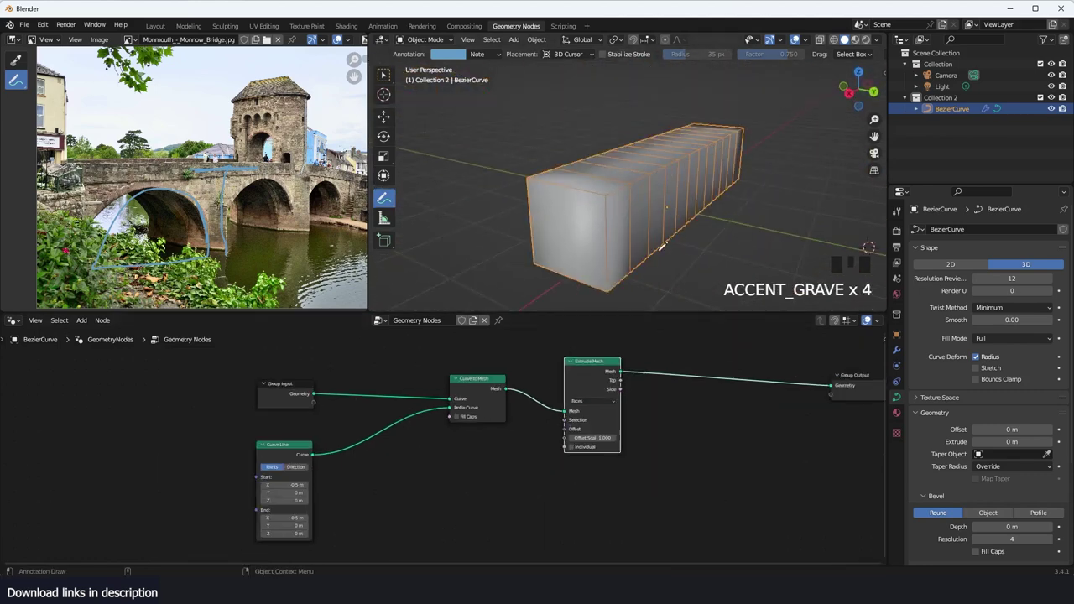
pyautogui.moveTo(660, 246); pyautogui.dragTo(661, 182, button='middle')
pyautogui.press('`')
pyautogui.press('`')
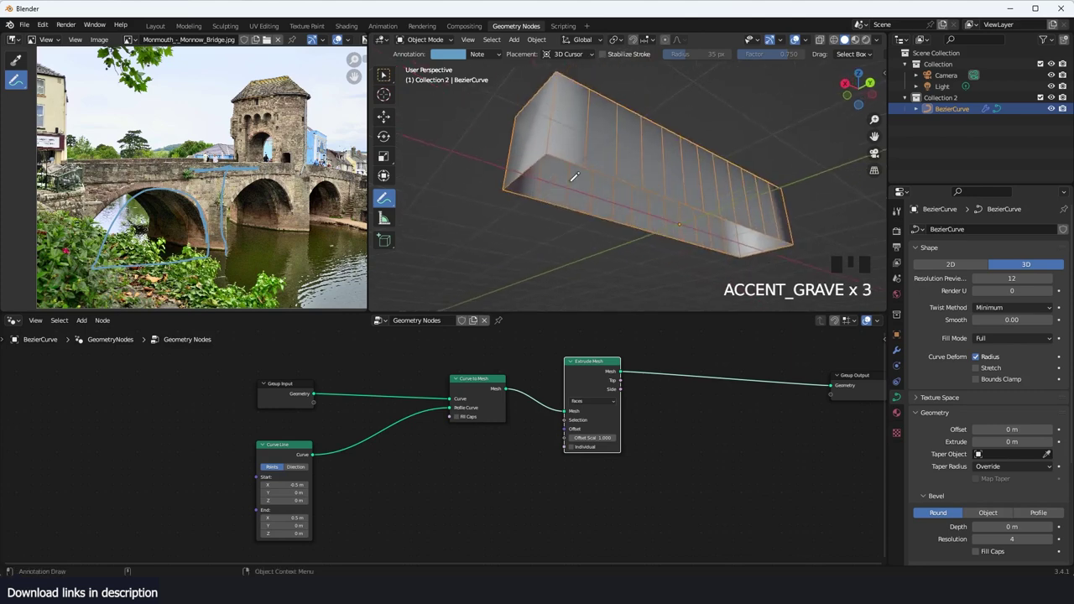
pyautogui.press('`')
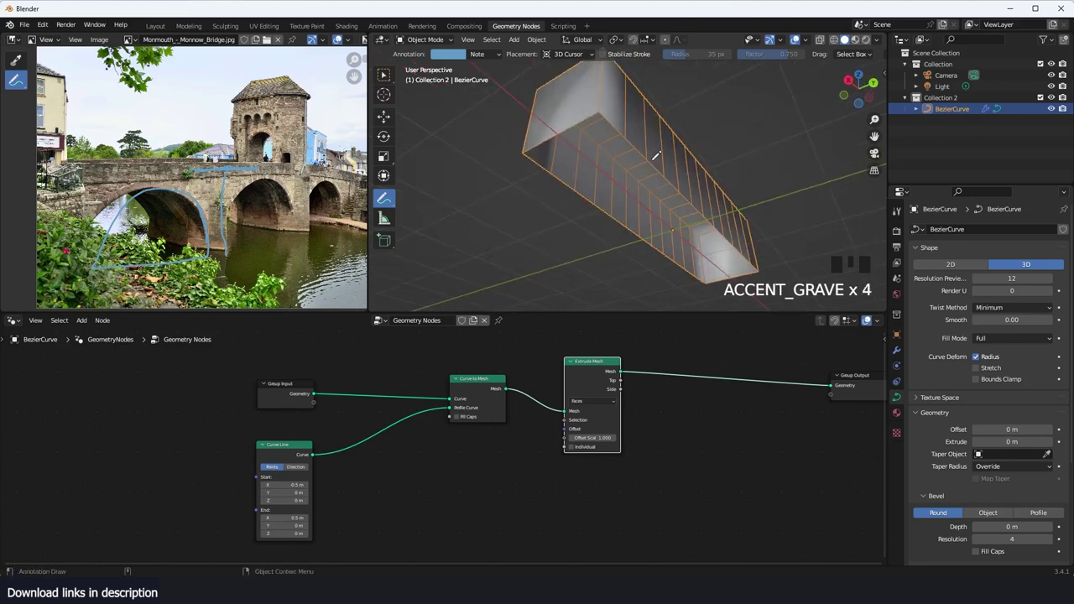
pyautogui.scroll(-4, 544, 491)
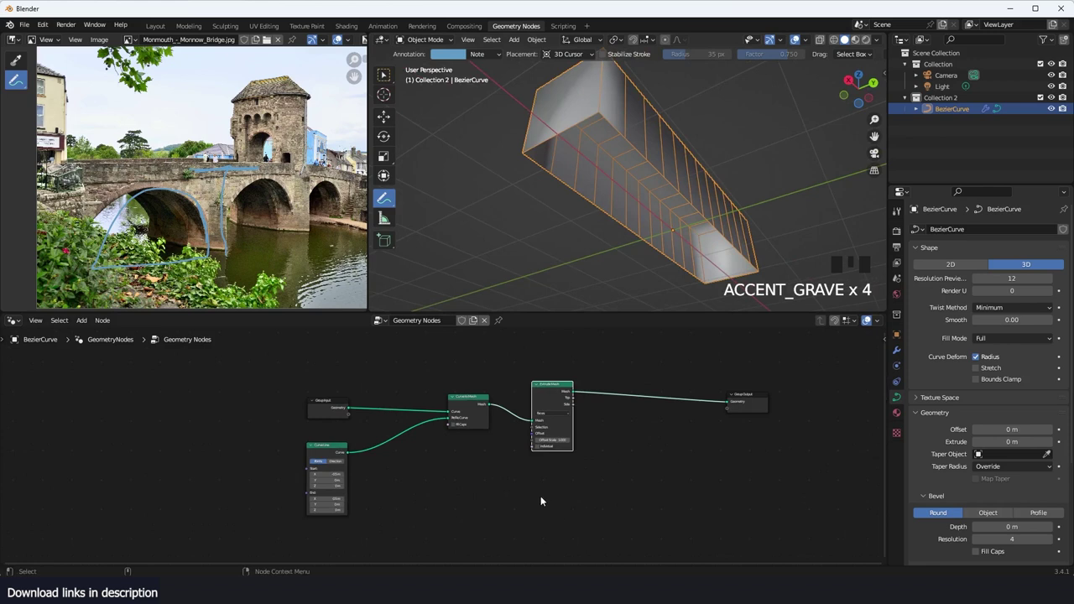
# Step: Reposition the Curve to Mesh node and preview its output directly through Group Output
pyautogui.scroll(3, 537, 487)
pyautogui.moveTo(462, 402); pyautogui.dragTo(433, 418)
pyautogui.keyDown('alt'); pyautogui.keyDown('shift'); pyautogui.click(445, 404); pyautogui.keyUp('shift'); pyautogui.keyUp('alt')
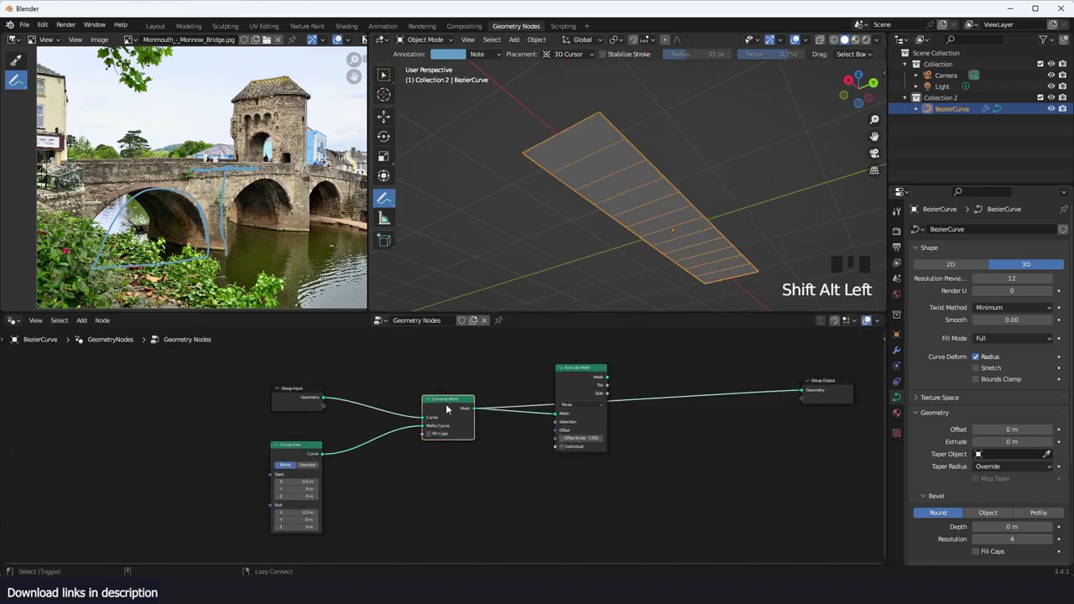
pyautogui.press('`')
pyautogui.moveTo(571, 502); pyautogui.dragTo(582, 471, button='middle')
# Step: Add a Join Geometry node between Extrude Mesh and Group Output, leaving it unconnected
pyautogui.hotkey('shift', 'a')
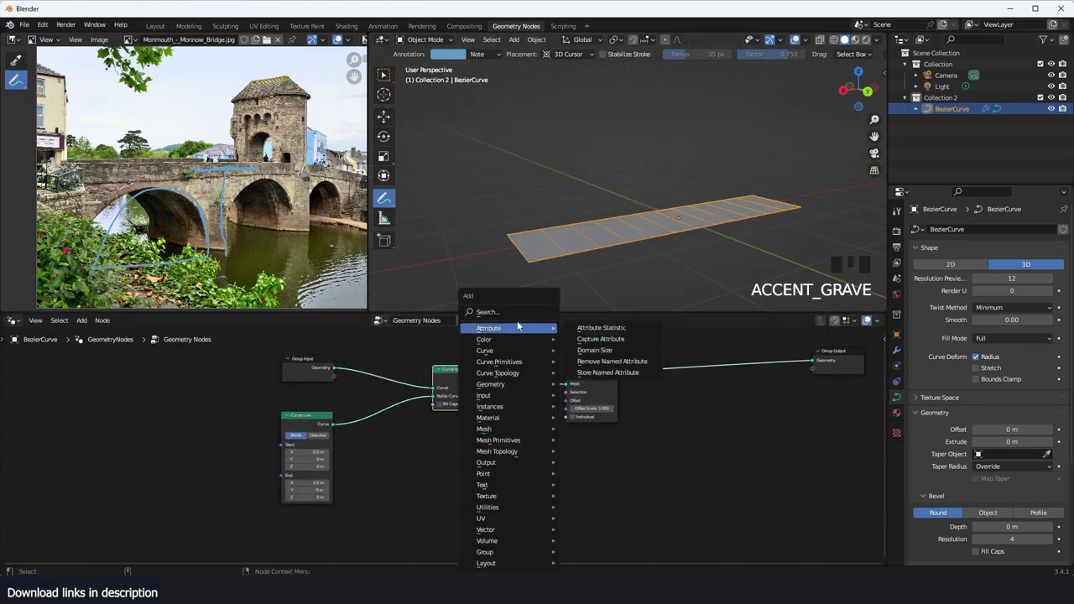
pyautogui.write('tra')
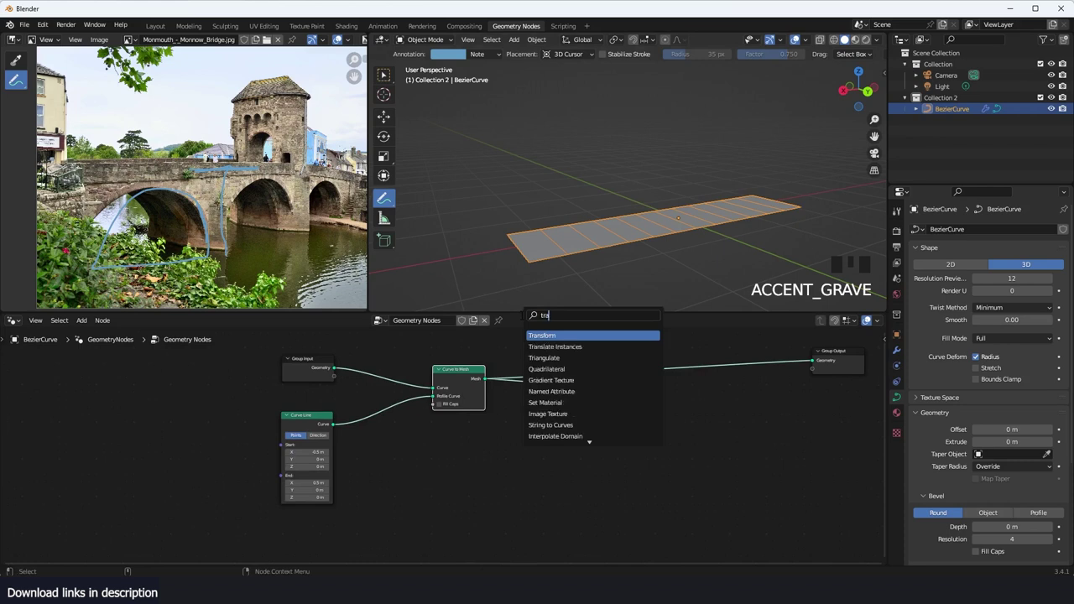
pyautogui.write('join')
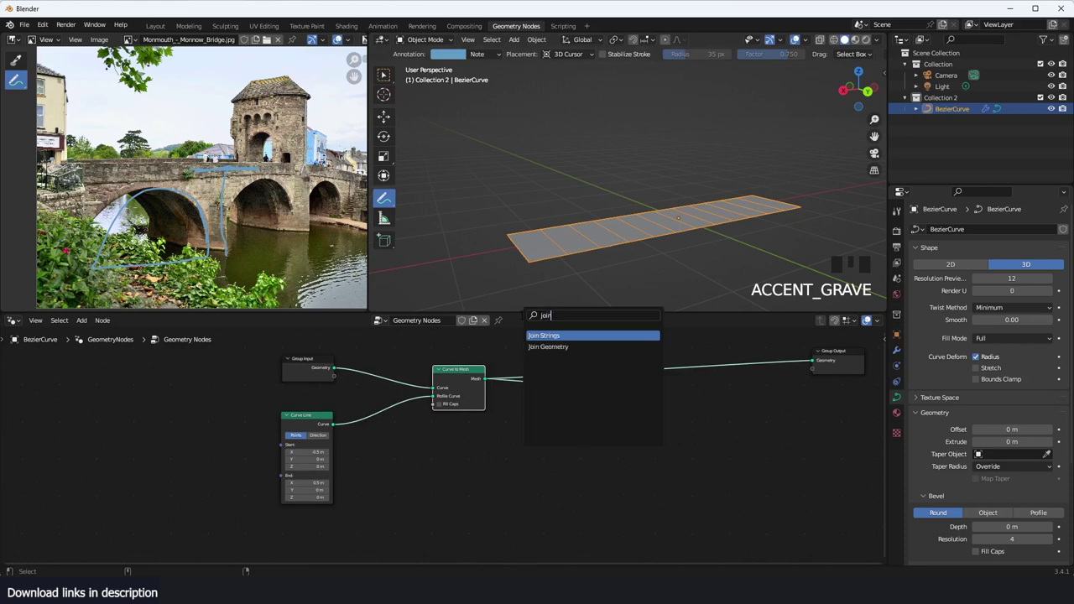
pyautogui.click(565, 347)
pyautogui.click(708, 442)
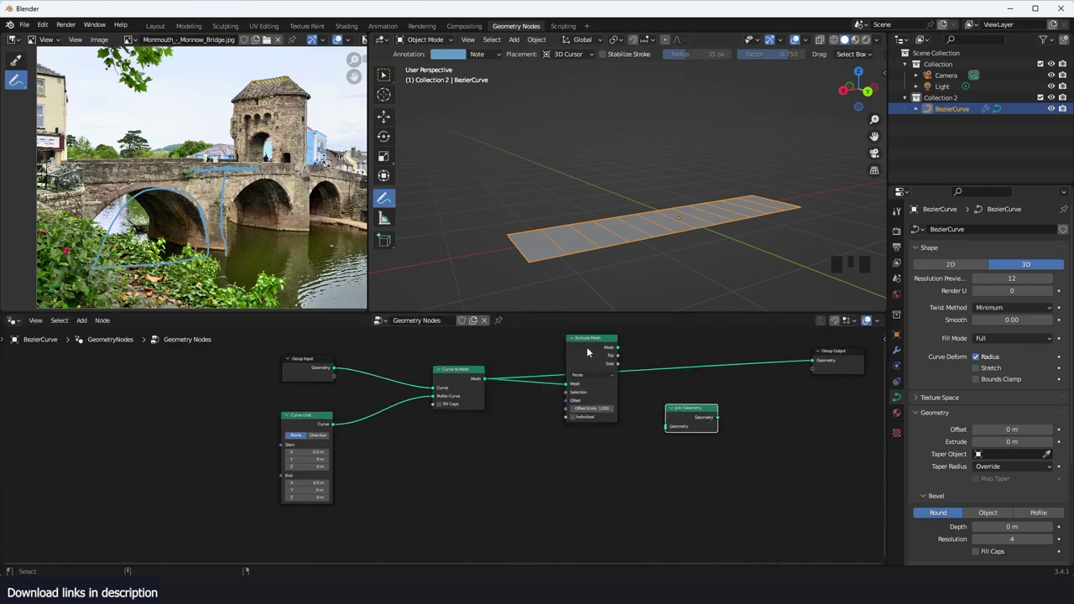
# Step: Preview the Extrude Mesh output through Group Output and inspect the block from below
pyautogui.scroll(3, 623, 338)
pyautogui.moveTo(627, 339); pyautogui.dragTo(593, 392, button='middle')
pyautogui.keyDown('ctrl'); pyautogui.keyDown('shift'); pyautogui.click(619, 372); pyautogui.keyUp('shift'); pyautogui.keyUp('ctrl')
pyautogui.press('`')
pyautogui.moveTo(683, 166); pyautogui.dragTo(579, 268, button='middle')
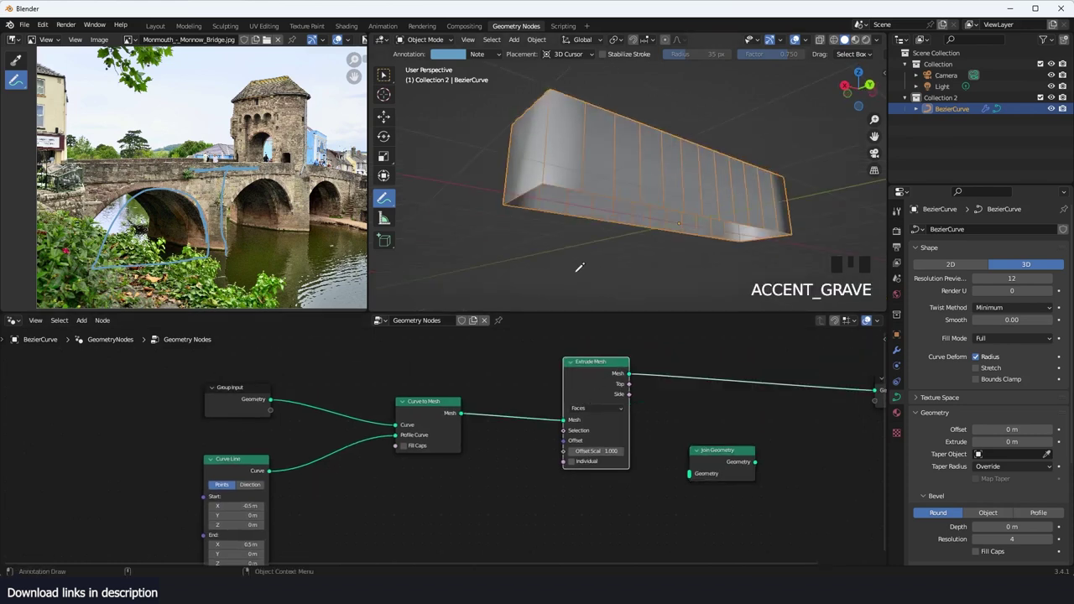
# Step: Connect the Curve to Mesh and Extrude Mesh outputs to Join Geometry, and route the joined geometry to Group Output
pyautogui.keyDown('alt'); pyautogui.keyDown('shift'); pyautogui.click(432, 420); pyautogui.keyUp('shift'); pyautogui.keyUp('alt')
pyautogui.moveTo(461, 409); pyautogui.dragTo(690, 474)
pyautogui.moveTo(630, 374); pyautogui.dragTo(689, 474)
pyautogui.keyDown('alt'); pyautogui.keyDown('shift'); pyautogui.click(726, 456); pyautogui.keyUp('shift'); pyautogui.keyUp('alt')
pyautogui.press('`')
pyautogui.moveTo(663, 172); pyautogui.dragTo(667, 208, button='middle')
pyautogui.press('`')
# Step: Try moving and rotating the curve's end point in Edit Mode to test how the block bends
pyautogui.press('Tab')
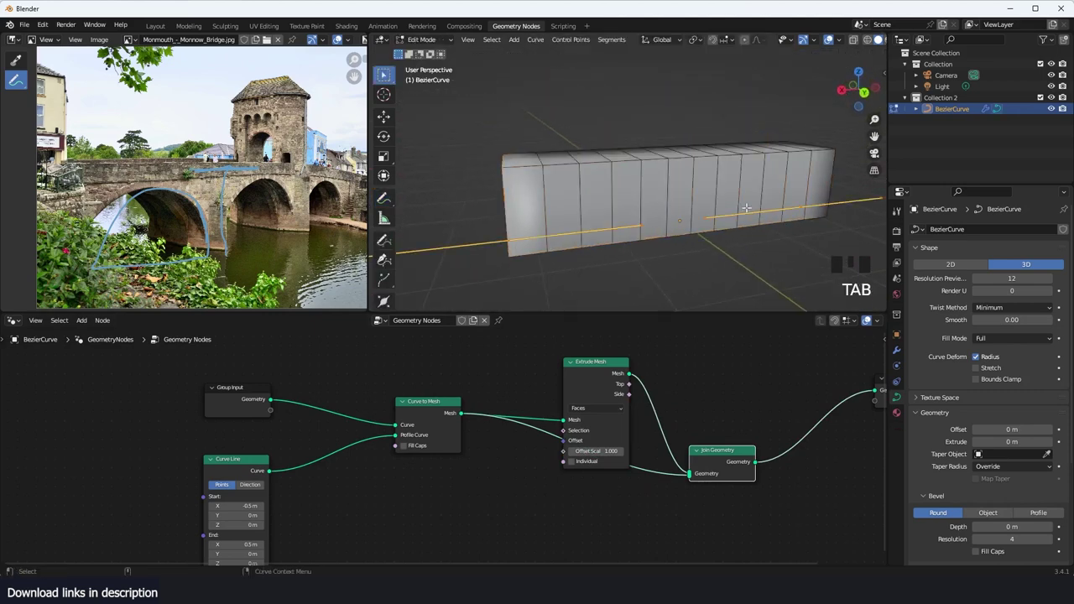
pyautogui.scroll(-3, 747, 198)
pyautogui.click(737, 198)
pyautogui.press('g')
pyautogui.rightClick(810, 194)
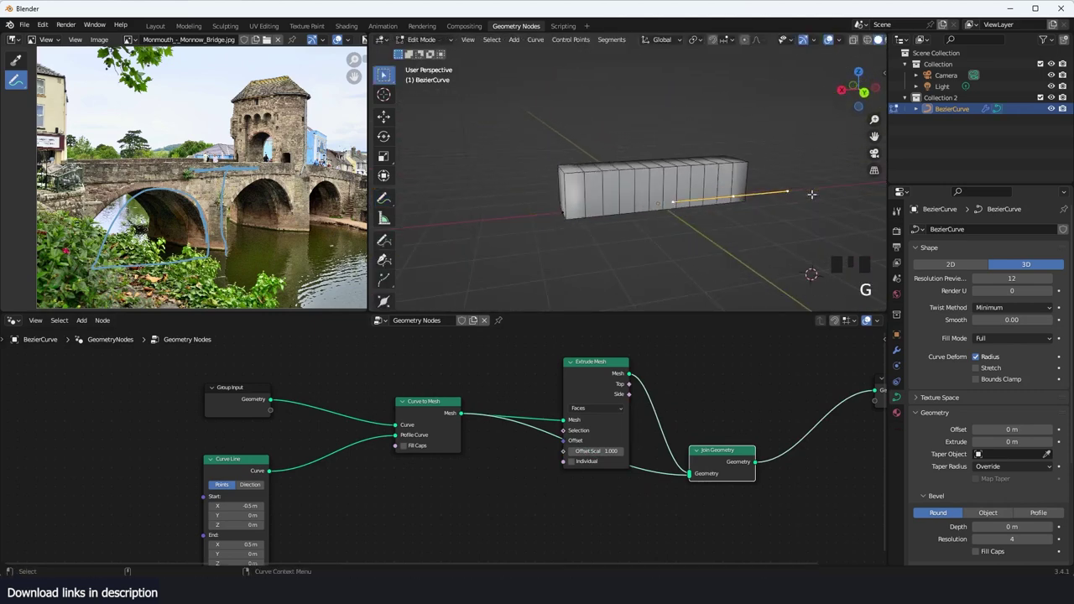
pyautogui.press('r')
pyautogui.press('r')
pyautogui.press('r')
pyautogui.rightClick(758, 204)
pyautogui.press('r')
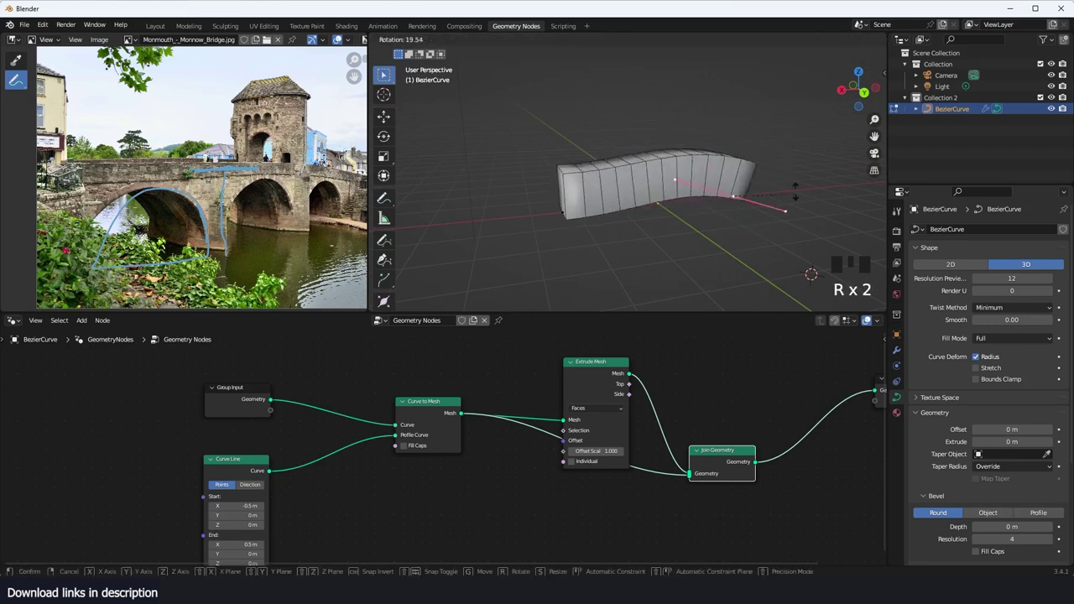
pyautogui.rightClick(765, 184)
pyautogui.press('Tab')
# Step: Insert a Scale Elements node between Join Geometry and Group Output
pyautogui.press('`')
pyautogui.scroll(3, 767, 229)
pyautogui.press('`')
pyautogui.moveTo(748, 460); pyautogui.dragTo(693, 455, button='middle')
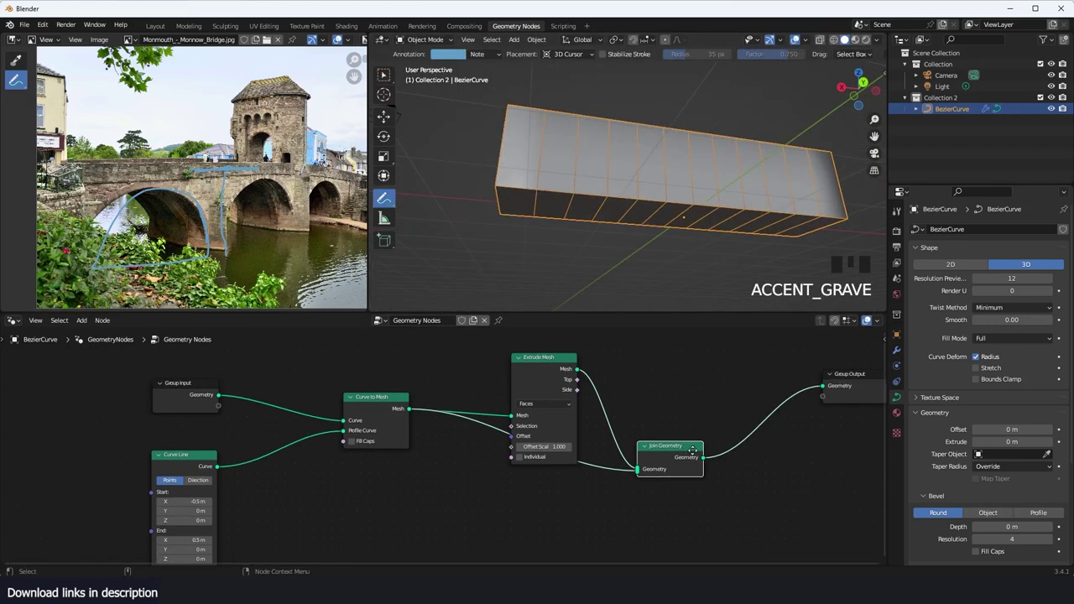
pyautogui.press('`')
pyautogui.moveTo(746, 411); pyautogui.dragTo(663, 405, button='middle')
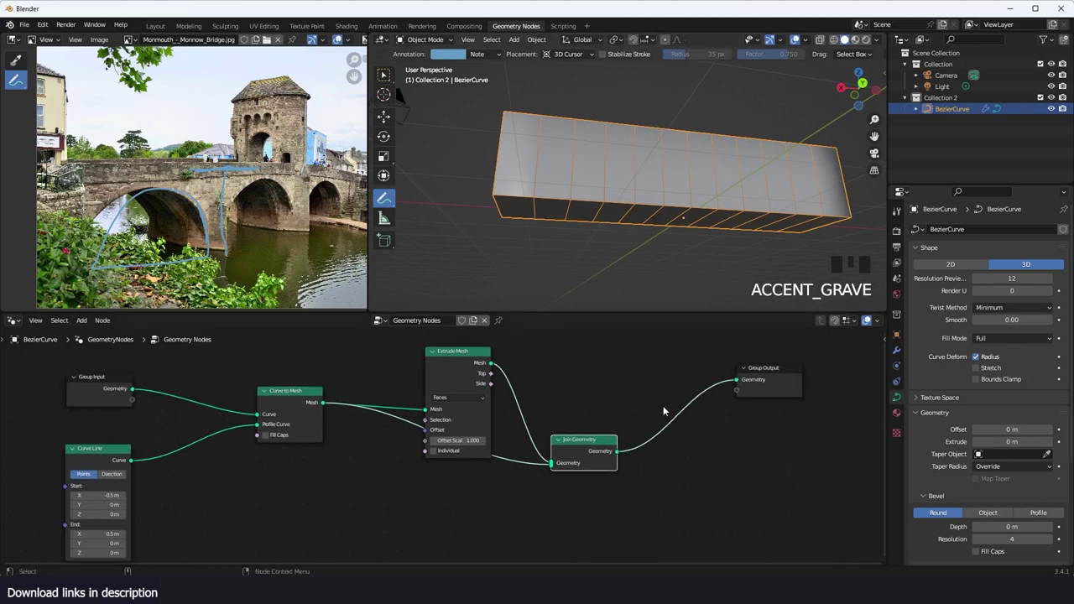
pyautogui.moveTo(769, 388); pyautogui.dragTo(835, 392)
pyautogui.hotkey('shift', 'a')
pyautogui.click(681, 313)
pyautogui.write('sca')
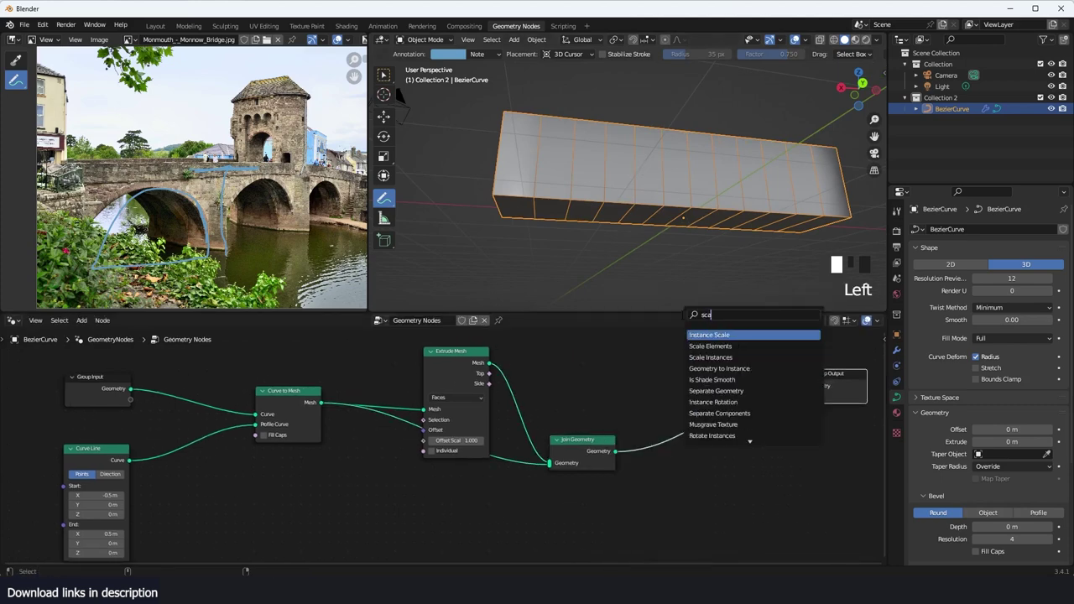
pyautogui.click(721, 348)
pyautogui.click(699, 428)
# Step: Set the Scale Elements scale to 0.700, spread out the end nodes, and inspect the block's base
pyautogui.moveTo(698, 455); pyautogui.dragTo(676, 455)
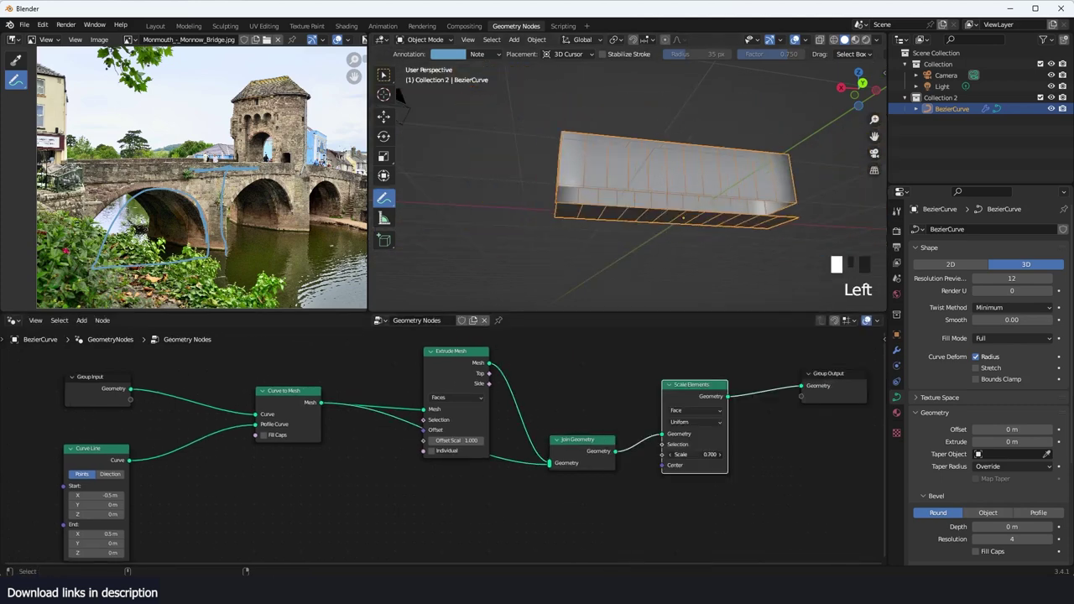
pyautogui.press('`')
pyautogui.moveTo(699, 382); pyautogui.dragTo(782, 377)
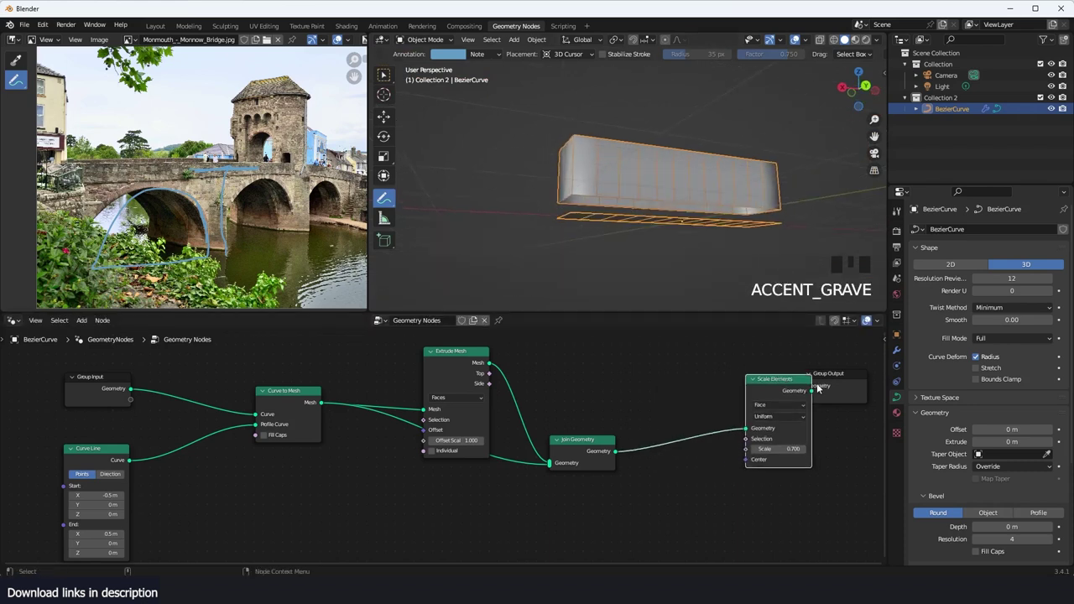
pyautogui.moveTo(806, 390); pyautogui.dragTo(709, 392, button='middle')
pyautogui.moveTo(727, 381); pyautogui.dragTo(790, 390)
pyautogui.scroll(1, 704, 187)
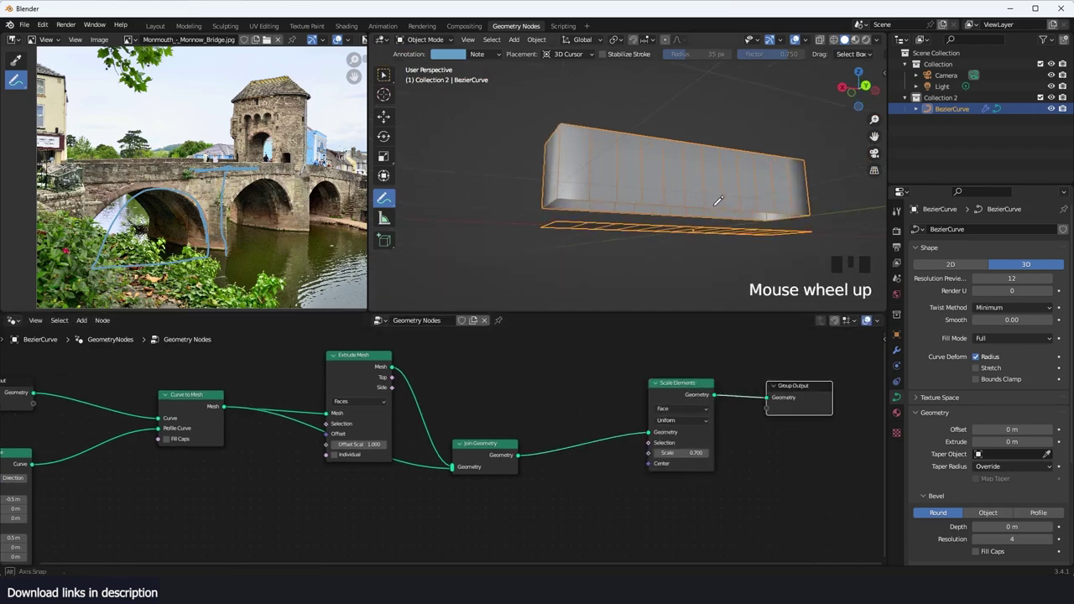
pyautogui.press('`')
pyautogui.scroll(2, 757, 204)
pyautogui.press('`')
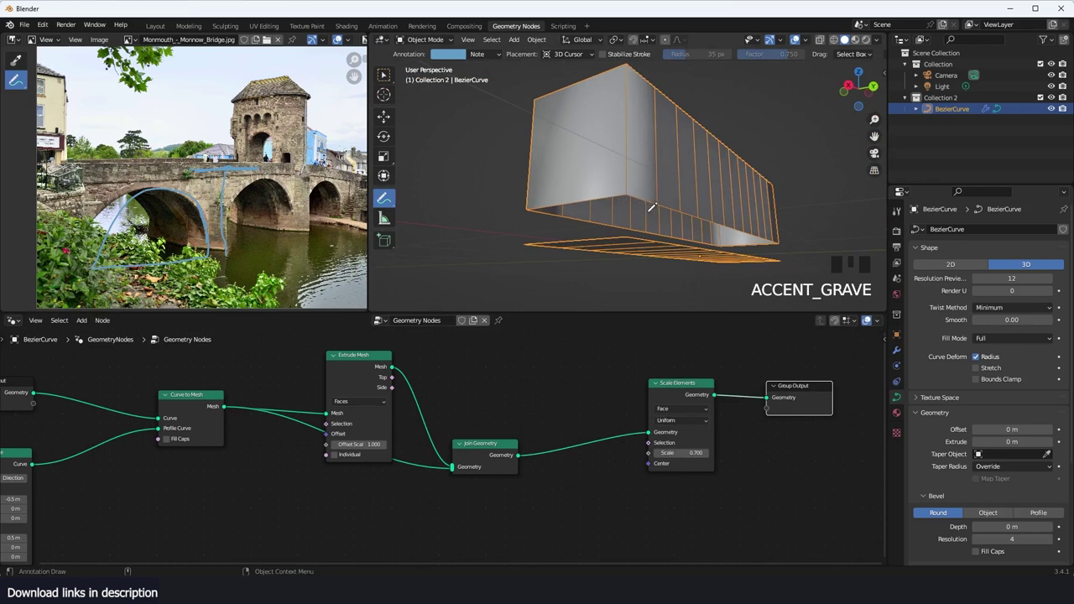
# Step: Insert a Merge by Distance node between Join Geometry and Scale Elements, keeping the 0.001 m distance
pyautogui.moveTo(508, 444); pyautogui.dragTo(490, 401)
pyautogui.scroll(3, 516, 422)
pyautogui.hotkey('shift', 'a')
pyautogui.click(517, 313)
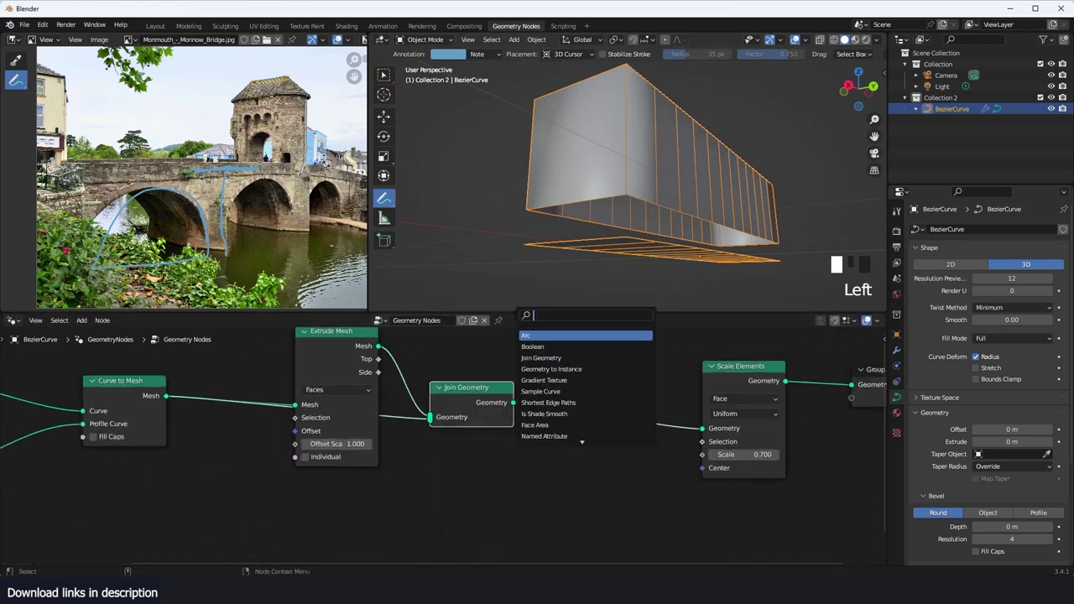
pyautogui.write('mer')
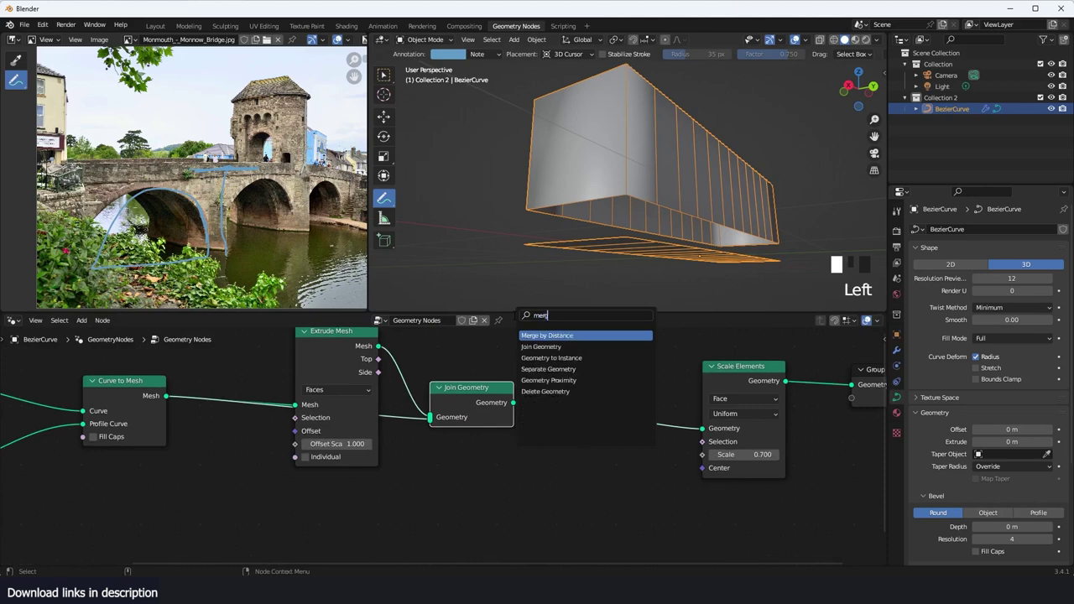
pyautogui.press('Return')
pyautogui.click(580, 395)
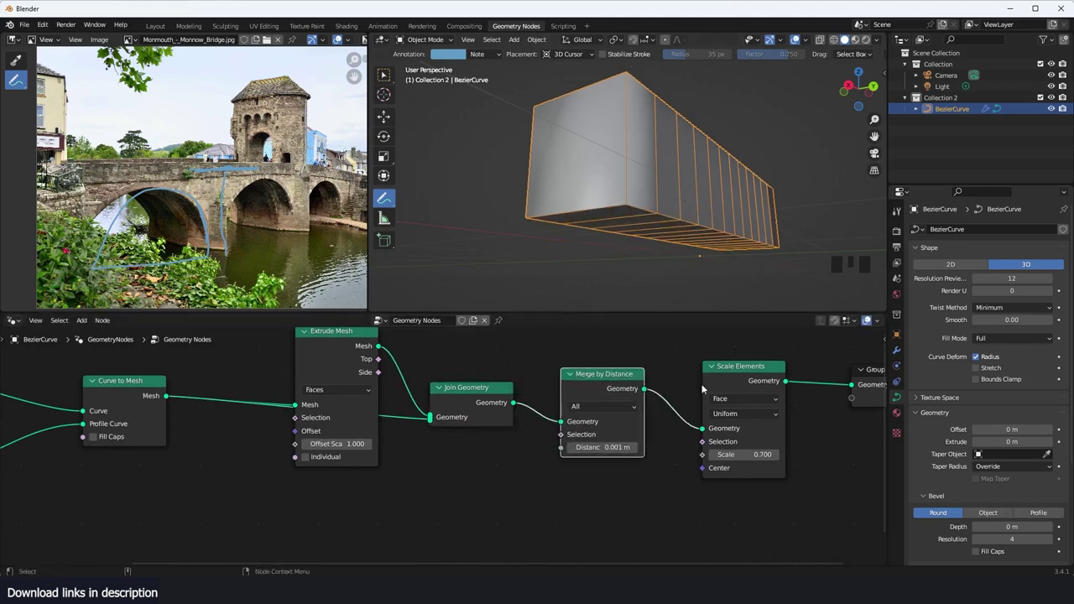
# Step: Test a Scale Elements scale of 0.600, and delete that node while keeping Merge by Distance linked to Group Output
pyautogui.press('`')
pyautogui.moveTo(743, 455); pyautogui.dragTo(735, 454)
pyautogui.click(746, 380)
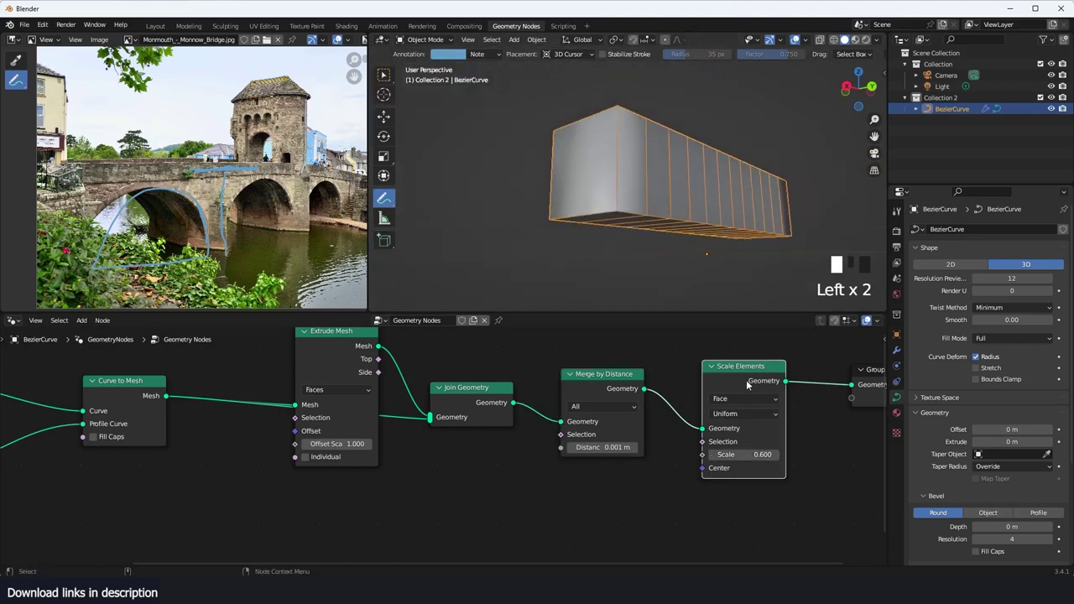
pyautogui.hotkey('ctrl', 'x')
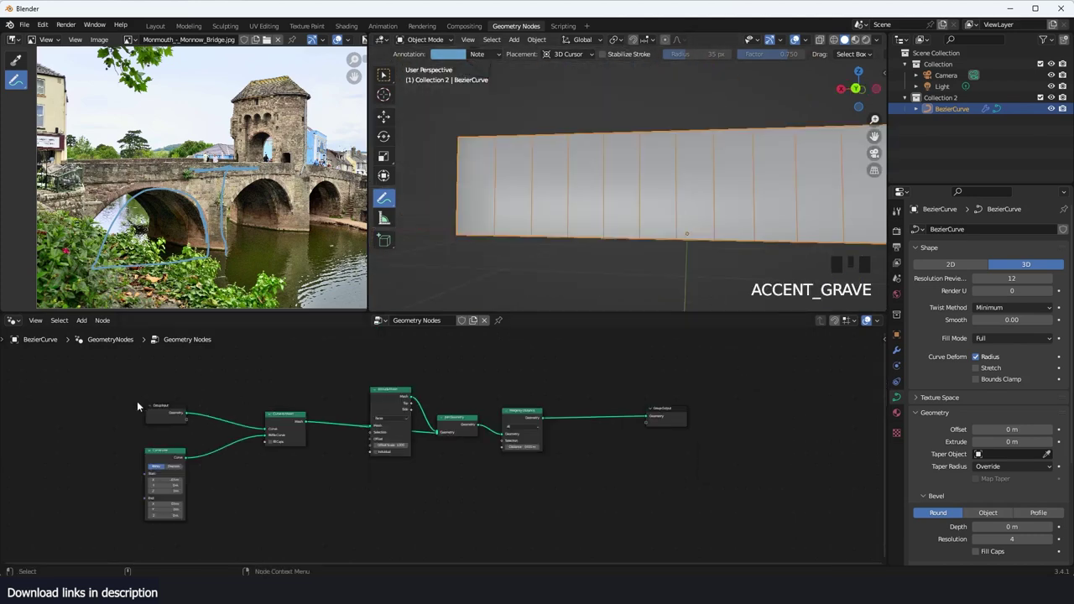
# Step: Move Group Input clear of the other nodes and enclose Curve Line through Merge by Distance in a frame labelled "block"
pyautogui.moveTo(159, 407); pyautogui.dragTo(48, 353)
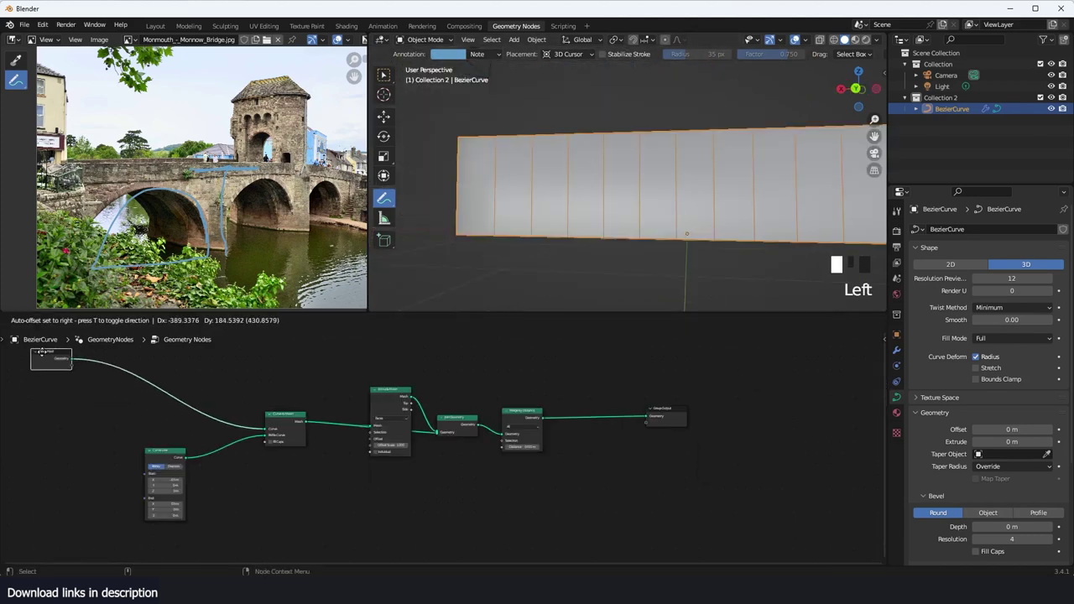
pyautogui.moveTo(121, 382); pyautogui.dragTo(532, 465)
pyautogui.hotkey('ctrl', 'j')
pyautogui.click(328, 378)
pyautogui.click(323, 380)
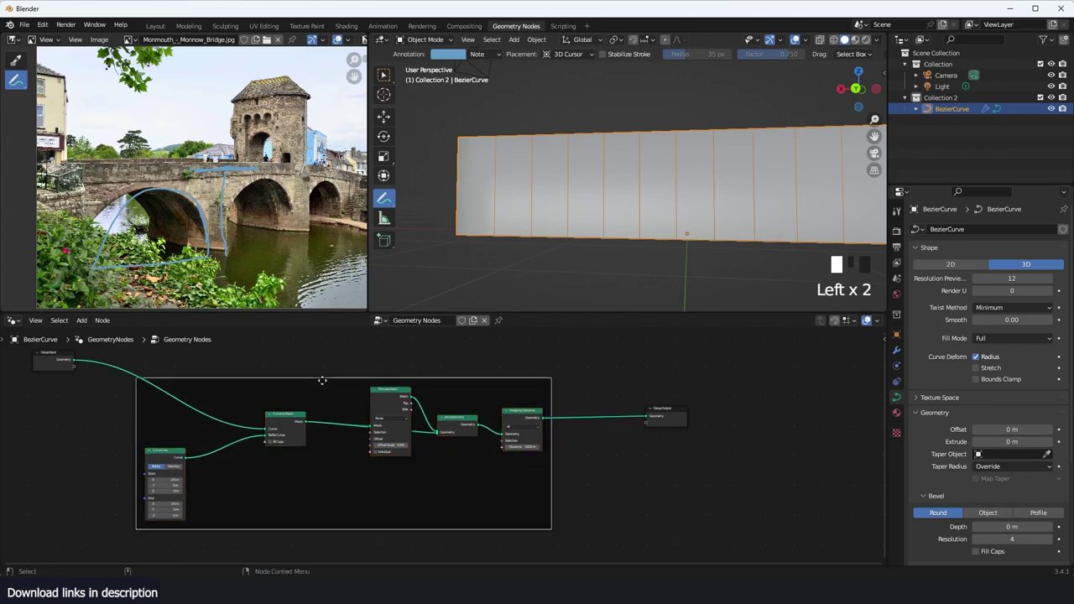
pyautogui.press('F3')
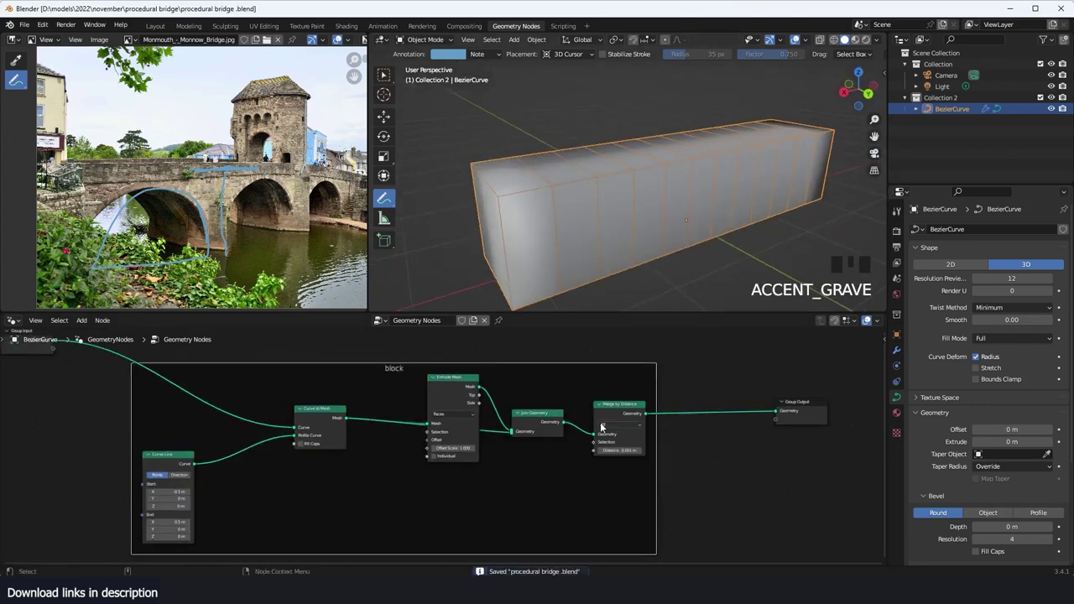
# Step: Try raising the Extrude Mesh node's Offset Scale to about 1.1
pyautogui.scroll(1, 601, 427)
pyautogui.moveTo(391, 439); pyautogui.dragTo(536, 438, button='middle')
pyautogui.scroll(3, 538, 439)
pyautogui.moveTo(599, 429); pyautogui.dragTo(491, 439, button='middle')
pyautogui.scroll(2, 491, 439)
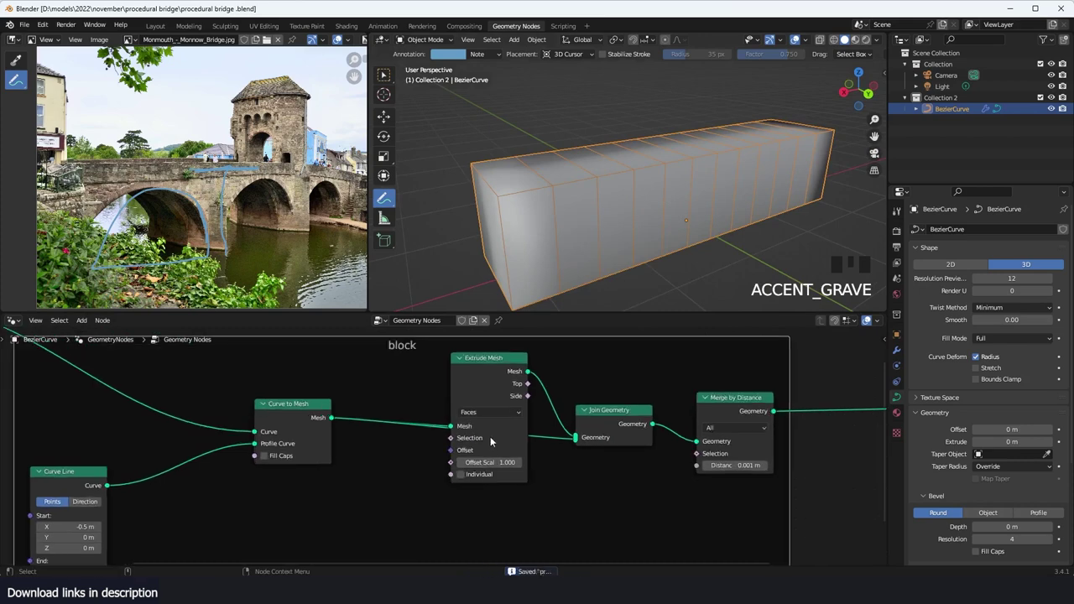
pyautogui.moveTo(502, 463)
pyautogui.mouseDown()
pyautogui.moveTo(568, 463)
pyautogui.moveTo(482, 462)
pyautogui.moveTo(511, 462)
pyautogui.mouseUp()
pyautogui.moveTo(420, 454); pyautogui.dragTo(552, 454, button='middle')
pyautogui.scroll(-3, 552, 454)
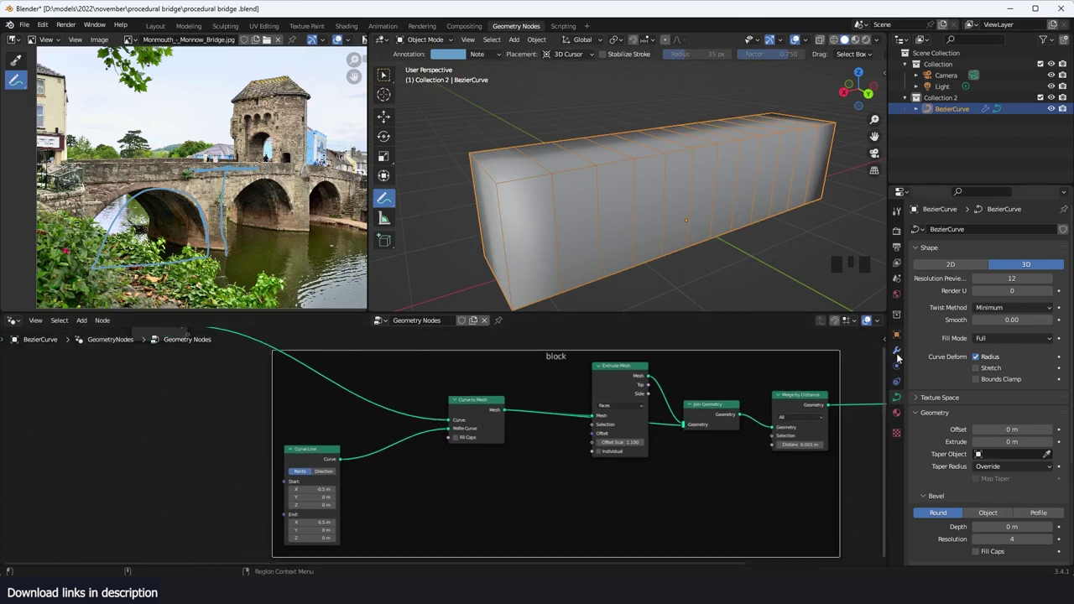
# Step: Add a Value node linked to Extrude Mesh's Offset Scale and set its value to 0.900
pyautogui.click(895, 348)
pyautogui.hotkey('shift', 'a')
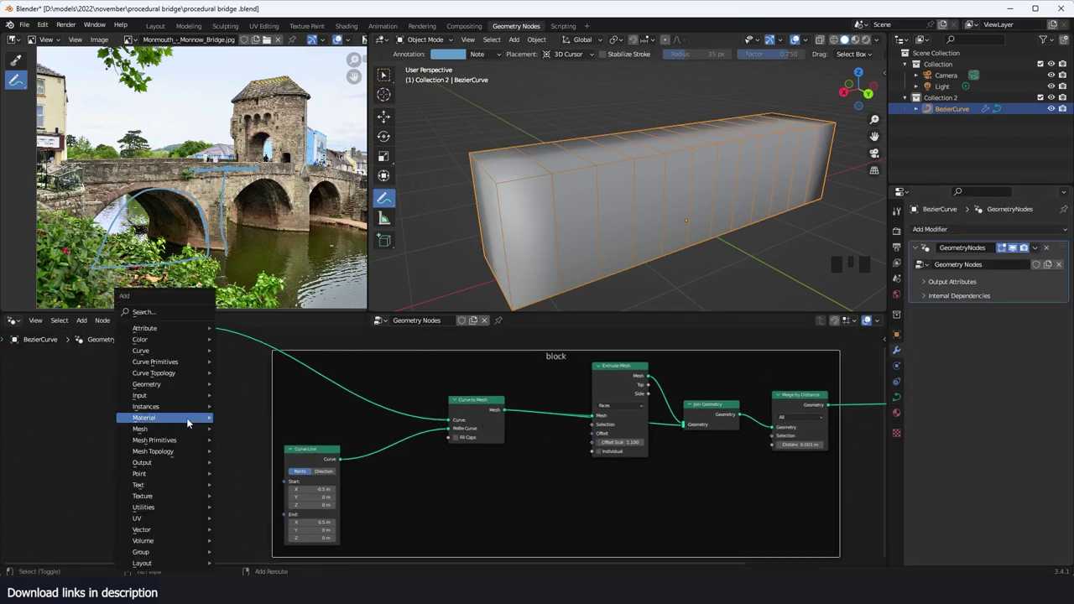
pyautogui.click(183, 315)
pyautogui.write('rea')
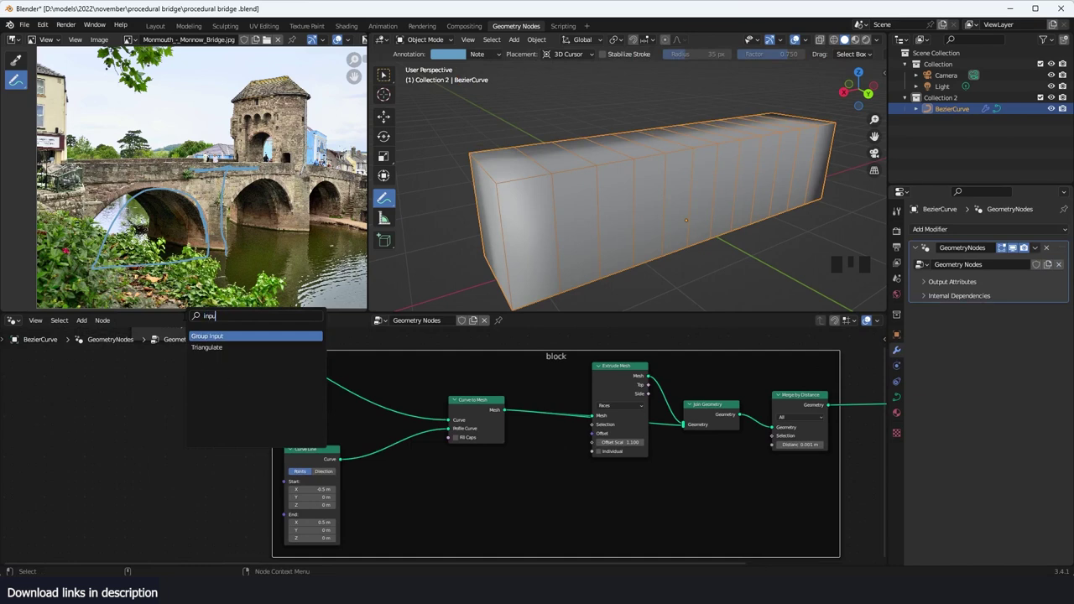
pyautogui.hotkey('ctrl', 'a')
pyautogui.write('val')
pyautogui.click(227, 335)
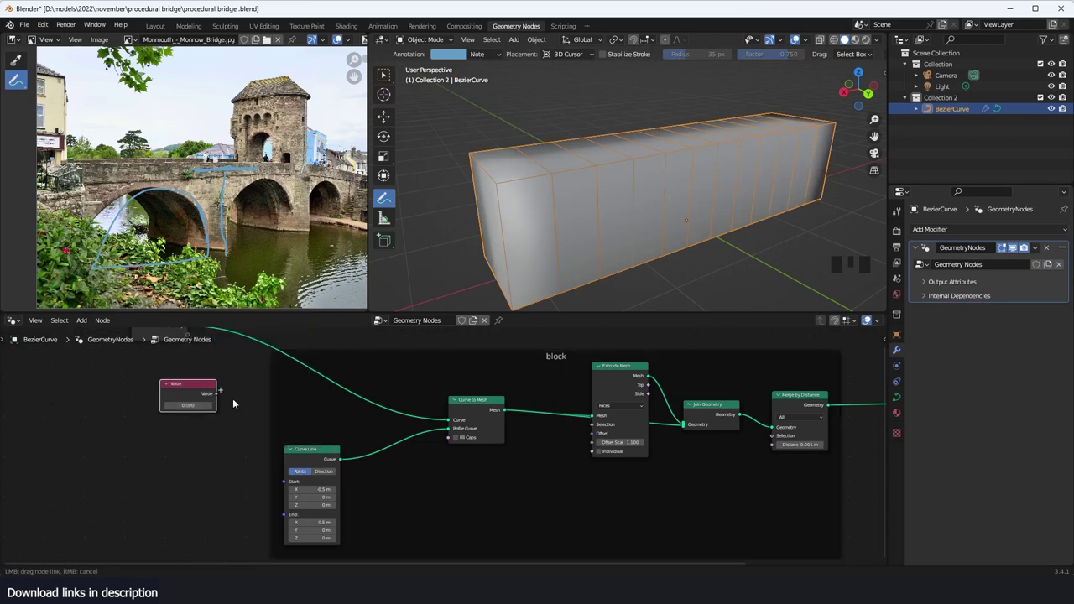
pyautogui.moveTo(232, 399); pyautogui.dragTo(593, 442)
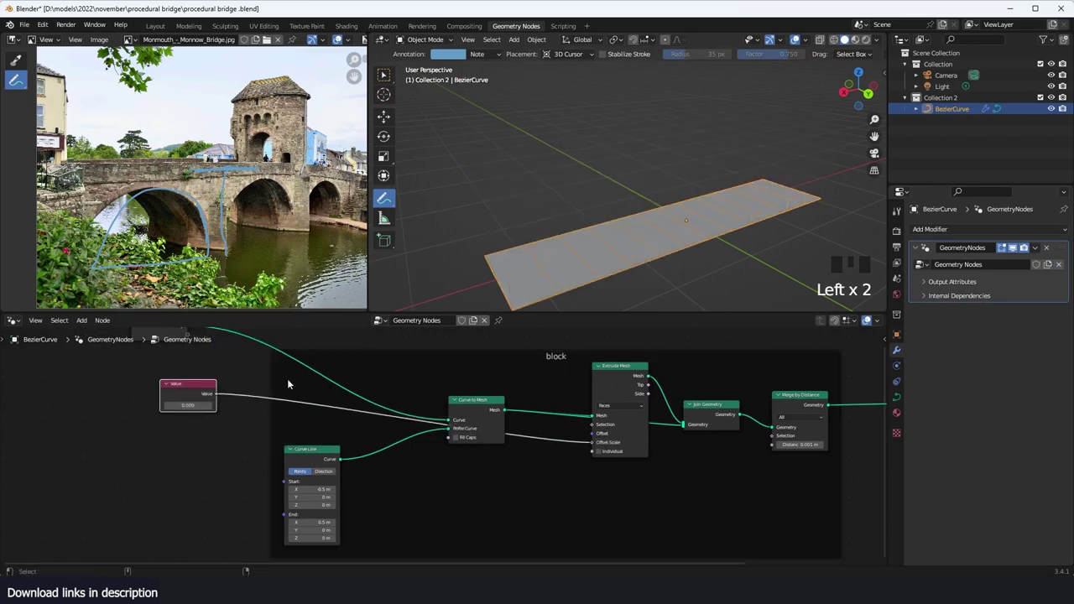
pyautogui.moveTo(204, 388); pyautogui.dragTo(259, 417)
pyautogui.moveTo(375, 361); pyautogui.dragTo(347, 408, button='middle')
# Step: Enable a custom green color for the "block" frame
pyautogui.click(468, 401)
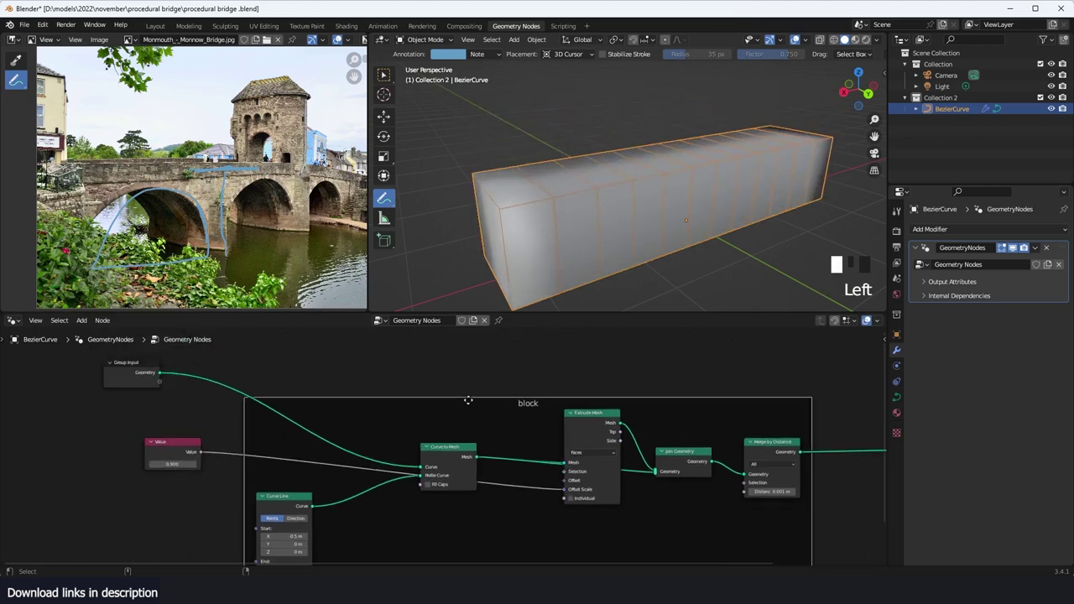
pyautogui.press('n')
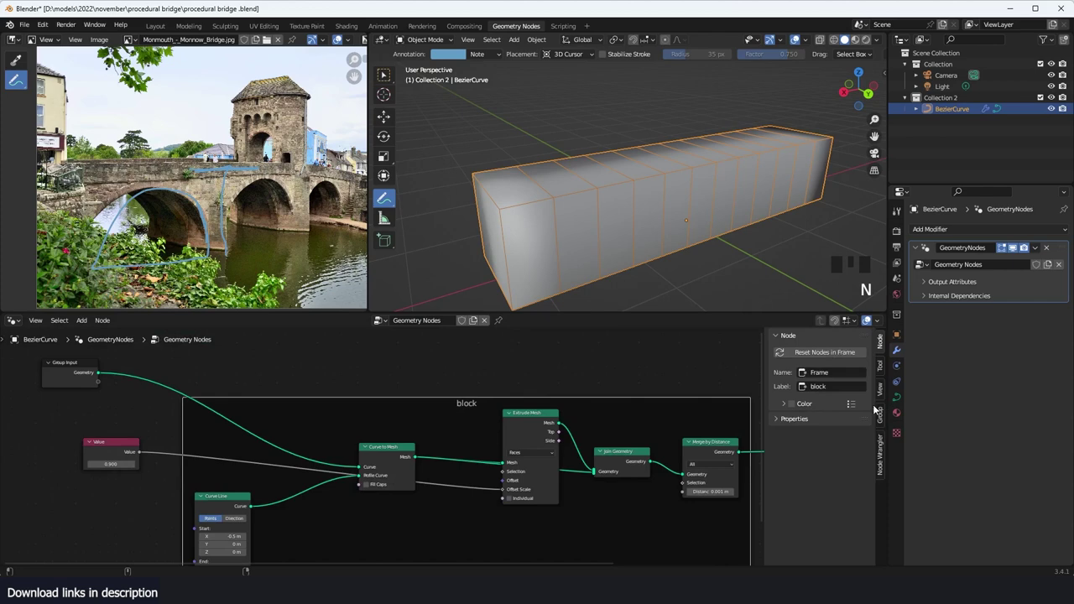
pyautogui.click(808, 407)
pyautogui.click(808, 407)
pyautogui.click(807, 417)
pyautogui.click(805, 406)
pyautogui.click(791, 403)
pyautogui.scroll(-4, 638, 371)
pyautogui.click(638, 372)
pyautogui.press('n')
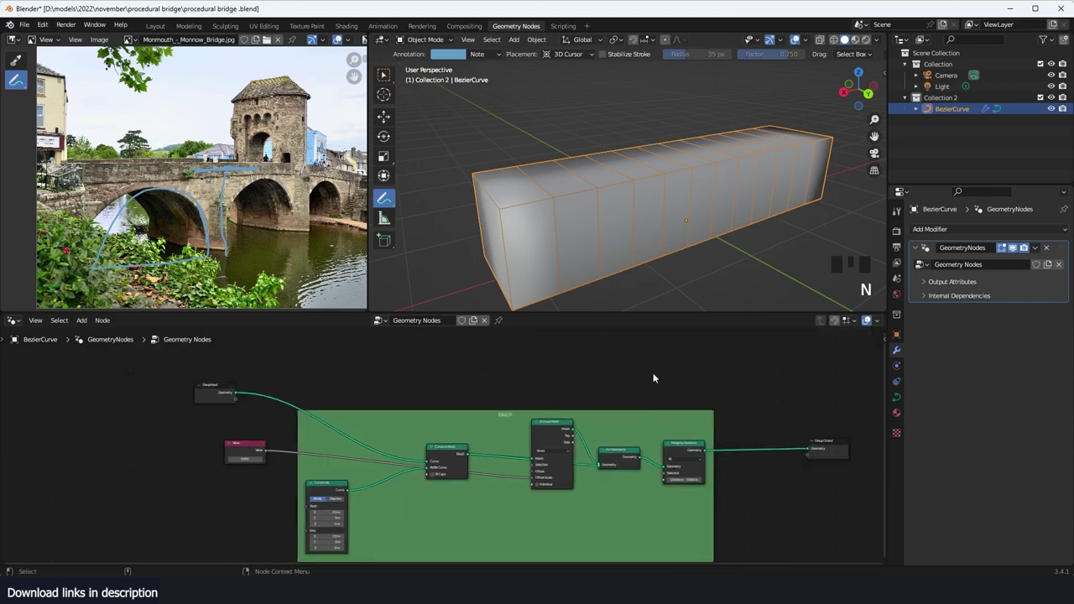
# Step: Add an Arc node above the block frame and link its Curve to the output for preview
pyautogui.moveTo(653, 373); pyautogui.dragTo(621, 432, button='middle')
pyautogui.scroll(1, 662, 384)
pyautogui.press('`')
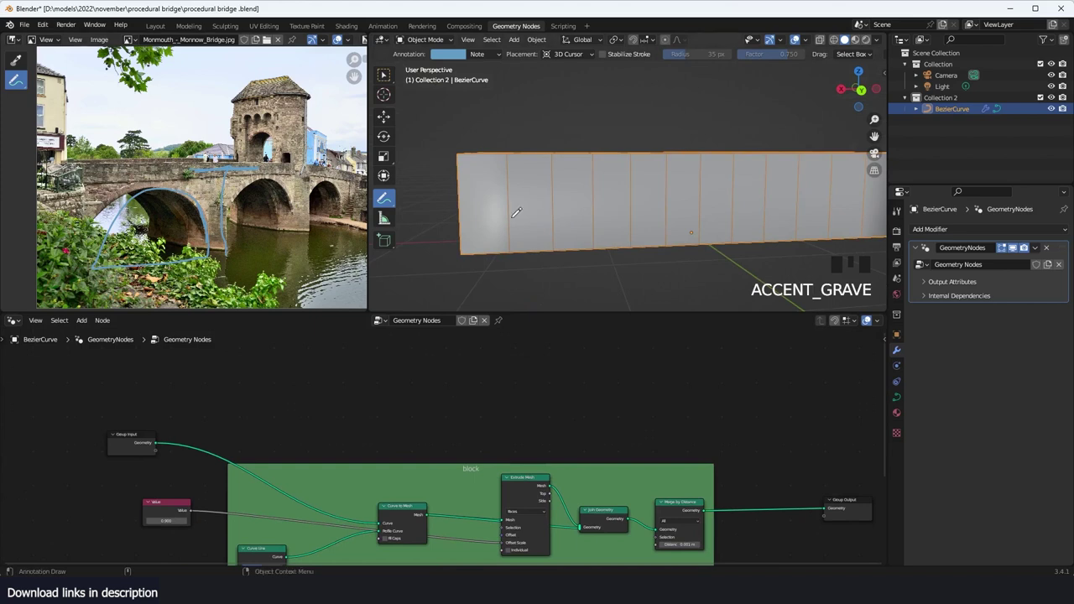
pyautogui.scroll(1, 427, 442)
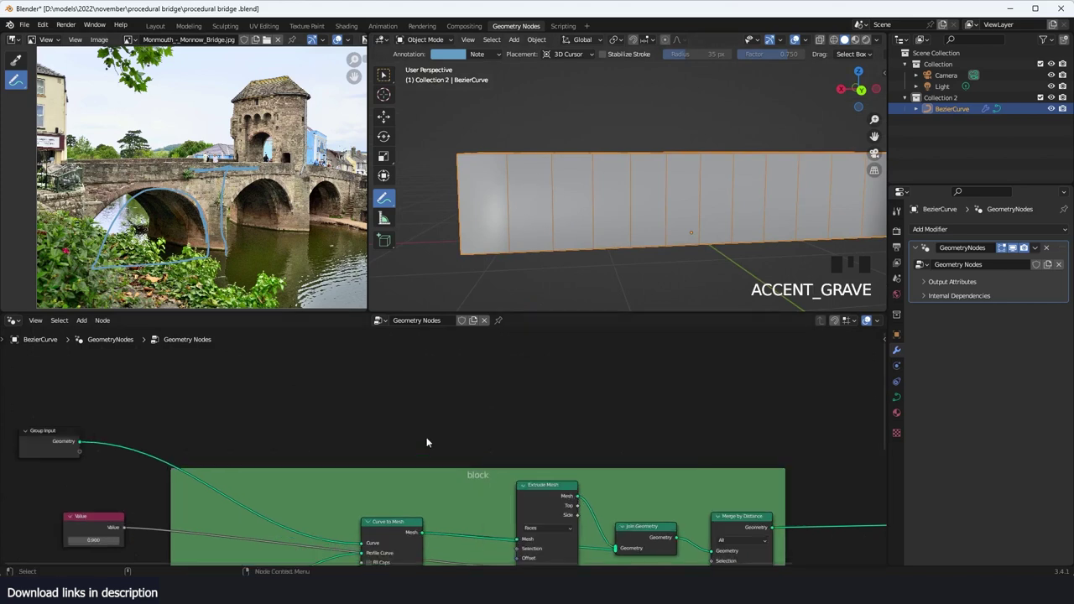
pyautogui.hotkey('shift', 'a')
pyautogui.click(420, 308)
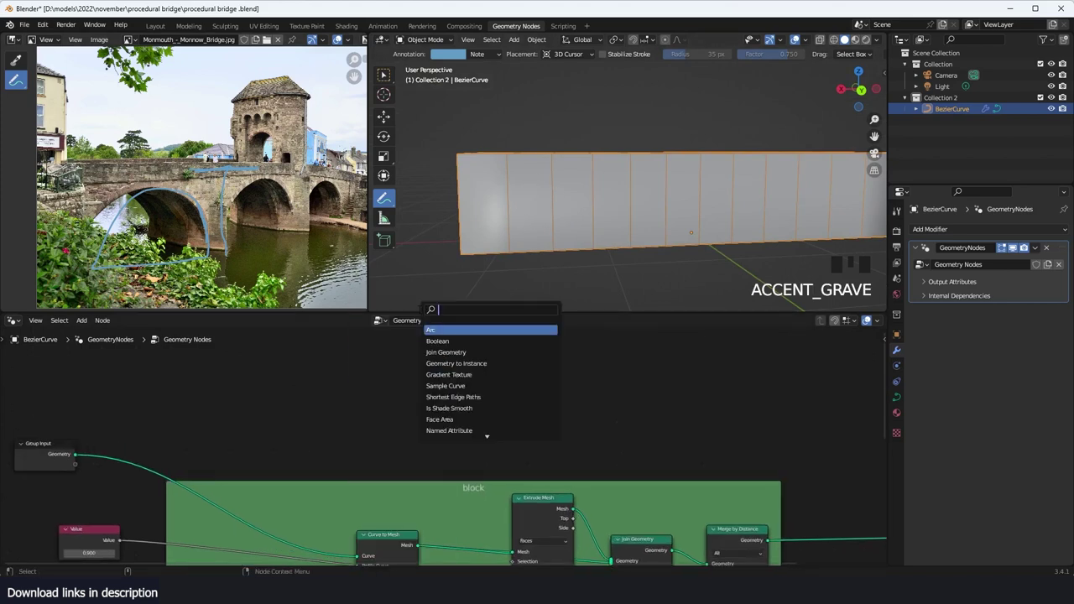
pyautogui.write('ar')
pyautogui.press('Return')
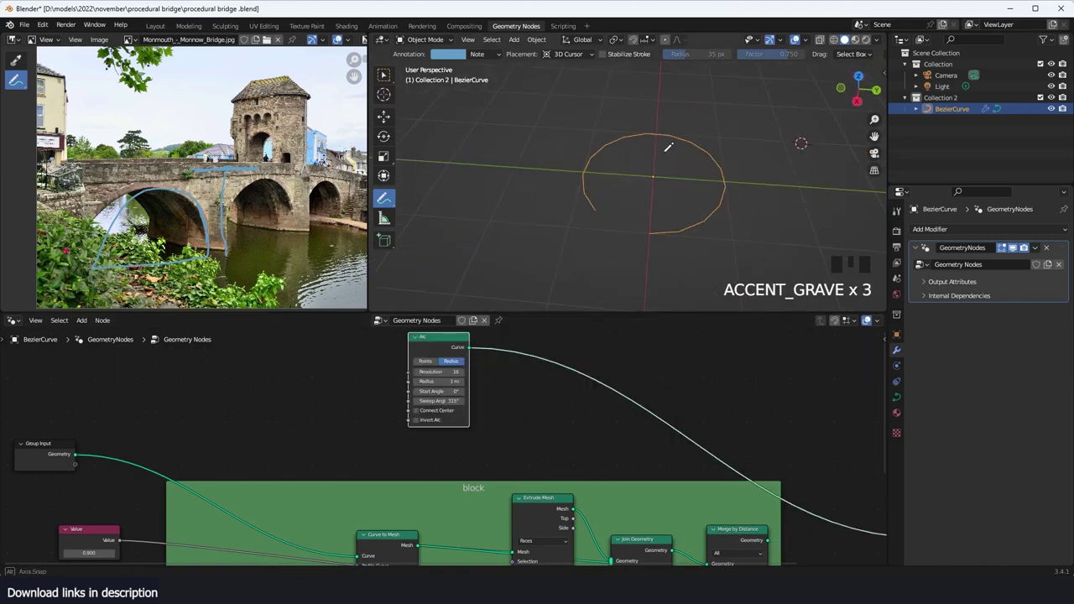
pyautogui.scroll(1, 524, 377)
pyautogui.scroll(1, 525, 382)
pyautogui.moveTo(525, 382); pyautogui.dragTo(524, 418, button='middle')
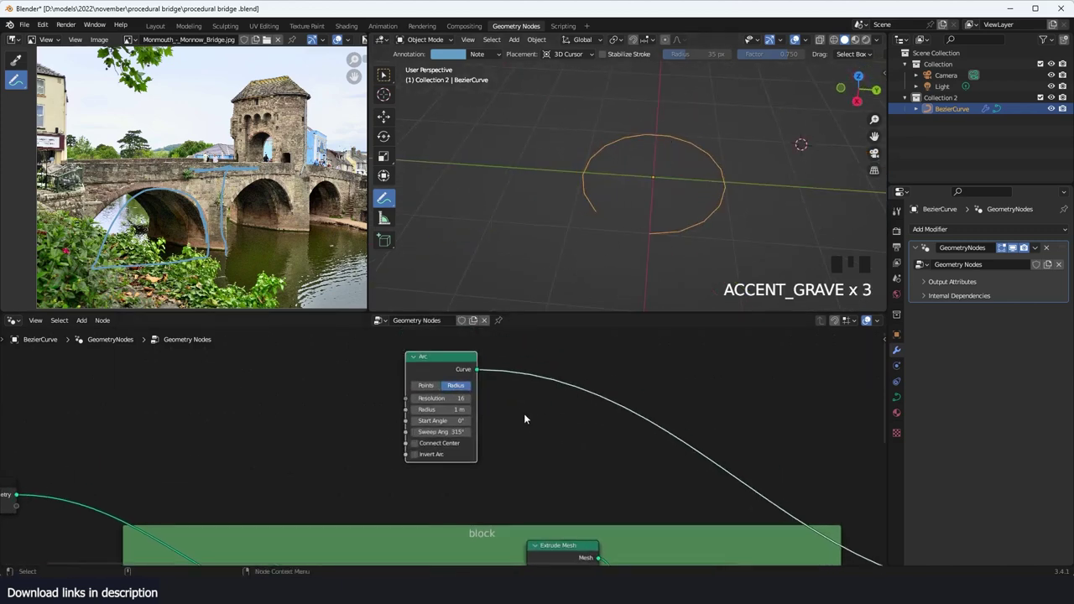
pyautogui.scroll(1, 524, 417)
pyautogui.moveTo(429, 347); pyautogui.dragTo(398, 354)
# Step: Set the Arc node's Sweep Angle to 180° while viewing the curve from the top
pyautogui.press('KP_7')
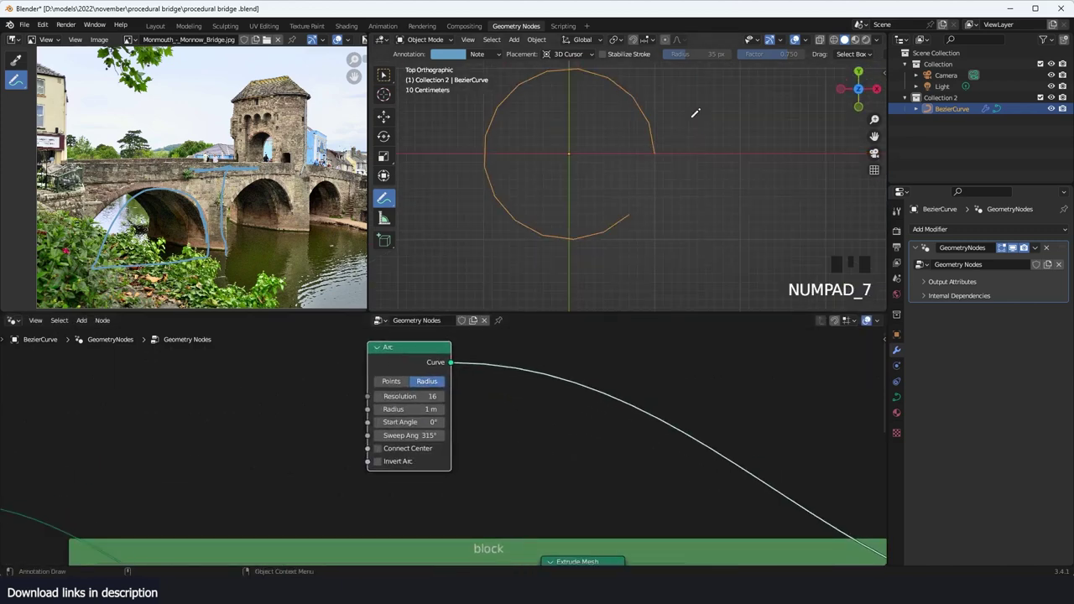
pyautogui.scroll(3, 445, 443)
pyautogui.moveTo(458, 421); pyautogui.dragTo(501, 430, button='middle')
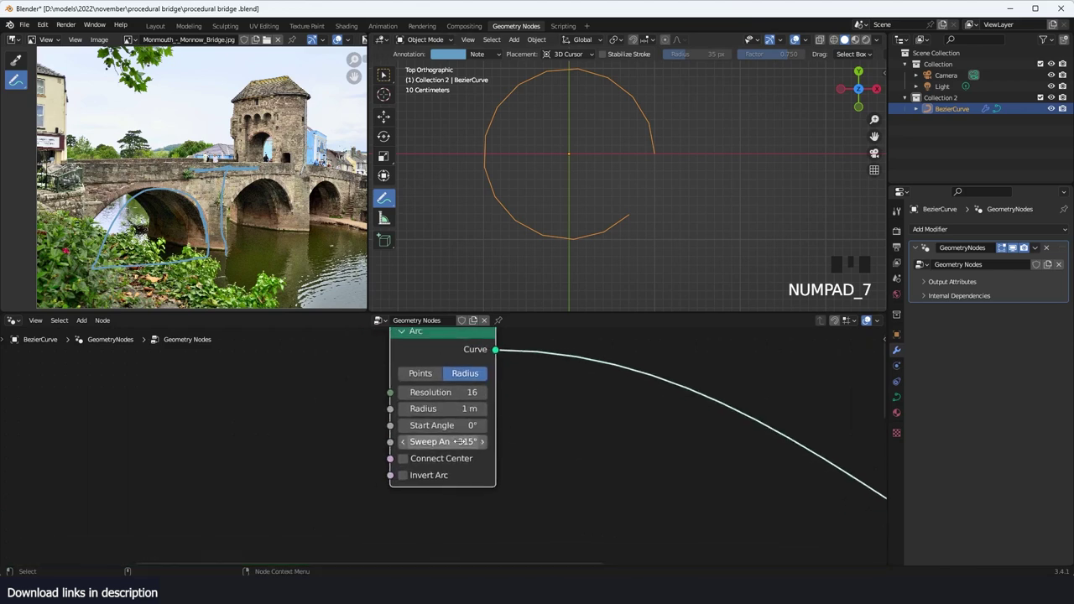
pyautogui.click(461, 441)
pyautogui.write('180')
pyautogui.press('Return')
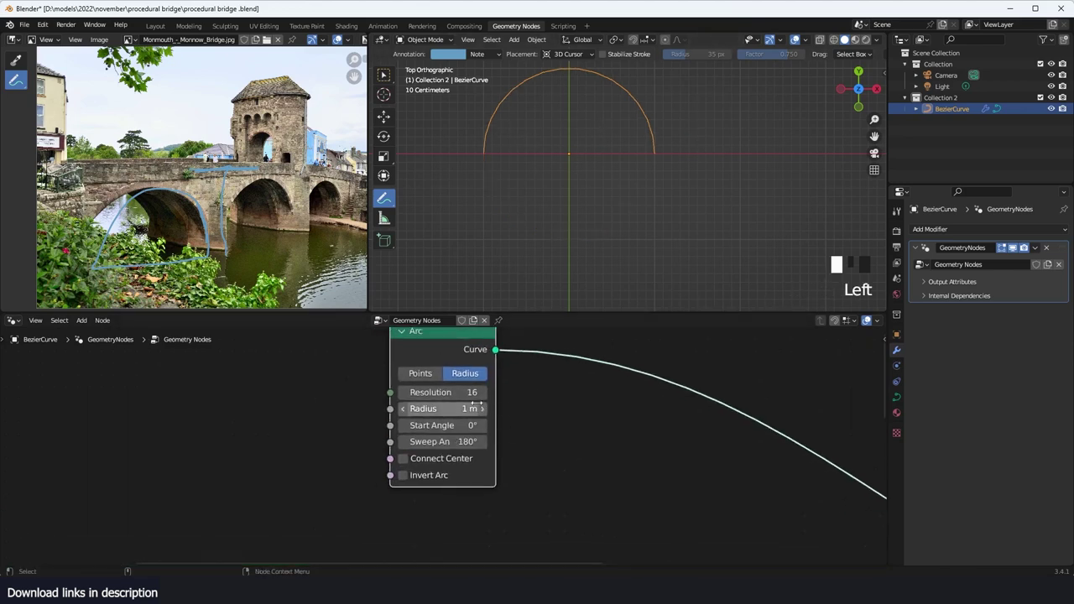
pyautogui.scroll(-2, 463, 410)
pyautogui.moveTo(449, 364); pyautogui.dragTo(343, 382, button='middle')
pyautogui.scroll(-3, 629, 178)
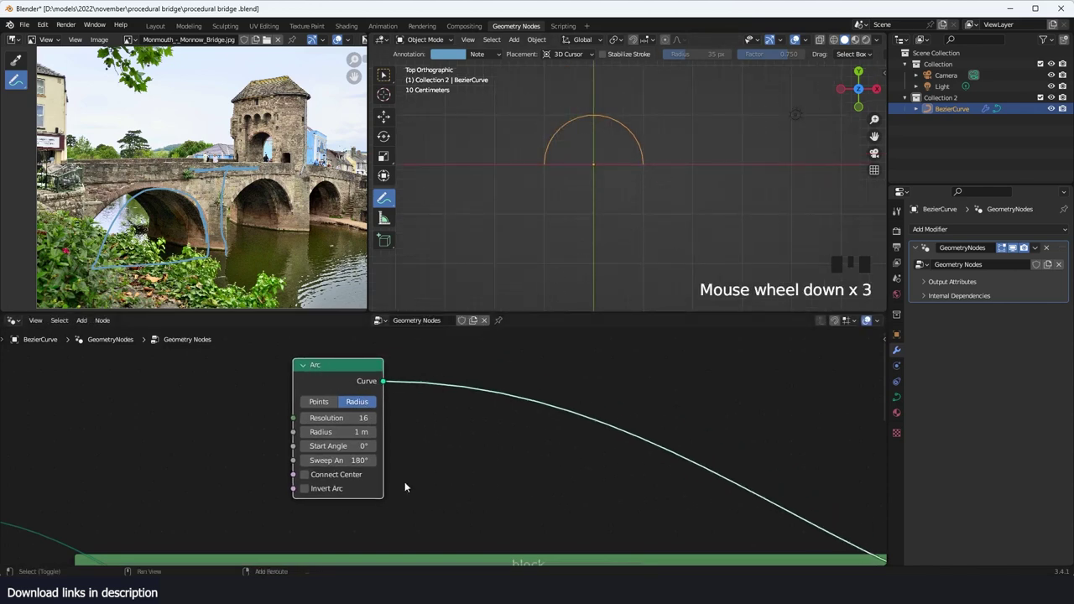
# Step: Insert a Transform node on the link after the Arc node
pyautogui.hotkey('shift', 'a')
pyautogui.click(423, 315)
pyautogui.write('tra')
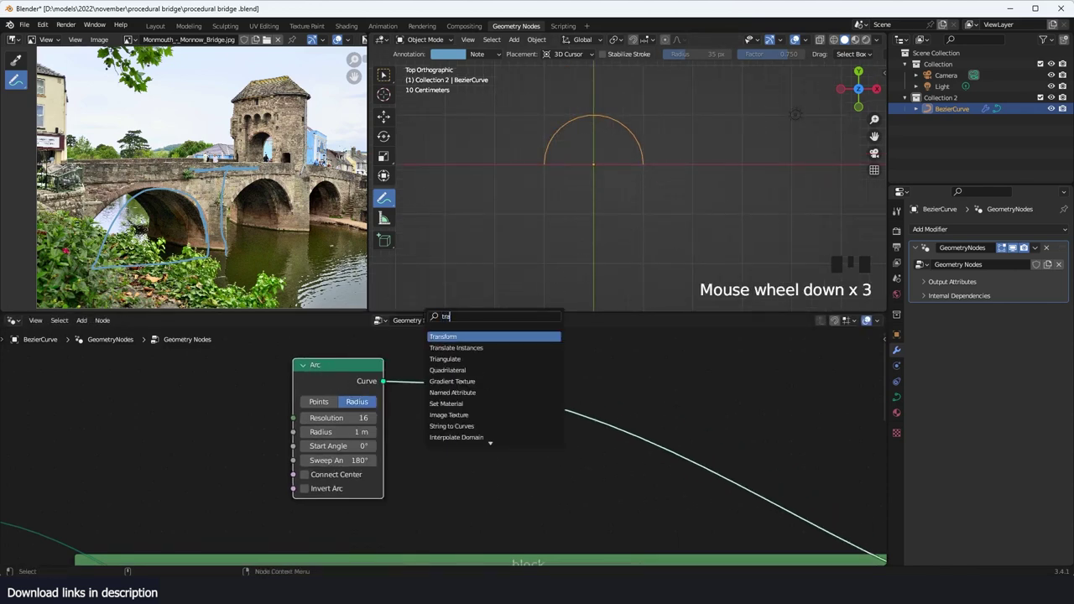
pyautogui.click(456, 336)
pyautogui.click(464, 362)
pyautogui.scroll(1, 491, 438)
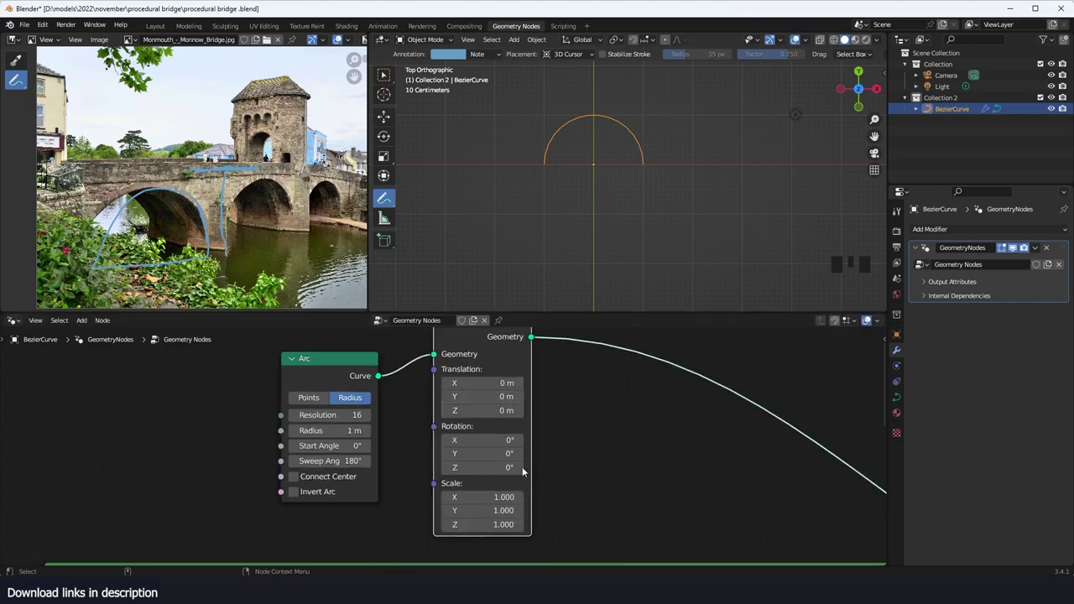
pyautogui.moveTo(506, 468)
pyautogui.mouseDown()
pyautogui.moveTo(521, 467)
pyautogui.moveTo(506, 454)
pyautogui.mouseUp()
pyautogui.hotkey('ctrl', 'z')
pyautogui.hotkey('ctrl', 'z')
# Step: Set the Transform node's X rotation to 90° and check the upright arc in front view
pyautogui.click(500, 439)
pyautogui.write('90')
pyautogui.press('Return')
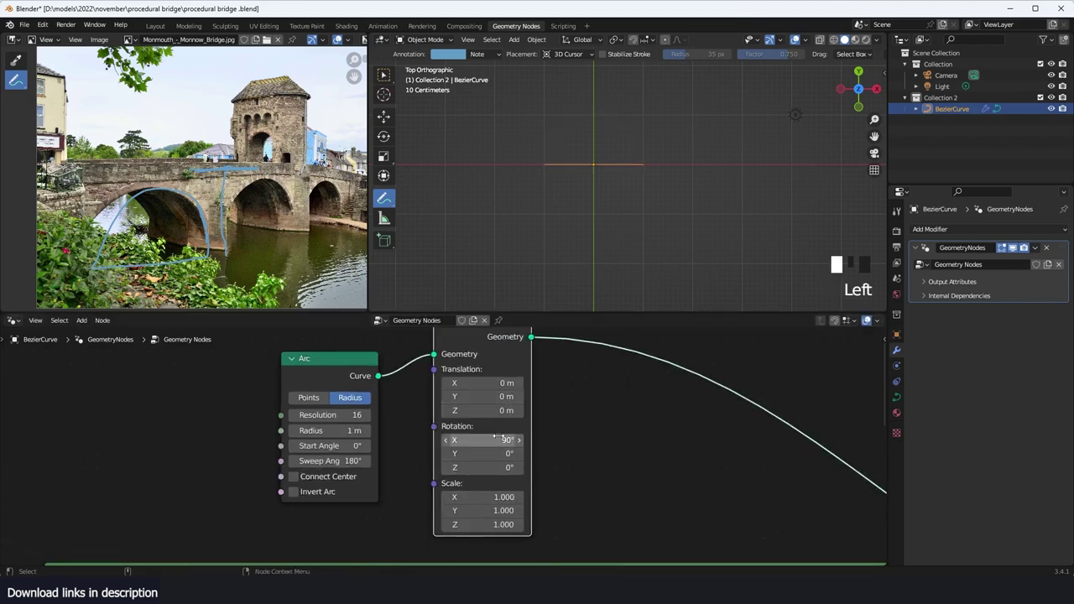
pyautogui.press('KP_1')
pyautogui.scroll(5, 610, 176)
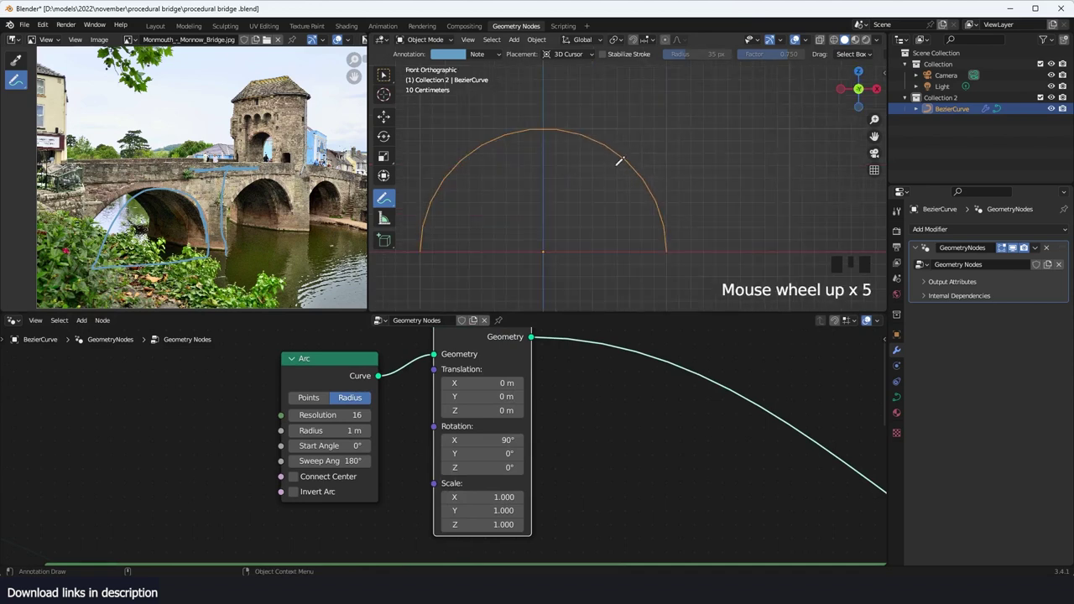
# Step: Add a Fill Curve node and place it between Arc and Transform to fill the semicircle
pyautogui.scroll(-2, 624, 400)
pyautogui.moveTo(375, 391); pyautogui.dragTo(287, 387)
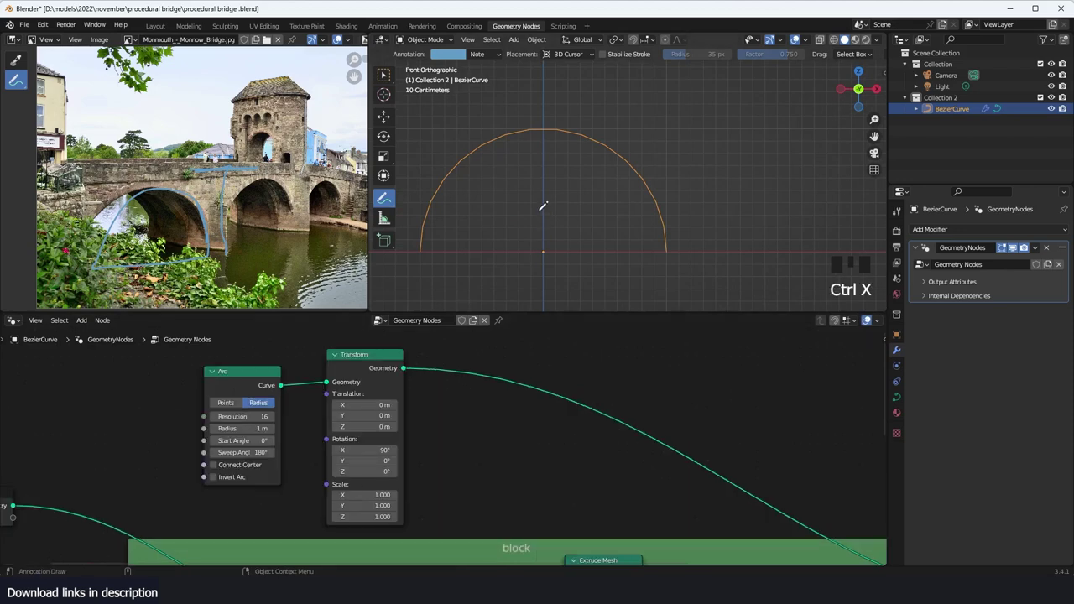
pyautogui.hotkey('shift', 'a')
pyautogui.click(476, 312)
pyautogui.write('fi')
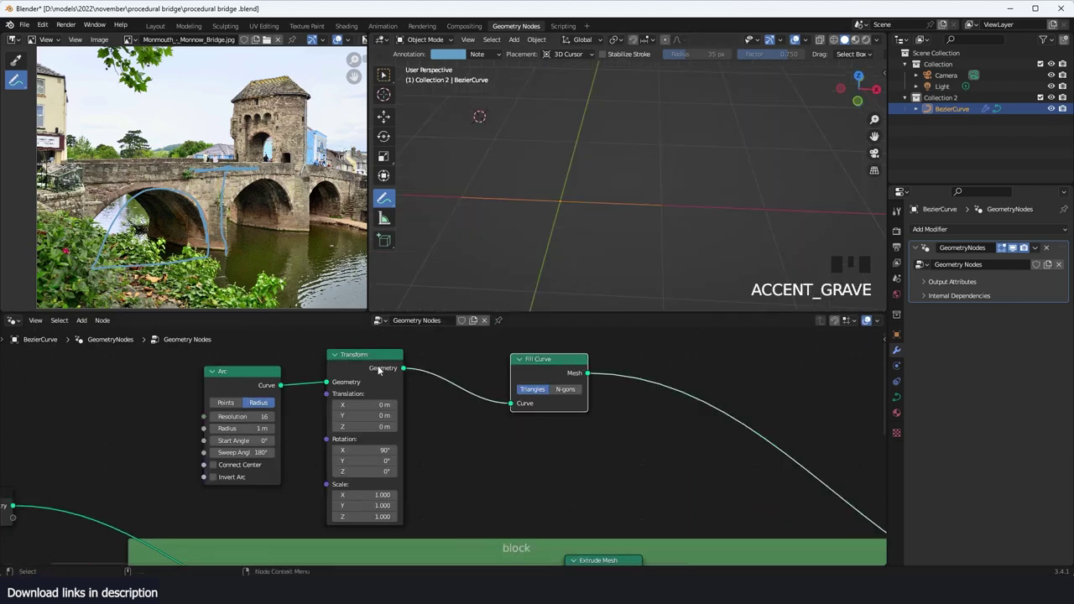
pyautogui.moveTo(379, 369); pyautogui.dragTo(433, 375)
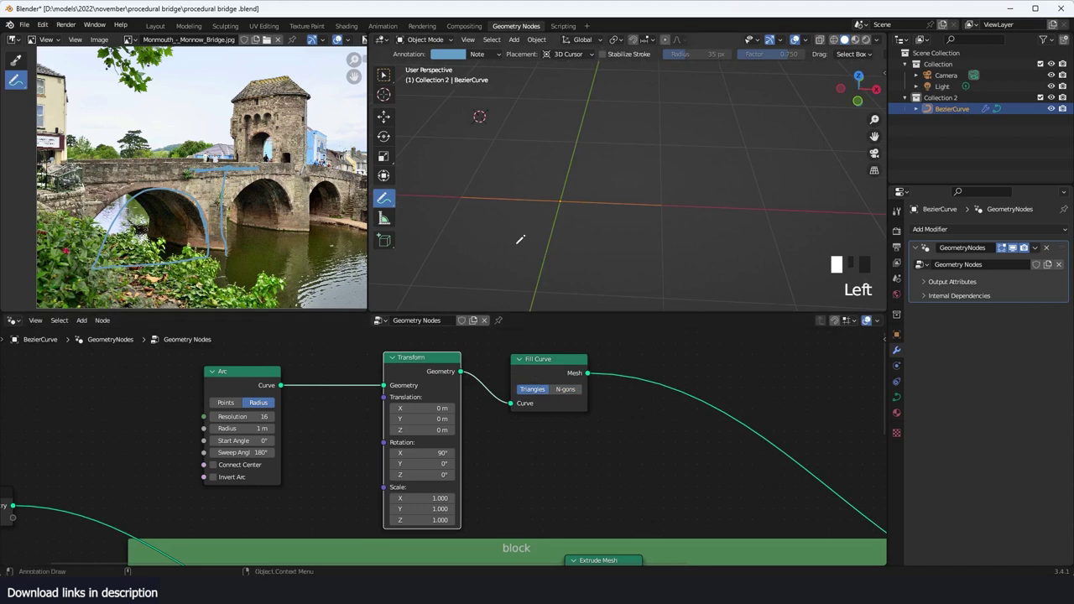
pyautogui.keyDown('alt'); pyautogui.moveTo(545, 372); pyautogui.dragTo(330, 382); pyautogui.keyUp('alt')
pyautogui.moveTo(619, 142); pyautogui.dragTo(657, 103, button='middle')
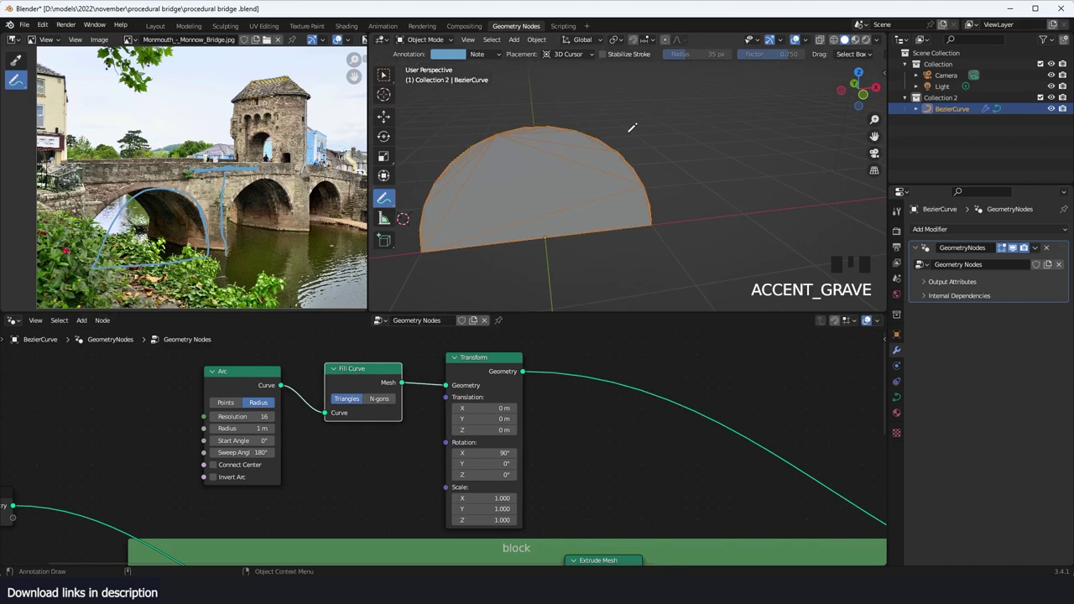
# Step: Compare the Fill Curve modes from the front and choose N-gons
pyautogui.press('KP_1')
pyautogui.click(382, 400)
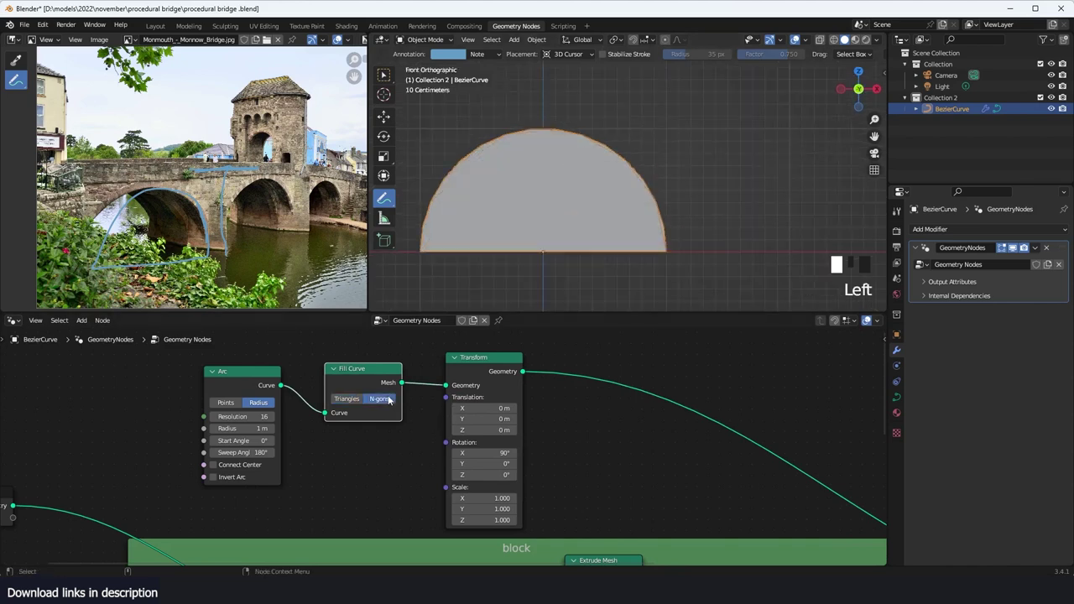
pyautogui.click(351, 400)
pyautogui.click(378, 400)
# Step: Annotate the semicircle's base center and an open box outline beneath it, and erase the annotations
pyautogui.scroll(1, 600, 376)
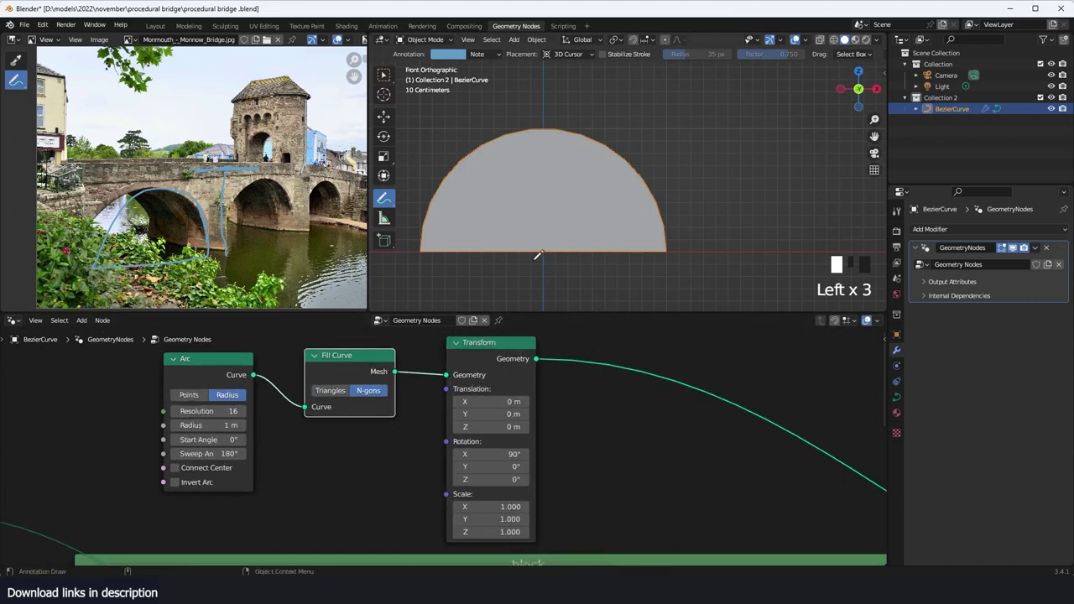
pyautogui.scroll(2, 539, 256)
pyautogui.keyDown('shift'); pyautogui.moveTo(556, 247); pyautogui.dragTo(607, 220, button='middle'); pyautogui.keyUp('shift')
pyautogui.scroll(-3, 557, 255)
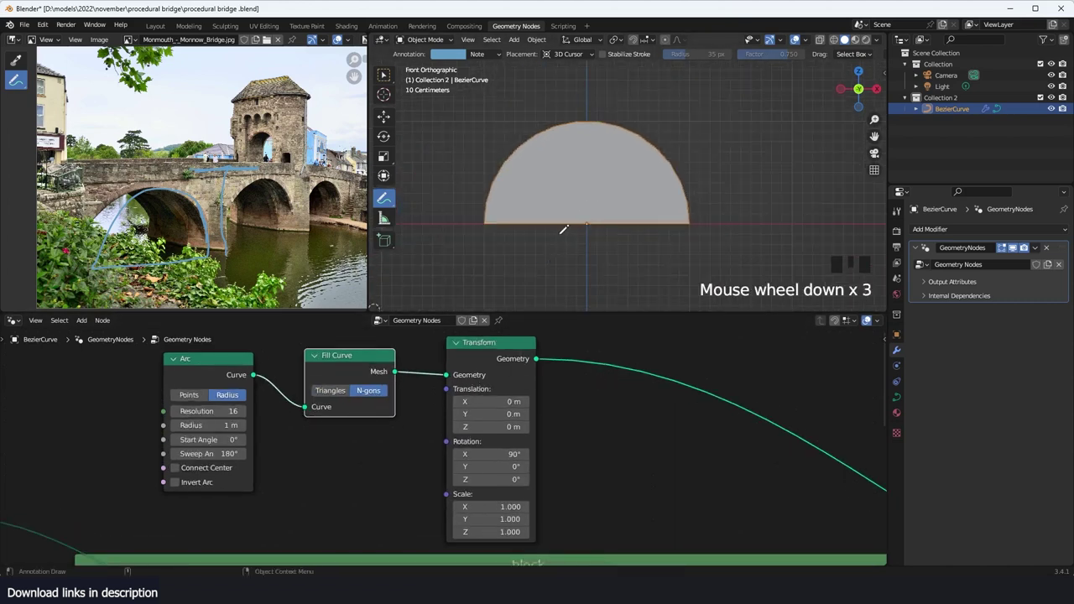
pyautogui.click(583, 227)
pyautogui.moveTo(495, 232)
pyautogui.mouseDown()
pyautogui.moveTo(499, 280)
pyautogui.moveTo(660, 270)
pyautogui.mouseUp()
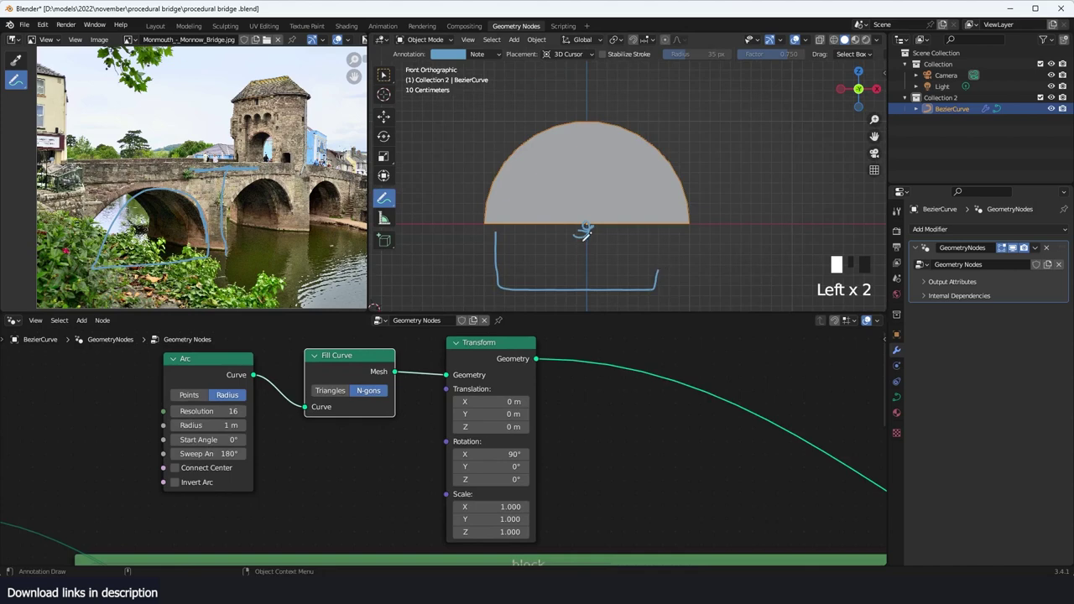
pyautogui.keyDown('ctrl'); pyautogui.moveTo(594, 225); pyautogui.dragTo(542, 236); pyautogui.keyUp('ctrl')
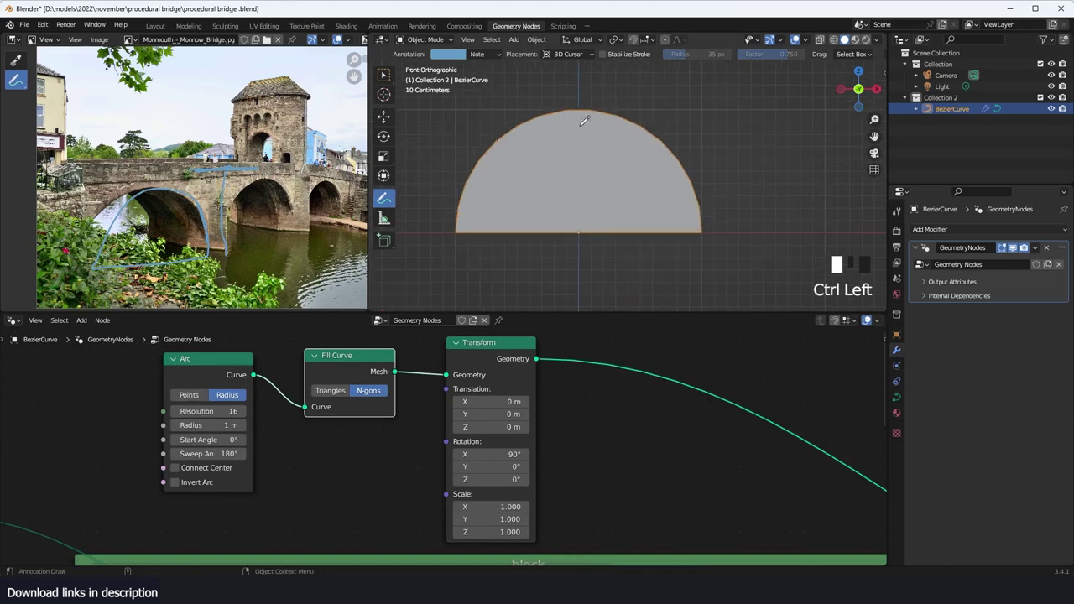
# Step: Add a Set Position node on the link after the arch's Transform node
pyautogui.scroll(-4, 559, 474)
pyautogui.moveTo(554, 389); pyautogui.dragTo(530, 380, button='middle')
pyautogui.scroll(2, 544, 382)
pyautogui.hotkey('shift', 'a')
pyautogui.click(513, 313)
pyautogui.write('set')
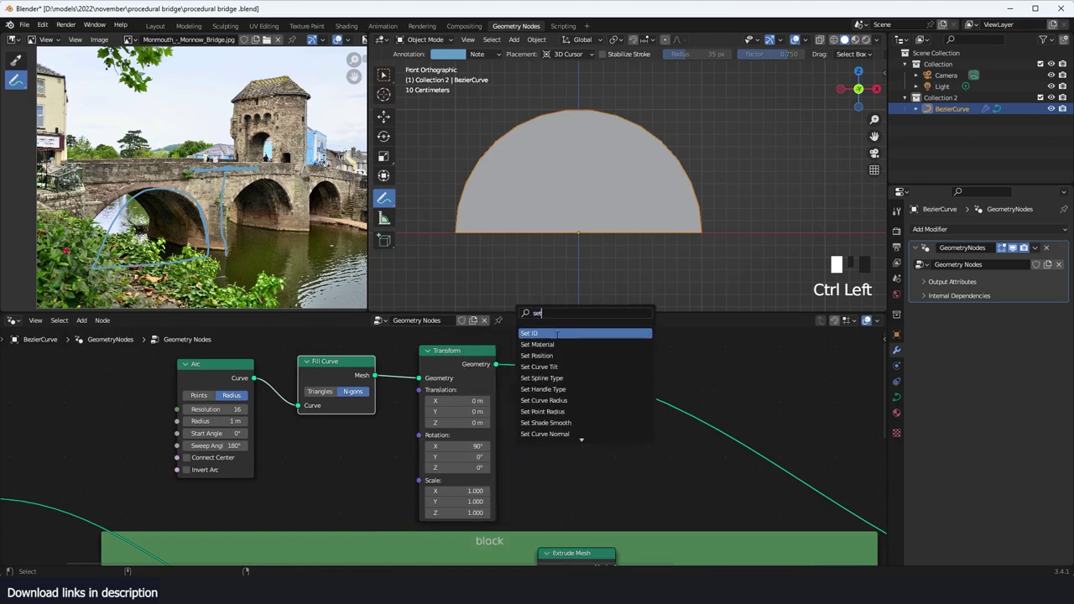
pyautogui.click(572, 356)
pyautogui.click(625, 375)
# Step: Switch the viewport to wireframe, circle the semicircle's two base corners, and annotate an outline from the base over the arc
pyautogui.scroll(1, 561, 139)
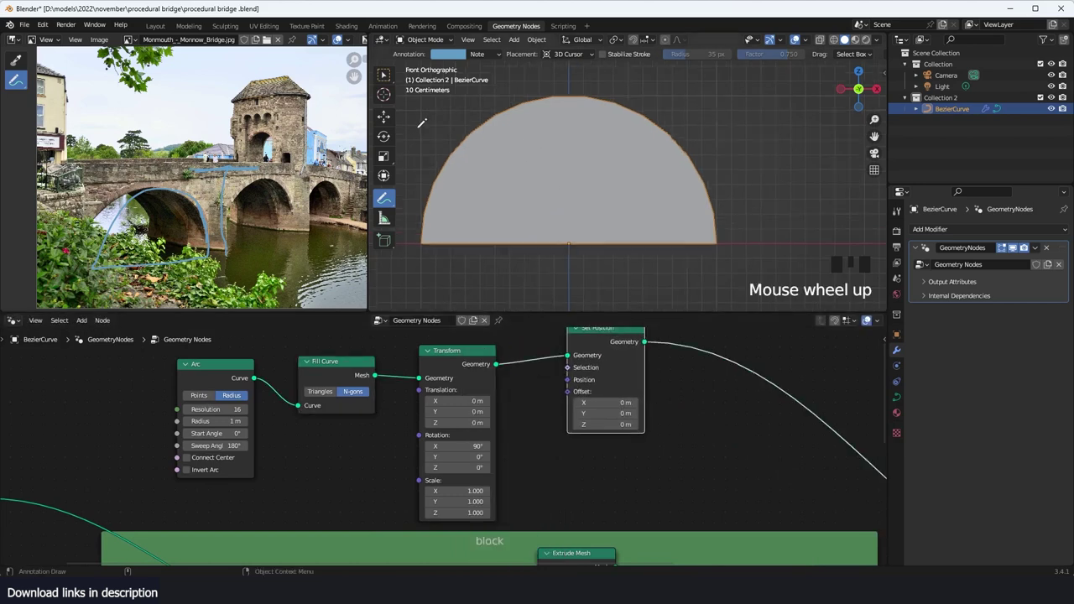
pyautogui.hotkey('shift', 'z')
pyautogui.moveTo(412, 220); pyautogui.dragTo(418, 220)
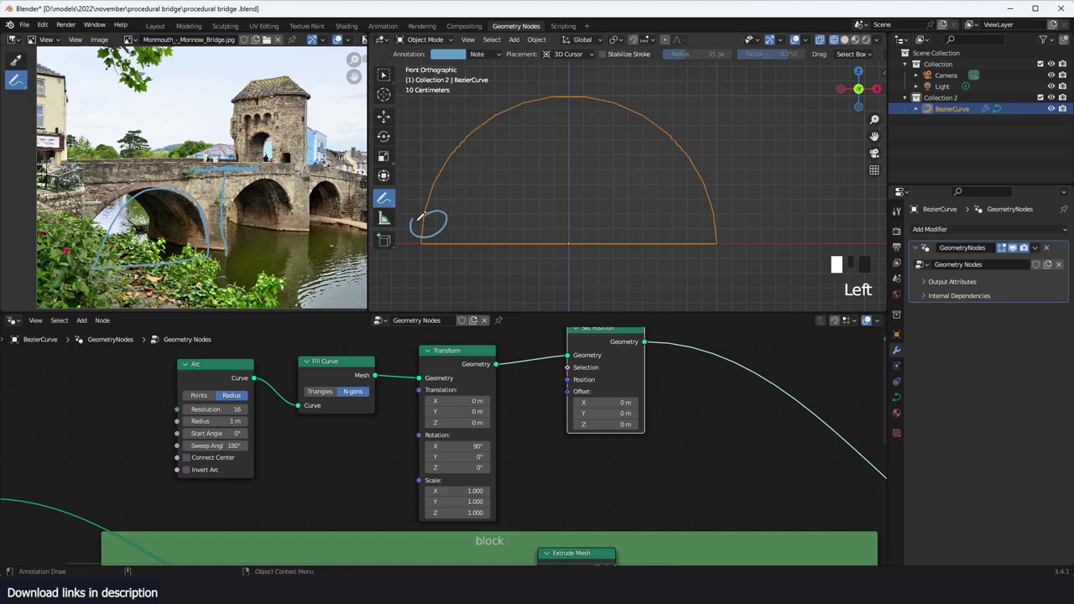
pyautogui.moveTo(702, 222); pyautogui.dragTo(722, 225)
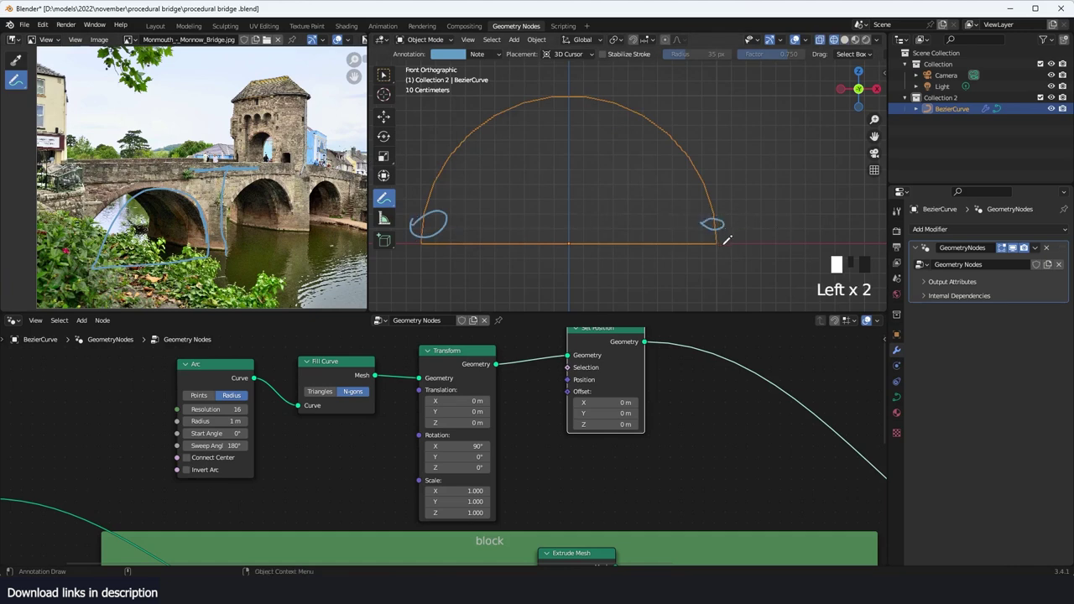
pyautogui.moveTo(736, 183); pyautogui.dragTo(503, 122)
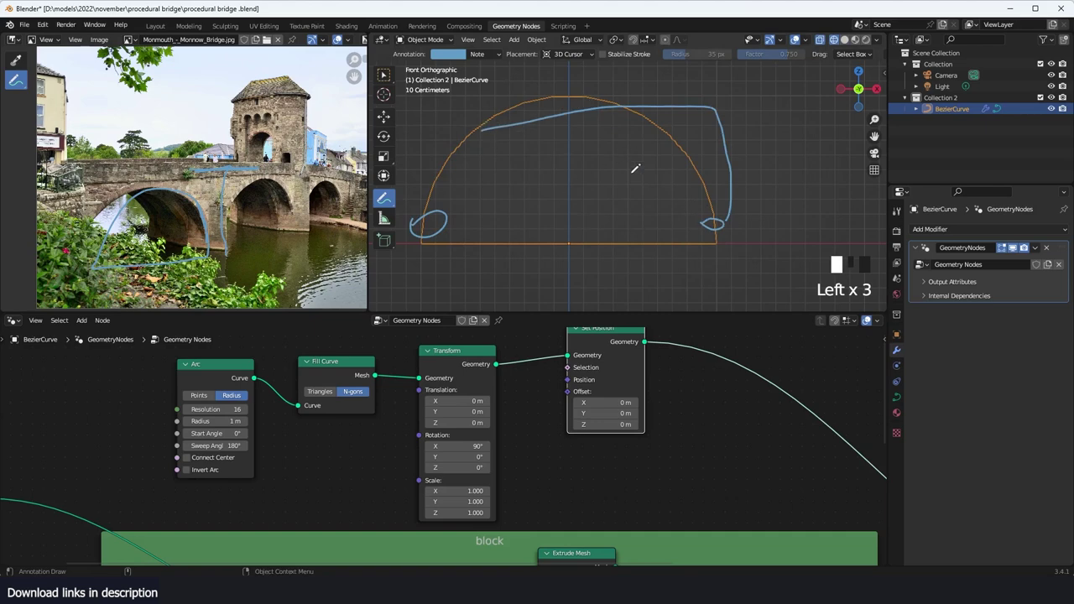
# Step: Spread out the arch nodes, leaving a wide gap between Transform and Set Position
pyautogui.keyDown('shift'); pyautogui.moveTo(634, 172); pyautogui.dragTo(681, 241, button='middle'); pyautogui.keyUp('shift')
pyautogui.scroll(-5, 578, 449)
pyautogui.moveTo(555, 378); pyautogui.dragTo(709, 381)
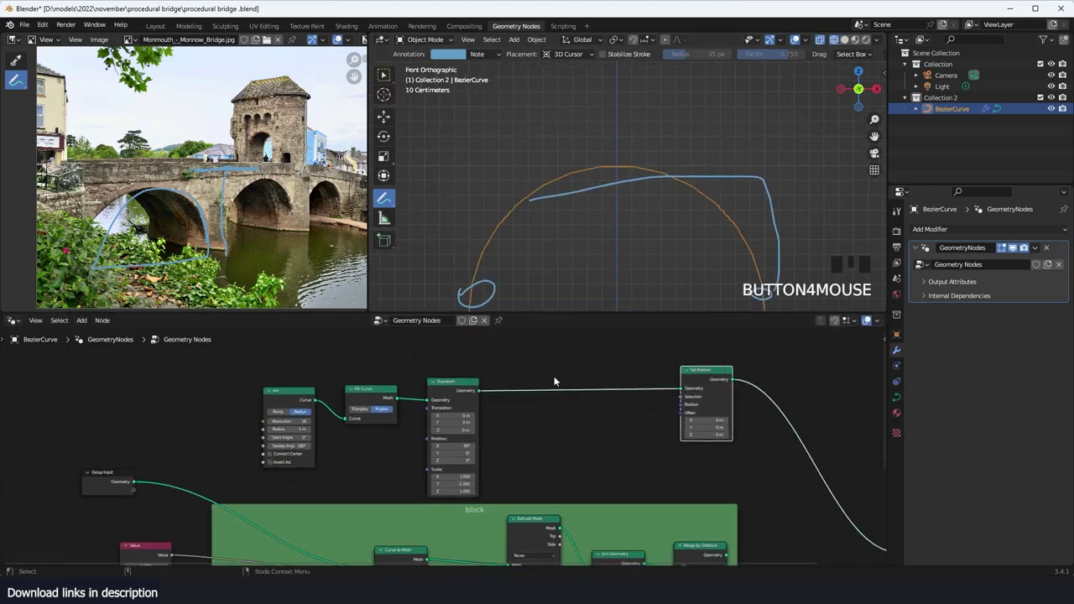
pyautogui.moveTo(367, 393); pyautogui.dragTo(358, 392)
pyautogui.moveTo(291, 391); pyautogui.dragTo(260, 389)
pyautogui.moveTo(376, 391); pyautogui.dragTo(359, 391)
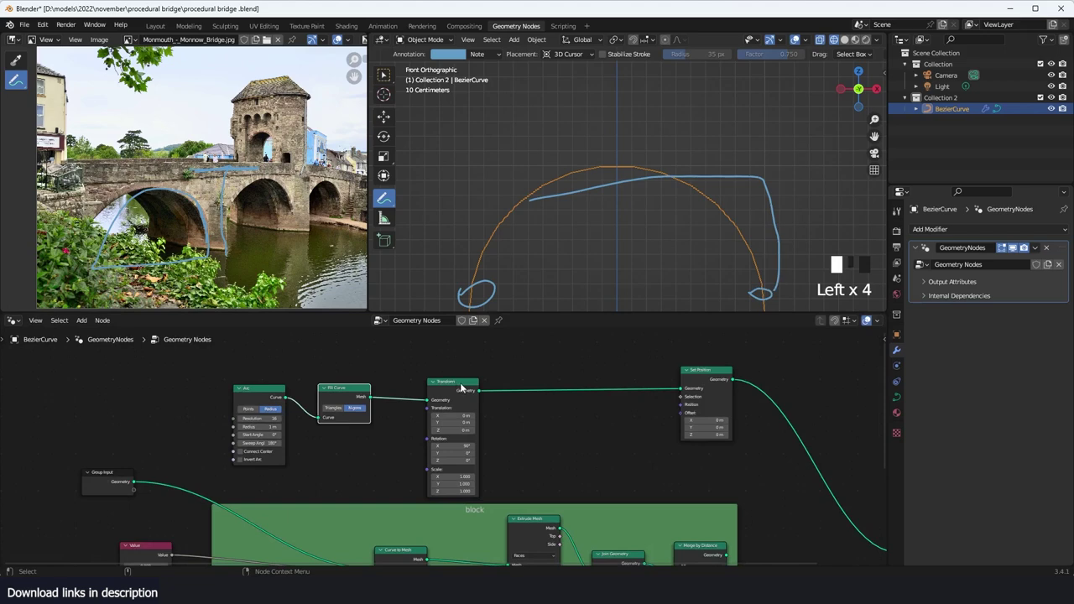
pyautogui.moveTo(461, 386); pyautogui.dragTo(425, 375)
# Step: Add a Position node in the gap beside the arch's Transform node
pyautogui.scroll(1, 581, 370)
pyautogui.hotkey('shift', 'a')
pyautogui.write('p')
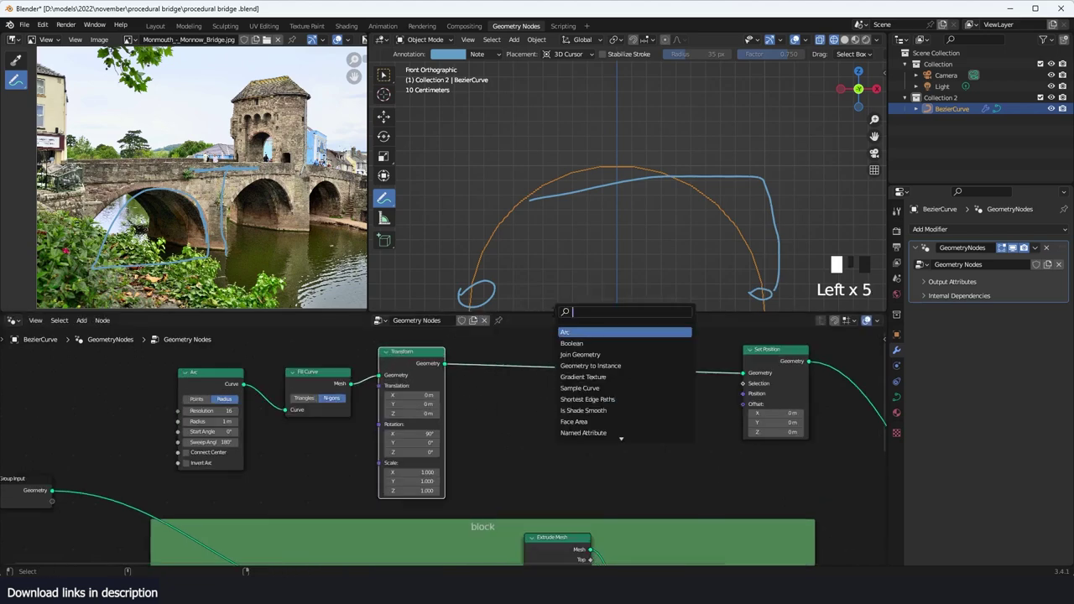
pyautogui.write('os')
pyautogui.press('Return')
pyautogui.click(490, 430)
pyautogui.hotkey('shift', 'a')
pyautogui.press('Escape')
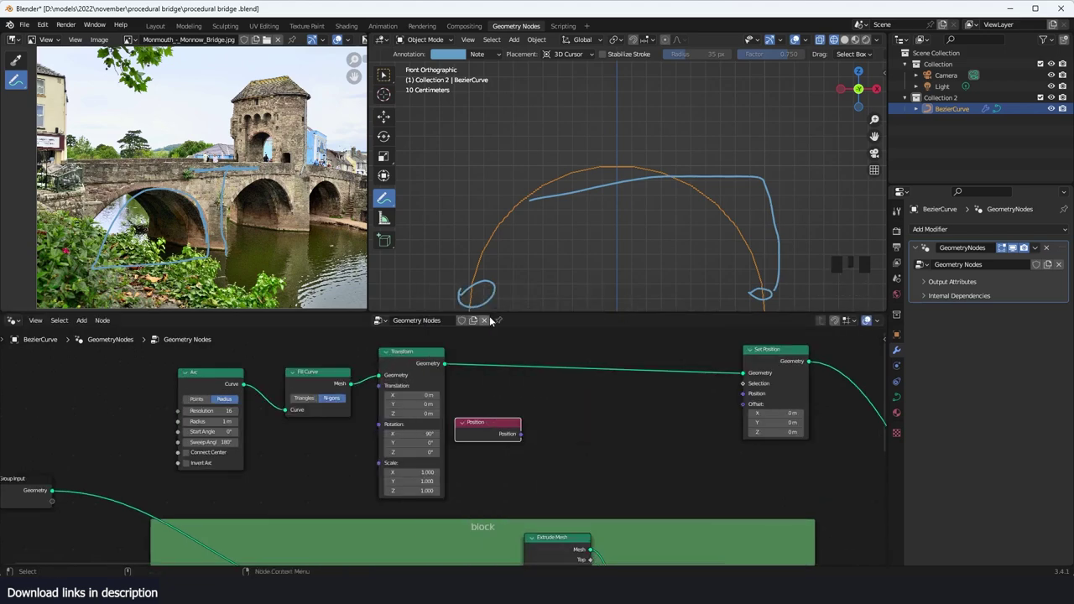
# Step: Add a Separate XYZ node and connect the Position output to its Vector input
pyautogui.click(565, 379)
pyautogui.hotkey('shift', 'a')
pyautogui.click(535, 311)
pyautogui.write('x')
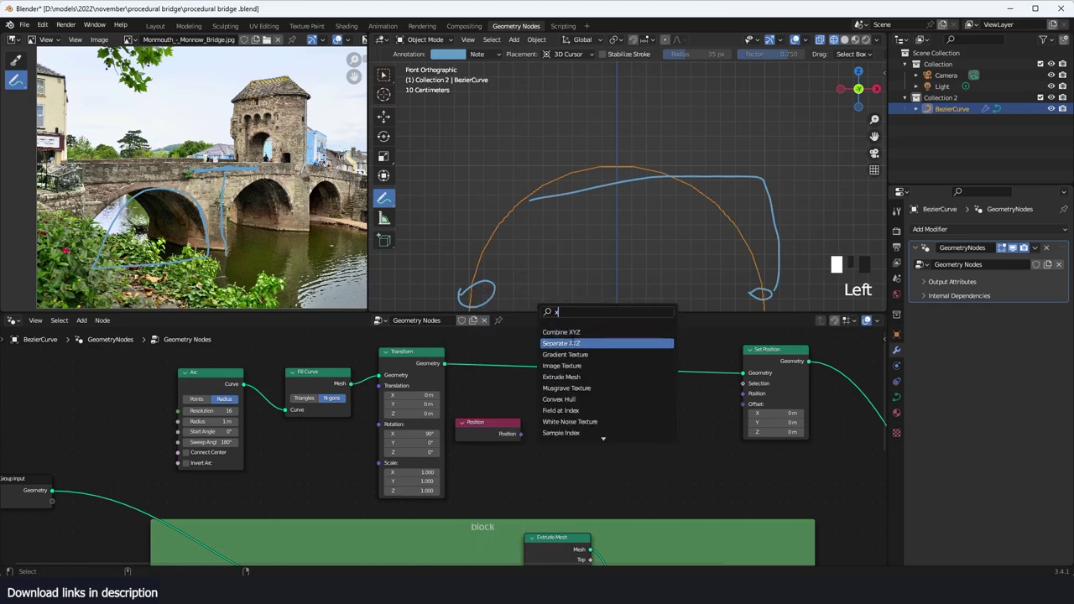
pyautogui.click(573, 342)
pyautogui.click(579, 441)
pyautogui.moveTo(521, 435); pyautogui.dragTo(541, 453)
# Step: Annotate the arc points above the base and add a Compare node with Separate XYZ's Z connected to A
pyautogui.keyDown('shift'); pyautogui.moveTo(771, 255); pyautogui.dragTo(774, 207, button='middle'); pyautogui.keyUp('shift')
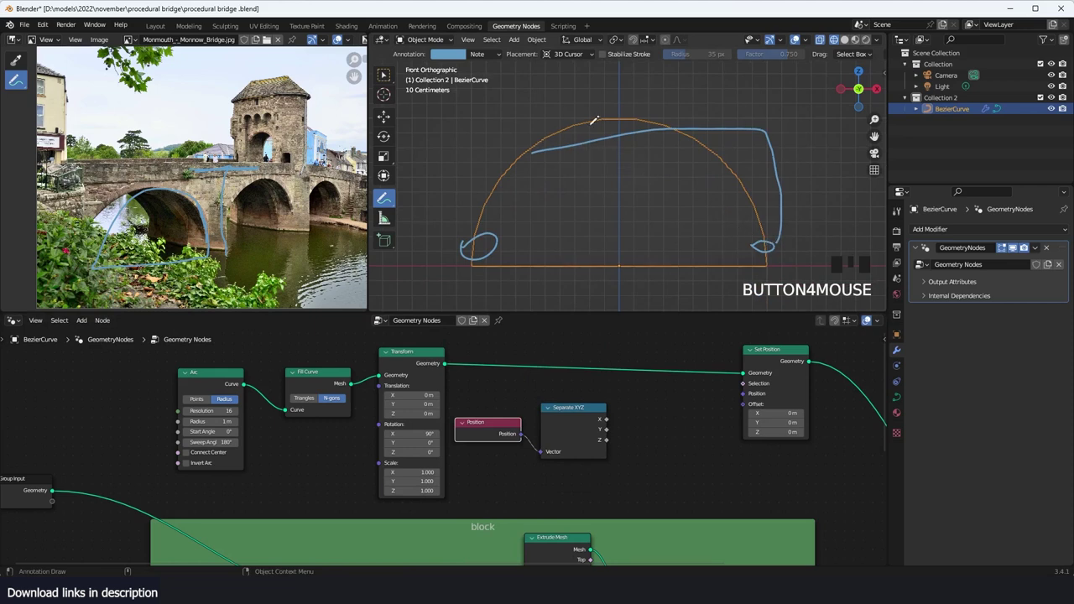
pyautogui.moveTo(648, 111); pyautogui.dragTo(666, 124)
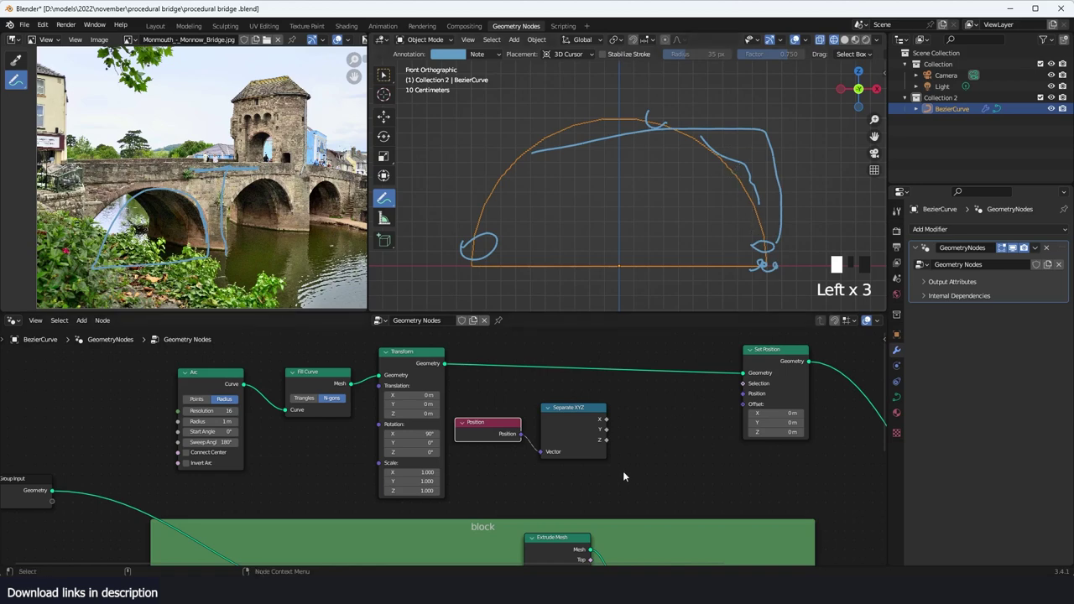
pyautogui.scroll(3, 634, 463)
pyautogui.click(601, 436)
pyautogui.hotkey('shift', 'a')
pyautogui.click(622, 315)
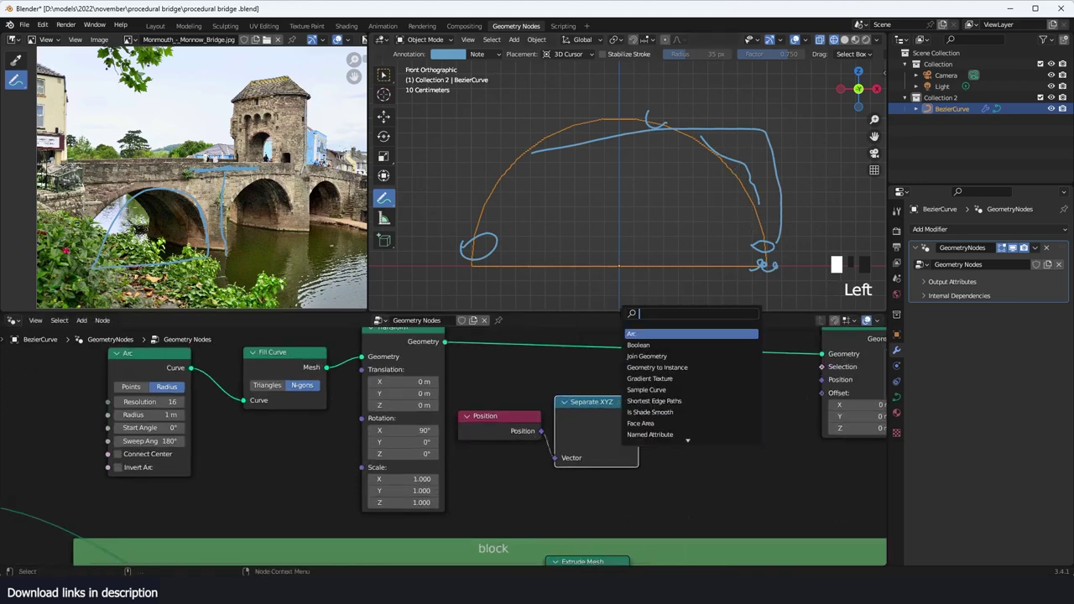
pyautogui.write('comp')
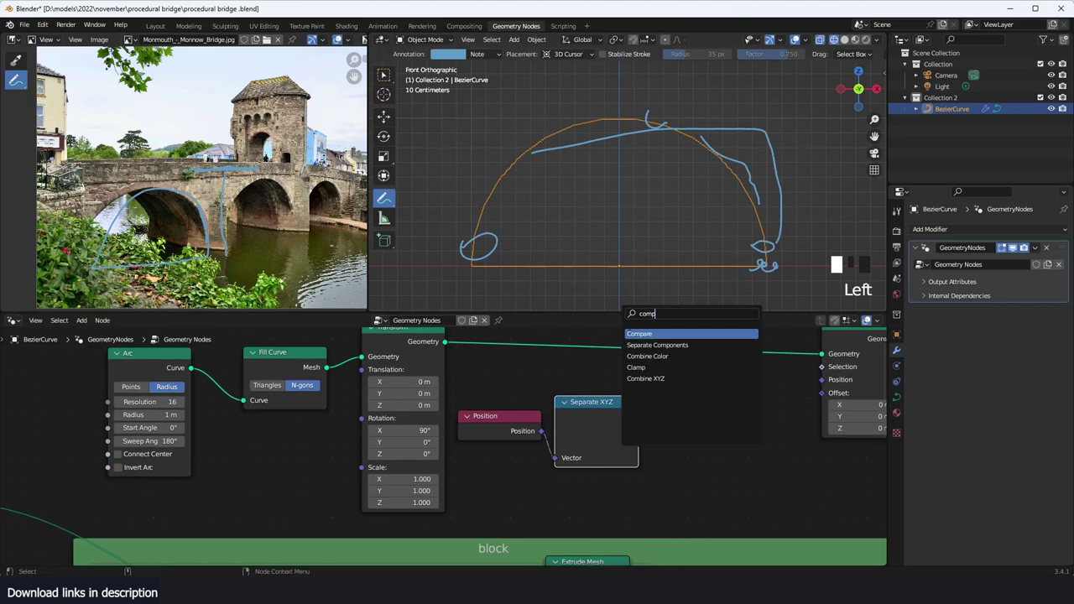
pyautogui.press('Return')
pyautogui.click(692, 393)
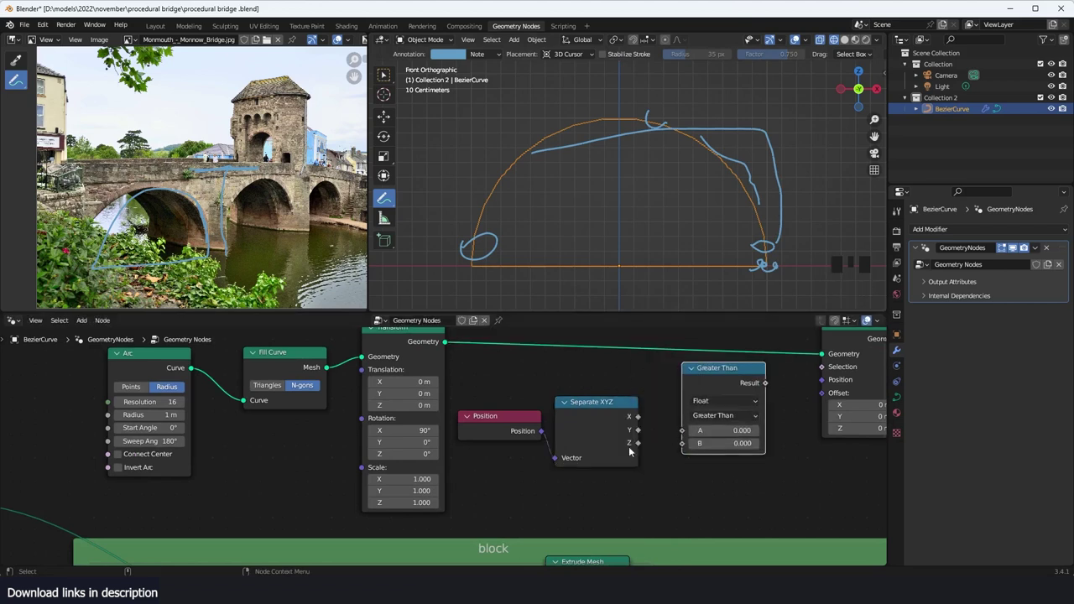
pyautogui.moveTo(637, 443); pyautogui.dragTo(682, 431)
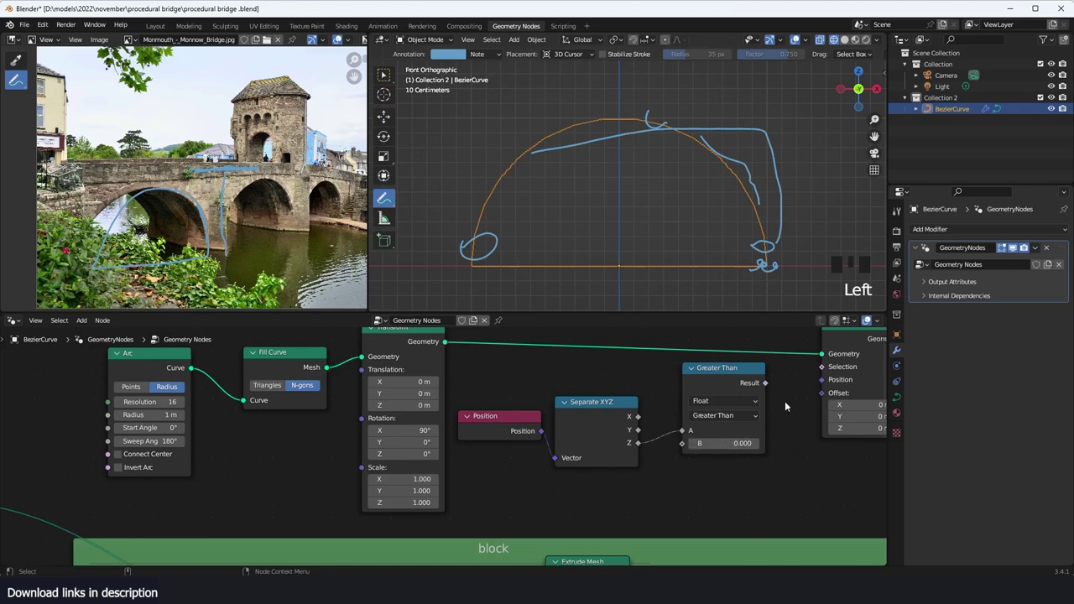
# Step: Connect the Greater Than result to Set Position's Selection and set the Z offset to 1 m
pyautogui.moveTo(764, 383); pyautogui.dragTo(822, 367)
pyautogui.moveTo(790, 377); pyautogui.dragTo(611, 380, button='middle')
pyautogui.moveTo(705, 428)
pyautogui.mouseDown()
pyautogui.moveTo(748, 429)
pyautogui.moveTo(708, 429)
pyautogui.mouseUp()
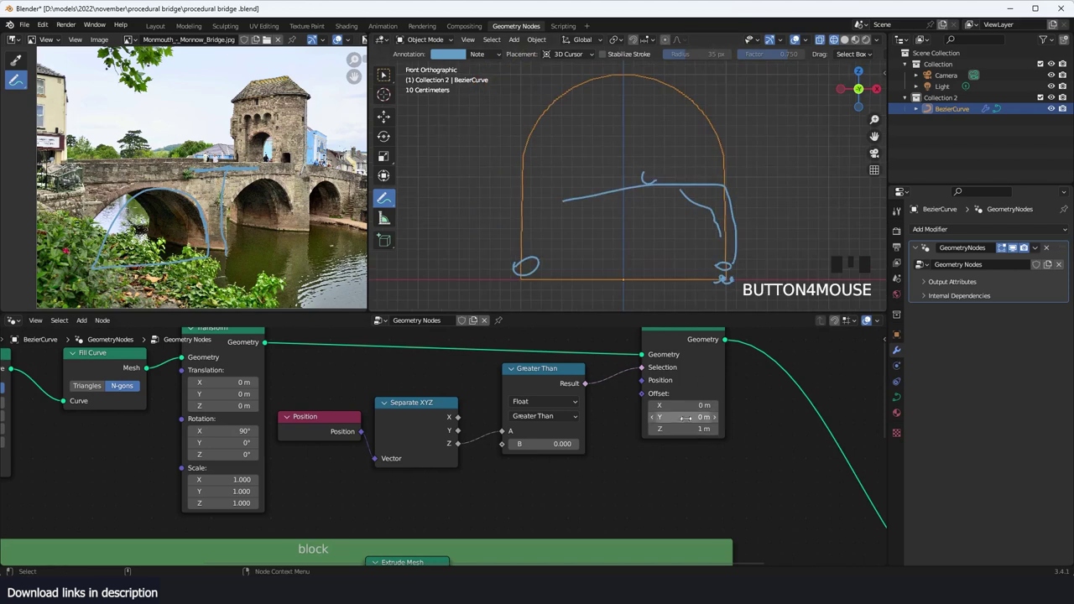
pyautogui.keyDown('shift'); pyautogui.moveTo(698, 428); pyautogui.dragTo(646, 429); pyautogui.keyUp('shift')
pyautogui.hotkey('ctrl', 'z')
# Step: Add a Combine XYZ node and connect its Vector output to Set Position's Offset
pyautogui.moveTo(650, 440); pyautogui.dragTo(693, 434, button='middle')
pyautogui.hotkey('shift', 'a')
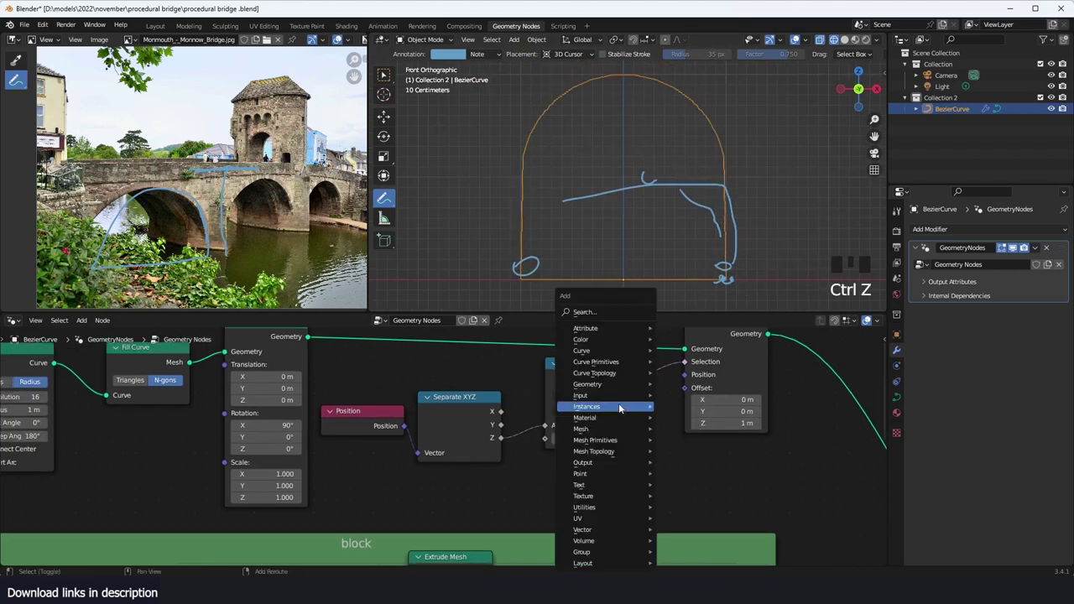
pyautogui.click(616, 313)
pyautogui.write('x')
pyautogui.click(655, 333)
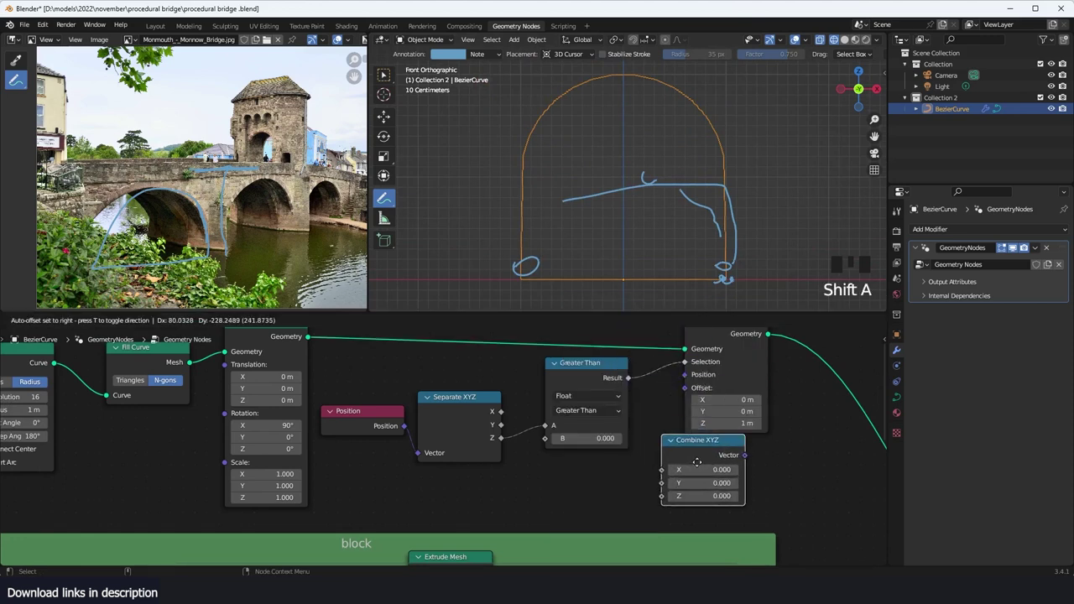
pyautogui.click(705, 481)
pyautogui.moveTo(742, 456); pyautogui.dragTo(685, 389)
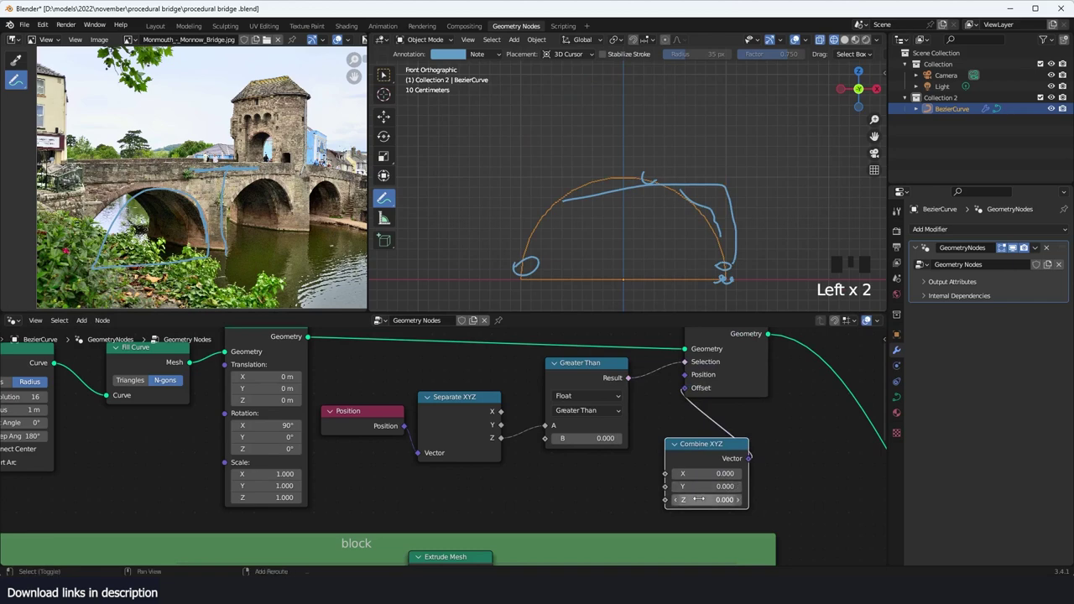
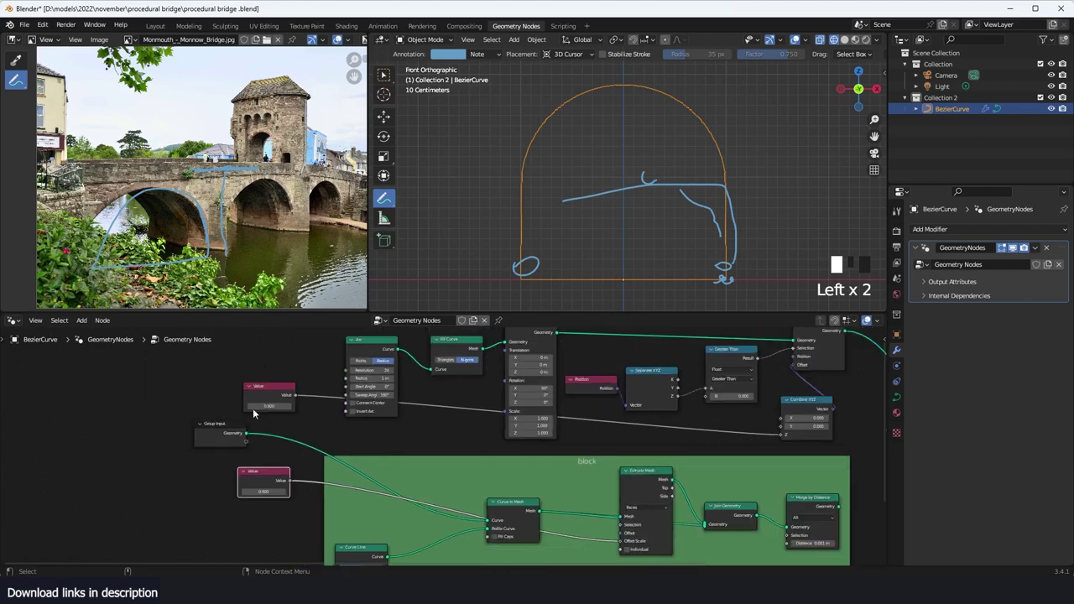
# Step: Return the viewport to solid shading and inspect the raised arch in perspective
pyautogui.moveTo(573, 438); pyautogui.dragTo(470, 465, button='middle')
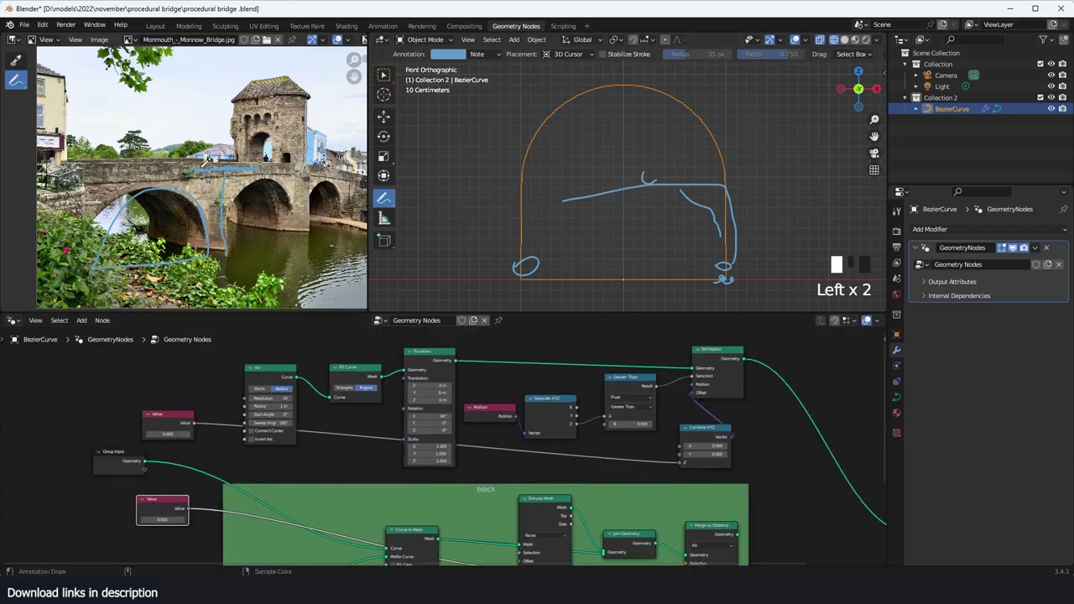
pyautogui.scroll(2, 681, 399)
pyautogui.press('z')
pyautogui.press('`')
pyautogui.moveTo(731, 162)
pyautogui.mouseDown(button='middle')
pyautogui.moveTo(640, 193)
pyautogui.moveTo(726, 151)
pyautogui.mouseUp(button='middle')
pyautogui.press('`')
pyautogui.scroll(-4, 707, 151)
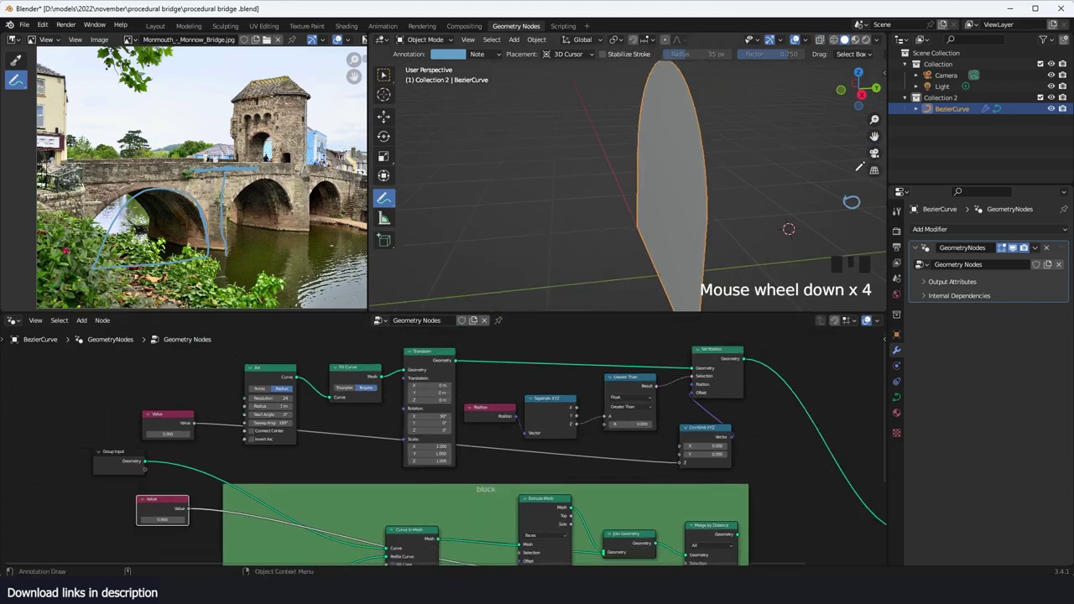
# Step: Add an Extrude Mesh node between Set Position and Group Output to thicken the arch
pyautogui.moveTo(794, 452); pyautogui.dragTo(631, 446, button='middle')
pyautogui.hotkey('shift', 'a')
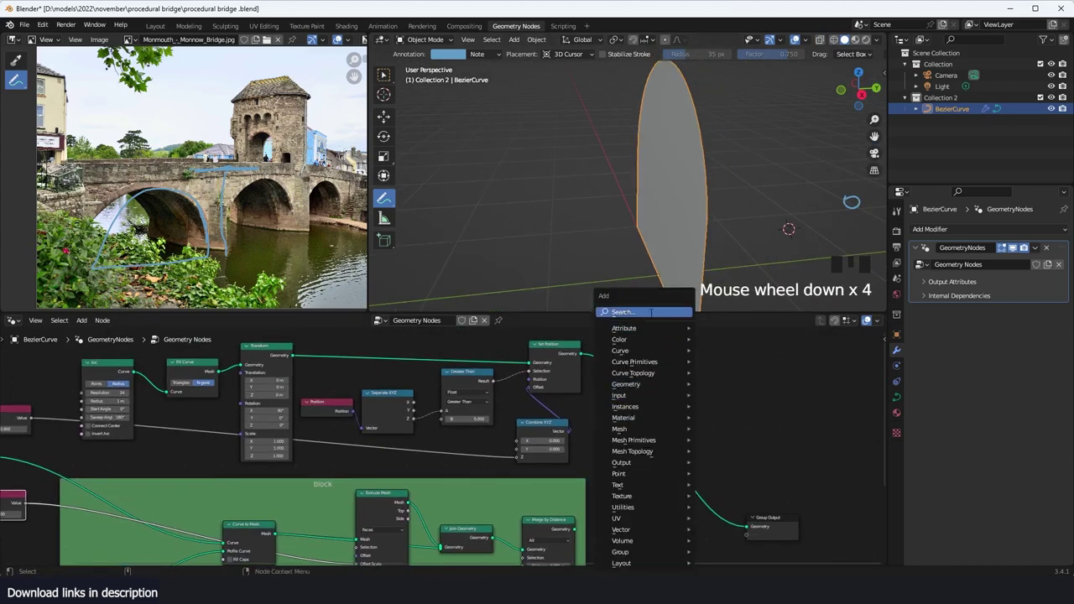
pyautogui.click(674, 312)
pyautogui.write('ex')
pyautogui.click(688, 332)
pyautogui.click(666, 367)
pyautogui.scroll(-2, 683, 273)
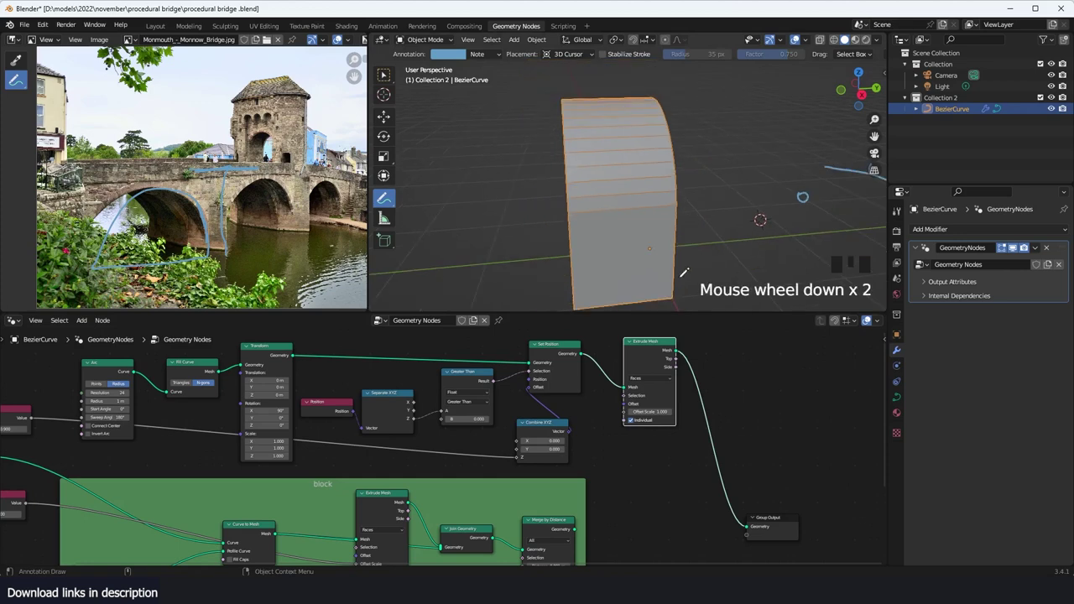
# Step: Set the arch Extrude Mesh node's Offset Scale to 0.5
pyautogui.moveTo(683, 274); pyautogui.dragTo(747, 208, button='middle')
pyautogui.scroll(3, 638, 407)
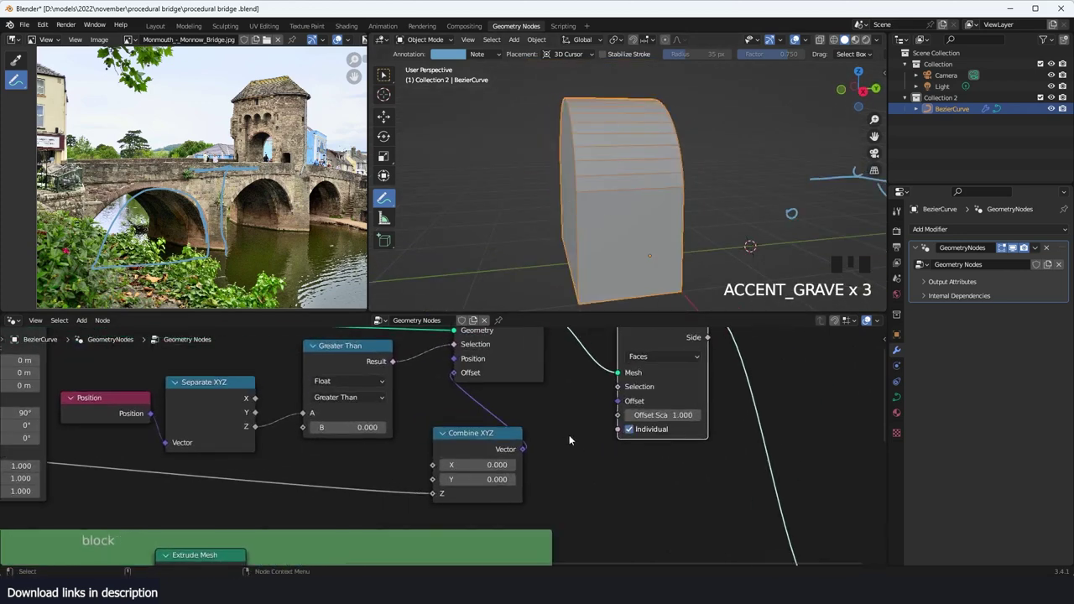
pyautogui.click(663, 421)
pyautogui.write('.')
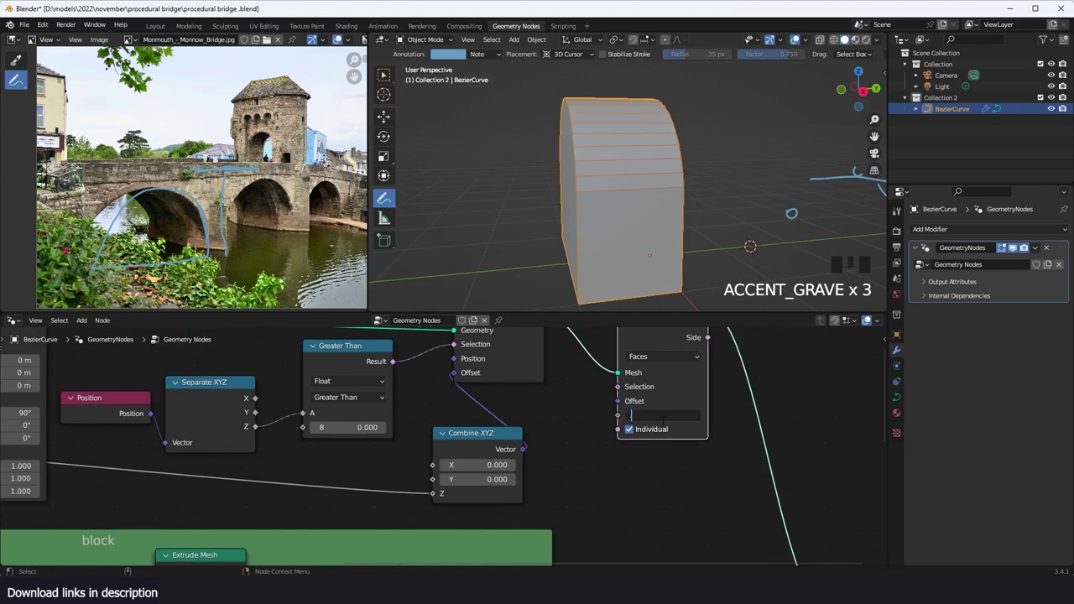
pyautogui.write('5')
pyautogui.press('Return')
pyautogui.scroll(-4, 670, 442)
# Step: Move Group Output away from the block frame and output the block's Merge by Distance geometry to preview it
pyautogui.moveTo(669, 444); pyautogui.dragTo(635, 398, button='middle')
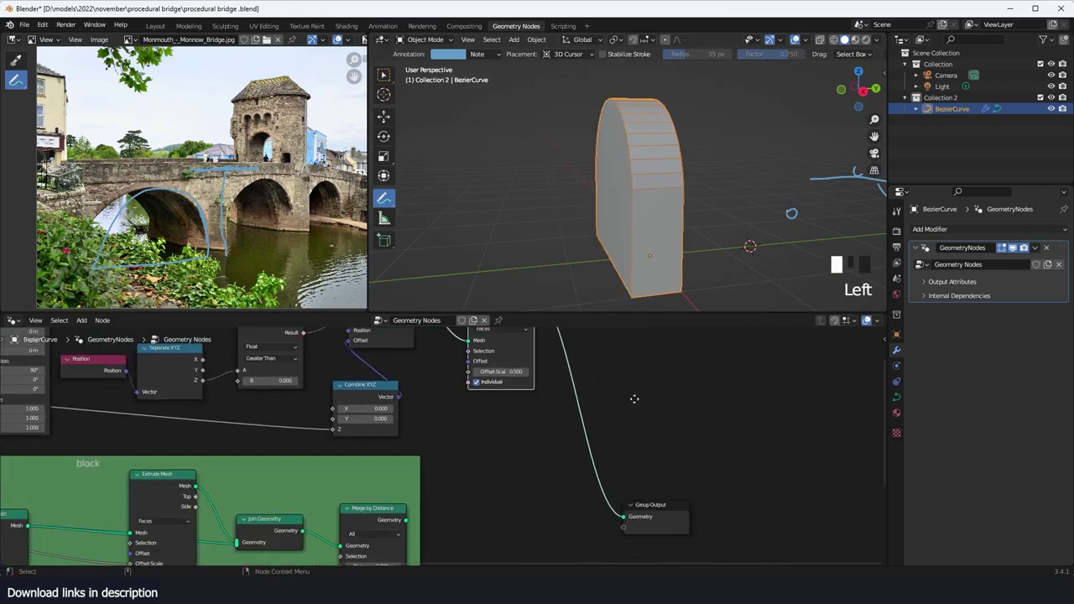
pyautogui.moveTo(652, 507); pyautogui.dragTo(738, 446)
pyautogui.keyDown('alt'); pyautogui.keyDown('shift'); pyautogui.click(404, 520); pyautogui.keyUp('shift'); pyautogui.keyUp('alt')
pyautogui.scroll(-3, 630, 253)
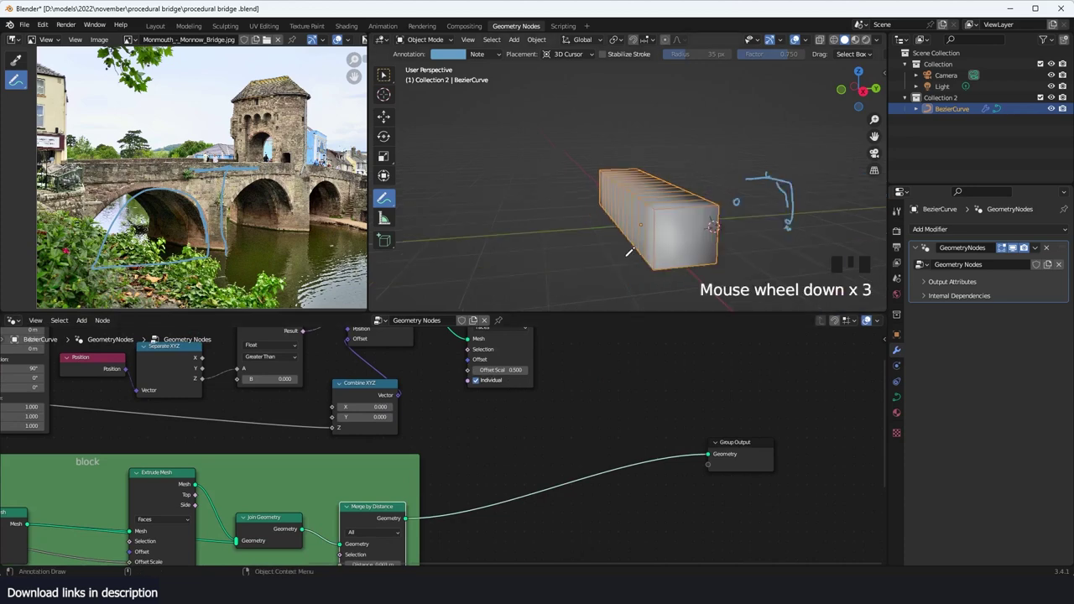
pyautogui.press('`')
pyautogui.press('`')
pyautogui.scroll(1, 585, 232)
pyautogui.scroll(2, 646, 352)
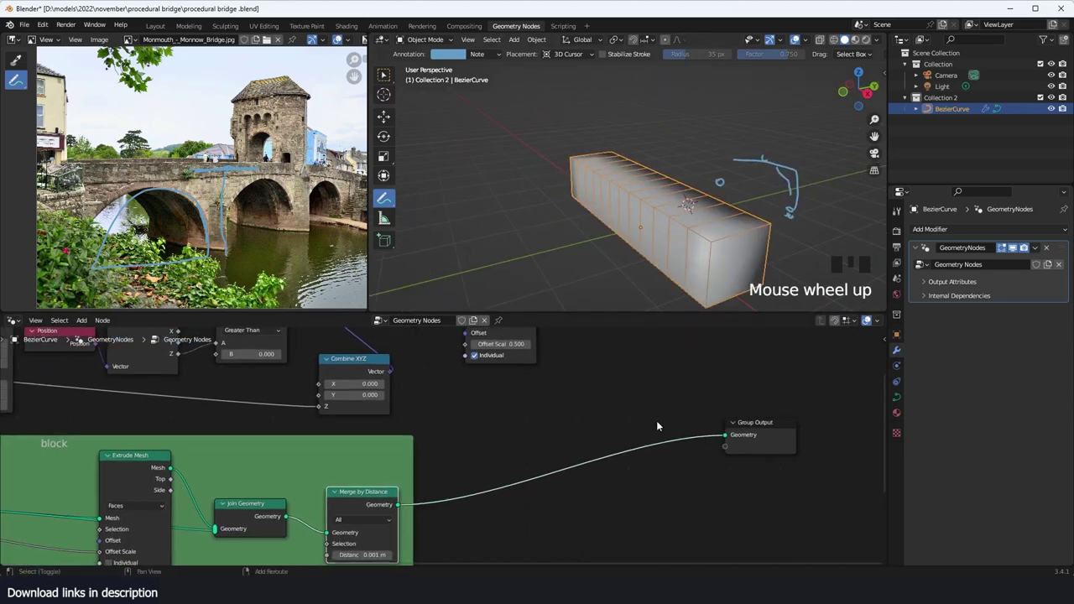
# Step: Insert a Join Geometry node before Group Output and connect the arch's Extrude Mesh output to it alongside the block
pyautogui.hotkey('shift', 'a')
pyautogui.write('join')
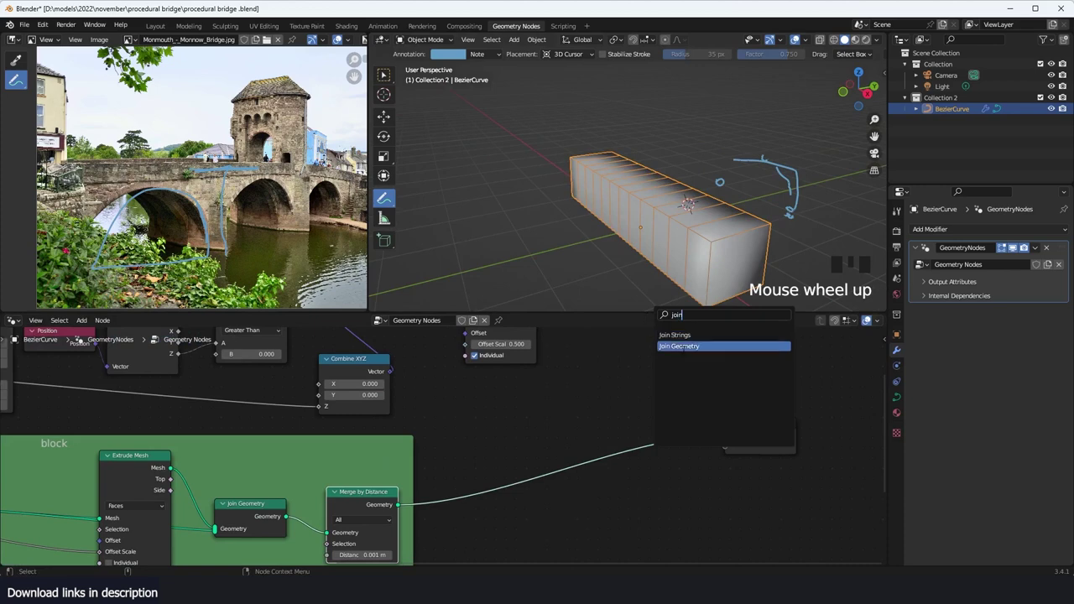
pyautogui.click(680, 346)
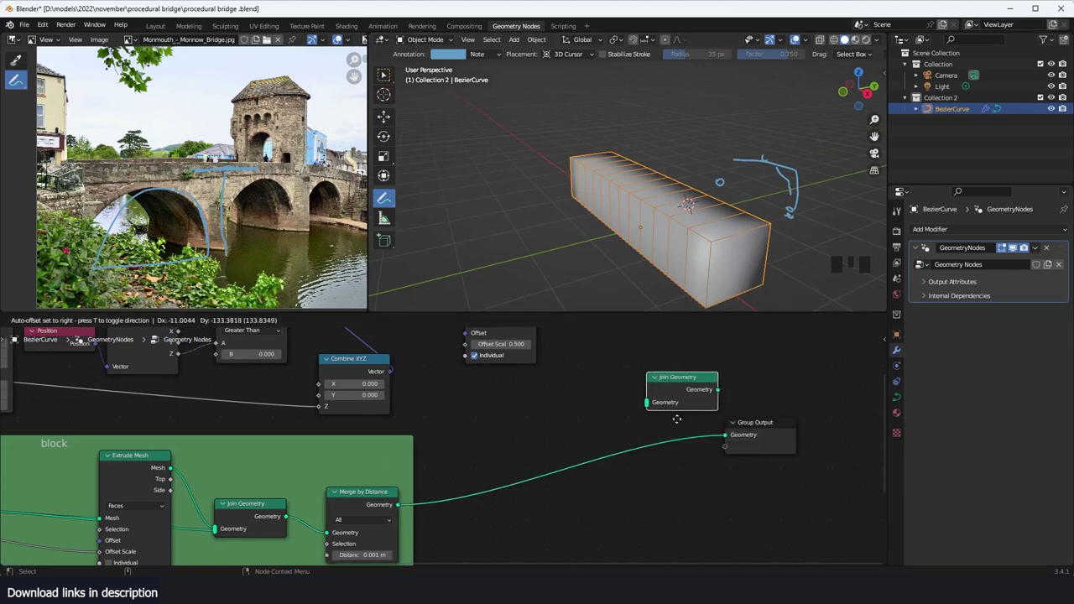
pyautogui.click(648, 454)
pyautogui.moveTo(559, 349); pyautogui.dragTo(678, 482)
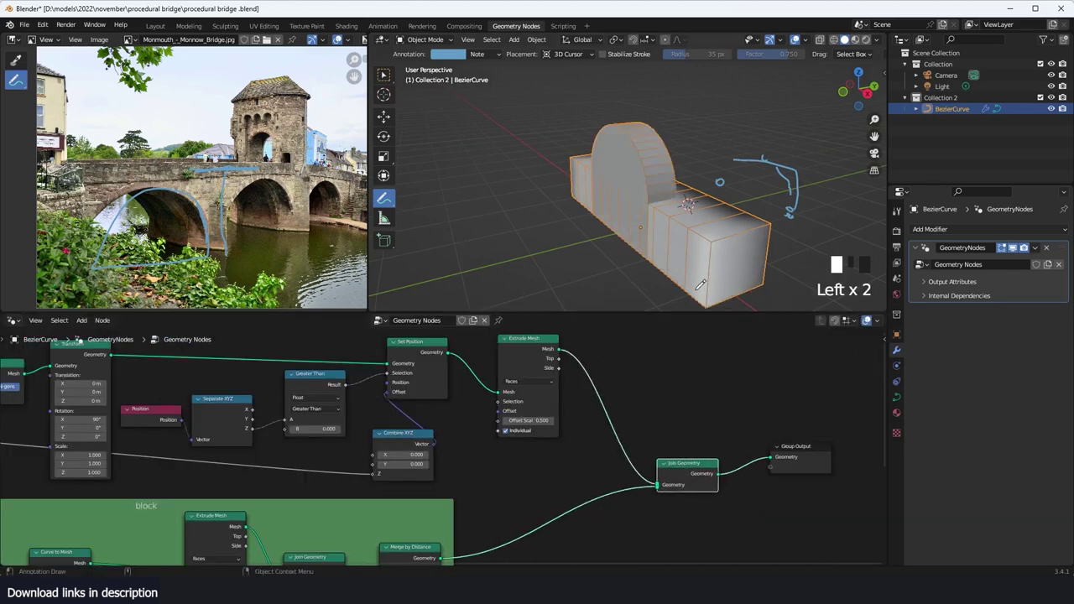
# Step: Examine the arch's extrusion depth against the road block from the side
pyautogui.press('`')
pyautogui.press('`')
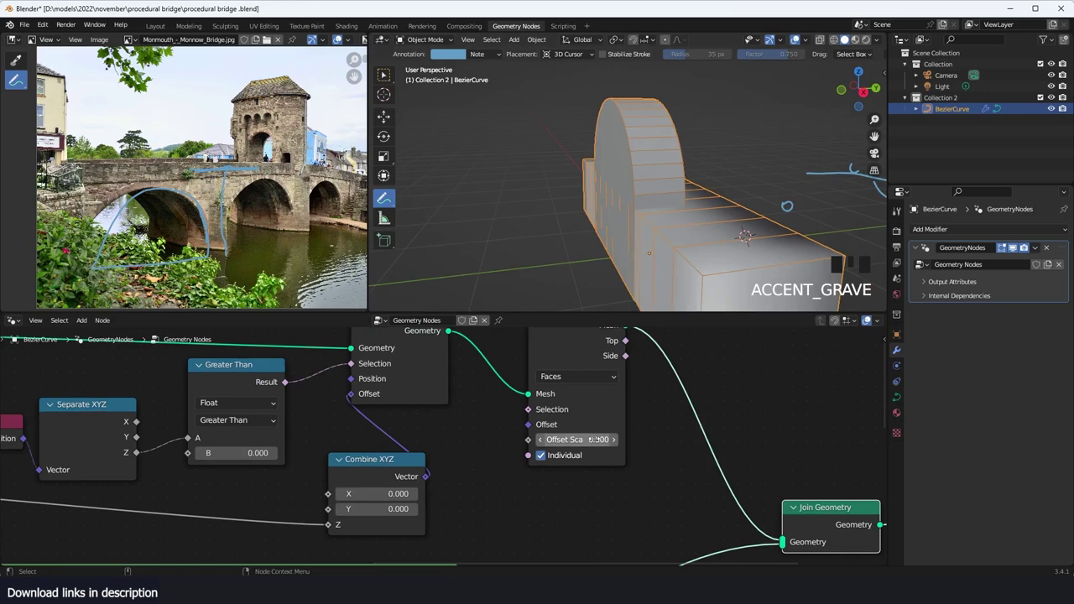
pyautogui.moveTo(627, 275); pyautogui.dragTo(615, 264, button='middle')
pyautogui.press('`')
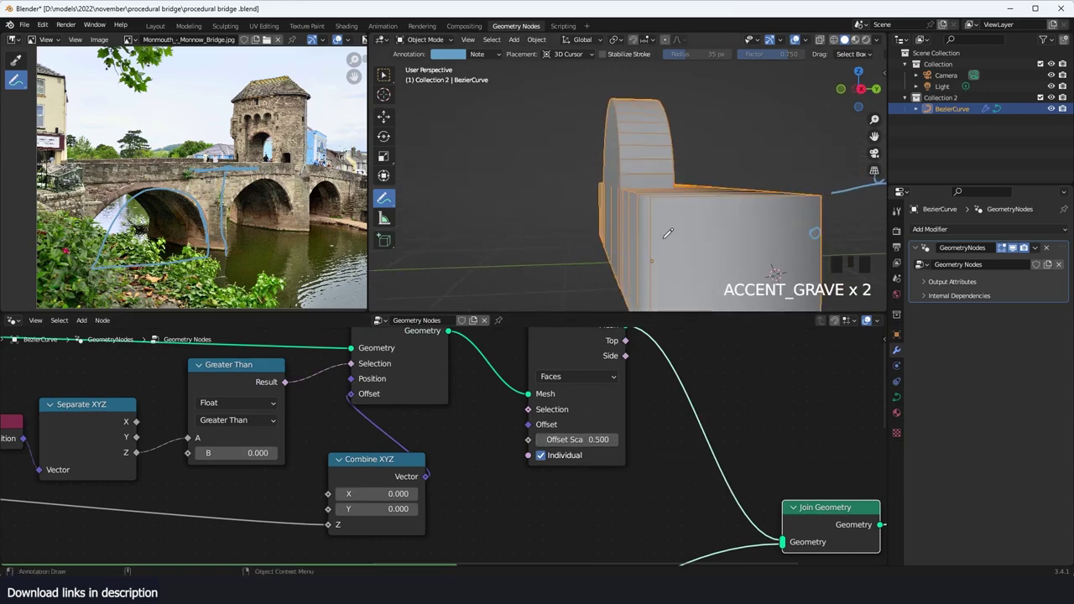
# Step: Compare the arch's extrusion with the road block's width and inspect the Curve Line nodes inside the block frame
pyautogui.press('`')
pyautogui.press('`')
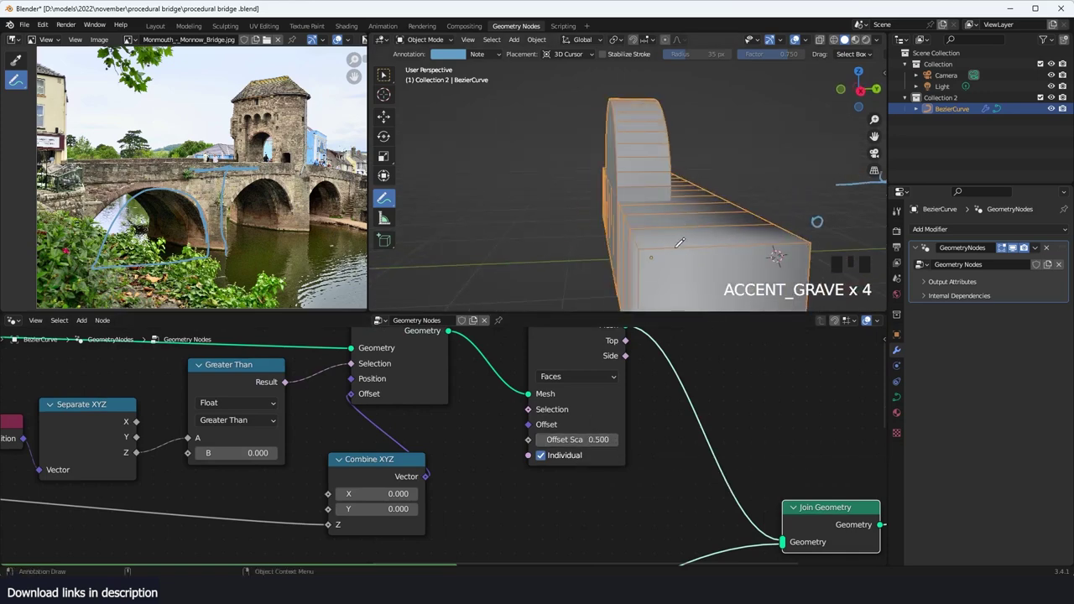
pyautogui.scroll(-5, 486, 478)
pyautogui.scroll(-2, 529, 512)
pyautogui.moveTo(357, 558); pyautogui.dragTo(785, 351, button='middle')
pyautogui.scroll(2, 390, 489)
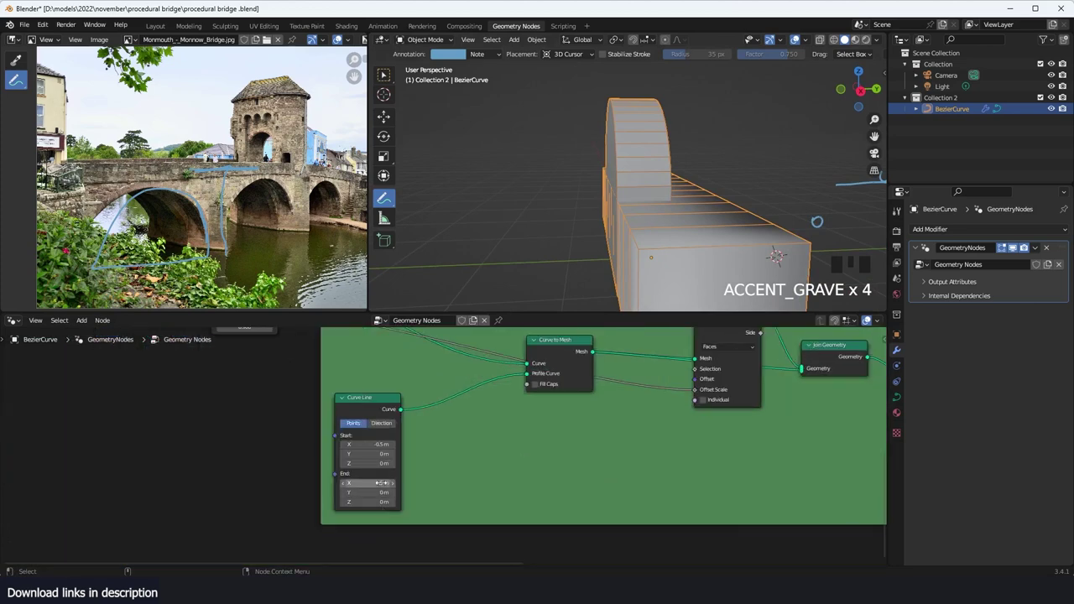
pyautogui.keyDown('shift'); pyautogui.moveTo(658, 234); pyautogui.dragTo(637, 233, button='middle'); pyautogui.keyUp('shift')
pyautogui.keyDown('shift'); pyautogui.moveTo(585, 195); pyautogui.dragTo(553, 210, button='middle'); pyautogui.keyUp('shift')
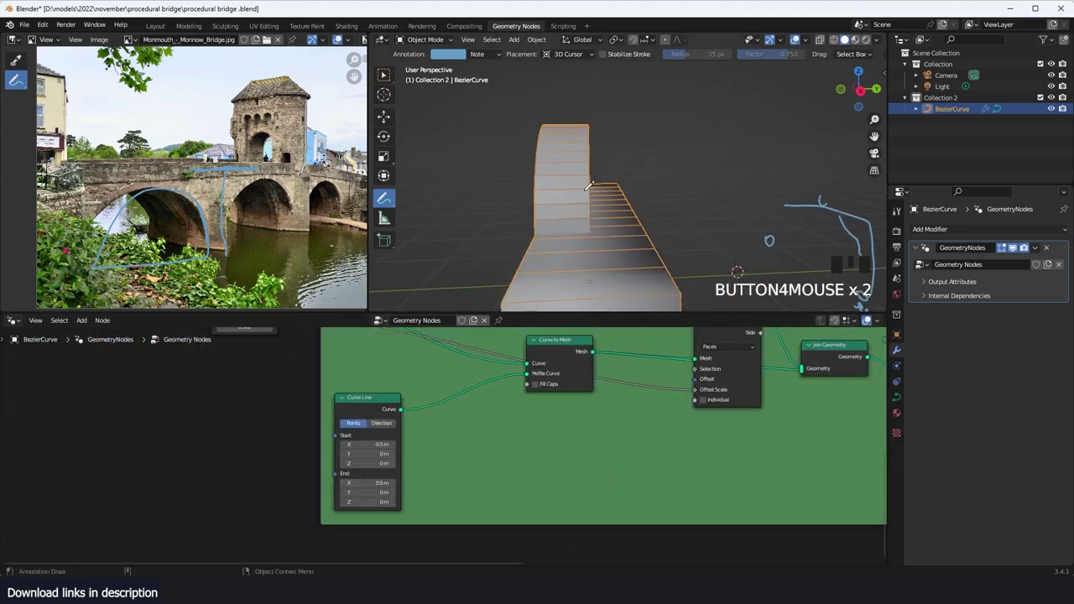
pyautogui.moveTo(654, 155); pyautogui.dragTo(621, 193, button='middle')
pyautogui.scroll(-2, 787, 479)
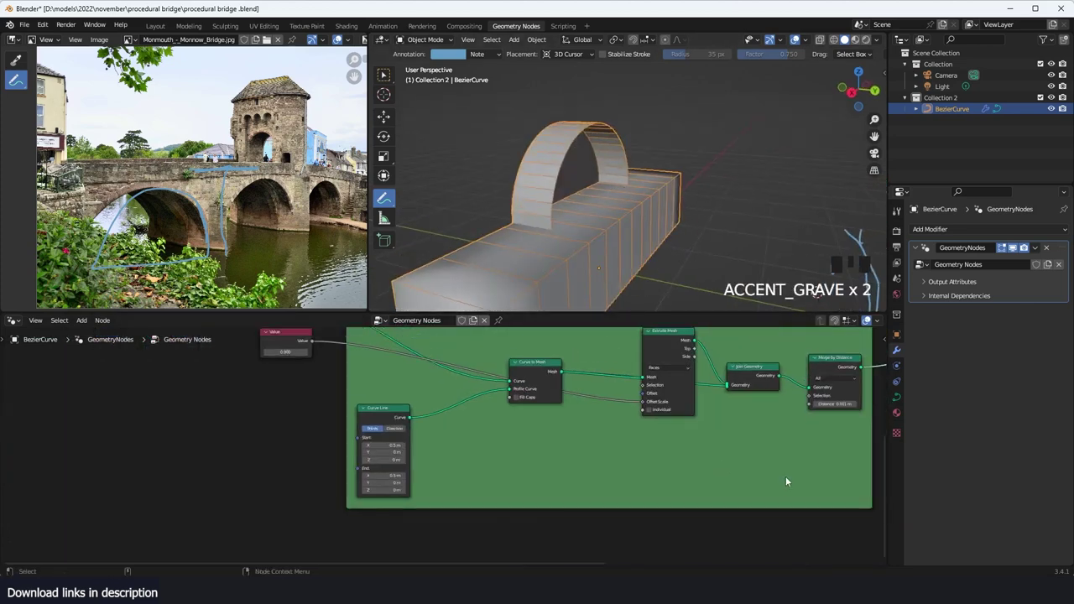
pyautogui.moveTo(786, 479); pyautogui.dragTo(635, 549, button='middle')
# Step: Lower the arch's Extrude Mesh node and place a duplicate of it above
pyautogui.moveTo(747, 408); pyautogui.dragTo(660, 512, button='middle')
pyautogui.scroll(2, 776, 415)
pyautogui.moveTo(706, 405); pyautogui.dragTo(678, 465, button='middle')
pyautogui.moveTo(661, 421); pyautogui.dragTo(648, 472)
pyautogui.hotkey('shift', 'd')
pyautogui.click(667, 344)
# Step: Insert a duplicated Join Geometry after the arch's original Extrude Mesh and connect the duplicate Extrude Mesh's Mesh output to it
pyautogui.click(810, 547)
pyautogui.hotkey('shift', 'd')
pyautogui.click(733, 477)
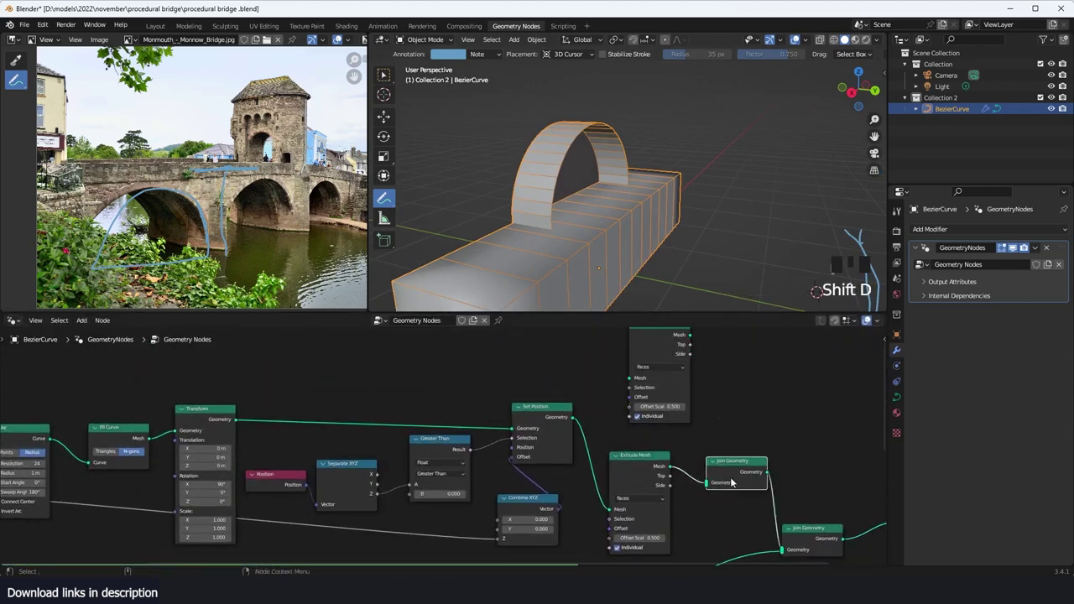
pyautogui.moveTo(733, 477); pyautogui.dragTo(808, 443)
pyautogui.moveTo(689, 335); pyautogui.dragTo(779, 449)
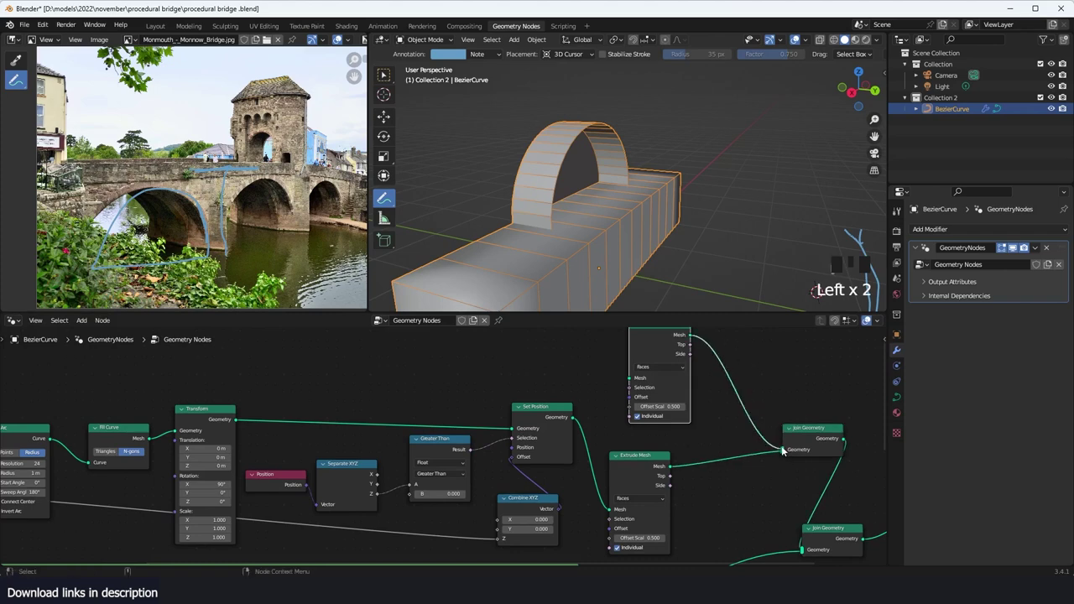
# Step: Connect Set Position's geometry to the duplicate Extrude Mesh, set its Offset Scale to -0.5, and line the original up beneath it
pyautogui.moveTo(675, 448); pyautogui.dragTo(708, 451, button='middle')
pyautogui.scroll(1, 698, 440)
pyautogui.moveTo(633, 417); pyautogui.dragTo(653, 410)
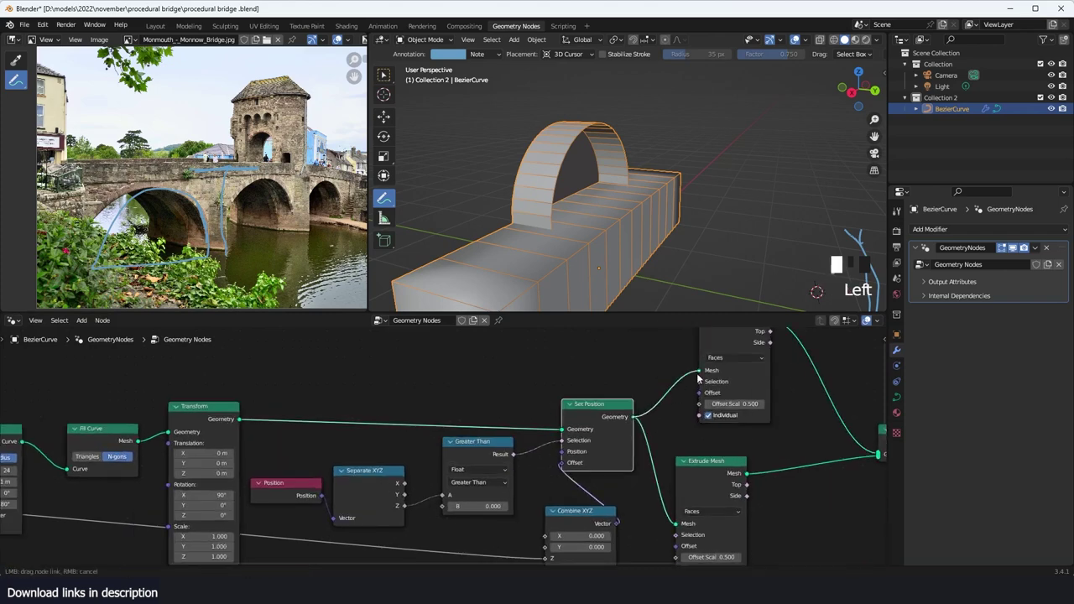
pyautogui.scroll(1, 783, 404)
pyautogui.write('-.5')
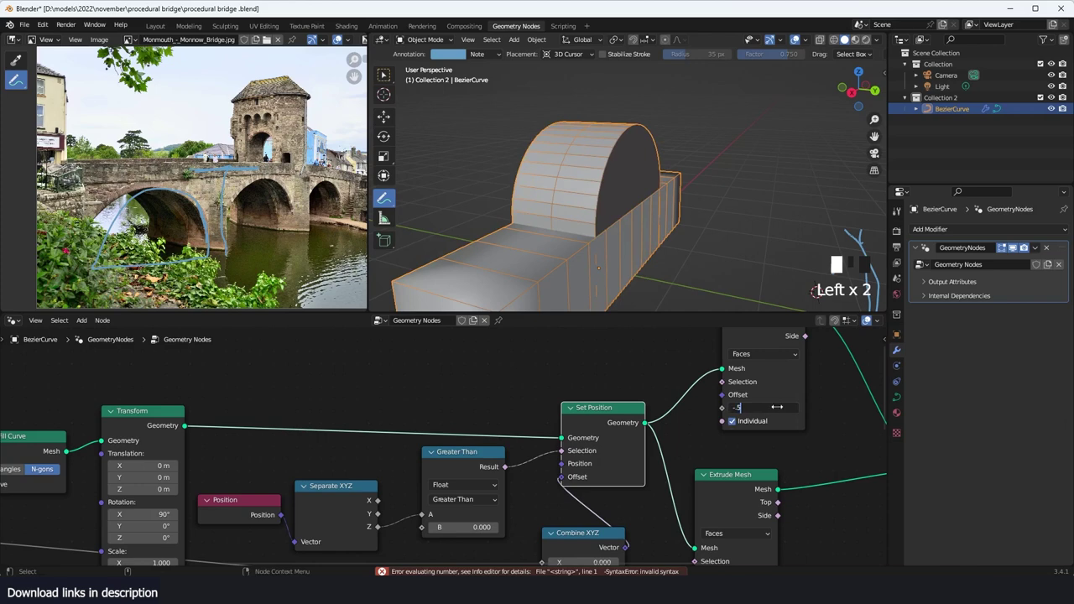
pyautogui.press('Return')
pyautogui.scroll(-2, 743, 247)
pyautogui.press('`')
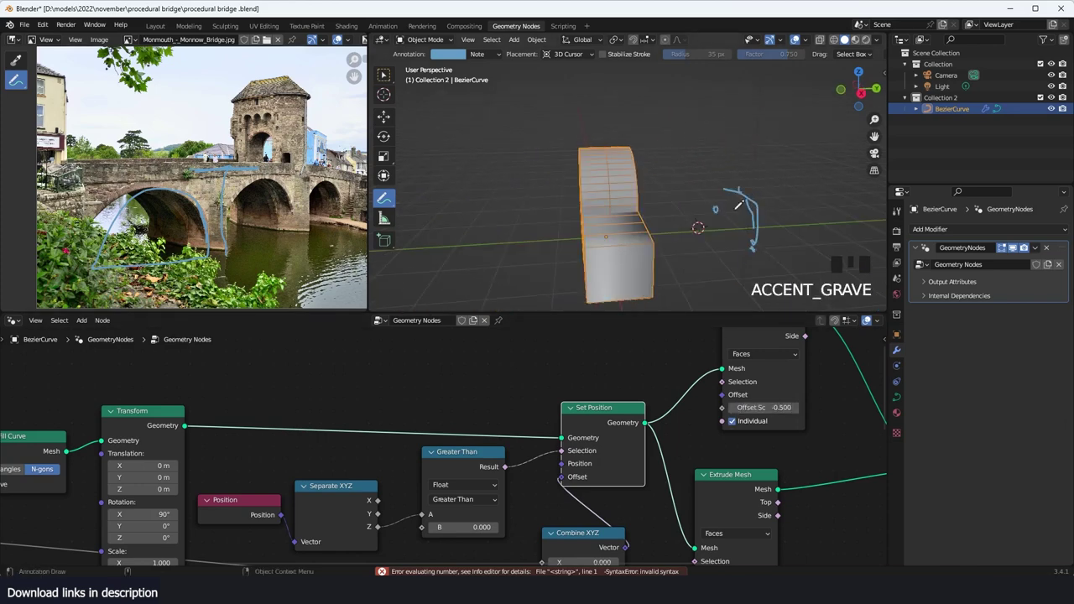
pyautogui.press('`')
pyautogui.moveTo(717, 485); pyautogui.dragTo(755, 453)
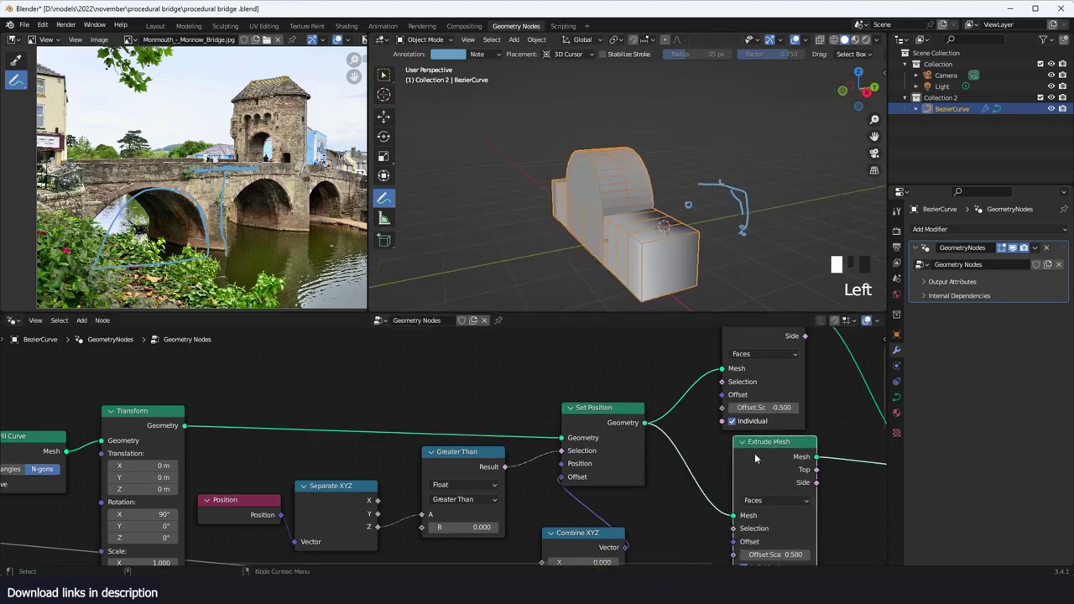
pyautogui.scroll(-1, 728, 458)
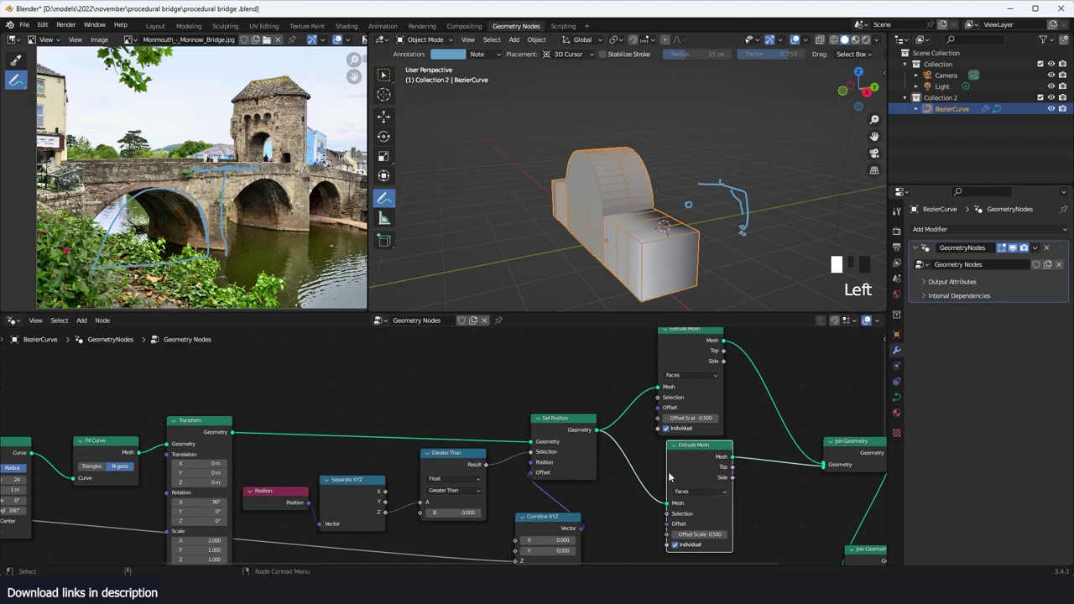
# Step: Add a Value node set to 0.5 and connect it to the Offset Scale of both arch Extrude Mesh nodes
pyautogui.hotkey('shift', 'a')
pyautogui.click(515, 311)
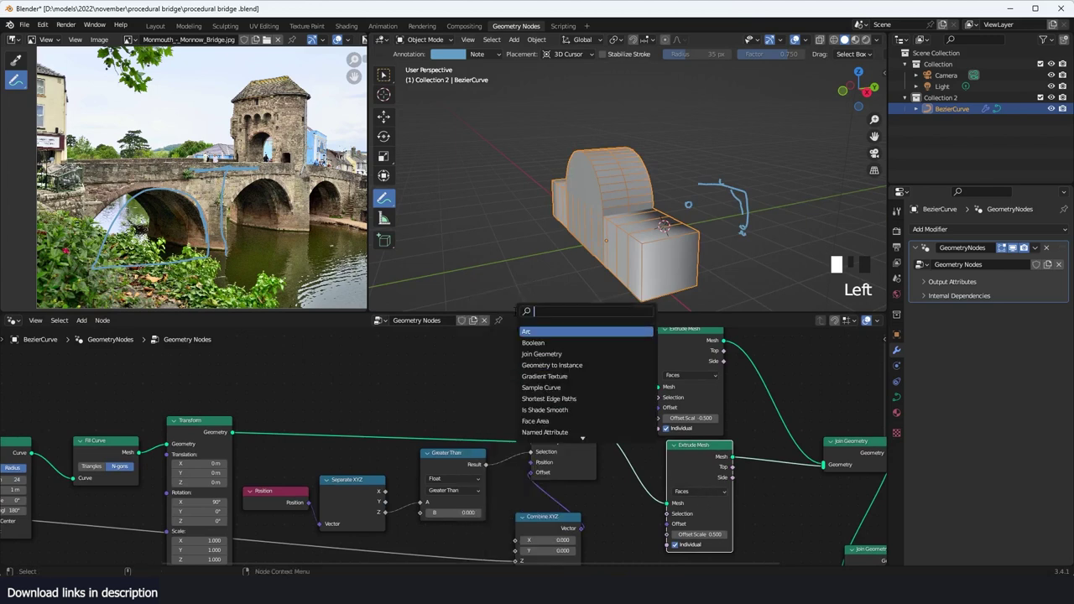
pyautogui.write('valu')
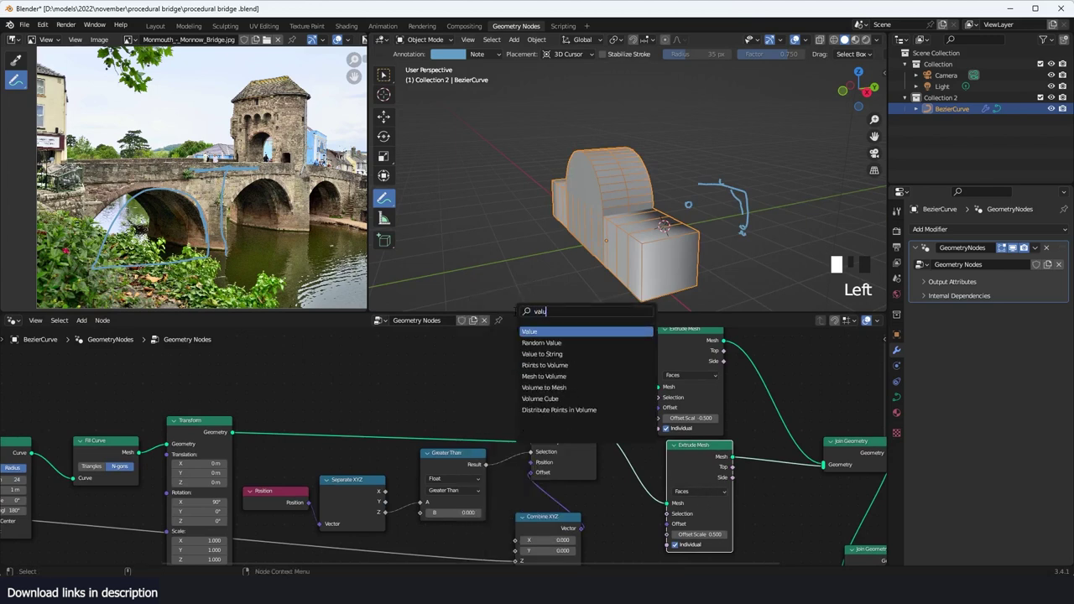
pyautogui.press('Return')
pyautogui.click(436, 370)
pyautogui.moveTo(495, 375); pyautogui.dragTo(658, 418)
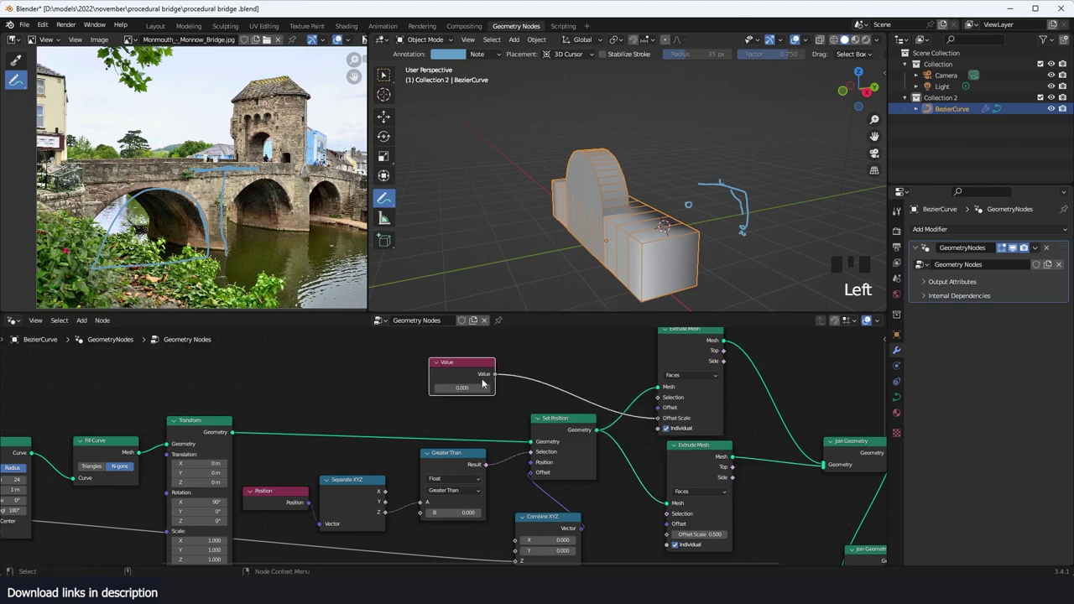
pyautogui.moveTo(494, 375); pyautogui.dragTo(667, 527)
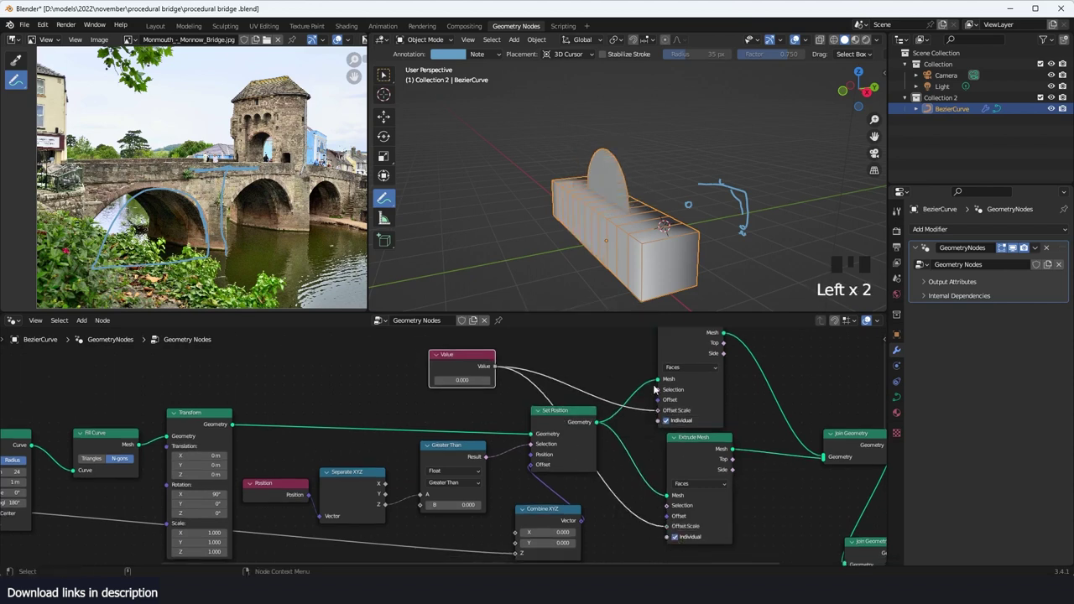
pyautogui.moveTo(643, 391); pyautogui.dragTo(639, 420, button='middle')
pyautogui.scroll(1, 485, 426)
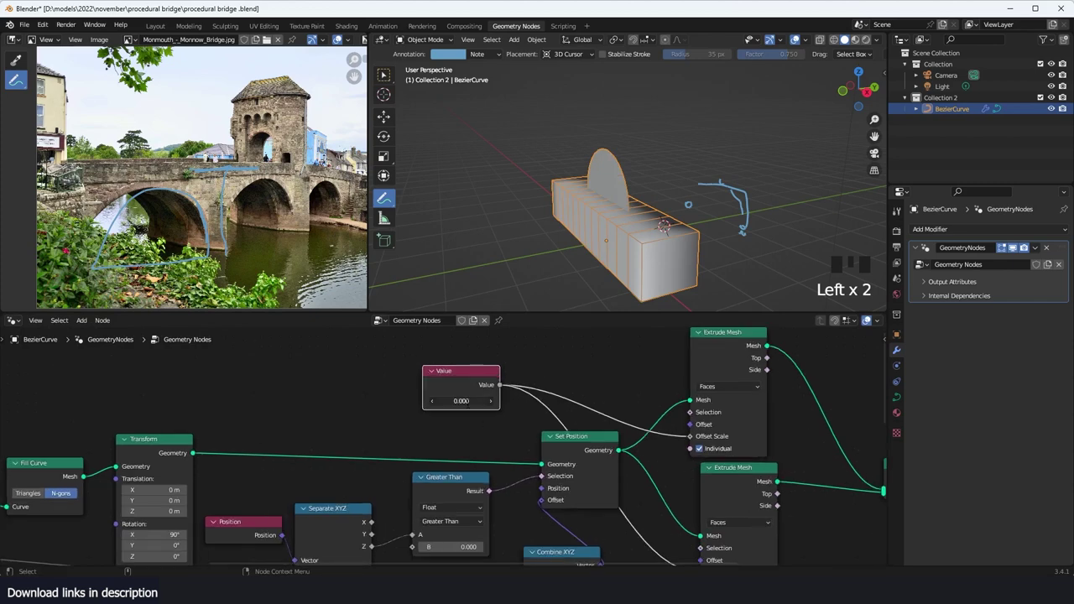
pyautogui.click(467, 402)
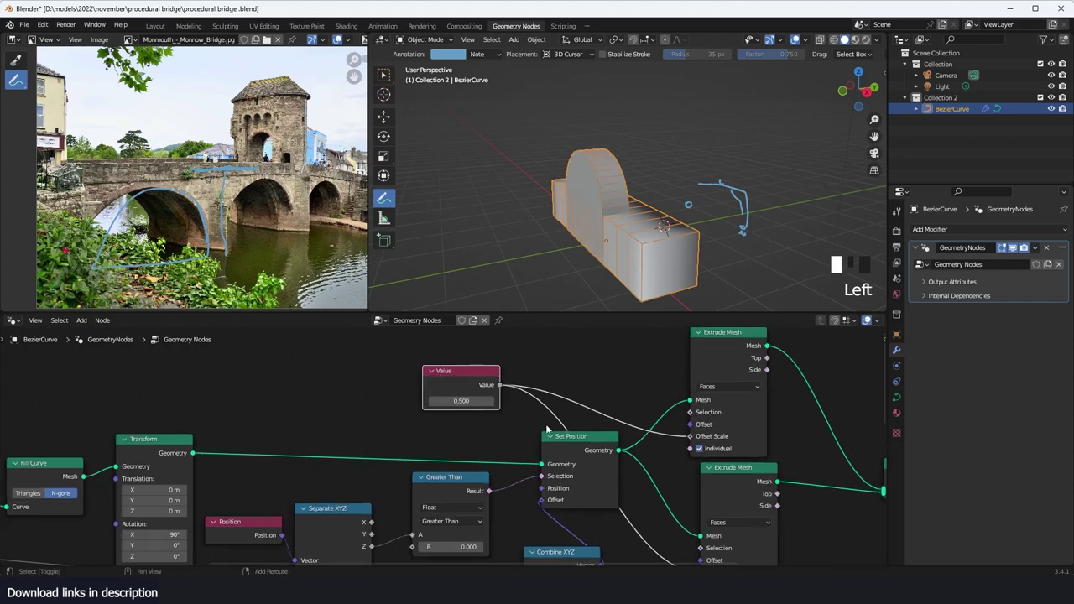
pyautogui.keyDown('shift'); pyautogui.moveTo(547, 429); pyautogui.dragTo(599, 359, button='right'); pyautogui.keyUp('shift')
pyautogui.moveTo(577, 390); pyautogui.dragTo(591, 420)
pyautogui.hotkey('ctrl', 'x')
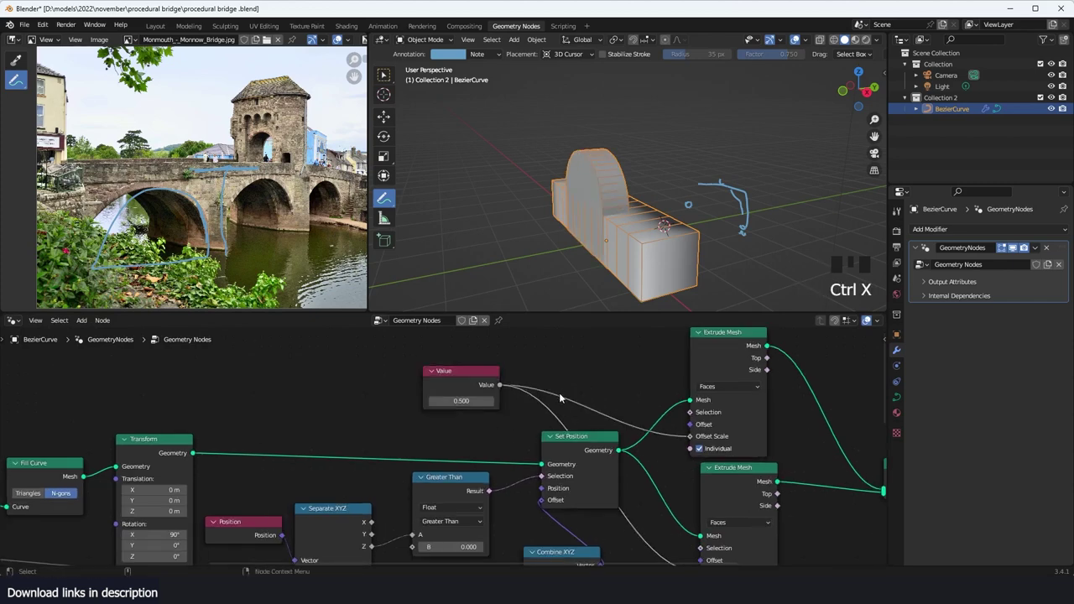
# Step: Insert a Math node set to Multiply by -1 between the Value node and the upper Extrude Mesh's Offset Scale
pyautogui.scroll(3, 545, 390)
pyautogui.hotkey('shift', 'a')
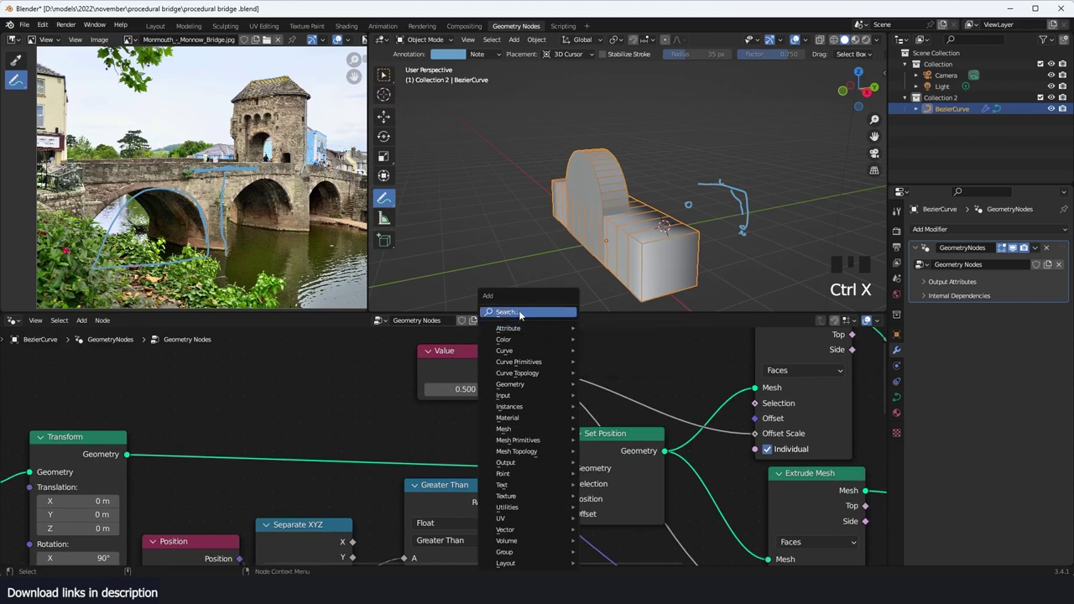
pyautogui.click(520, 313)
pyautogui.write('math')
pyautogui.press('Return')
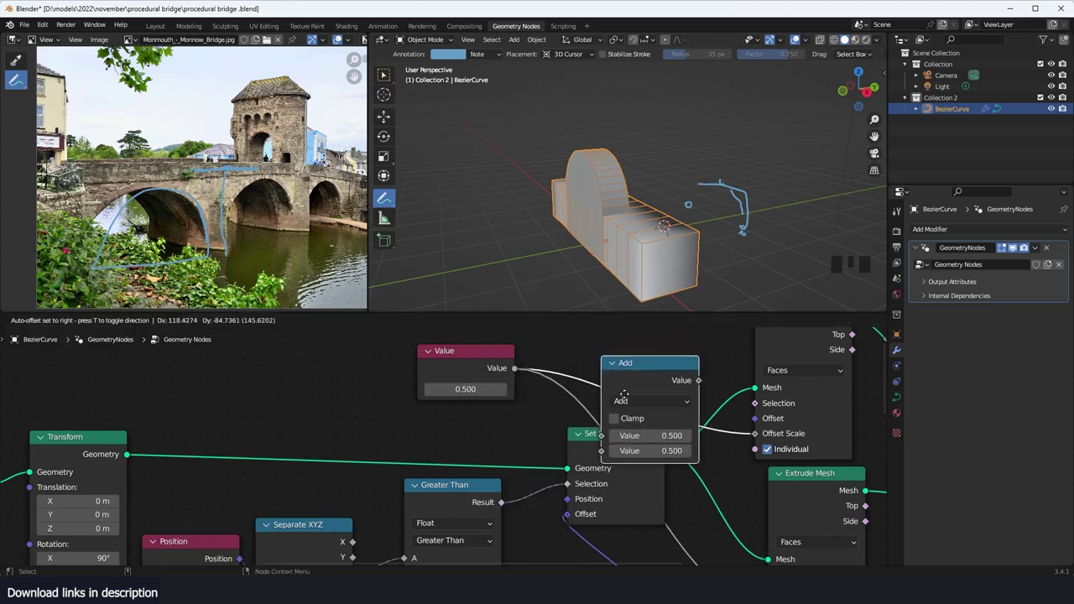
pyautogui.click(627, 371)
pyautogui.click(645, 373)
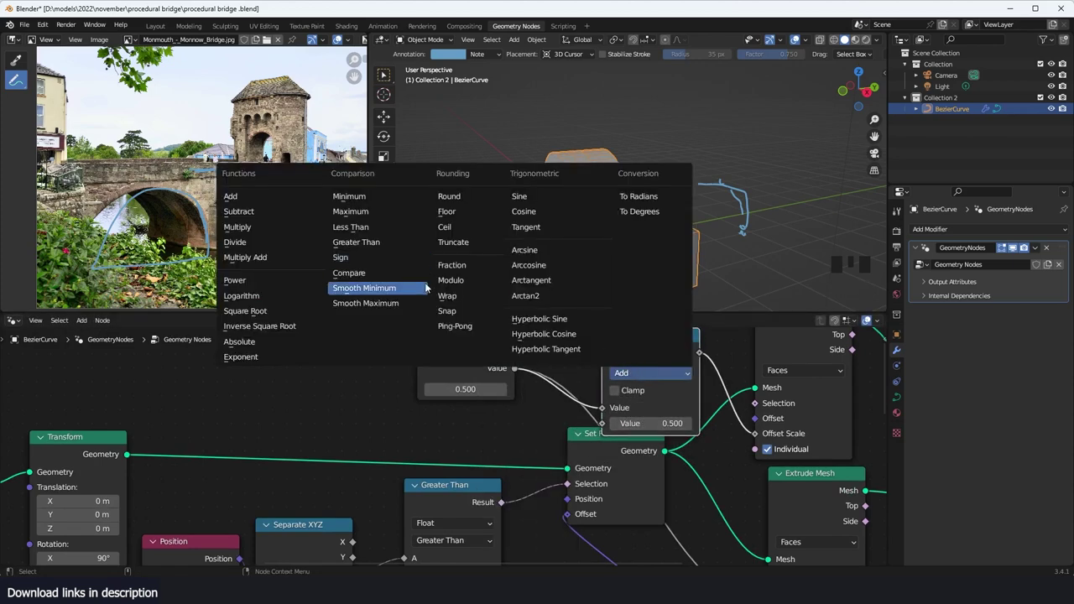
pyautogui.click(250, 227)
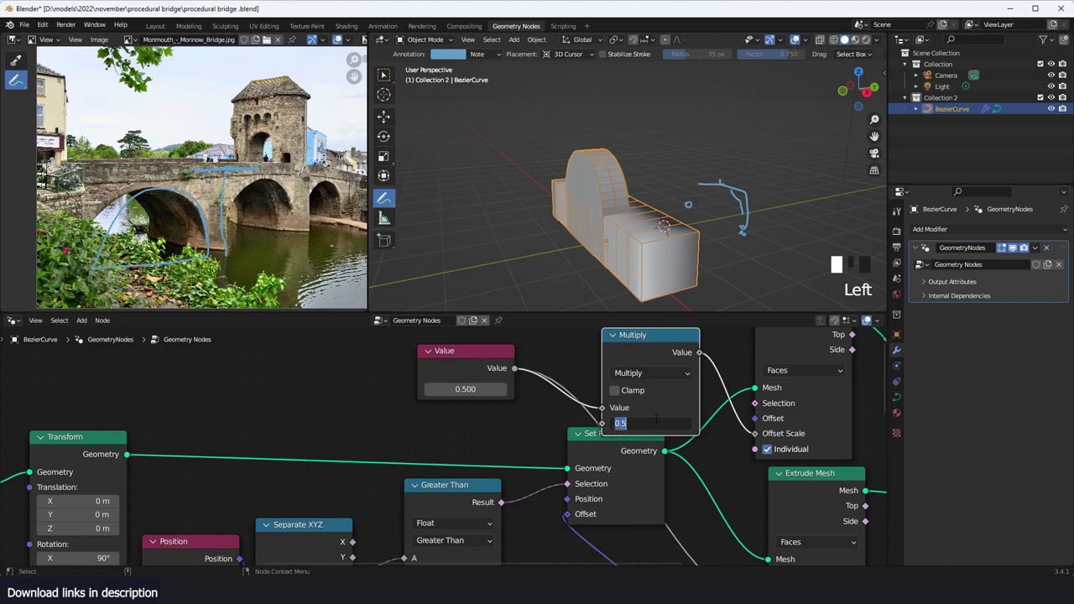
pyautogui.press('Return')
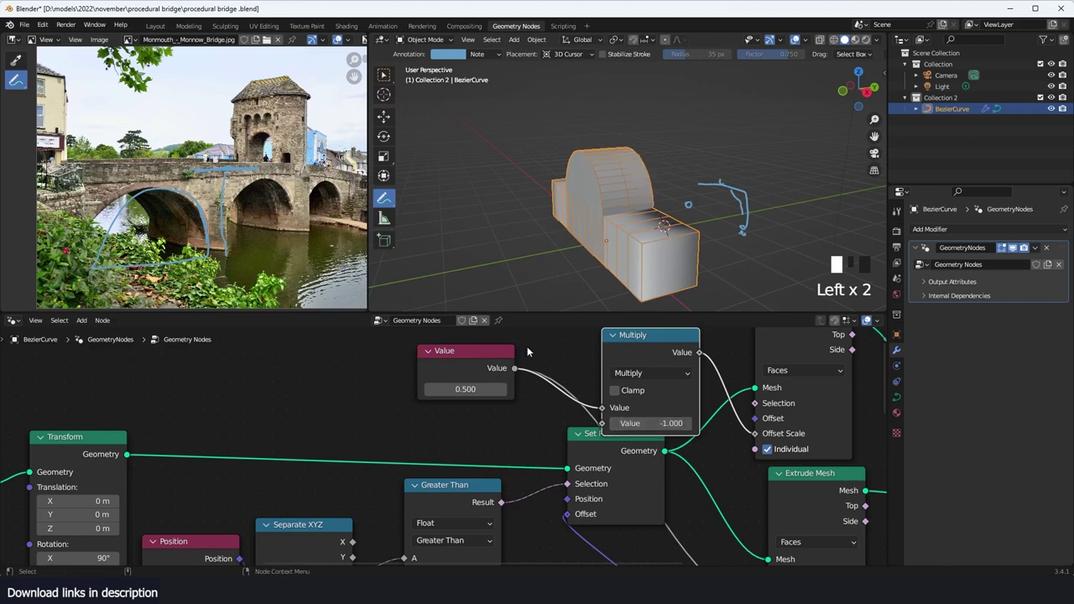
# Step: Move the Value node farther away from the Multiply node to separate their links
pyautogui.press('`')
pyautogui.scroll(-2, 547, 395)
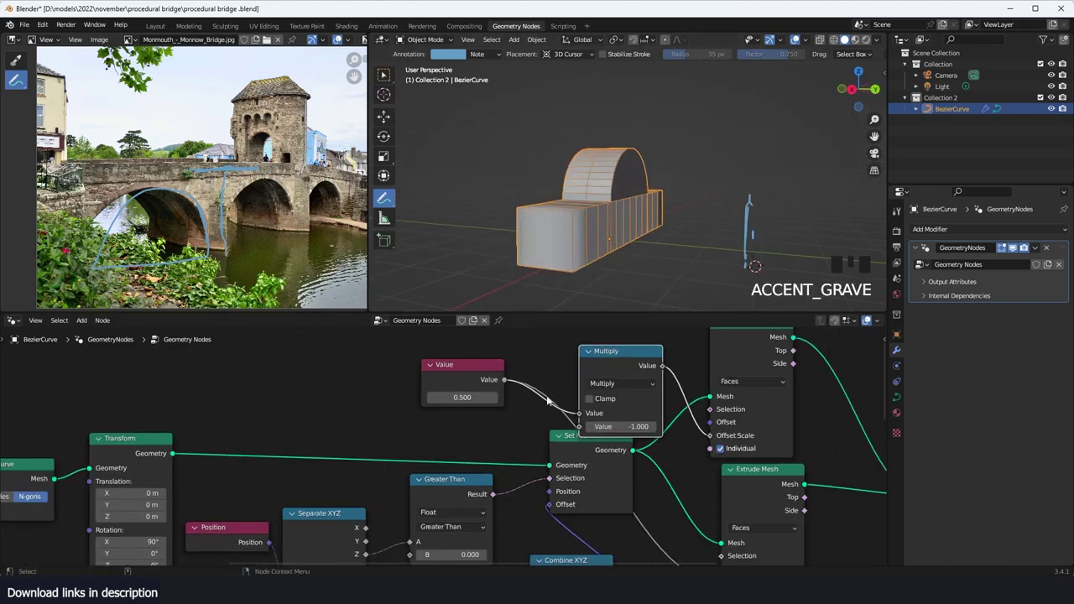
pyautogui.moveTo(445, 383); pyautogui.dragTo(361, 398)
pyautogui.moveTo(454, 465); pyautogui.dragTo(506, 452, button='middle')
# Step: Set the Value node driving the arch's two-sided extrusion to 0.52
pyautogui.scroll(1, 506, 451)
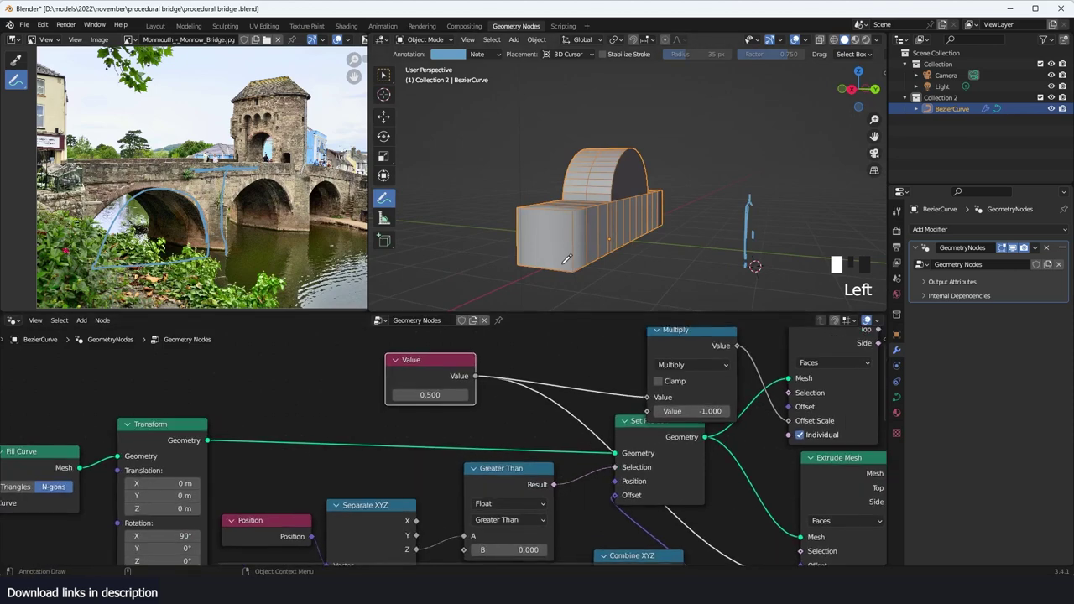
pyautogui.scroll(2, 635, 295)
pyautogui.press('`')
pyautogui.press('`')
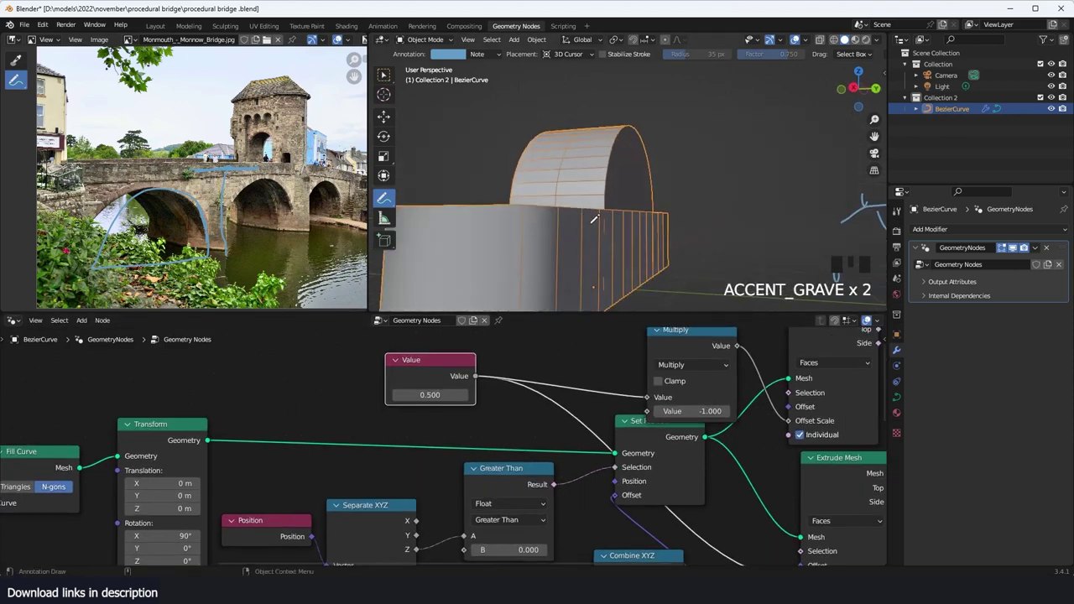
pyautogui.scroll(1, 504, 391)
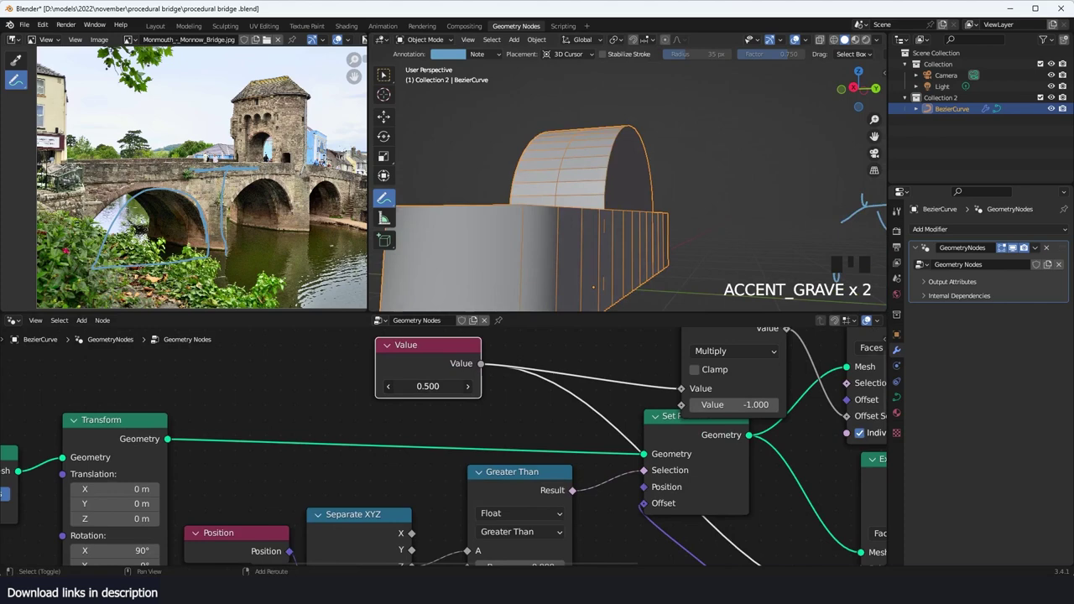
pyautogui.keyDown('shift'); pyautogui.moveTo(428, 386); pyautogui.dragTo(445, 386); pyautogui.keyUp('shift')
# Step: Examine how the arch's side faces sit against the sides of the road block
pyautogui.press('`')
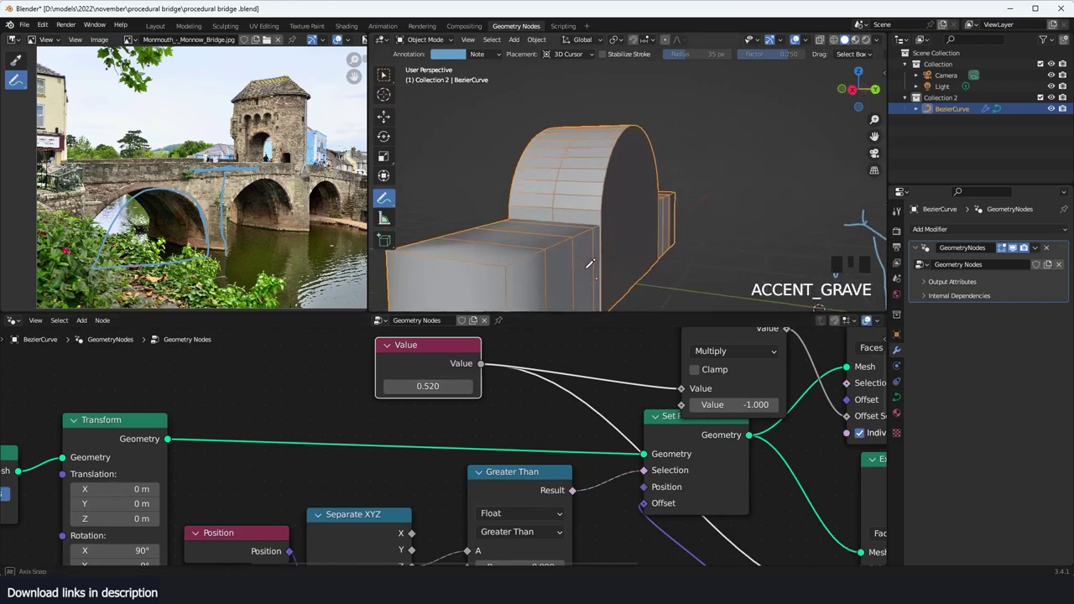
pyautogui.scroll(-1, 551, 402)
pyautogui.press('`')
pyautogui.press('`')
pyautogui.press('`')
pyautogui.press('`')
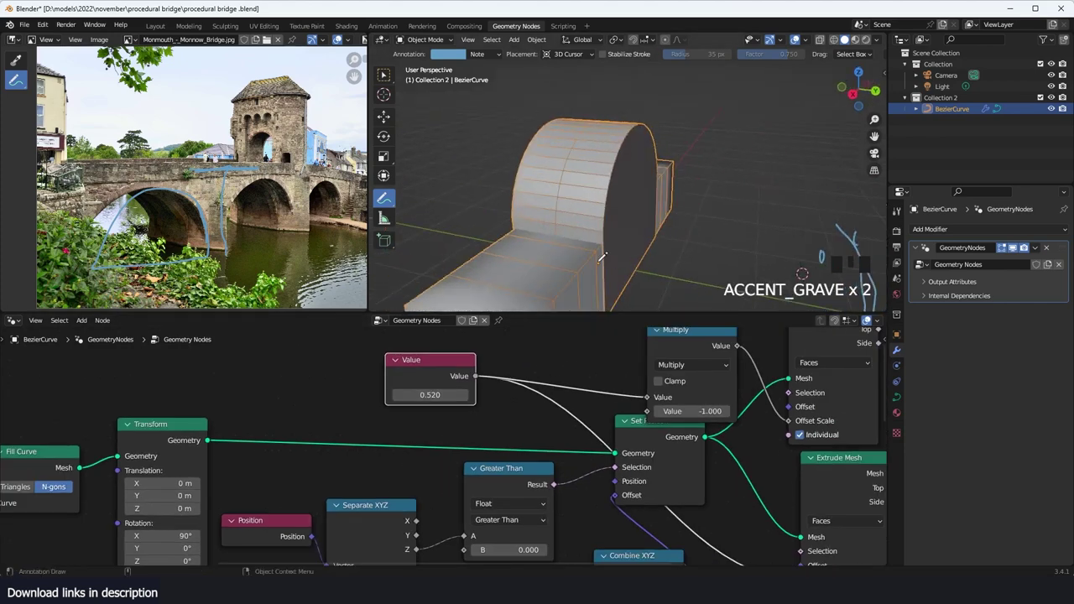
pyautogui.press('`')
# Step: Insert a Transform node between the block's Curve Line and Curve to Mesh's Profile Curve input
pyautogui.scroll(-5, 614, 367)
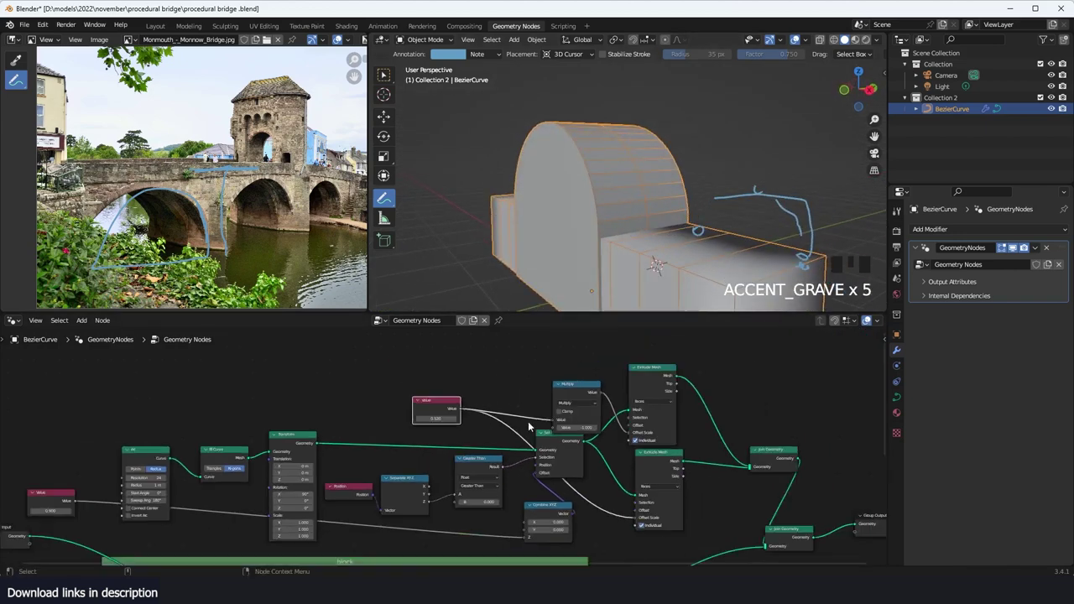
pyautogui.scroll(5, 613, 368)
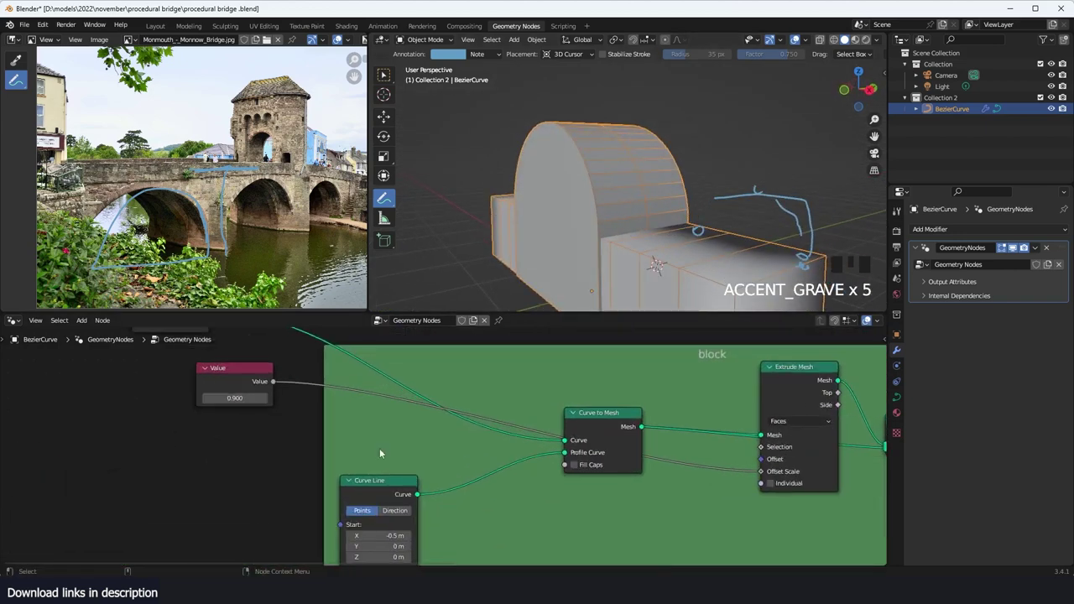
pyautogui.moveTo(408, 455); pyautogui.dragTo(361, 463, button='middle')
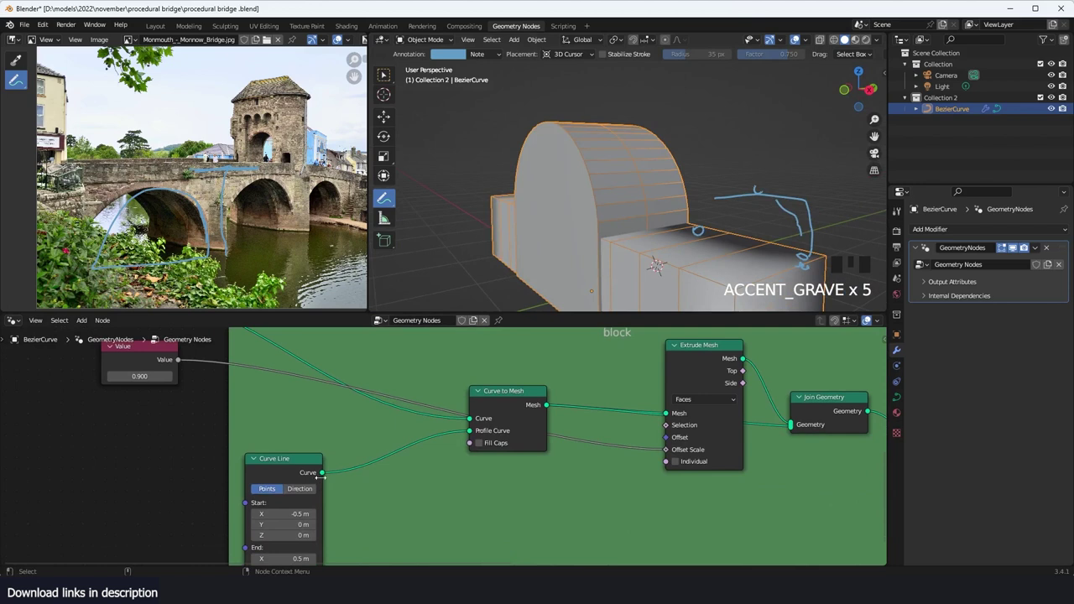
pyautogui.hotkey('shift', 'a')
pyautogui.click(335, 309)
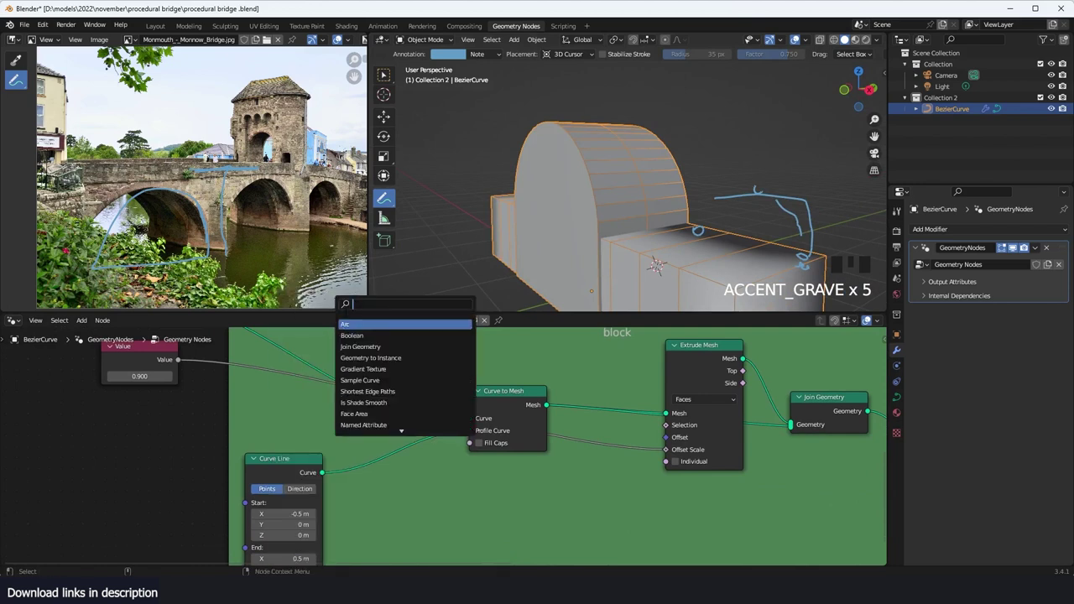
pyautogui.write('tran')
pyautogui.click(370, 324)
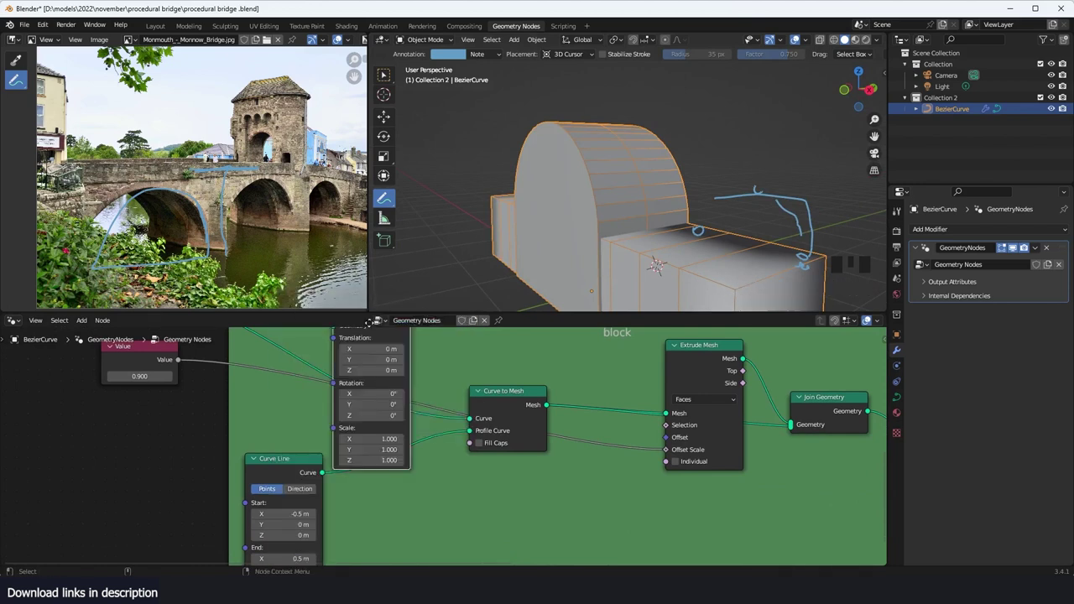
pyautogui.click(382, 462)
pyautogui.moveTo(391, 460); pyautogui.dragTo(426, 403, button='middle')
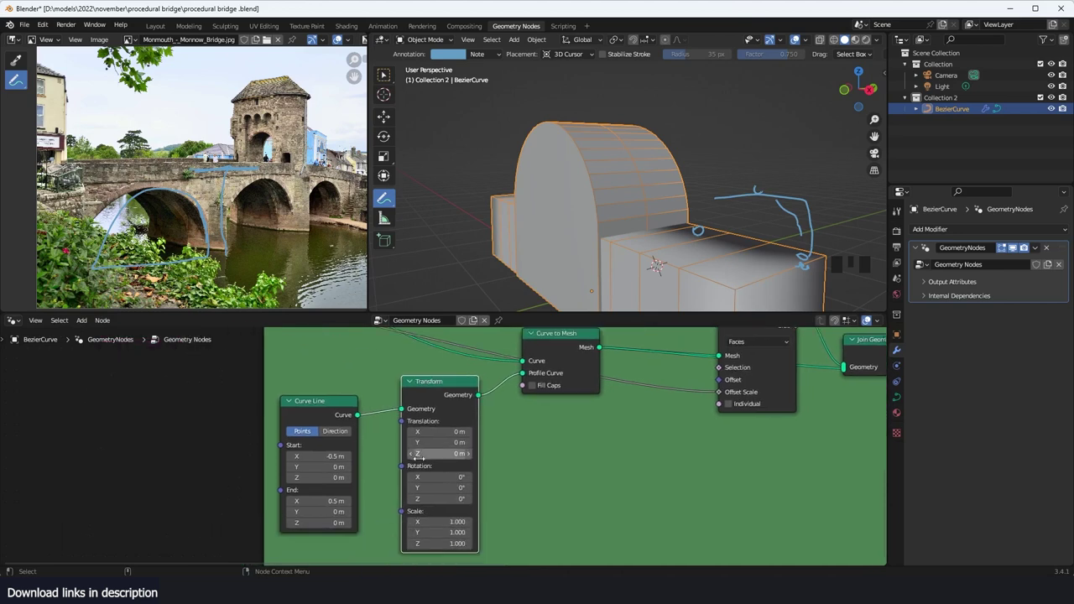
# Step: Try widening the block profile by setting the Transform node's X scale to 2.8
pyautogui.scroll(-3, 663, 243)
pyautogui.press('`')
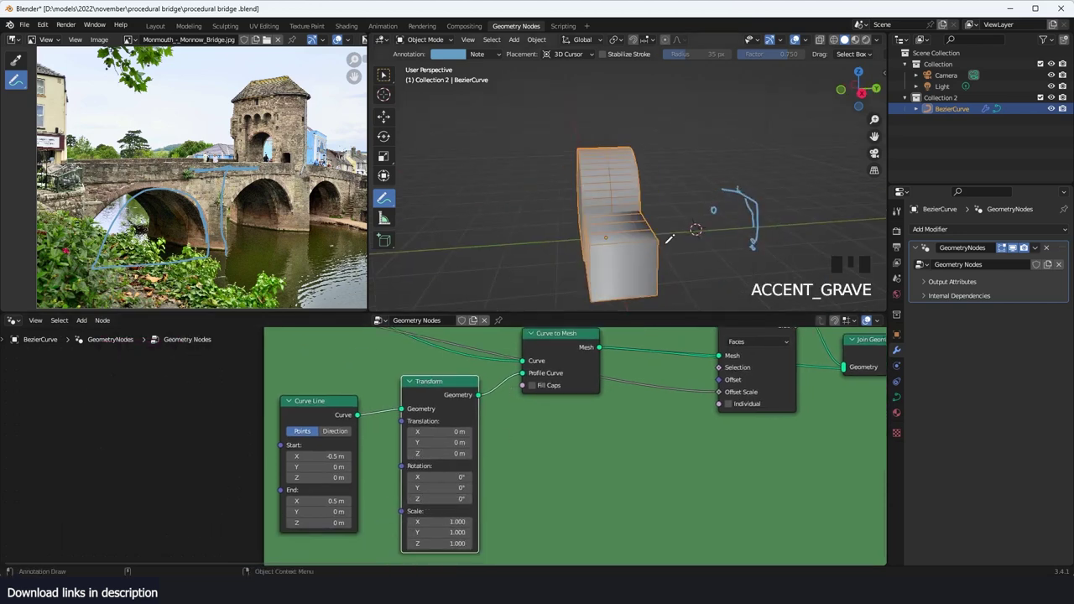
pyautogui.press('`')
pyautogui.moveTo(468, 527); pyautogui.dragTo(490, 503, button='middle')
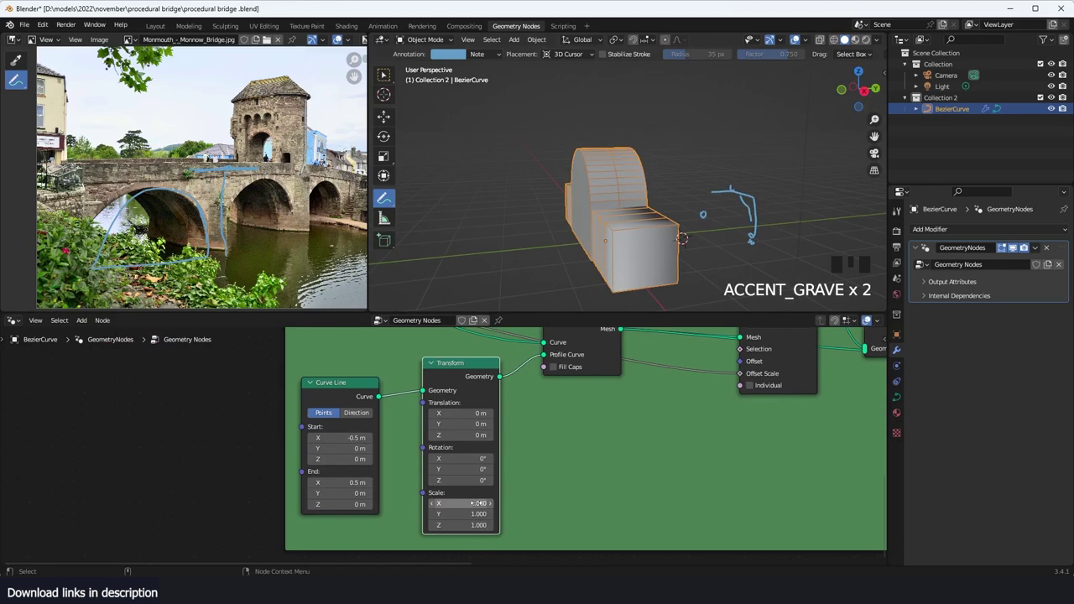
pyautogui.moveTo(476, 502); pyautogui.dragTo(528, 503)
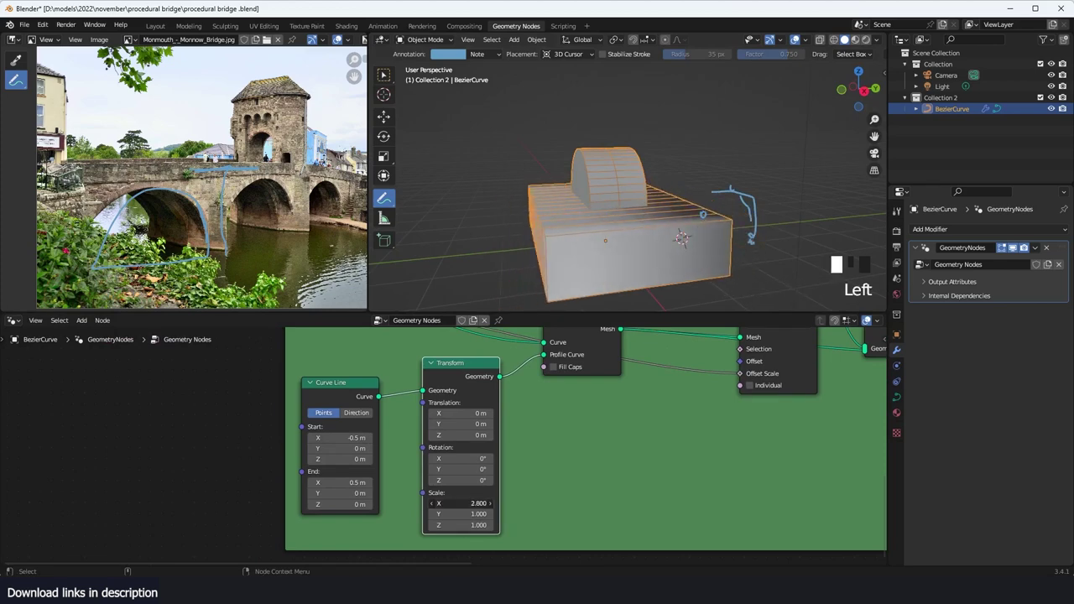
pyautogui.hotkey('ctrl', 'z')
# Step: Duplicate the Value node beside the block frame and place the copy below the original
pyautogui.scroll(-4, 520, 487)
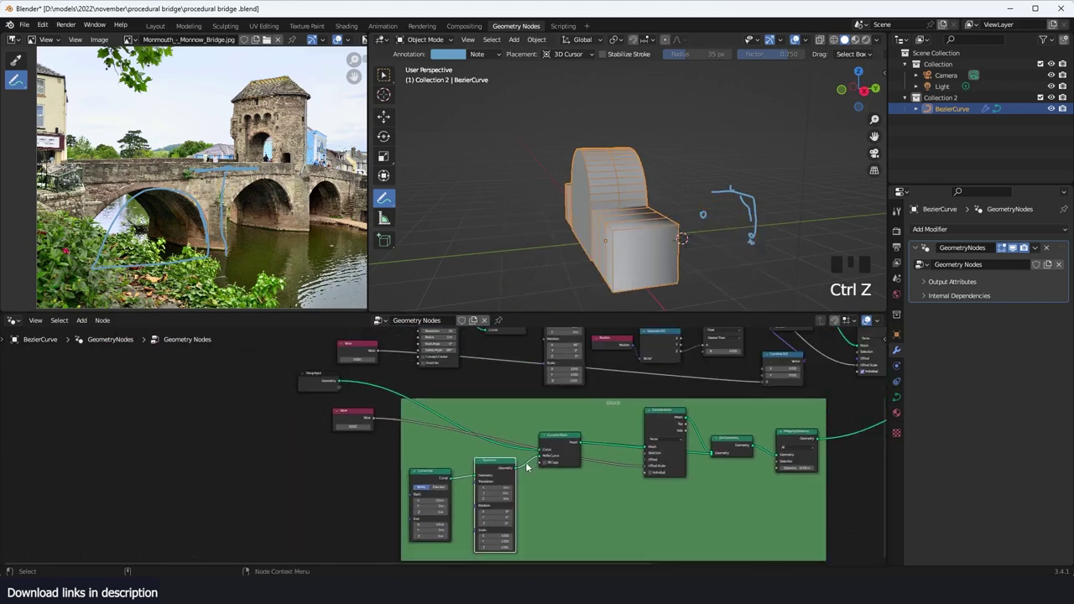
pyautogui.scroll(2, 527, 468)
pyautogui.click(369, 394)
pyautogui.hotkey('shift', 'd')
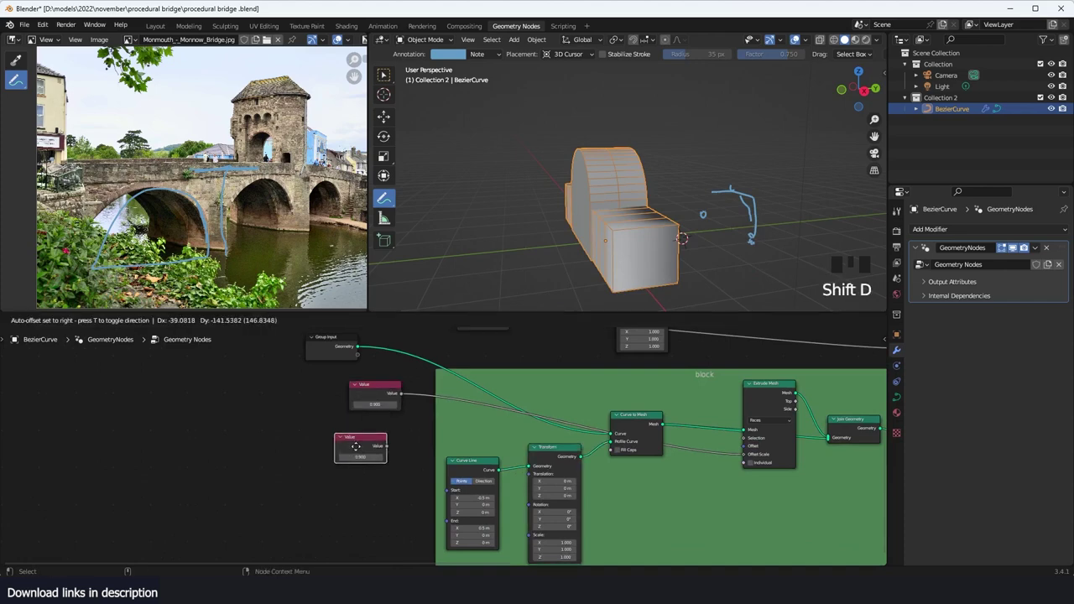
pyautogui.click(356, 446)
# Step: Add a Combine XYZ node and connect its Vector output to the block Transform node's Scale input
pyautogui.scroll(3, 407, 444)
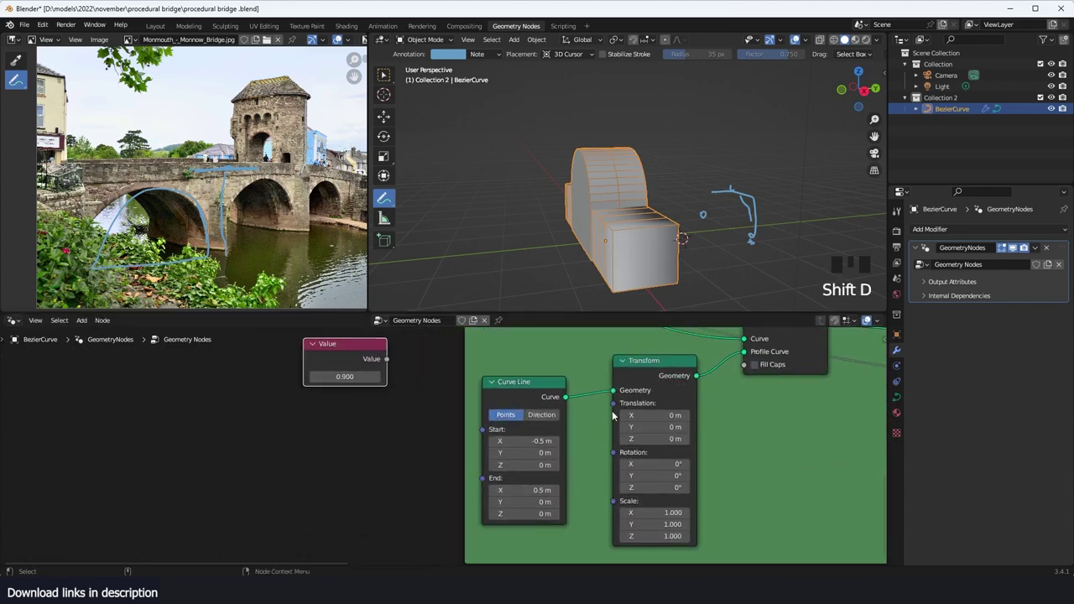
pyautogui.moveTo(664, 364); pyautogui.dragTo(694, 364)
pyautogui.moveTo(647, 427); pyautogui.dragTo(634, 383, button='middle')
pyautogui.hotkey('shift', 'a')
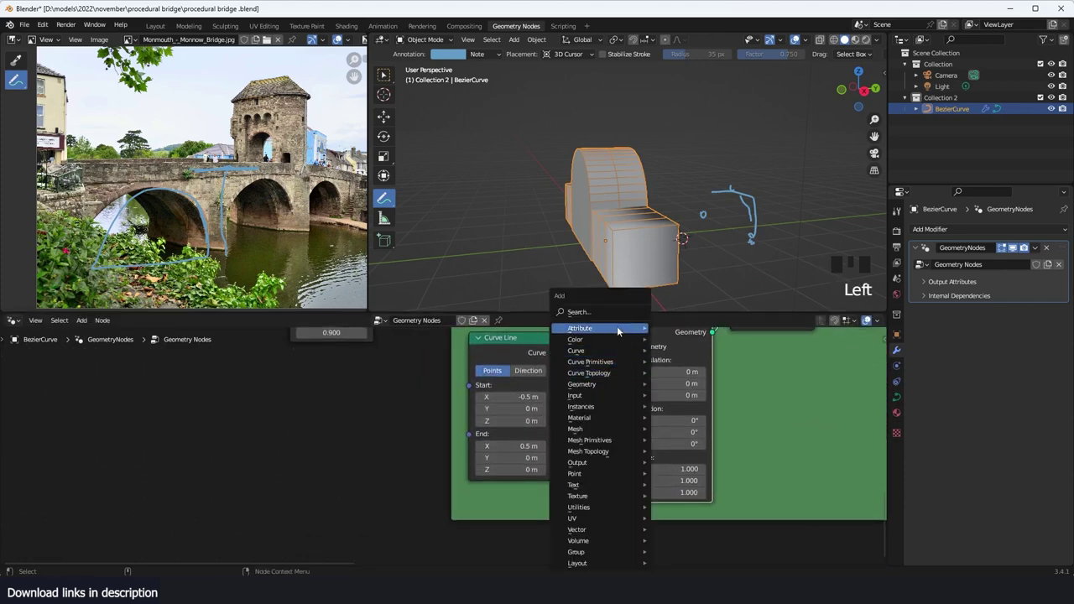
pyautogui.click(616, 315)
pyautogui.write('x')
pyautogui.press('Return')
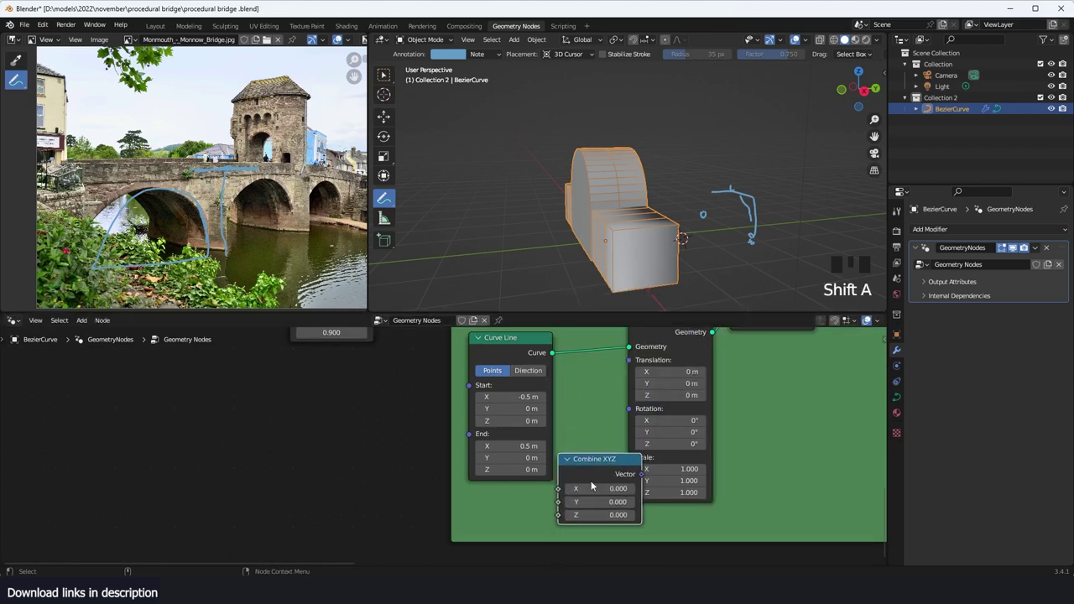
pyautogui.click(586, 496)
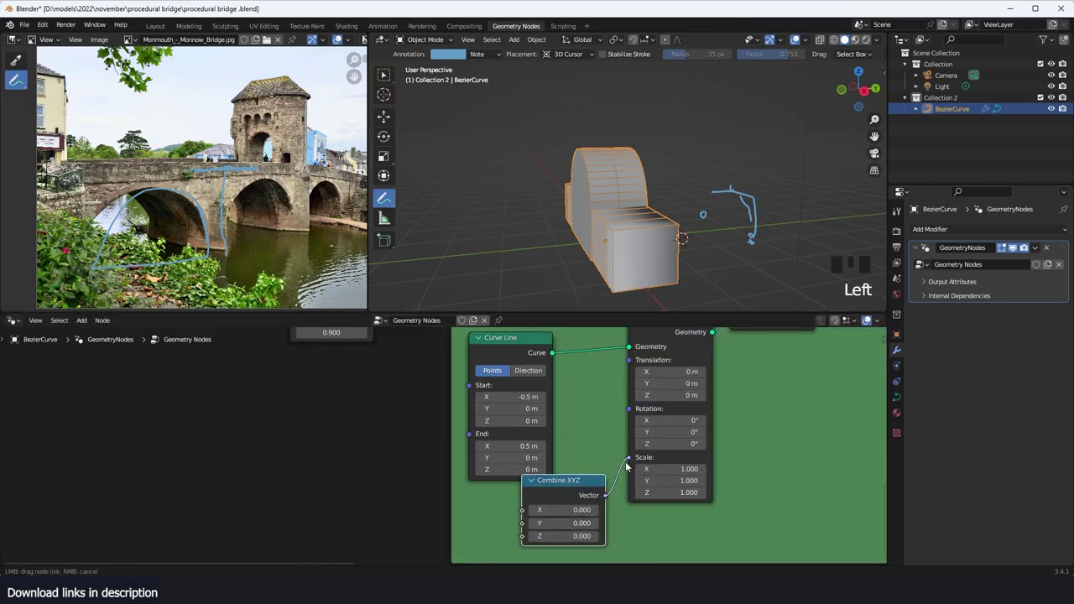
pyautogui.moveTo(626, 466); pyautogui.dragTo(627, 466)
# Step: Set the X, Y and Z of the new Combine XYZ node to 1
pyautogui.moveTo(589, 509); pyautogui.dragTo(570, 537)
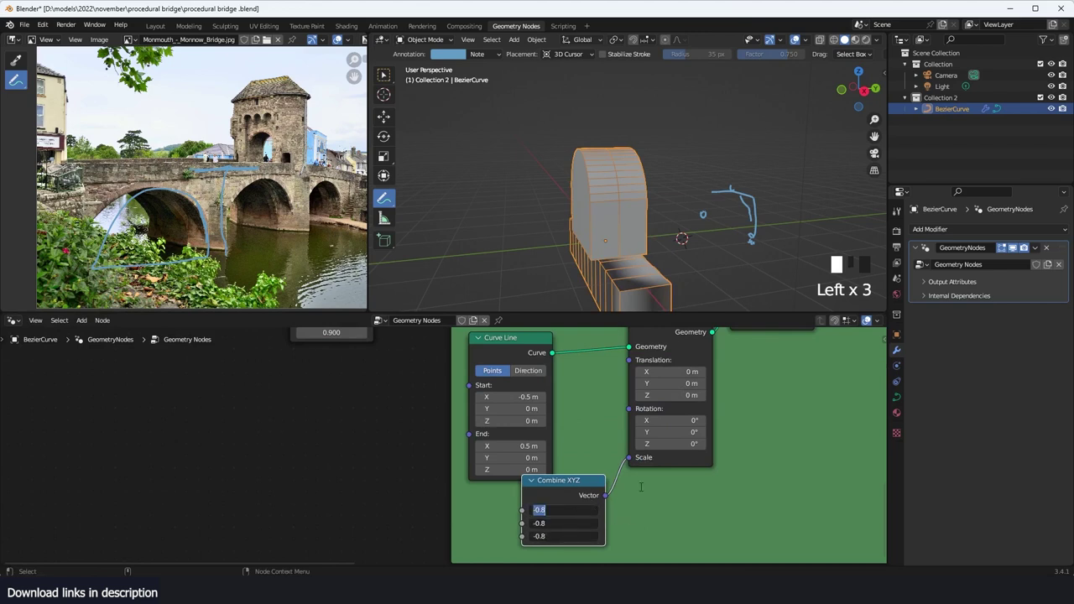
pyautogui.write('1')
pyautogui.click(643, 488)
pyautogui.moveTo(552, 456); pyautogui.dragTo(654, 448, button='middle')
pyautogui.scroll(-4, 658, 448)
pyautogui.press('`')
pyautogui.click(713, 459)
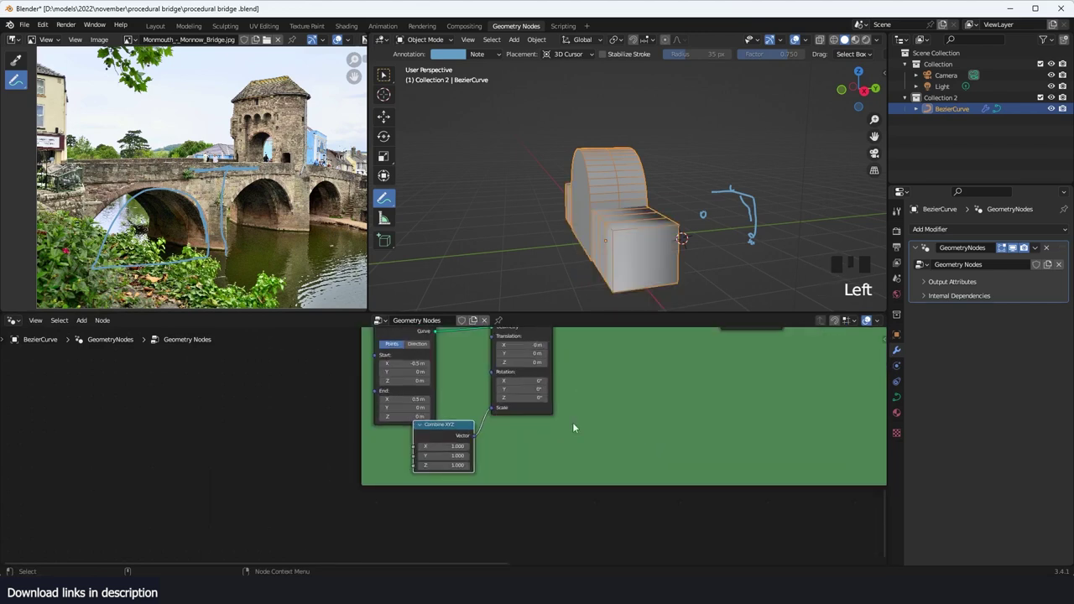
# Step: Connect the duplicated Value node to the X input of the block's Combine XYZ node
pyautogui.moveTo(575, 427); pyautogui.dragTo(663, 463, button='middle')
pyautogui.moveTo(402, 343); pyautogui.dragTo(400, 360)
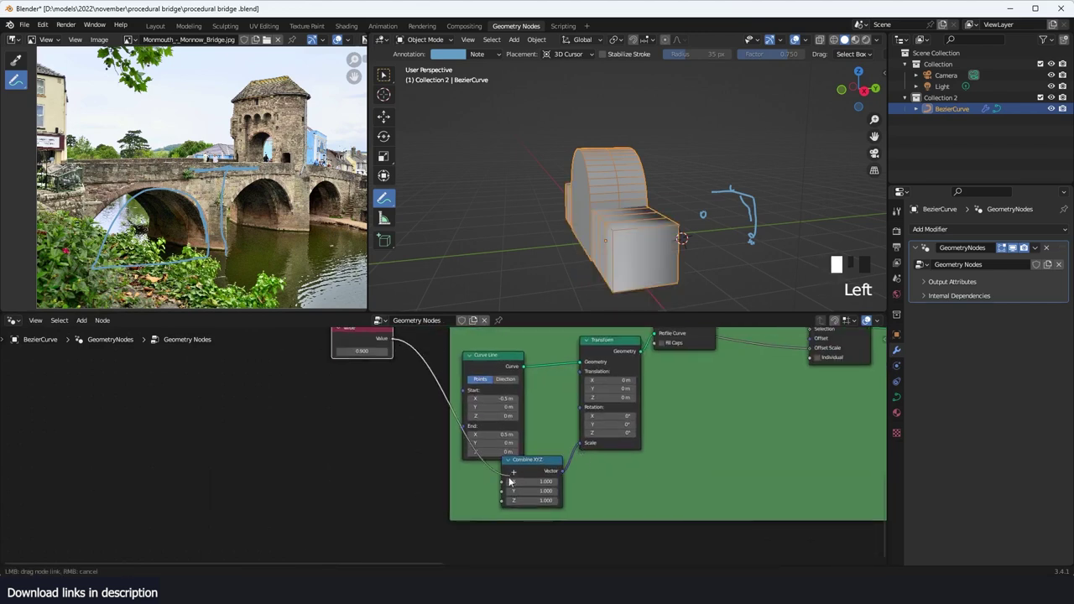
pyautogui.moveTo(509, 482); pyautogui.dragTo(507, 485)
# Step: Insert a reroute on the links leaving the 0.520 Value node that drives the arch extrusion
pyautogui.keyDown('shift'); pyautogui.moveTo(652, 330); pyautogui.dragTo(609, 382, button='right'); pyautogui.keyUp('shift')
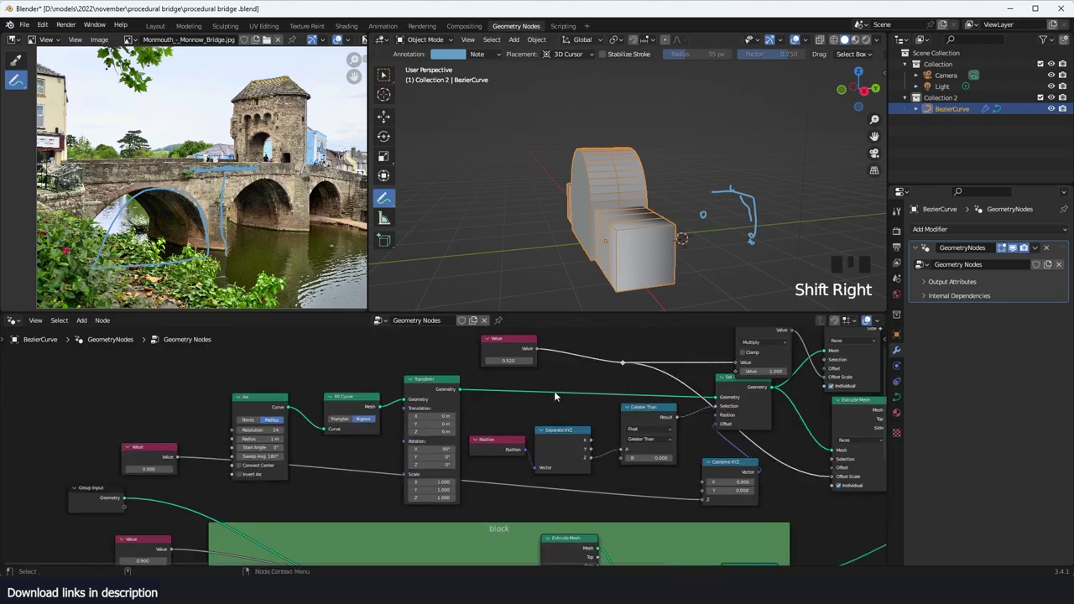
pyautogui.moveTo(554, 392); pyautogui.dragTo(588, 385, button='middle')
pyautogui.moveTo(373, 478); pyautogui.dragTo(407, 492, button='middle')
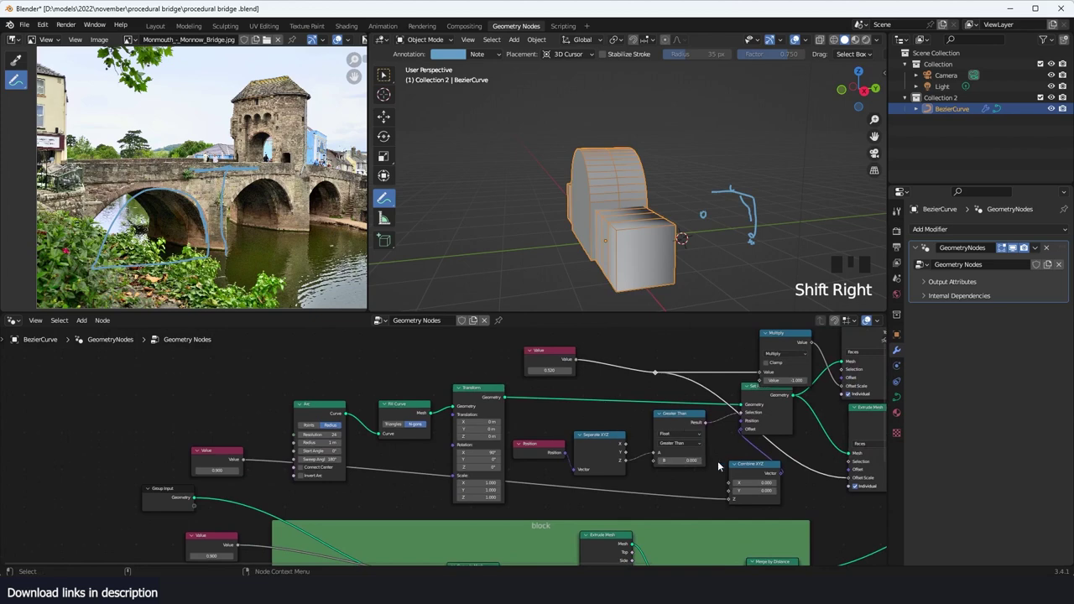
pyautogui.moveTo(559, 450); pyautogui.dragTo(622, 398, button='middle')
pyautogui.moveTo(377, 498)
pyautogui.mouseDown(button='middle')
pyautogui.moveTo(430, 469)
pyautogui.moveTo(462, 475)
pyautogui.mouseUp(button='middle')
# Step: Try a different value on the Value node driving the block's width
pyautogui.moveTo(338, 510)
pyautogui.mouseDown()
pyautogui.moveTo(369, 504)
pyautogui.moveTo(357, 504)
pyautogui.mouseUp()
pyautogui.hotkey('ctrl', 'z')
pyautogui.scroll(2, 606, 196)
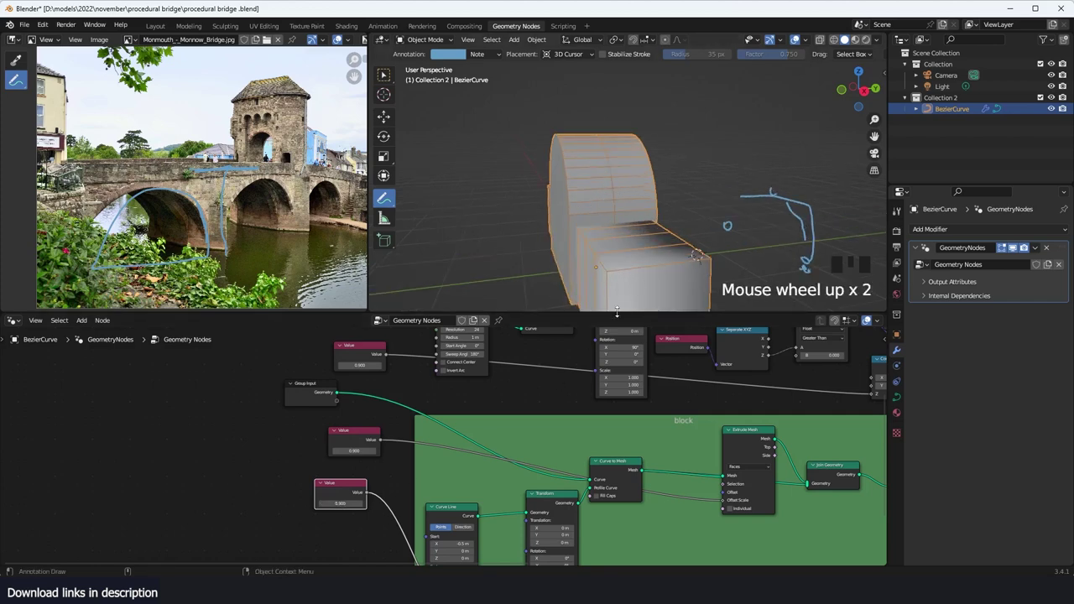
# Step: Add a Math node onto the link between the arch extrusion's Value node and its reroute
pyautogui.scroll(-5, 616, 338)
pyautogui.moveTo(636, 414); pyautogui.dragTo(478, 509, button='middle')
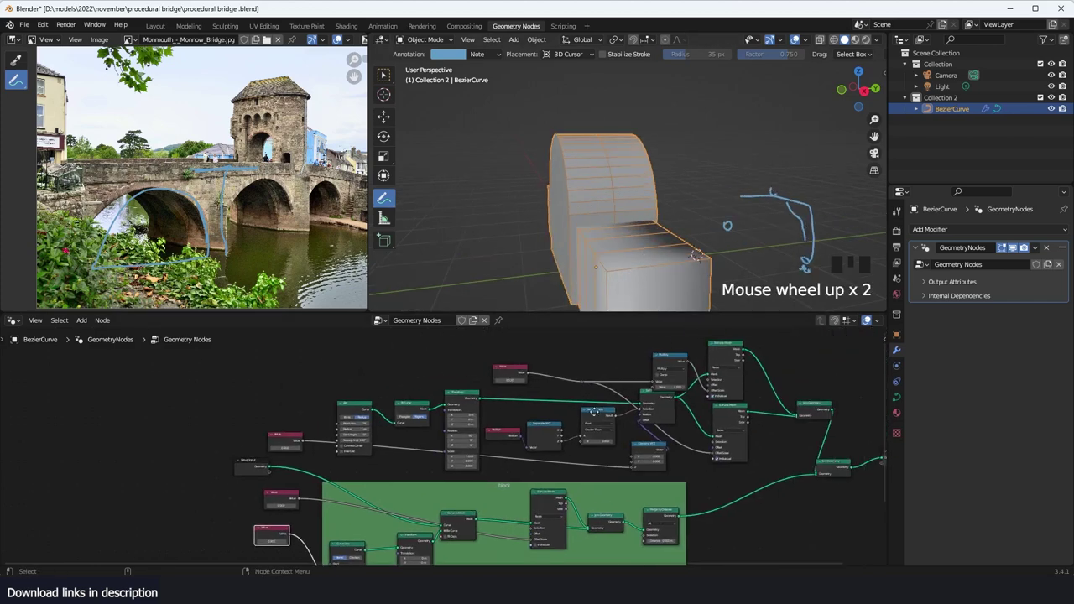
pyautogui.scroll(4, 520, 386)
pyautogui.hotkey('shift', 'a')
pyautogui.click(643, 428)
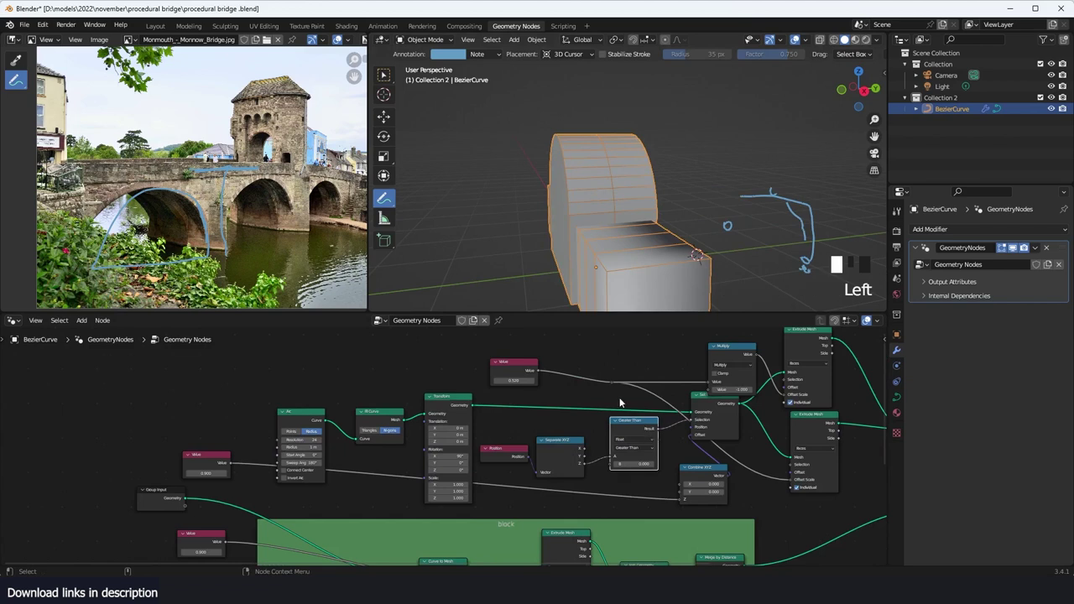
pyautogui.hotkey('shift', 'a')
pyautogui.click(607, 312)
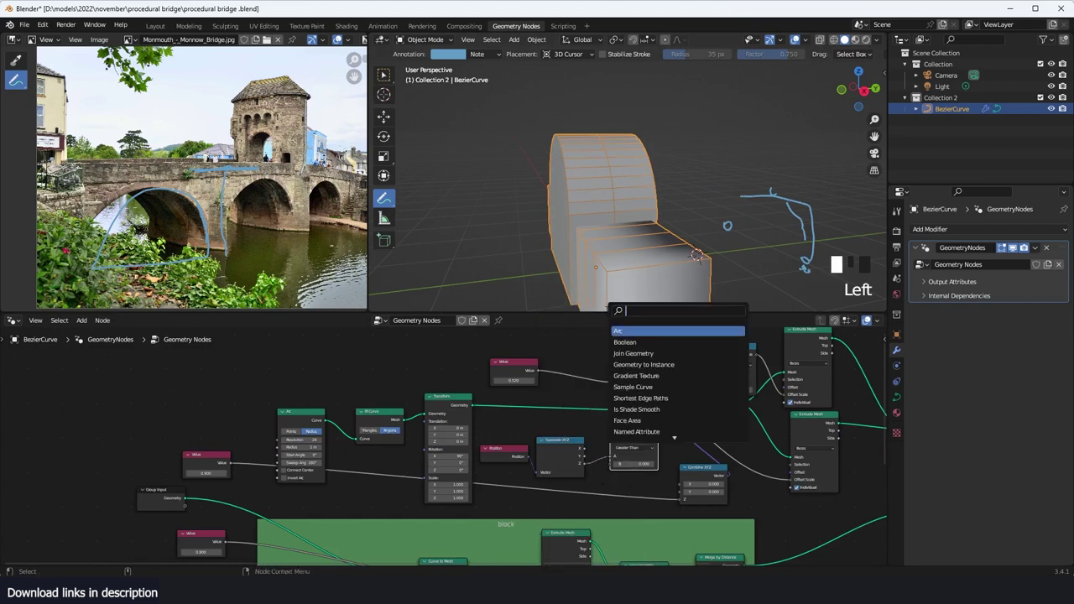
pyautogui.write('math')
pyautogui.press('Return')
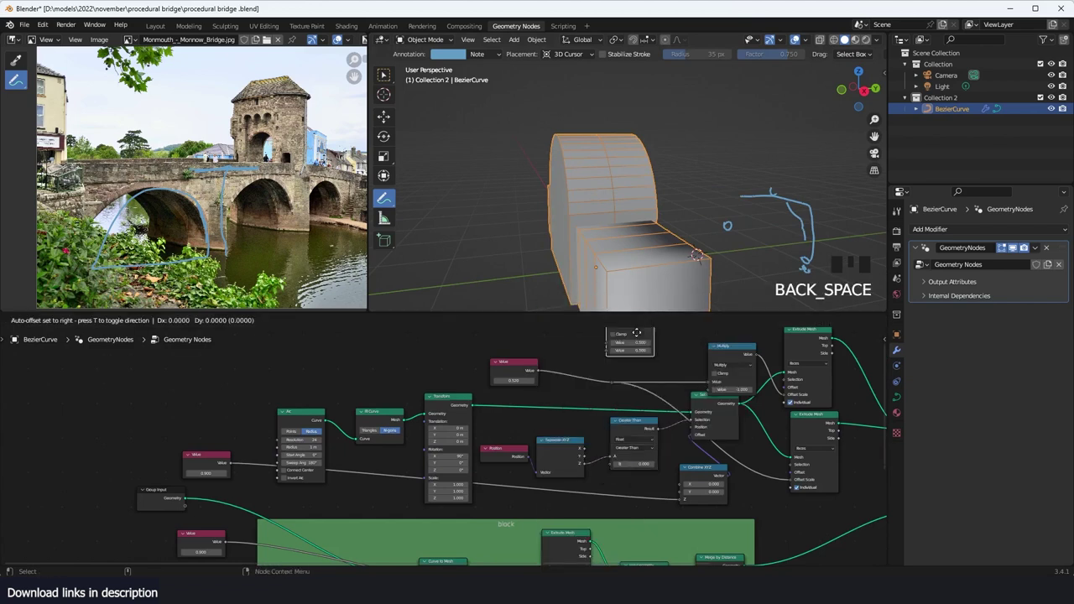
pyautogui.click(589, 371)
# Step: Change the new Math node's operation to Multiply
pyautogui.scroll(3, 605, 371)
pyautogui.click(622, 351)
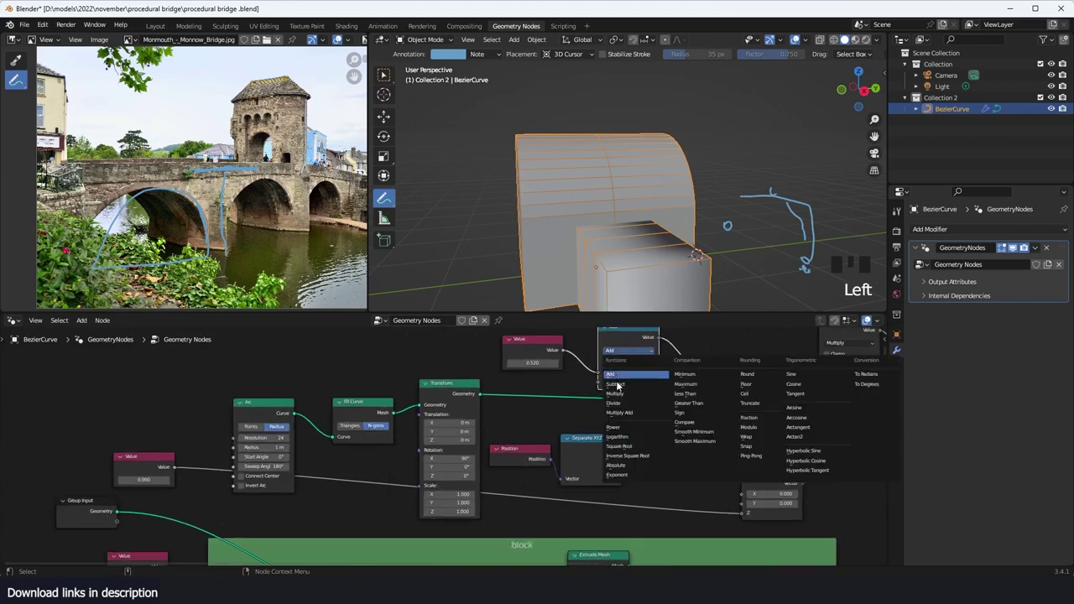
pyautogui.click(602, 388)
pyautogui.click(641, 352)
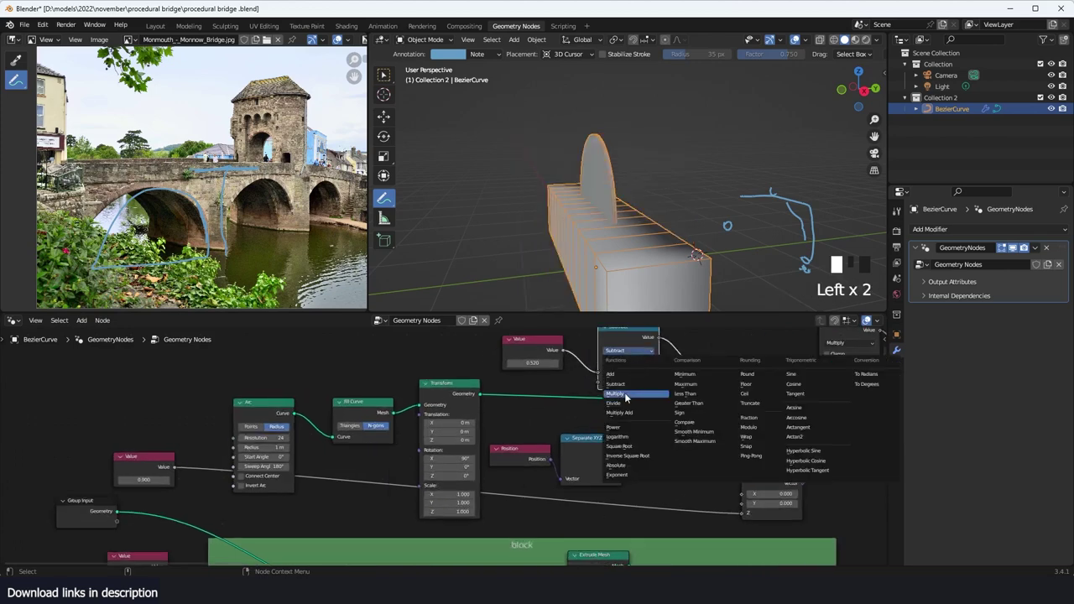
pyautogui.click(626, 397)
pyautogui.moveTo(589, 401); pyautogui.dragTo(628, 366, button='middle')
pyautogui.scroll(-3, 570, 377)
pyautogui.moveTo(567, 379); pyautogui.dragTo(527, 412, button='middle')
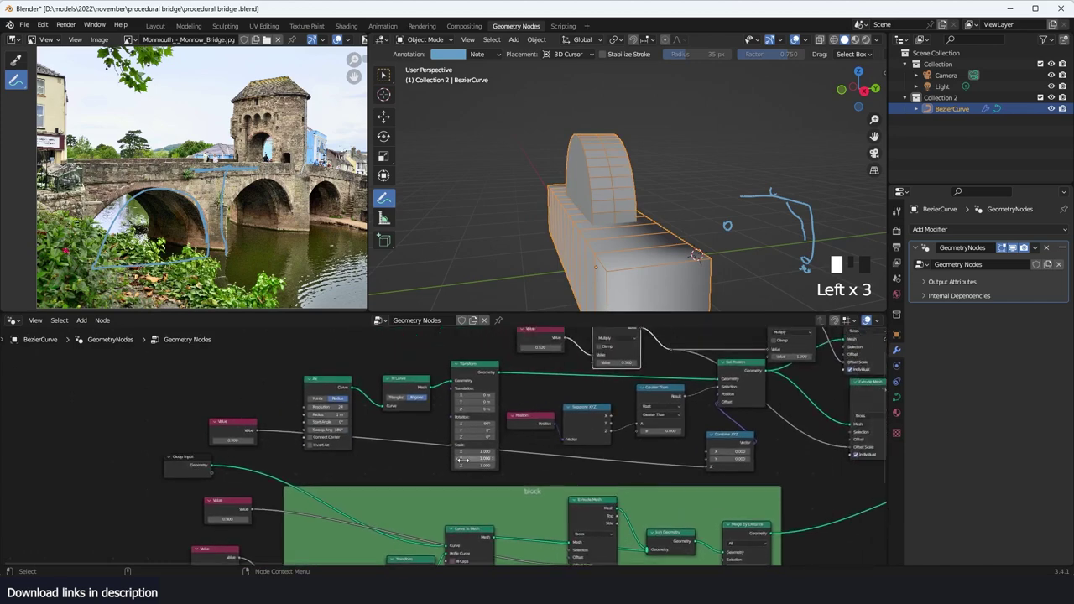
# Step: Connect the block-width Value node to the second value input of the new Multiply node
pyautogui.moveTo(364, 509); pyautogui.dragTo(376, 500, button='middle')
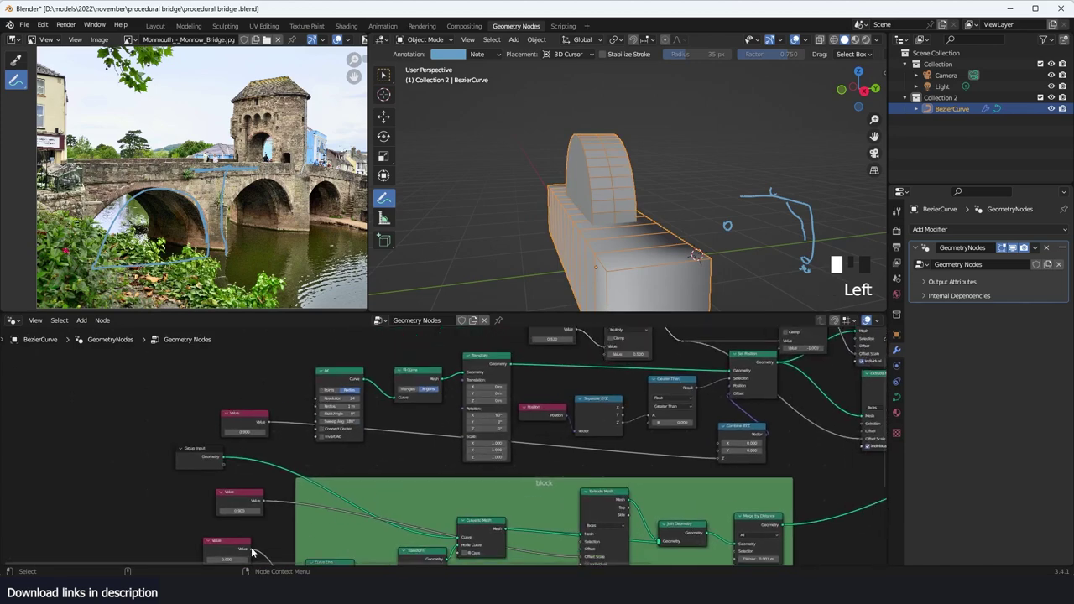
pyautogui.moveTo(251, 550); pyautogui.dragTo(605, 355)
pyautogui.scroll(2, 572, 240)
pyautogui.moveTo(571, 240); pyautogui.dragTo(590, 217, button='middle')
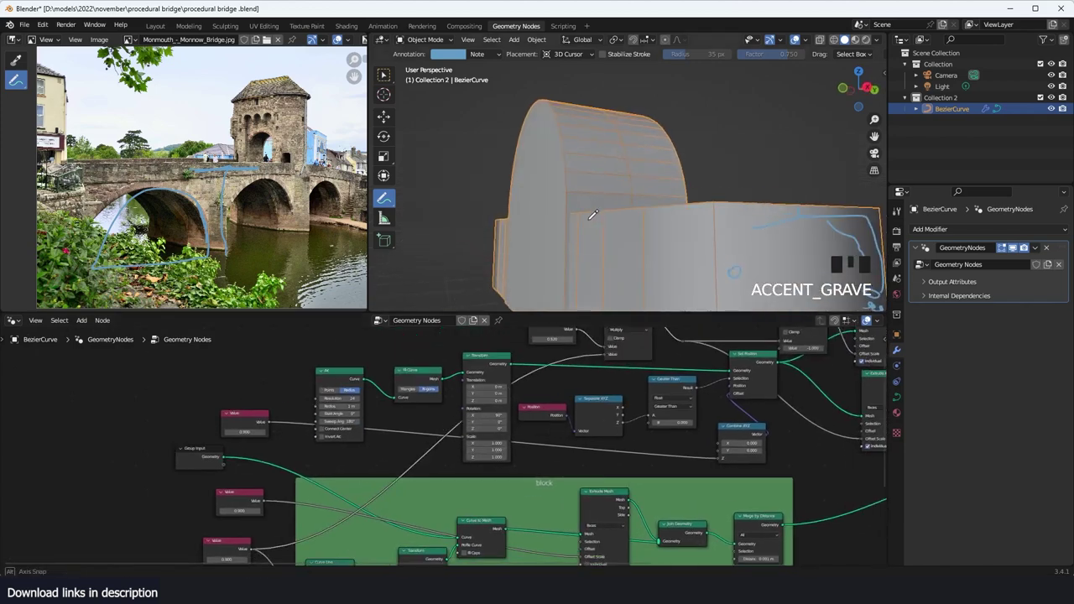
# Step: Increase the shared Value node to widen the block and the arch together
pyautogui.moveTo(252, 538); pyautogui.dragTo(310, 498, button='middle')
pyautogui.moveTo(293, 519); pyautogui.dragTo(352, 520)
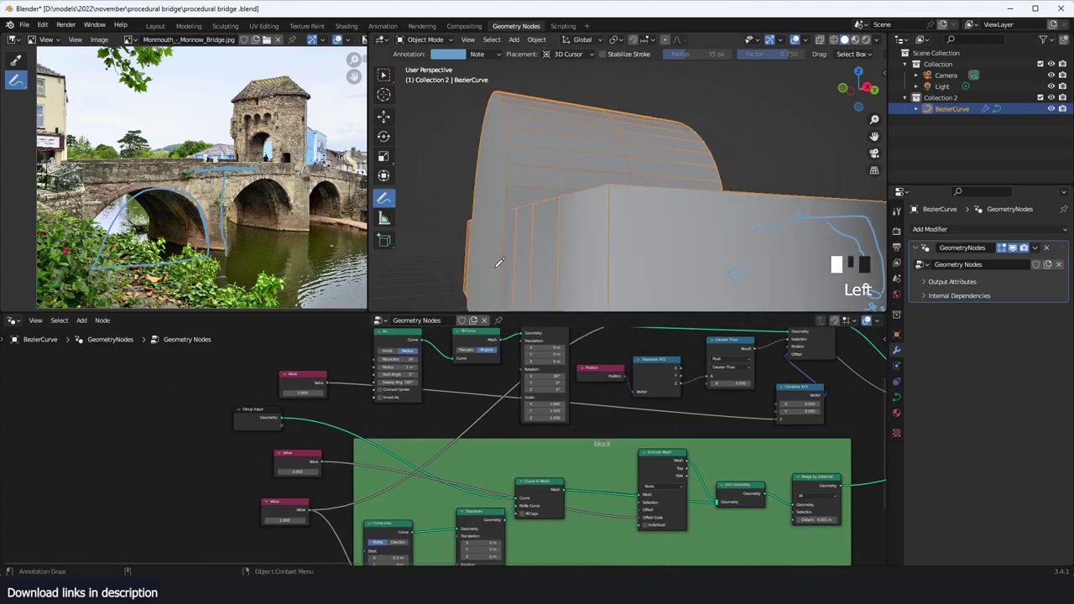
pyautogui.press('`')
pyautogui.press('`')
pyautogui.press('`')
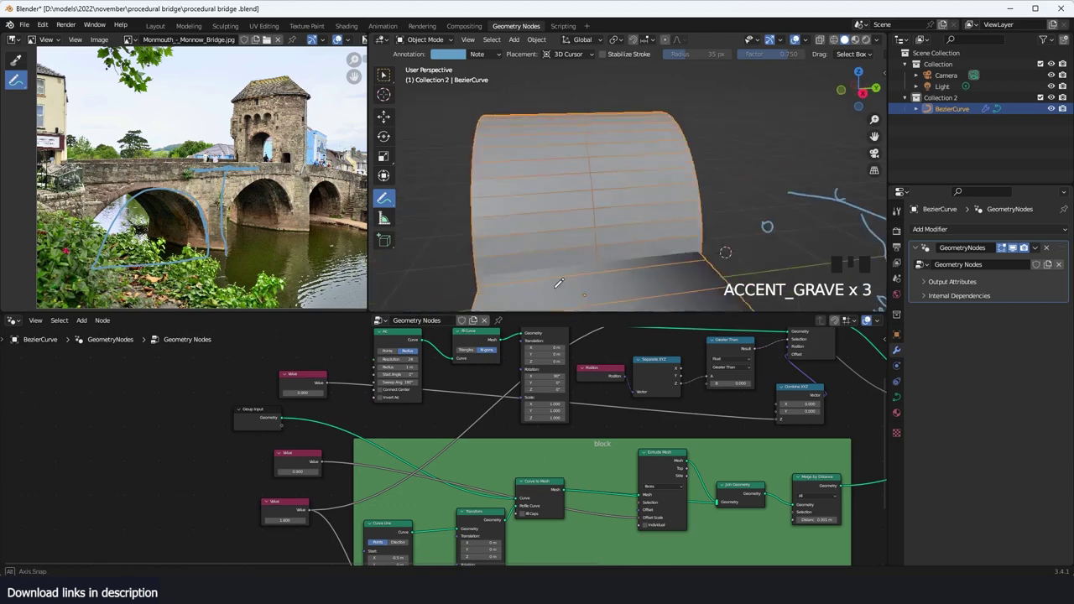
pyautogui.press('`')
pyautogui.press('`')
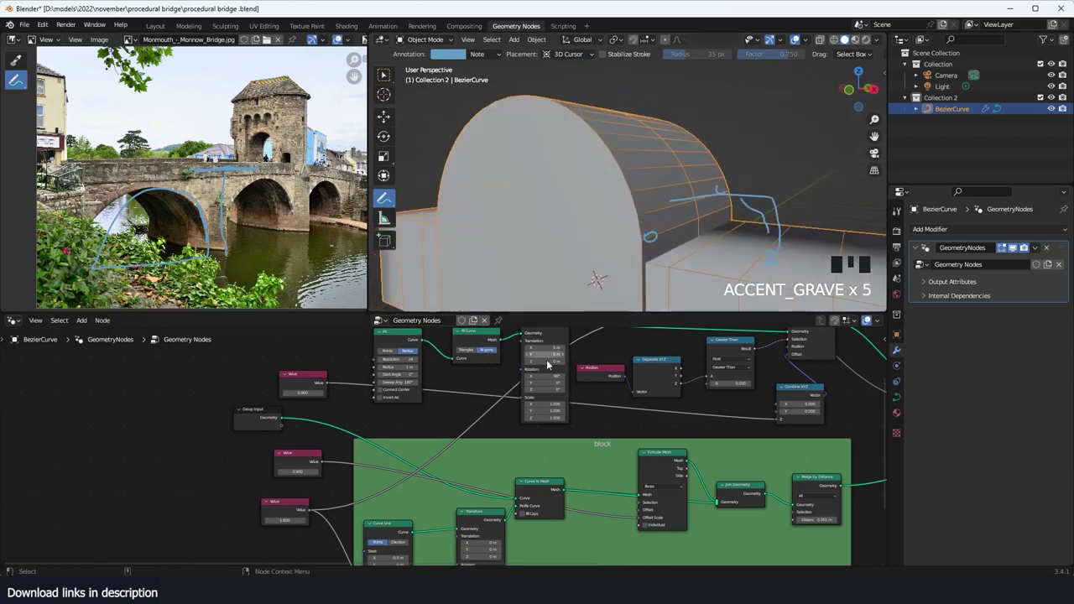
# Step: Examine how the arch's side faces line up with the widened block, comparing with the arch extrusion nodes and the reference photo
pyautogui.scroll(3, 565, 417)
pyautogui.moveTo(565, 415); pyautogui.dragTo(534, 434, button='middle')
pyautogui.moveTo(583, 383); pyautogui.dragTo(483, 454, button='middle')
pyautogui.scroll(4, 466, 408)
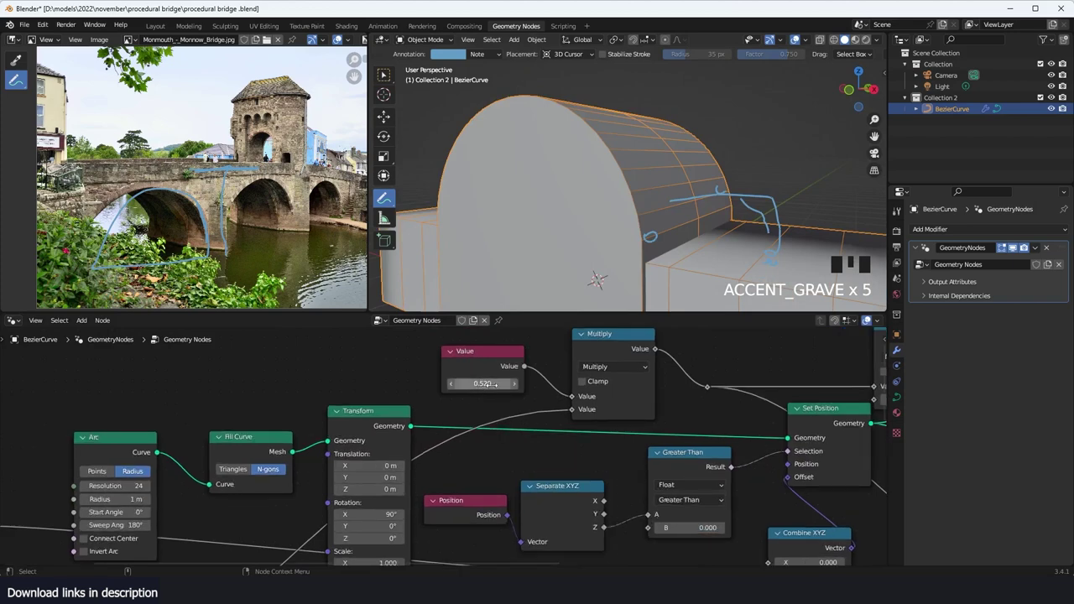
pyautogui.press('`')
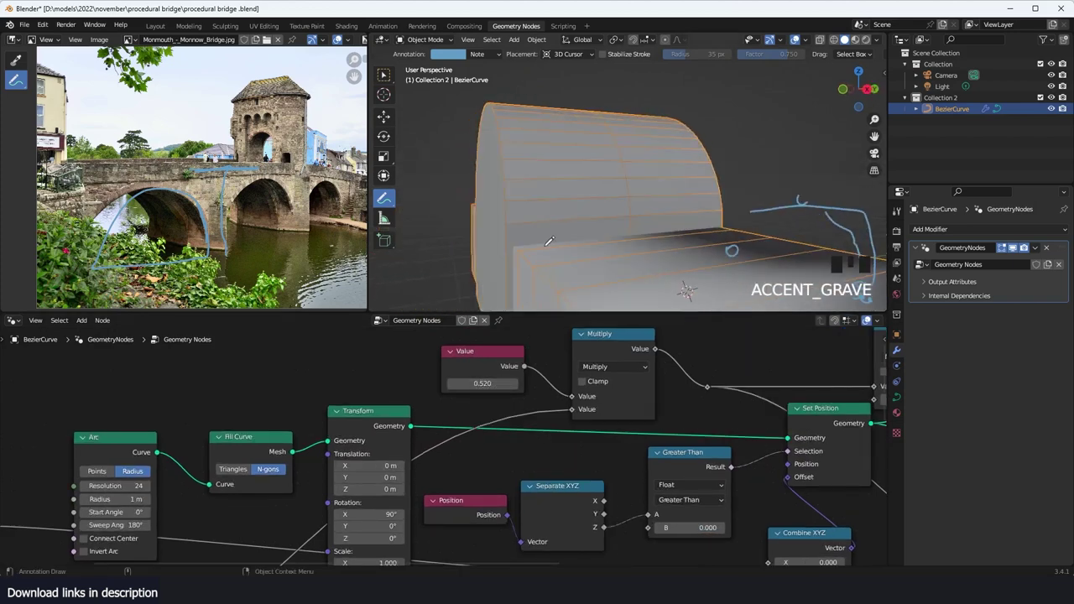
pyautogui.press('`')
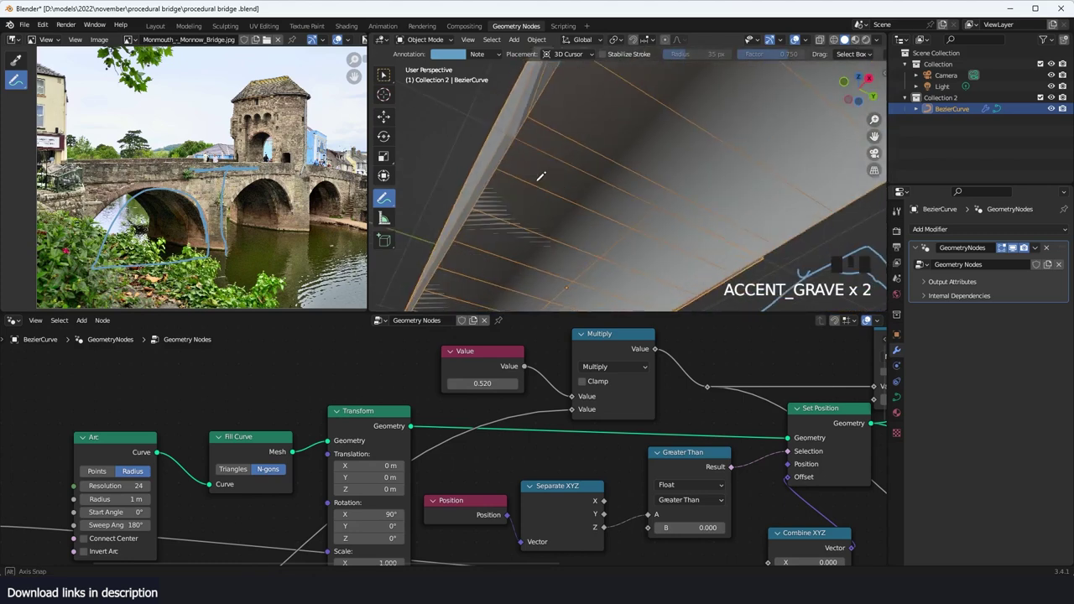
pyautogui.press('`')
pyautogui.press('`')
pyautogui.press('`')
pyautogui.press('`')
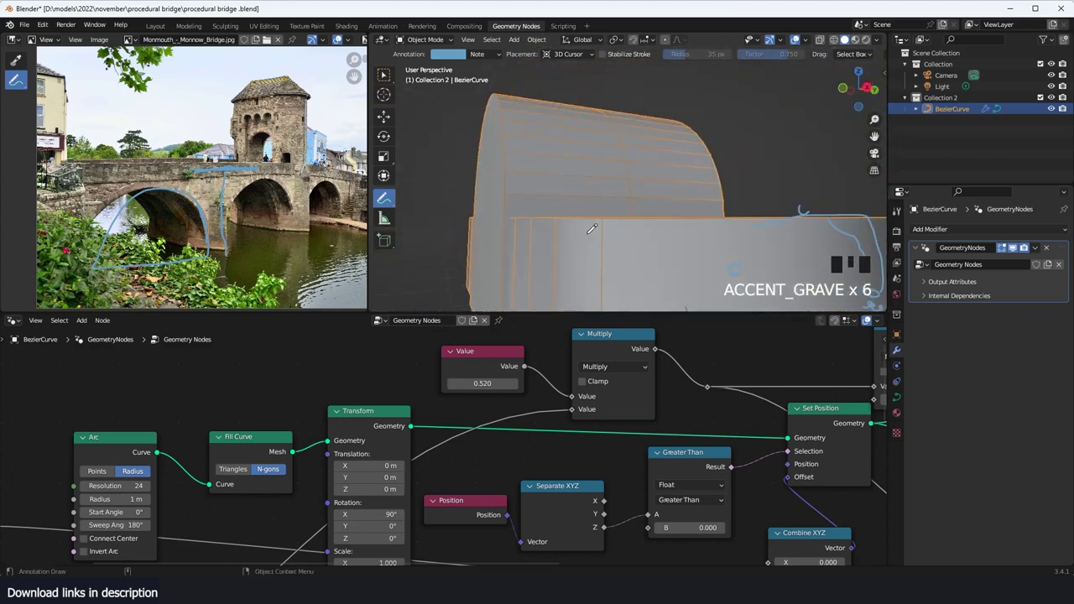
pyautogui.press('`')
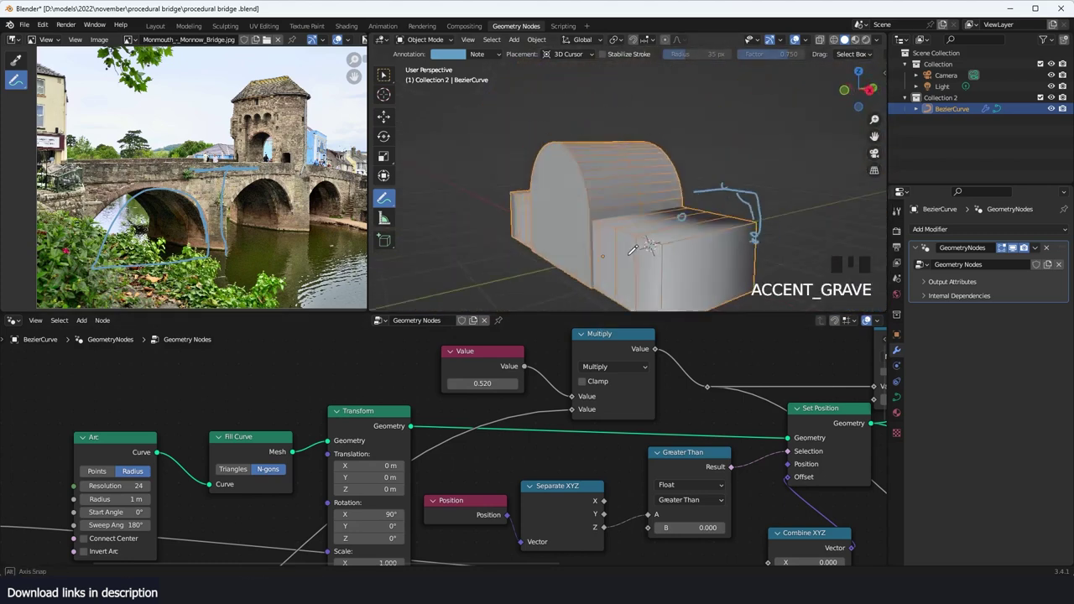
pyautogui.press('`')
pyautogui.scroll(-1, 643, 360)
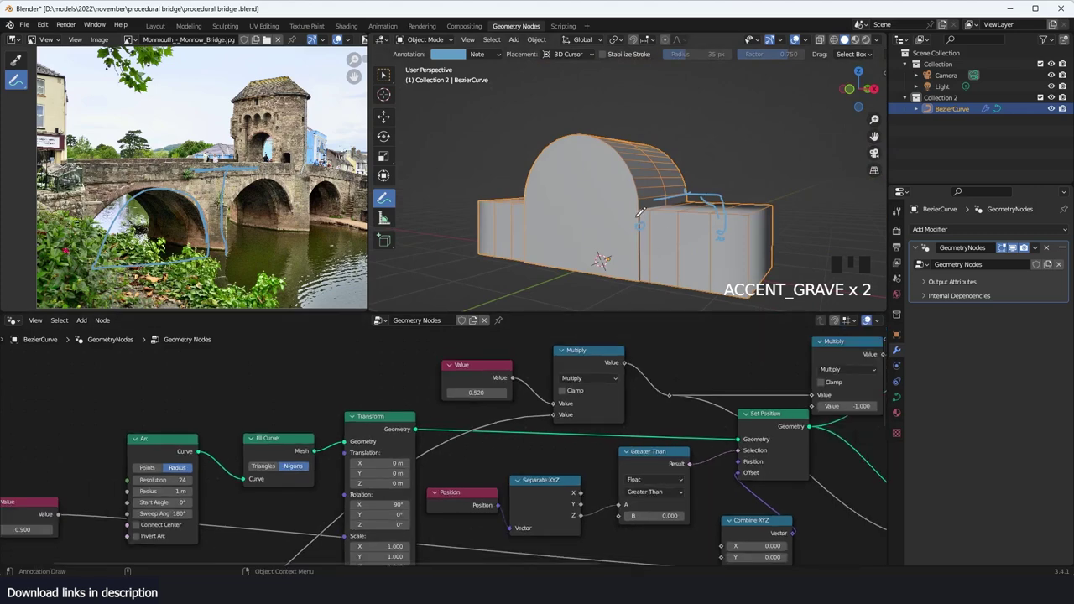
pyautogui.scroll(-3, 632, 393)
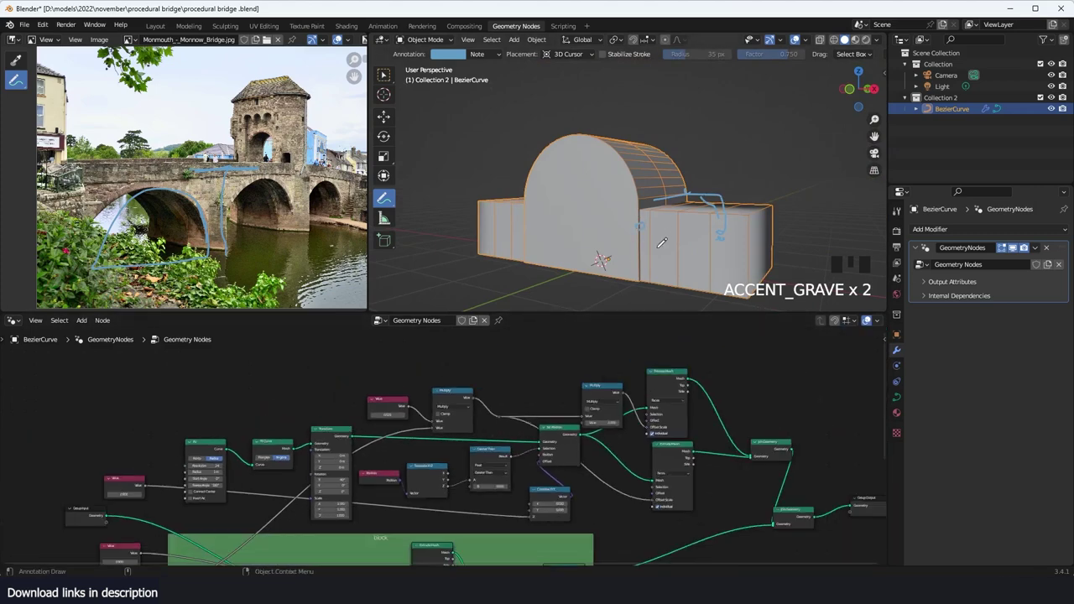
pyautogui.scroll(3, 177, 174)
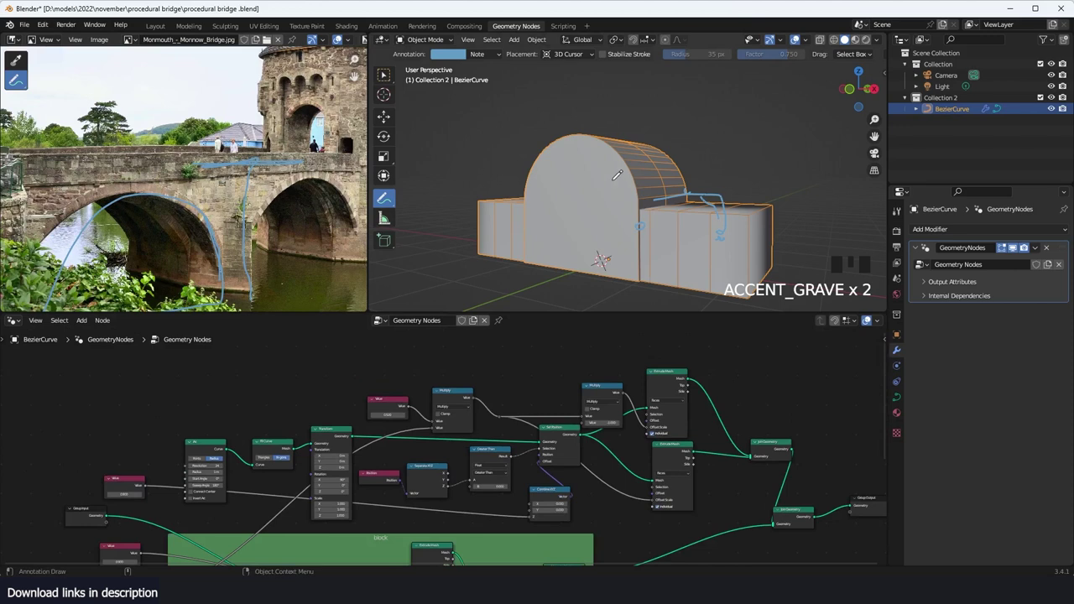
# Step: Insert a Transform node between the arch's Join Geometry node and the final Join Geometry node
pyautogui.moveTo(617, 175); pyautogui.dragTo(679, 157, button='middle')
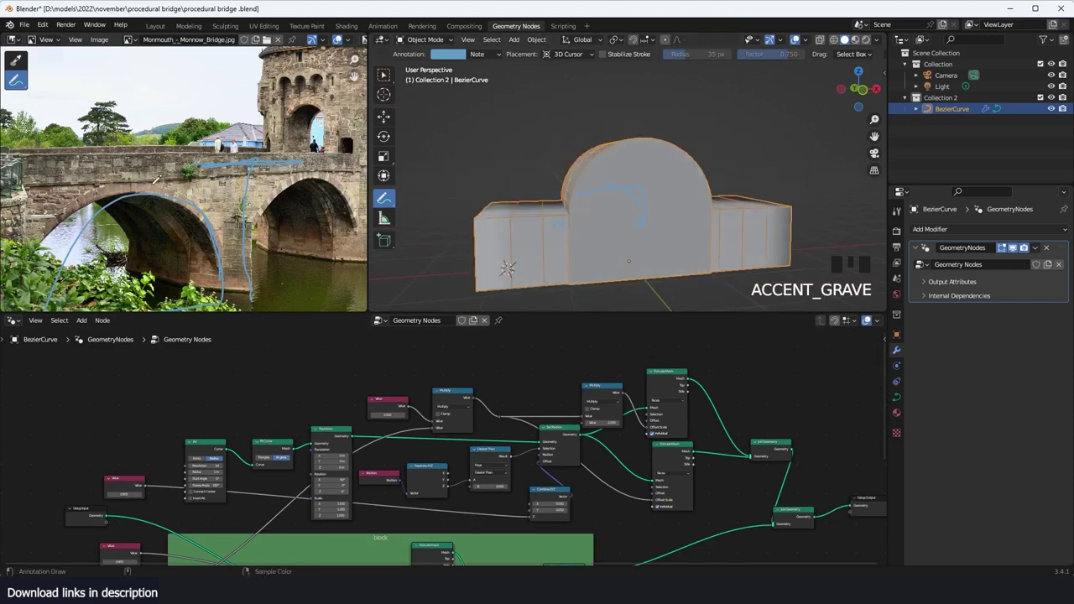
pyautogui.scroll(2, 651, 267)
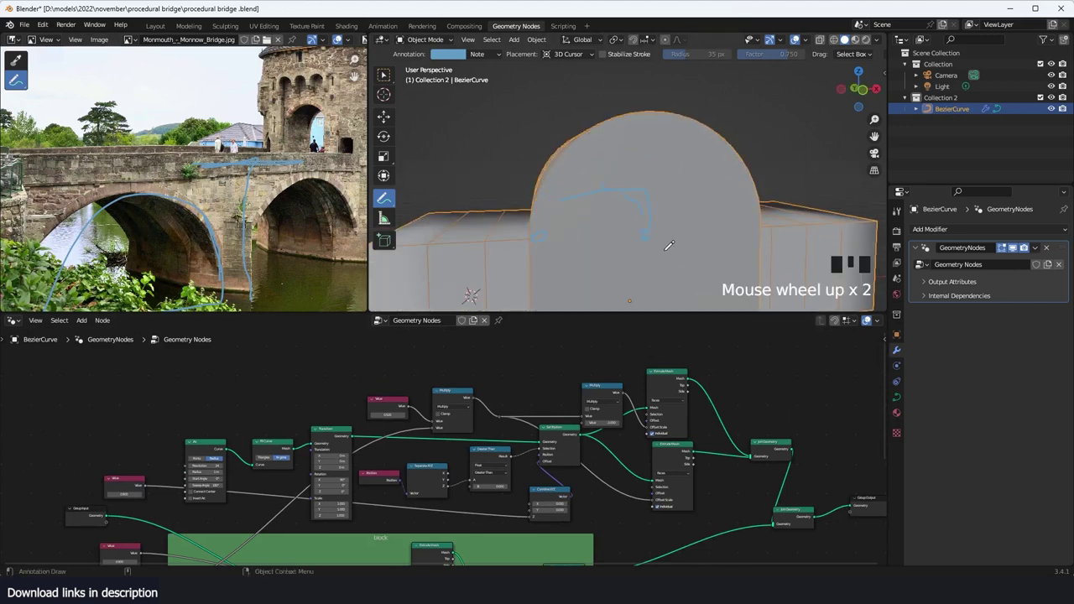
pyautogui.scroll(-1, 642, 242)
pyautogui.moveTo(731, 475); pyautogui.dragTo(588, 407, button='middle')
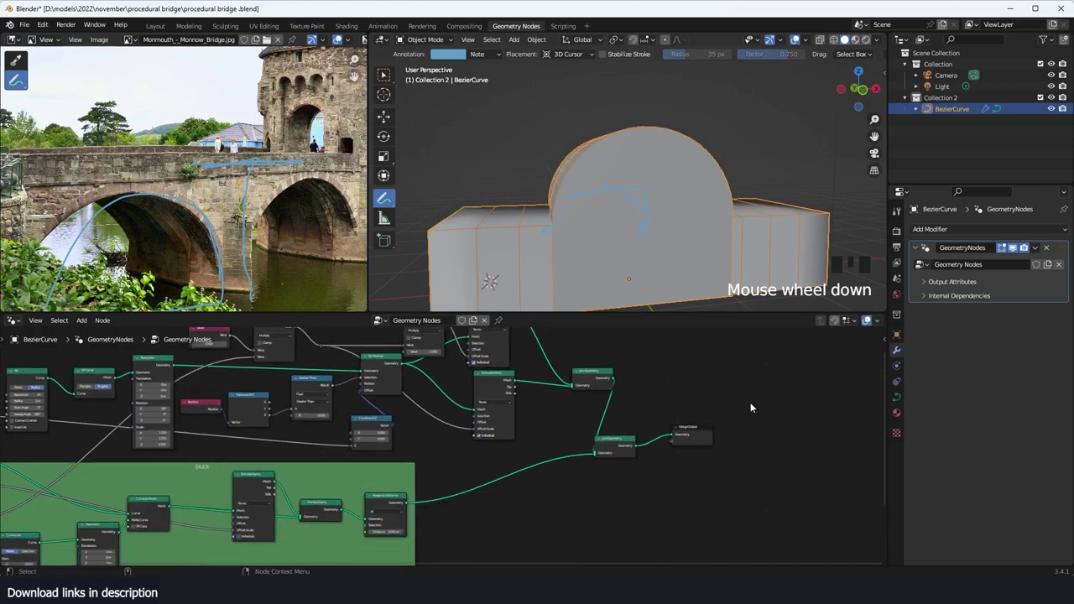
pyautogui.moveTo(747, 412); pyautogui.dragTo(798, 438)
pyautogui.scroll(4, 582, 366)
pyautogui.click(588, 371)
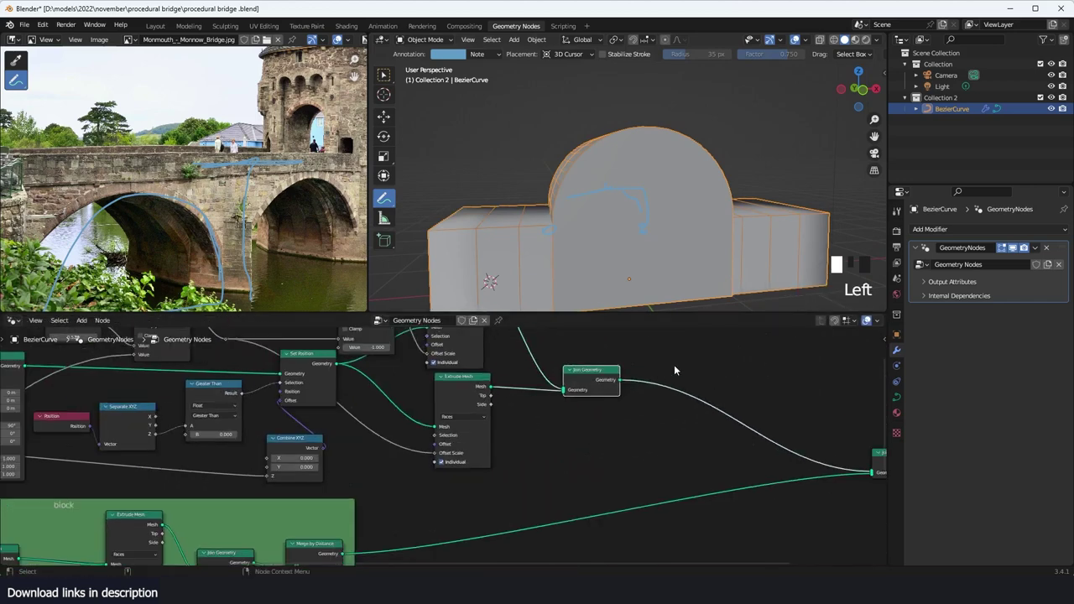
pyautogui.hotkey('shift', 'a')
pyautogui.click(643, 313)
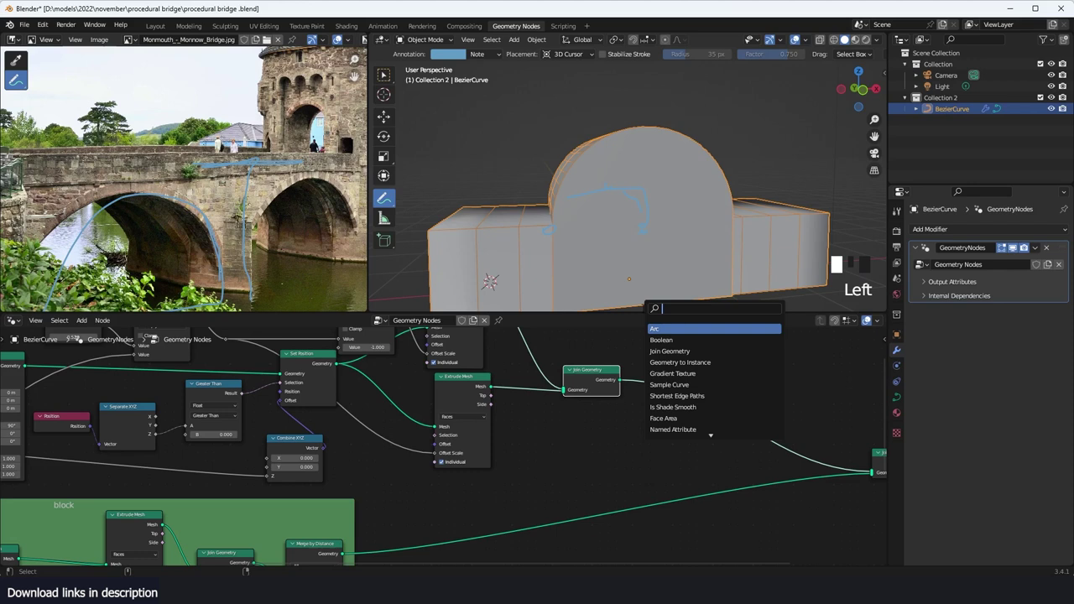
pyautogui.write('tran')
pyautogui.press('Return')
pyautogui.click(672, 432)
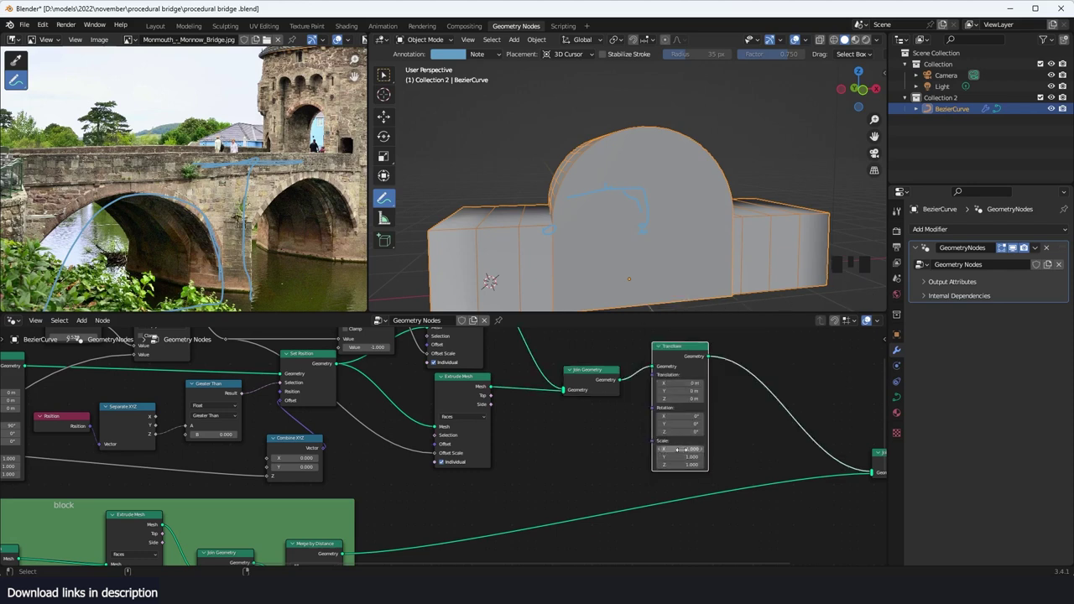
# Step: Shrink the arch by setting all three scale values of the new Transform node to 0.5
pyautogui.moveTo(681, 449); pyautogui.dragTo(642, 463)
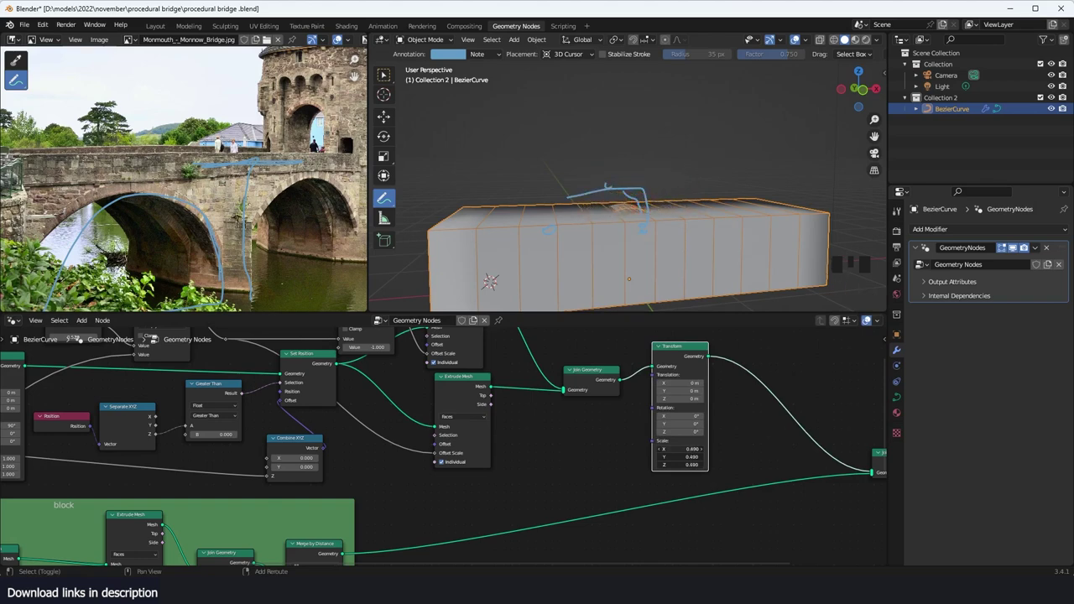
pyautogui.keyDown('shift'); pyautogui.moveTo(680, 450); pyautogui.dragTo(688, 450); pyautogui.keyUp('shift')
pyautogui.press('z')
pyautogui.click(598, 270)
pyautogui.press('KP_7')
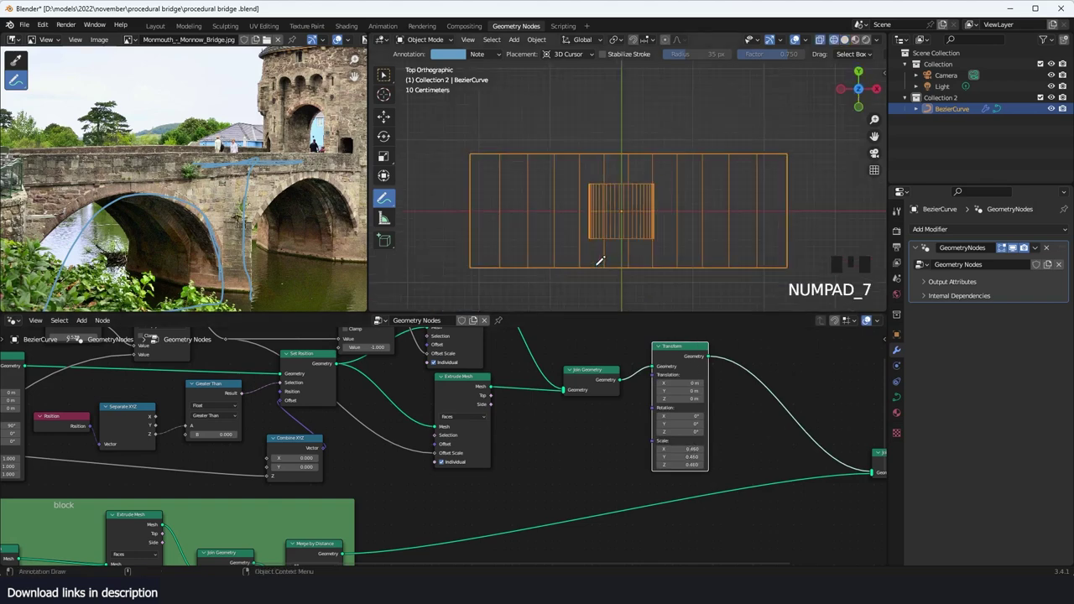
pyautogui.scroll(1, 718, 449)
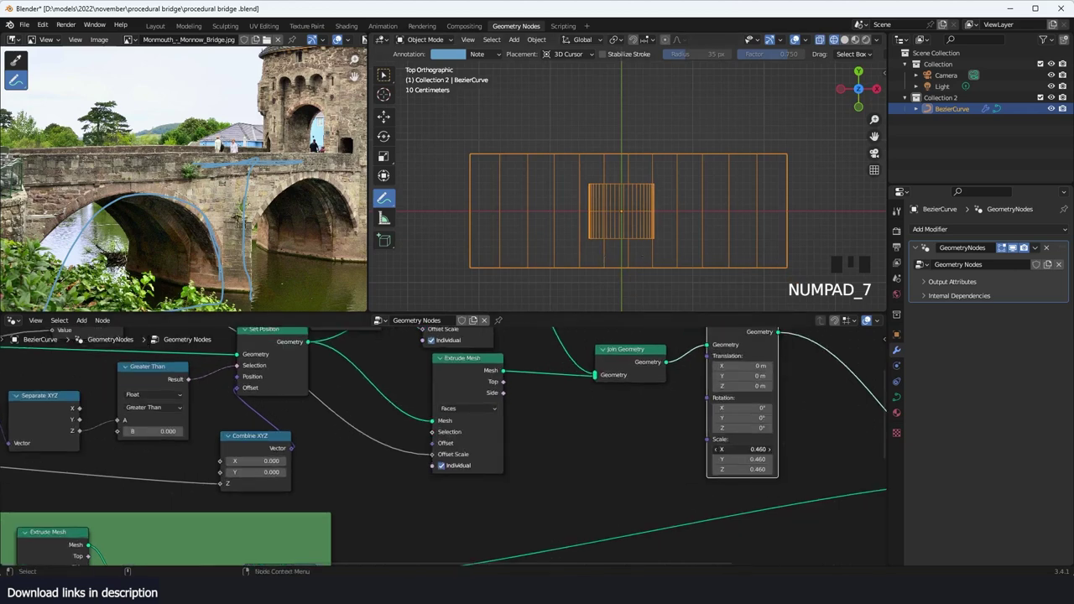
pyautogui.press('Return')
# Step: Compare the arch with the block in front wireframe view and set the Transform node's uniform scale to 0.42
pyautogui.scroll(-3, 657, 225)
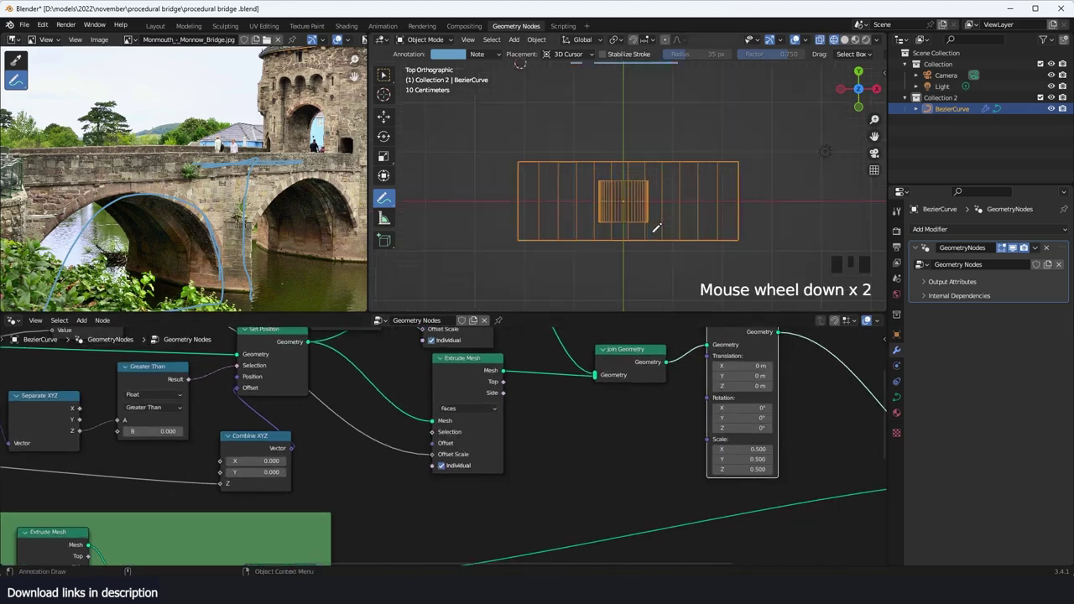
pyautogui.moveTo(657, 226); pyautogui.dragTo(693, 135, button='middle')
pyautogui.press('`')
pyautogui.press('KP_1')
pyautogui.scroll(5, 693, 135)
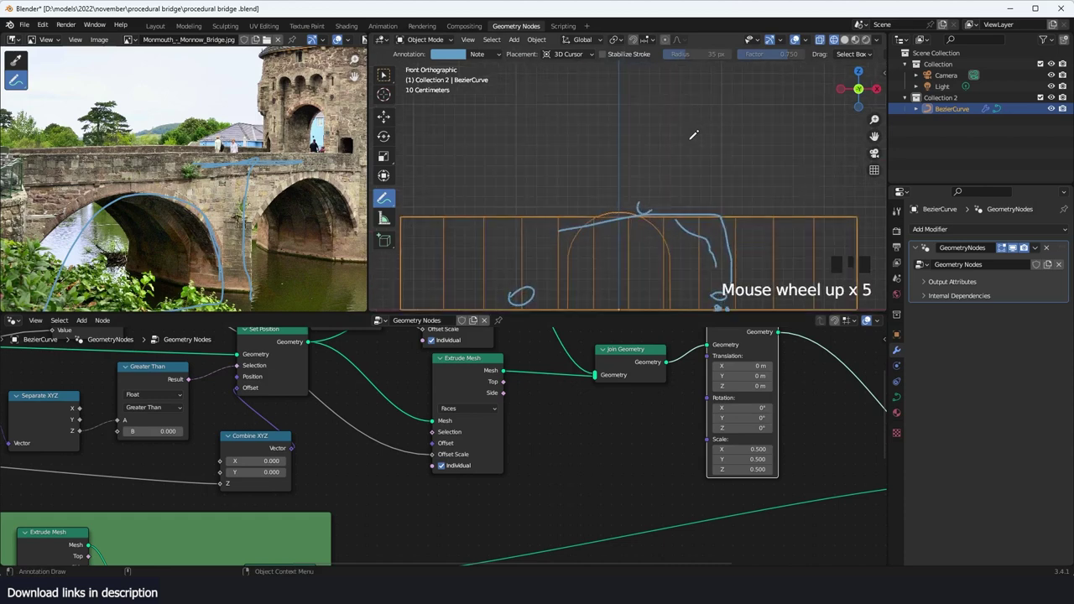
pyautogui.keyDown('shift'); pyautogui.moveTo(674, 206); pyautogui.dragTo(708, 83, button='middle'); pyautogui.keyUp('shift')
pyautogui.scroll(2, 697, 104)
pyautogui.keyDown('shift'); pyautogui.moveTo(678, 125); pyautogui.dragTo(671, 137, button='middle'); pyautogui.keyUp('shift')
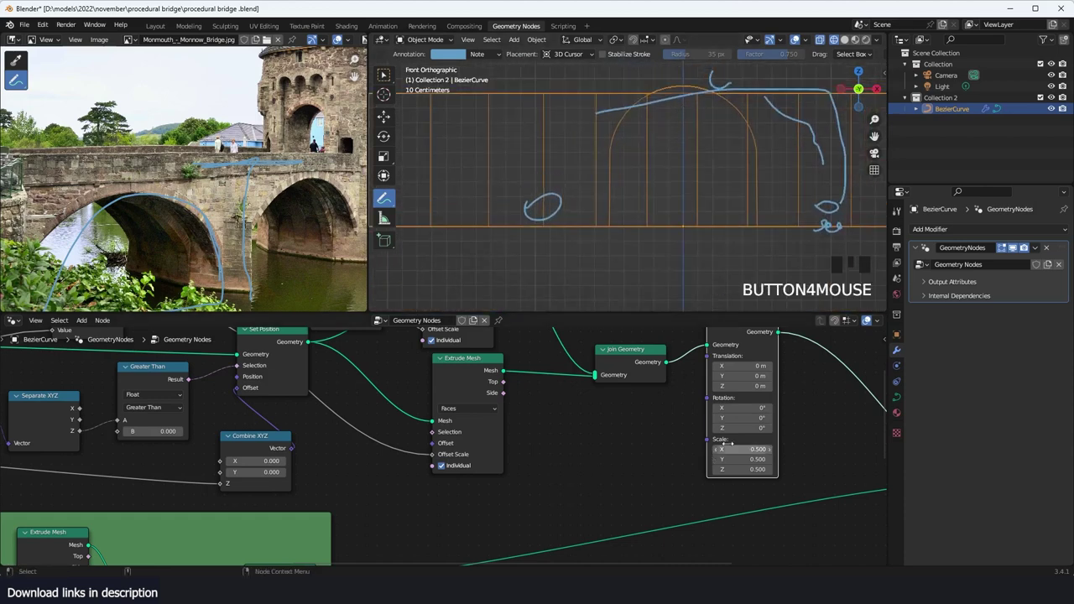
pyautogui.moveTo(751, 449); pyautogui.dragTo(742, 449)
pyautogui.hotkey('ctrl', 'z')
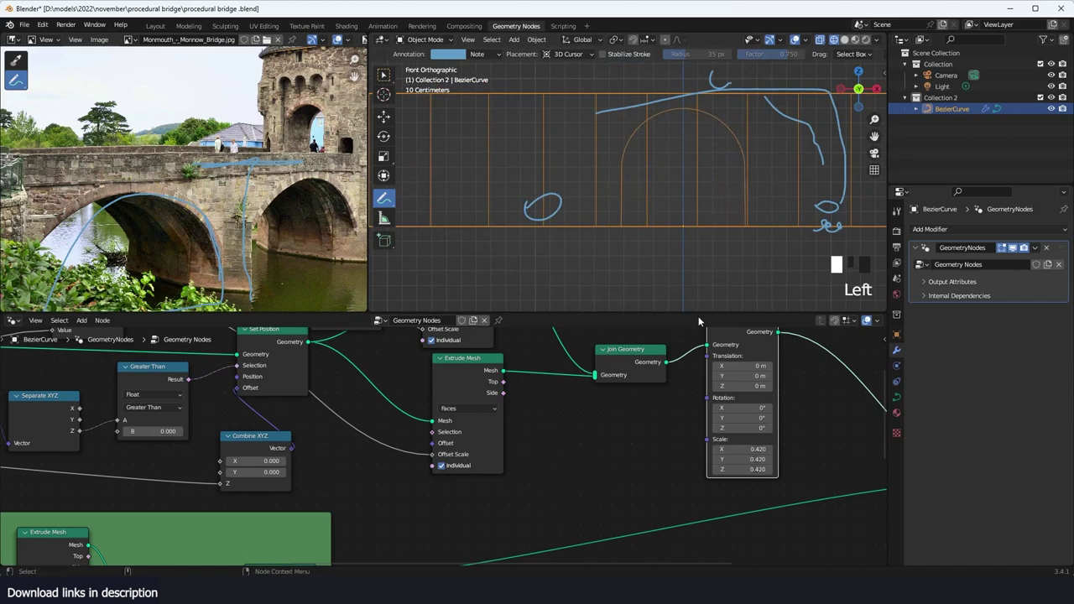
# Step: Increase the Value node feeding the arch's width Multiply node to 1.46 so the arch extends through both block sides
pyautogui.scroll(-6, 503, 420)
pyautogui.press('`')
pyautogui.moveTo(678, 176); pyautogui.dragTo(779, 231, button='middle')
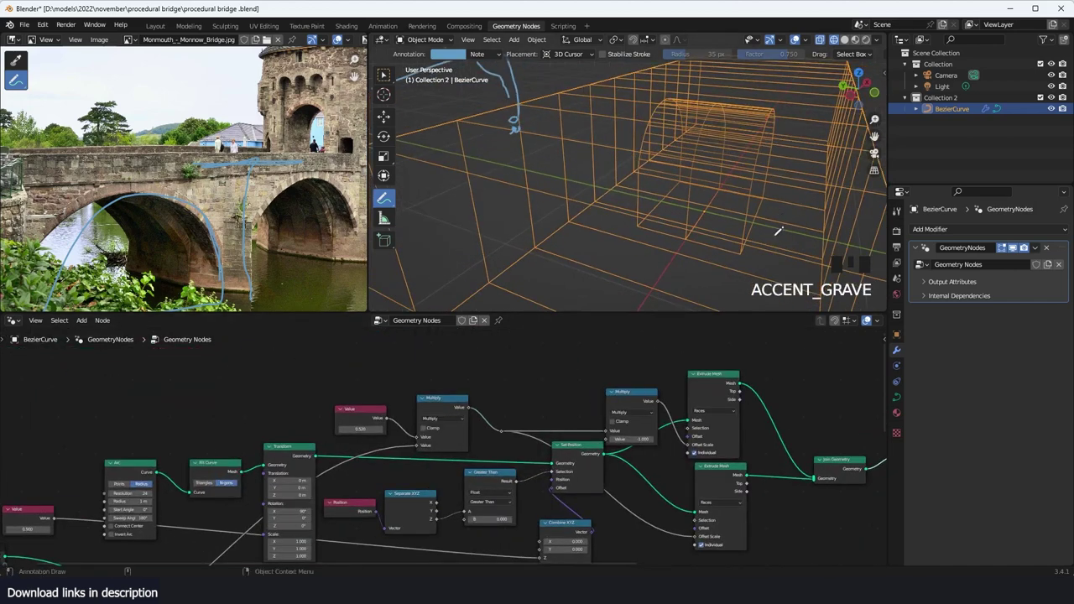
pyautogui.keyDown('shift'); pyautogui.moveTo(364, 429); pyautogui.dragTo(436, 429); pyautogui.keyUp('shift')
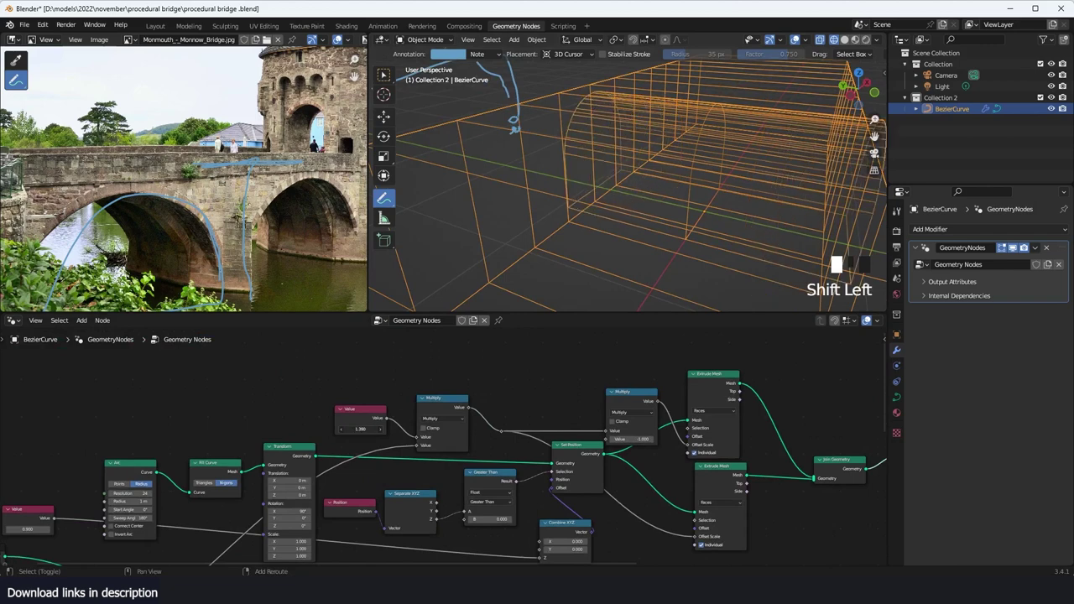
pyautogui.scroll(-2, 592, 189)
pyautogui.press('`')
pyautogui.moveTo(592, 190); pyautogui.dragTo(529, 176, button='middle')
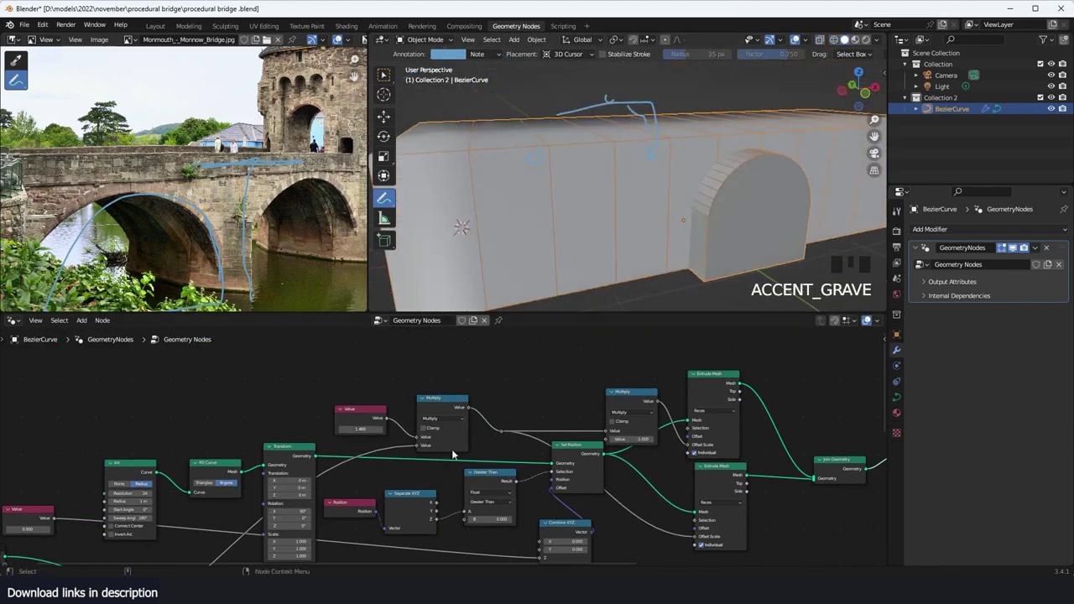
# Step: Set the shared block-width Value node to 1.2 and check the underside of the block and arch
pyautogui.scroll(-2, 460, 449)
pyautogui.moveTo(467, 451); pyautogui.dragTo(609, 378, button='middle')
pyautogui.moveTo(415, 445); pyautogui.dragTo(554, 398, button='middle')
pyautogui.scroll(8, 535, 434)
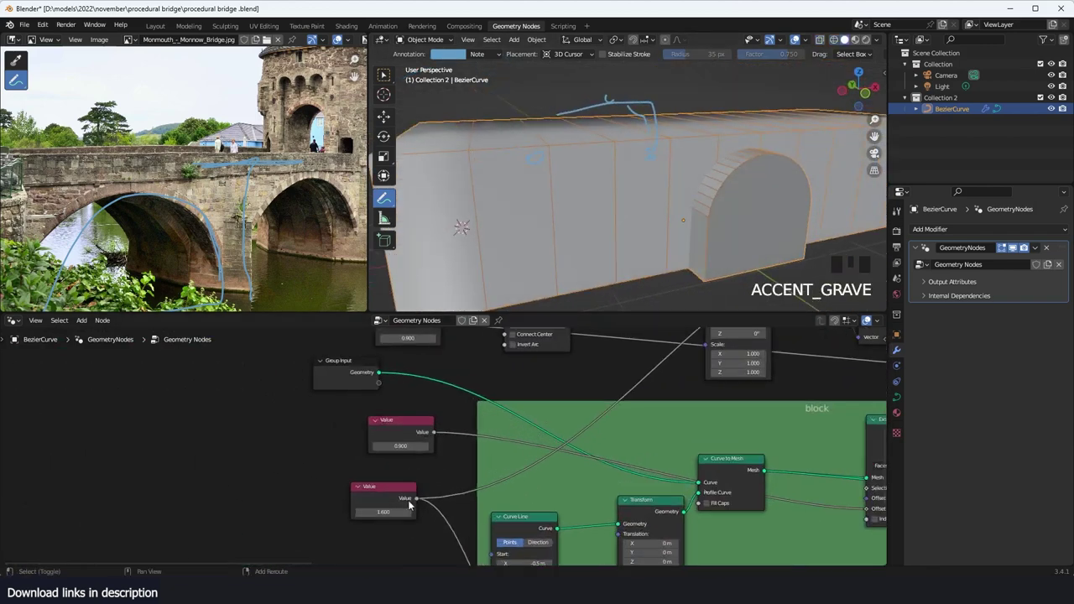
pyautogui.moveTo(383, 511); pyautogui.dragTo(352, 511)
pyautogui.moveTo(626, 307); pyautogui.dragTo(562, 197, button='middle')
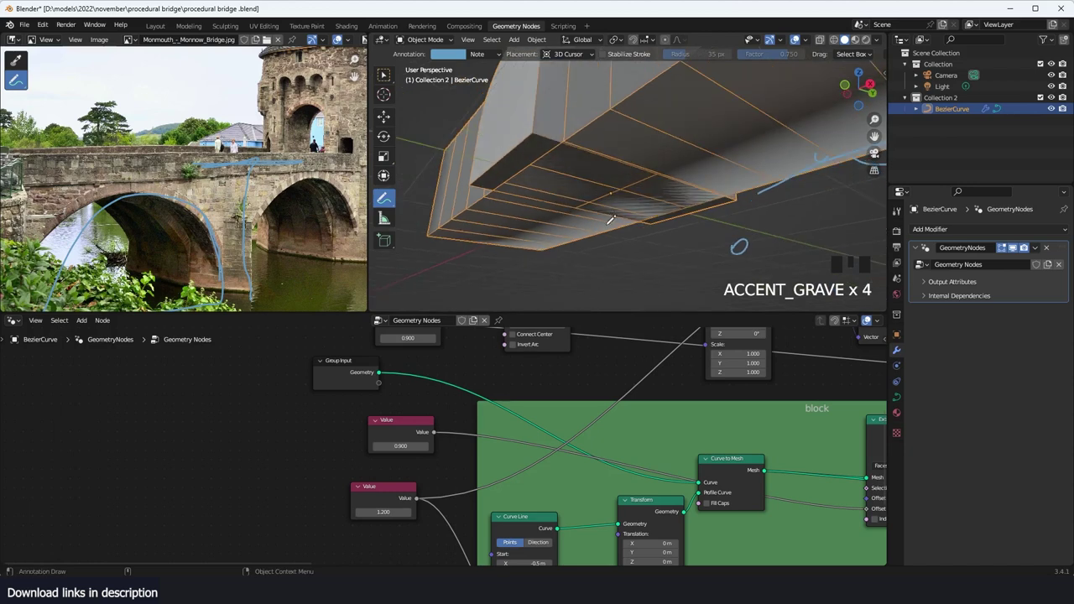
# Step: Lower the arch slightly below the block by setting the new Transform node's Z translation to -0.03 m
pyautogui.scroll(-2, 771, 400)
pyautogui.moveTo(879, 408); pyautogui.dragTo(540, 461, button='middle')
pyautogui.scroll(-2, 674, 432)
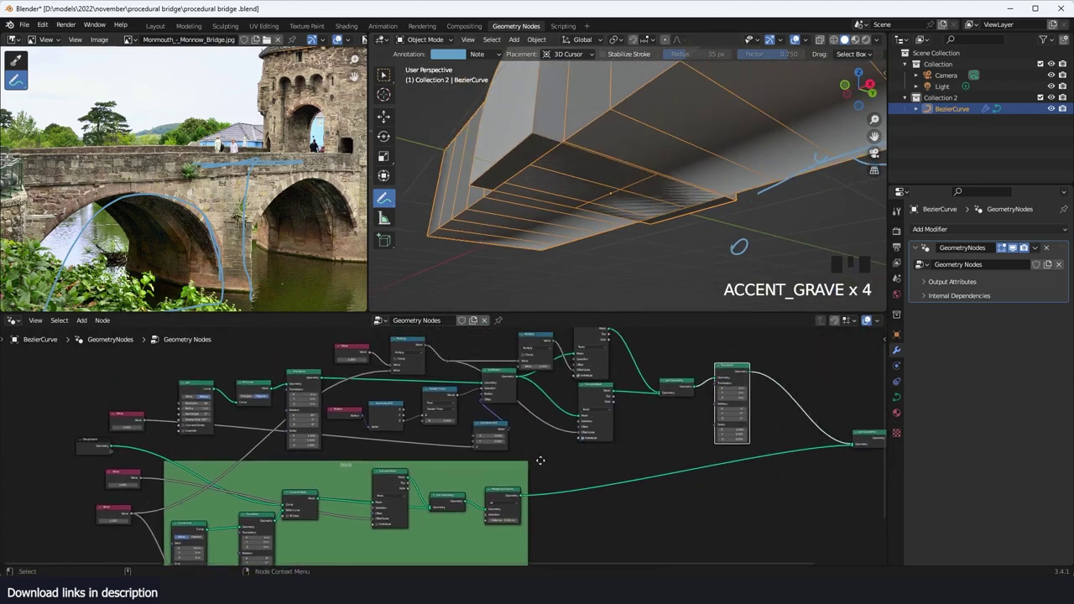
pyautogui.scroll(2, 650, 438)
pyautogui.scroll(1, 651, 437)
pyautogui.moveTo(652, 437); pyautogui.dragTo(449, 425, button='middle')
pyautogui.scroll(3, 688, 356)
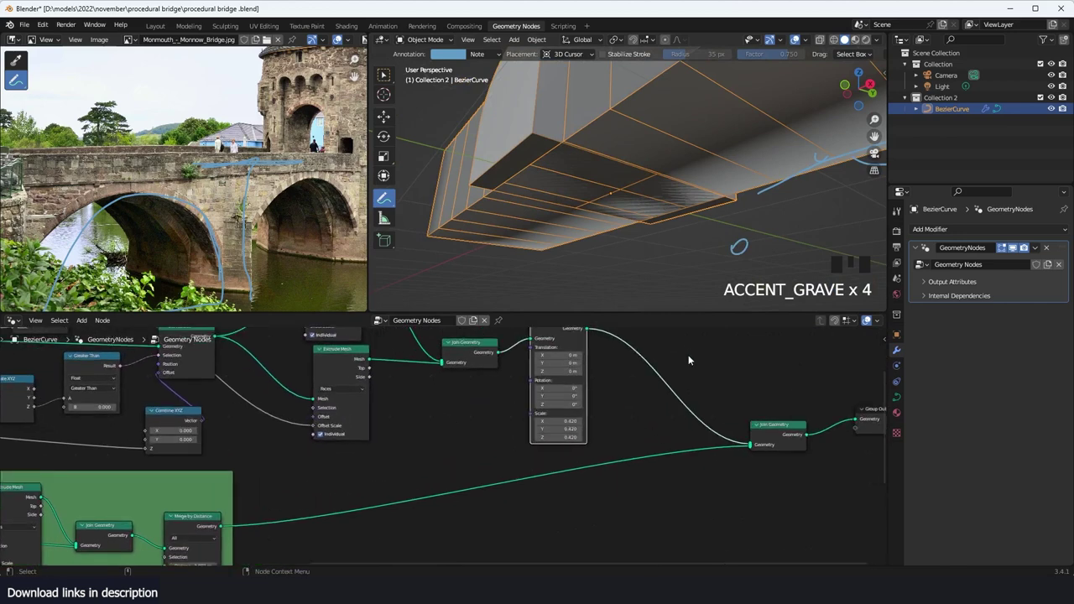
pyautogui.scroll(2, 612, 434)
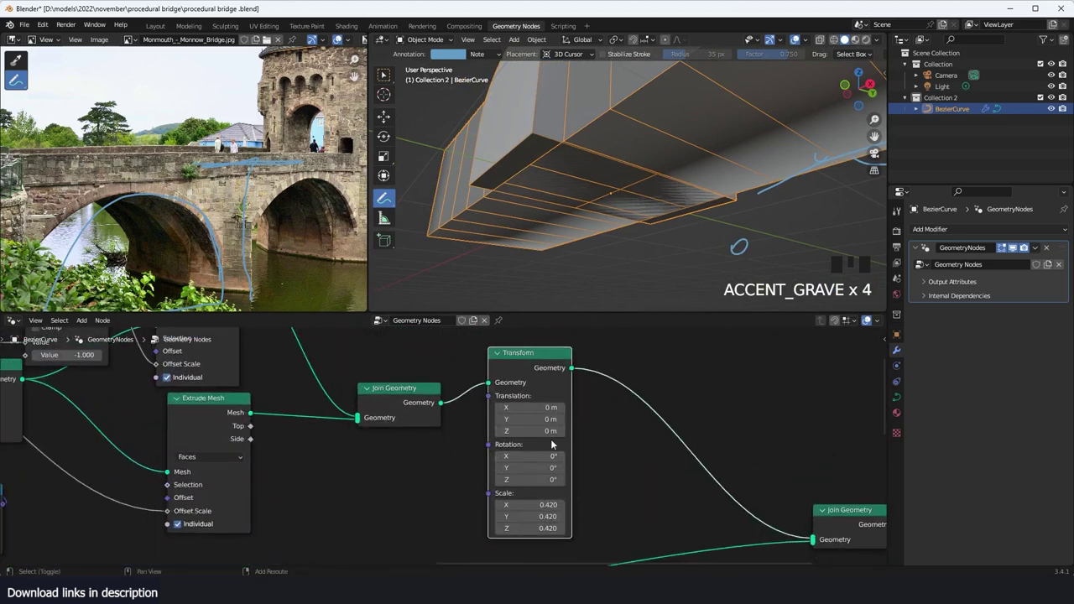
pyautogui.keyDown('shift'); pyautogui.moveTo(529, 432); pyautogui.dragTo(506, 431); pyautogui.keyUp('shift')
pyautogui.moveTo(736, 144); pyautogui.dragTo(632, 48, button='middle')
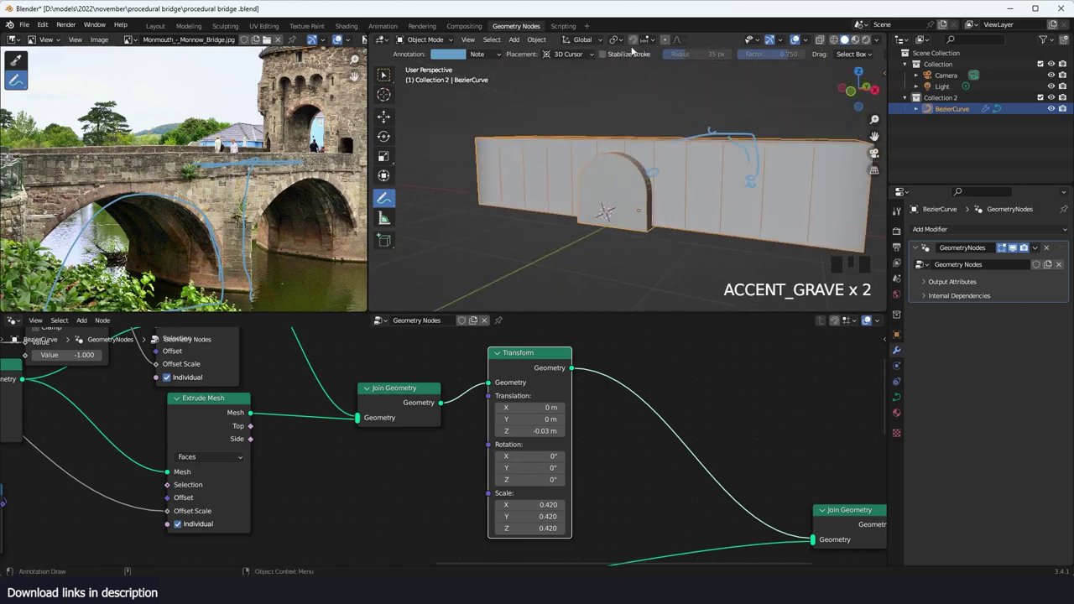
pyautogui.press('`')
pyautogui.press('`')
pyautogui.scroll(-4, 530, 392)
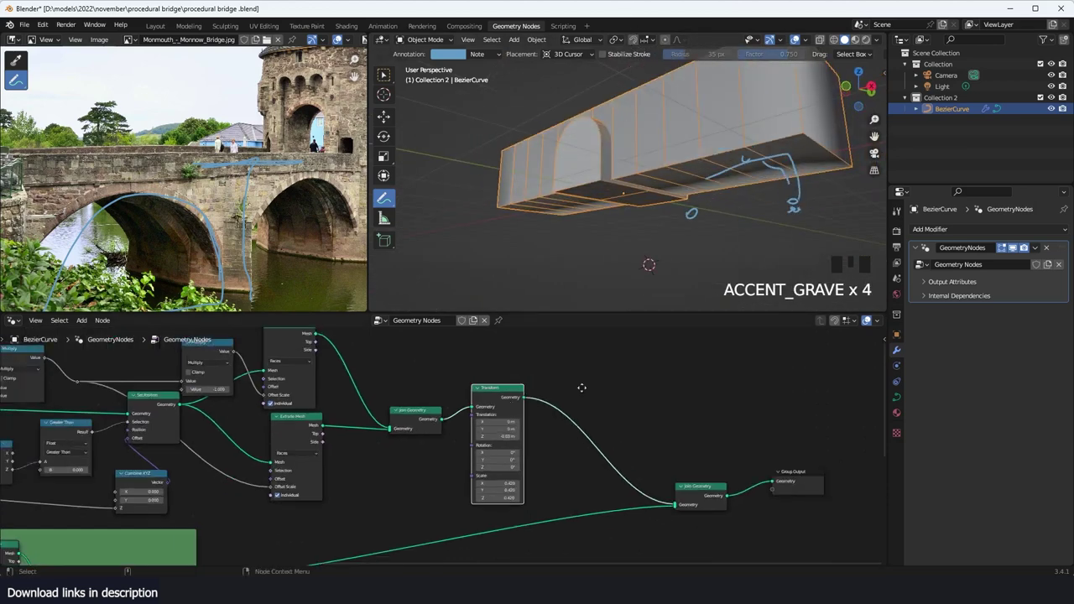
# Step: Set the shared block-width Value node to 1.3
pyautogui.moveTo(531, 393); pyautogui.dragTo(806, 333, button='middle')
pyautogui.scroll(-5, 378, 458)
pyautogui.moveTo(378, 458); pyautogui.dragTo(583, 412, button='middle')
pyautogui.scroll(5, 462, 445)
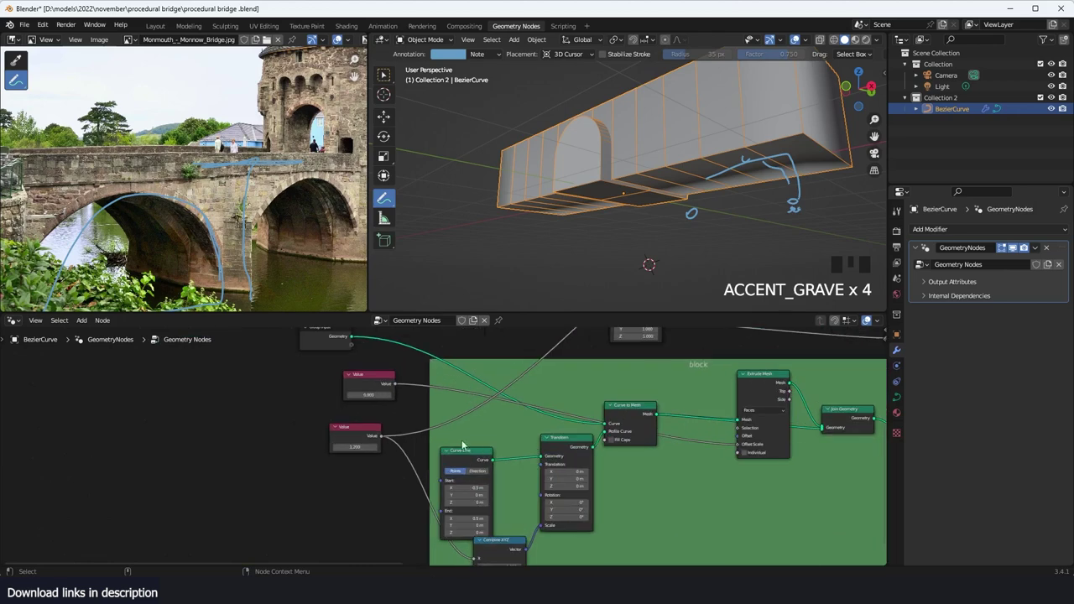
pyautogui.moveTo(355, 447)
pyautogui.mouseDown()
pyautogui.moveTo(411, 448)
pyautogui.moveTo(315, 447)
pyautogui.moveTo(427, 447)
pyautogui.moveTo(319, 447)
pyautogui.moveTo(369, 447)
pyautogui.mouseUp()
# Step: Try raising the block-height Value node, including to 1.4, and undo the changes
pyautogui.moveTo(446, 396); pyautogui.dragTo(443, 454, button='middle')
pyautogui.scroll(3, 443, 454)
pyautogui.moveTo(349, 453); pyautogui.dragTo(387, 453)
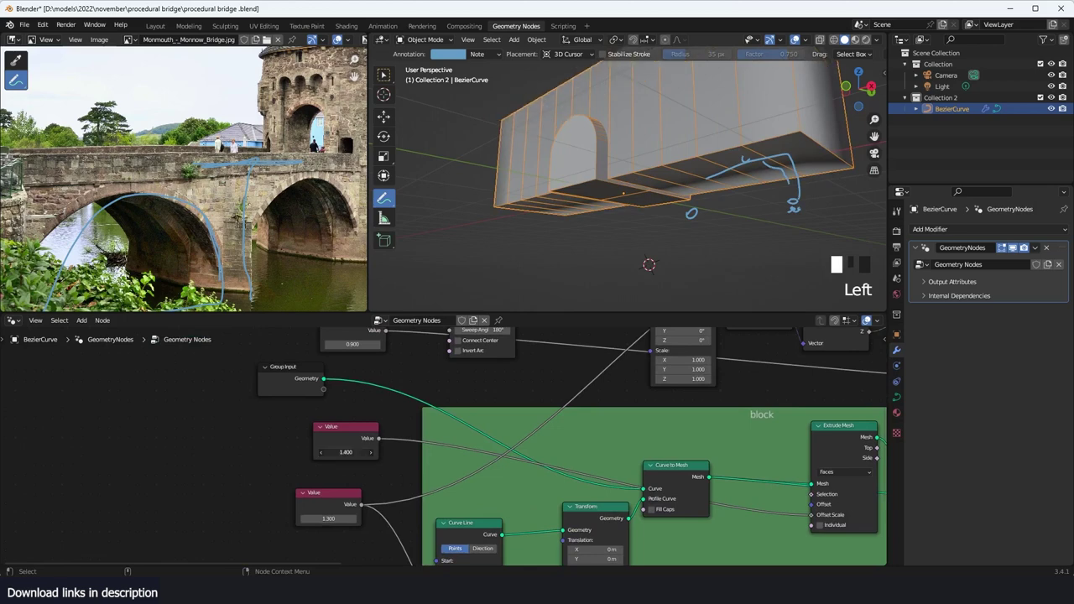
pyautogui.hotkey('ctrl', 'z')
pyautogui.moveTo(544, 386); pyautogui.dragTo(444, 451, button='middle')
pyautogui.scroll(-3, 445, 452)
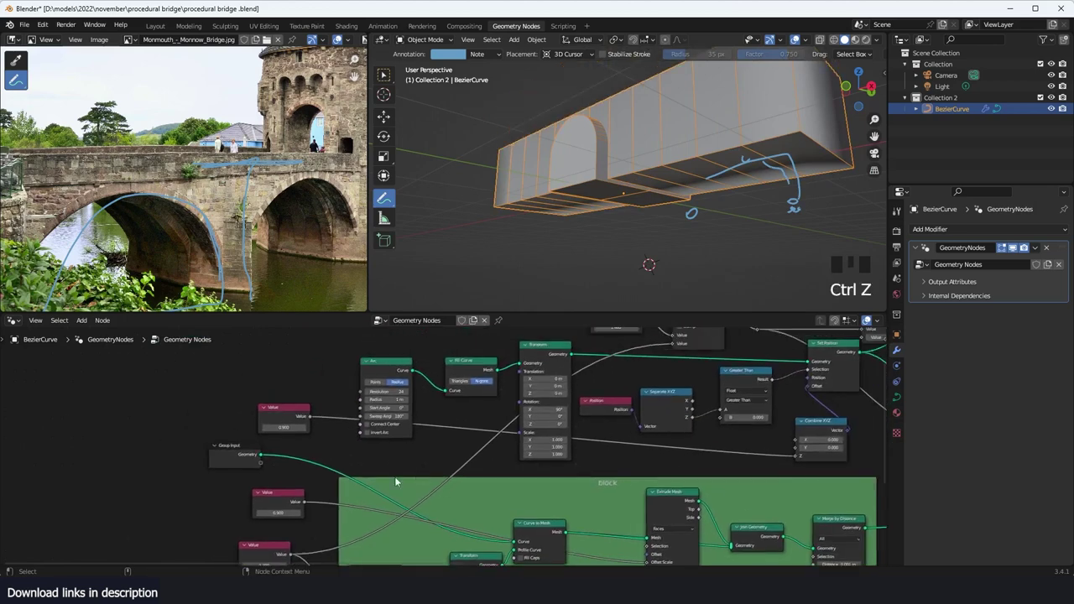
pyautogui.keyDown('shift'); pyautogui.moveTo(288, 512); pyautogui.dragTo(348, 513); pyautogui.keyUp('shift')
pyautogui.hotkey('ctrl', 'z')
# Step: Examine the arch's node chain from its own Value node to Combine XYZ and Set Position to see what controls its height
pyautogui.moveTo(524, 403); pyautogui.dragTo(466, 421, button='middle')
pyautogui.scroll(3, 527, 434)
pyautogui.moveTo(611, 411); pyautogui.dragTo(440, 441, button='middle')
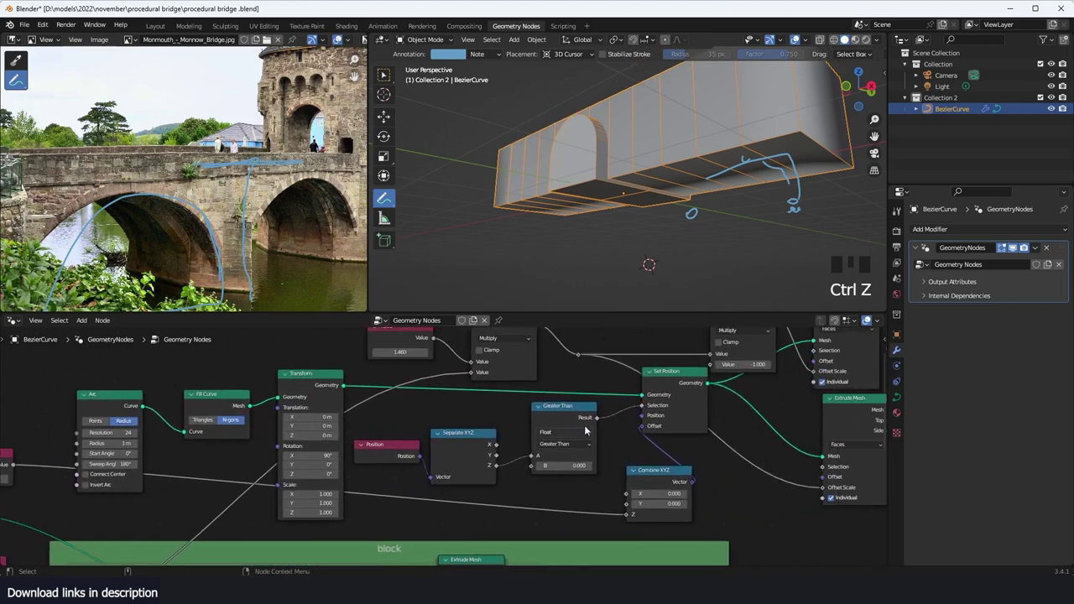
pyautogui.scroll(-1, 609, 423)
pyautogui.moveTo(592, 426); pyautogui.dragTo(635, 421, button='middle')
pyautogui.moveTo(530, 400); pyautogui.dragTo(569, 428, button='middle')
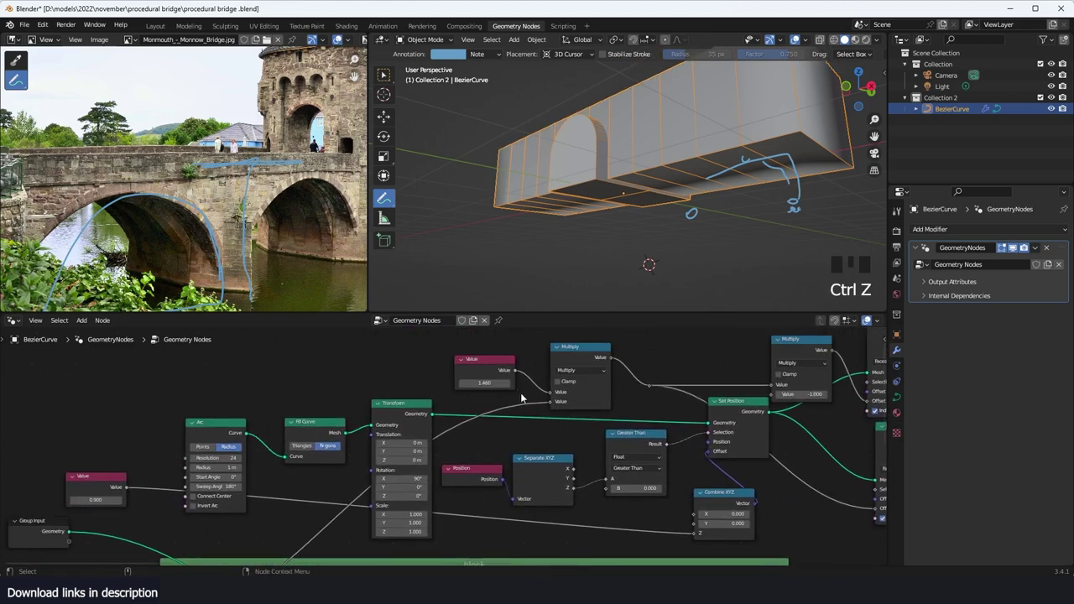
pyautogui.moveTo(726, 458); pyautogui.dragTo(609, 442, button='middle')
pyautogui.moveTo(681, 415); pyautogui.dragTo(670, 436, button='middle')
pyautogui.moveTo(629, 432); pyautogui.dragTo(638, 437)
pyautogui.moveTo(381, 489); pyautogui.dragTo(578, 453, button='middle')
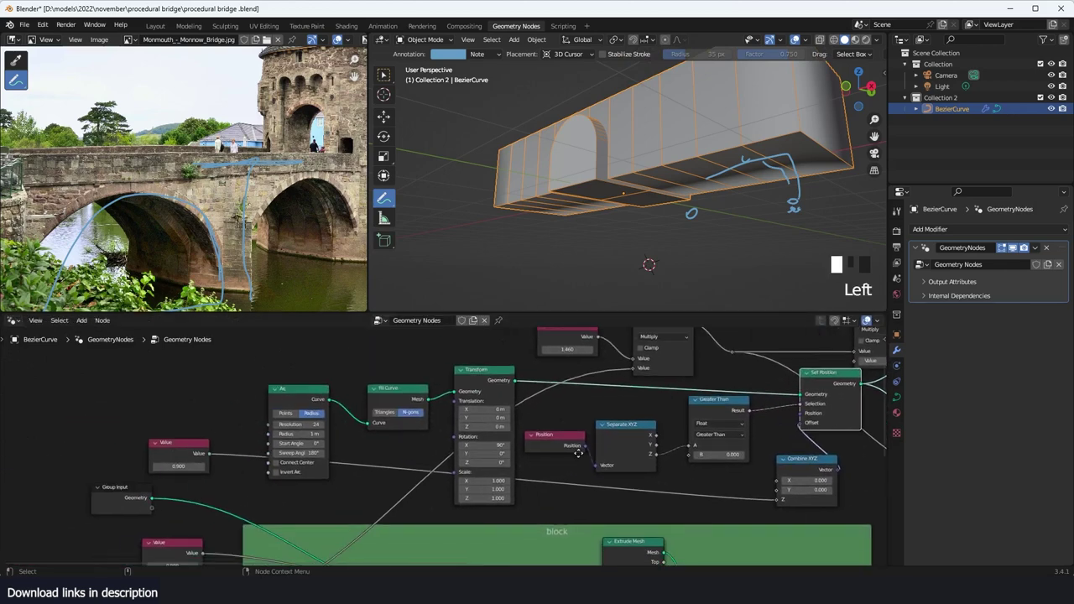
pyautogui.moveTo(739, 418); pyautogui.dragTo(680, 428, button='middle')
pyautogui.moveTo(219, 482); pyautogui.dragTo(369, 433, button='middle')
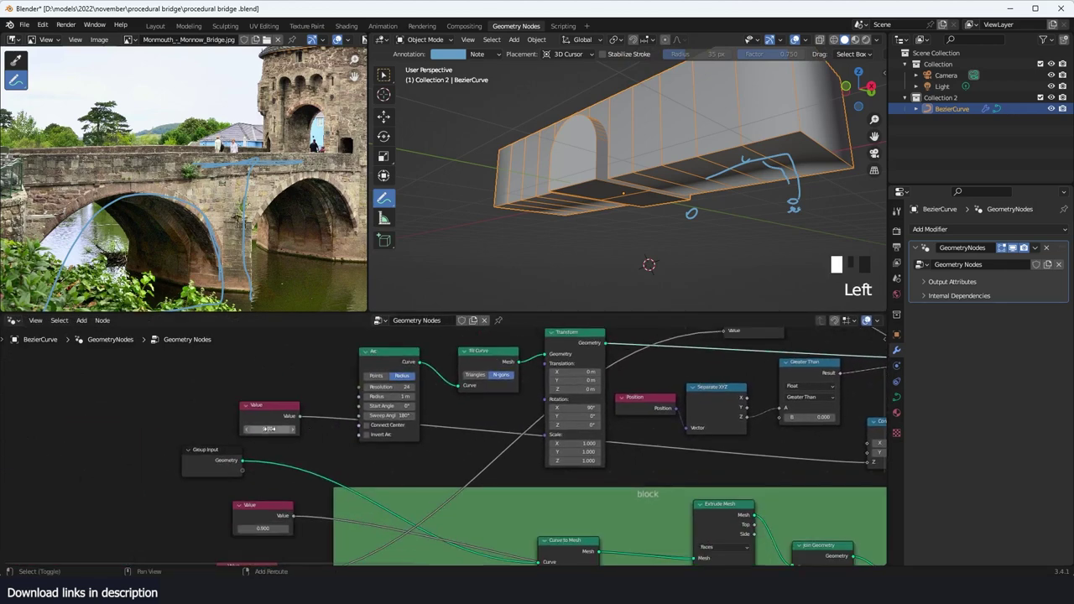
pyautogui.moveTo(319, 464); pyautogui.dragTo(384, 411, button='middle')
pyautogui.scroll(3, 384, 411)
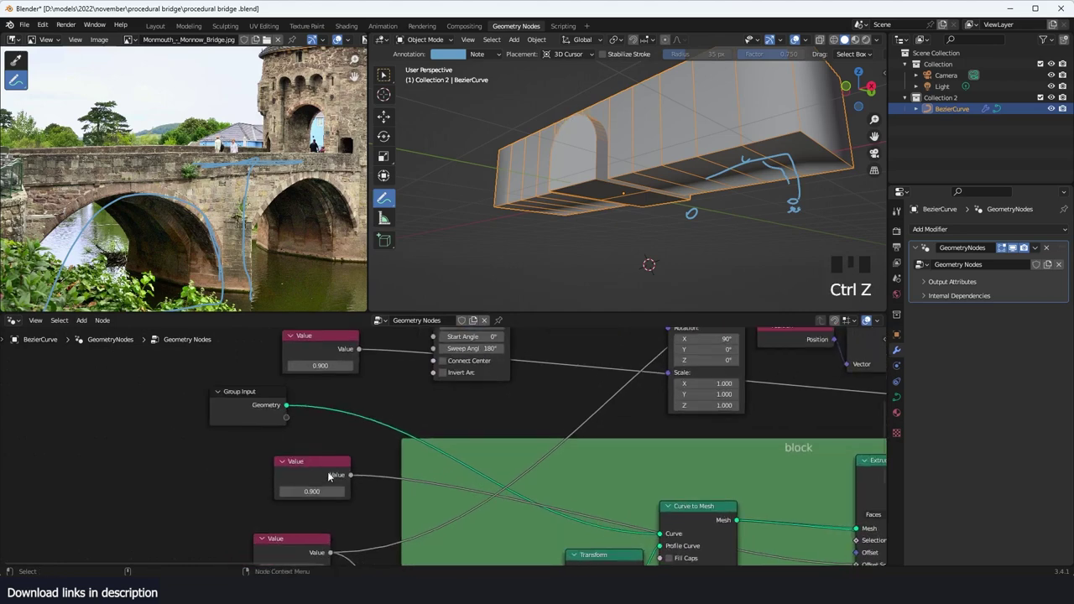
# Step: Connect the block-height Value node to the Z input of the arch's Combine XYZ node, replacing the arch's own Value node
pyautogui.moveTo(301, 458); pyautogui.dragTo(218, 476, button='middle')
pyautogui.scroll(-4, 559, 458)
pyautogui.moveTo(591, 450); pyautogui.dragTo(485, 432, button='middle')
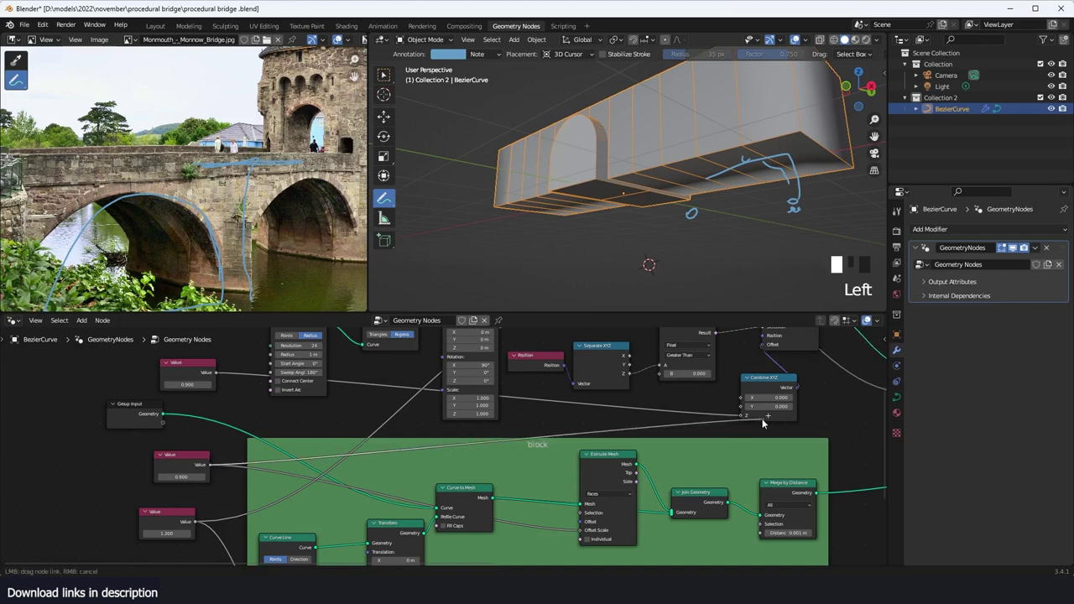
pyautogui.moveTo(740, 418); pyautogui.dragTo(740, 417)
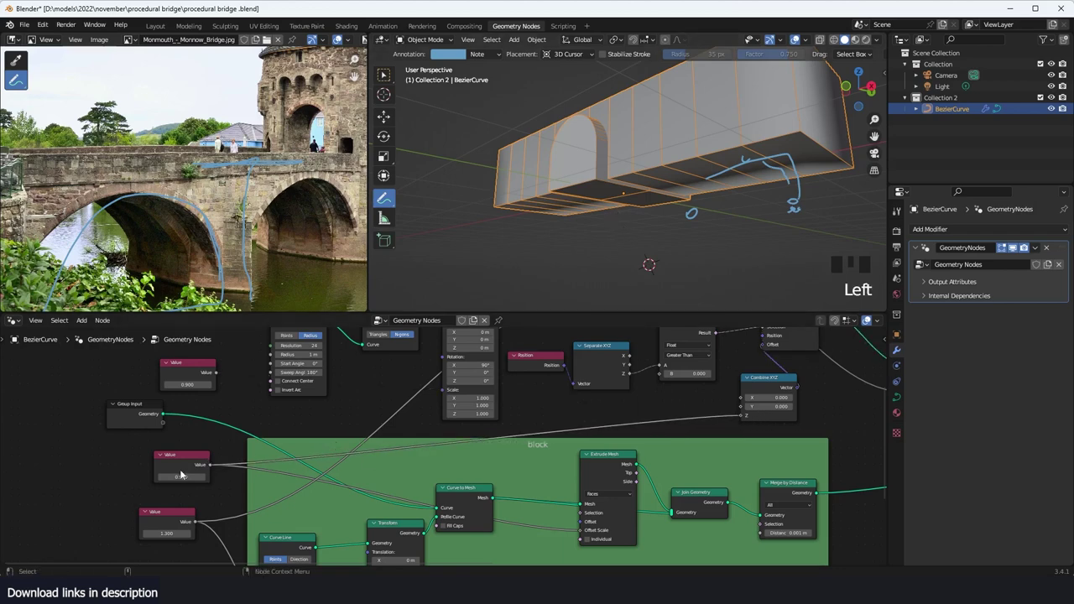
# Step: Test the shared height Value node at 3.7 and set it to 1.07, checking that block and arch scale together
pyautogui.moveTo(181, 476); pyautogui.dragTo(213, 476)
pyautogui.press('`')
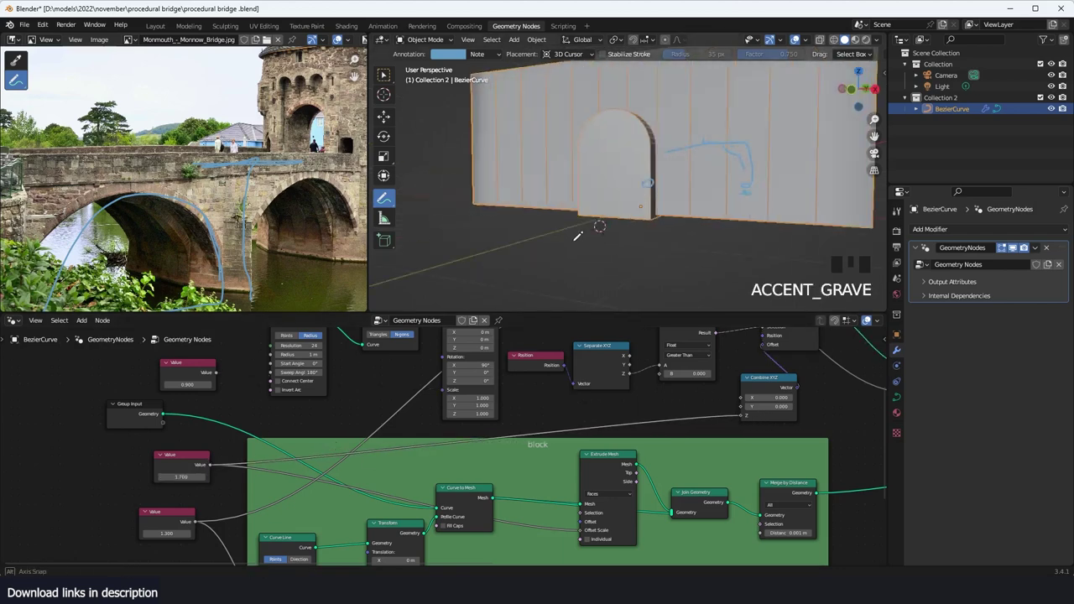
pyautogui.keyDown('shift'); pyautogui.moveTo(181, 476); pyautogui.dragTo(156, 476); pyautogui.keyUp('shift')
pyautogui.scroll(-3, 619, 191)
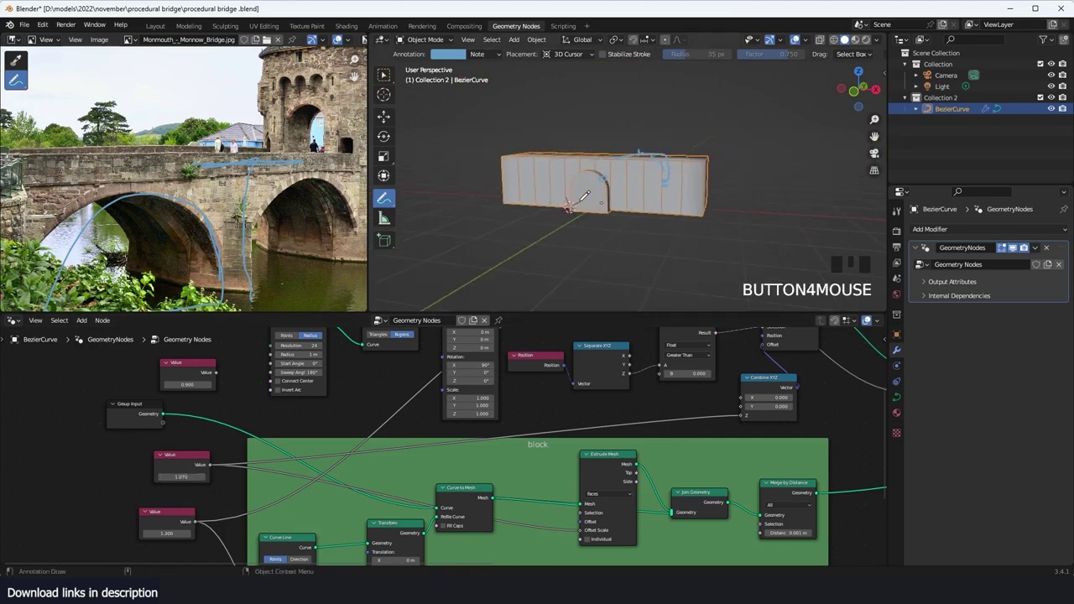
# Step: Move the final Join Geometry node close to the Group Output to free space for another node
pyautogui.moveTo(619, 191)
pyautogui.mouseDown(button='middle')
pyautogui.moveTo(607, 171)
pyautogui.moveTo(603, 181)
pyautogui.mouseUp(button='middle')
pyautogui.scroll(3, 602, 181)
pyautogui.scroll(-2, 680, 340)
pyautogui.moveTo(705, 377); pyautogui.dragTo(443, 419, button='middle')
pyautogui.scroll(-3, 443, 420)
pyautogui.moveTo(443, 419); pyautogui.dragTo(344, 413, button='middle')
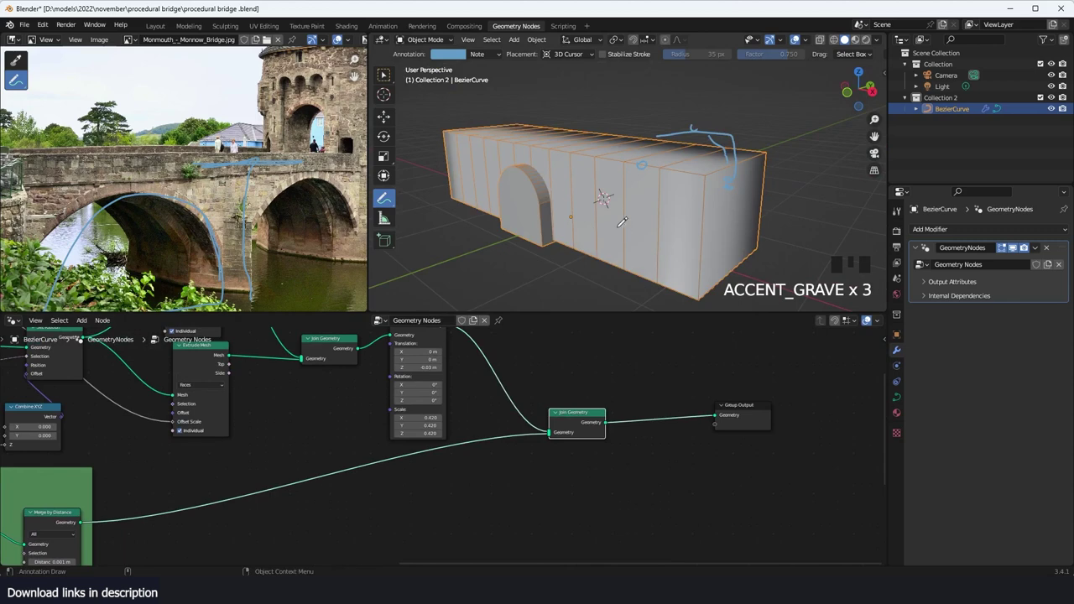
pyautogui.scroll(-1, 611, 453)
pyautogui.press('g')
pyautogui.click(701, 427)
pyautogui.scroll(2, 637, 422)
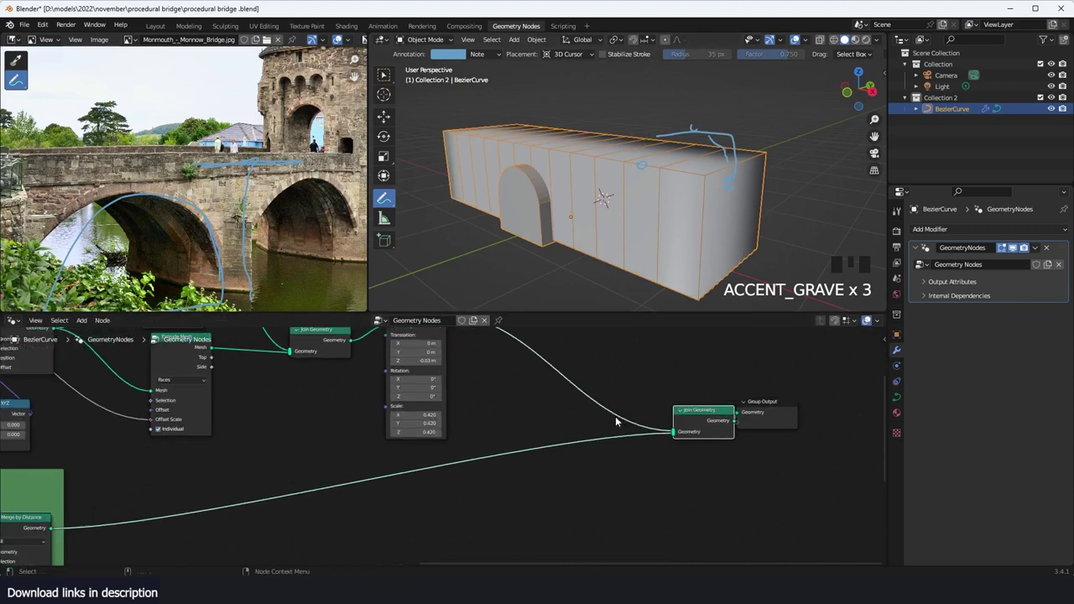
# Step: Add a Mesh Boolean node in Difference mode on the link from the arch's Transform to the final Join Geometry
pyautogui.hotkey('shift', 'a')
pyautogui.click(602, 312)
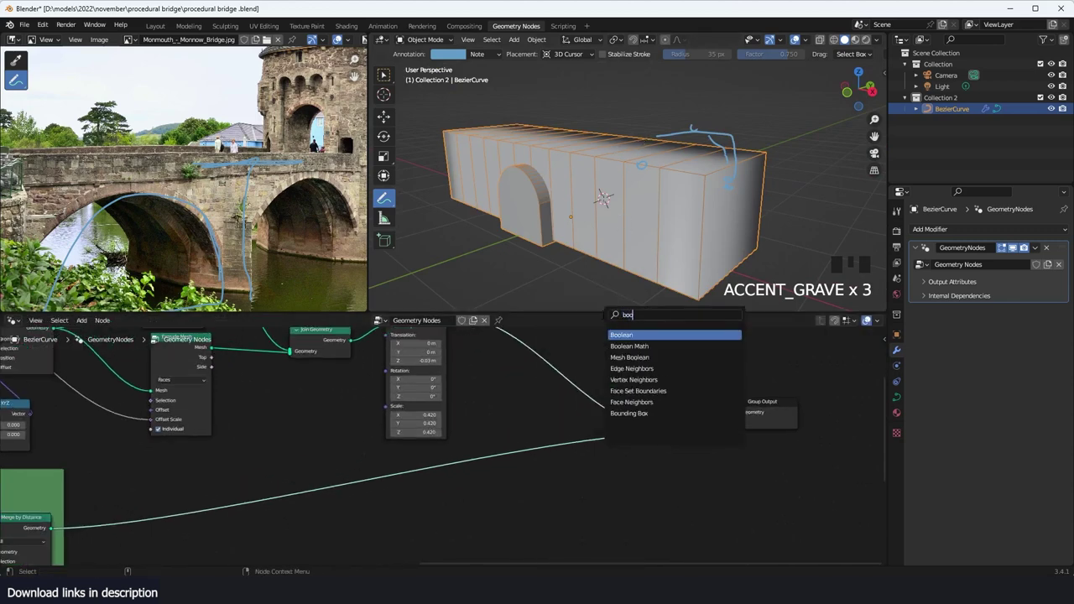
pyautogui.write('bool')
pyautogui.press('Down')
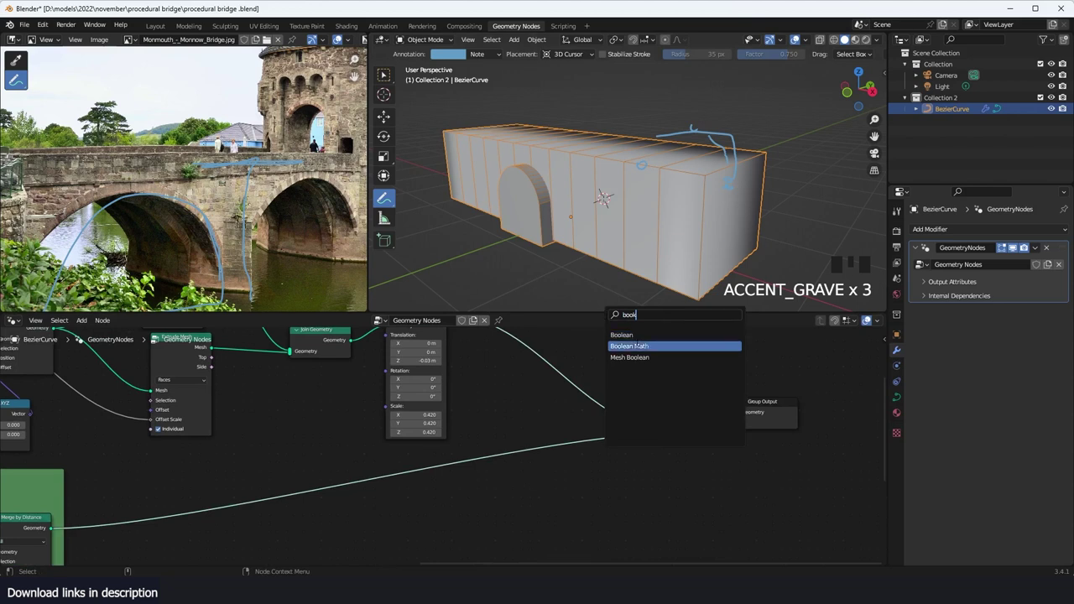
pyautogui.press('Down')
pyautogui.press('Return')
pyautogui.click(612, 419)
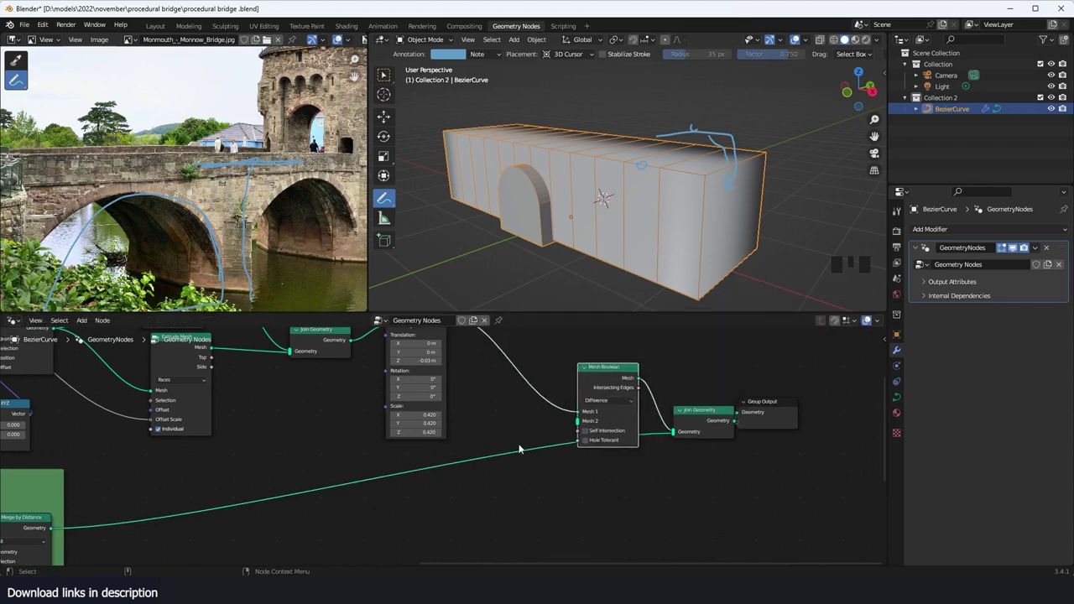
# Step: Replace the final Join Geometry with the Mesh Boolean feeding the Group Output, using the block as Mesh 1 and the arch's Transform as Mesh 2
pyautogui.keyDown('alt'); pyautogui.moveTo(599, 384); pyautogui.dragTo(620, 451); pyautogui.keyUp('alt')
pyautogui.click(680, 418)
pyautogui.hotkey('ctrl', 'x')
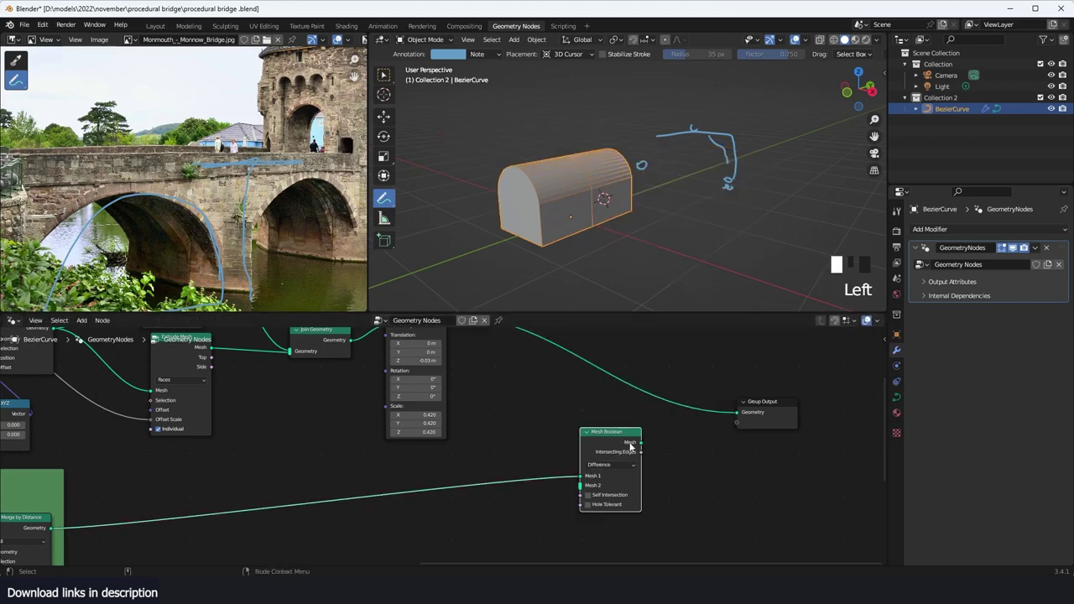
pyautogui.keyDown('ctrl'); pyautogui.keyDown('shift'); pyautogui.click(627, 445); pyautogui.keyUp('shift'); pyautogui.keyUp('ctrl')
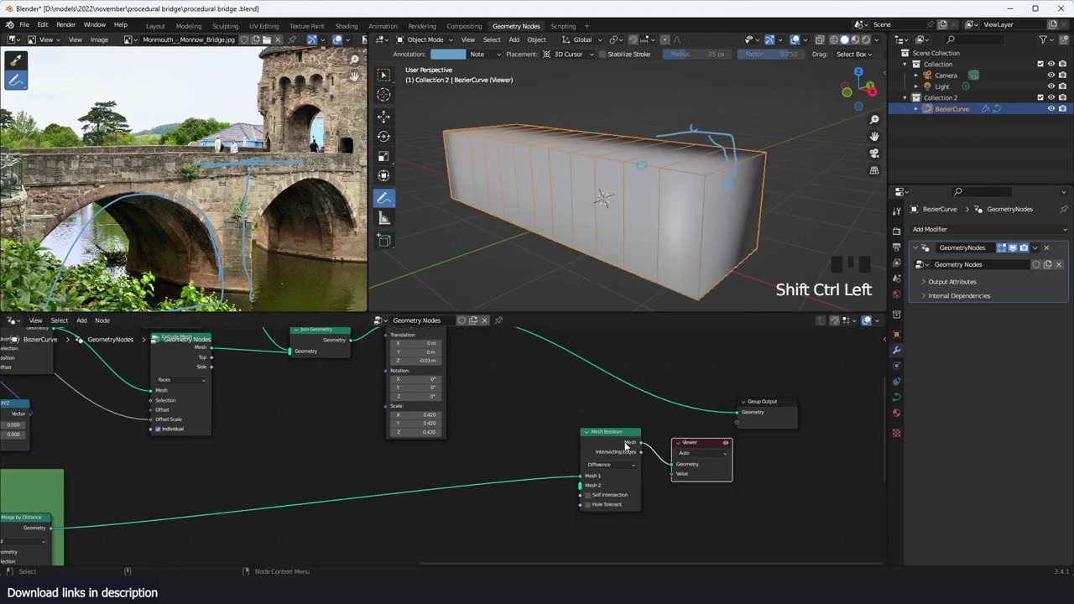
pyautogui.press('x')
pyautogui.keyDown('alt'); pyautogui.keyDown('shift'); pyautogui.click(626, 441); pyautogui.keyUp('shift'); pyautogui.keyUp('alt')
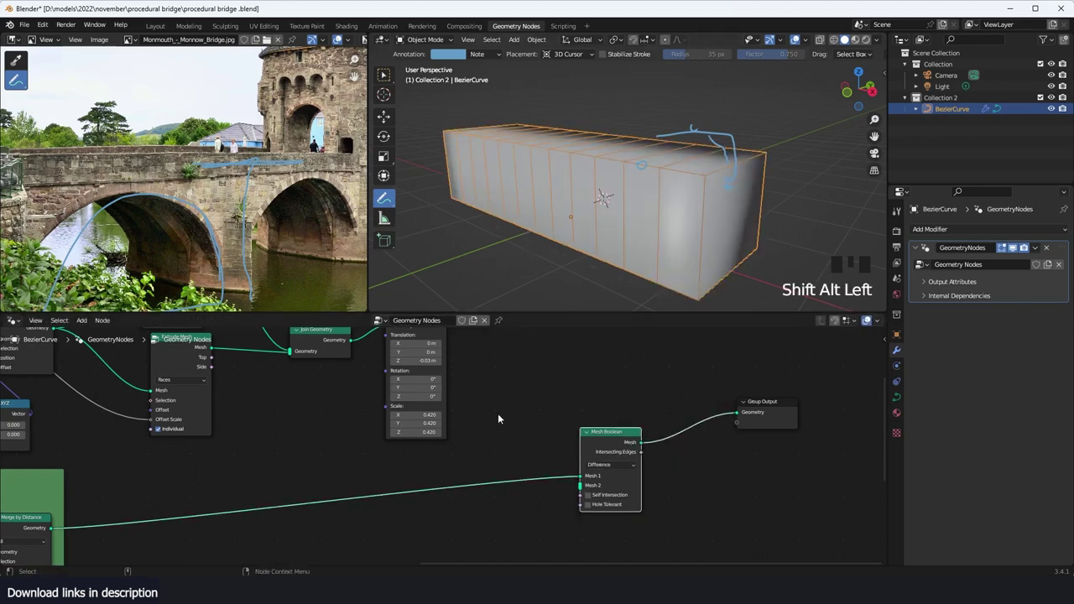
pyautogui.moveTo(497, 413); pyautogui.dragTo(538, 456, button='middle')
pyautogui.moveTo(488, 359); pyautogui.dragTo(623, 527)
# Step: Turn on the Face Orientation overlay and view the cut bridge from below
pyautogui.moveTo(614, 267); pyautogui.dragTo(643, 224, button='middle')
pyautogui.moveTo(704, 154); pyautogui.dragTo(662, 154, button='middle')
pyautogui.press('`')
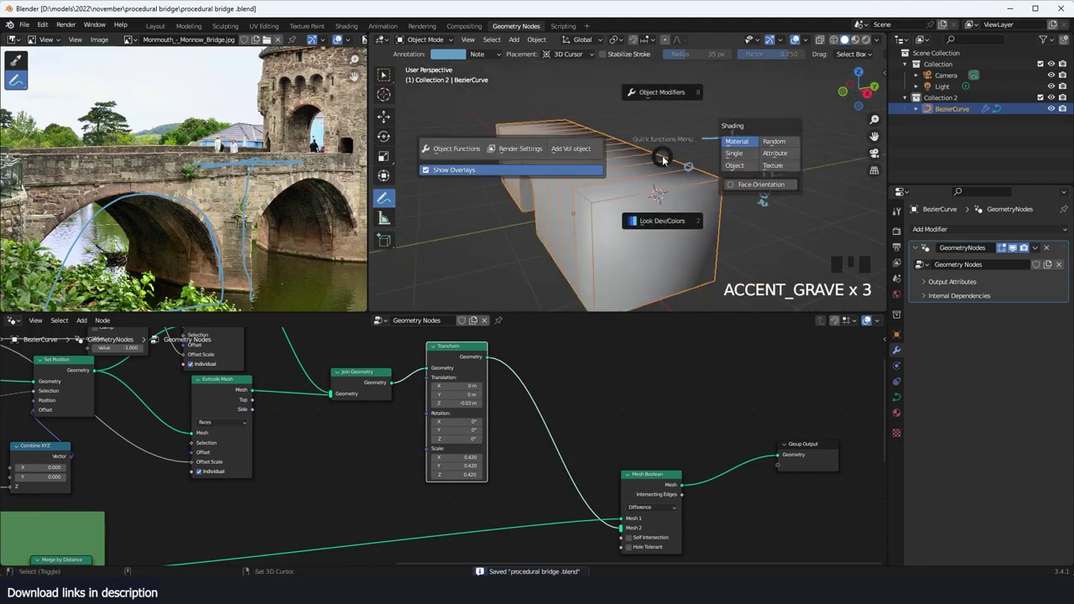
pyautogui.click(761, 185)
pyautogui.moveTo(709, 173)
pyautogui.mouseDown(button='middle')
pyautogui.moveTo(772, 128)
pyautogui.moveTo(567, 118)
pyautogui.moveTo(745, 122)
pyautogui.moveTo(635, 155)
pyautogui.moveTo(708, 149)
pyautogui.moveTo(745, 183)
pyautogui.moveTo(700, 159)
pyautogui.mouseUp(button='middle')
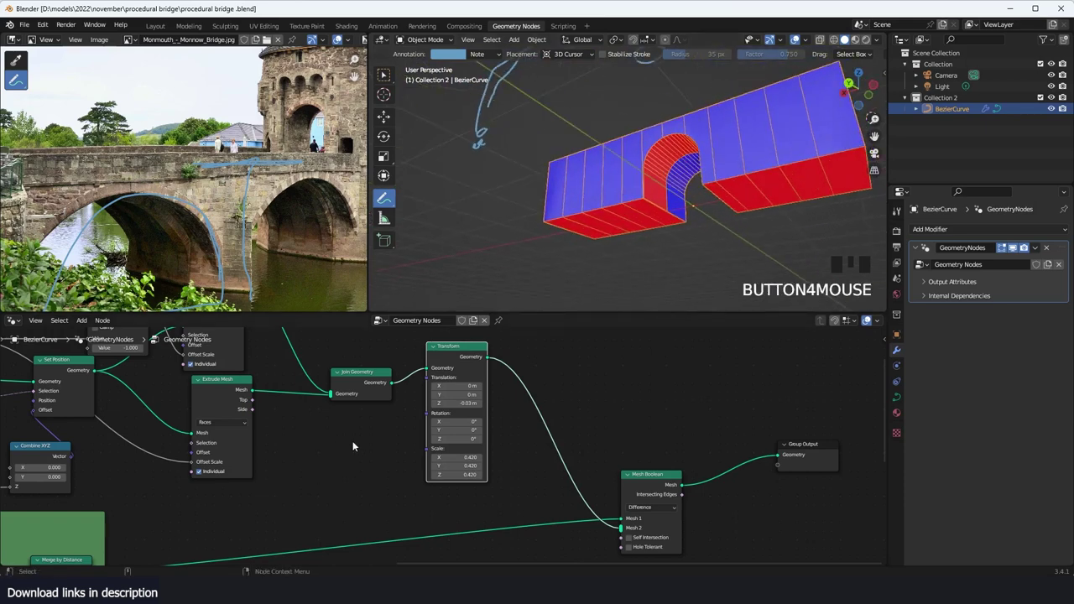
# Step: Space out the block frame's Extrude Mesh and Curve to Mesh nodes, and output the block's Merge by Distance directly to isolate the block
pyautogui.scroll(-2, 354, 442)
pyautogui.moveTo(239, 529); pyautogui.dragTo(545, 466, button='middle')
pyautogui.scroll(4, 570, 497)
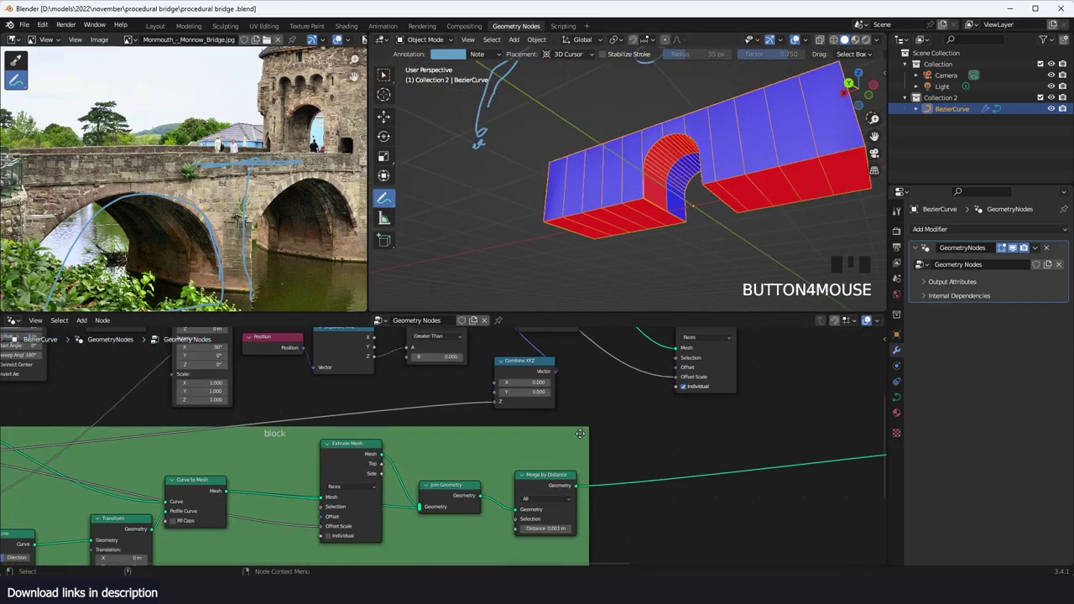
pyautogui.scroll(4, 535, 467)
pyautogui.moveTo(407, 492); pyautogui.dragTo(444, 425, button='middle')
pyautogui.click(326, 373)
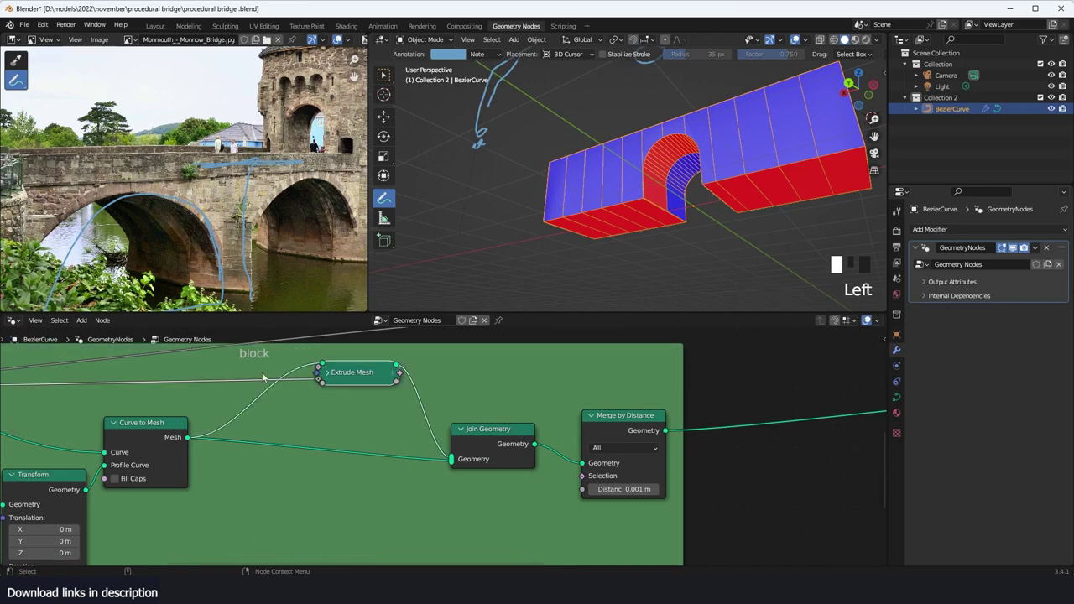
pyautogui.click(328, 373)
pyautogui.moveTo(343, 398); pyautogui.dragTo(285, 391)
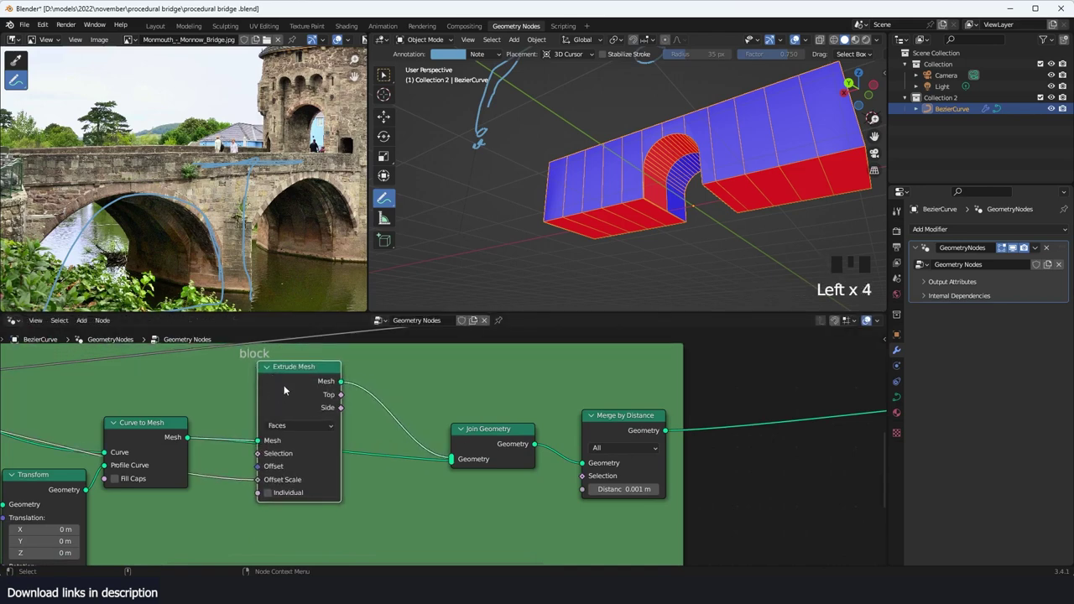
pyautogui.moveTo(160, 440); pyautogui.dragTo(190, 458)
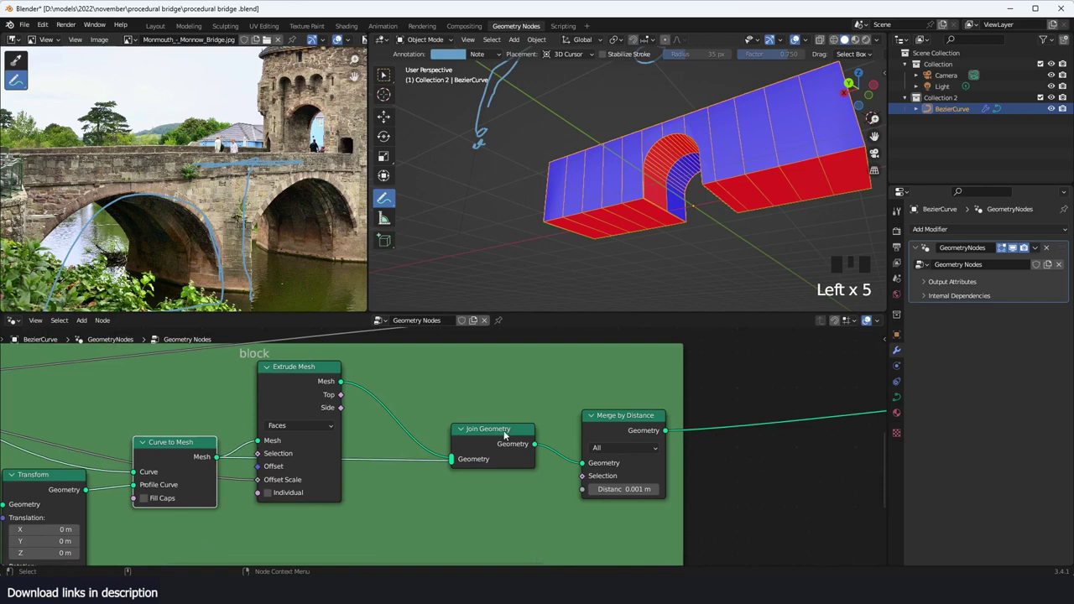
pyautogui.keyDown('alt'); pyautogui.keyDown('shift'); pyautogui.click(651, 428); pyautogui.keyUp('shift'); pyautogui.keyUp('alt')
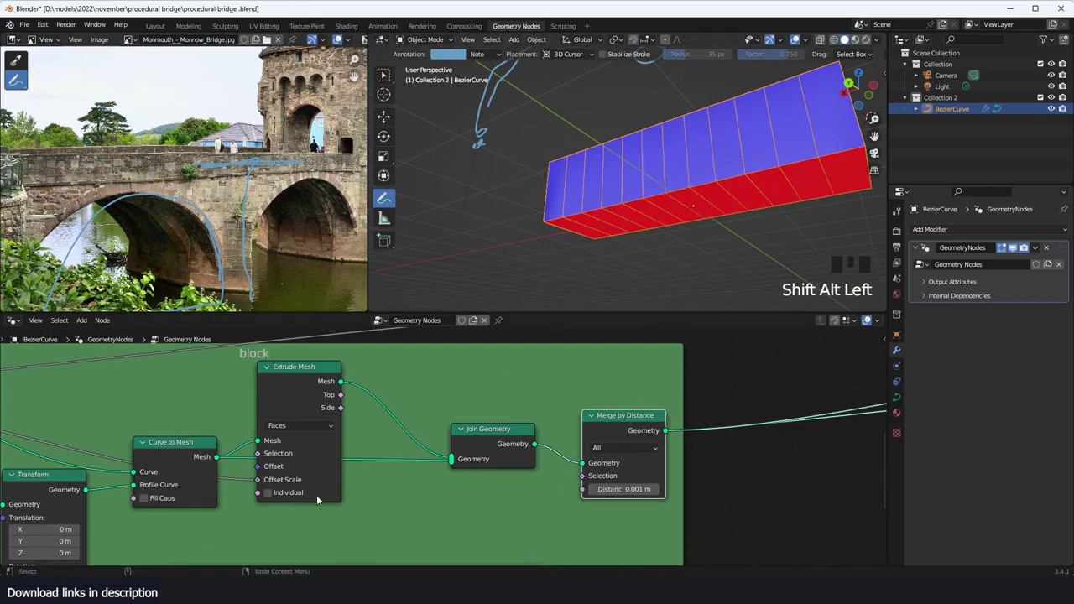
# Step: Insert a Flip Faces node between the block's Curve to Mesh and Join Geometry nodes
pyautogui.moveTo(317, 495); pyautogui.dragTo(415, 477, button='middle')
pyautogui.moveTo(220, 491); pyautogui.dragTo(269, 467, button='middle')
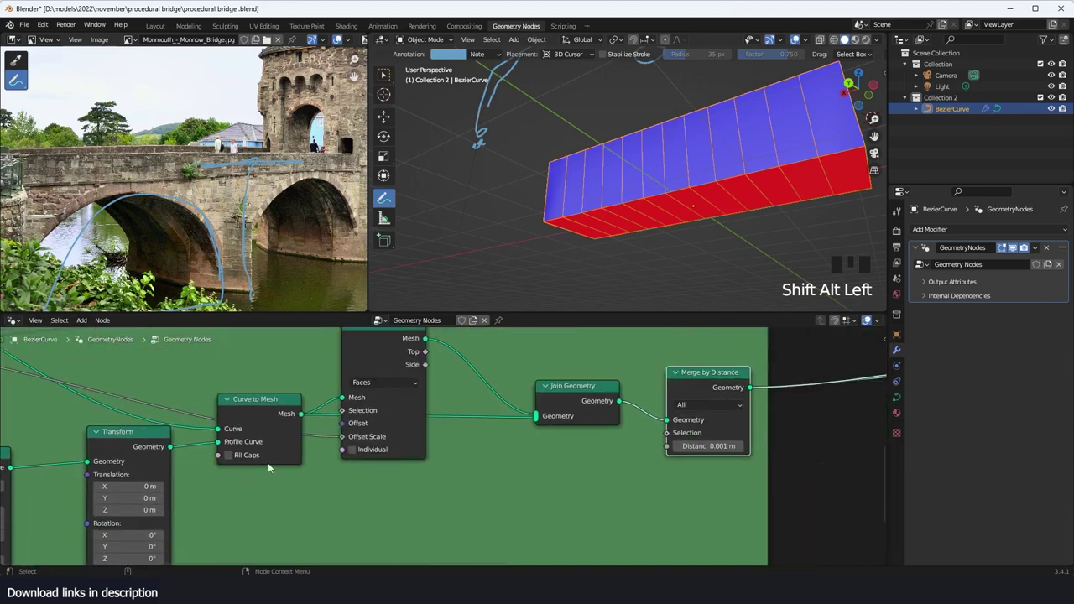
pyautogui.press('`')
pyautogui.moveTo(763, 167); pyautogui.dragTo(706, 154, button='middle')
pyautogui.moveTo(514, 399); pyautogui.dragTo(547, 399, button='middle')
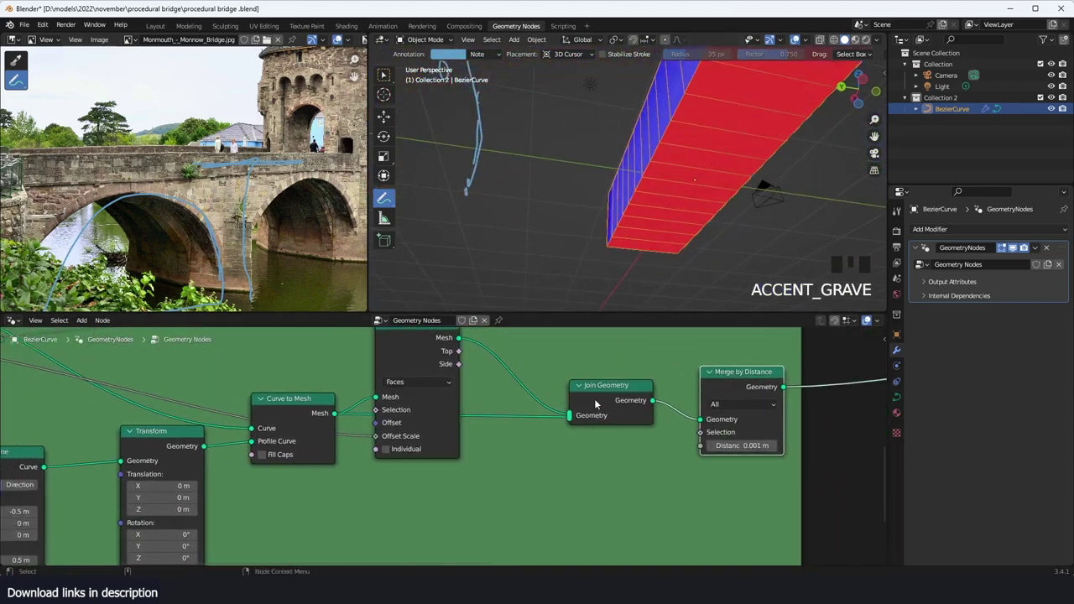
pyautogui.hotkey('shift', 'a')
pyautogui.write('flip')
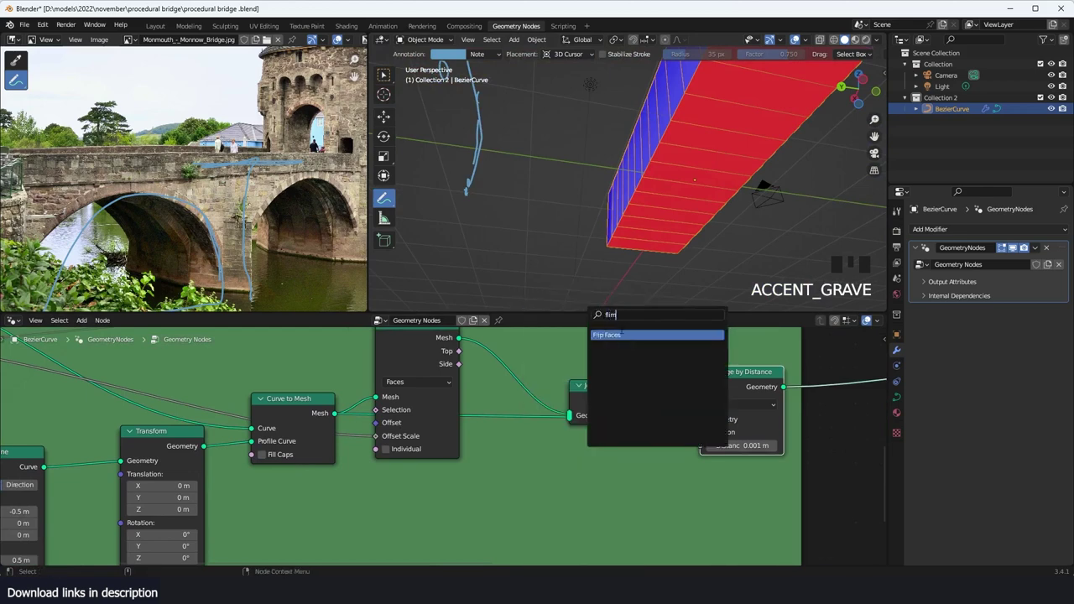
pyautogui.press('Return')
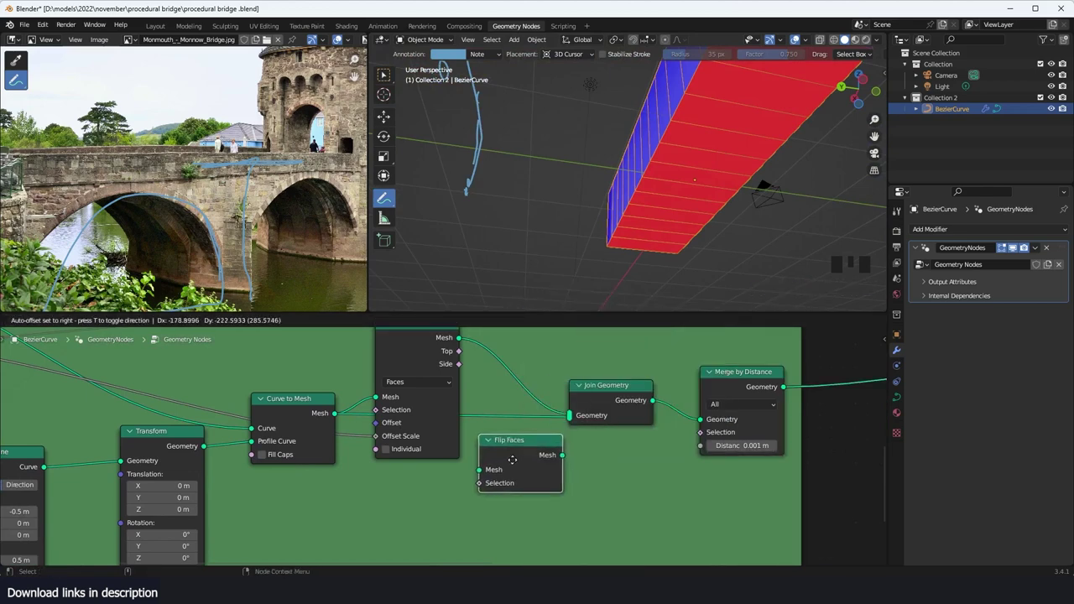
pyautogui.click(508, 445)
pyautogui.press('`')
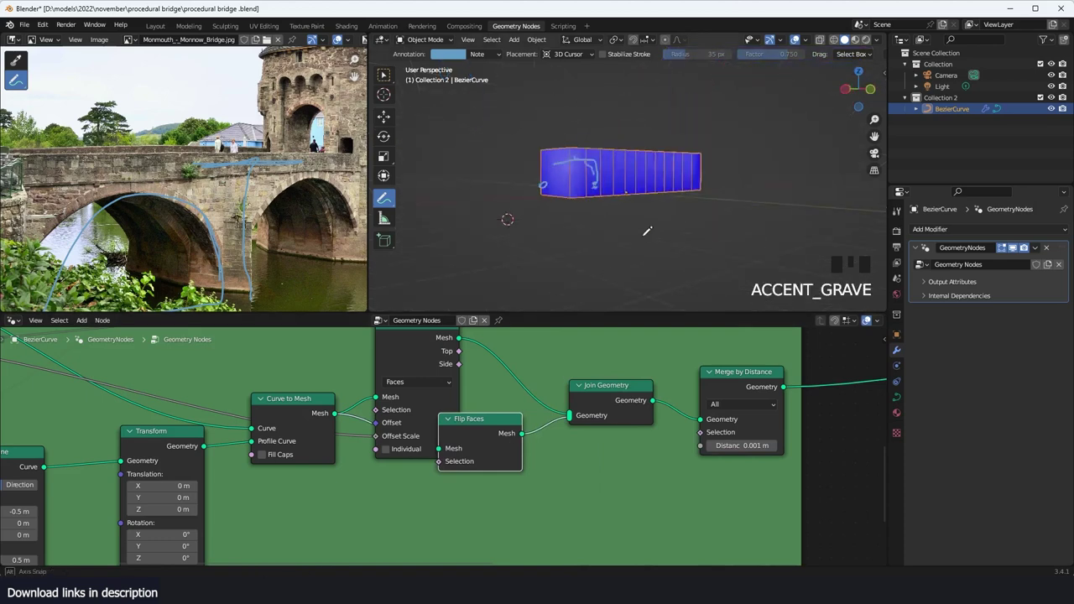
# Step: Reconnect the Mesh Boolean result to the Group Output and inspect the face orientation inside the arch
pyautogui.scroll(-5, 759, 420)
pyautogui.moveTo(768, 391); pyautogui.dragTo(656, 456, button='middle')
pyautogui.scroll(3, 635, 453)
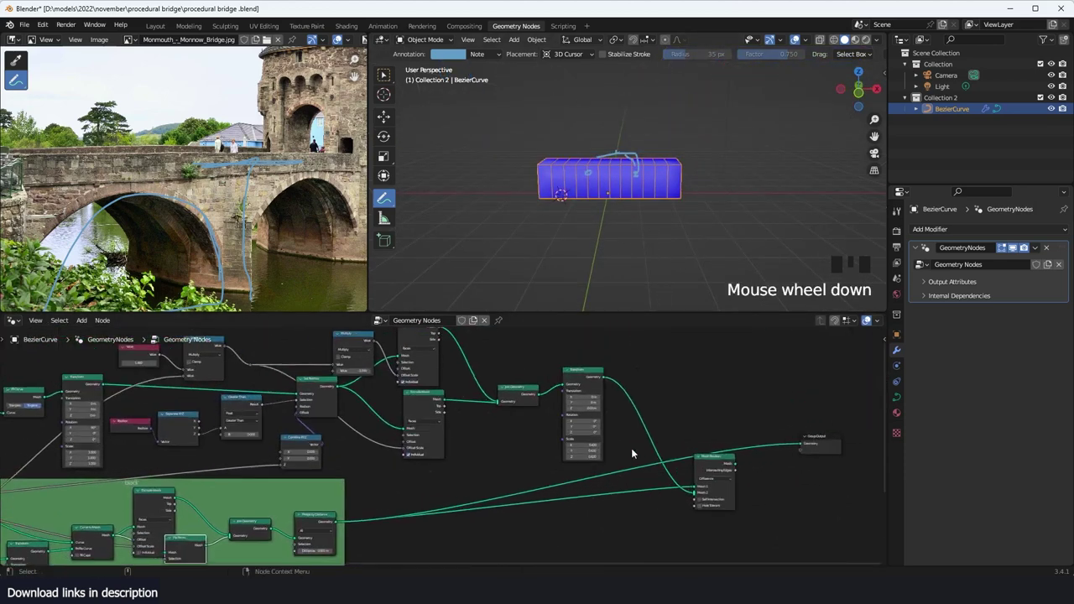
pyautogui.keyDown('alt'); pyautogui.keyDown('shift'); pyautogui.click(729, 474); pyautogui.keyUp('shift'); pyautogui.keyUp('alt')
pyautogui.moveTo(651, 235); pyautogui.dragTo(703, 160, button='middle')
pyautogui.scroll(2, 703, 160)
pyautogui.press('`')
pyautogui.press('`')
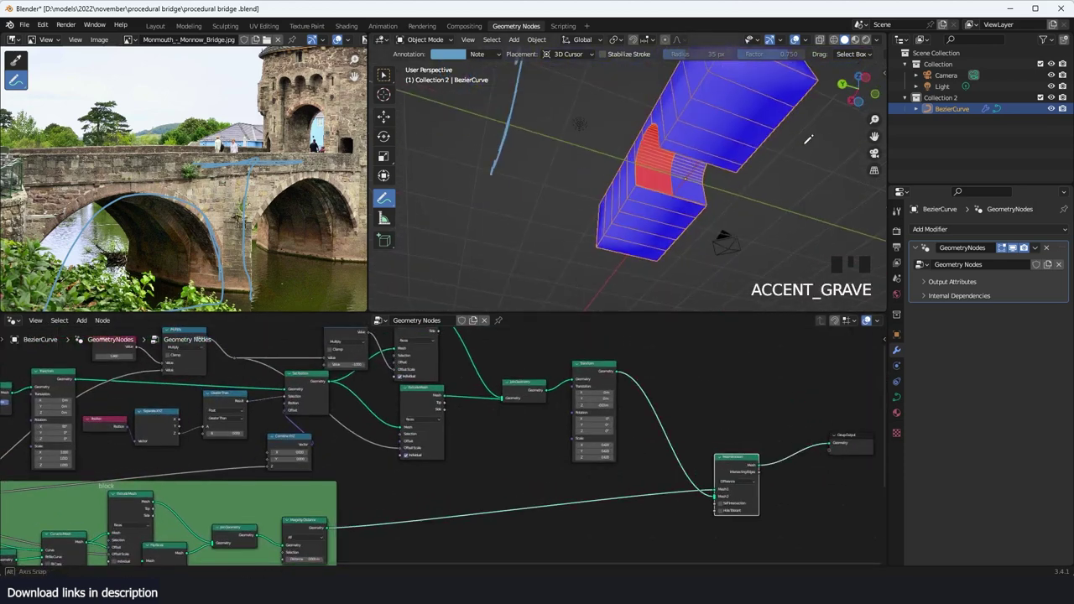
# Step: Reposition the arch's two Extrude Mesh nodes to make room before their Join Geometry
pyautogui.moveTo(482, 399); pyautogui.dragTo(604, 439, button='middle')
pyautogui.scroll(4, 603, 439)
pyautogui.moveTo(535, 377); pyautogui.dragTo(545, 426, button='middle')
pyautogui.scroll(3, 545, 427)
pyautogui.moveTo(545, 359); pyautogui.dragTo(554, 352)
pyautogui.moveTo(557, 509); pyautogui.dragTo(545, 489, button='middle')
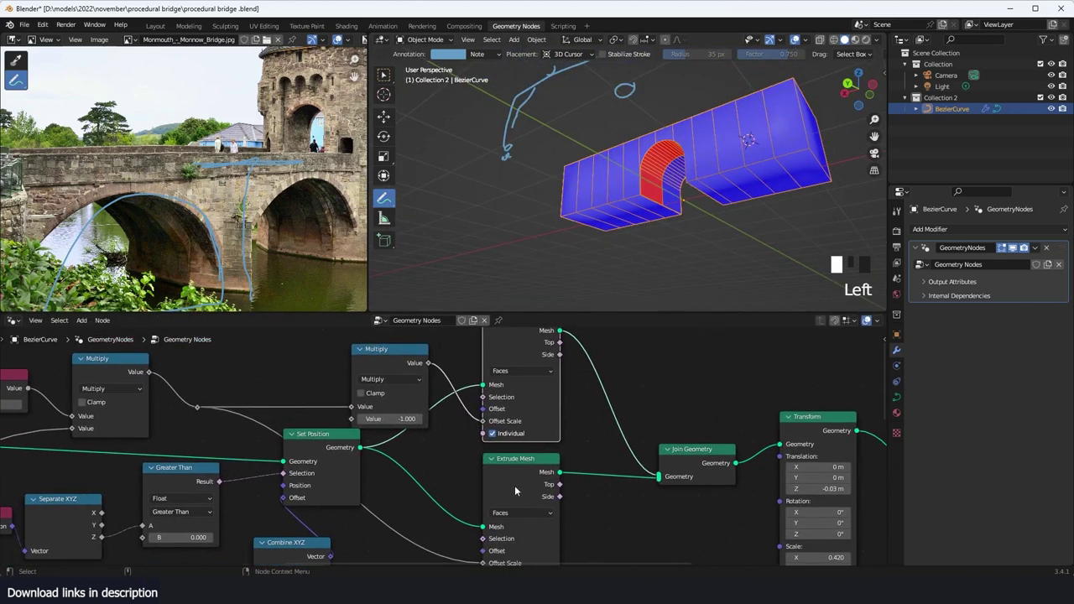
pyautogui.moveTo(515, 488); pyautogui.dragTo(516, 479)
pyautogui.moveTo(507, 441); pyautogui.dragTo(535, 427, button='middle')
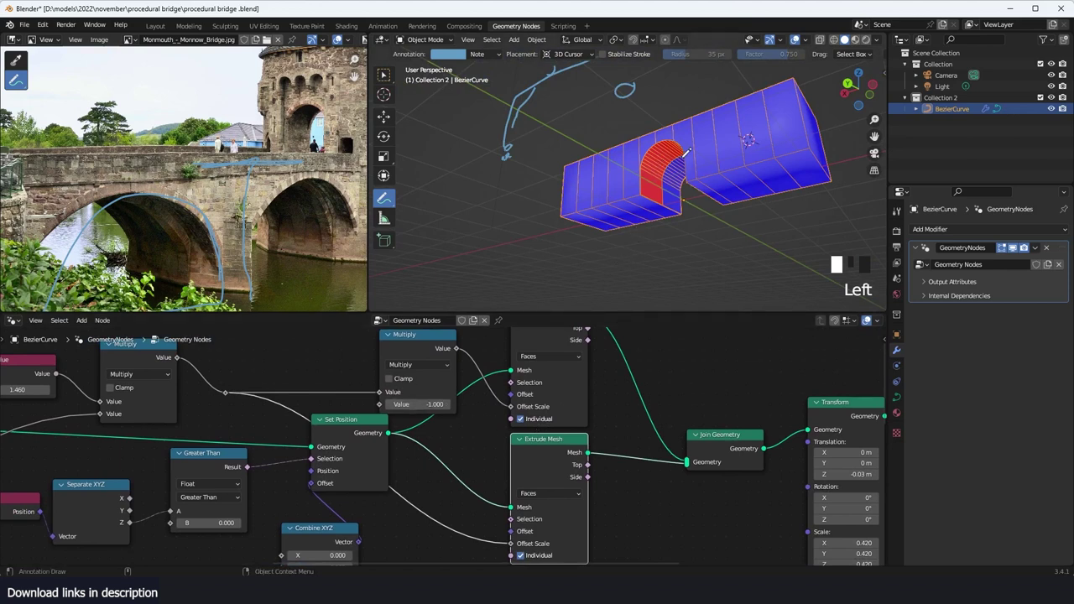
pyautogui.moveTo(477, 445); pyautogui.dragTo(446, 506, button='middle')
pyautogui.moveTo(491, 374); pyautogui.dragTo(497, 357)
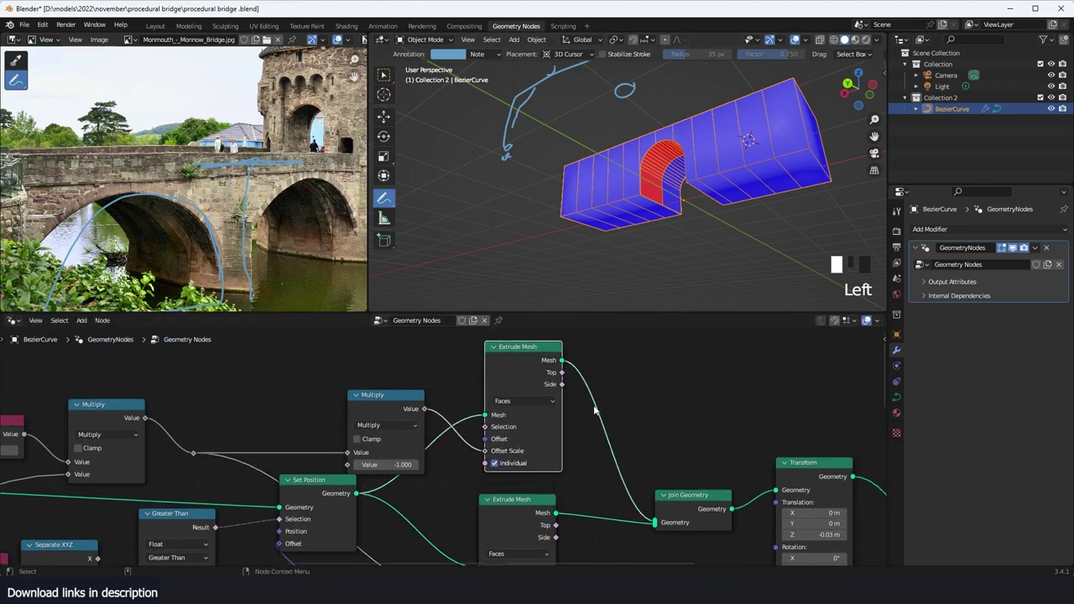
# Step: Insert a Flip Faces node between the arch's upper Extrude Mesh and Join Geometry, and check the face orientation around the opening
pyautogui.hotkey('shift', 'a')
pyautogui.click(577, 309)
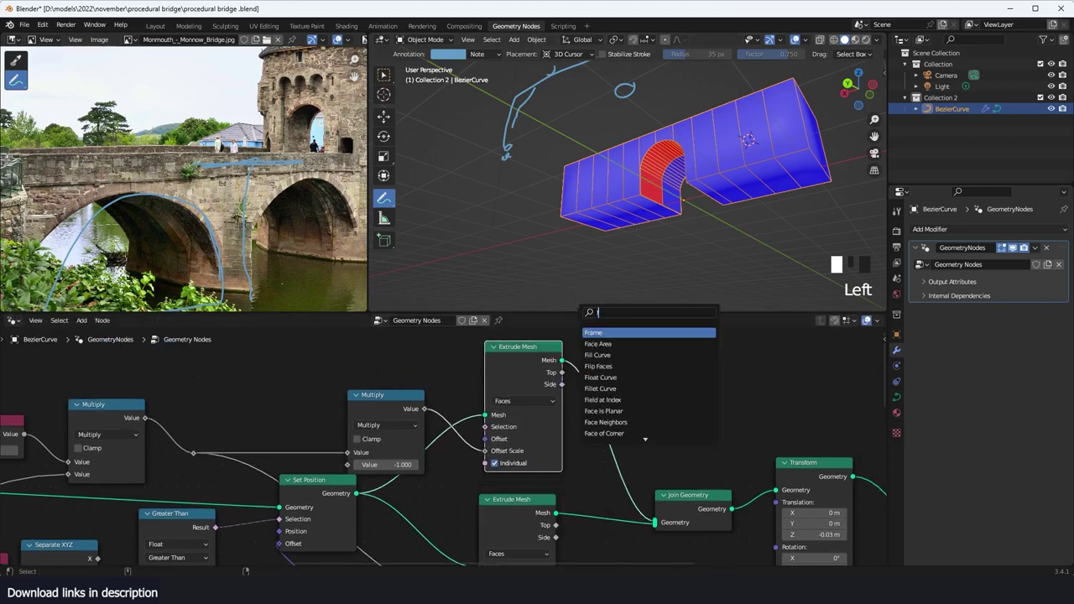
pyautogui.click(634, 334)
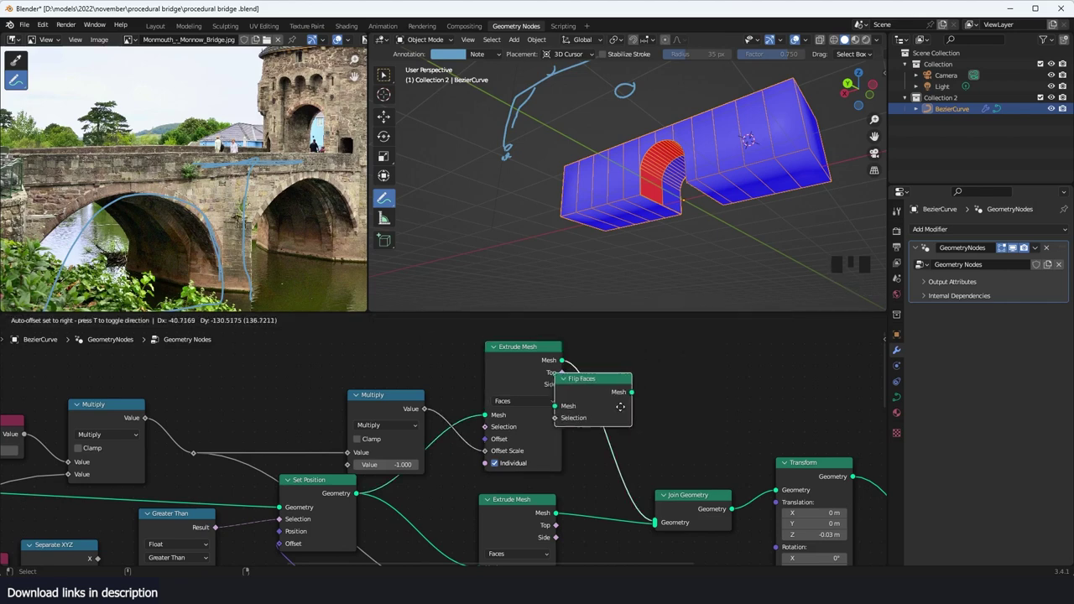
pyautogui.click(629, 411)
pyautogui.press('`')
pyautogui.press('`')
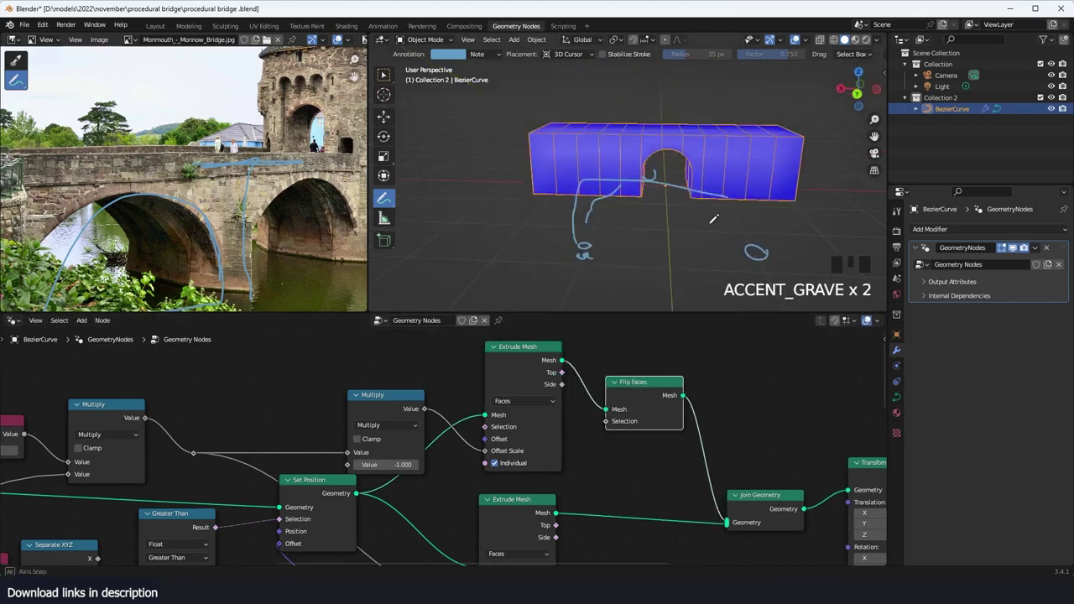
pyautogui.press('`')
pyautogui.press('`')
pyautogui.press('`')
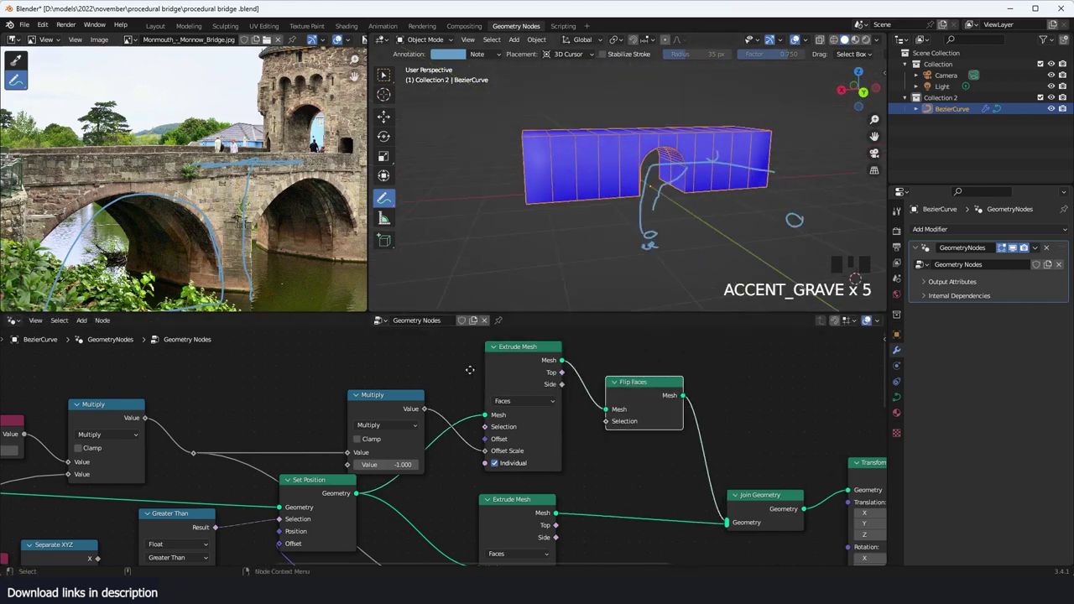
# Step: Test the shared height Value node on the cut bridge and set it to 0.87
pyautogui.moveTo(297, 434); pyautogui.dragTo(578, 422, button='middle')
pyautogui.moveTo(380, 539); pyautogui.dragTo(482, 425, button='middle')
pyautogui.scroll(2, 445, 445)
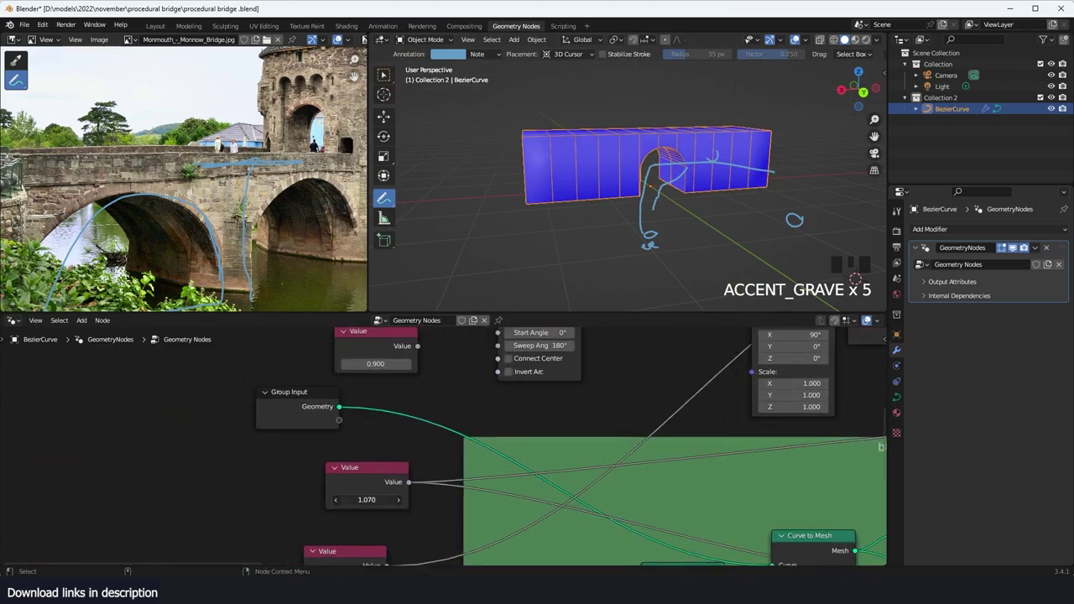
pyautogui.moveTo(367, 500); pyautogui.dragTo(356, 500)
pyautogui.hotkey('ctrl', 'z')
pyautogui.moveTo(434, 408); pyautogui.dragTo(442, 435, button='middle')
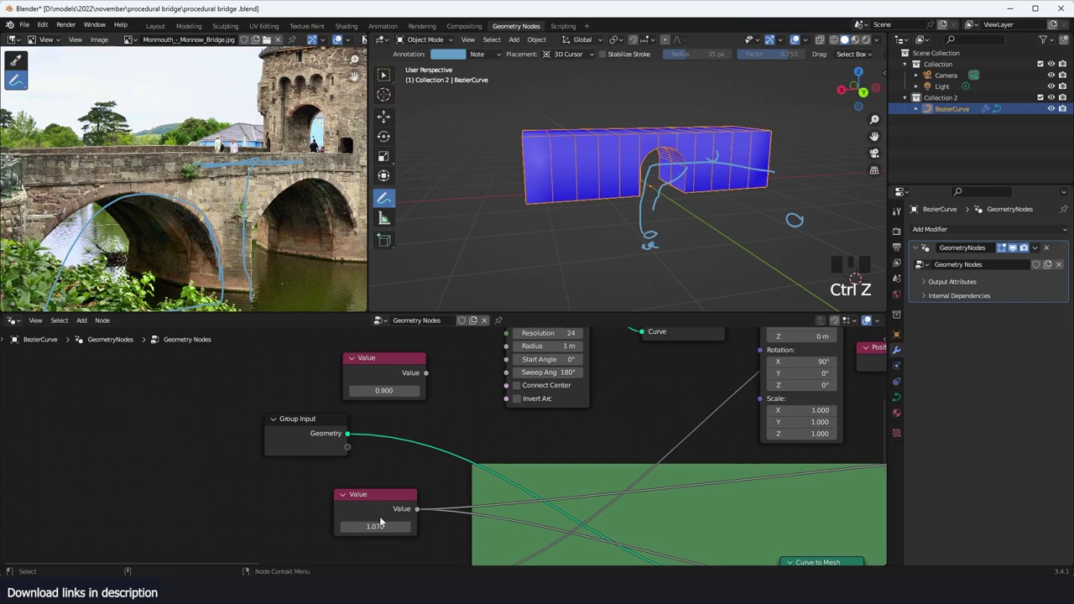
pyautogui.moveTo(380, 526)
pyautogui.mouseDown()
pyautogui.moveTo(414, 526)
pyautogui.moveTo(359, 526)
pyautogui.moveTo(397, 526)
pyautogui.moveTo(378, 526)
pyautogui.mouseUp()
pyautogui.hotkey('ctrl', 'z')
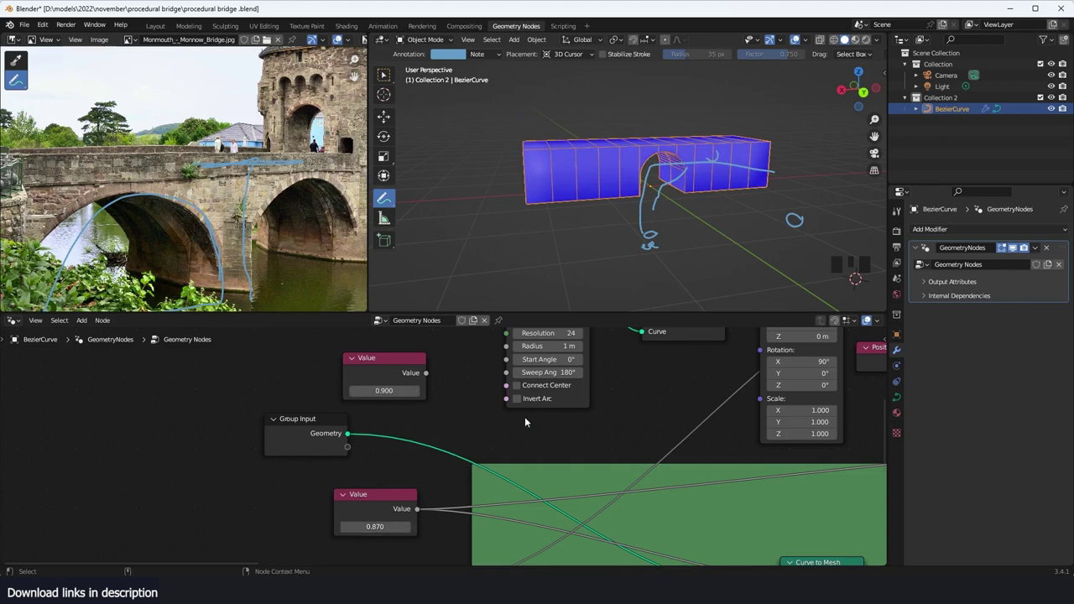
# Step: Examine the arch opening from several angles and review the Arc and Fill Curve nodes that shape it
pyautogui.moveTo(598, 384); pyautogui.dragTo(469, 427, button='middle')
pyautogui.scroll(1, 491, 426)
pyautogui.scroll(3, 675, 151)
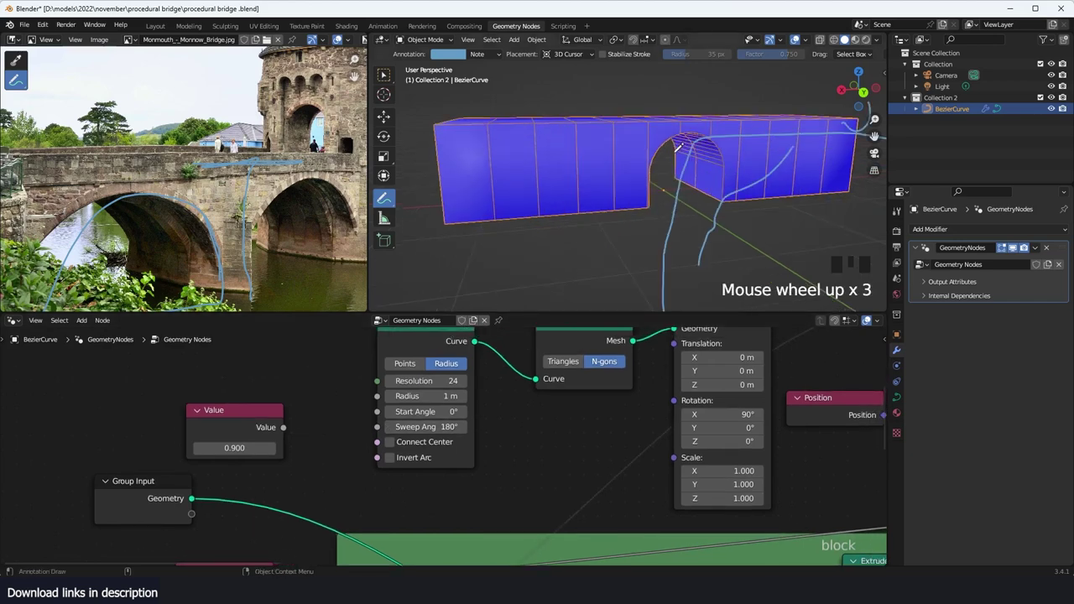
pyautogui.scroll(-1, 453, 465)
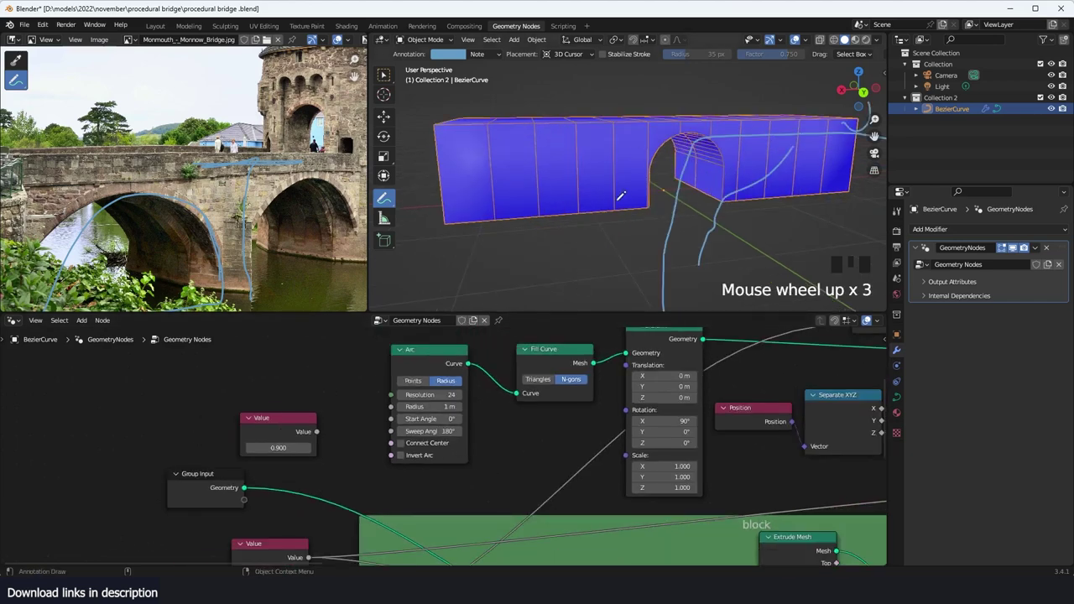
pyautogui.press('`')
pyautogui.moveTo(741, 166); pyautogui.dragTo(742, 149, button='middle')
pyautogui.press('`')
pyautogui.moveTo(730, 182); pyautogui.dragTo(750, 211, button='middle')
pyautogui.scroll(-2, 755, 199)
pyautogui.scroll(3, 698, 183)
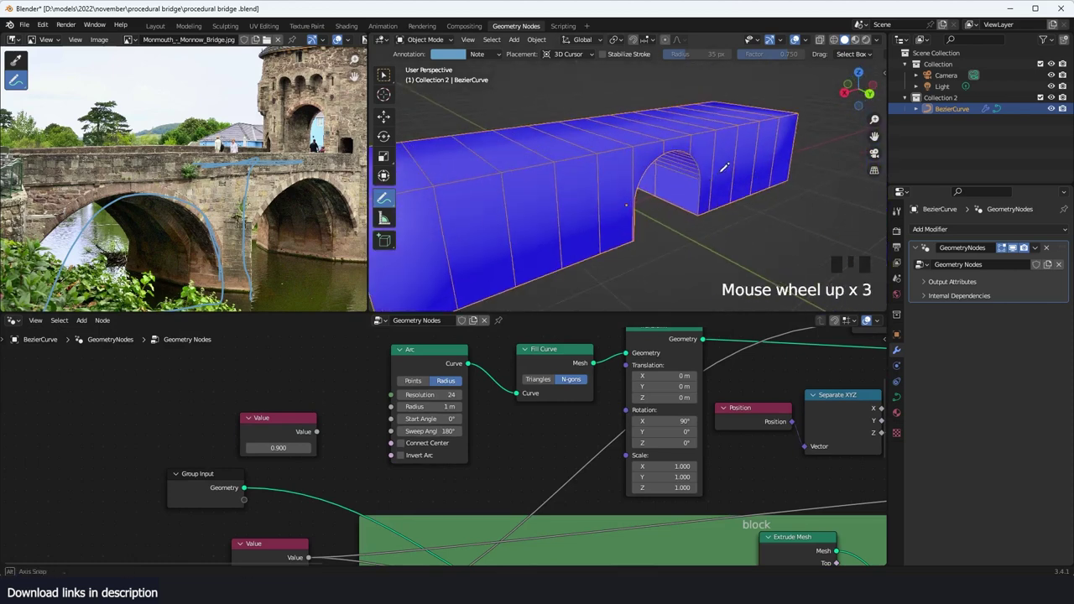
# Step: Try moving the curve's end control point in Edit Mode to test how the bridge and its arch opening respond
pyautogui.press('`')
pyautogui.scroll(-3, 703, 182)
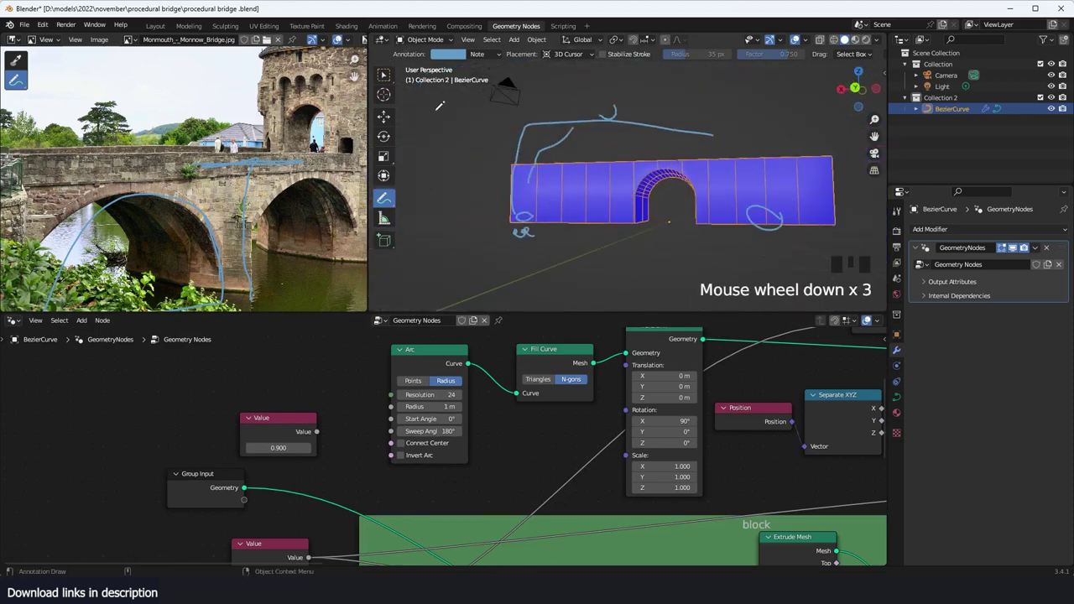
pyautogui.press('`')
pyautogui.press('Tab')
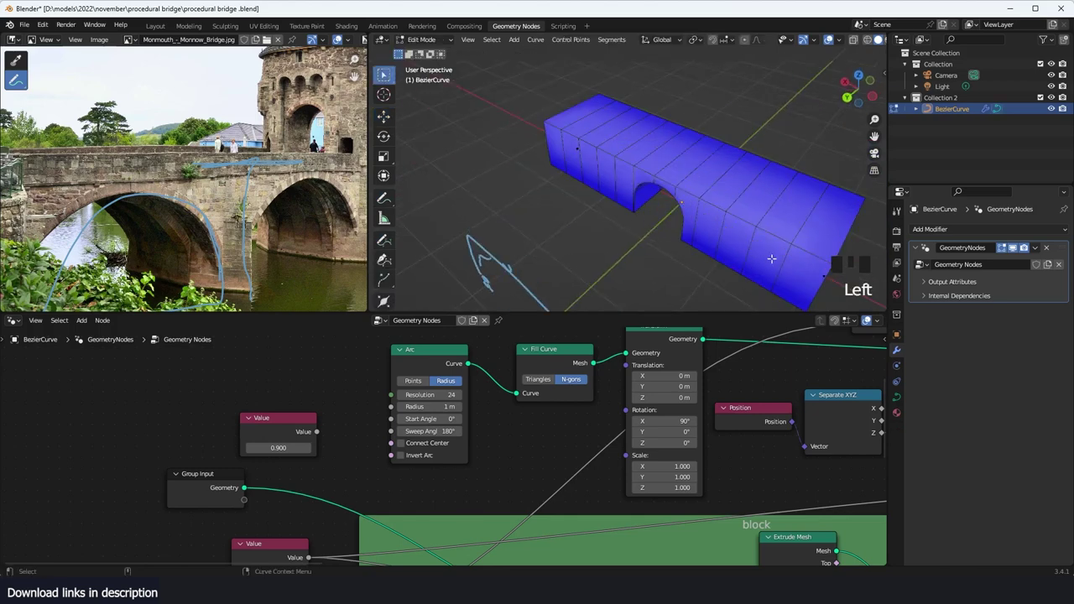
pyautogui.scroll(-5, 772, 258)
pyautogui.keyDown('shift'); pyautogui.moveTo(772, 259); pyautogui.dragTo(674, 220, button='middle'); pyautogui.keyUp('shift')
pyautogui.scroll(3, 675, 220)
pyautogui.click(596, 174)
pyautogui.press('`')
pyautogui.keyDown('shift'); pyautogui.moveTo(662, 148); pyautogui.dragTo(750, 164, button='middle'); pyautogui.keyUp('shift')
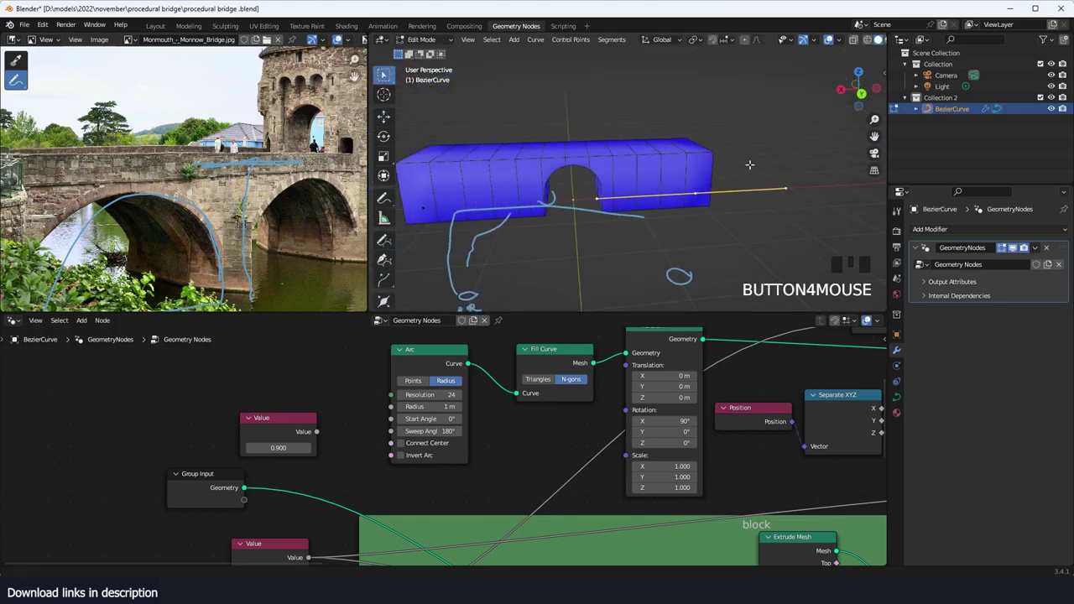
pyautogui.press('`')
pyautogui.press('g')
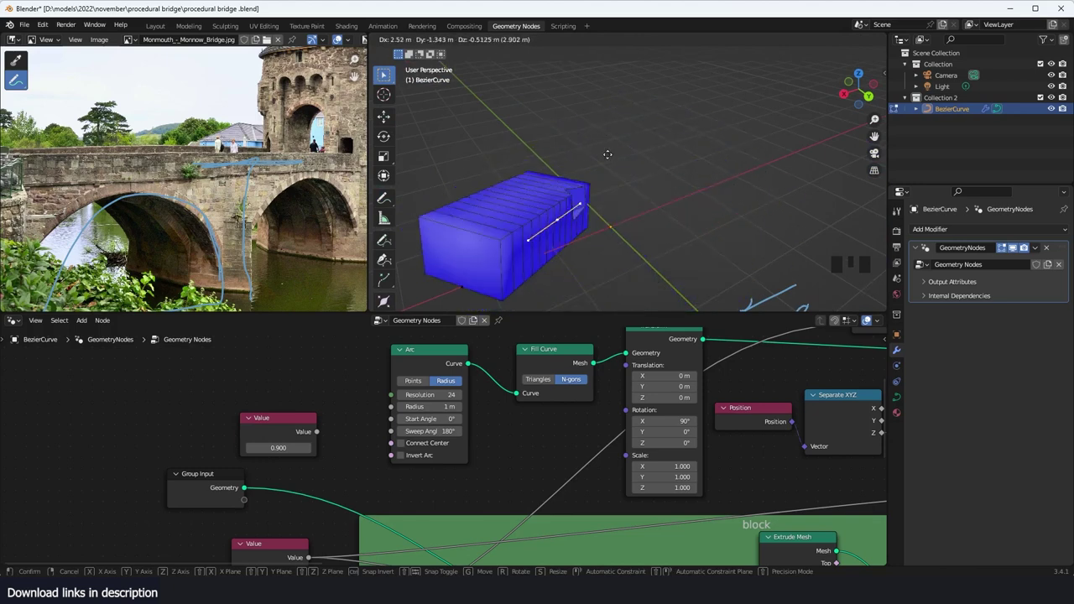
pyautogui.rightClick(753, 128)
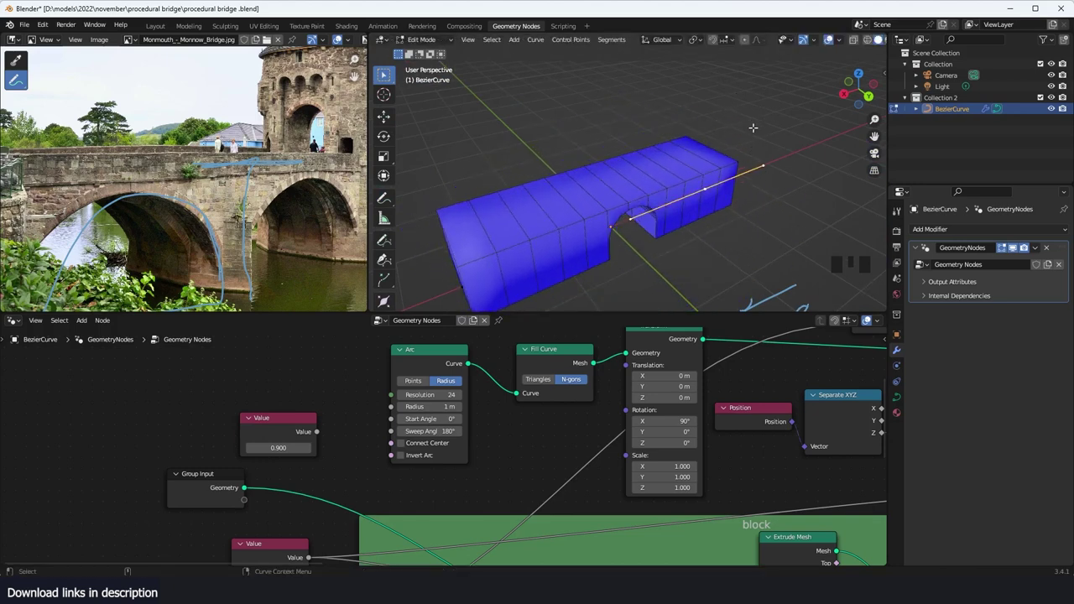
# Step: Return to Object Mode and examine the arched bridge from several angles
pyautogui.press('`')
pyautogui.press('`')
pyautogui.press('`')
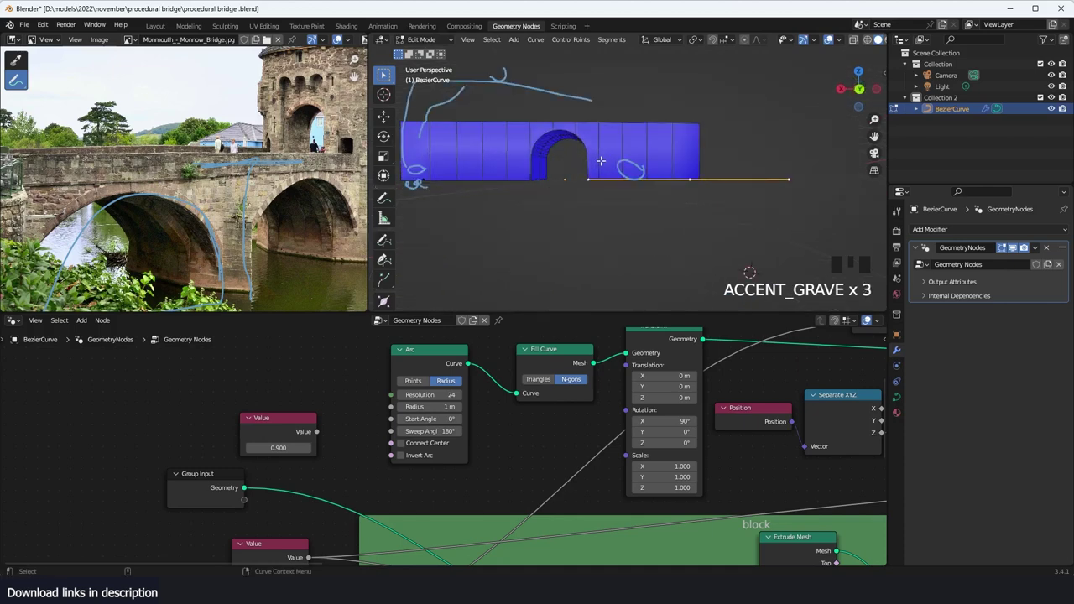
pyautogui.press('Tab')
pyautogui.press('`')
pyautogui.scroll(-1, 168, 186)
pyautogui.press('`')
pyautogui.scroll(3, 658, 148)
pyautogui.press('`')
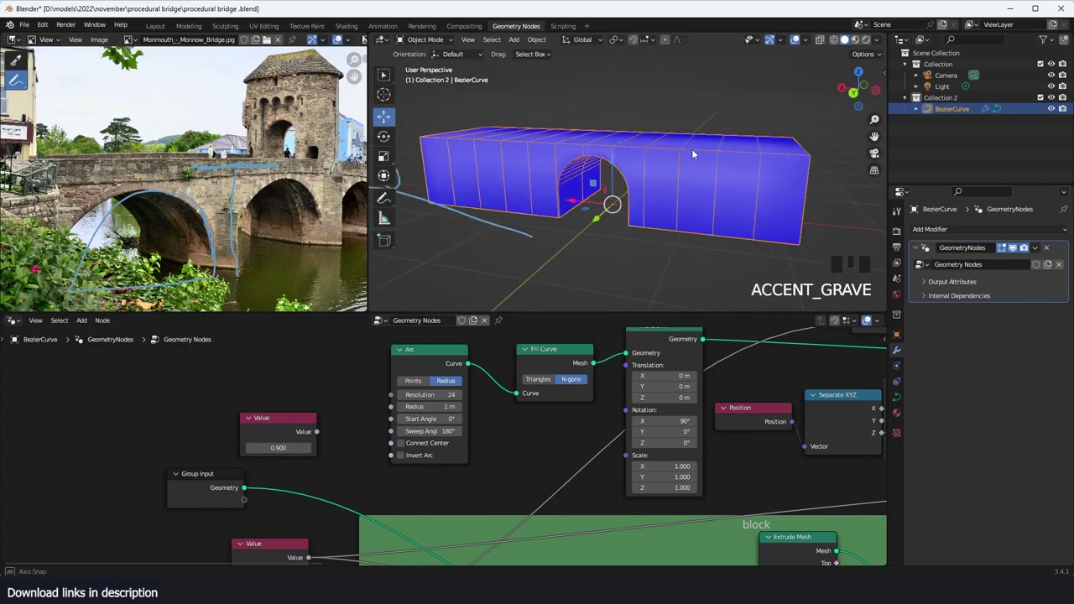
# Step: Extend the Bezier curve in top view with one more control point so the bridge bends, and check it in Object Mode
pyautogui.scroll(-3, 701, 199)
pyautogui.press('Tab')
pyautogui.press('KP_7')
pyautogui.keyDown('ctrl'); pyautogui.rightClick(454, 248); pyautogui.keyUp('ctrl')
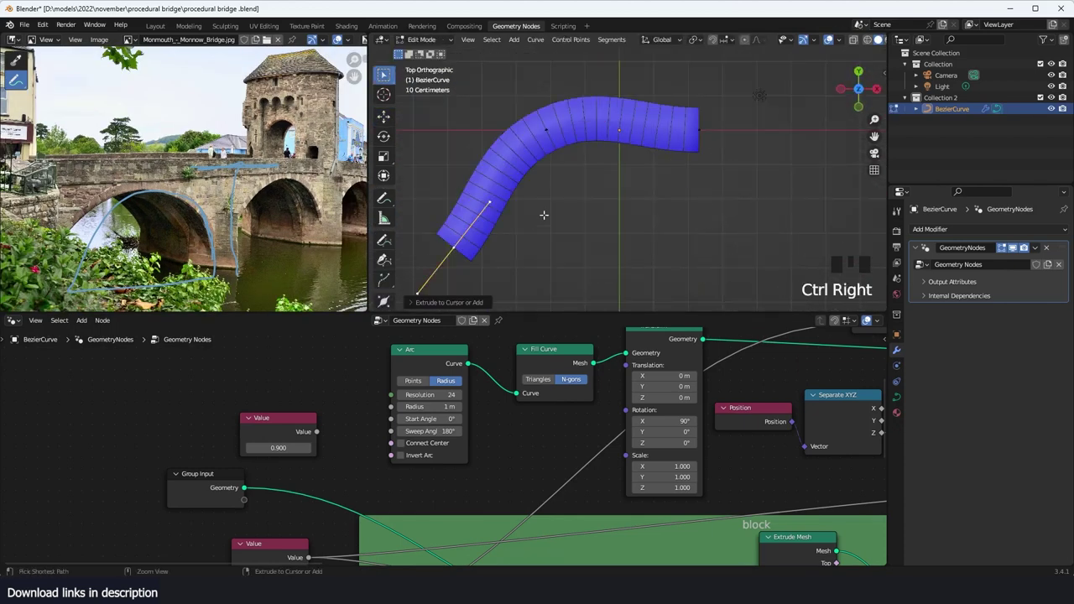
pyautogui.press('Tab')
pyautogui.press('`')
pyautogui.press('`')
pyautogui.press('`')
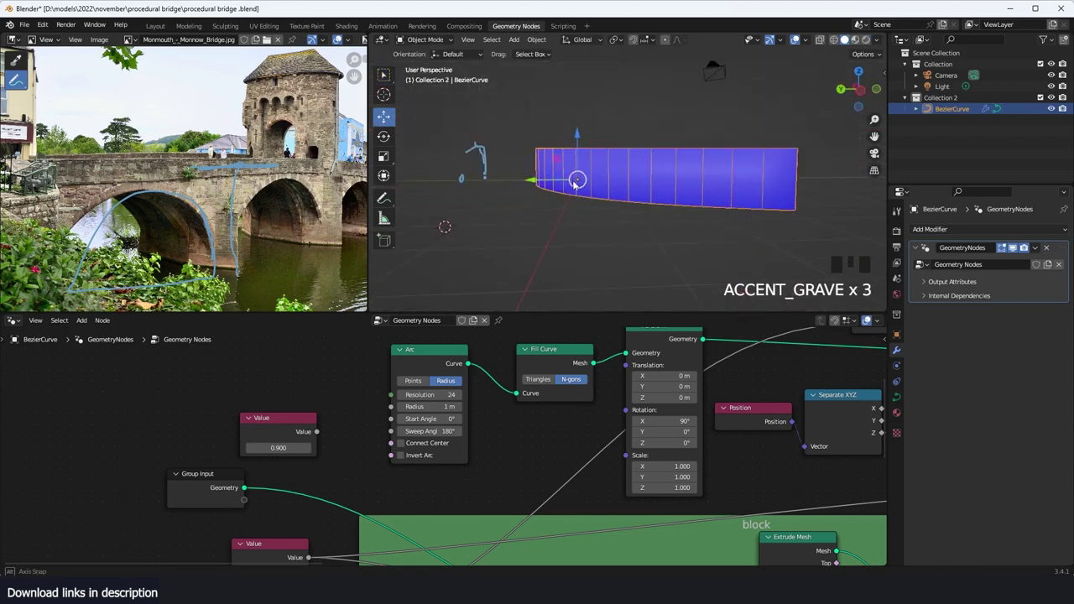
# Step: Select all the nodes that build the arch and move them away from the block frame
pyautogui.scroll(-7, 653, 388)
pyautogui.moveTo(788, 449); pyautogui.dragTo(664, 442, button='middle')
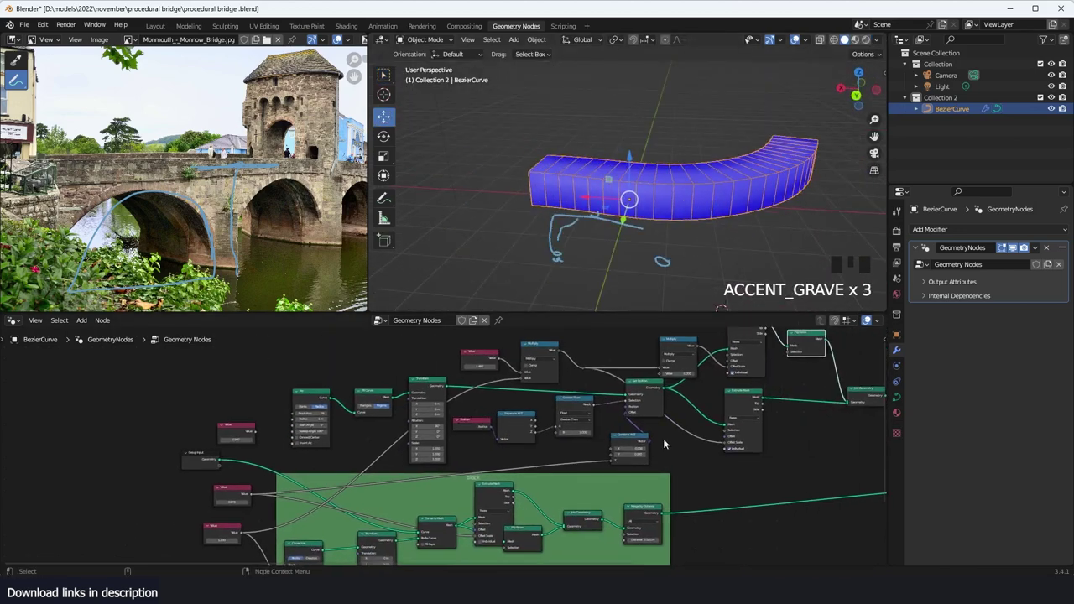
pyautogui.scroll(-4, 664, 441)
pyautogui.moveTo(344, 359); pyautogui.dragTo(758, 451)
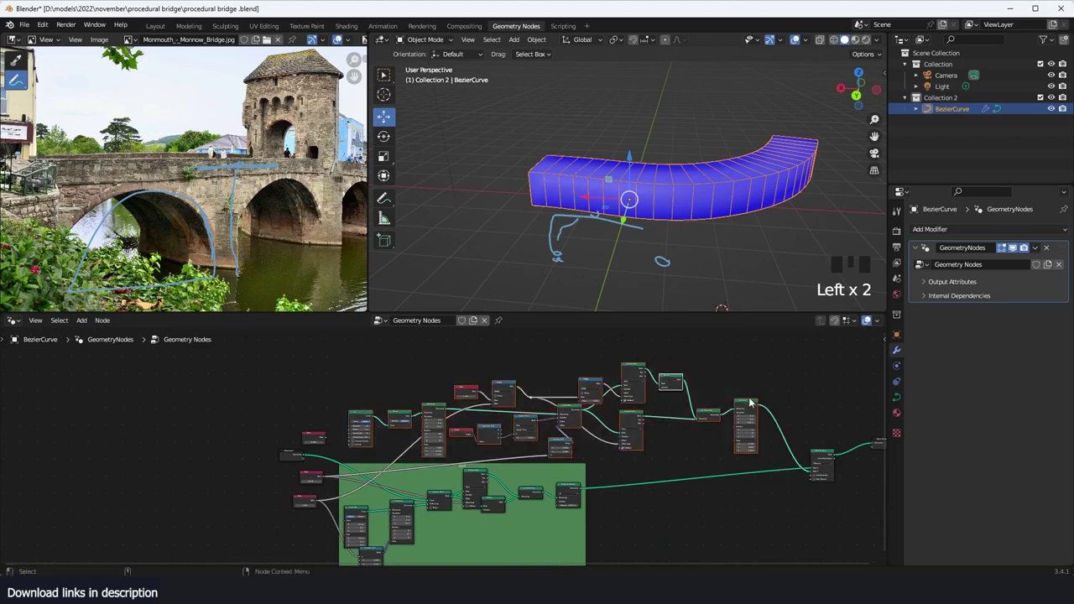
pyautogui.moveTo(745, 402); pyautogui.dragTo(704, 377)
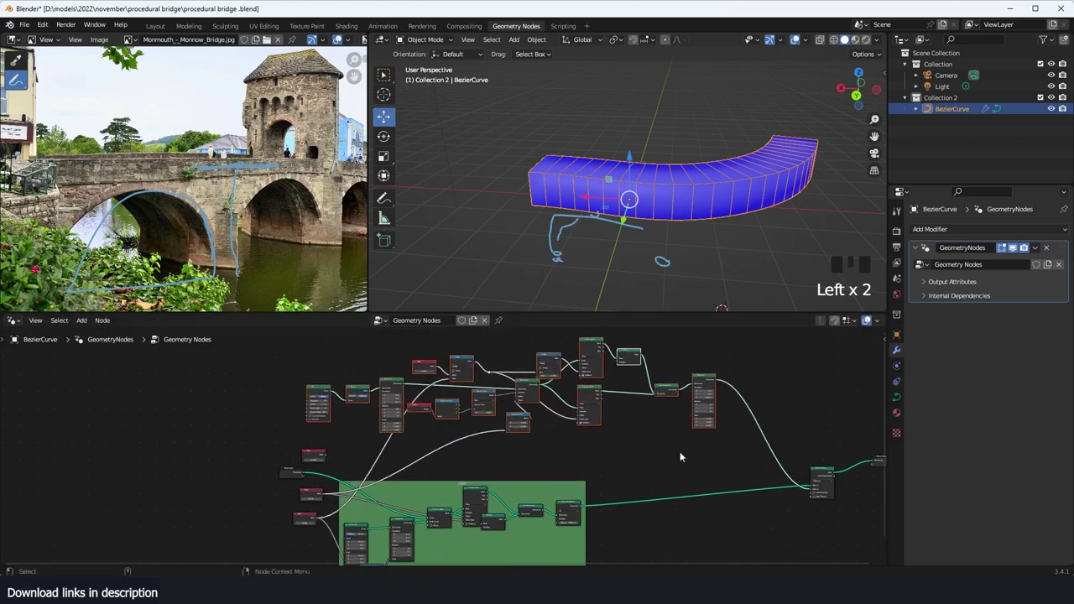
# Step: Group the selected arch nodes in a frame labelled "arch" and enable the frame's custom color
pyautogui.hotkey('ctrl', 'j')
pyautogui.press('F2')
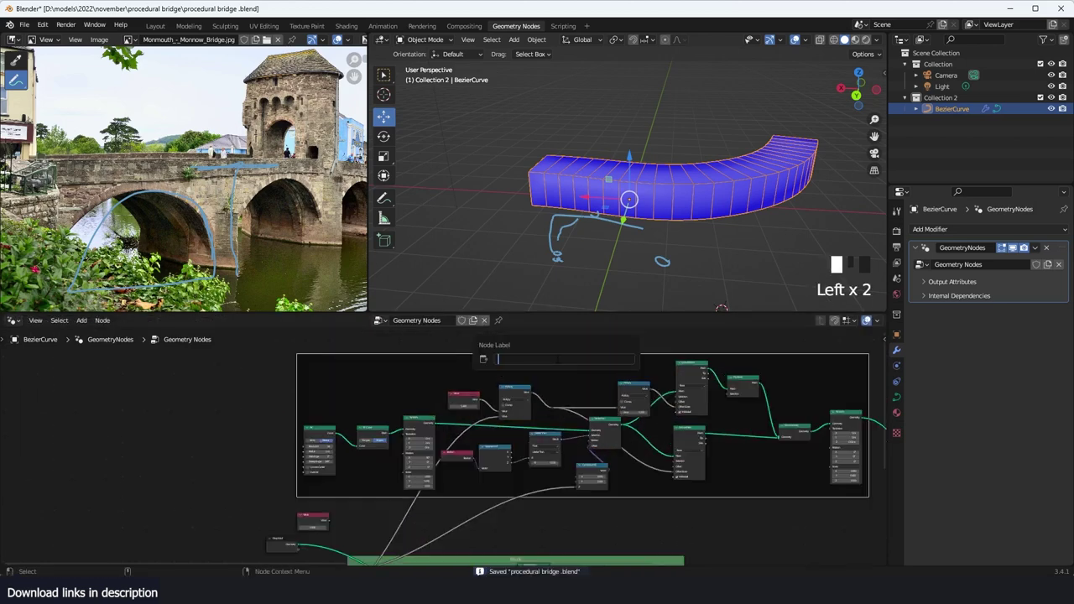
pyautogui.write('arc')
pyautogui.write('h')
pyautogui.press('Return')
pyautogui.press('n')
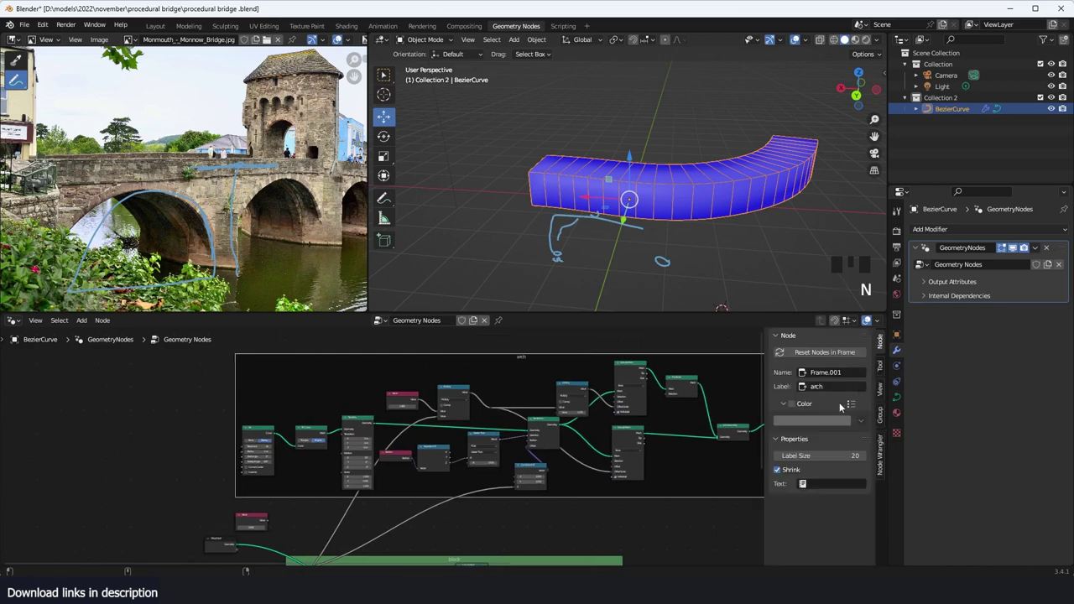
pyautogui.click(791, 405)
pyautogui.press('n')
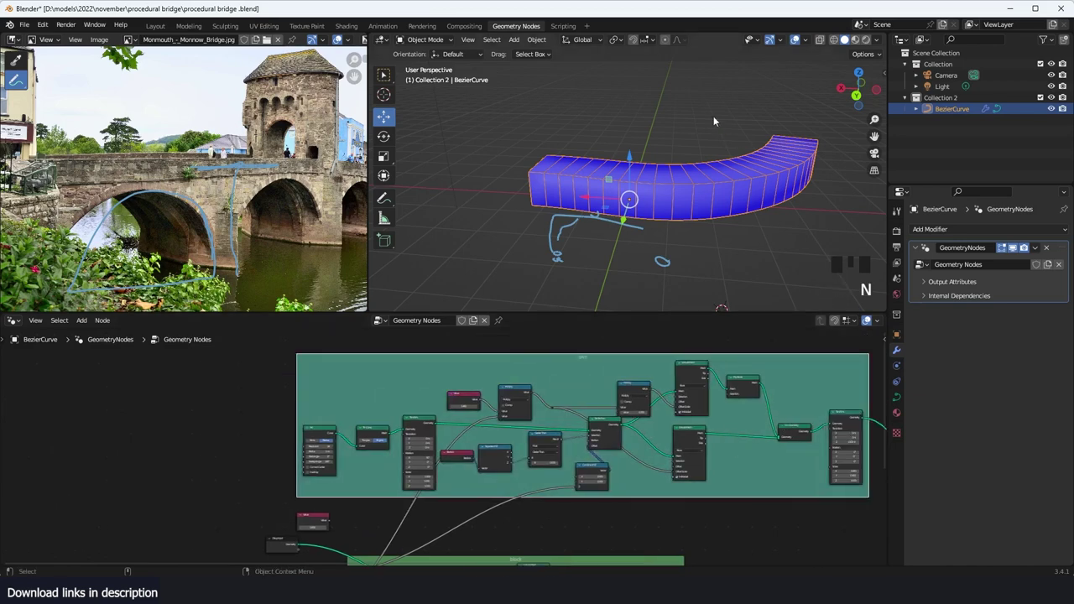
# Step: Insert a Set Shade Smooth node after the block's Merge by Distance, disable Shade Smooth, and place it inside the block frame
pyautogui.press('`')
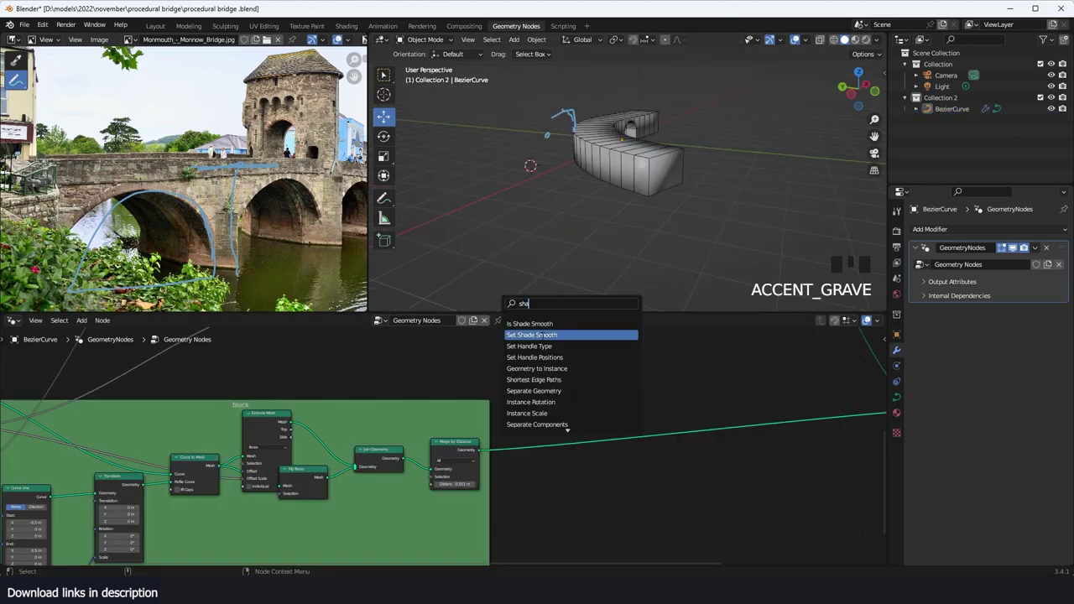
pyautogui.click(543, 336)
pyautogui.click(563, 471)
pyautogui.scroll(3, 555, 470)
pyautogui.click(555, 469)
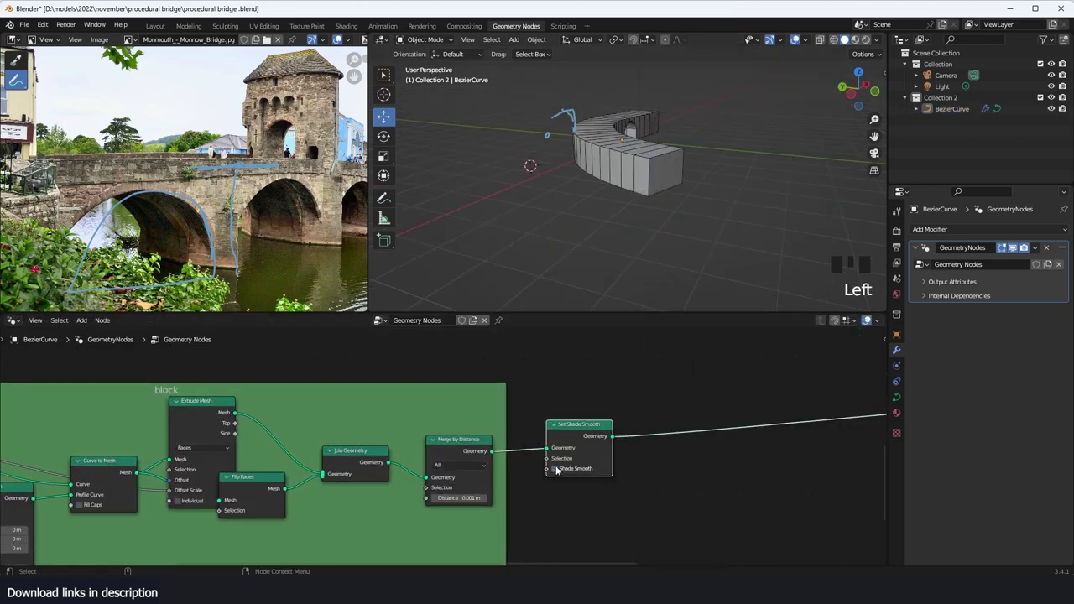
pyautogui.moveTo(588, 429)
pyautogui.mouseDown()
pyautogui.moveTo(515, 437)
pyautogui.moveTo(499, 397)
pyautogui.moveTo(568, 429)
pyautogui.mouseUp()
# Step: Inspect the flat shading of the curved bridge from several angles and select the bridge
pyautogui.press('`')
pyautogui.scroll(3, 676, 139)
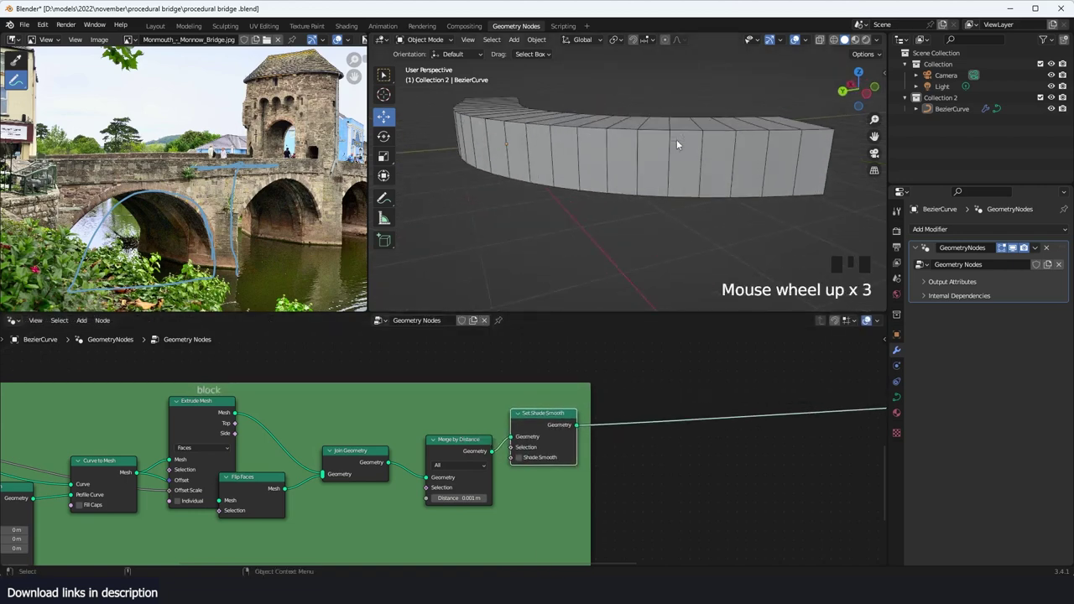
pyautogui.press('`')
pyautogui.moveTo(610, 152); pyautogui.dragTo(581, 122, button='middle')
pyautogui.scroll(-4, 582, 122)
pyautogui.click(608, 151)
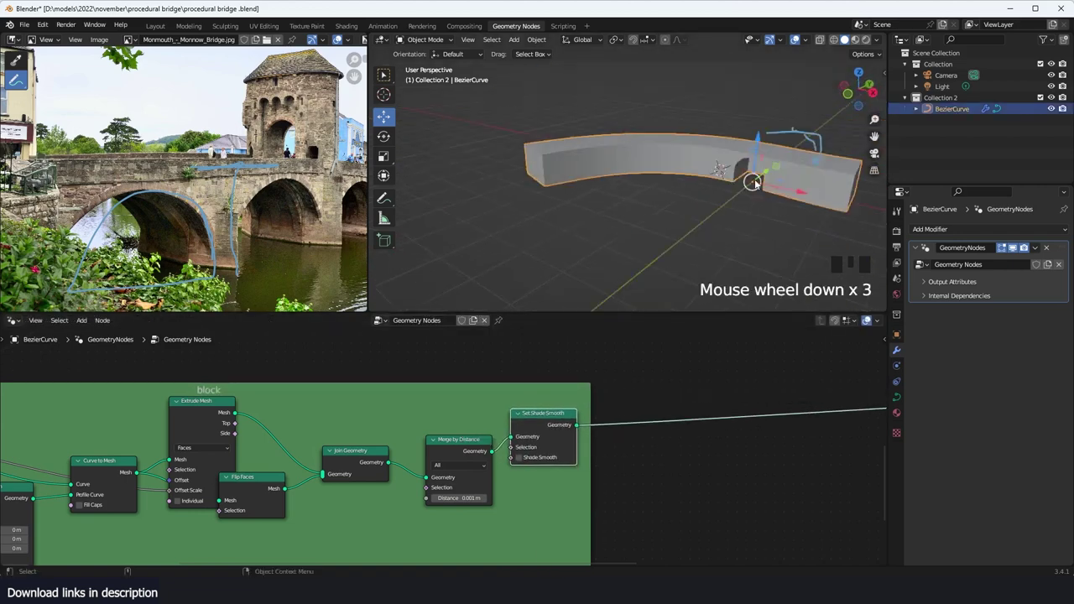
pyautogui.press('`')
# Step: Reposition the Mesh Boolean node lower, between the block frame and the Group Output
pyautogui.scroll(-2, 709, 414)
pyautogui.moveTo(709, 413); pyautogui.dragTo(408, 445, button='middle')
pyautogui.moveTo(623, 412); pyautogui.dragTo(647, 445)
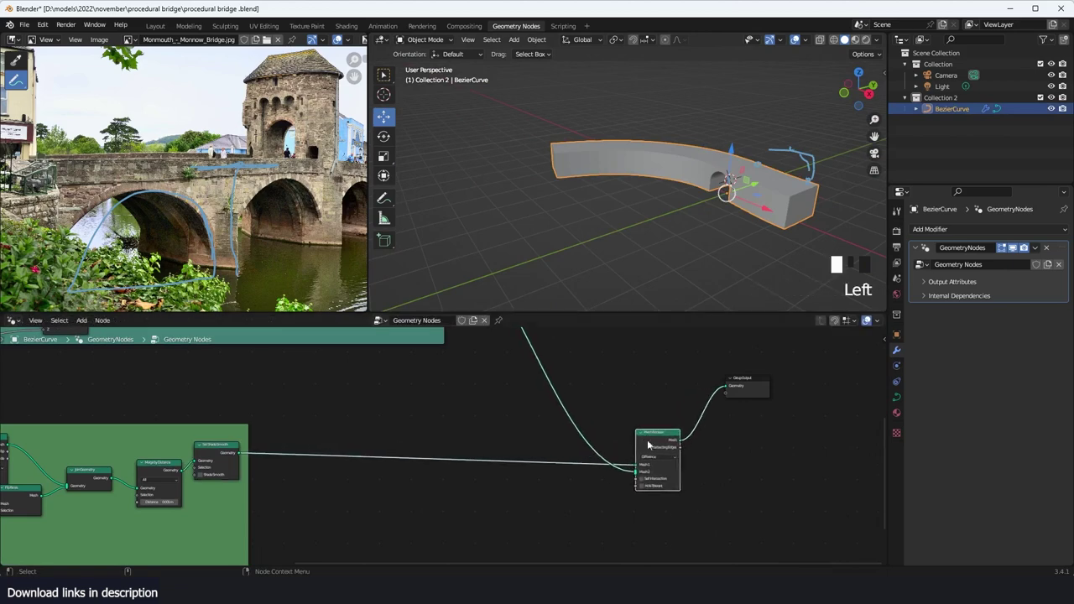
pyautogui.moveTo(503, 359); pyautogui.dragTo(553, 479, button='middle')
pyautogui.scroll(-5, 448, 366)
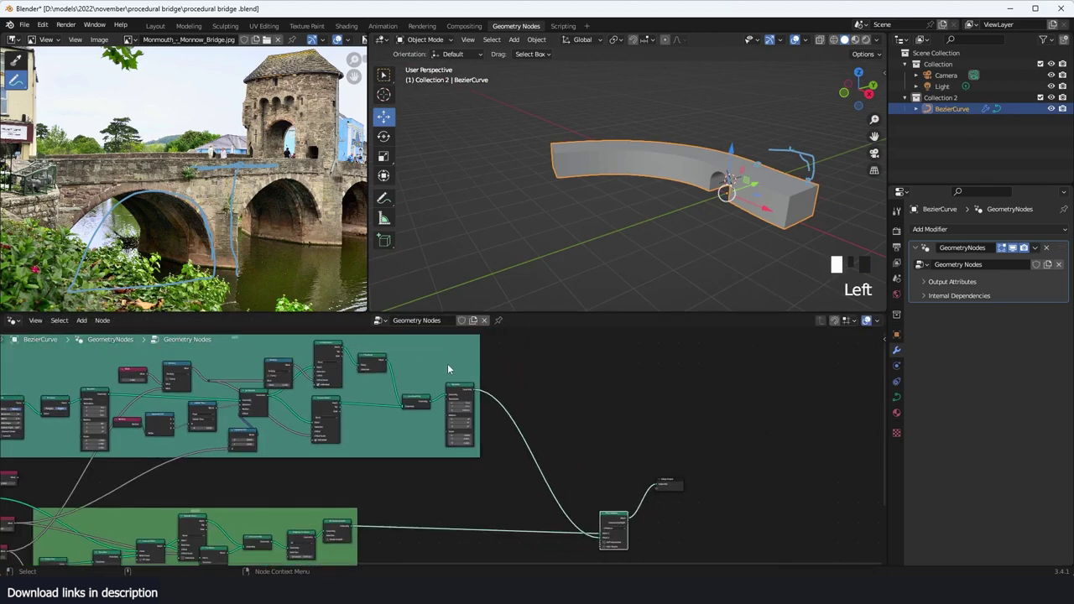
# Step: Check the bridge's arch opening and move the whole arch frame farther away from the block frame and Mesh Boolean
pyautogui.click(478, 368)
pyautogui.moveTo(509, 406); pyautogui.dragTo(542, 408, button='middle')
pyautogui.press('`')
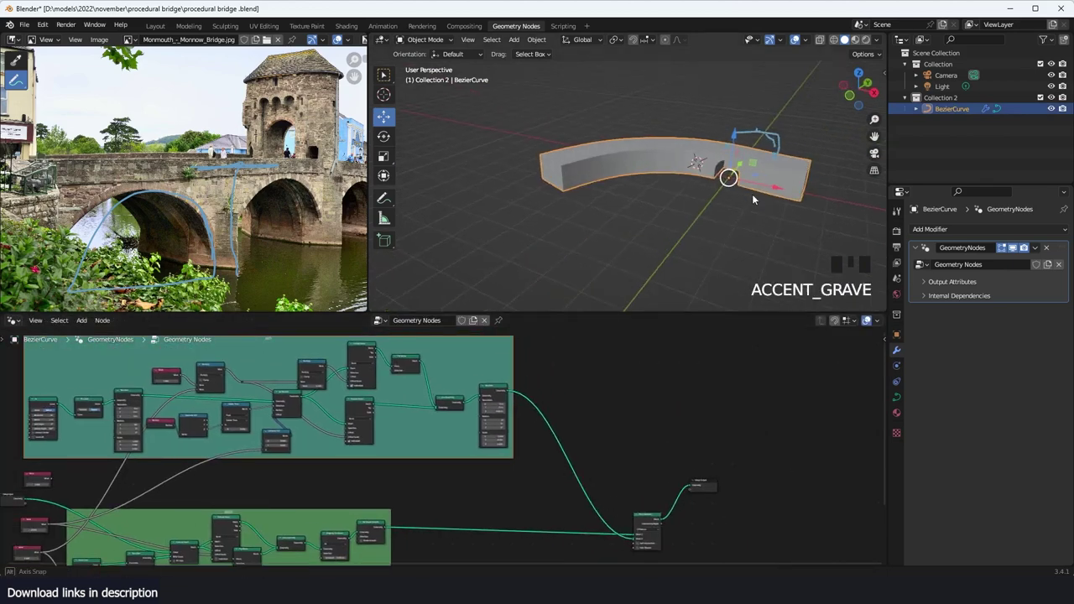
pyautogui.scroll(2, 732, 190)
pyautogui.press('`')
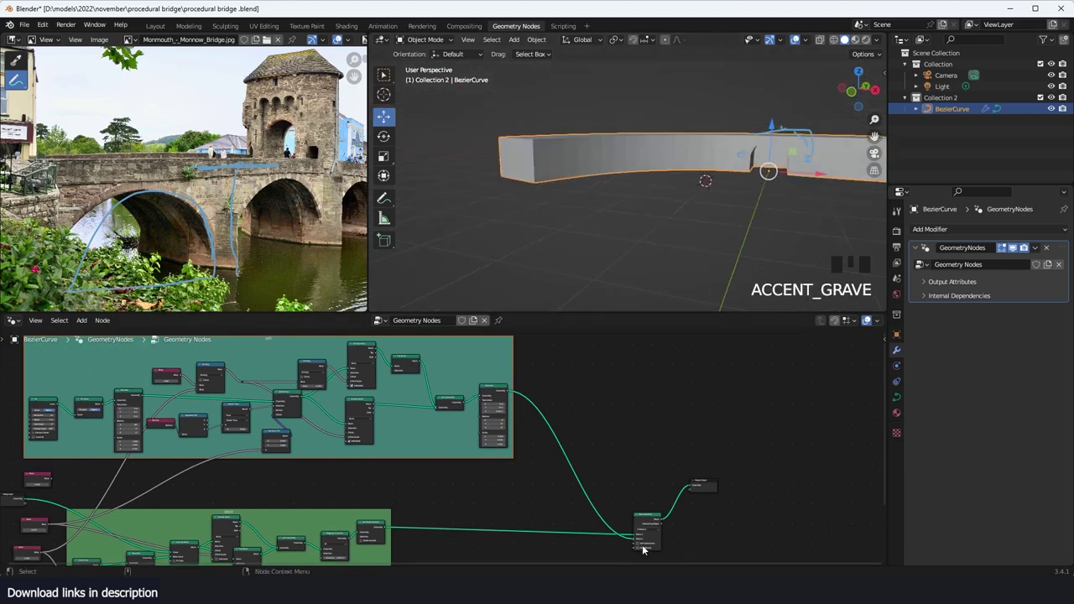
pyautogui.scroll(1, 643, 547)
pyautogui.scroll(-5, 434, 452)
pyautogui.moveTo(425, 393); pyautogui.dragTo(468, 406, button='middle')
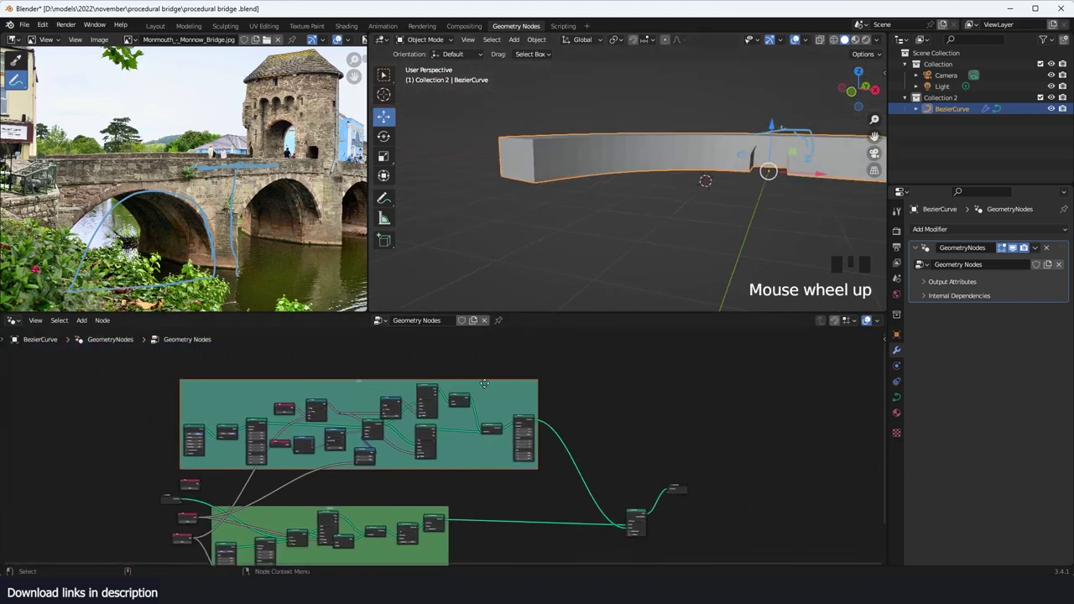
pyautogui.moveTo(484, 384); pyautogui.dragTo(325, 328)
# Step: Move the Group Input node away from the Value nodes, and preview the bare curve and the arch's last Transform output
pyautogui.moveTo(424, 418); pyautogui.dragTo(499, 392, button='middle')
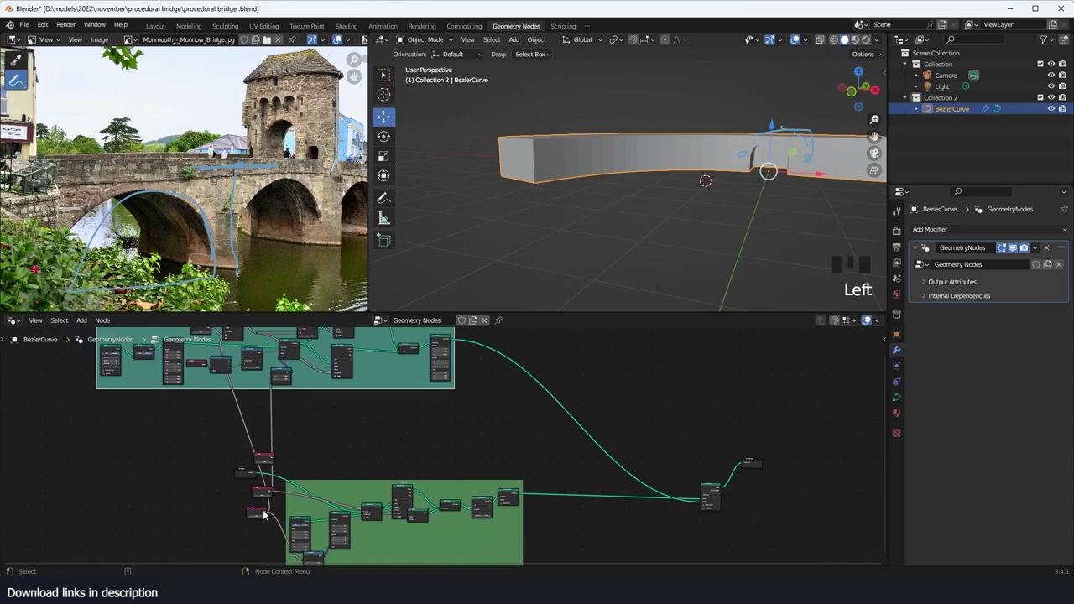
pyautogui.moveTo(248, 472); pyautogui.dragTo(182, 459)
pyautogui.keyDown('alt'); pyautogui.keyDown('shift'); pyautogui.click(182, 460); pyautogui.keyUp('shift'); pyautogui.keyUp('alt')
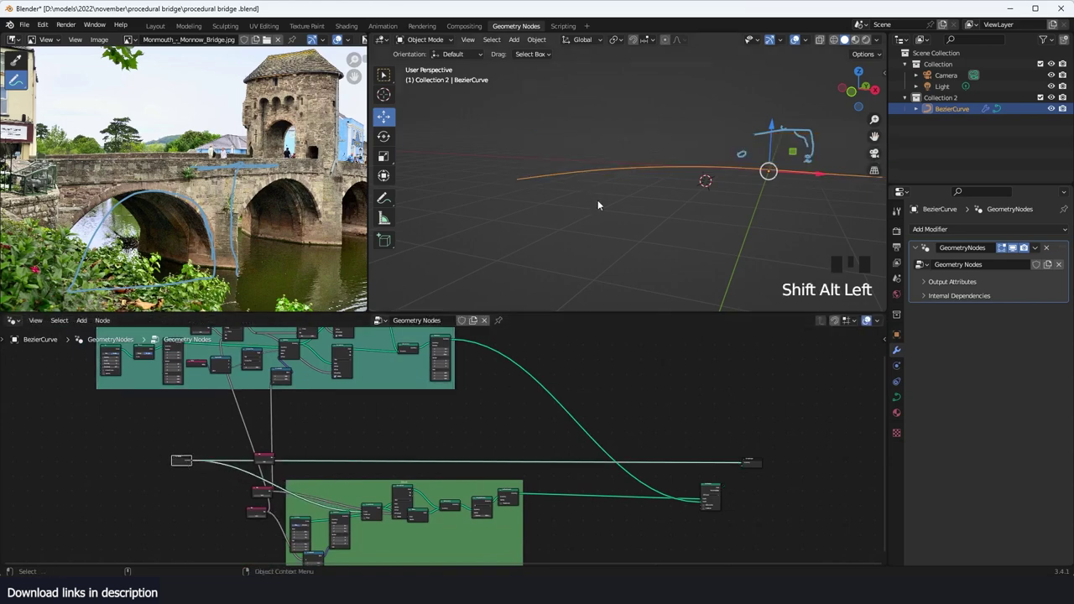
pyautogui.moveTo(597, 200); pyautogui.dragTo(582, 275, button='middle')
pyautogui.keyDown('alt'); pyautogui.keyDown('shift'); pyautogui.click(441, 357); pyautogui.keyUp('shift'); pyautogui.keyUp('alt')
pyautogui.moveTo(680, 251); pyautogui.dragTo(759, 203, button='middle')
pyautogui.press('`')
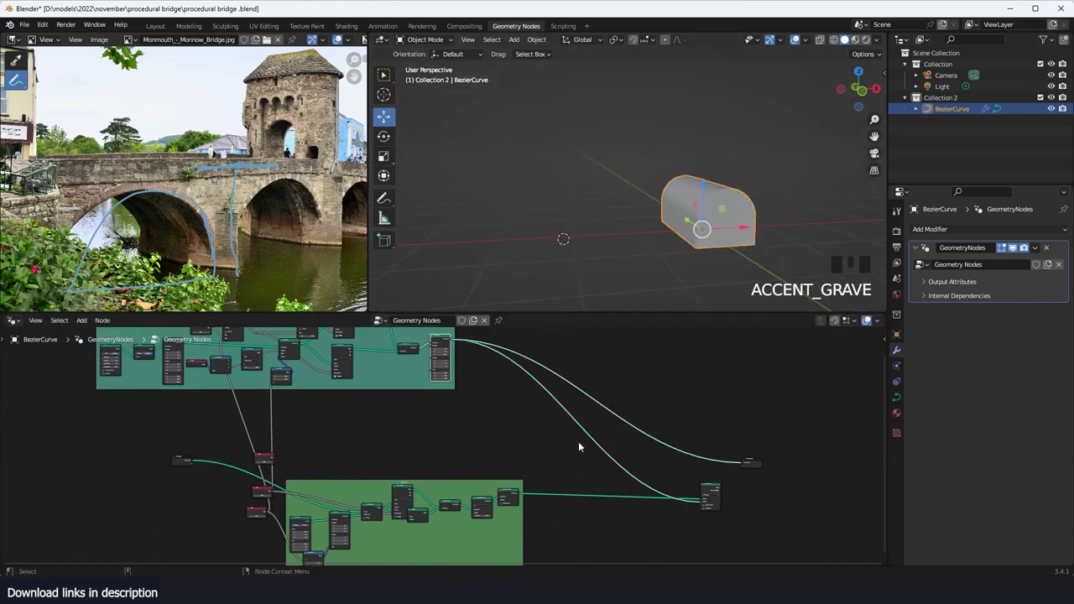
# Step: Save the file and link the Group Input's curve directly to the Group Output to preview it
pyautogui.scroll(4, 443, 442)
pyautogui.hotkey('ctrl', 's')
pyautogui.moveTo(405, 437); pyautogui.dragTo(419, 449, button='middle')
pyautogui.scroll(-3, 419, 451)
pyautogui.scroll(2, 502, 414)
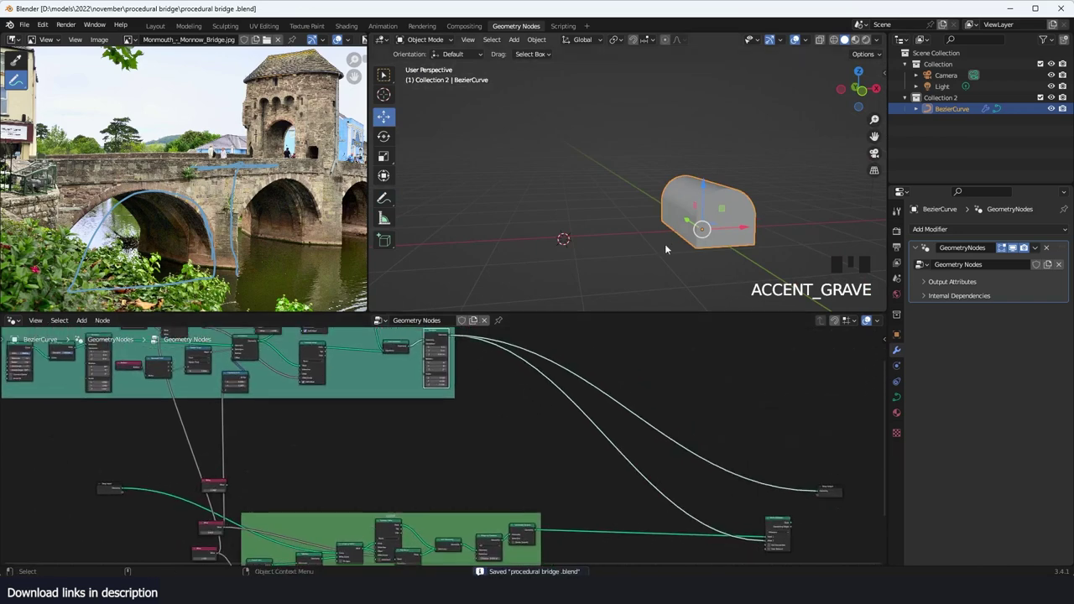
pyautogui.moveTo(666, 250); pyautogui.dragTo(658, 282, button='middle')
pyautogui.keyDown('alt'); pyautogui.keyDown('shift'); pyautogui.click(120, 490); pyautogui.keyUp('shift'); pyautogui.keyUp('alt')
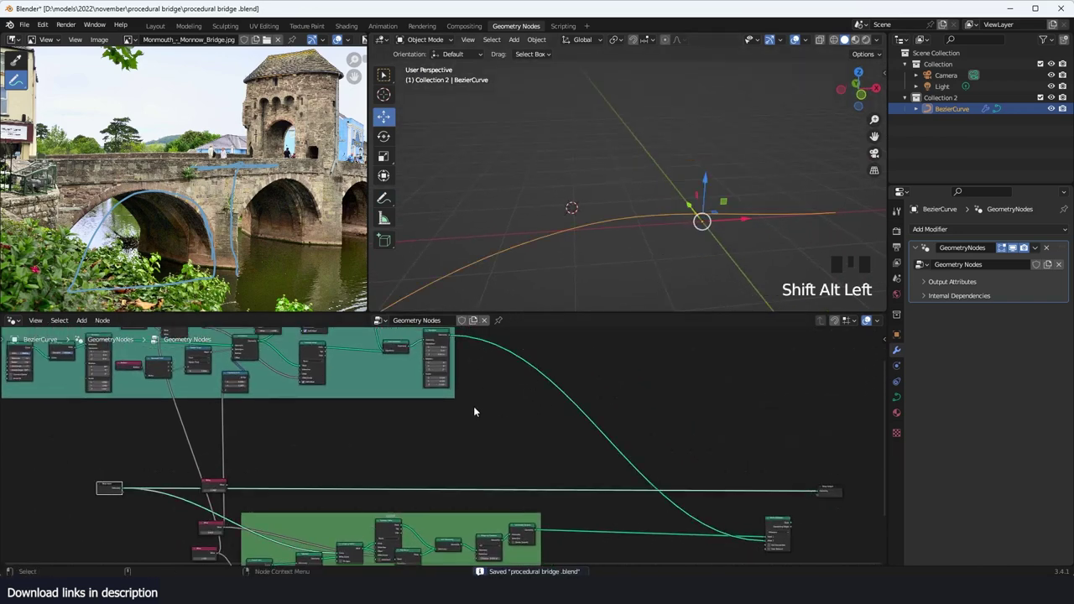
# Step: Insert a Curve to Points node between Group Input and Group Output, and move it beside the arch frame
pyautogui.hotkey('shift', 'a')
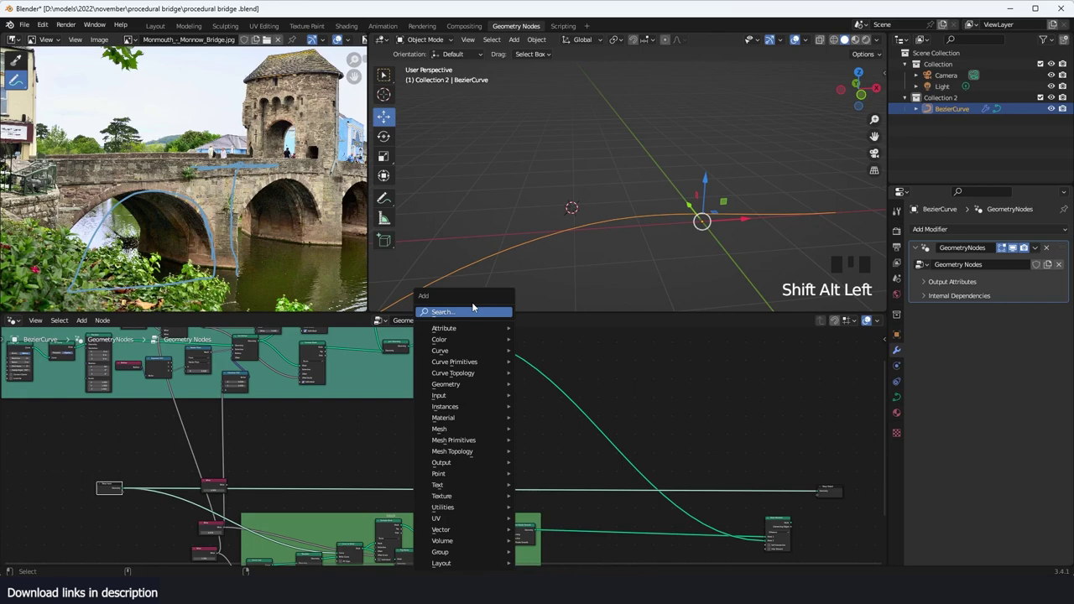
pyautogui.click(472, 309)
pyautogui.write('to po')
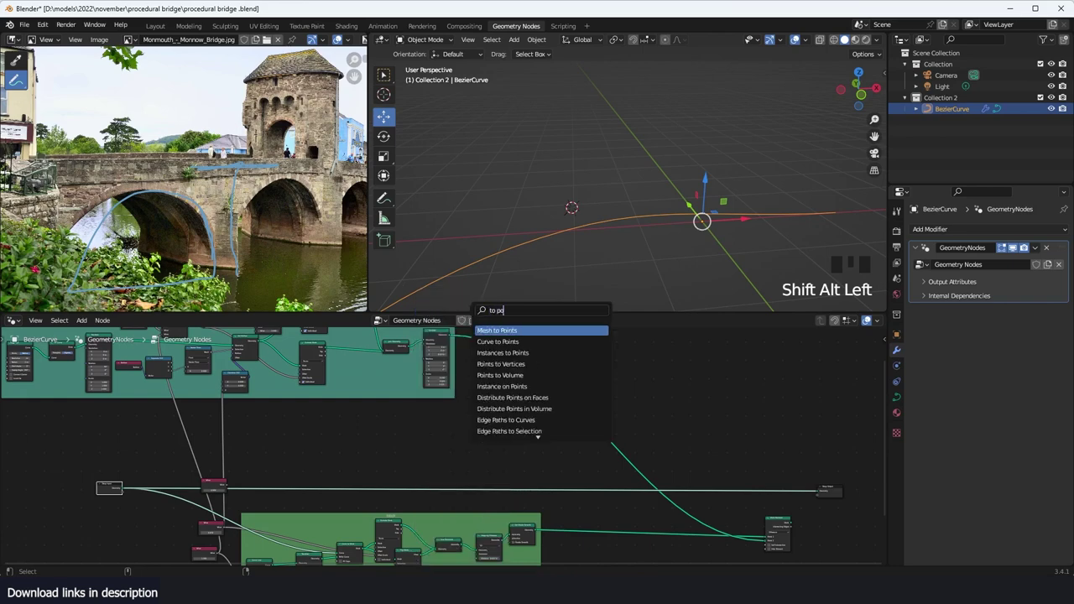
pyautogui.click(500, 343)
pyautogui.click(529, 493)
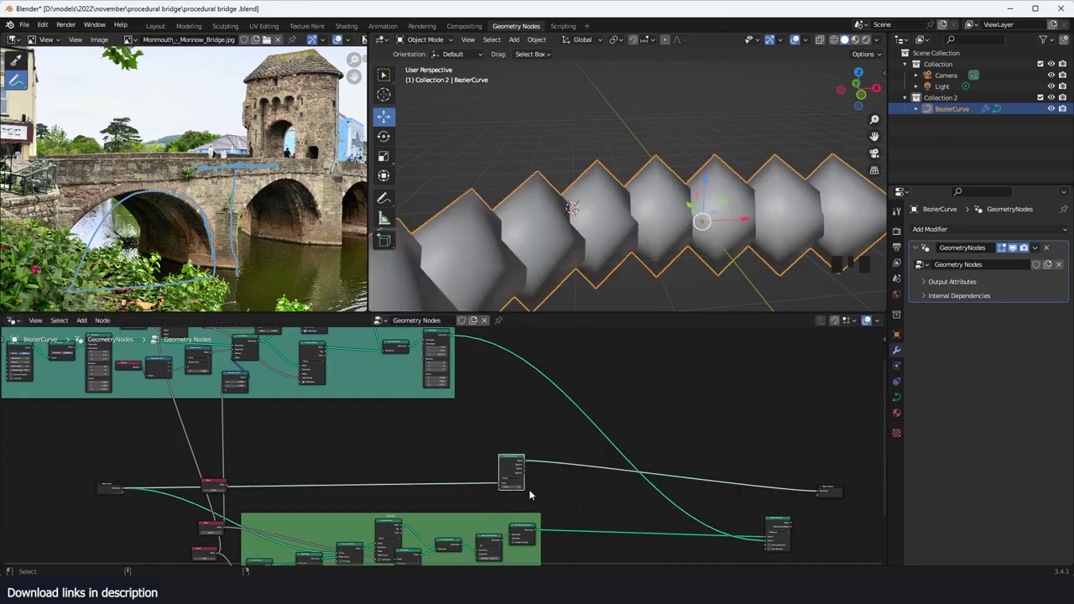
pyautogui.moveTo(518, 459); pyautogui.dragTo(637, 363)
pyautogui.press('`')
pyautogui.moveTo(644, 176); pyautogui.dragTo(619, 239, button='middle')
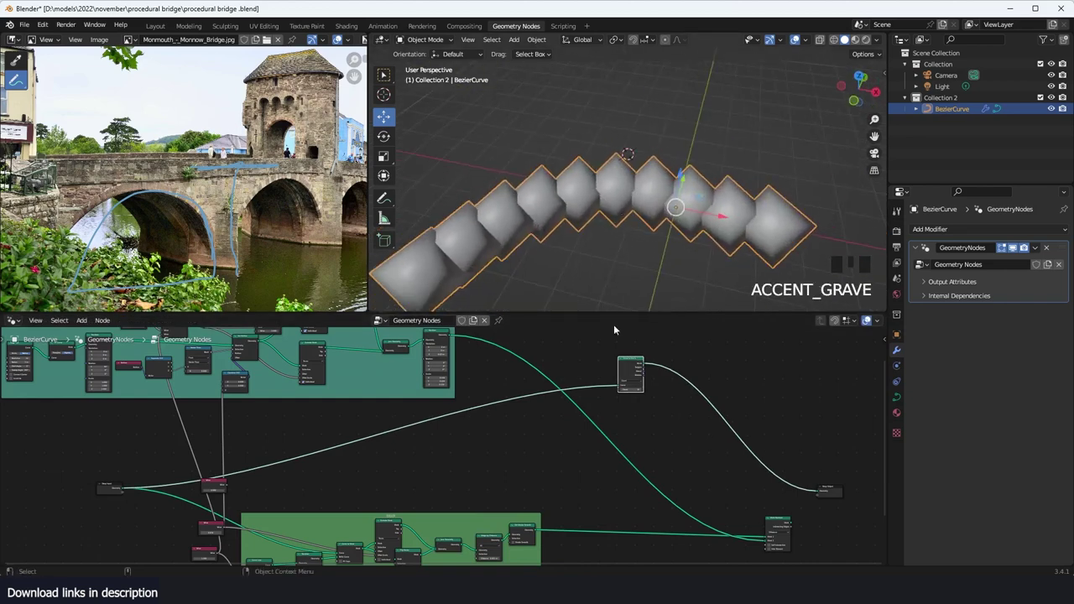
# Step: Insert an Instance on Points node between the Curve to Points node and the Group Output
pyautogui.moveTo(571, 386); pyautogui.dragTo(510, 464, button='middle')
pyautogui.scroll(1, 511, 464)
pyautogui.scroll(4, 511, 467)
pyautogui.hotkey('shift', 'a')
pyautogui.click(590, 312)
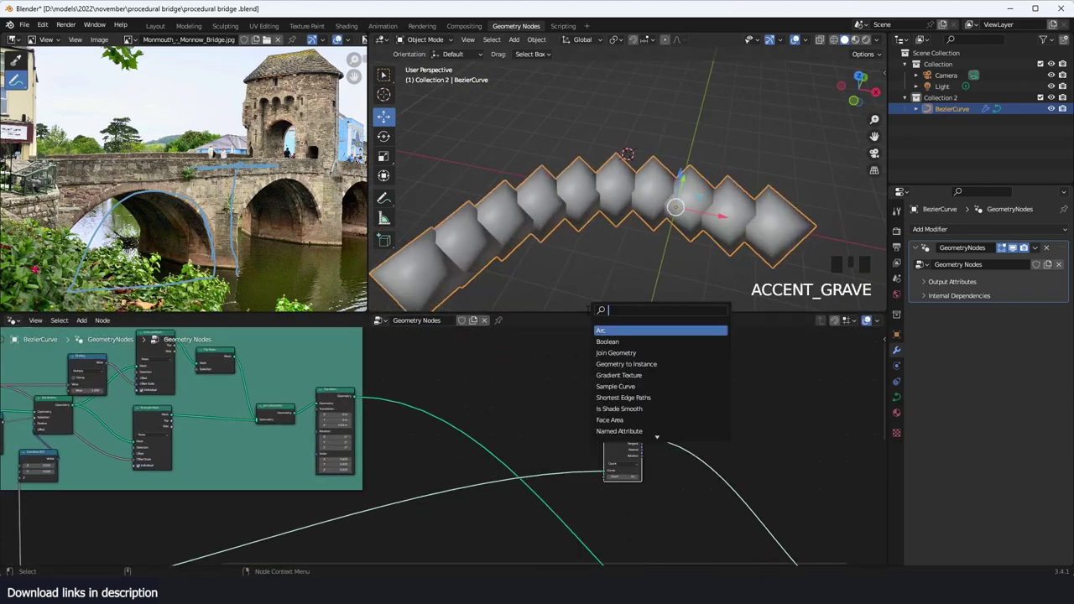
pyautogui.write('ins')
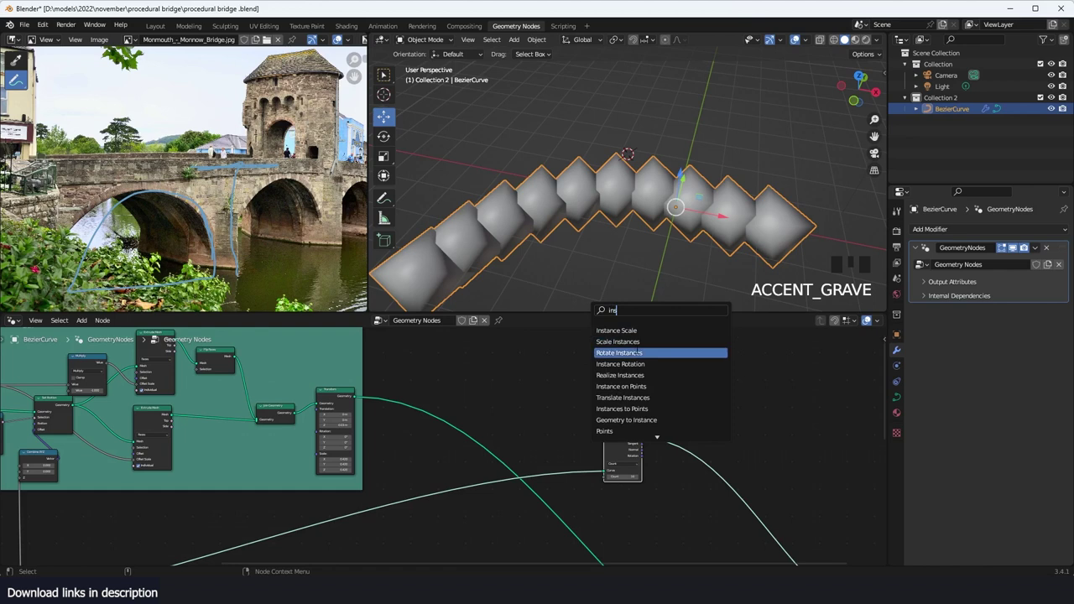
pyautogui.click(648, 394)
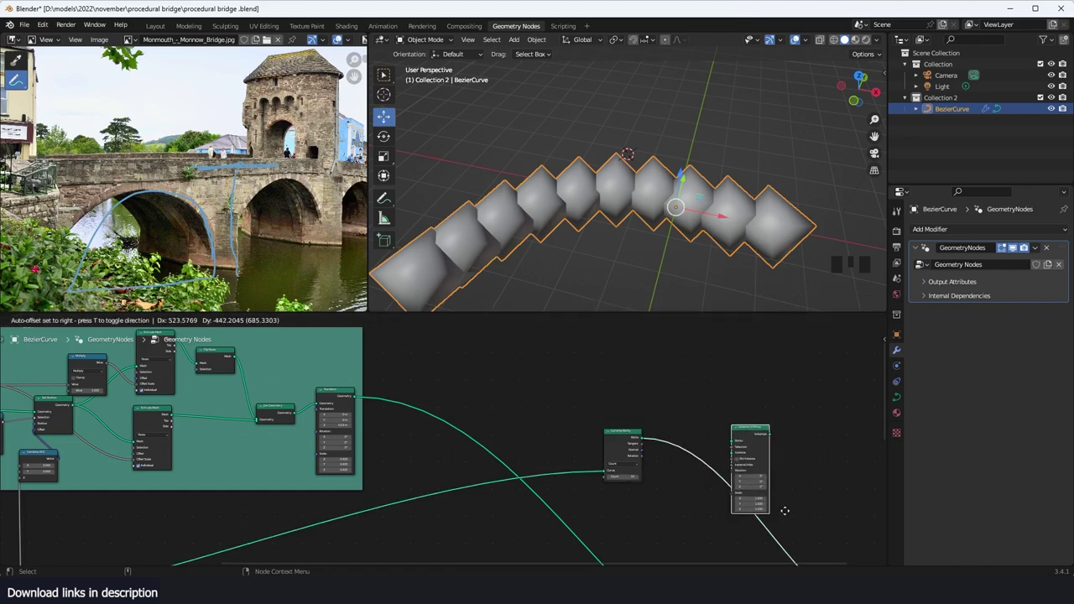
pyautogui.click(783, 513)
# Step: Link the arch's last Transform output to the Instance input of Instance on Points, and move Curve to Points farther away from it
pyautogui.moveTo(354, 400); pyautogui.dragTo(735, 457)
pyautogui.moveTo(575, 185); pyautogui.dragTo(549, 154, button='middle')
pyautogui.scroll(3, 739, 477)
pyautogui.moveTo(676, 451); pyautogui.dragTo(575, 455)
pyautogui.scroll(4, 667, 503)
pyautogui.moveTo(667, 503); pyautogui.dragTo(556, 469, button='middle')
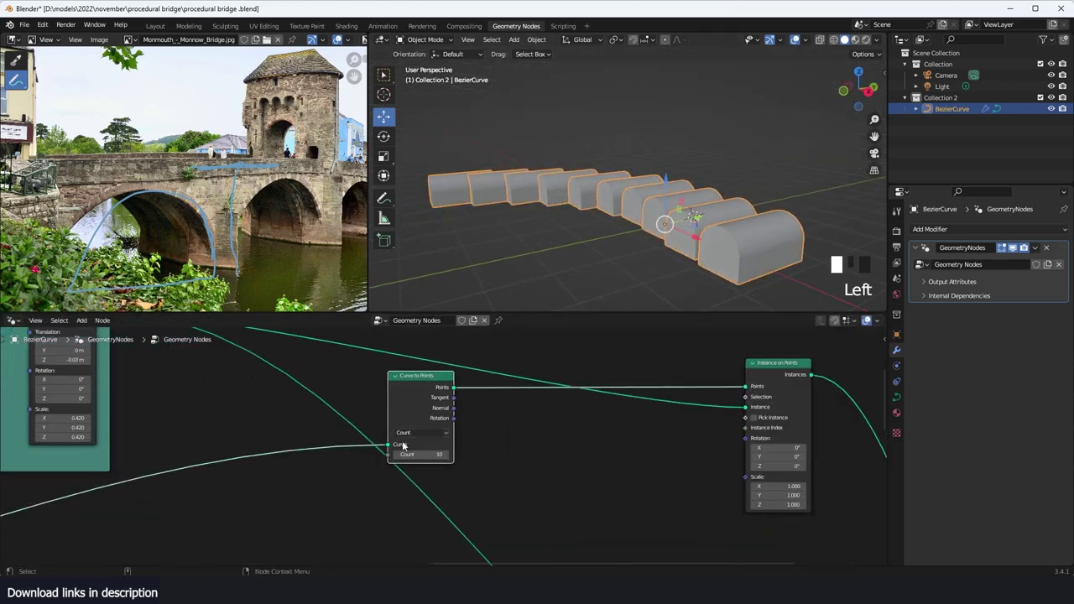
pyautogui.moveTo(661, 436); pyautogui.dragTo(623, 433, button='middle')
pyautogui.press('`')
pyautogui.moveTo(606, 194); pyautogui.dragTo(723, 264, button='middle')
pyautogui.scroll(2, 595, 468)
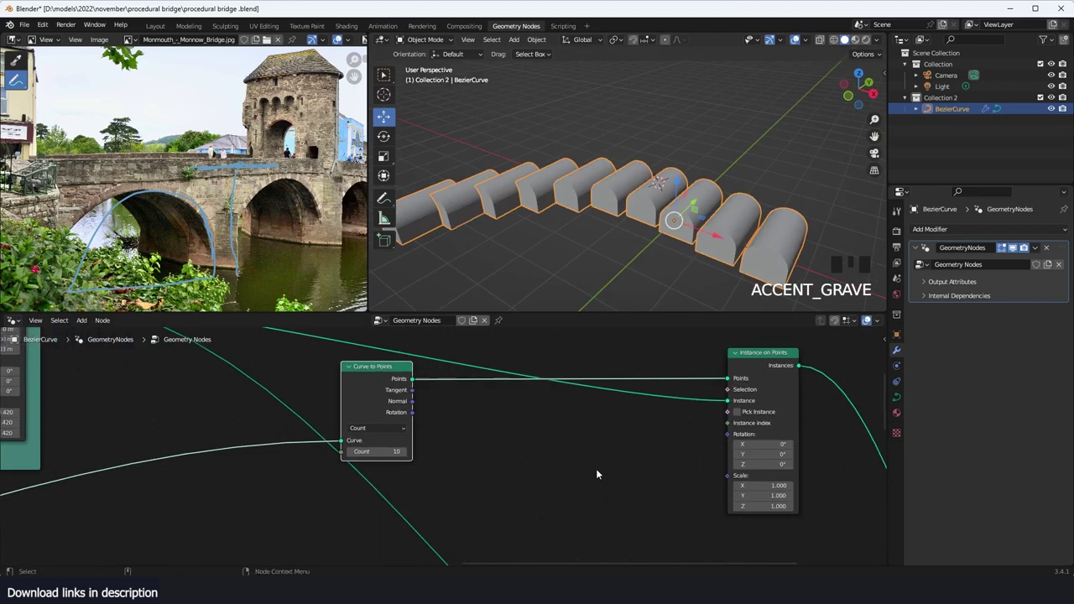
# Step: Save the file and add an Align Euler to Vector node between Curve to Points and Instance on Points, leaving it unlinked
pyautogui.hotkey('ctrl', 's')
pyautogui.hotkey('shift', 'a')
pyautogui.click(478, 313)
pyautogui.write('align')
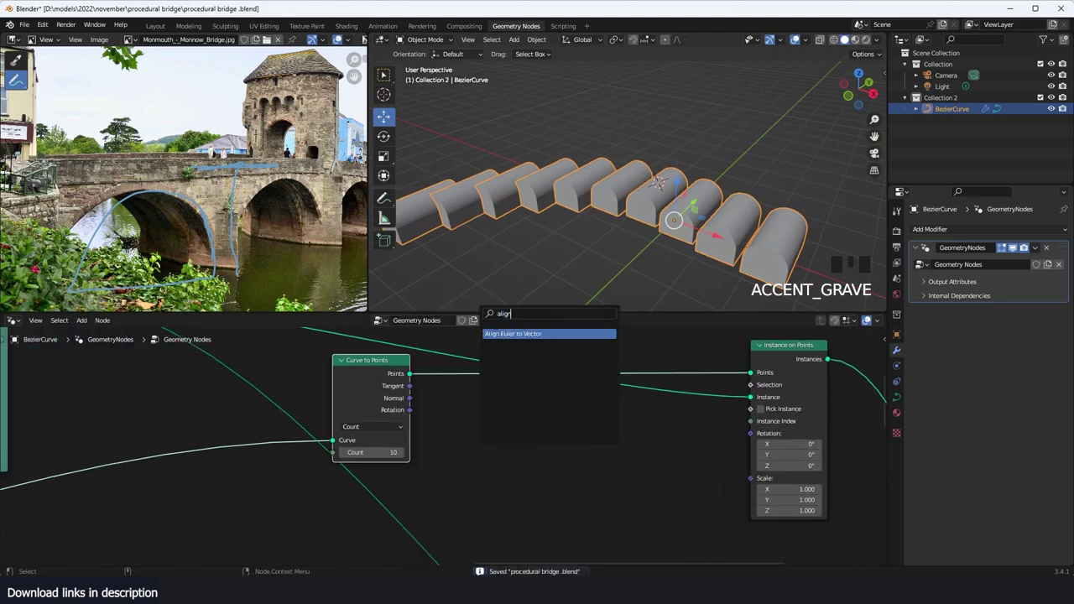
pyautogui.press('Return')
pyautogui.click(603, 437)
pyautogui.moveTo(472, 438); pyautogui.dragTo(475, 417, button='middle')
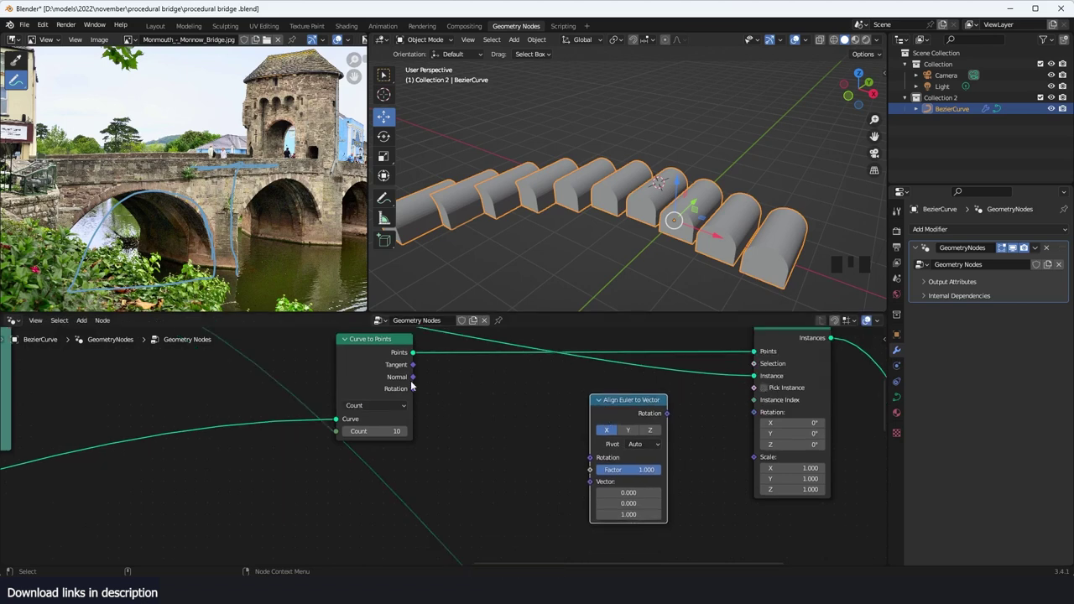
# Step: Link Curve to Points' Rotation and Normal to Align Euler to Vector's Rotation and Vector, and its output to Instance on Points' Rotation
pyautogui.moveTo(412, 388); pyautogui.dragTo(519, 447)
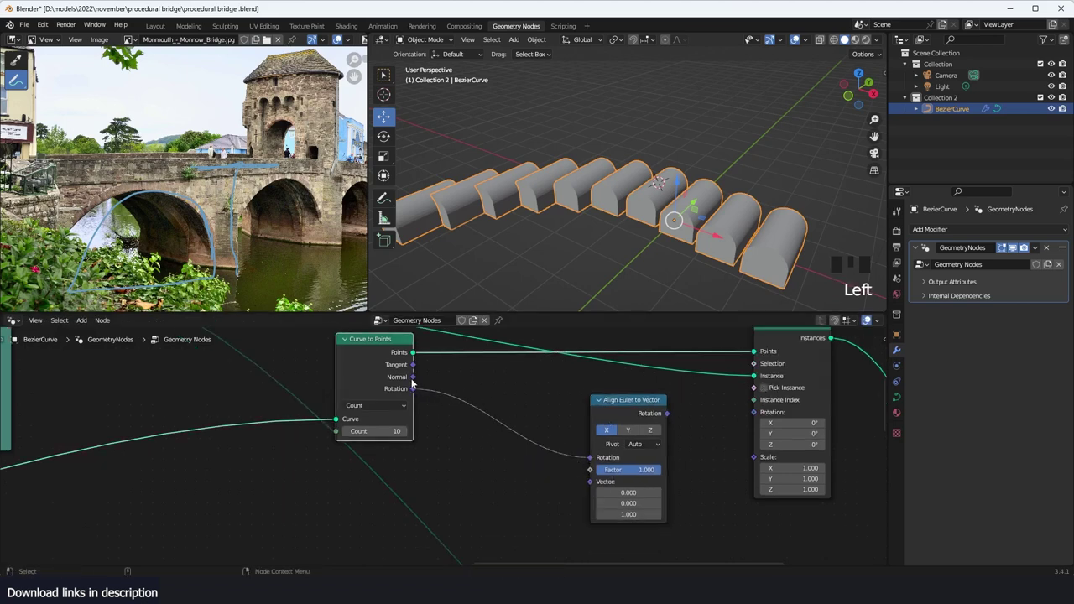
pyautogui.moveTo(587, 484); pyautogui.dragTo(589, 483)
pyautogui.moveTo(711, 468); pyautogui.dragTo(629, 467, button='middle')
pyautogui.scroll(1, 613, 440)
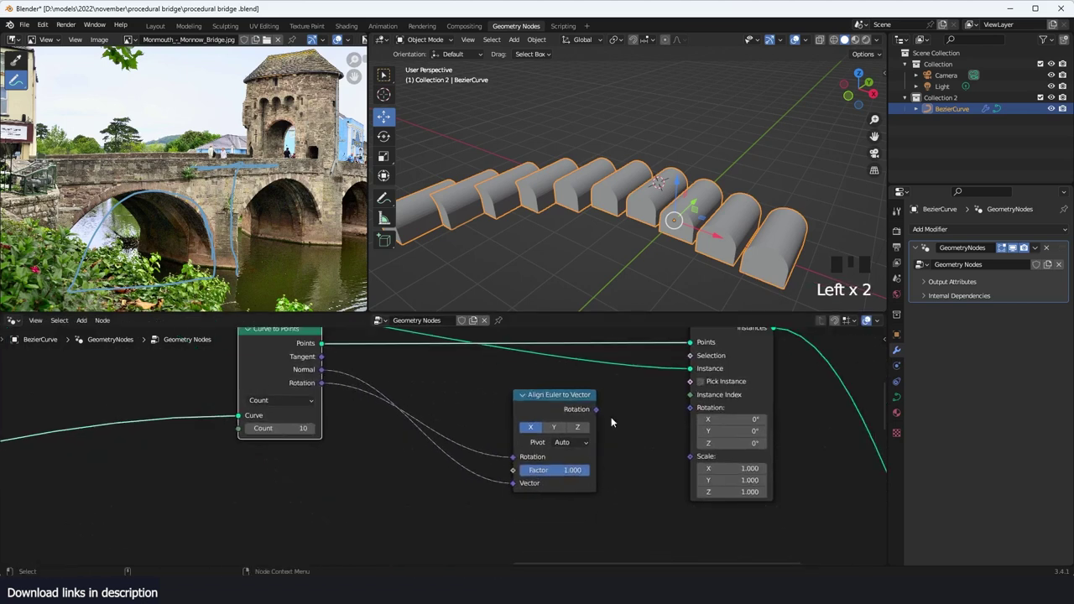
pyautogui.moveTo(592, 411); pyautogui.dragTo(693, 409)
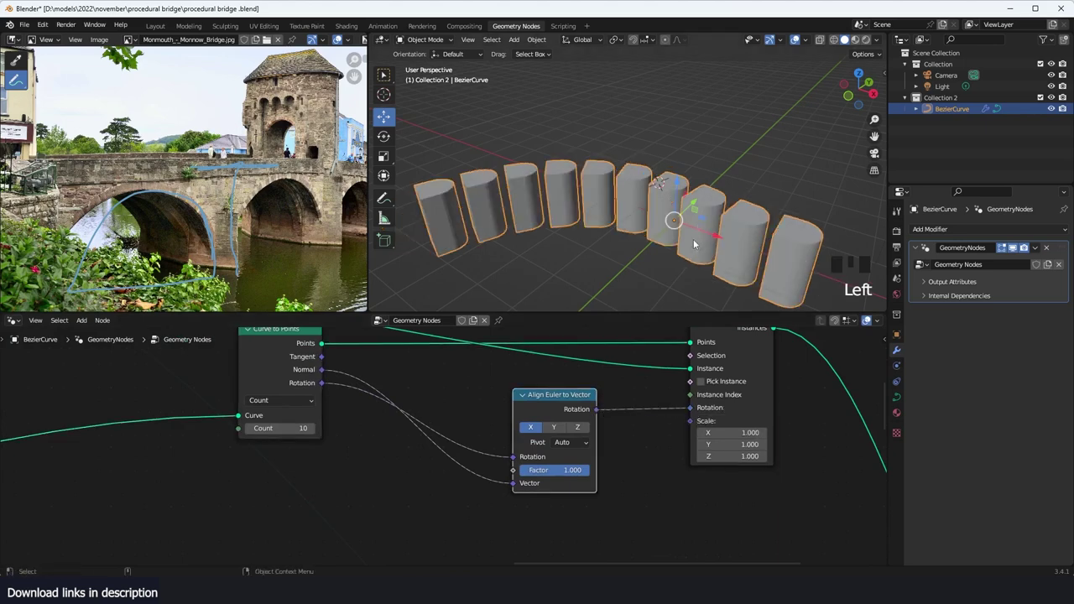
# Step: Try the Z and Y axes on the Align Euler to Vector node, return it to X, and inspect the arches
pyautogui.click(578, 427)
pyautogui.click(565, 428)
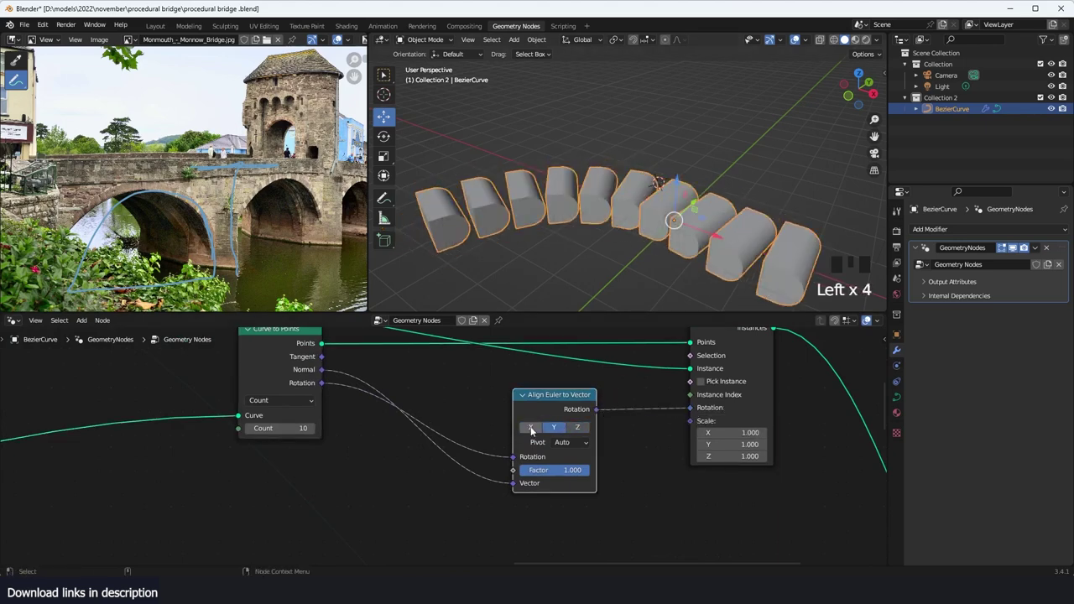
pyautogui.click(531, 429)
pyautogui.press('`')
pyautogui.press('`')
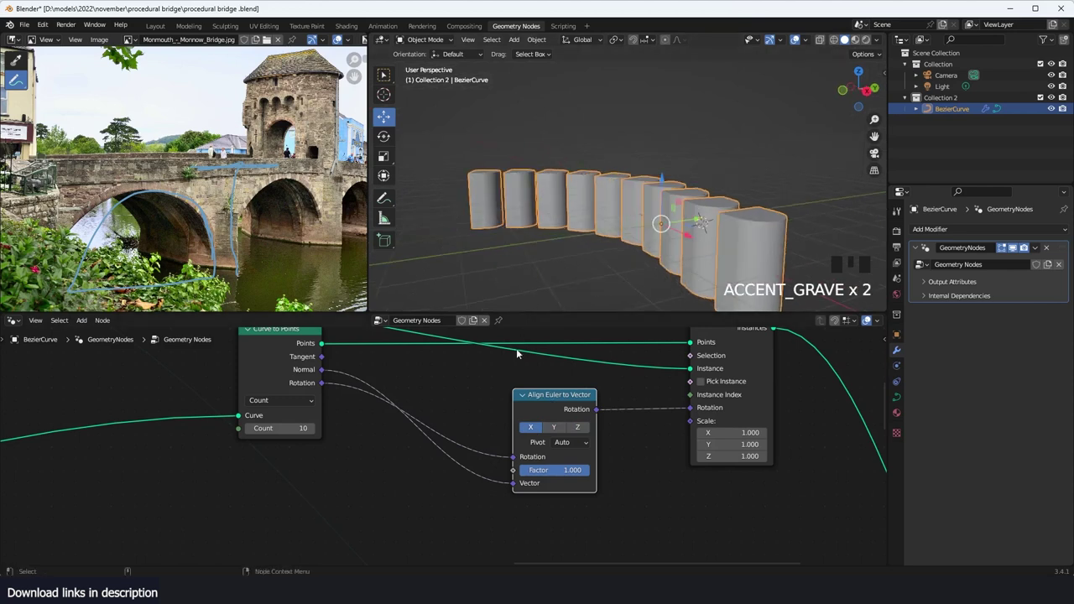
# Step: Save the file, move Align Euler to Vector closer to Curve to Points, and insert a Vector Math Add node on its rotation output link
pyautogui.hotkey('ctrl', 's')
pyautogui.moveTo(537, 401); pyautogui.dragTo(417, 408)
pyautogui.hotkey('shift', 'a')
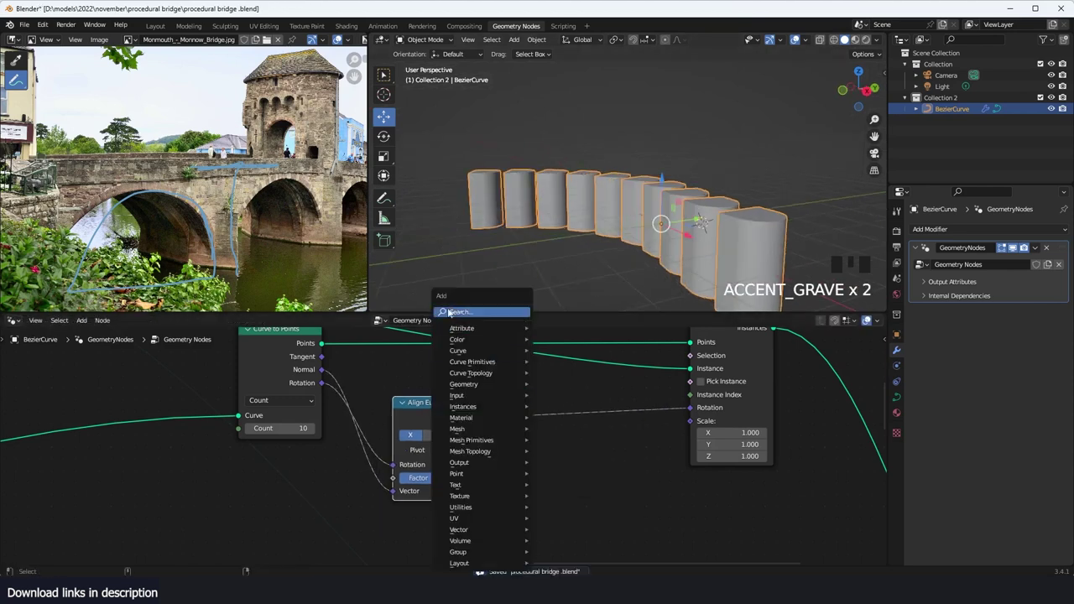
pyautogui.click(448, 311)
pyautogui.write('vect')
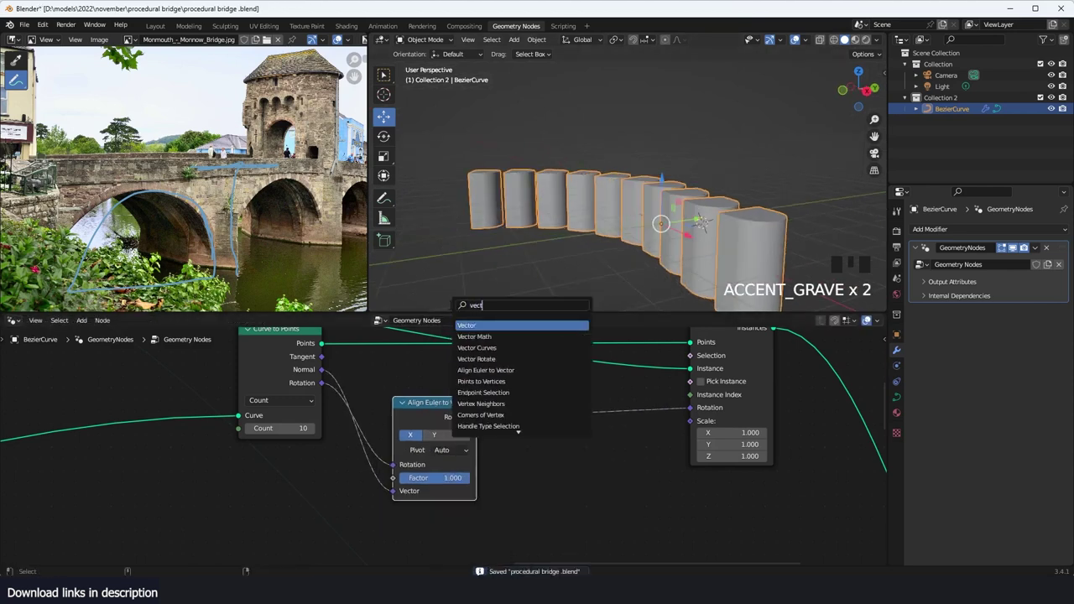
pyautogui.click(502, 336)
pyautogui.click(578, 438)
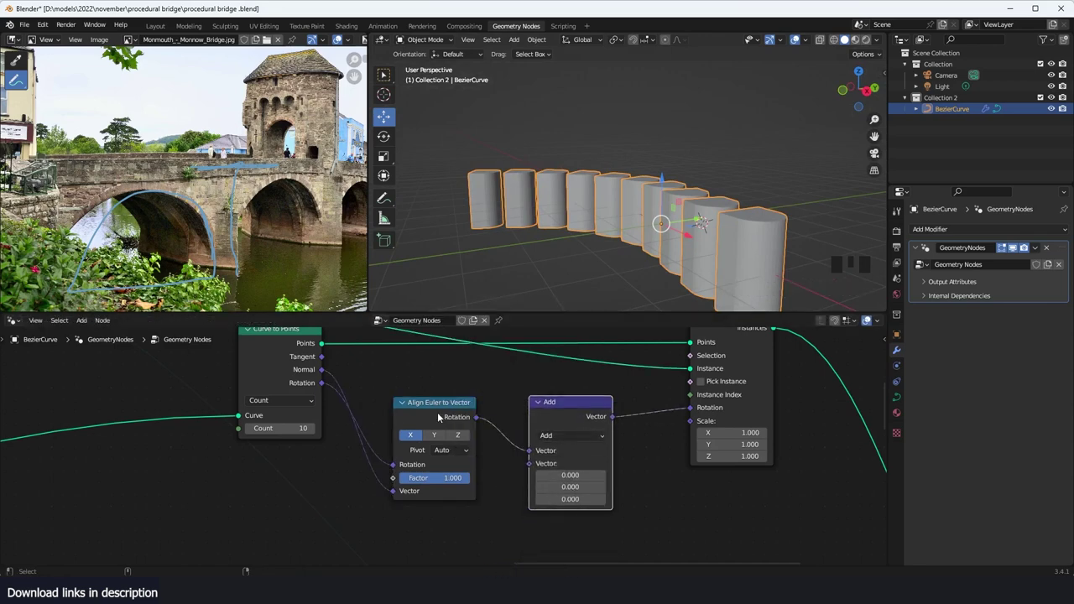
# Step: Set both the X and Z values of the vector Add node feeding the instance rotation to 1.57
pyautogui.moveTo(574, 500); pyautogui.dragTo(599, 487)
pyautogui.hotkey('ctrl', 'z')
pyautogui.press('Escape')
pyautogui.click(586, 477)
pyautogui.write('1.5')
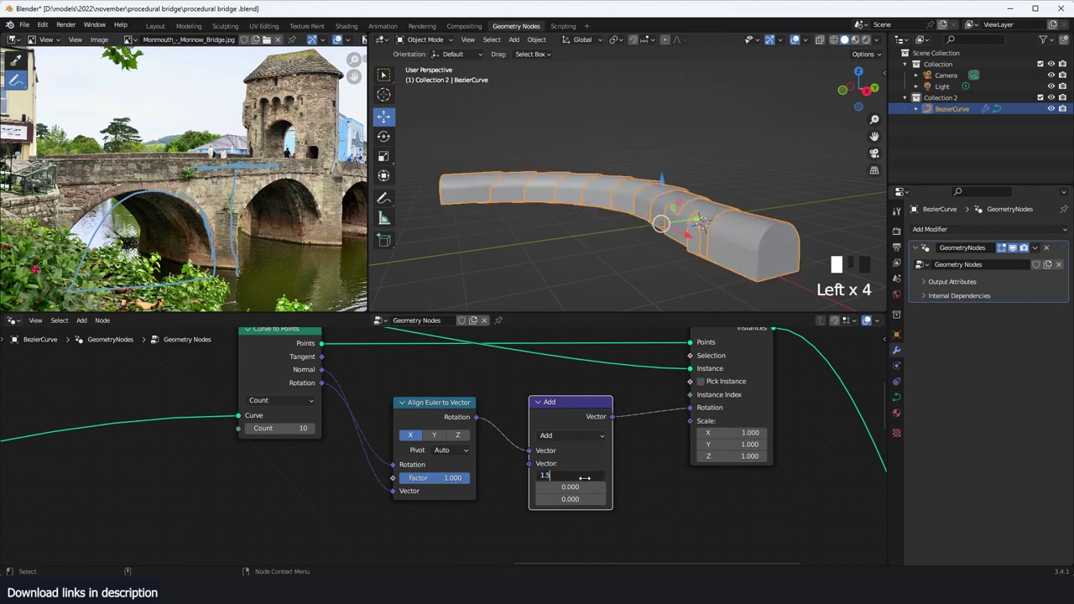
pyautogui.click(585, 477)
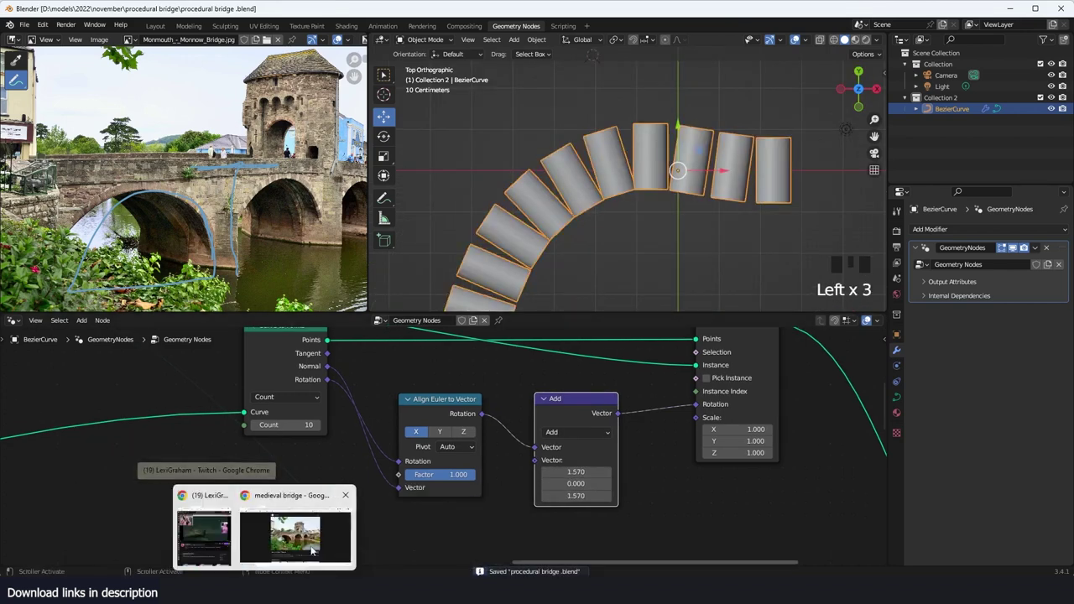
# Step: Switch to Chrome and convert 90 degrees to radians in Google's unit converter
pyautogui.click(312, 550)
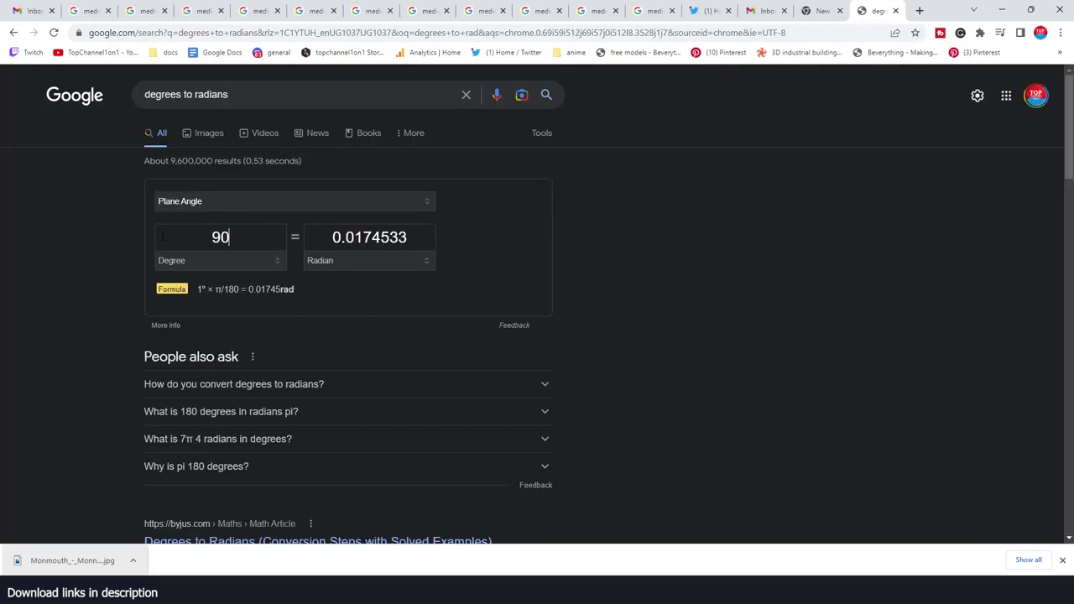
pyautogui.click(1002, 10)
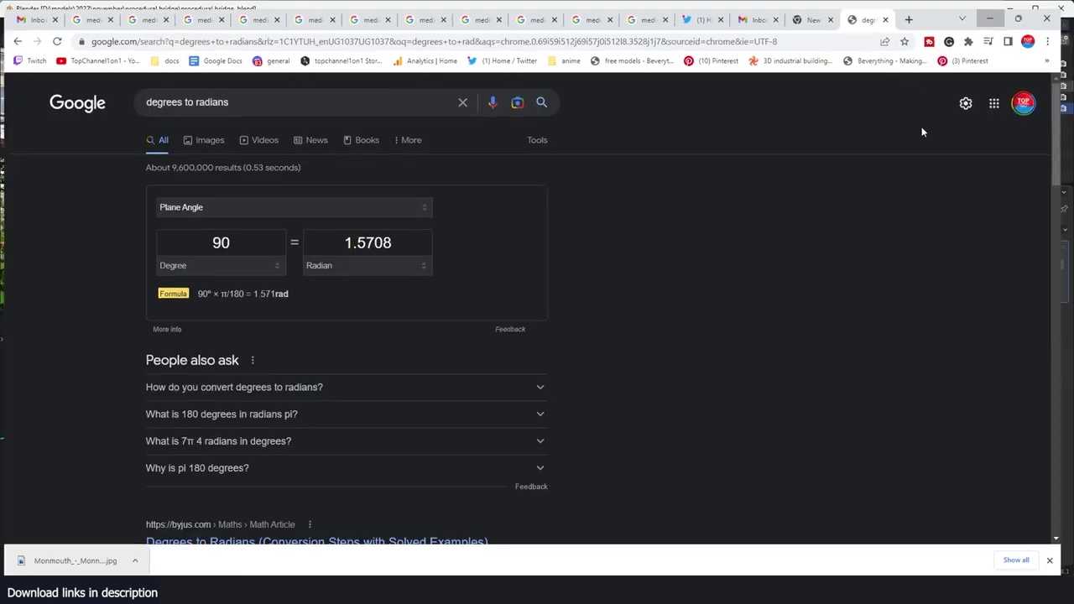
# Step: Return to Blender, save the file, and inspect how the arch instances are oriented along the curve
pyautogui.click(635, 487)
pyautogui.hotkey('ctrl', 's')
pyautogui.scroll(-2, 643, 280)
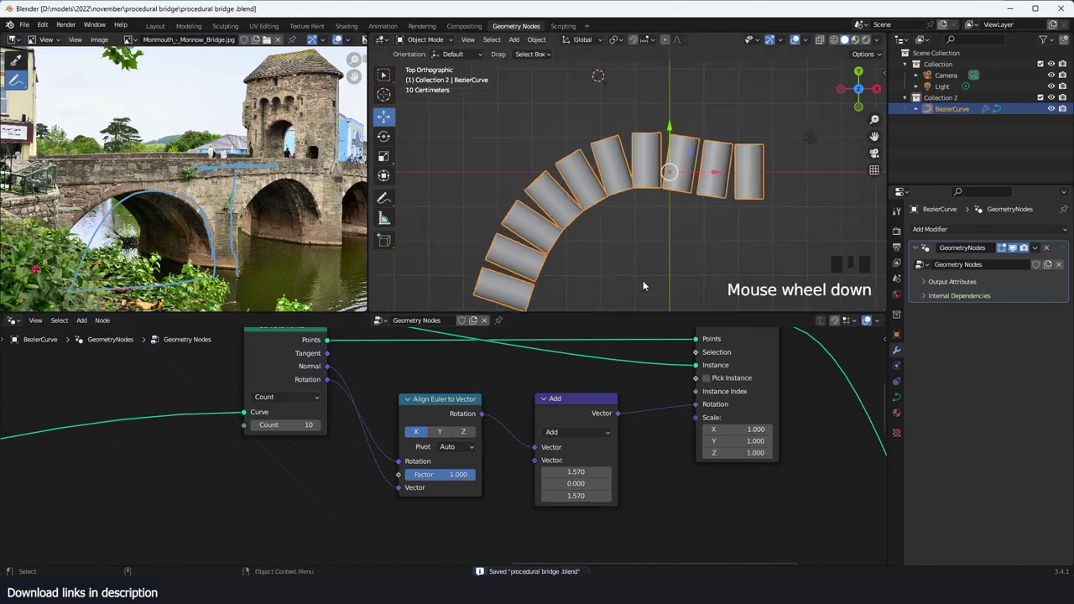
pyautogui.press('`')
pyautogui.press('`')
pyautogui.scroll(3, 698, 204)
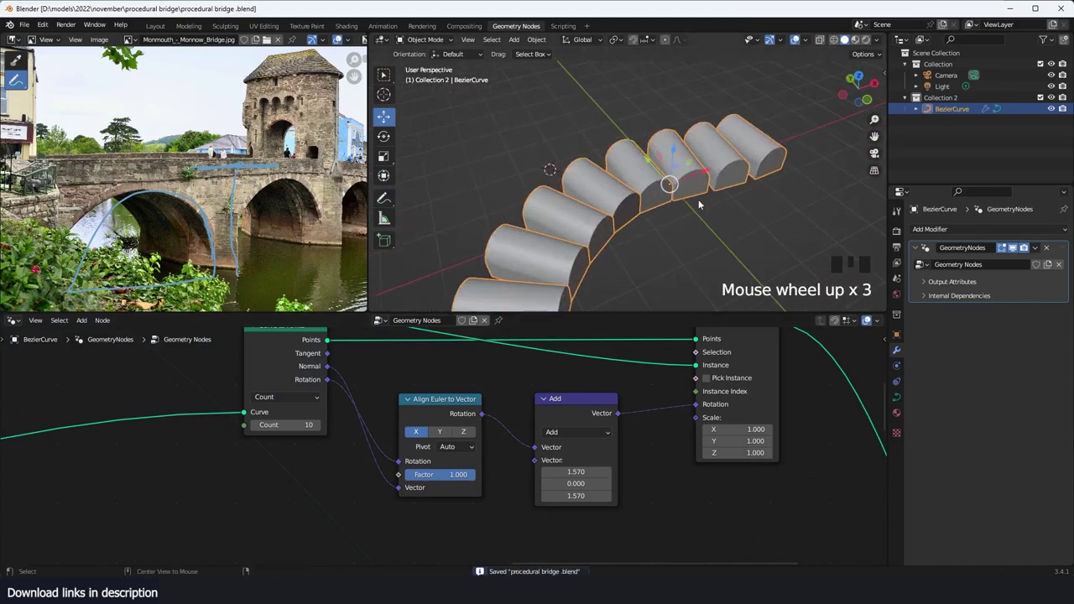
pyautogui.click(699, 205)
pyautogui.press('`')
pyautogui.scroll(-2, 664, 279)
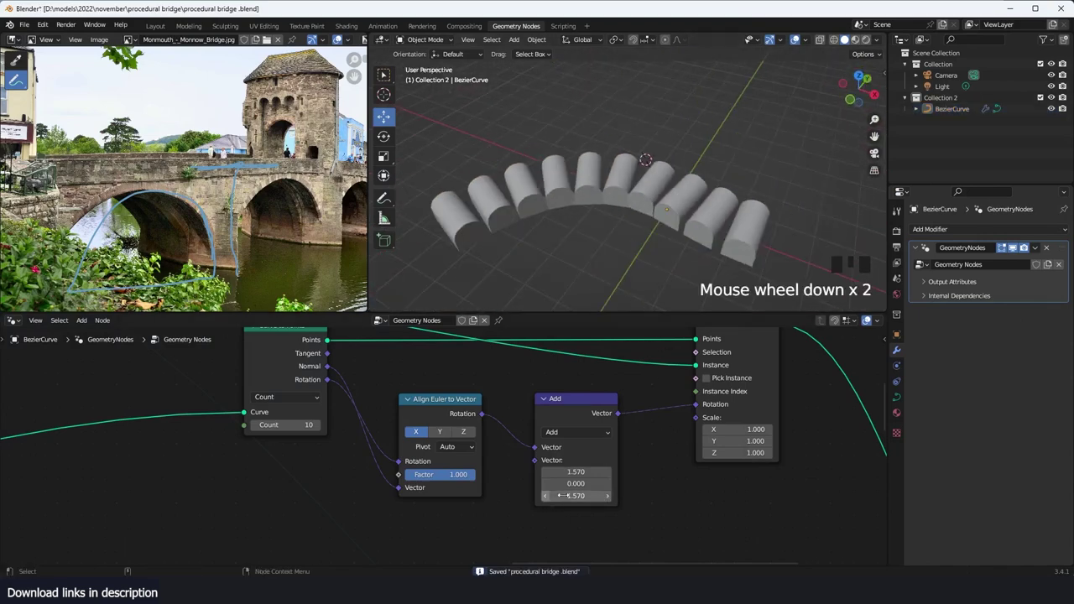
# Step: Connect the Tangent output of Curve to Points to the Vector input of Align Euler to Vector, replacing the Normal link
pyautogui.moveTo(364, 375); pyautogui.dragTo(413, 370, button='middle')
pyautogui.moveTo(375, 349); pyautogui.dragTo(396, 383)
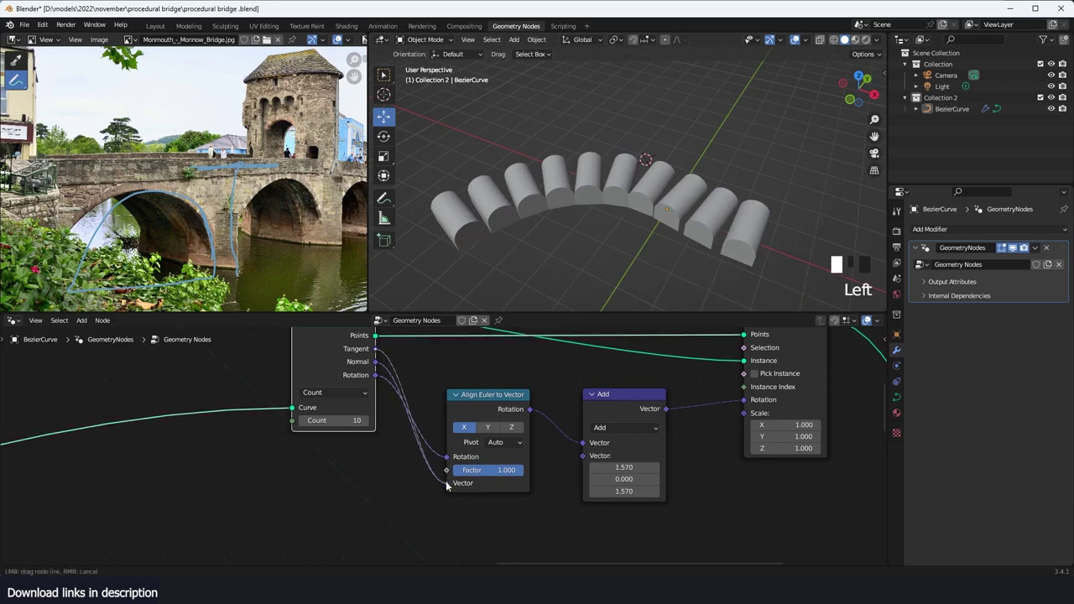
pyautogui.moveTo(446, 485); pyautogui.dragTo(446, 485)
# Step: Set the Add node's Z value to 0 and check the instances' alignment from the top view
pyautogui.moveTo(683, 200); pyautogui.dragTo(728, 144, button='middle')
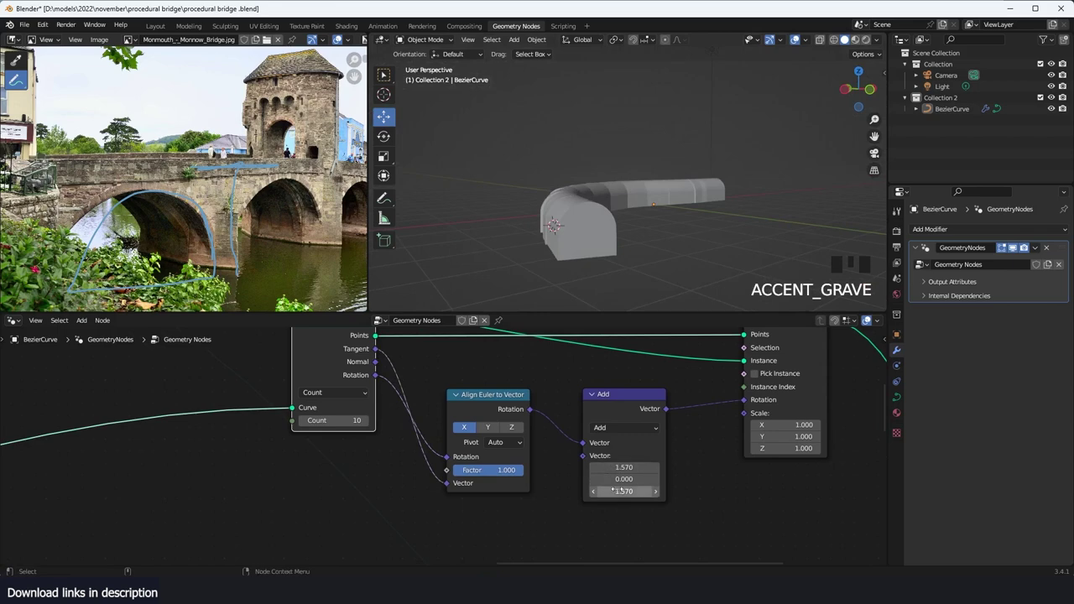
pyautogui.write('0')
pyautogui.press('Return')
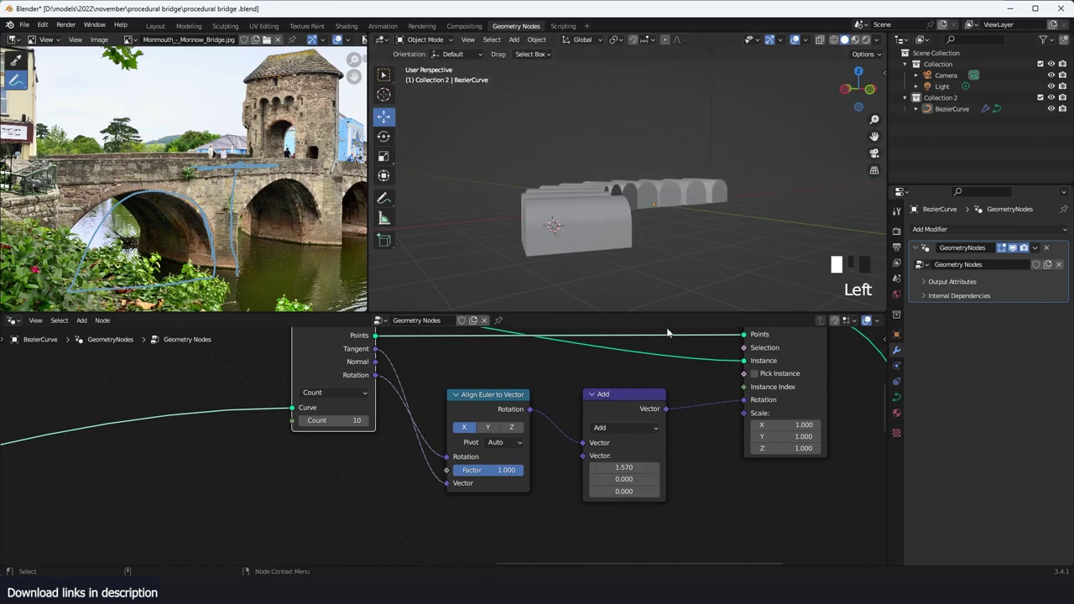
pyautogui.scroll(-13, 655, 333)
pyautogui.scroll(4, 608, 403)
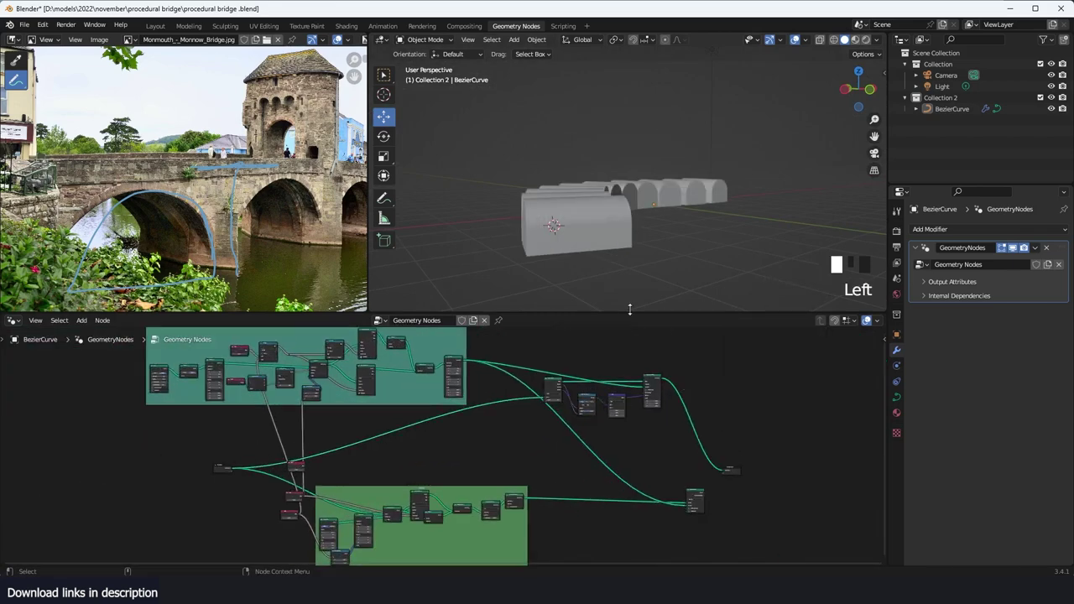
pyautogui.moveTo(617, 228); pyautogui.dragTo(540, 297, button='middle')
pyautogui.press('KP_7')
pyautogui.scroll(-2, 680, 291)
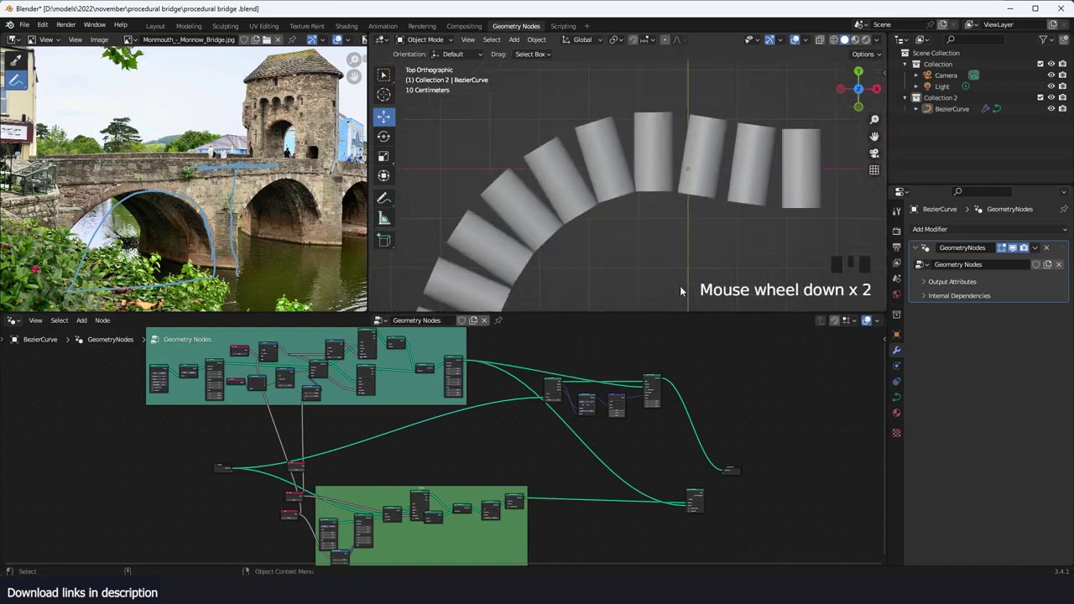
# Step: Add a reroute point on the link running from Group Input to the Curve to Points node
pyautogui.scroll(-1, 681, 289)
pyautogui.scroll(-3, 726, 411)
pyautogui.moveTo(734, 441); pyautogui.dragTo(607, 476, button='middle')
pyautogui.scroll(8, 715, 419)
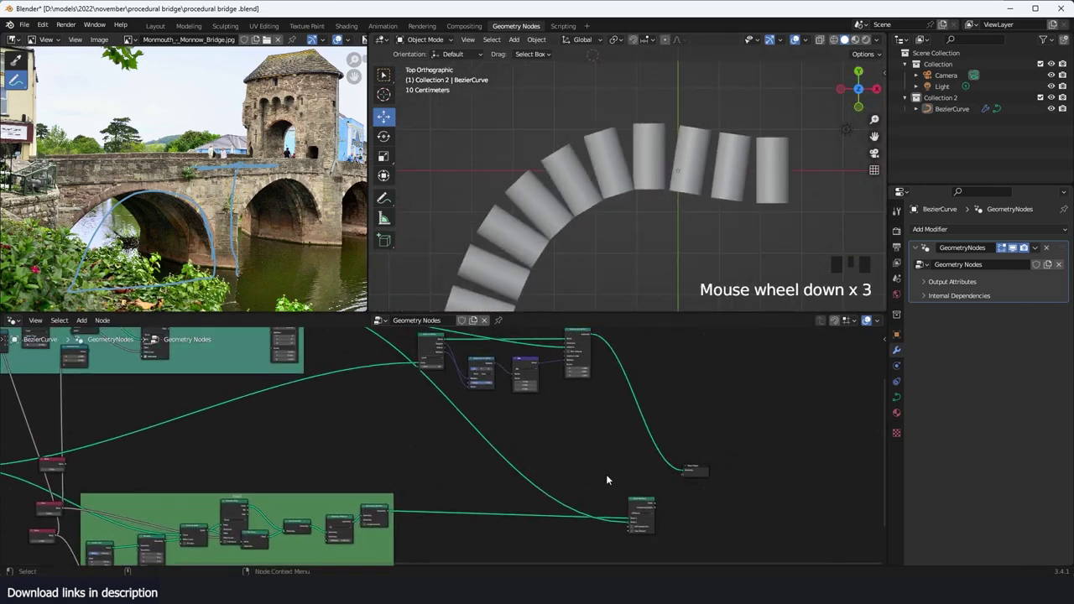
pyautogui.scroll(-4, 606, 477)
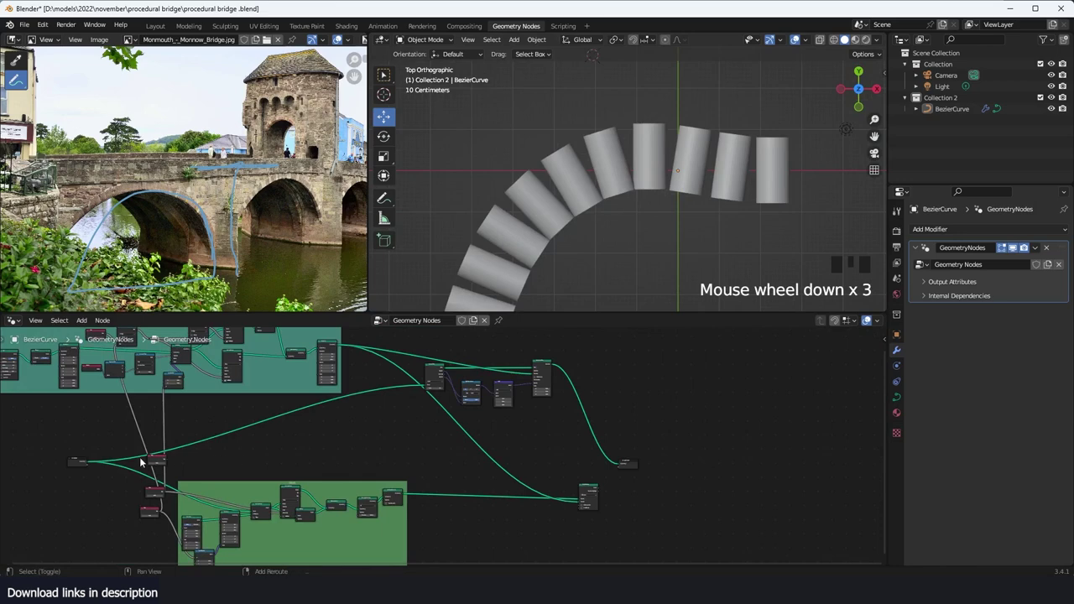
pyautogui.keyDown('shift'); pyautogui.moveTo(199, 464); pyautogui.dragTo(216, 416, button='right'); pyautogui.keyUp('shift')
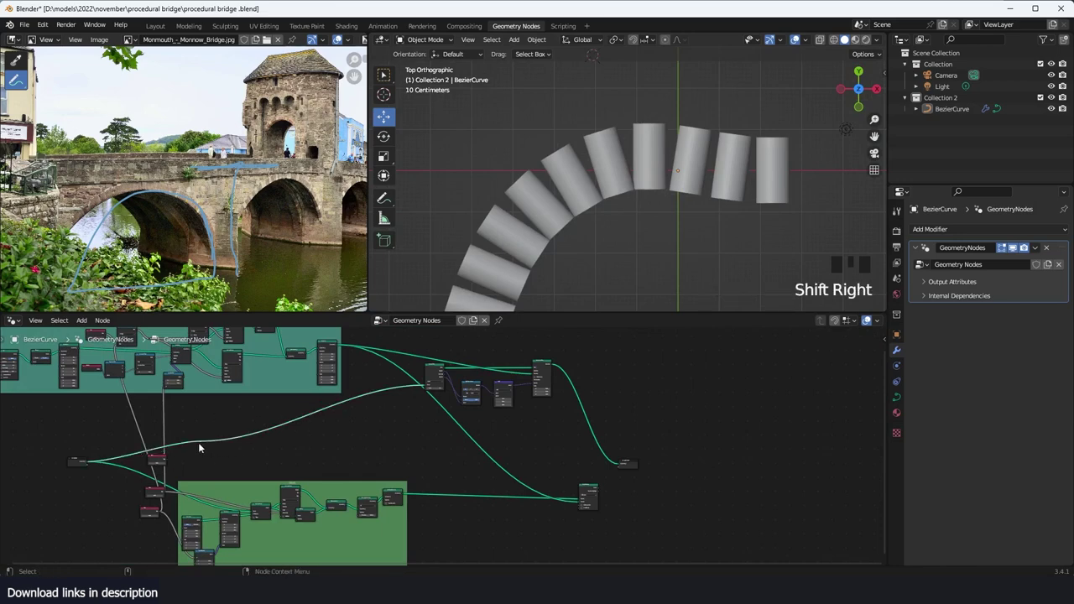
# Step: Insert a Join Geometry node on the link between Instance on Points and Group Output
pyautogui.scroll(4, 634, 427)
pyautogui.hotkey('shift', 'a')
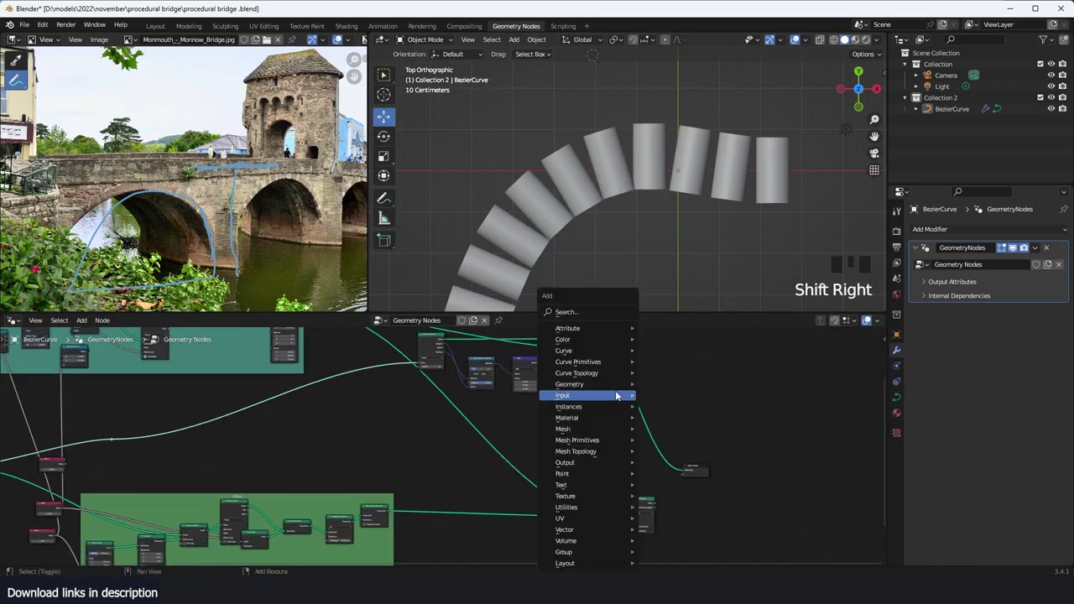
pyautogui.click(599, 315)
pyautogui.write('je')
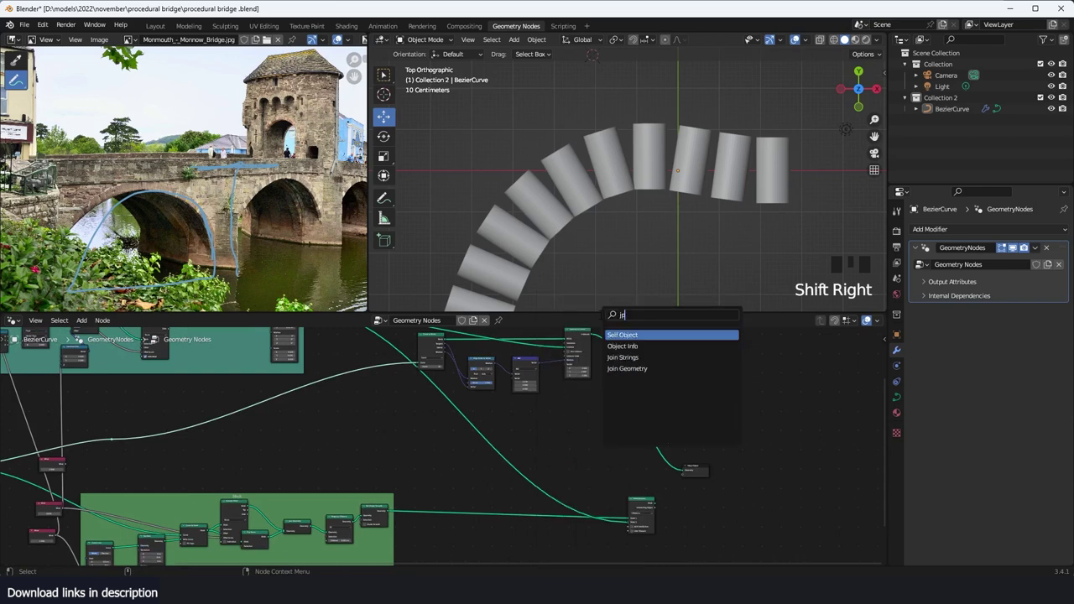
pyautogui.write('o')
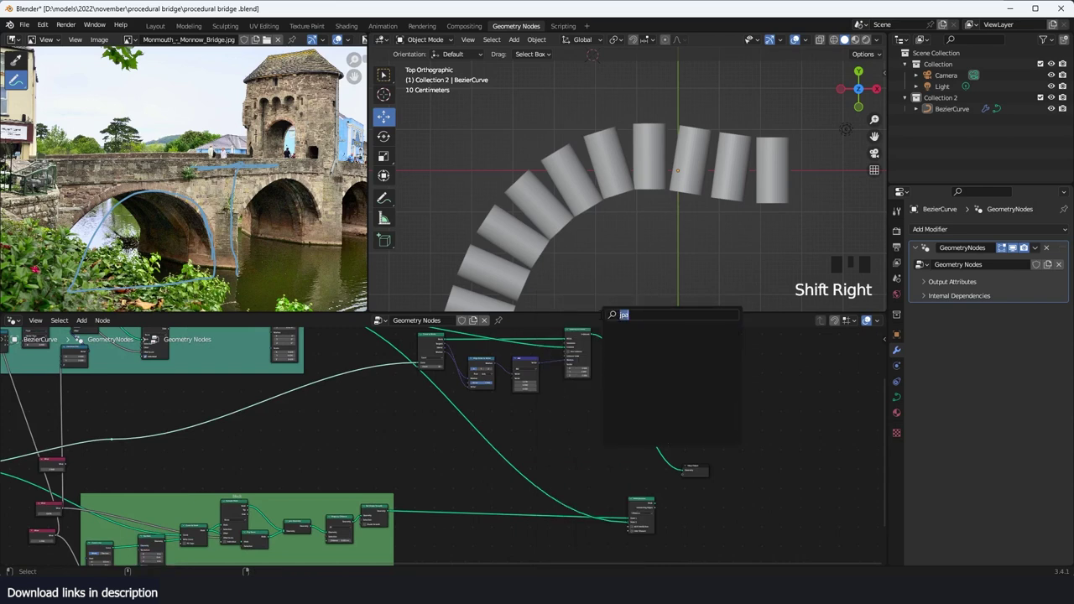
pyautogui.write('jo')
pyautogui.press('Down')
pyautogui.press('Return')
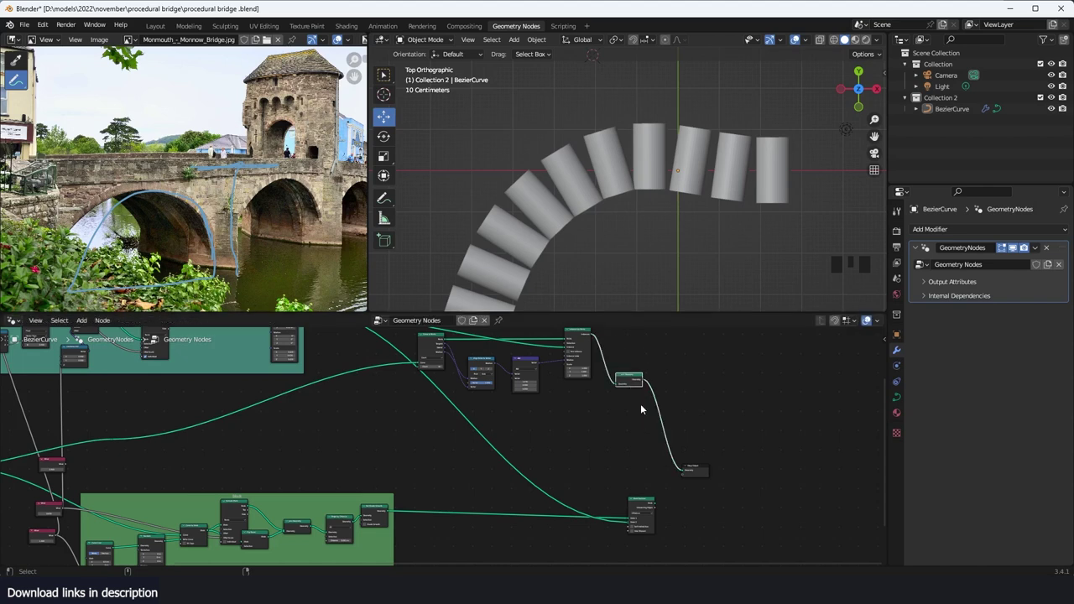
# Step: Connect the reroute point to the Join Geometry input and check the instances in perspective and from the top
pyautogui.moveTo(113, 438); pyautogui.dragTo(616, 386)
pyautogui.press('`')
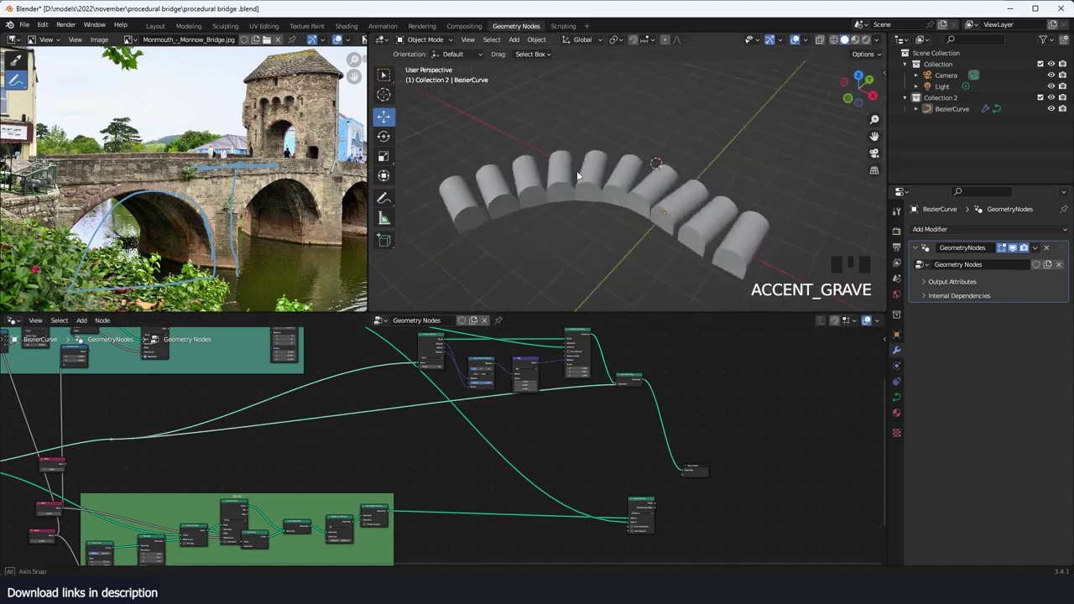
pyautogui.press('`')
pyautogui.moveTo(538, 116); pyautogui.dragTo(596, 266, button='middle')
pyautogui.press('KP_7')
pyautogui.scroll(-4, 643, 403)
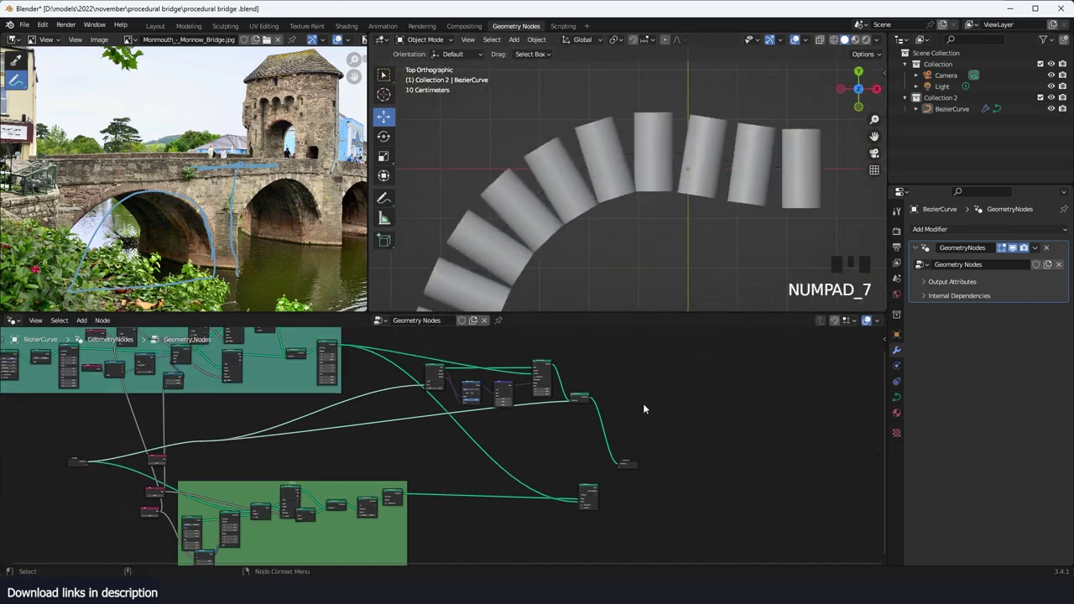
# Step: Move the Mesh Boolean node further along the tree, below the Group Output node
pyautogui.moveTo(643, 403); pyautogui.dragTo(620, 401, button='middle')
pyautogui.scroll(9, 650, 453)
pyautogui.moveTo(649, 470); pyautogui.dragTo(645, 425, button='middle')
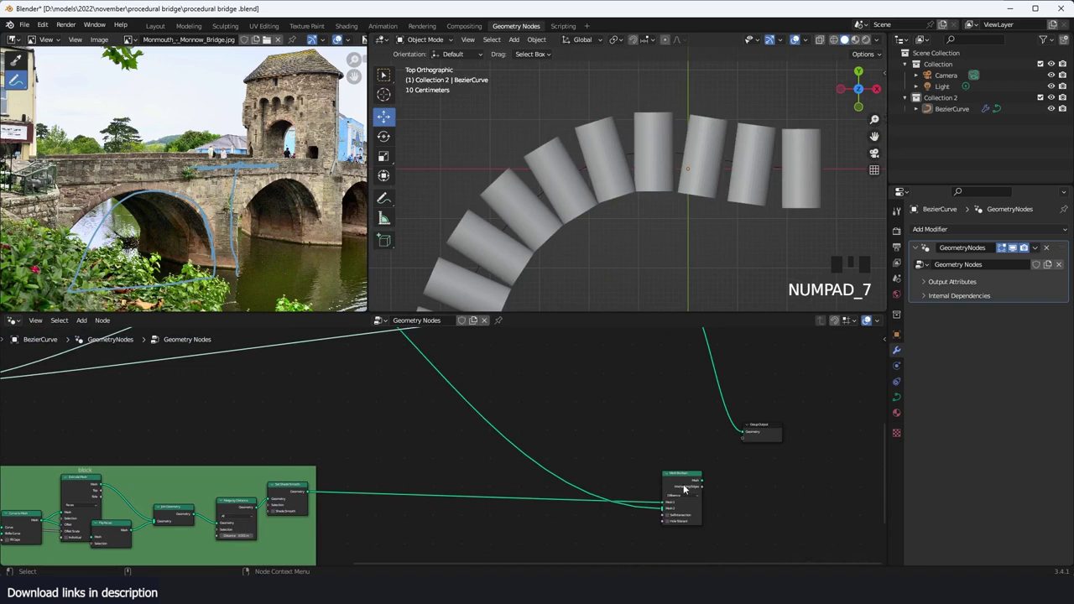
pyautogui.moveTo(684, 485); pyautogui.dragTo(789, 476)
pyautogui.moveTo(710, 459); pyautogui.dragTo(679, 477, button='middle')
pyautogui.scroll(-4, 682, 453)
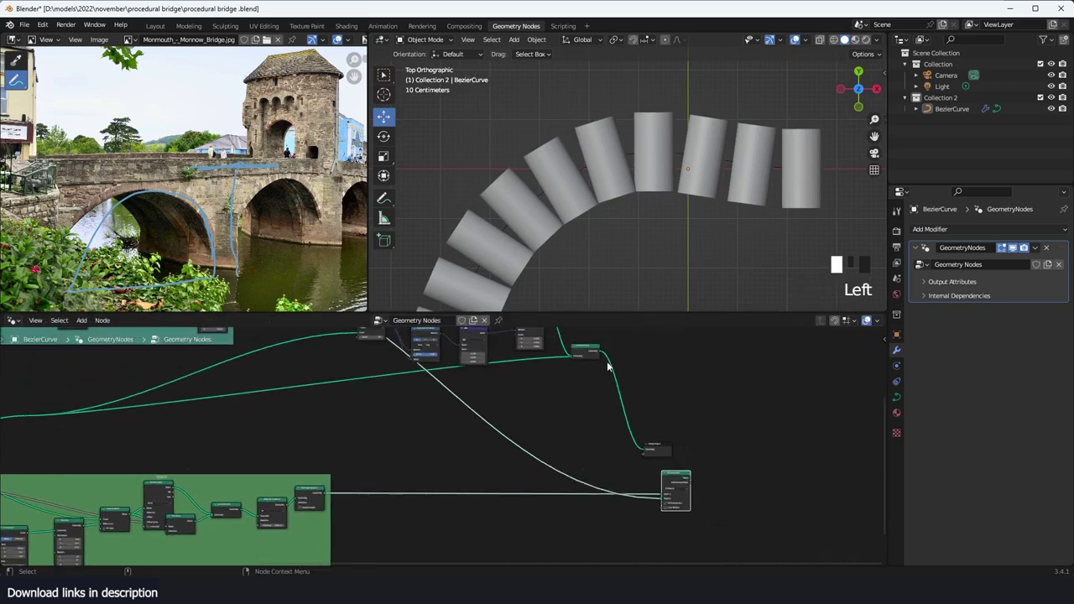
# Step: Connect Join Geometry to the Mesh Boolean's Mesh 2 input and remove the old direct arch link from that input
pyautogui.moveTo(600, 355); pyautogui.dragTo(659, 502)
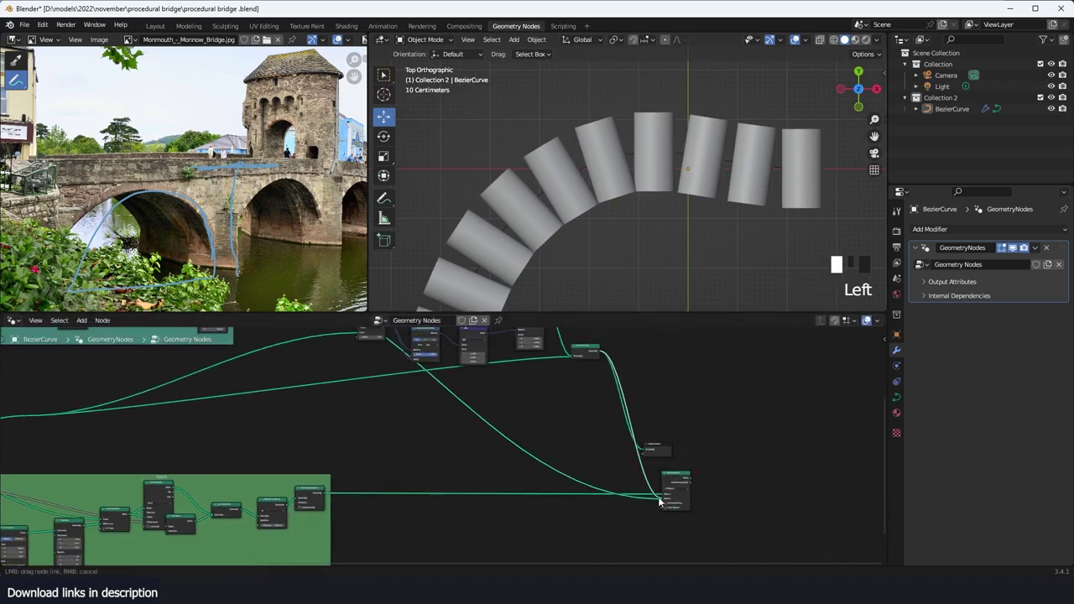
pyautogui.scroll(5, 694, 518)
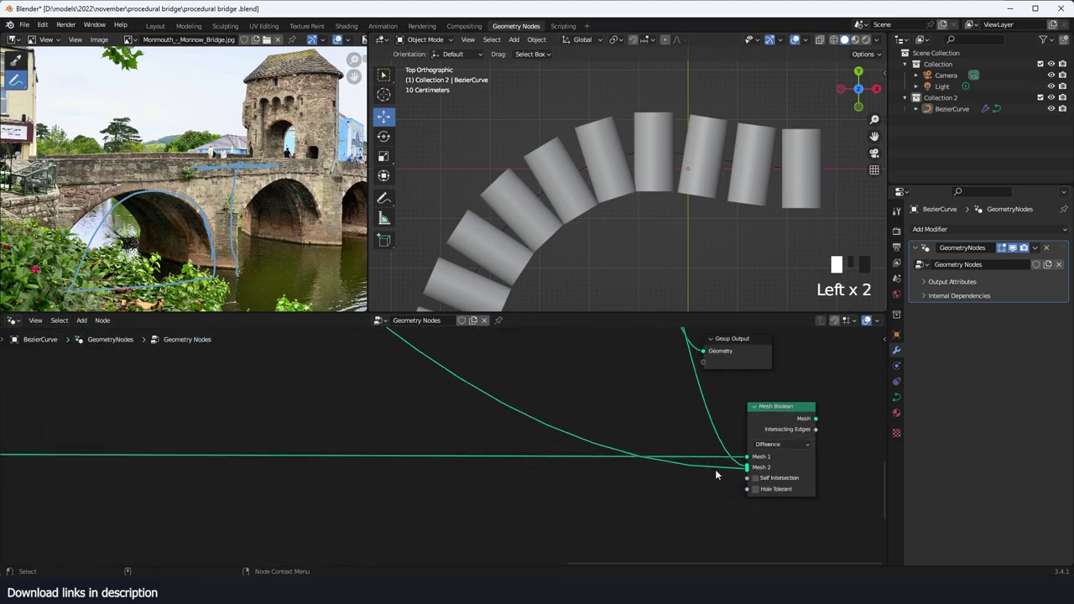
pyautogui.moveTo(746, 470); pyautogui.dragTo(666, 484)
pyautogui.moveTo(816, 407); pyautogui.dragTo(704, 450, button='middle')
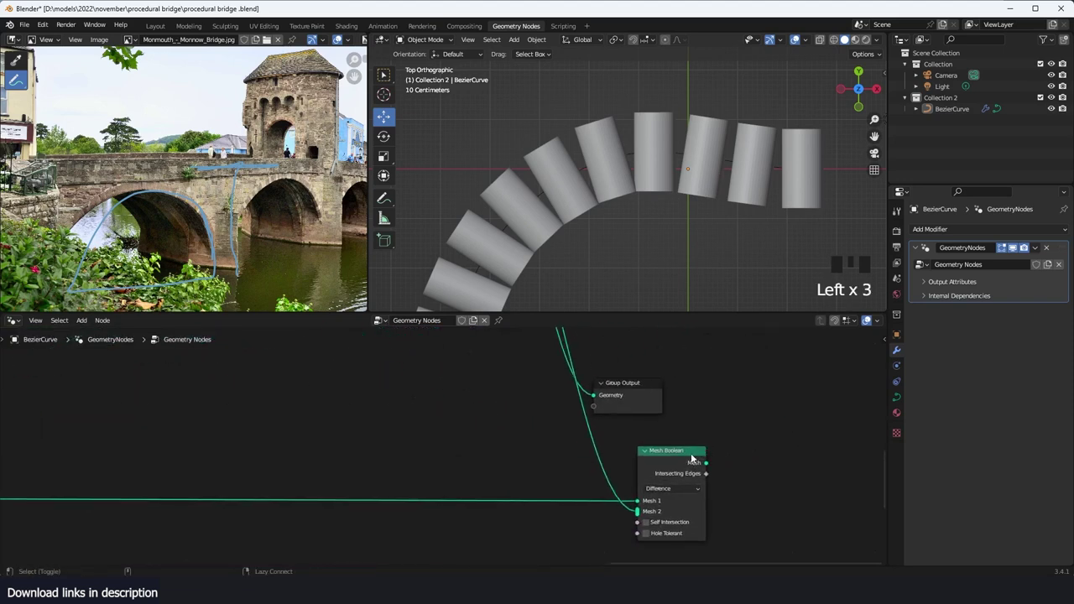
# Step: Connect the Mesh Boolean's Mesh output to Group Output and move Group Output beyond the boolean node
pyautogui.keyDown('alt'); pyautogui.keyDown('shift'); pyautogui.click(693, 458); pyautogui.keyUp('shift'); pyautogui.keyUp('alt')
pyautogui.moveTo(641, 399); pyautogui.dragTo(864, 423)
pyautogui.press('`')
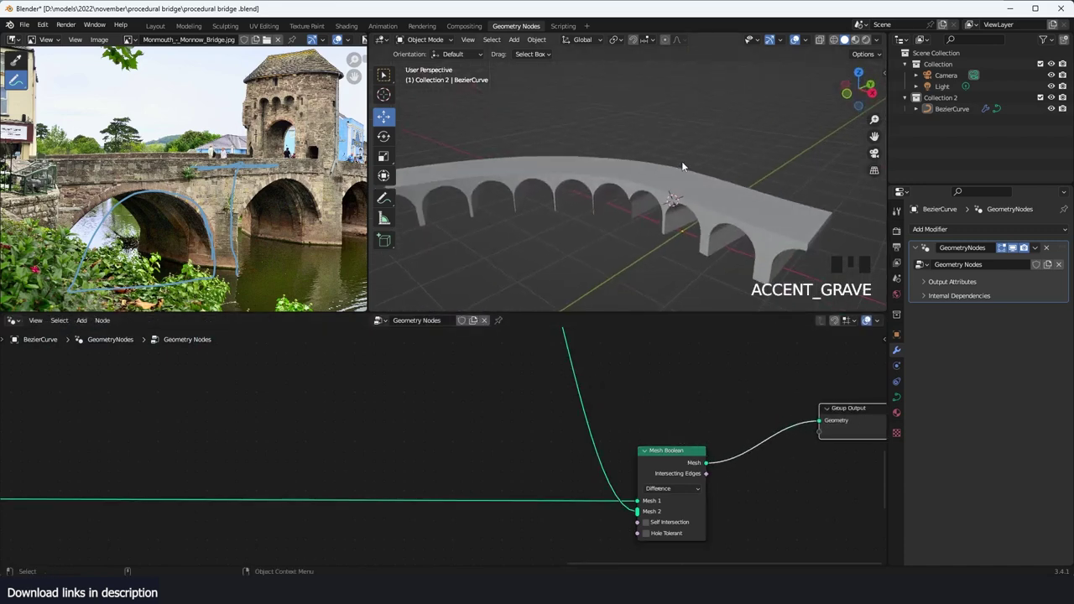
pyautogui.moveTo(631, 193); pyautogui.dragTo(745, 178, button='middle')
# Step: Save the file and select the bridge to inspect its cut arches
pyautogui.hotkey('ctrl', 's')
pyautogui.click(761, 199)
pyautogui.scroll(-2, 760, 200)
pyautogui.scroll(-7, 589, 445)
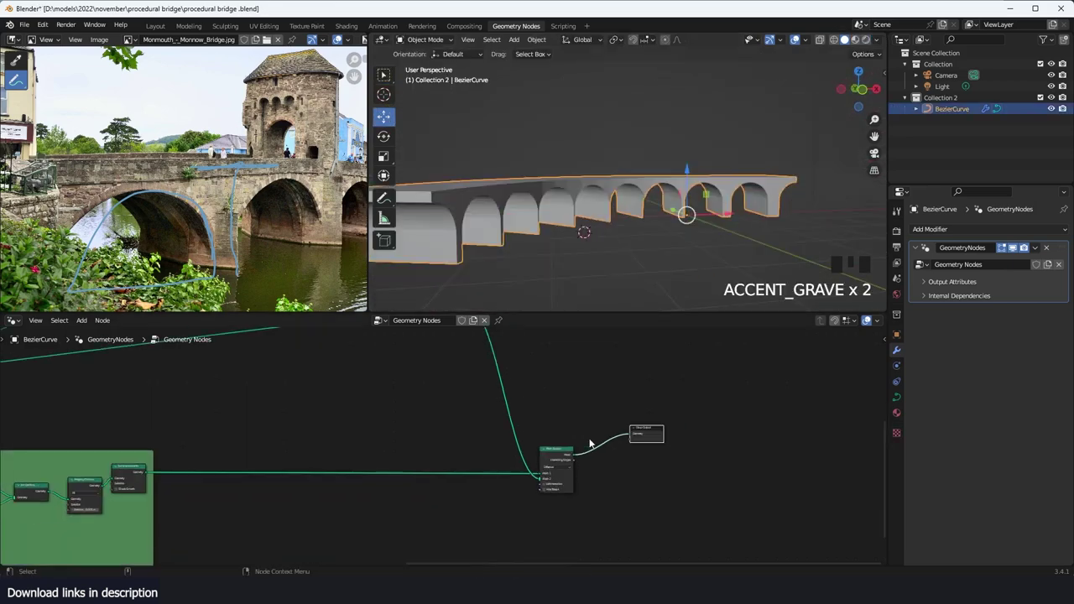
pyautogui.moveTo(637, 213); pyautogui.dragTo(563, 229, button='middle')
pyautogui.keyDown('shift'); pyautogui.moveTo(495, 222); pyautogui.dragTo(589, 218, button='middle'); pyautogui.keyUp('shift')
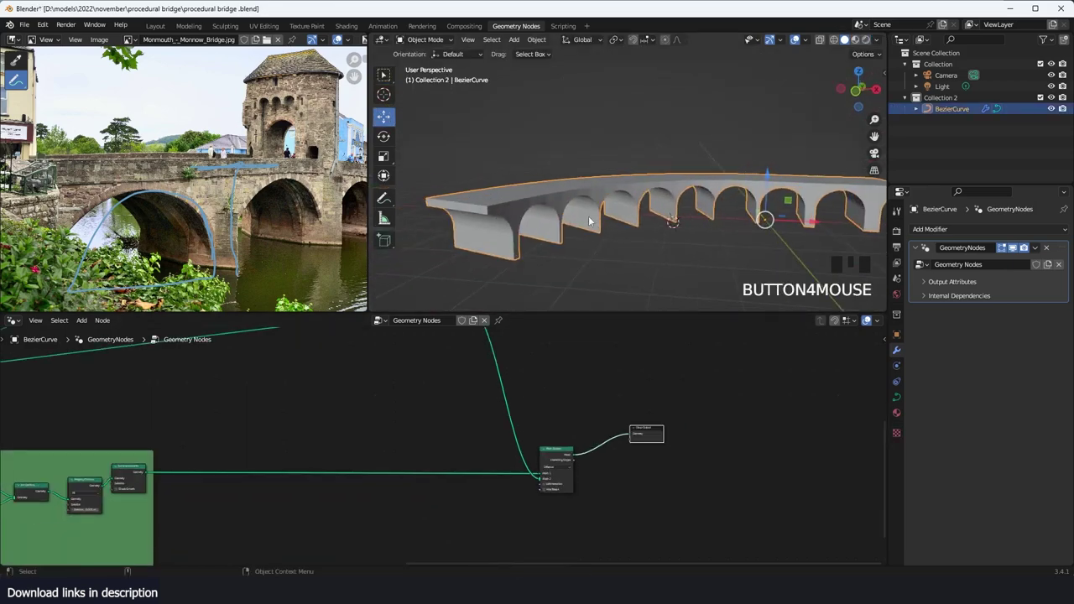
# Step: Set the Count of the Curve to Points node to 8
pyautogui.scroll(-5, 470, 363)
pyautogui.moveTo(477, 366); pyautogui.dragTo(585, 410, button='middle')
pyautogui.scroll(4, 461, 393)
pyautogui.moveTo(460, 394); pyautogui.dragTo(547, 435, button='middle')
pyautogui.scroll(3, 518, 423)
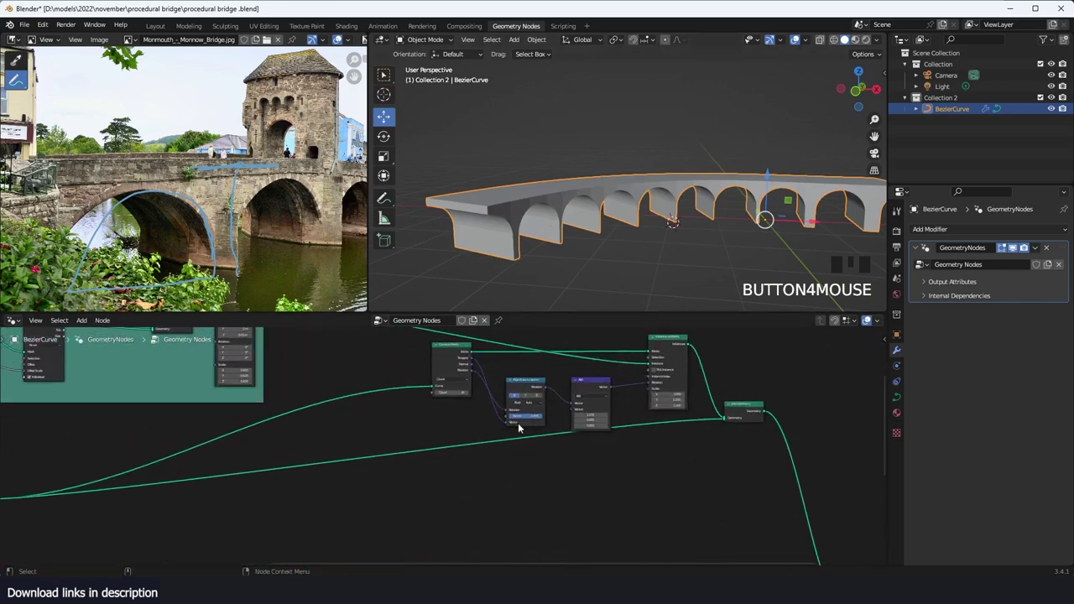
pyautogui.moveTo(414, 386); pyautogui.dragTo(403, 429, button='middle')
pyautogui.scroll(4, 404, 432)
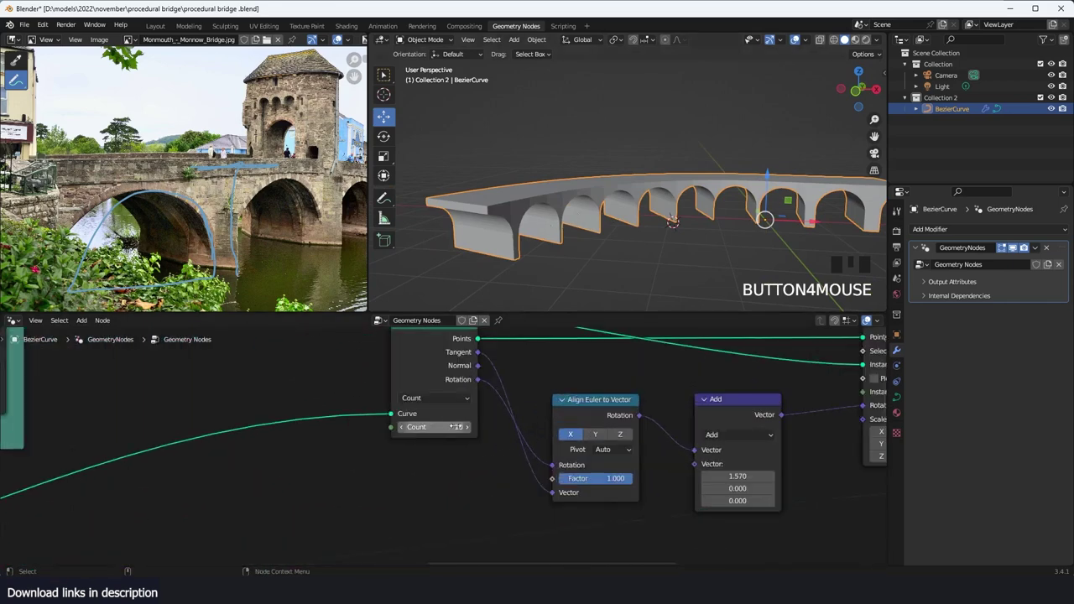
pyautogui.moveTo(456, 426); pyautogui.dragTo(419, 426)
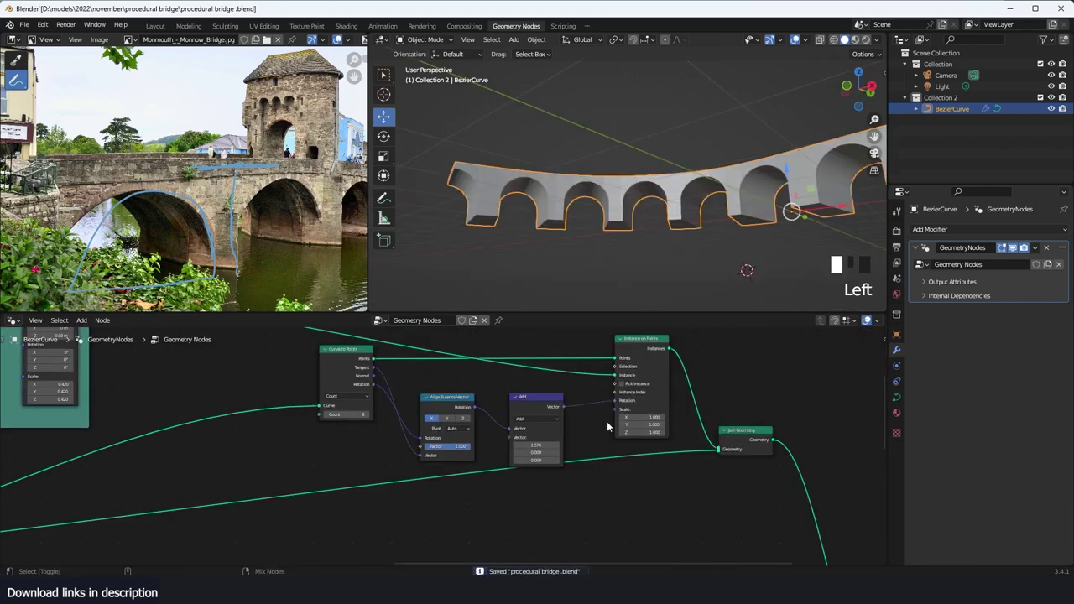
# Step: Save an incremental copy as "procedural bridge 1.blend" and view the bridge from several angles
pyautogui.hotkey('ctrl', 'shift', 's')
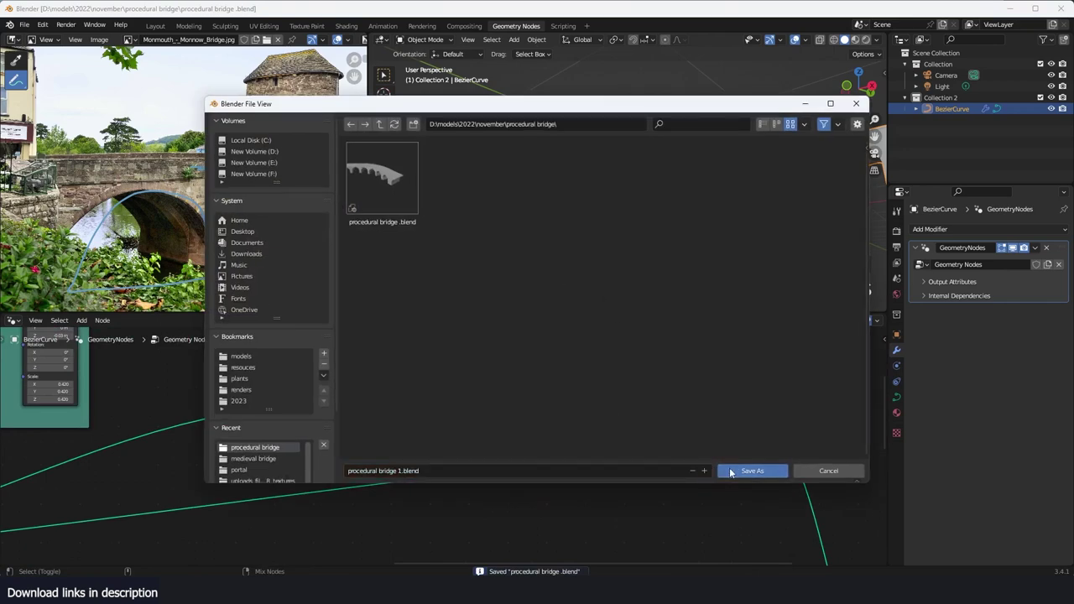
pyautogui.click(730, 471)
pyautogui.press('`')
pyautogui.press('`')
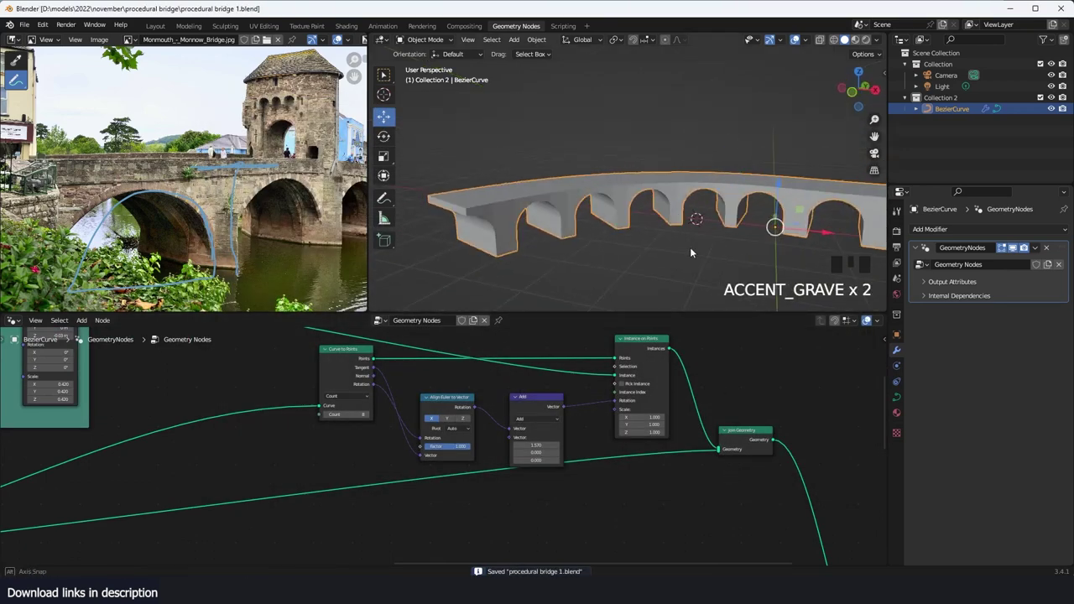
pyautogui.press('`')
pyautogui.scroll(1, 644, 250)
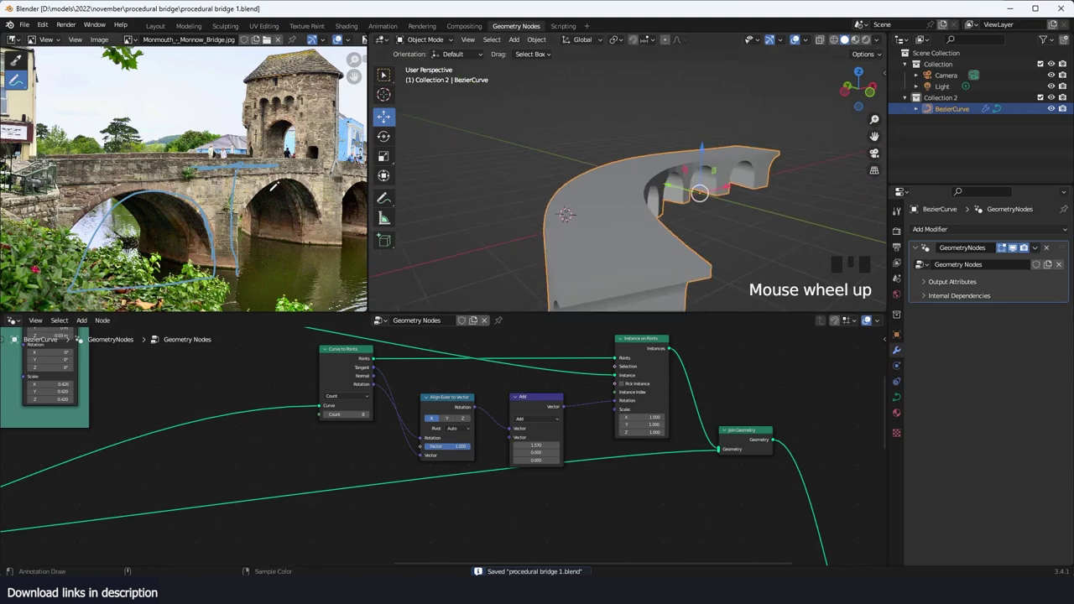
# Step: Annotate the reference photo with freehand strokes along the crown of the large arch and the stonework above it
pyautogui.moveTo(269, 192); pyautogui.dragTo(277, 201, button='middle')
pyautogui.scroll(2, 249, 181)
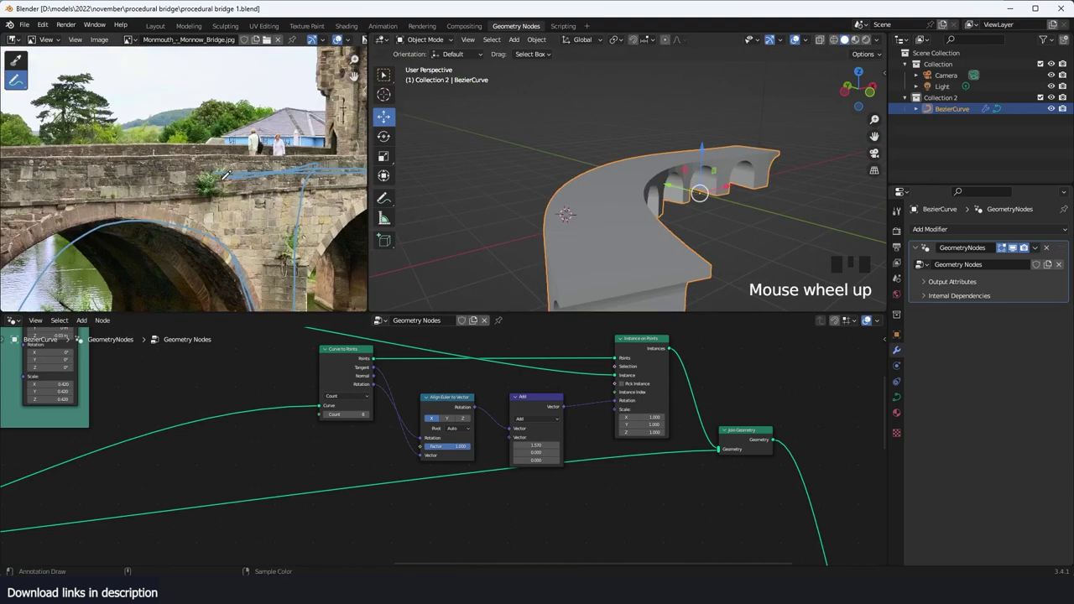
pyautogui.moveTo(53, 208); pyautogui.dragTo(132, 194)
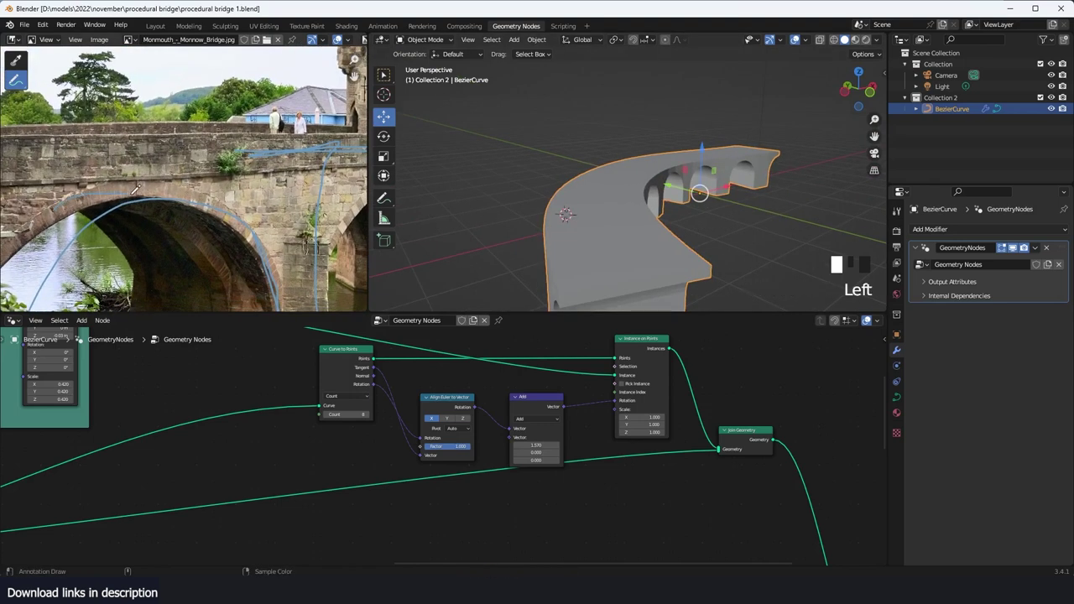
pyautogui.moveTo(220, 196); pyautogui.dragTo(224, 208)
pyautogui.scroll(-3, 104, 151)
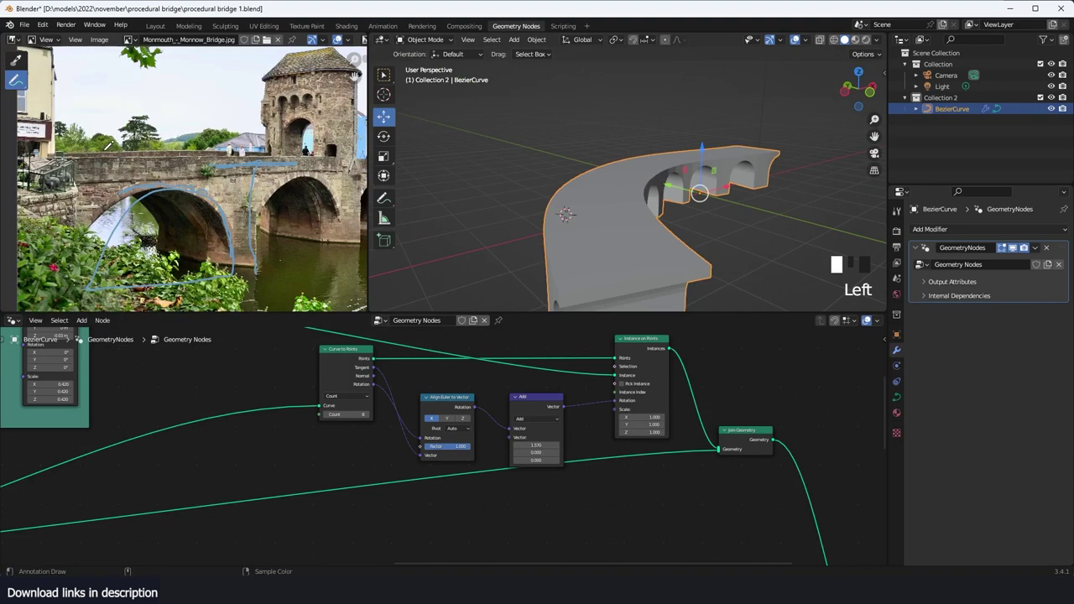
pyautogui.scroll(2, 109, 160)
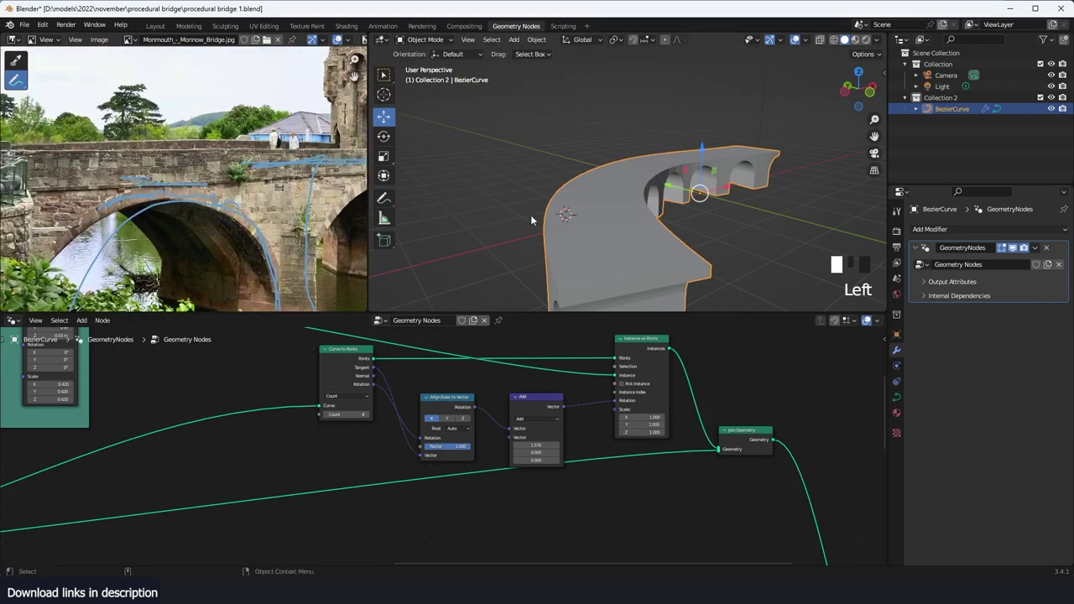
# Step: Move the Arc node away from Fill Curve in the arch frame and preview its output alone from the top
pyautogui.scroll(-3, 728, 204)
pyautogui.press('`')
pyautogui.moveTo(732, 204); pyautogui.dragTo(687, 180, button='middle')
pyautogui.moveTo(319, 444); pyautogui.dragTo(611, 438, button='middle')
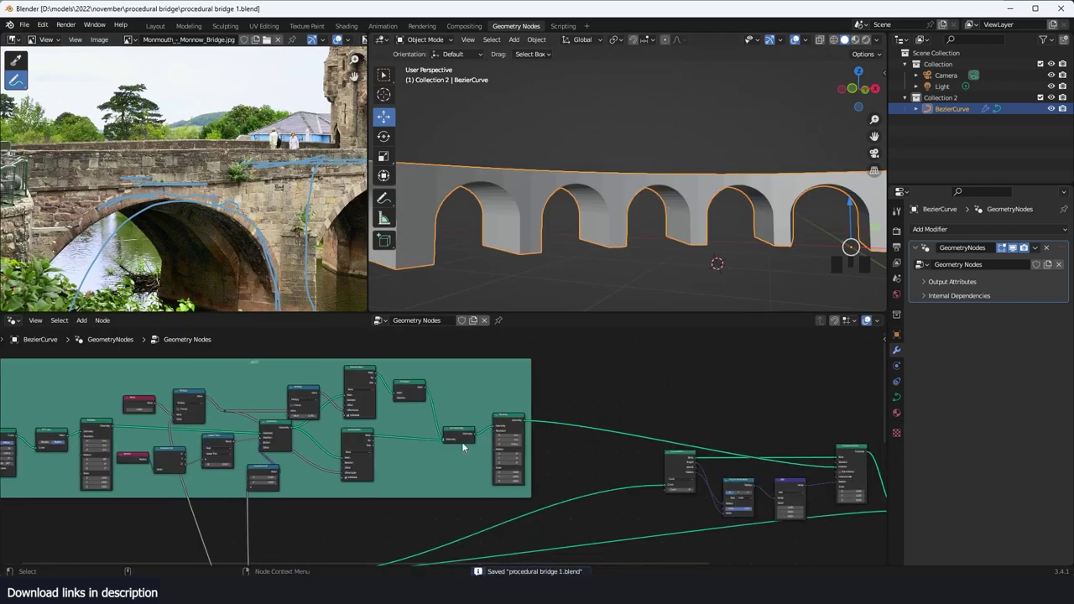
pyautogui.scroll(2, 462, 445)
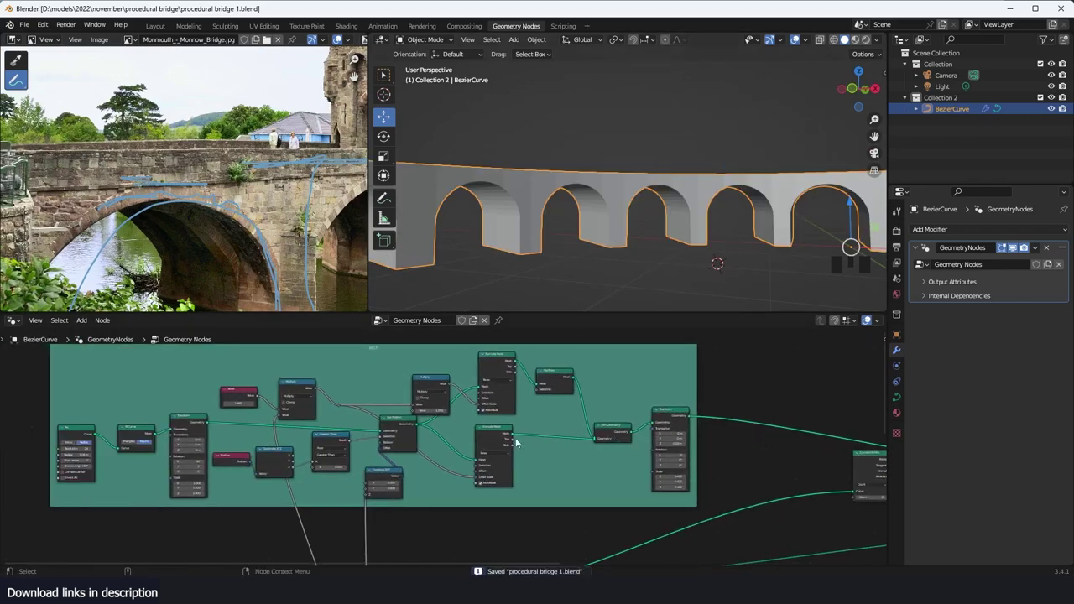
pyautogui.scroll(-2, 487, 444)
pyautogui.moveTo(431, 408); pyautogui.dragTo(485, 410, button='middle')
pyautogui.scroll(7, 221, 446)
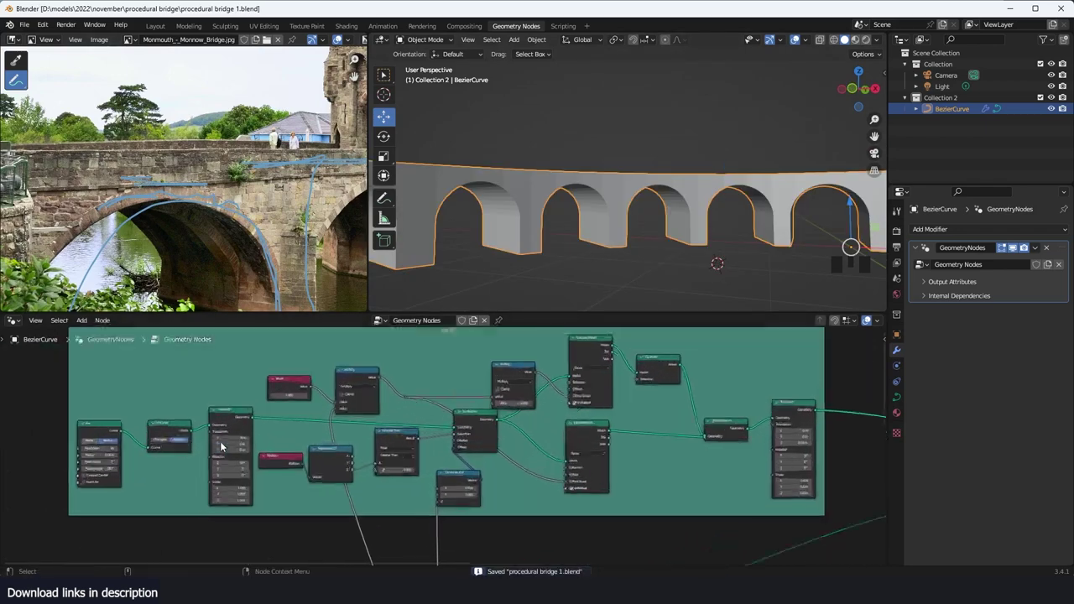
pyautogui.moveTo(221, 446); pyautogui.dragTo(429, 430, button='middle')
pyautogui.moveTo(274, 426); pyautogui.dragTo(136, 440)
pyautogui.moveTo(340, 413); pyautogui.dragTo(323, 406)
pyautogui.hotkey('shift', 'alt', 'Left')
pyautogui.scroll(-2, 729, 182)
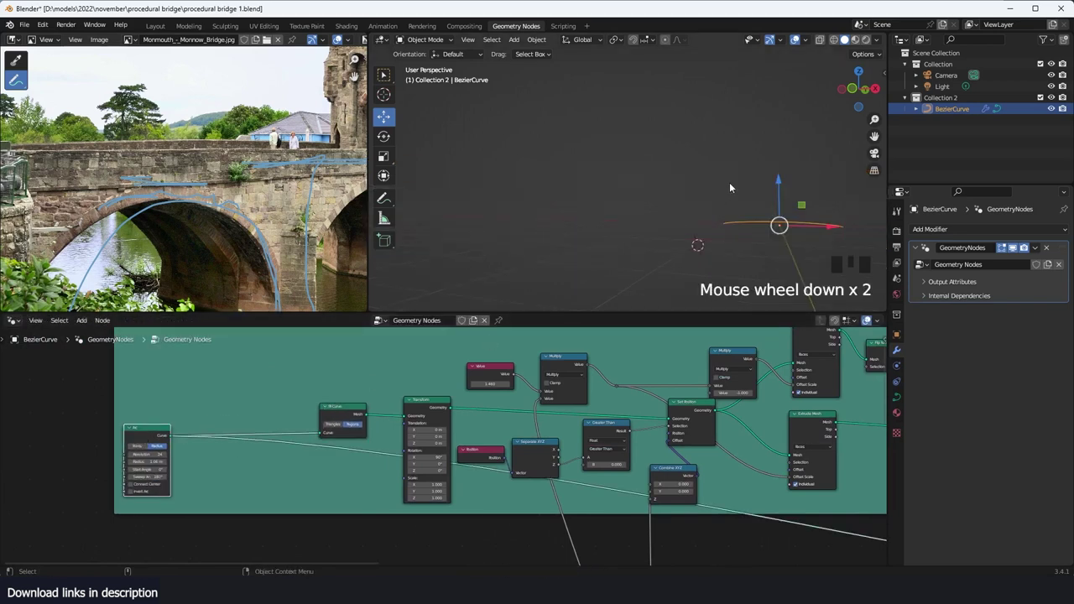
pyautogui.press('`')
pyautogui.press('KP_7')
# Step: Undo the latest changes and insert a Set Position node after the Arc node on the link feeding the preview
pyautogui.hotkey('ctrl', 'z')
pyautogui.hotkey('ctrl', 'z')
pyautogui.hotkey('ctrl', 'z')
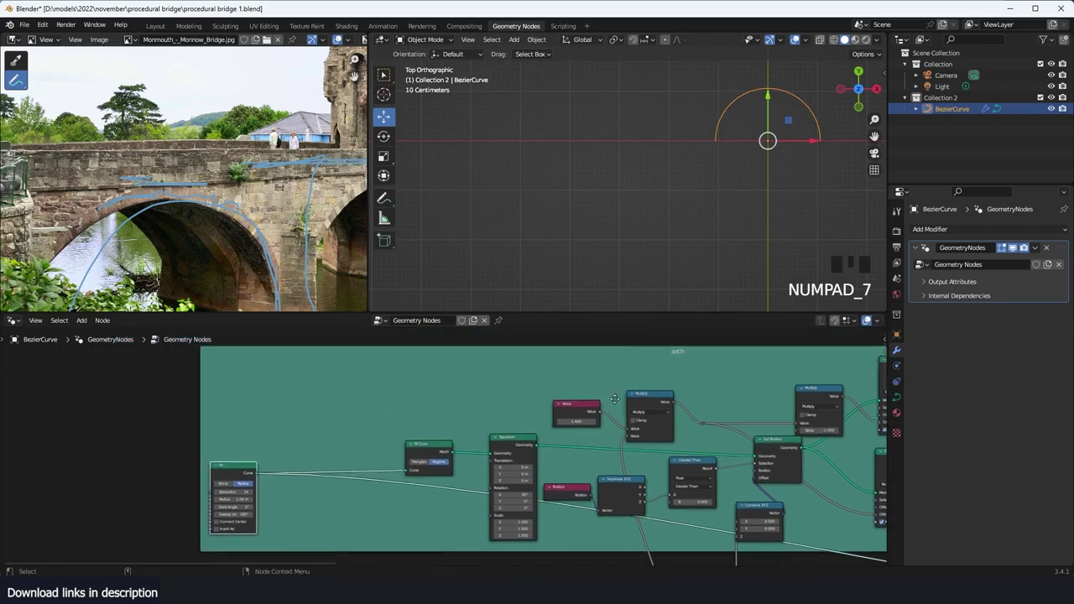
pyautogui.scroll(2, 495, 426)
pyautogui.hotkey('shift', 'a')
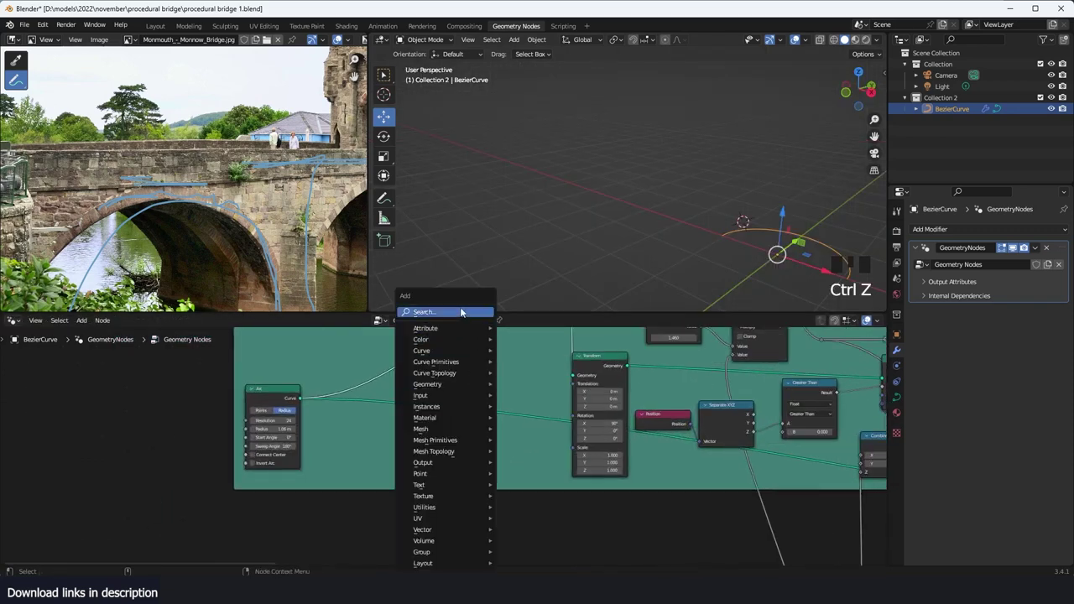
pyautogui.write('set')
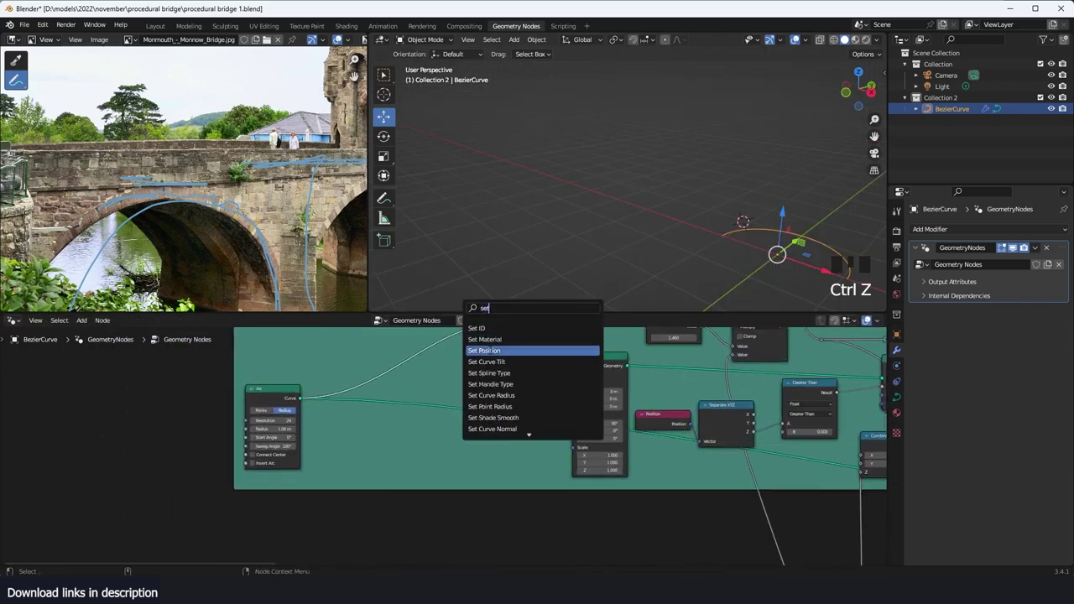
pyautogui.click(490, 351)
pyautogui.click(506, 428)
pyautogui.moveTo(506, 428); pyautogui.dragTo(552, 419, button='middle')
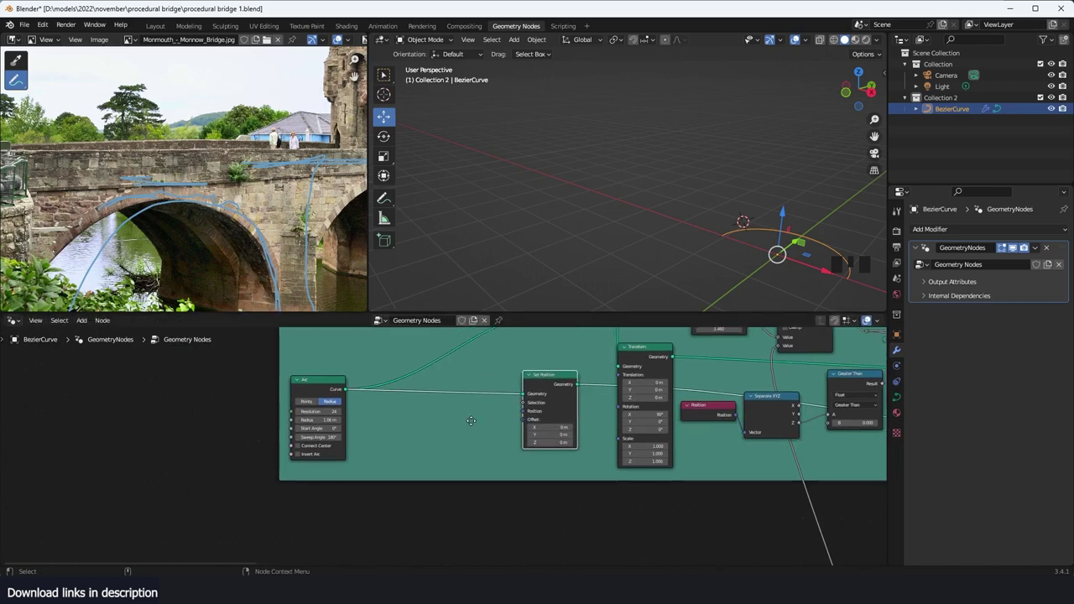
# Step: Add a Float Curve node below Set Position and view the arc from the top
pyautogui.scroll(2, 441, 432)
pyautogui.hotkey('shift', 'a')
pyautogui.write('floa')
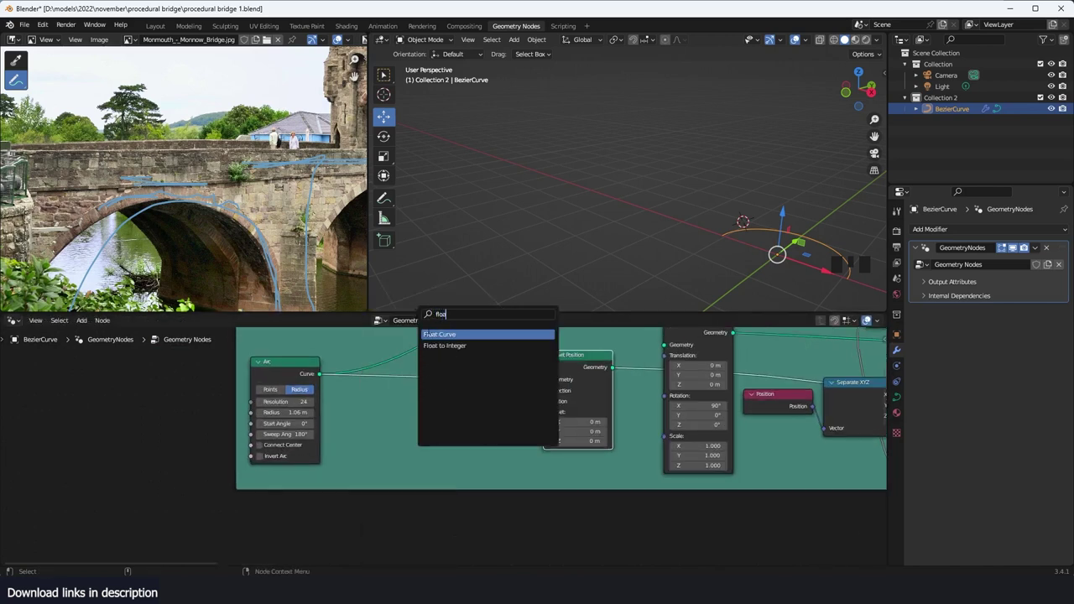
pyautogui.click(427, 334)
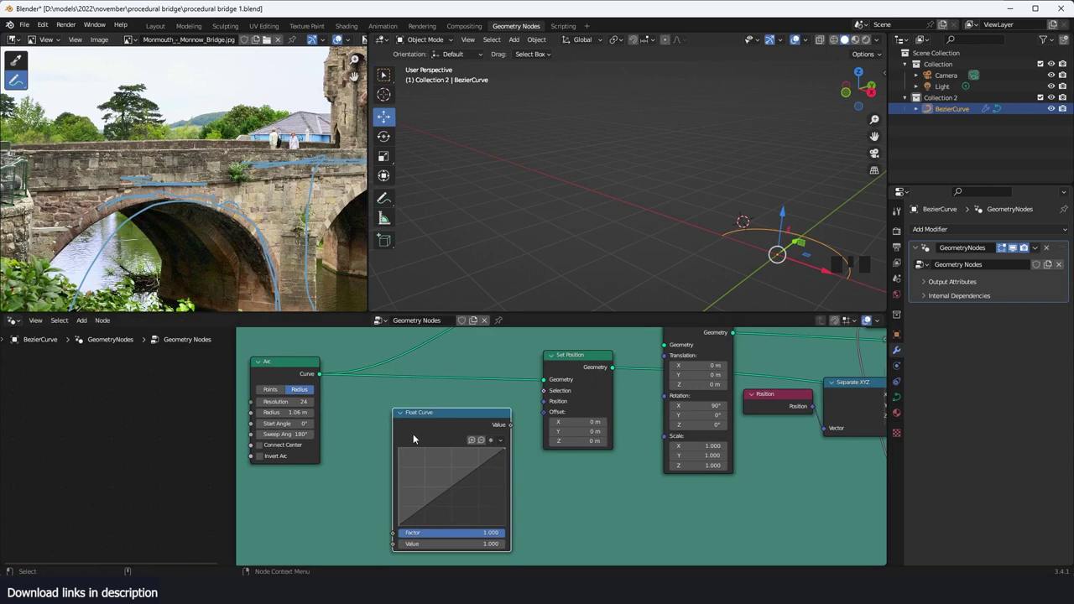
pyautogui.moveTo(490, 445); pyautogui.dragTo(578, 378, button='middle')
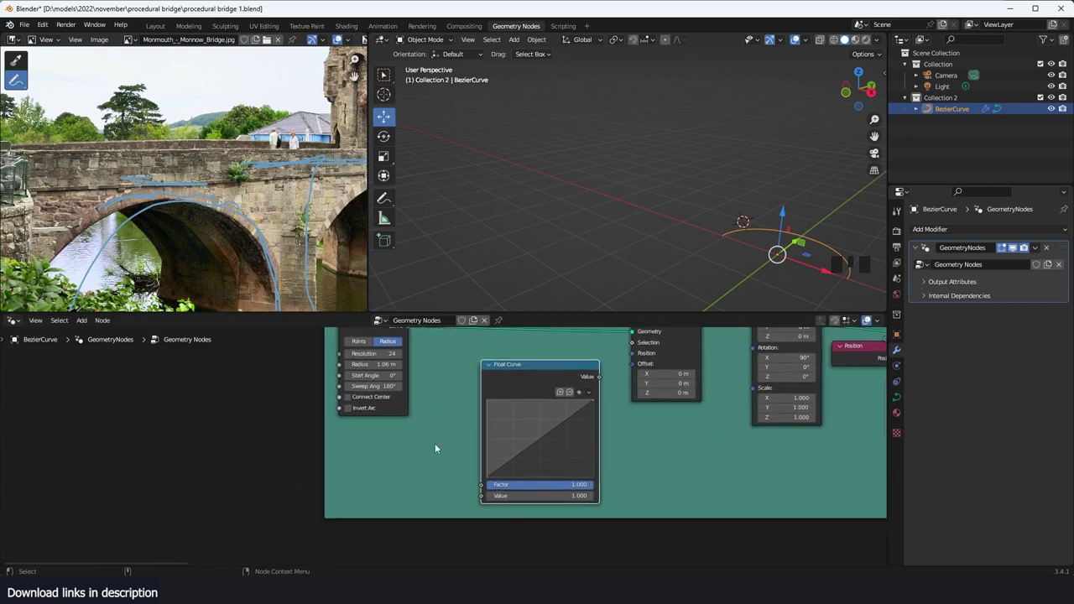
pyautogui.moveTo(541, 373); pyautogui.dragTo(496, 396)
pyautogui.press('KP_7')
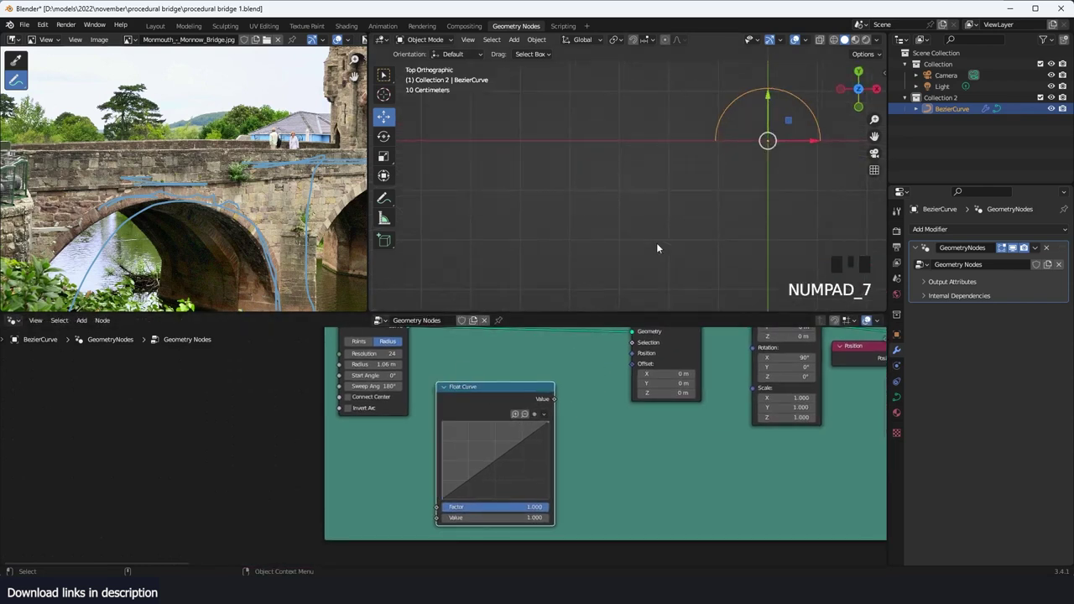
pyautogui.keyDown('shift'); pyautogui.moveTo(713, 172); pyautogui.dragTo(633, 207, button='middle'); pyautogui.keyUp('shift')
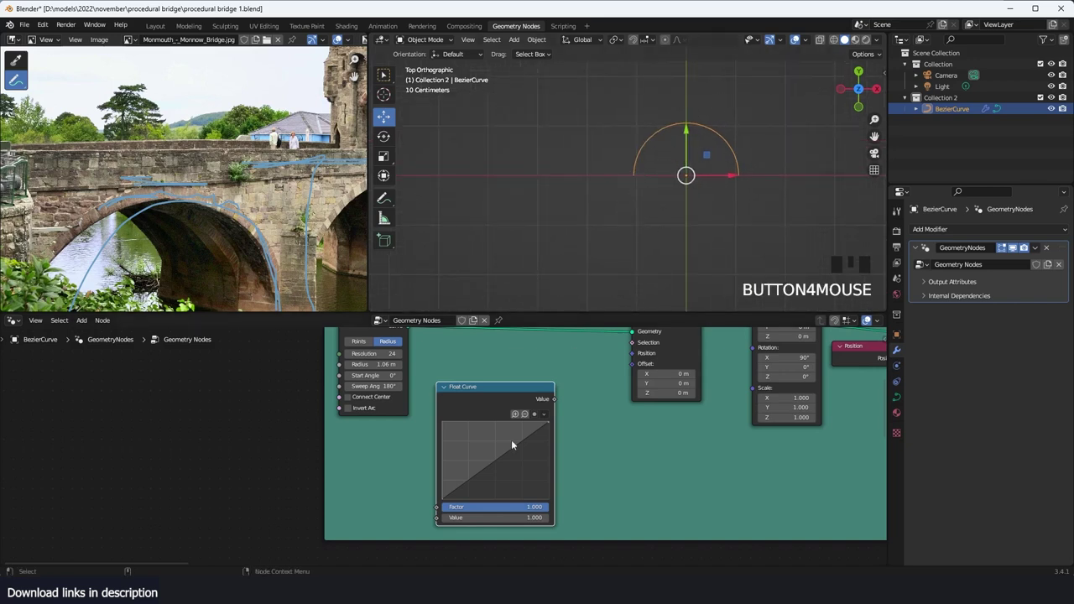
# Step: Add Position and Separate XYZ nodes, link Position to the Vector input, and place the Float Curve below them
pyautogui.scroll(-2, 511, 445)
pyautogui.moveTo(495, 409); pyautogui.dragTo(562, 408)
pyautogui.hotkey('shift', 'a')
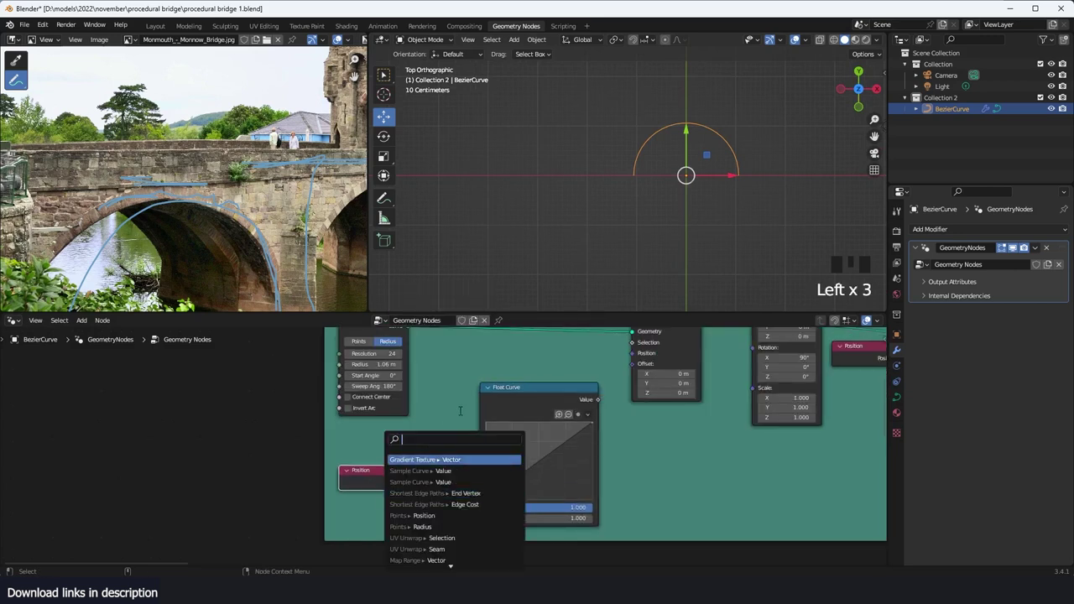
pyautogui.click(503, 390)
pyautogui.click(510, 393)
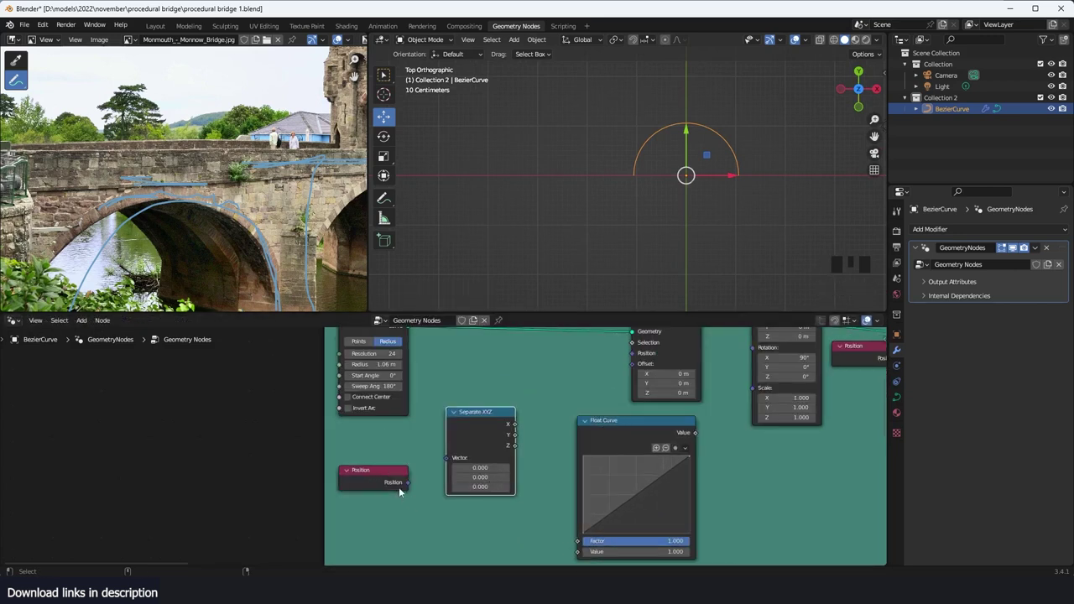
pyautogui.moveTo(408, 482); pyautogui.dragTo(446, 459)
pyautogui.moveTo(653, 428); pyautogui.dragTo(524, 496)
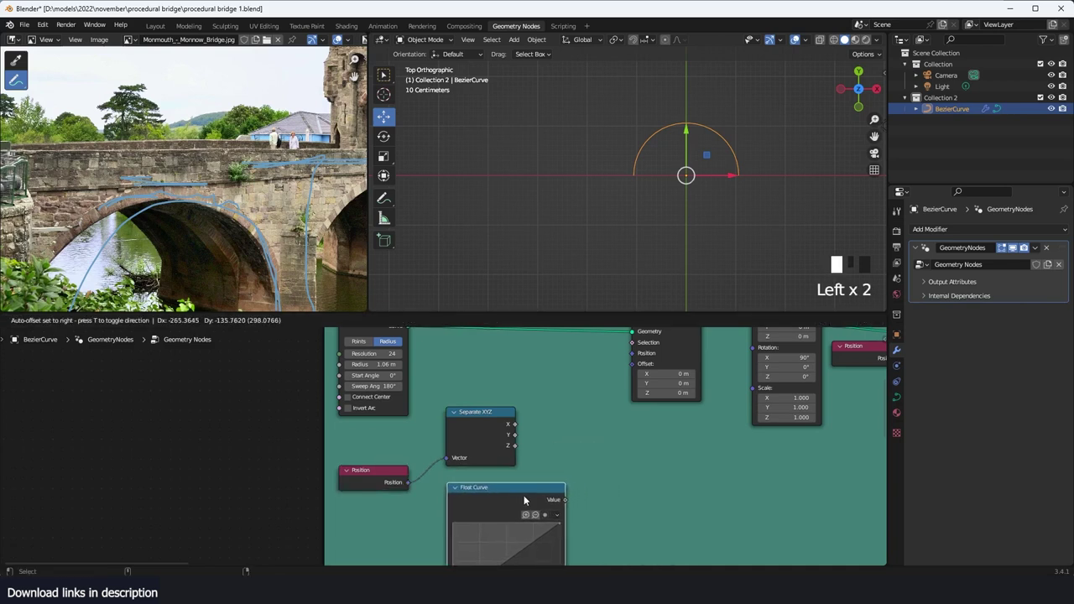
# Step: Add a Combine XYZ node and connect its Vector output to the Position input of Set Position
pyautogui.hotkey('shift', 'a')
pyautogui.click(577, 312)
pyautogui.write('com')
pyautogui.click(613, 342)
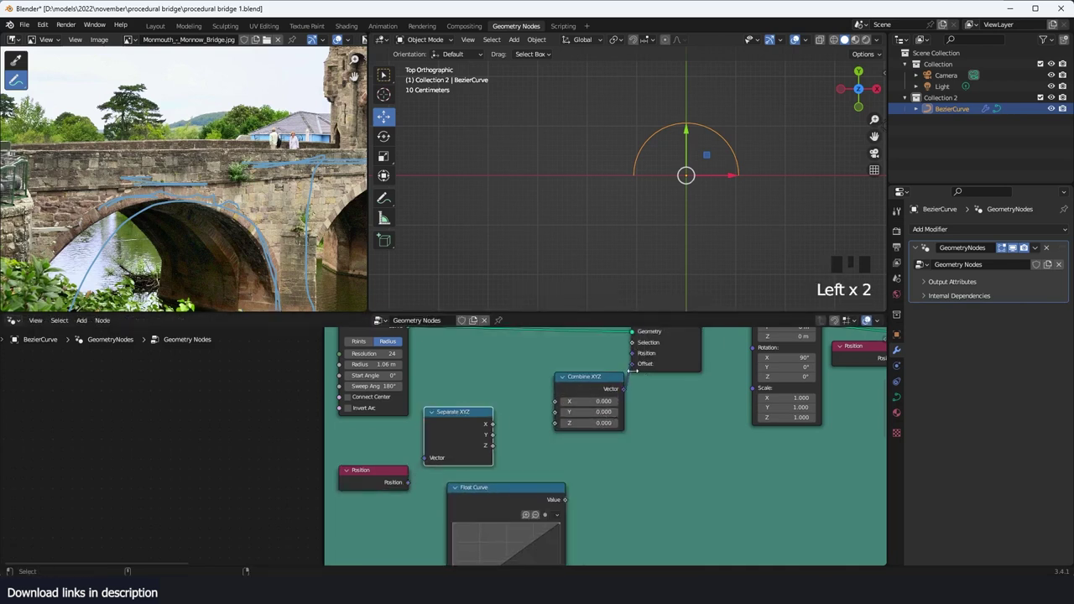
pyautogui.click(611, 359)
pyautogui.moveTo(632, 364)
pyautogui.mouseDown()
pyautogui.moveTo(622, 357)
pyautogui.moveTo(631, 353)
pyautogui.mouseUp()
pyautogui.scroll(3, 443, 447)
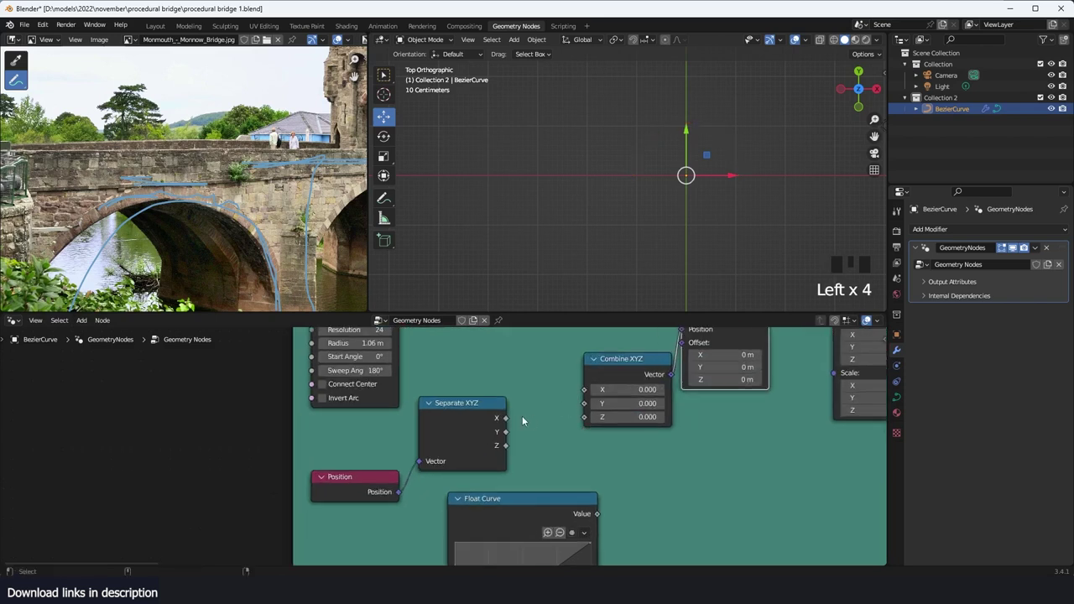
# Step: Link the separated X, Y and Z to the matching Combine XYZ inputs, routing Y through the Float Curve's Value
pyautogui.moveTo(507, 419); pyautogui.dragTo(586, 405)
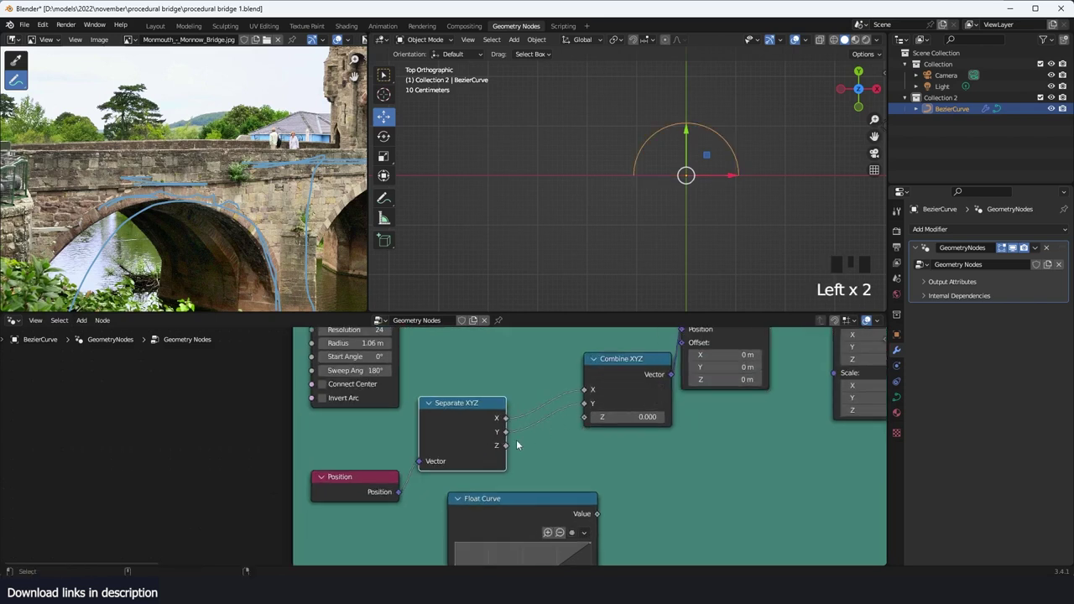
pyautogui.moveTo(507, 445); pyautogui.dragTo(585, 417)
pyautogui.moveTo(563, 450); pyautogui.dragTo(588, 424, button='middle')
pyautogui.moveTo(565, 476); pyautogui.dragTo(629, 404)
pyautogui.moveTo(688, 429); pyautogui.dragTo(649, 393, button='middle')
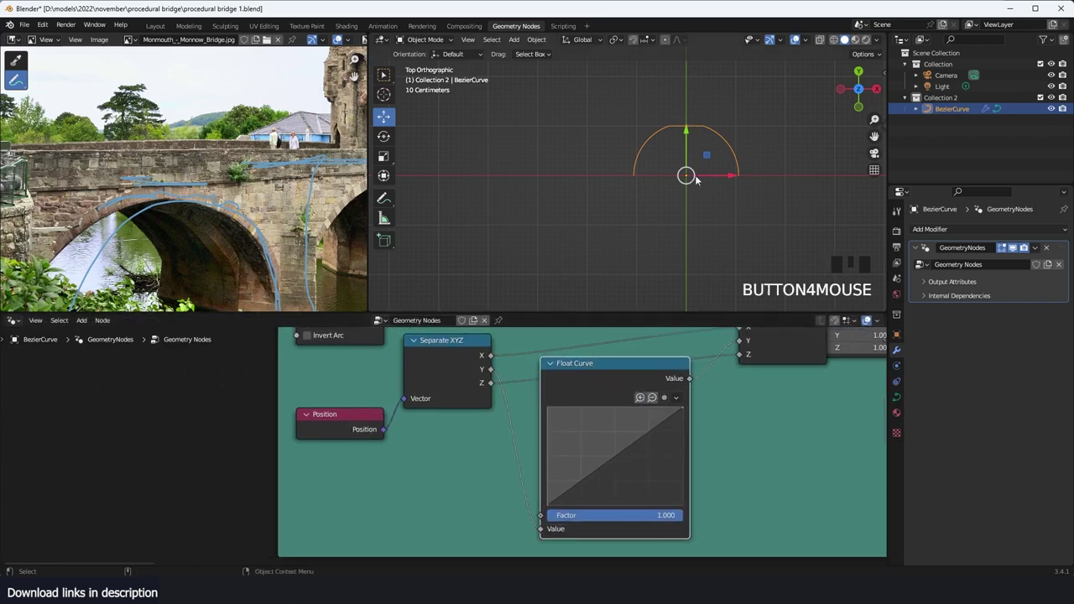
# Step: Reduce the Arc node's Radius to 0.97 m
pyautogui.scroll(2, 695, 177)
pyautogui.keyDown('shift'); pyautogui.moveTo(698, 179); pyautogui.dragTo(642, 219, button='middle'); pyautogui.keyUp('shift')
pyautogui.scroll(2, 646, 206)
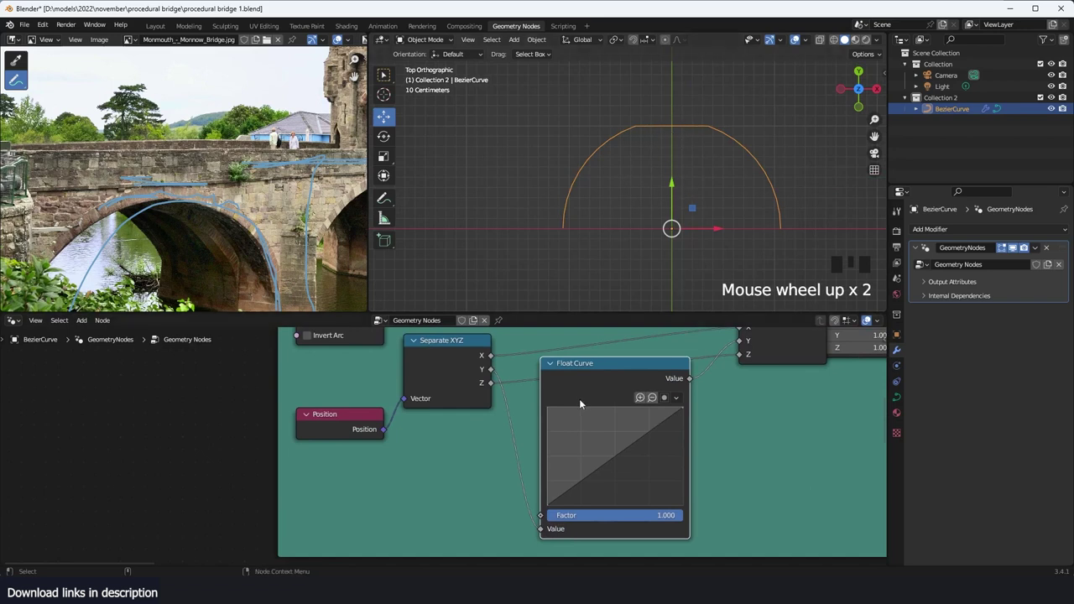
pyautogui.scroll(-3, 599, 398)
pyautogui.moveTo(609, 396); pyautogui.dragTo(564, 464, button='middle')
pyautogui.scroll(1, 410, 392)
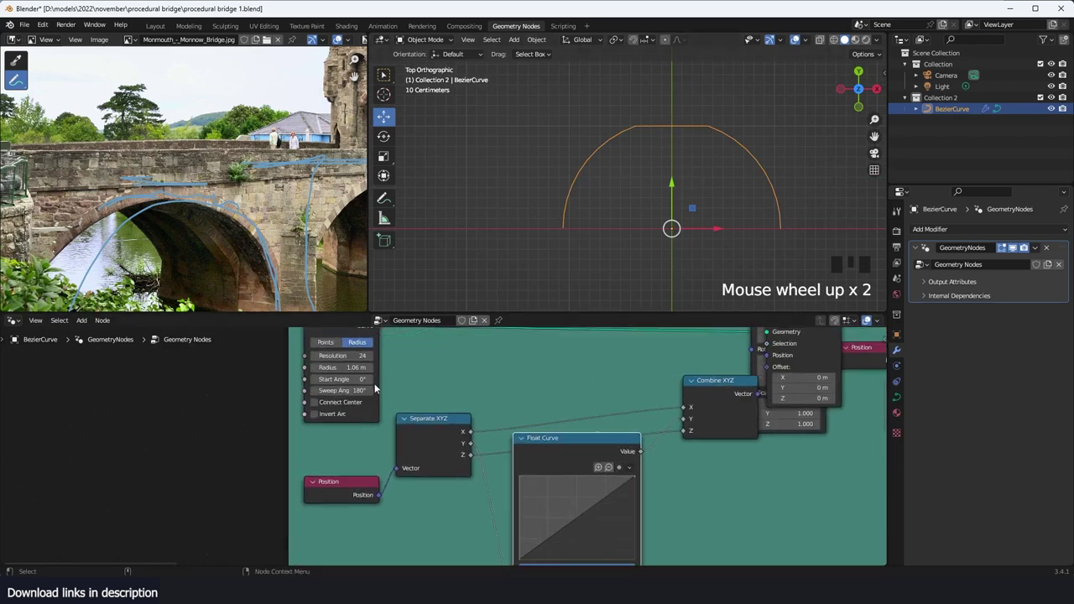
pyautogui.moveTo(382, 386); pyautogui.dragTo(450, 384, button='middle')
pyautogui.moveTo(426, 367)
pyautogui.keyDown('shift'); pyautogui.mouseDown()
pyautogui.moveTo(395, 368)
pyautogui.moveTo(411, 367)
pyautogui.mouseUp(); pyautogui.keyUp('shift')
# Step: Add two points to the Float Curve and bend it into an S shape, with the lower point near 0.44, 0.29
pyautogui.moveTo(665, 509); pyautogui.dragTo(633, 425, button='middle')
pyautogui.moveTo(630, 425); pyautogui.dragTo(606, 453)
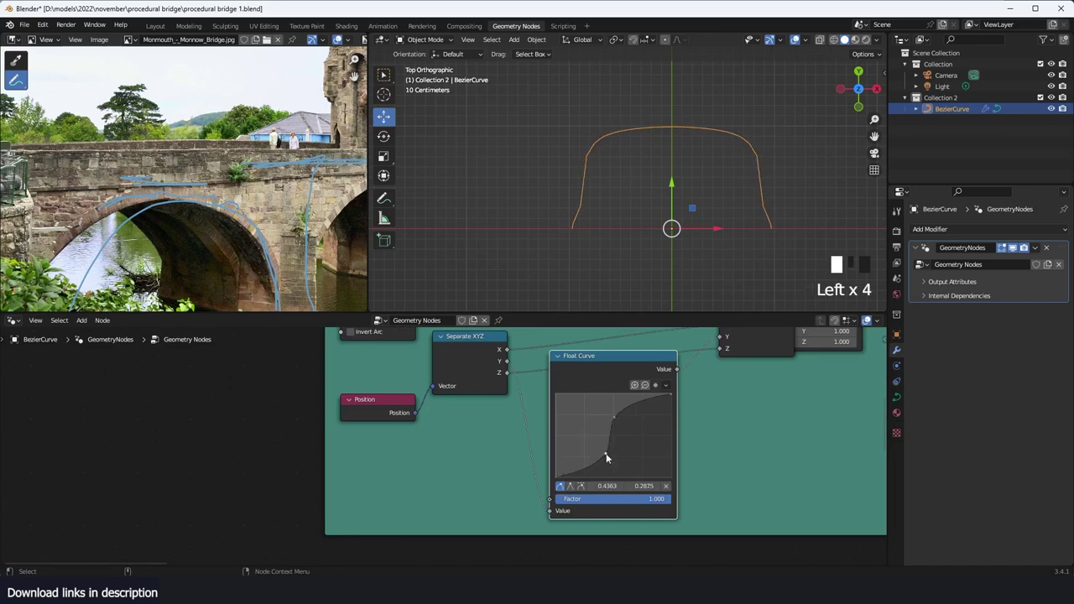
pyautogui.moveTo(616, 418); pyautogui.dragTo(625, 421)
# Step: Route the Mesh Boolean node's result back to the output and inspect the bridge's arches from the side
pyautogui.scroll(-9, 823, 432)
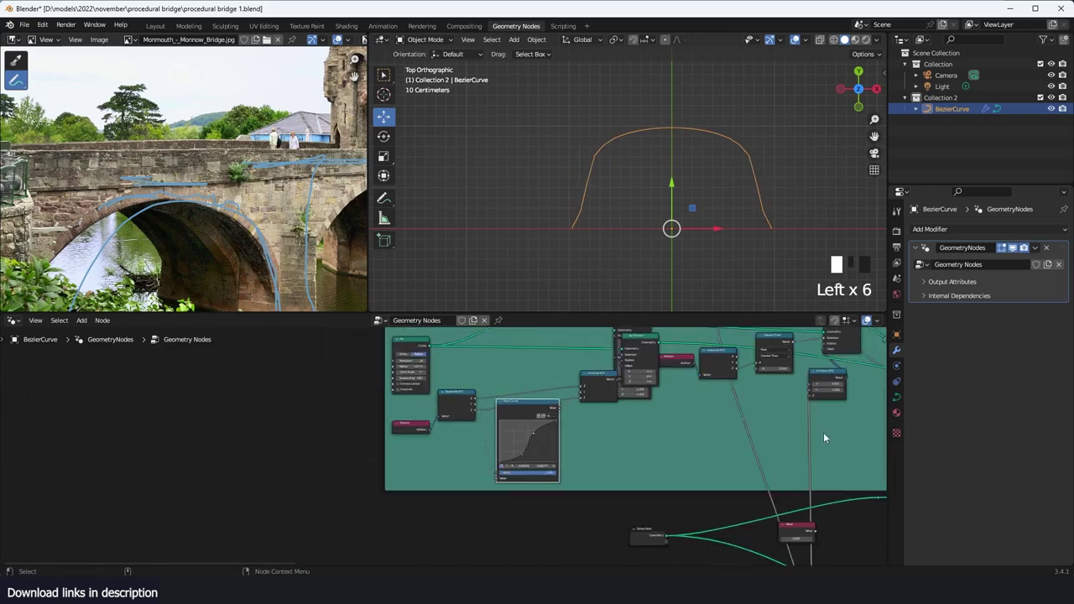
pyautogui.moveTo(873, 433); pyautogui.dragTo(639, 441, button='middle')
pyautogui.scroll(-5, 638, 441)
pyautogui.moveTo(736, 423); pyautogui.dragTo(494, 447, button='middle')
pyautogui.scroll(1, 709, 449)
pyautogui.moveTo(710, 449); pyautogui.dragTo(554, 386, button='middle')
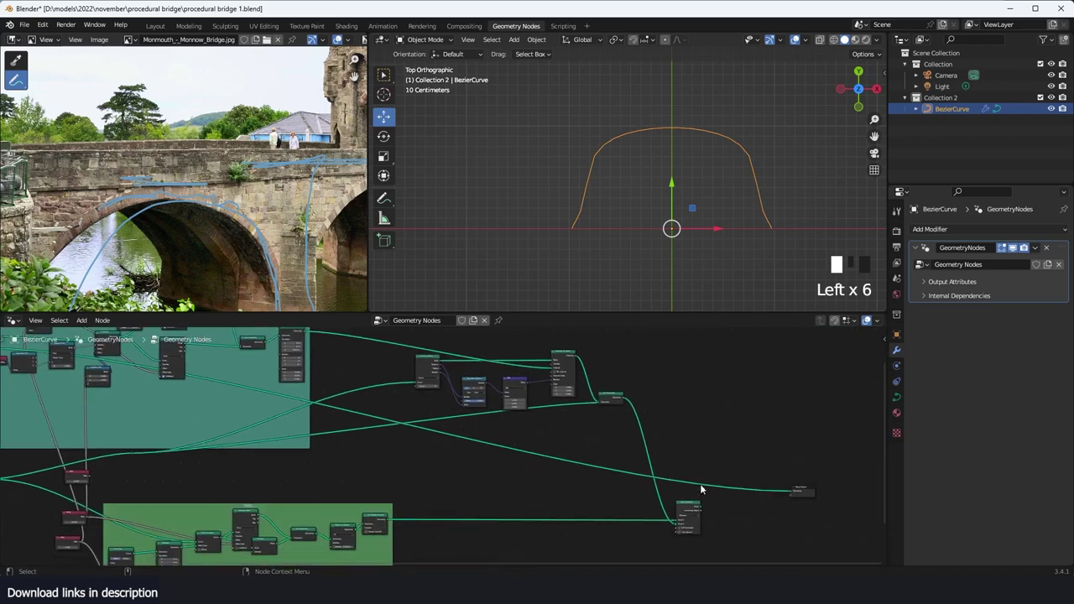
pyautogui.keyDown('alt'); pyautogui.keyDown('shift'); pyautogui.click(694, 507); pyautogui.keyUp('shift'); pyautogui.keyUp('alt')
pyautogui.scroll(-3, 630, 220)
pyautogui.press('`')
pyautogui.moveTo(630, 220); pyautogui.dragTo(587, 93, button='middle')
pyautogui.moveTo(445, 420); pyautogui.dragTo(686, 422, button='middle')
pyautogui.moveTo(400, 456); pyautogui.dragTo(624, 467, button='middle')
pyautogui.moveTo(595, 235); pyautogui.dragTo(591, 143, button='middle')
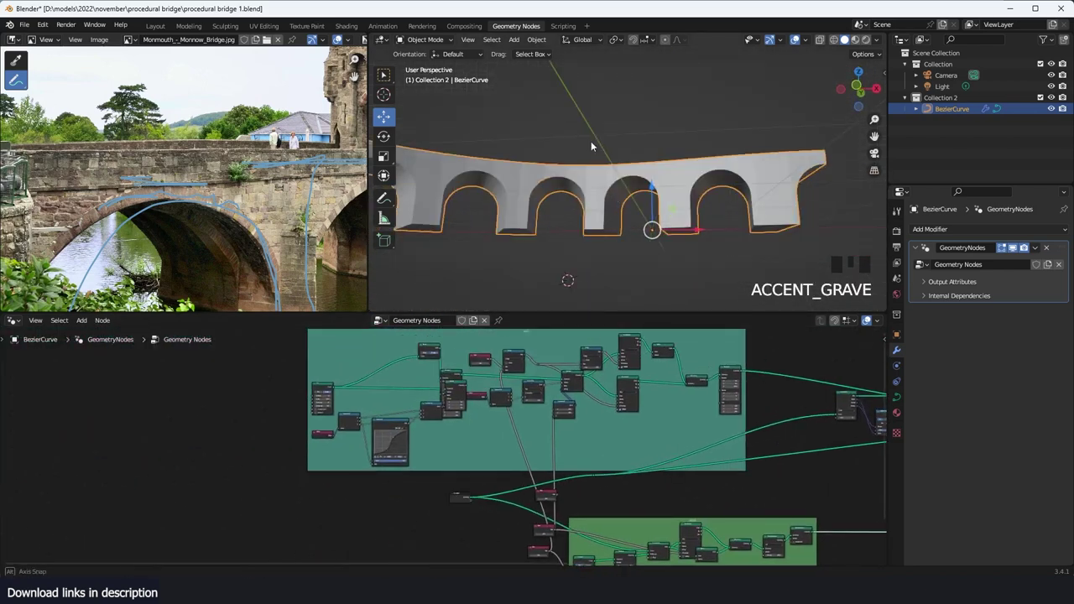
# Step: Bend the Float Curve into a dip by moving its right inner point to 0.7045, 0.3500
pyautogui.moveTo(407, 359); pyautogui.dragTo(690, 391, button='middle')
pyautogui.scroll(4, 691, 391)
pyautogui.scroll(3, 680, 470)
pyautogui.moveTo(663, 537); pyautogui.dragTo(583, 453, button='middle')
pyautogui.scroll(2, 579, 457)
pyautogui.moveTo(616, 429); pyautogui.dragTo(625, 448)
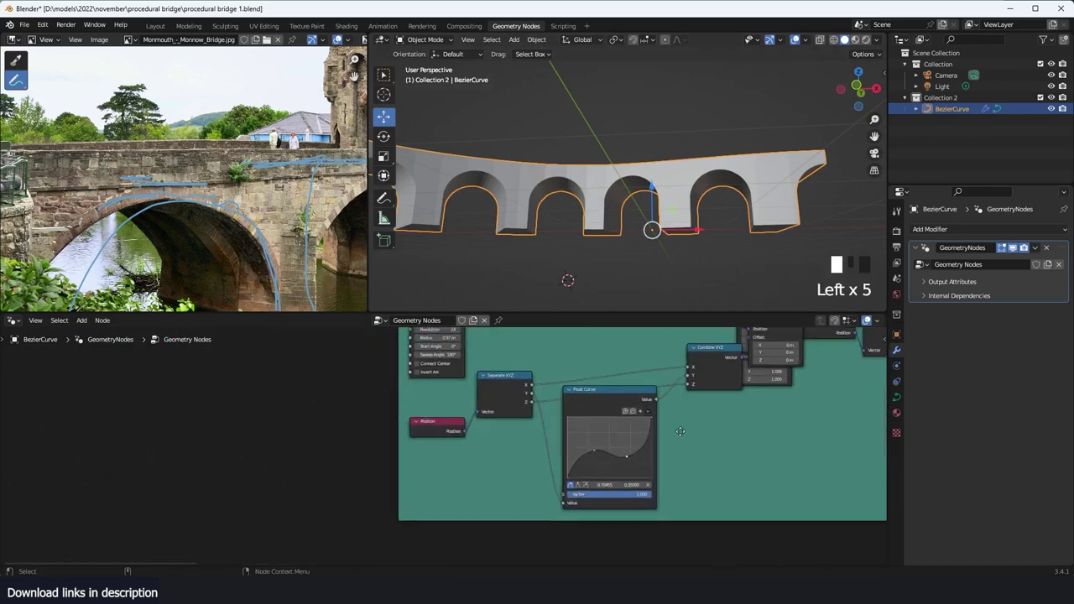
# Step: Insert the Set Position node between Arc and Fill Curve so the curve-driven profile shapes the bridge's arches
pyautogui.moveTo(751, 357); pyautogui.dragTo(681, 412, button='middle')
pyautogui.scroll(-1, 681, 413)
pyautogui.moveTo(693, 376); pyautogui.dragTo(599, 374)
pyautogui.scroll(-3, 587, 417)
pyautogui.moveTo(578, 417); pyautogui.dragTo(549, 445, button='middle')
pyautogui.scroll(4, 521, 441)
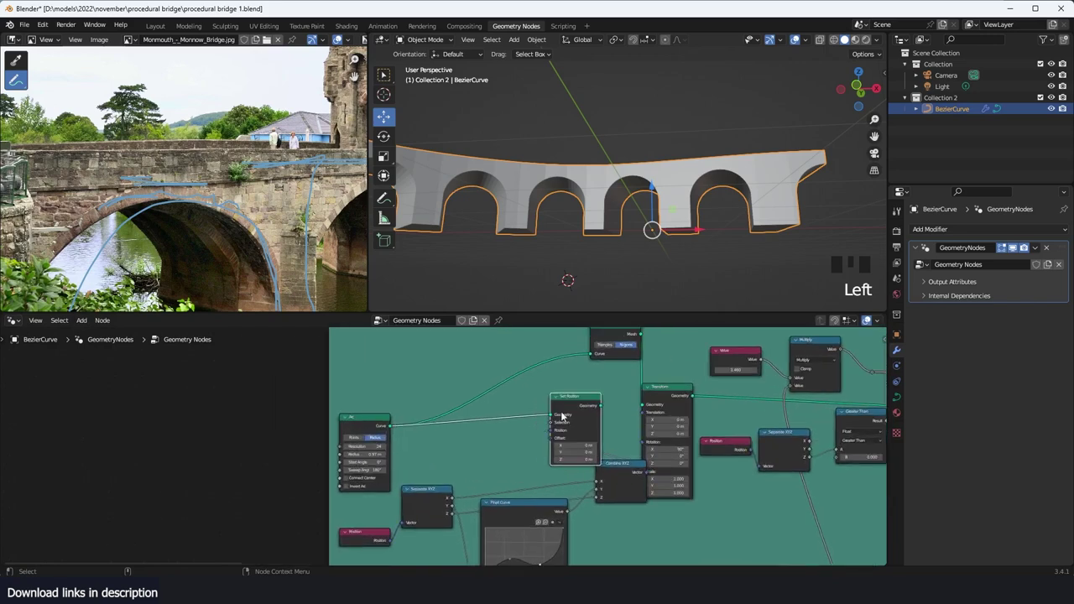
pyautogui.moveTo(557, 404); pyautogui.dragTo(603, 353)
pyautogui.moveTo(600, 245); pyautogui.dragTo(576, 268, button='middle')
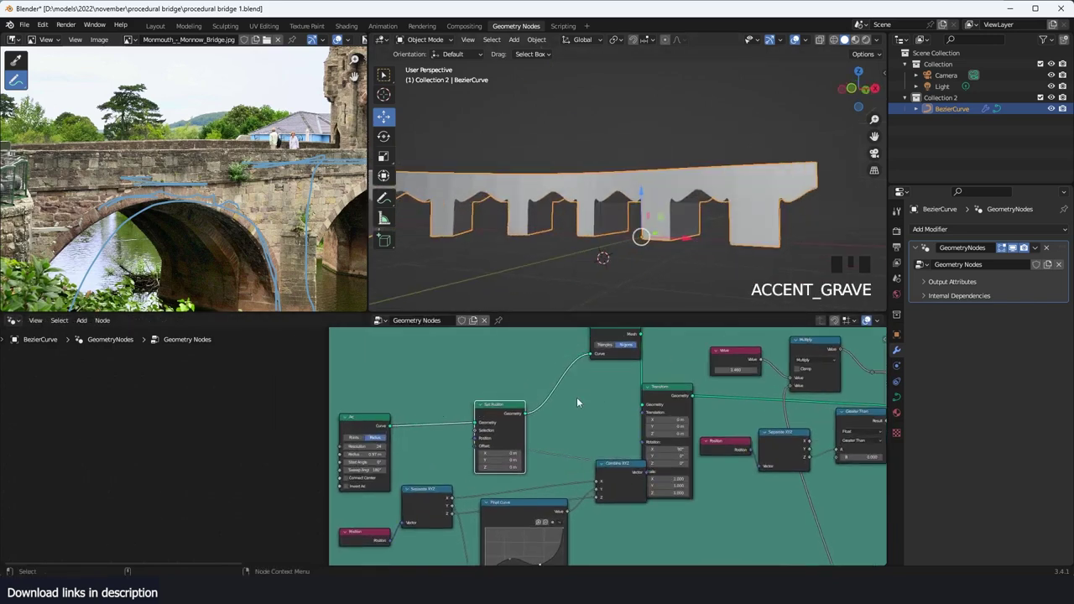
# Step: Reshape the Float Curve by shifting its right inner point inward and adding a point at 0.8045, 0.7000
pyautogui.moveTo(577, 397); pyautogui.dragTo(649, 341, button='middle')
pyautogui.moveTo(658, 252); pyautogui.dragTo(676, 218, button='middle')
pyautogui.moveTo(587, 420); pyautogui.dragTo(663, 395, button='middle')
pyautogui.scroll(3, 663, 394)
pyautogui.scroll(1, 655, 452)
pyautogui.moveTo(654, 453); pyautogui.dragTo(606, 412, button='middle')
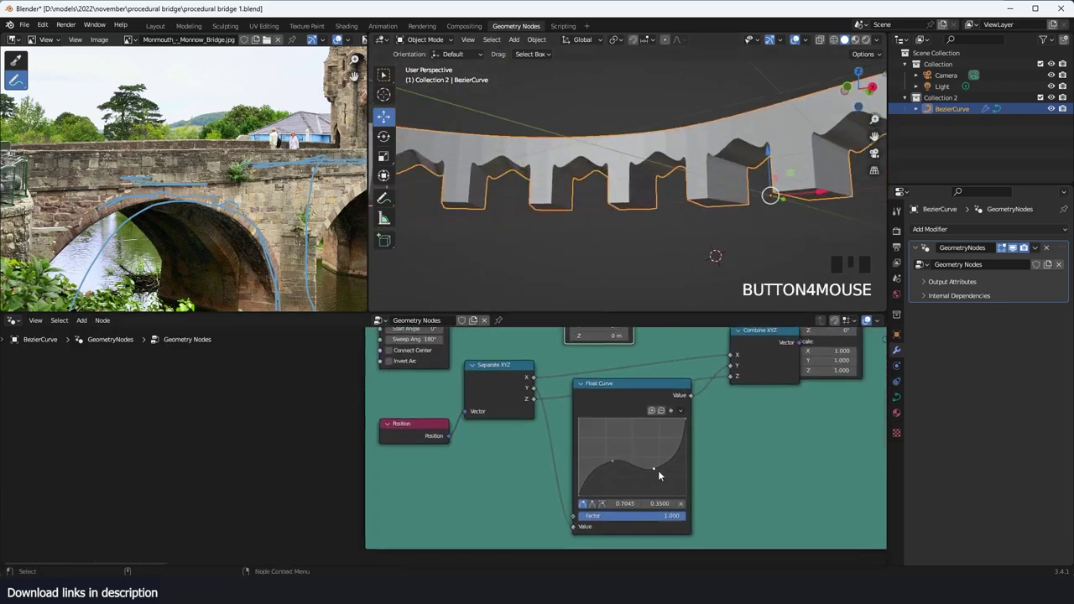
pyautogui.moveTo(657, 469); pyautogui.dragTo(633, 464)
pyautogui.click(672, 428)
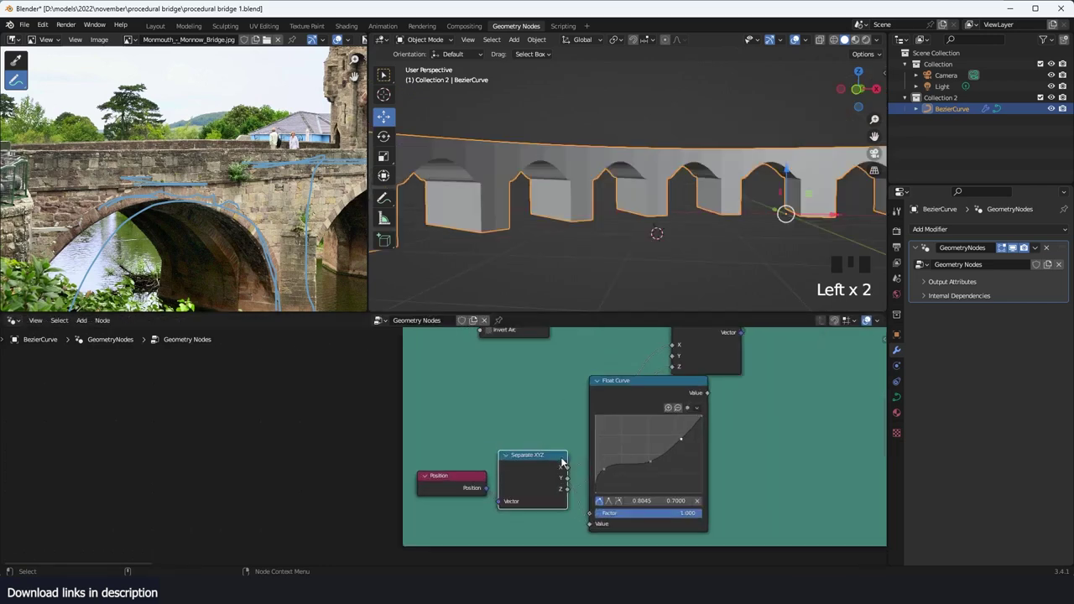
# Step: Restore the round arches by linking Separate XYZ straight to Combine XYZ without the Float Curve, and save the file
pyautogui.moveTo(602, 481); pyautogui.dragTo(616, 450, button='middle')
pyautogui.scroll(4, 597, 470)
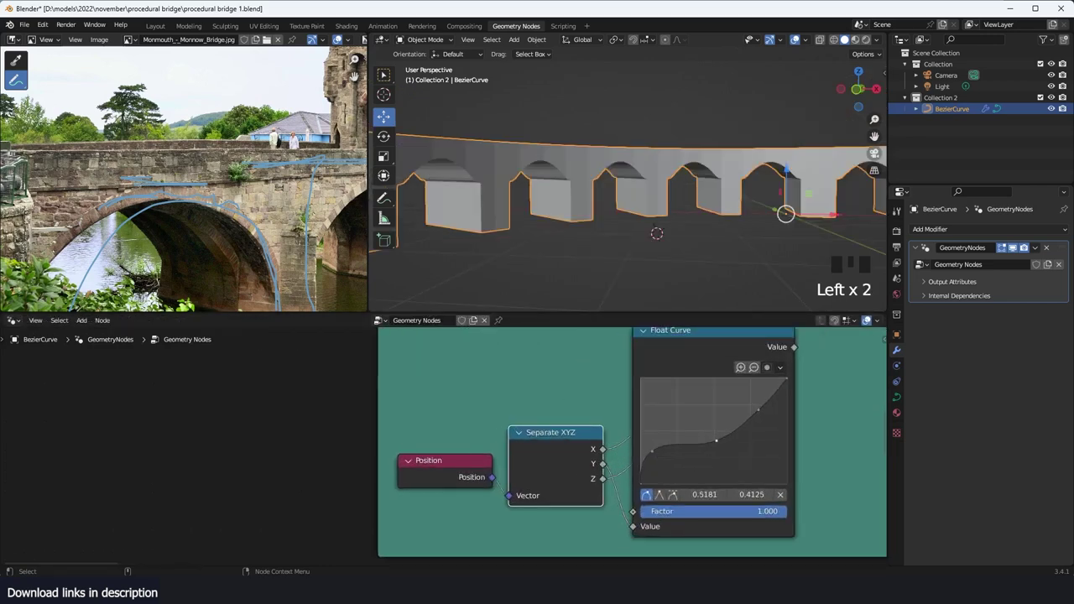
pyautogui.click(669, 494)
pyautogui.scroll(-3, 704, 421)
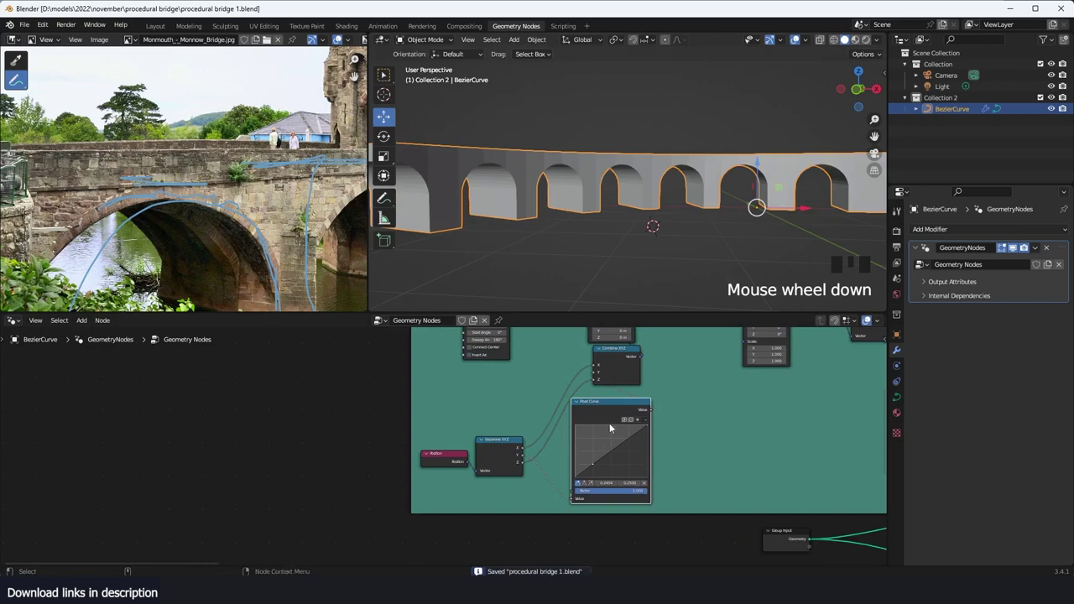
pyautogui.hotkey('ctrl', 's')
pyautogui.scroll(-7, 758, 436)
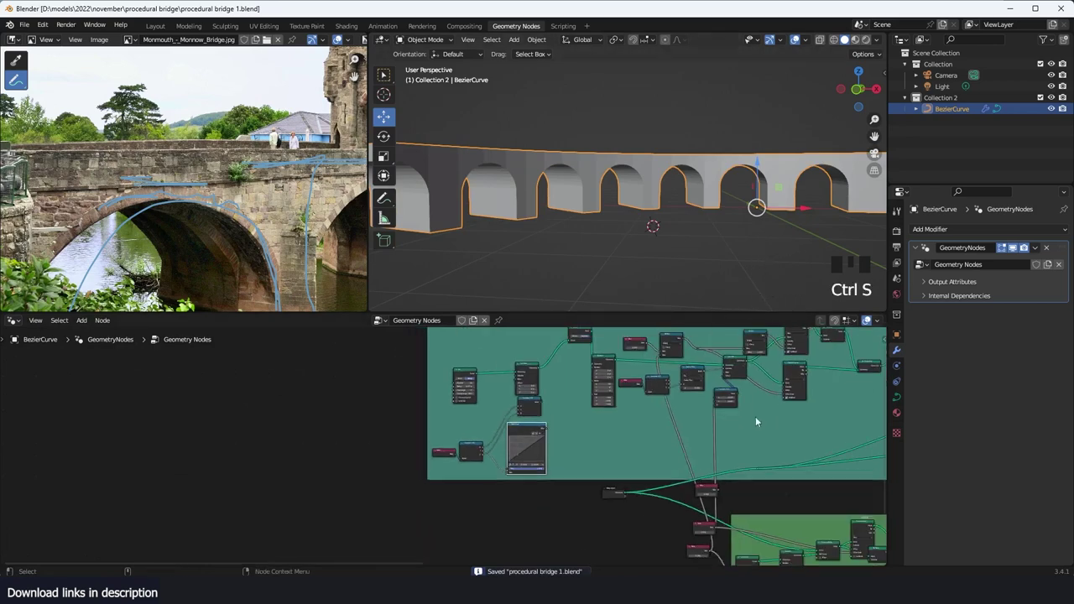
pyautogui.moveTo(653, 448); pyautogui.dragTo(574, 453, button='middle')
pyautogui.scroll(4, 448, 458)
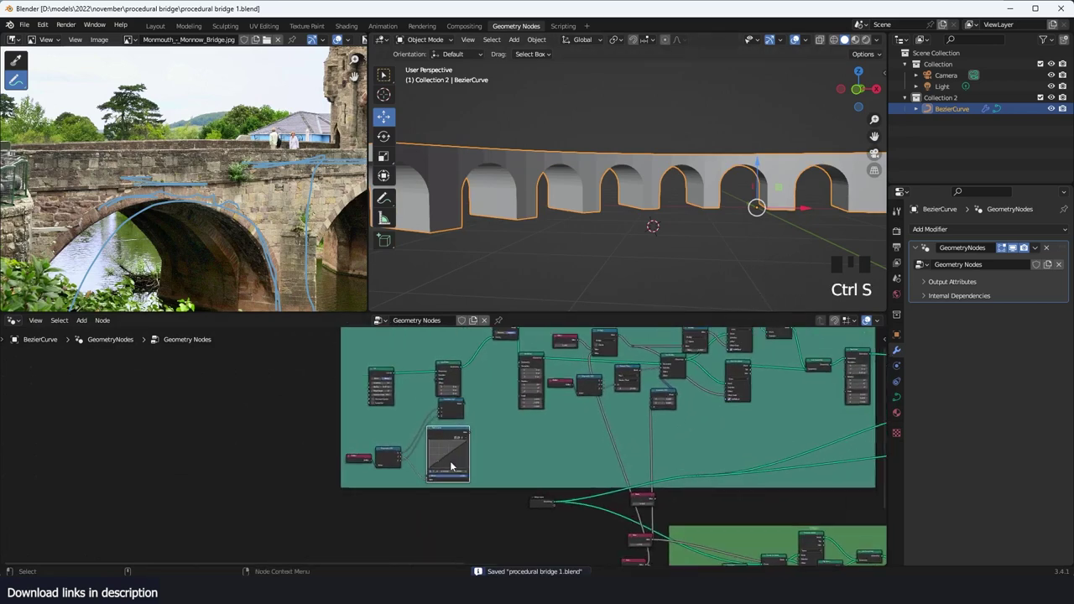
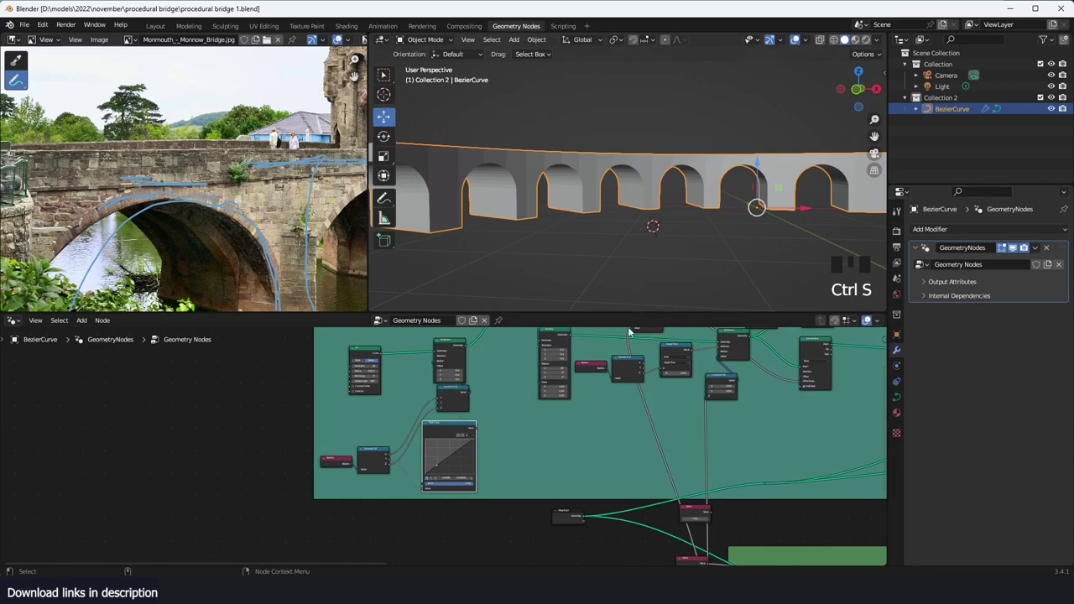
pyautogui.scroll(5, 642, 203)
pyautogui.press('`')
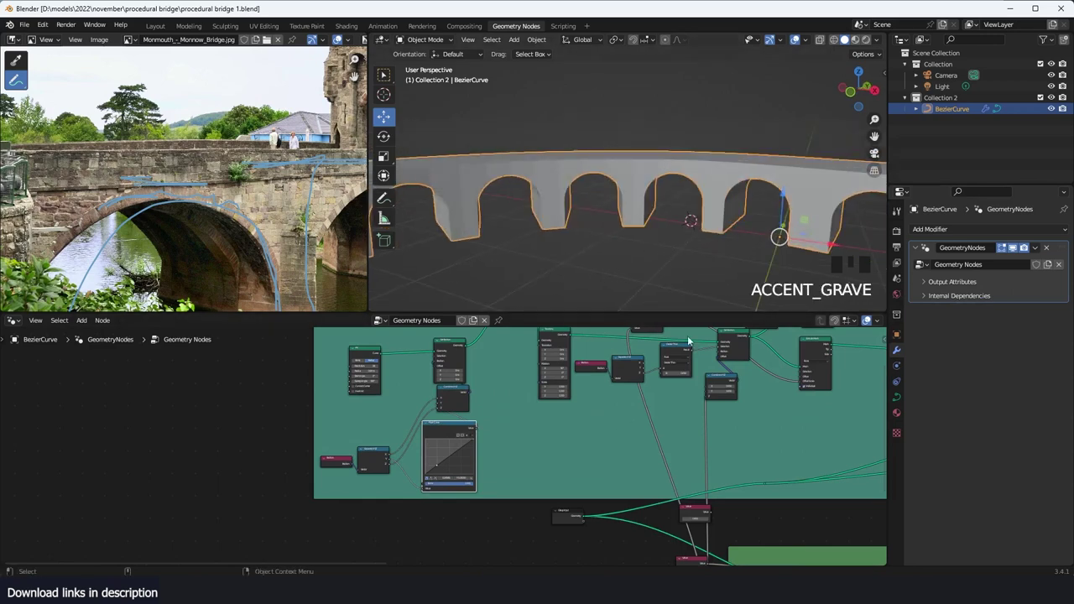
pyautogui.hotkey('ctrl', 's')
# Step: Preview the instanced arch cutters, route the Mesh Boolean back to the output, compare the bridge with the reference photo, and save
pyautogui.scroll(-6, 723, 420)
pyautogui.moveTo(724, 421); pyautogui.dragTo(687, 459, button='middle')
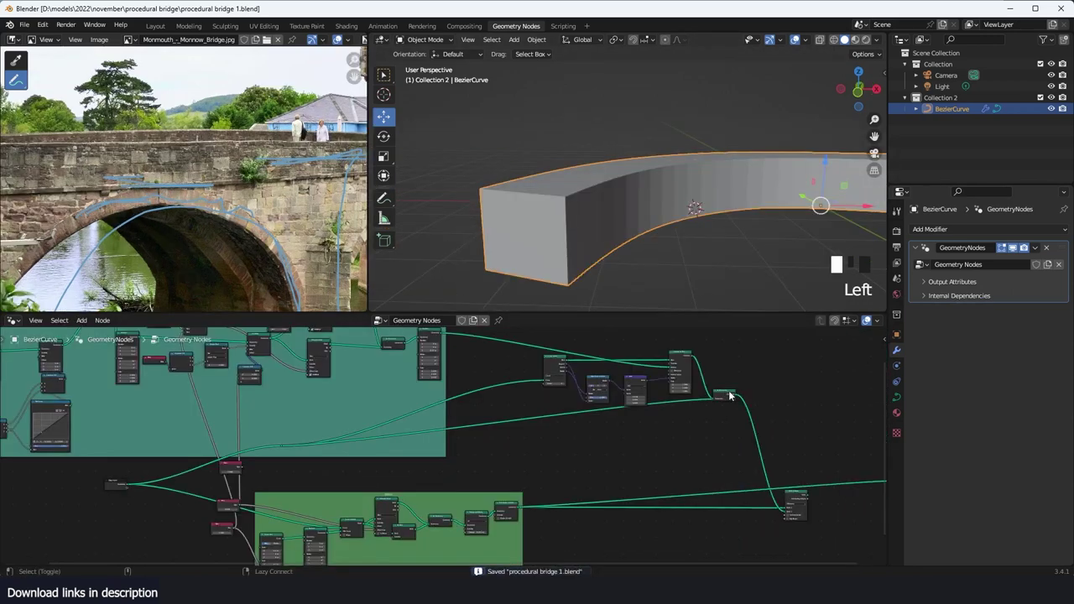
pyautogui.keyDown('alt'); pyautogui.keyDown('shift'); pyautogui.click(729, 395); pyautogui.keyUp('shift'); pyautogui.keyUp('alt')
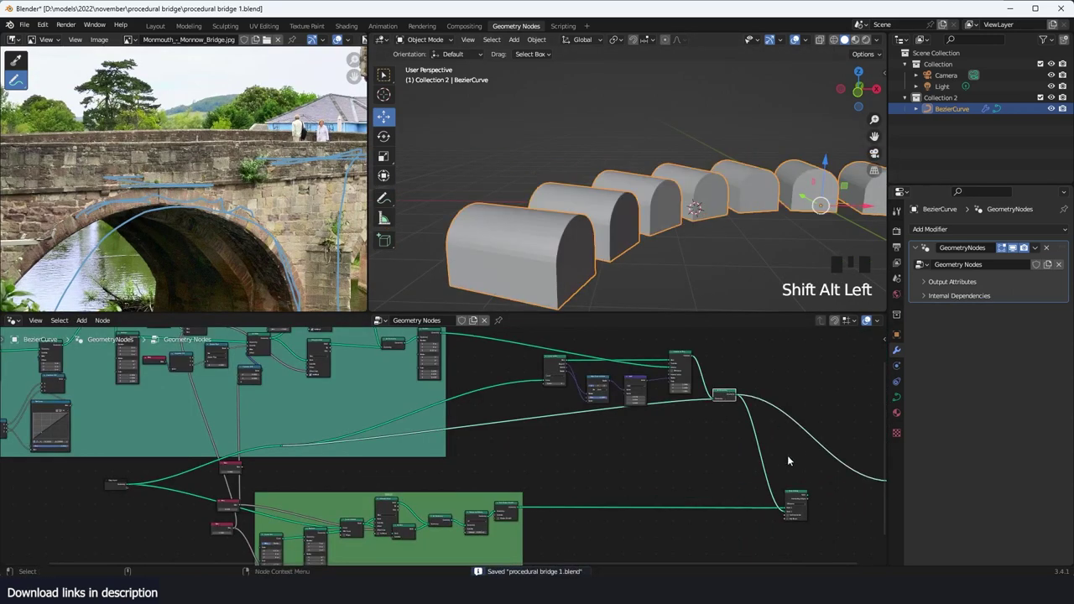
pyautogui.moveTo(789, 461); pyautogui.dragTo(746, 448, button='middle')
pyautogui.keyDown('alt'); pyautogui.keyDown('shift'); pyautogui.click(754, 483); pyautogui.keyUp('shift'); pyautogui.keyUp('alt')
pyautogui.scroll(3, 626, 169)
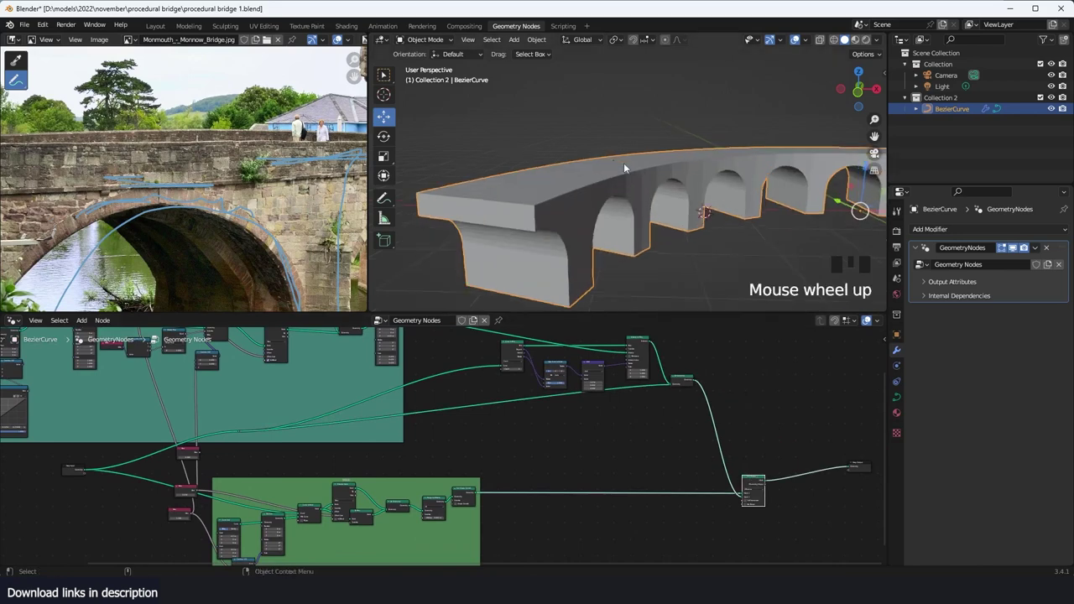
pyautogui.moveTo(165, 210); pyautogui.dragTo(223, 175, button='middle')
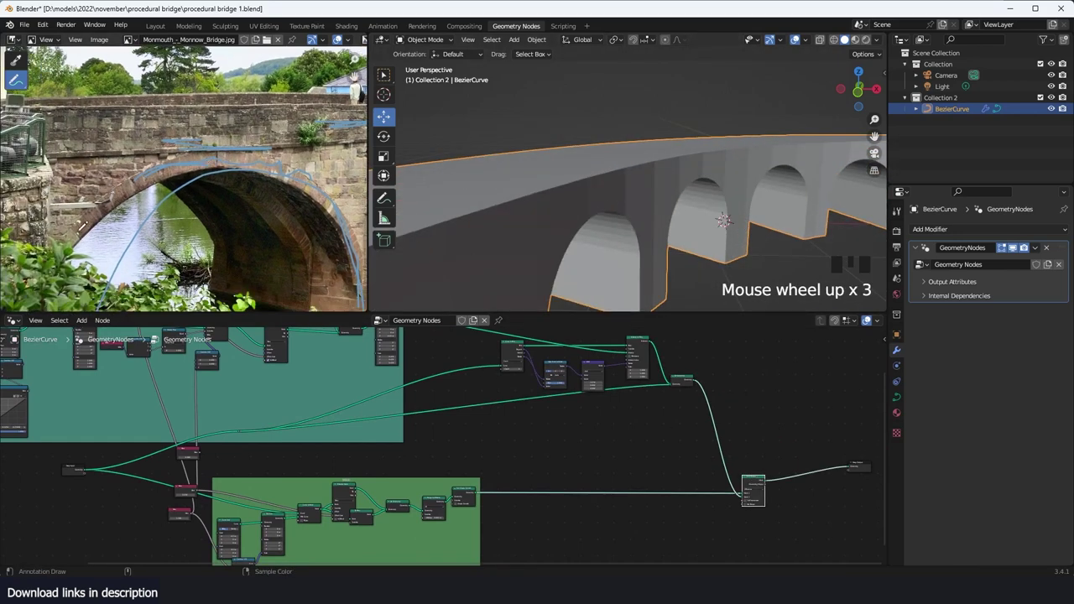
pyautogui.scroll(-1, 564, 443)
pyautogui.hotkey('ctrl', 's')
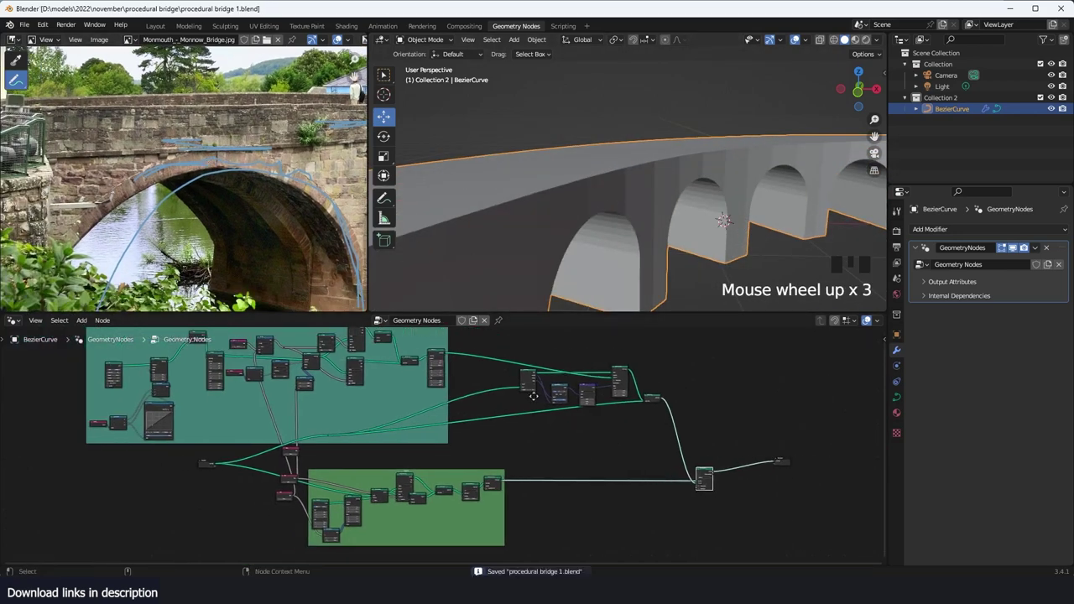
# Step: Preview the arch frame's Transform, Flip Faces and Fill Curve nodes one after another to trace how the cutter is built
pyautogui.moveTo(470, 382); pyautogui.dragTo(556, 457, button='middle')
pyautogui.scroll(1, 556, 457)
pyautogui.keyDown('alt'); pyautogui.keyDown('shift'); pyautogui.click(507, 417); pyautogui.keyUp('shift'); pyautogui.keyUp('alt')
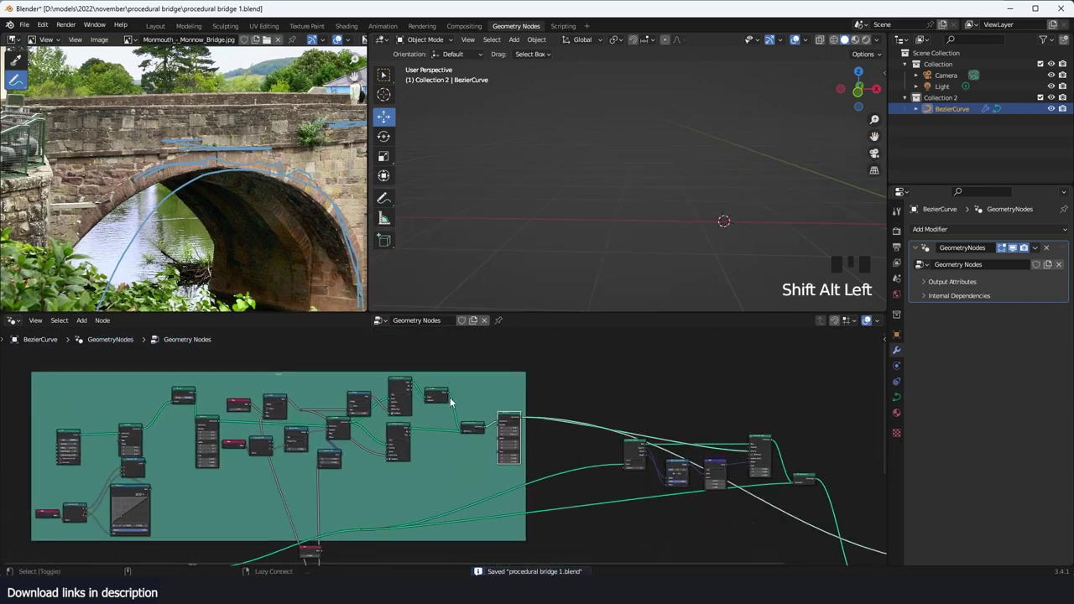
pyautogui.keyDown('alt'); pyautogui.keyDown('shift'); pyautogui.click(435, 395); pyautogui.keyUp('shift'); pyautogui.keyUp('alt')
pyautogui.moveTo(453, 394); pyautogui.dragTo(538, 396, button='middle')
pyautogui.scroll(-2, 650, 177)
pyautogui.moveTo(650, 179); pyautogui.dragTo(606, 188, button='middle')
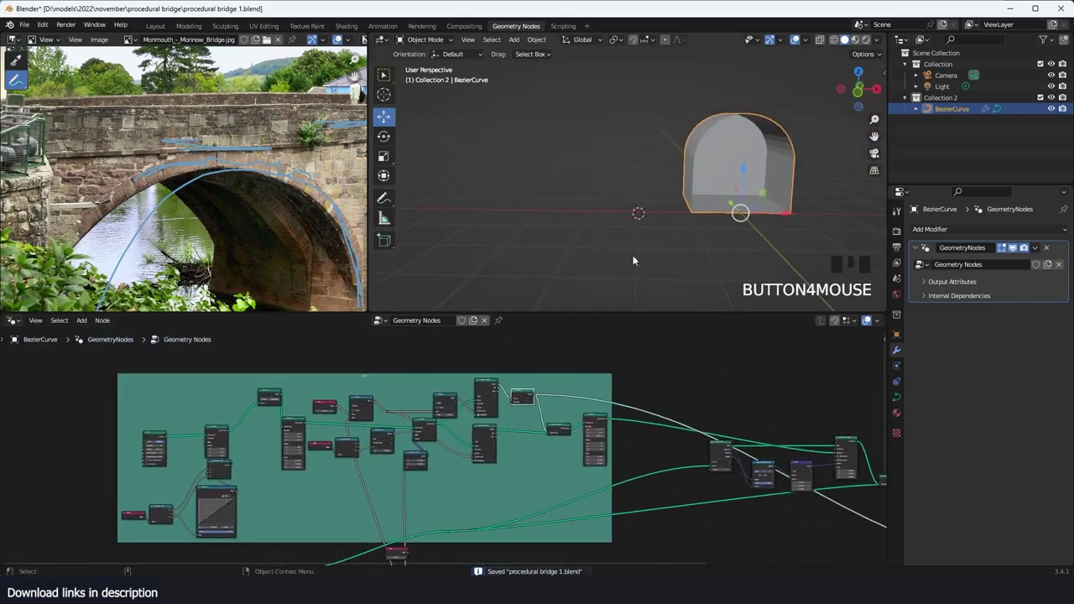
pyautogui.moveTo(347, 459); pyautogui.dragTo(424, 442, button='middle')
pyautogui.scroll(3, 424, 442)
pyautogui.keyDown('alt'); pyautogui.keyDown('shift'); pyautogui.click(324, 361); pyautogui.keyUp('shift'); pyautogui.keyUp('alt')
pyautogui.scroll(4, 261, 439)
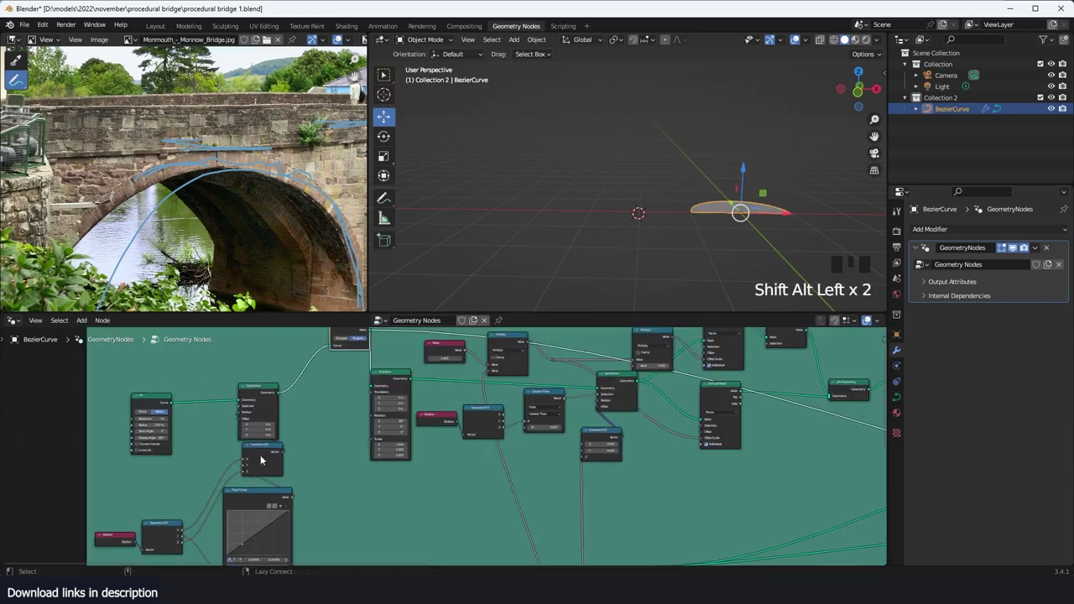
pyautogui.scroll(-4, 432, 430)
pyautogui.moveTo(434, 427); pyautogui.dragTo(478, 370, button='middle')
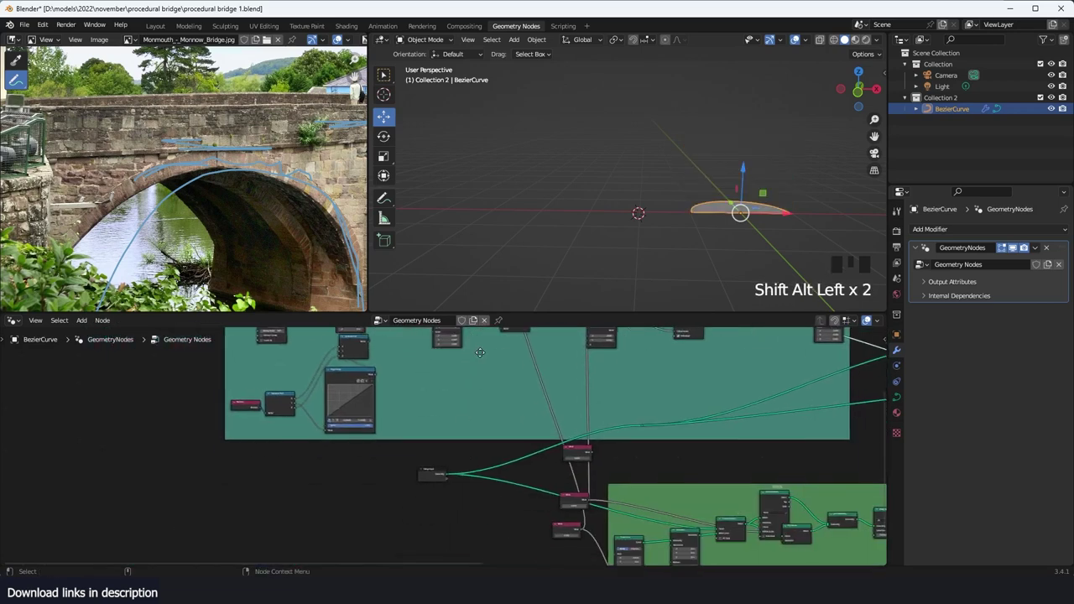
pyautogui.moveTo(551, 458); pyautogui.dragTo(334, 564, button='middle')
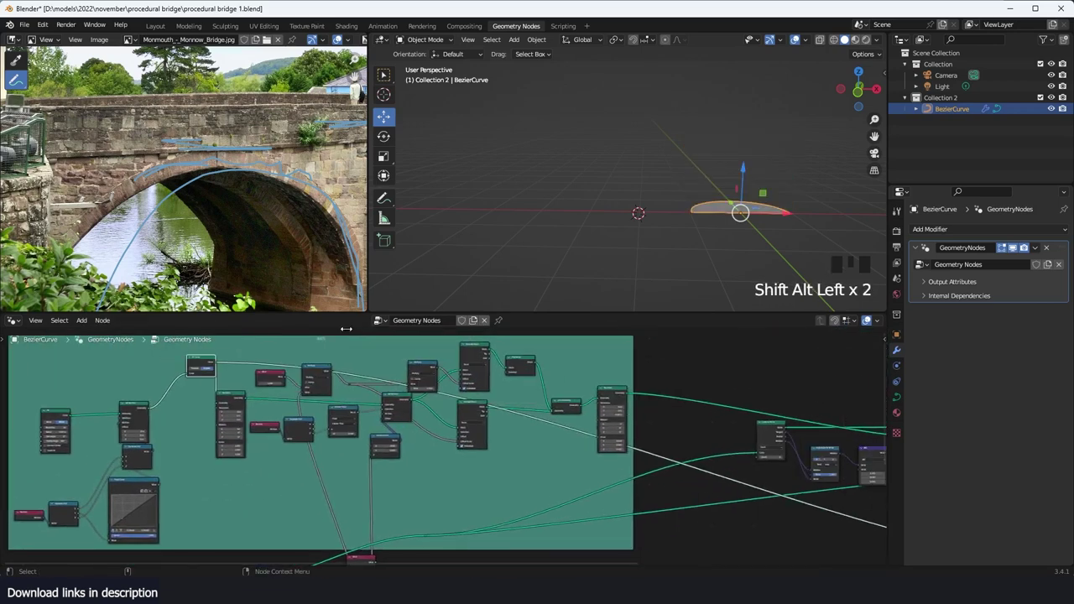
# Step: Send the arch frame's Transform node to the output and examine the single arch block's edges in wireframe from several angles
pyautogui.keyDown('alt'); pyautogui.keyDown('shift'); pyautogui.click(614, 419); pyautogui.keyUp('shift'); pyautogui.keyUp('alt')
pyautogui.press('`')
pyautogui.moveTo(700, 199)
pyautogui.mouseDown(button='middle')
pyautogui.moveTo(762, 205)
pyautogui.moveTo(691, 186)
pyautogui.mouseUp(button='middle')
pyautogui.moveTo(628, 401); pyautogui.dragTo(491, 430, button='middle')
pyautogui.scroll(2, 484, 437)
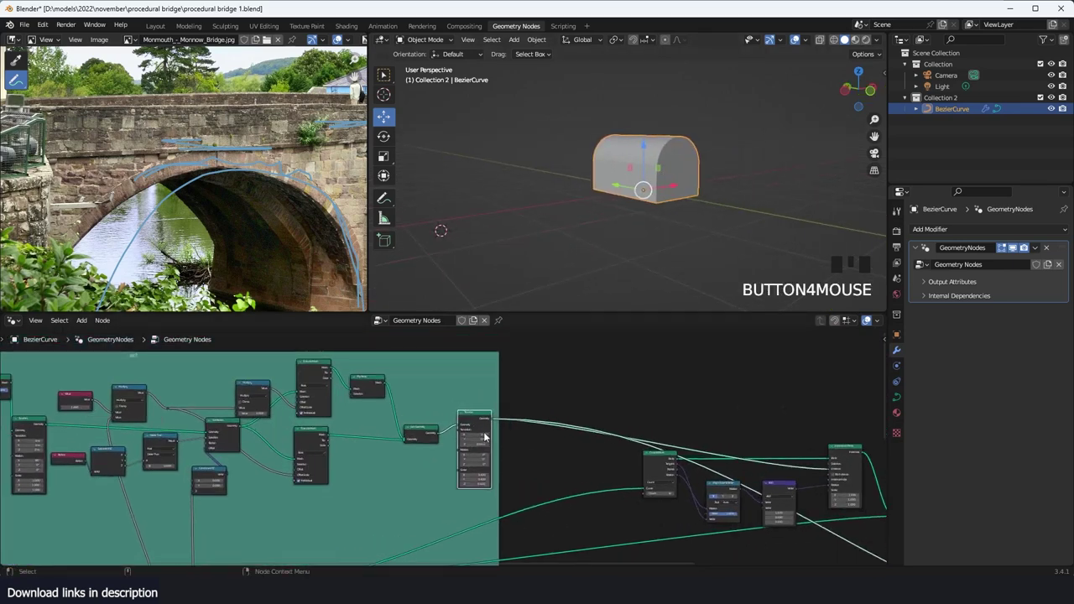
pyautogui.scroll(5, 661, 145)
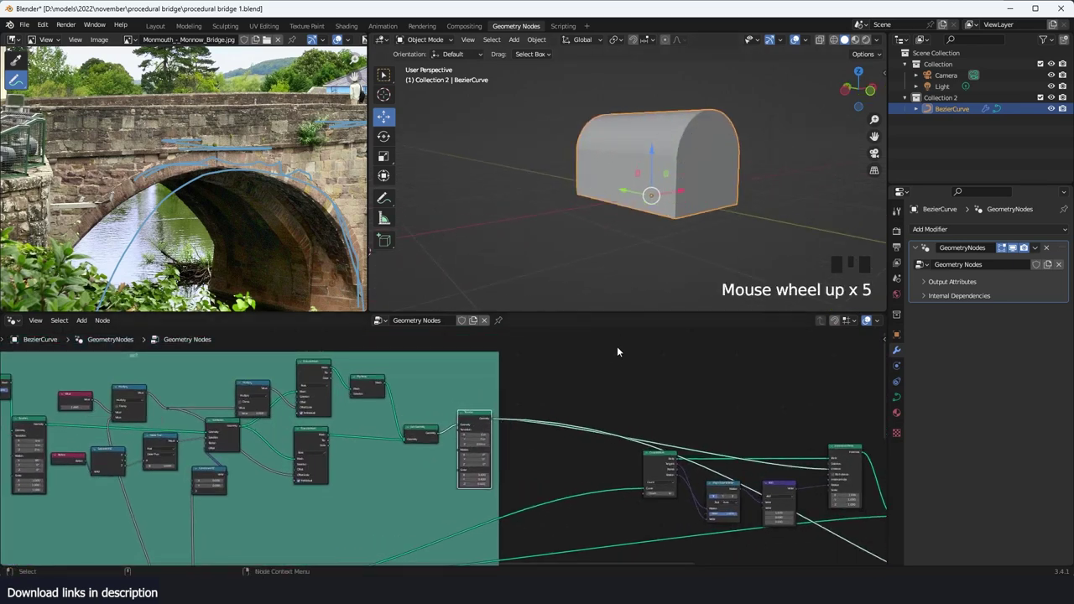
pyautogui.moveTo(618, 351); pyautogui.dragTo(543, 391, button='middle')
pyautogui.moveTo(684, 167); pyautogui.dragTo(777, 159, button='middle')
pyautogui.keyDown('shift'); pyautogui.moveTo(681, 204); pyautogui.dragTo(776, 209, button='middle'); pyautogui.keyUp('shift')
pyautogui.press('`')
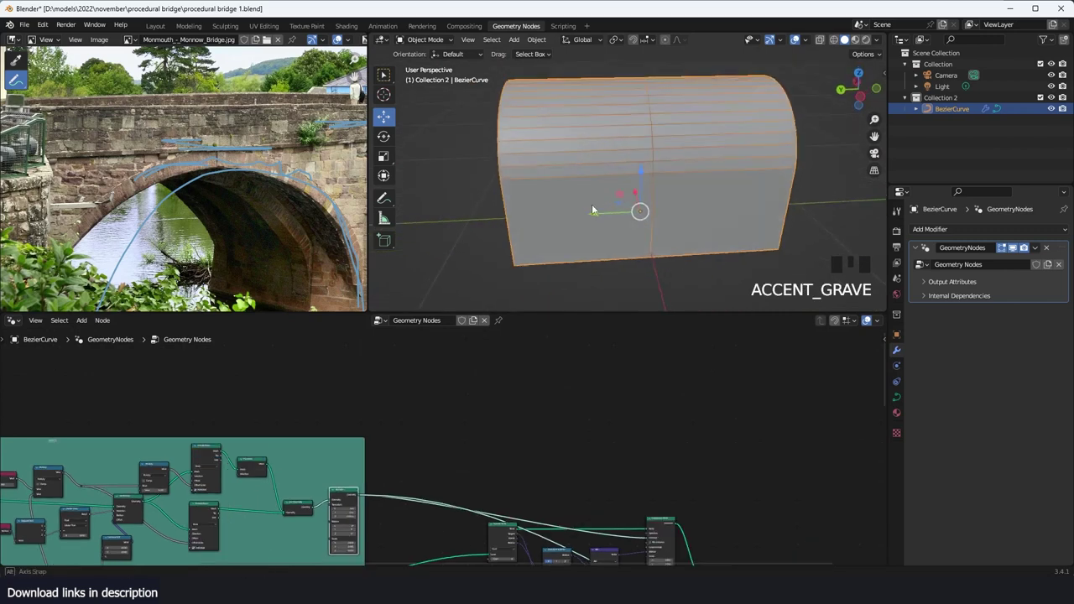
pyautogui.moveTo(592, 209); pyautogui.dragTo(606, 197, button='middle')
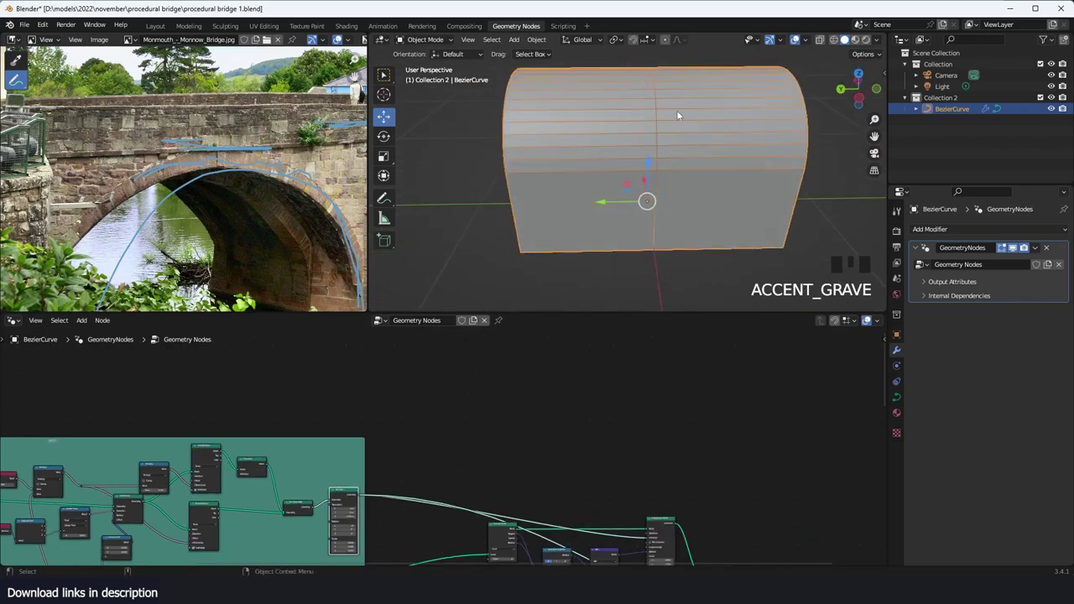
pyautogui.moveTo(689, 171); pyautogui.dragTo(629, 139, button='middle')
pyautogui.moveTo(625, 407); pyautogui.dragTo(647, 350, button='middle')
pyautogui.scroll(2, 647, 351)
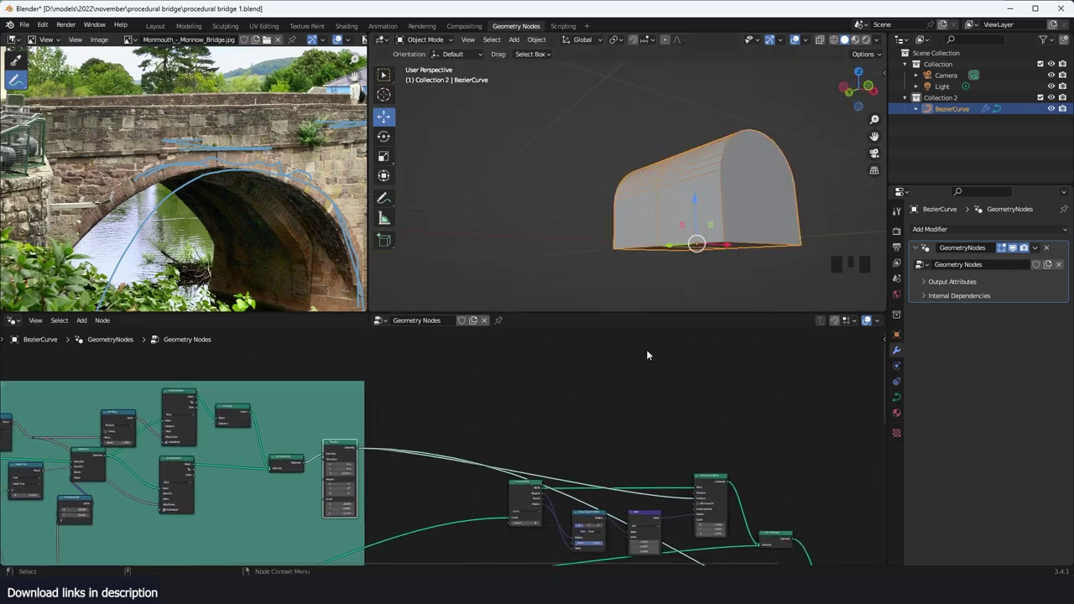
# Step: Add an Edge Angle node and a Delete Geometry node set to the Edge domain
pyautogui.hotkey('shift', 'a')
pyautogui.click(560, 317)
pyautogui.write('ed')
pyautogui.click(560, 346)
pyautogui.hotkey('shift', 'a')
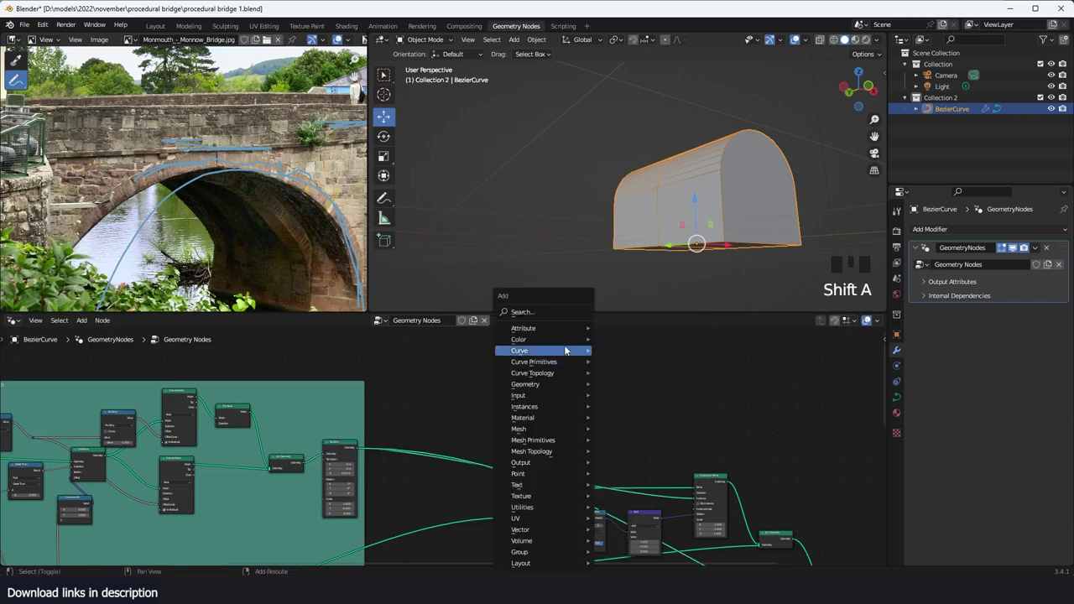
pyautogui.write('de')
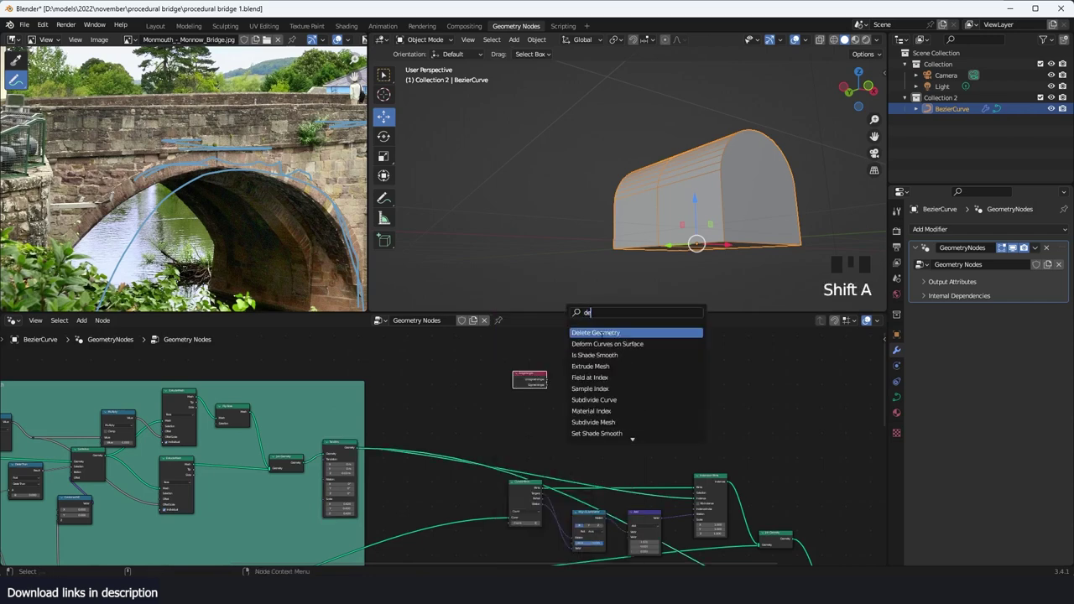
pyautogui.click(602, 334)
pyautogui.click(605, 375)
pyautogui.scroll(4, 596, 380)
pyautogui.moveTo(582, 388); pyautogui.dragTo(522, 450, button='middle')
pyautogui.scroll(1, 507, 440)
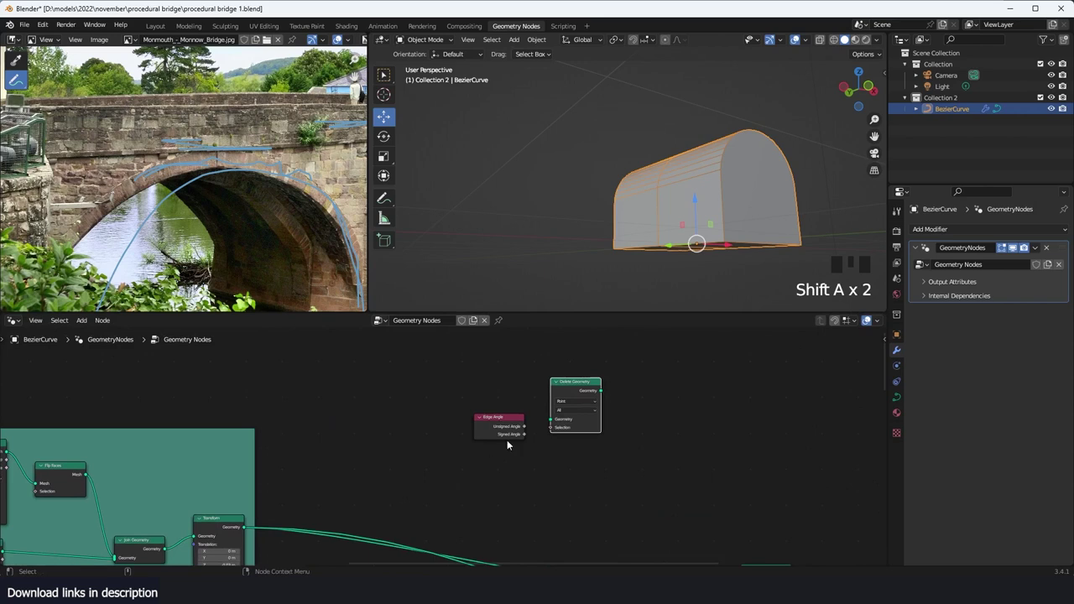
pyautogui.click(569, 401)
pyautogui.click(561, 421)
pyautogui.moveTo(365, 472); pyautogui.dragTo(386, 453, button='middle')
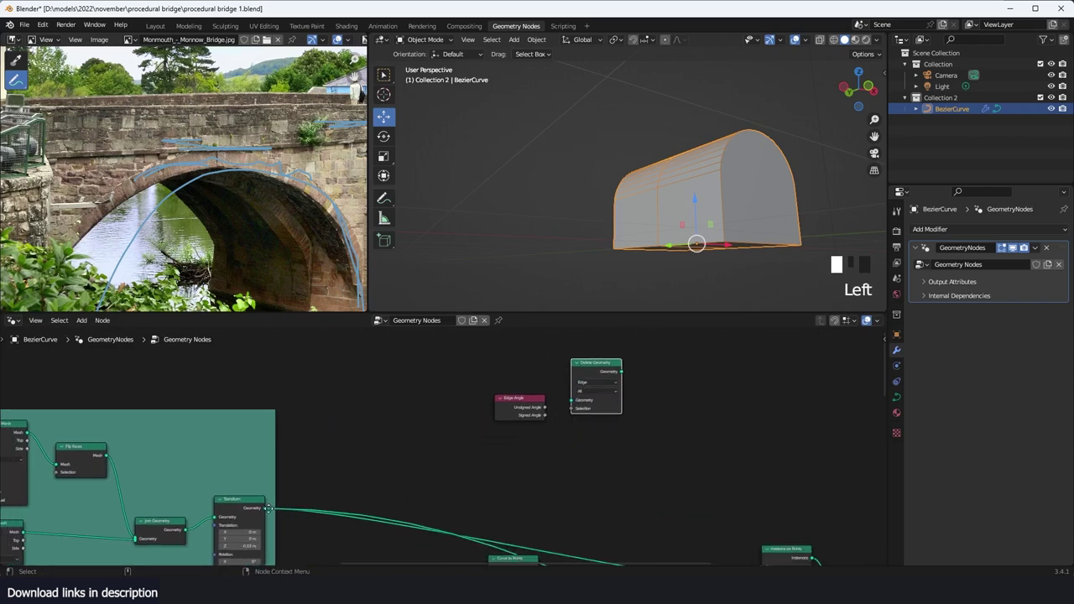
# Step: Feed the Transform geometry and the Signed Angle selection into Delete Geometry, and preview the result with a Viewer node
pyautogui.moveTo(268, 509); pyautogui.dragTo(682, 377)
pyautogui.keyDown('ctrl'); pyautogui.keyDown('shift'); pyautogui.click(590, 376); pyautogui.keyUp('shift'); pyautogui.keyUp('ctrl')
pyautogui.scroll(5, 636, 398)
pyautogui.scroll(3, 377, 394)
pyautogui.press('`')
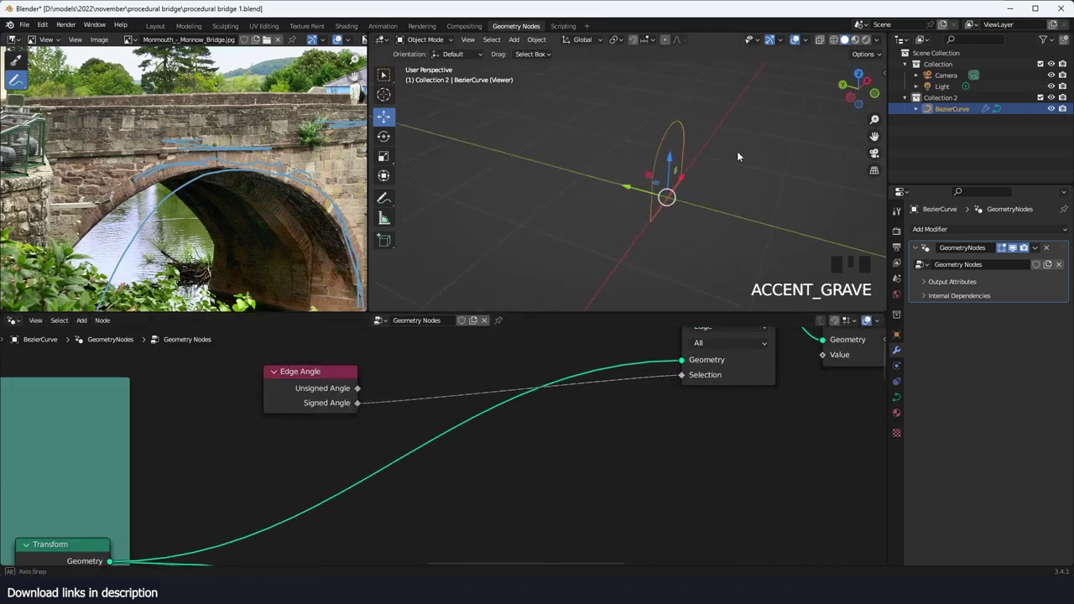
# Step: Insert a Greater Than Compare node between Signed Angle and the Delete Geometry selection, with B set to 0.440
pyautogui.scroll(3, 737, 156)
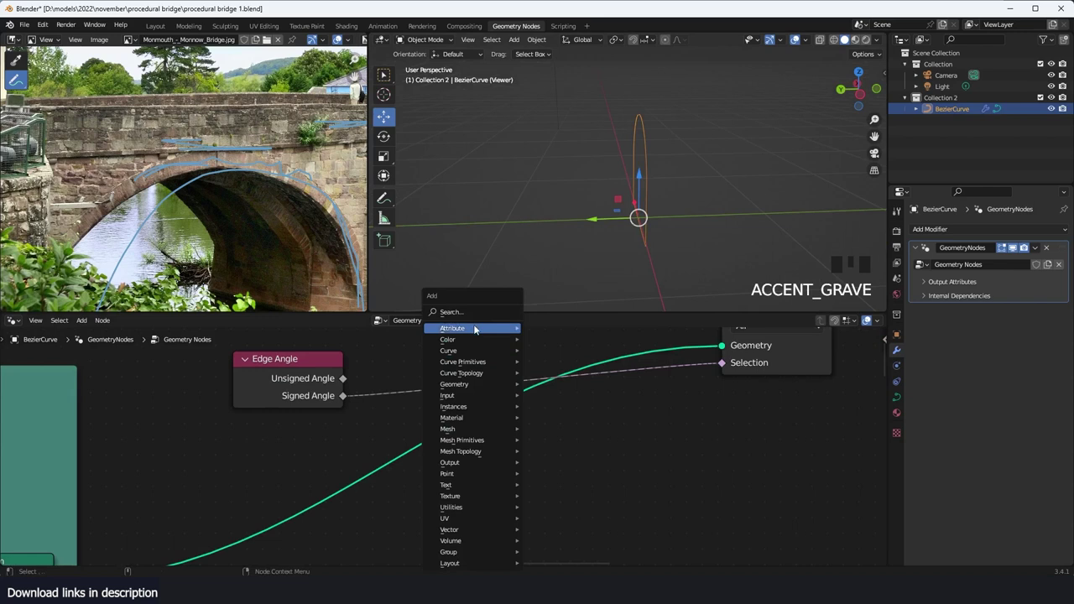
pyautogui.click(474, 327)
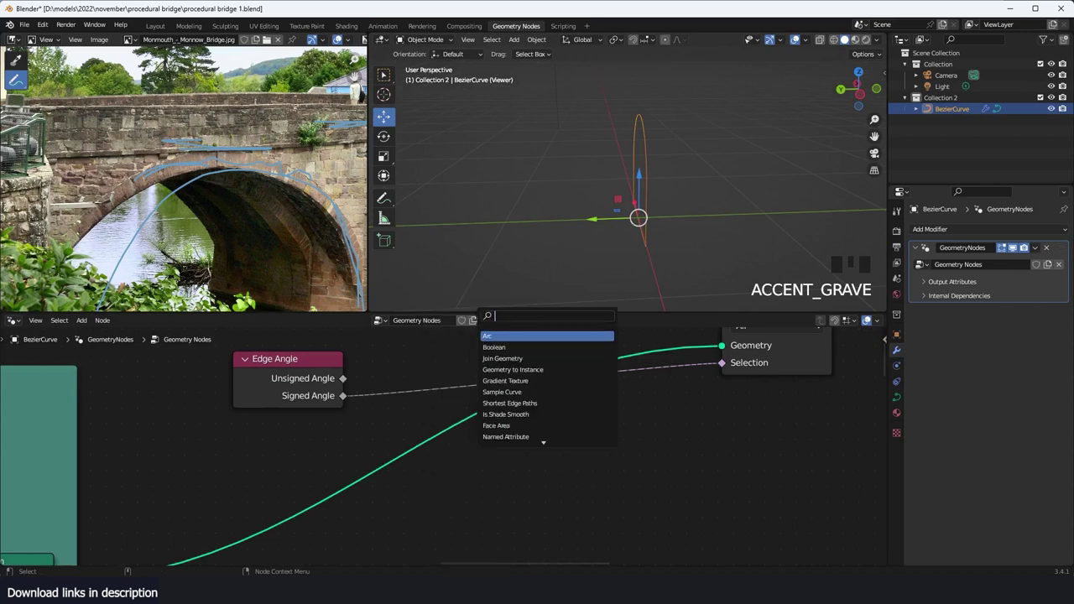
pyautogui.write('compa')
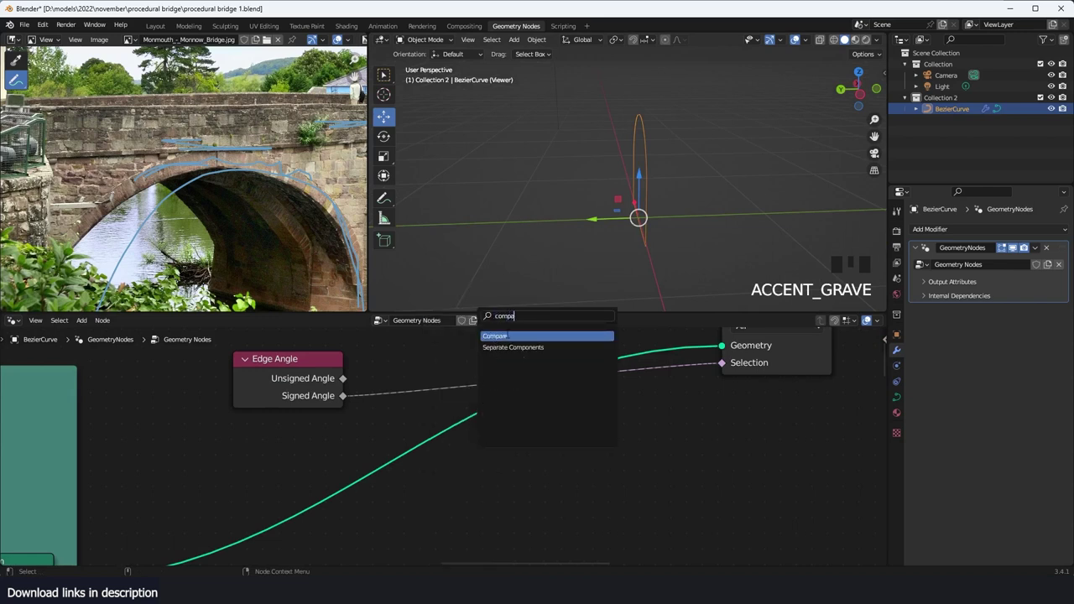
pyautogui.click(505, 336)
pyautogui.click(493, 338)
pyautogui.moveTo(525, 438); pyautogui.dragTo(550, 438)
pyautogui.scroll(-5, 507, 397)
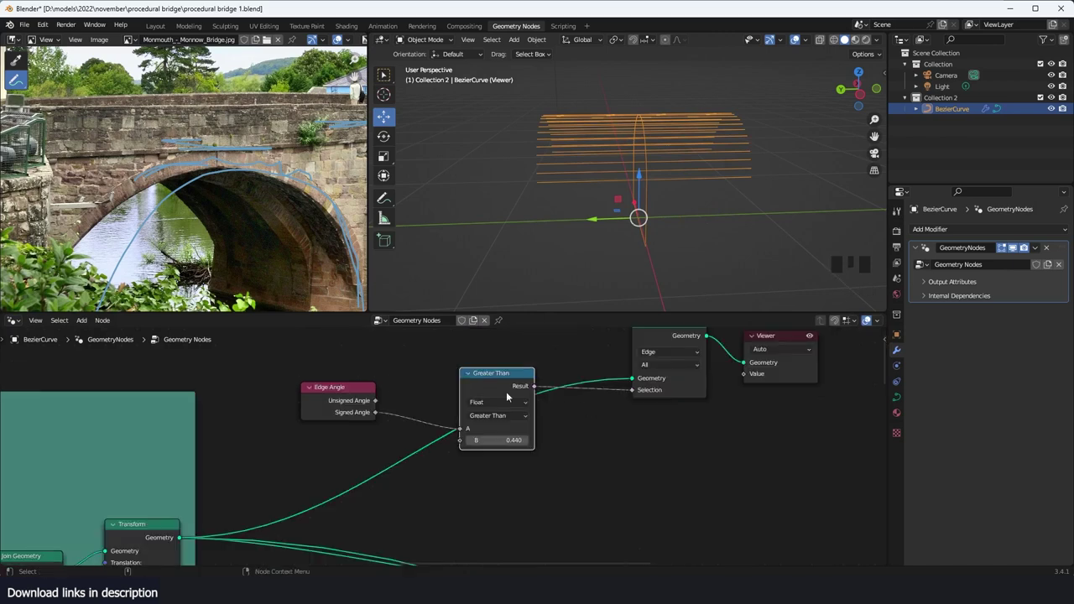
# Step: Switch the comparison to Less Than with B at 0.270, and inspect the remaining arch edges from several sides
pyautogui.scroll(5, 508, 406)
pyautogui.click(531, 404)
pyautogui.click(514, 422)
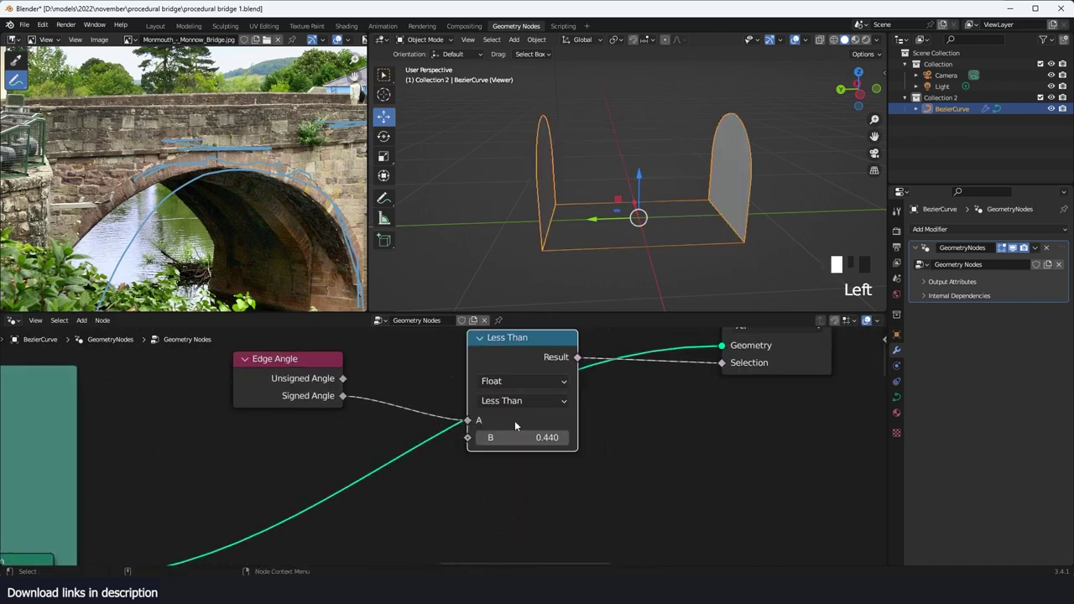
pyautogui.moveTo(729, 141); pyautogui.dragTo(765, 201, button='middle')
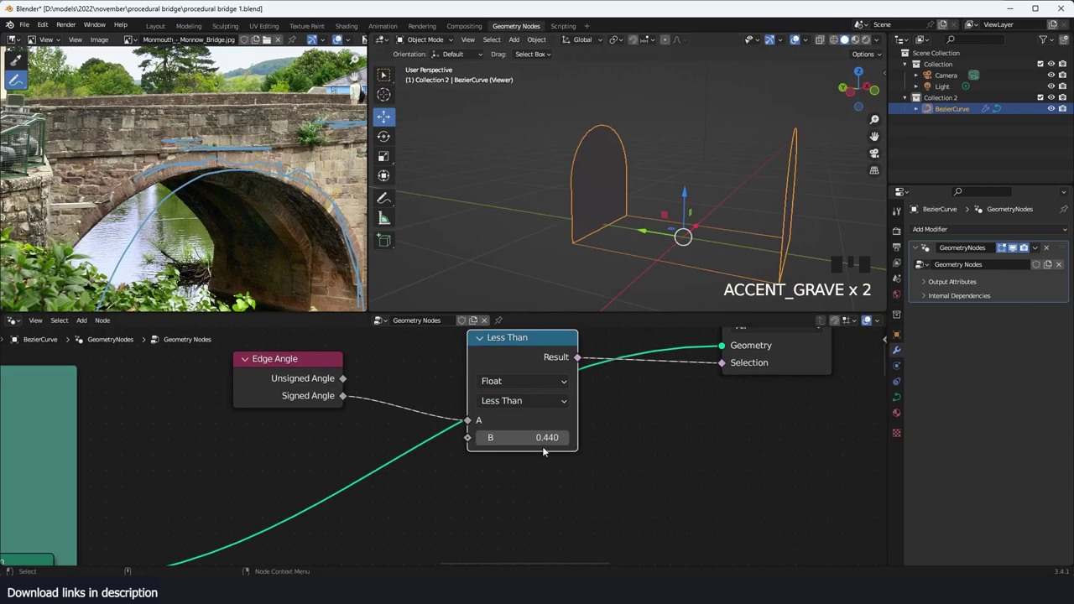
pyautogui.moveTo(543, 439)
pyautogui.keyDown('shift'); pyautogui.mouseDown()
pyautogui.moveTo(508, 438)
pyautogui.moveTo(527, 439)
pyautogui.mouseUp(); pyautogui.keyUp('shift')
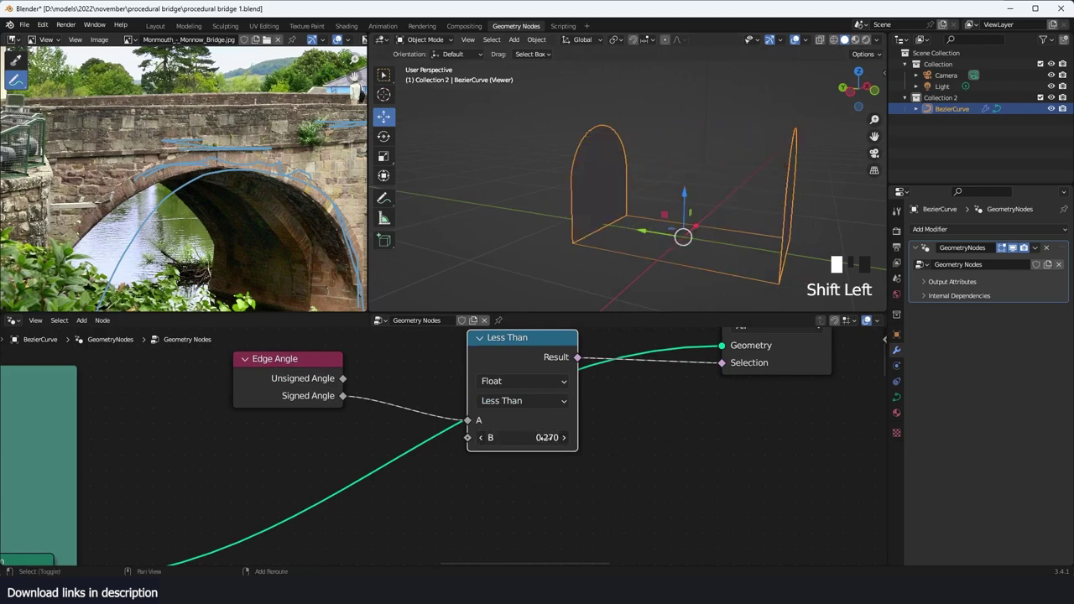
pyautogui.press('`')
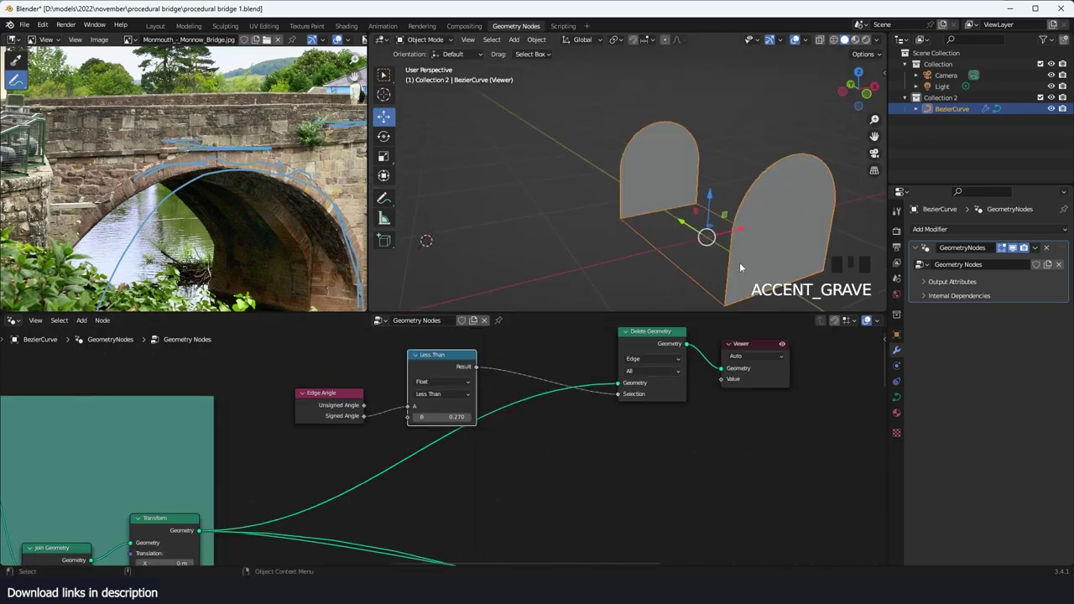
pyautogui.keyDown('shift'); pyautogui.moveTo(739, 268); pyautogui.dragTo(648, 167, button='middle'); pyautogui.keyUp('shift')
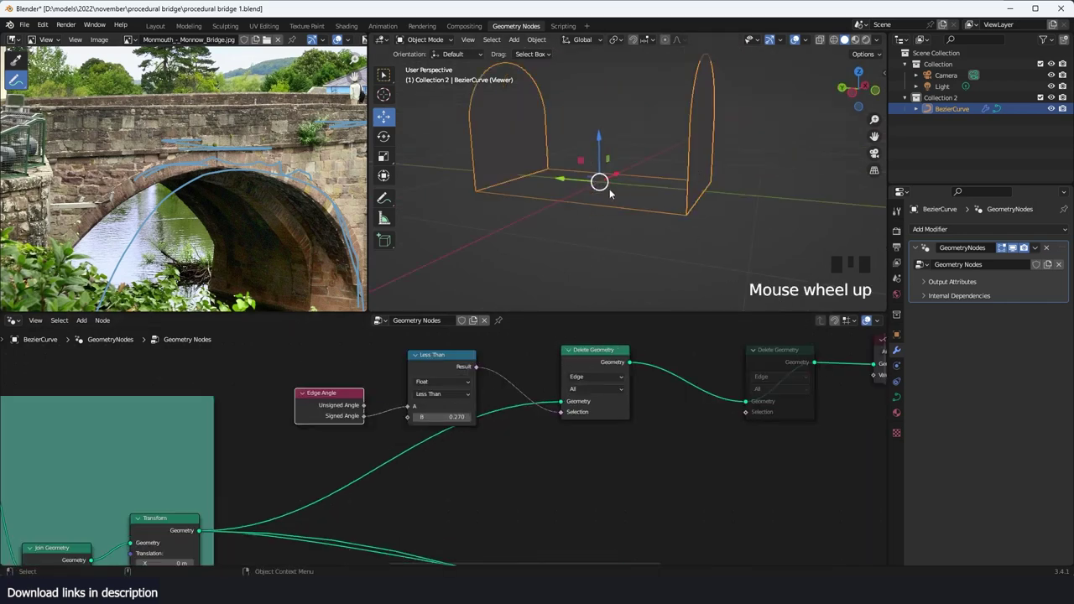
# Step: Examine the remaining arch edges from the front and in perspective, in both solid and wireframe display
pyautogui.moveTo(609, 189); pyautogui.dragTo(588, 216, button='middle')
pyautogui.press('`')
pyautogui.press('`')
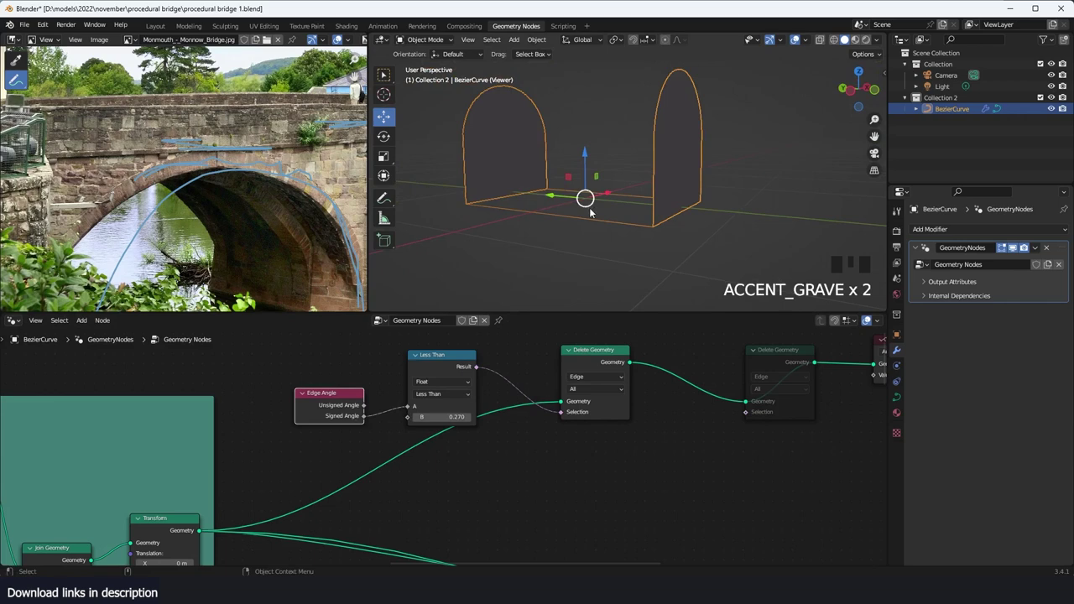
pyautogui.press('KP_1')
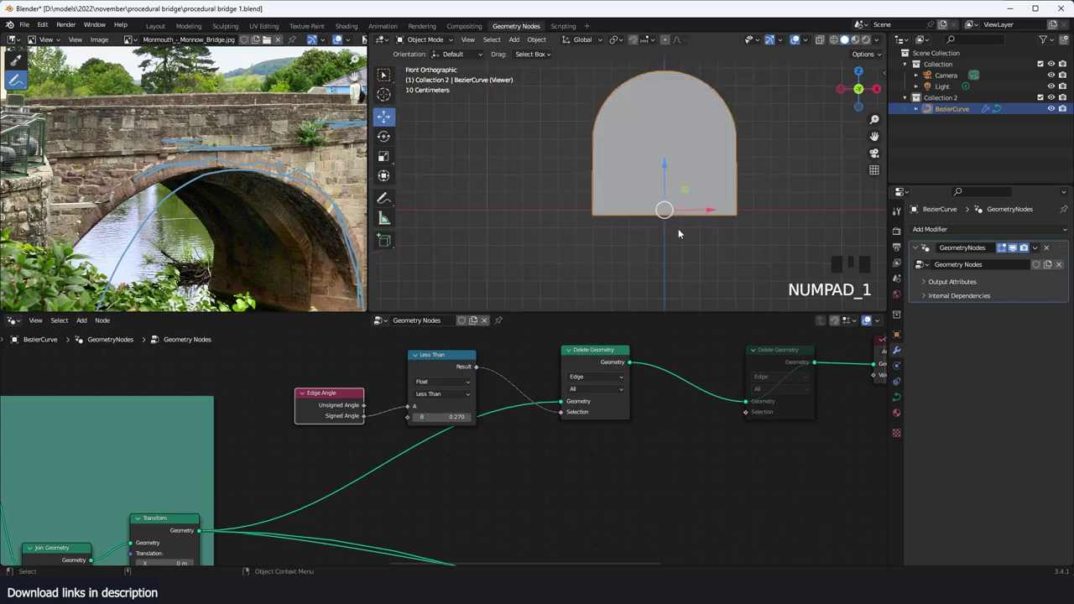
pyautogui.press('z')
pyautogui.press('`')
pyautogui.press('`')
pyautogui.press('`')
pyautogui.scroll(-5, 690, 372)
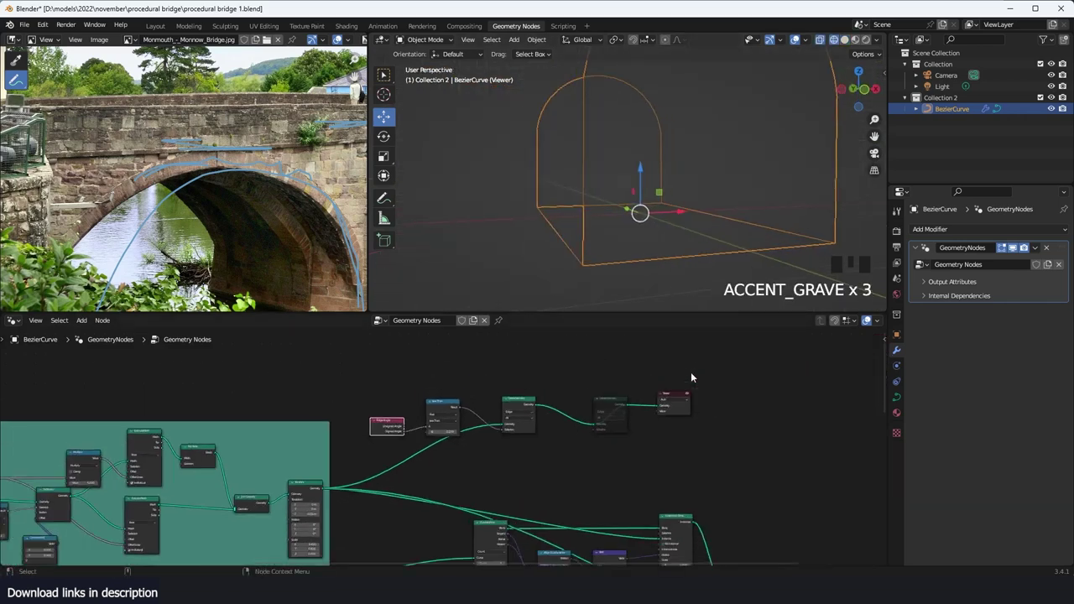
# Step: Unmute the second Delete Geometry node and add a Position node below the first Delete Geometry node
pyautogui.scroll(3, 627, 393)
pyautogui.click(630, 393)
pyautogui.press('m')
pyautogui.moveTo(535, 408); pyautogui.dragTo(661, 360, button='middle')
pyautogui.scroll(4, 661, 359)
pyautogui.hotkey('shift', 'a')
pyautogui.write('pos')
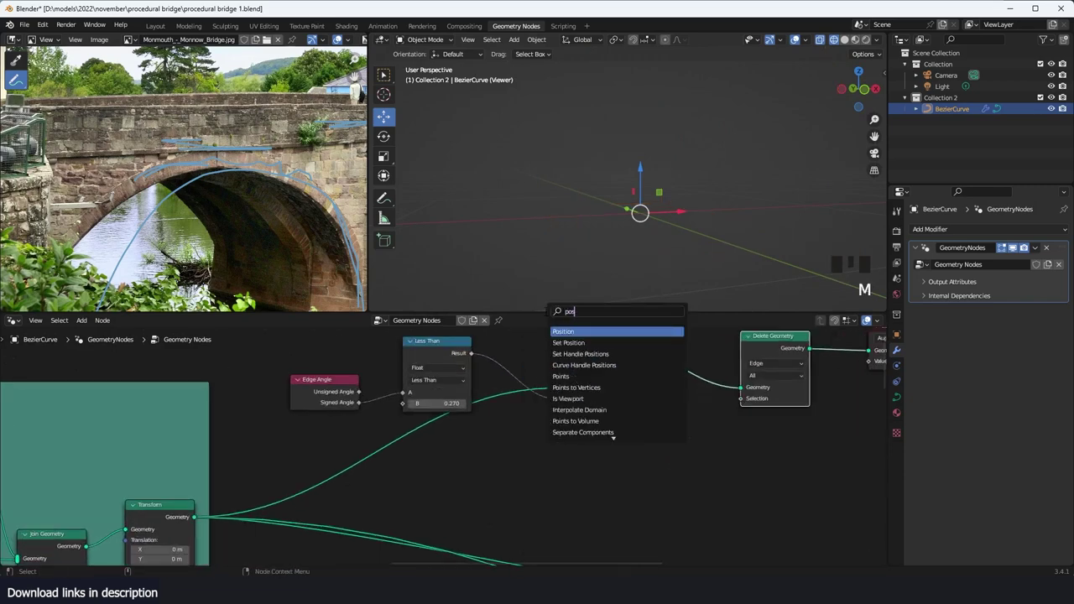
pyautogui.press('Return')
pyautogui.click(535, 454)
# Step: Add a Separate XYZ node and feed the Position output into its Vector input
pyautogui.hotkey('shift', 'a')
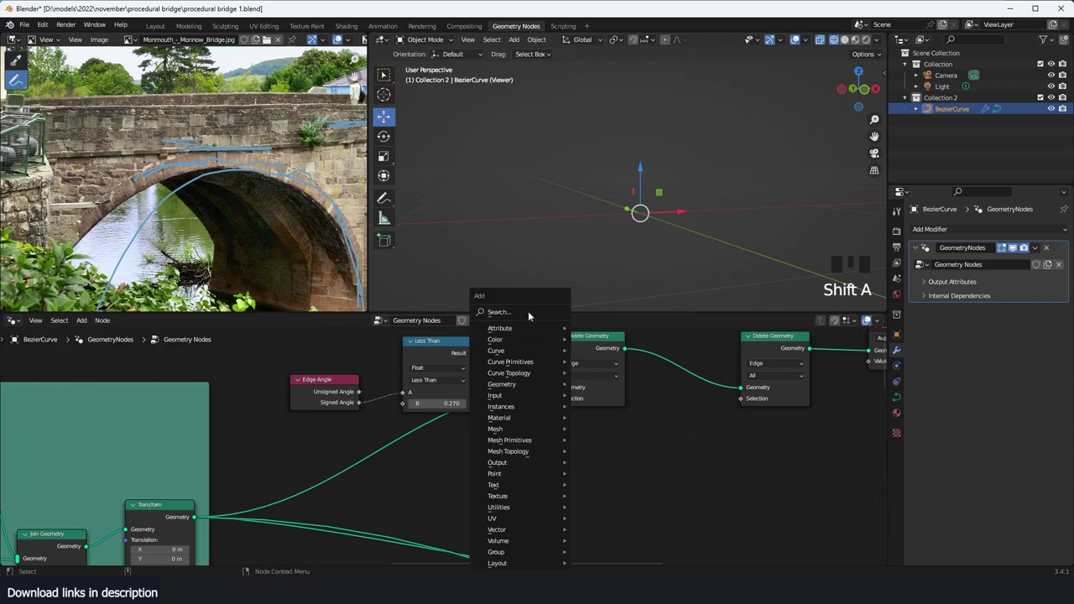
pyautogui.click(529, 313)
pyautogui.write('x')
pyautogui.click(559, 335)
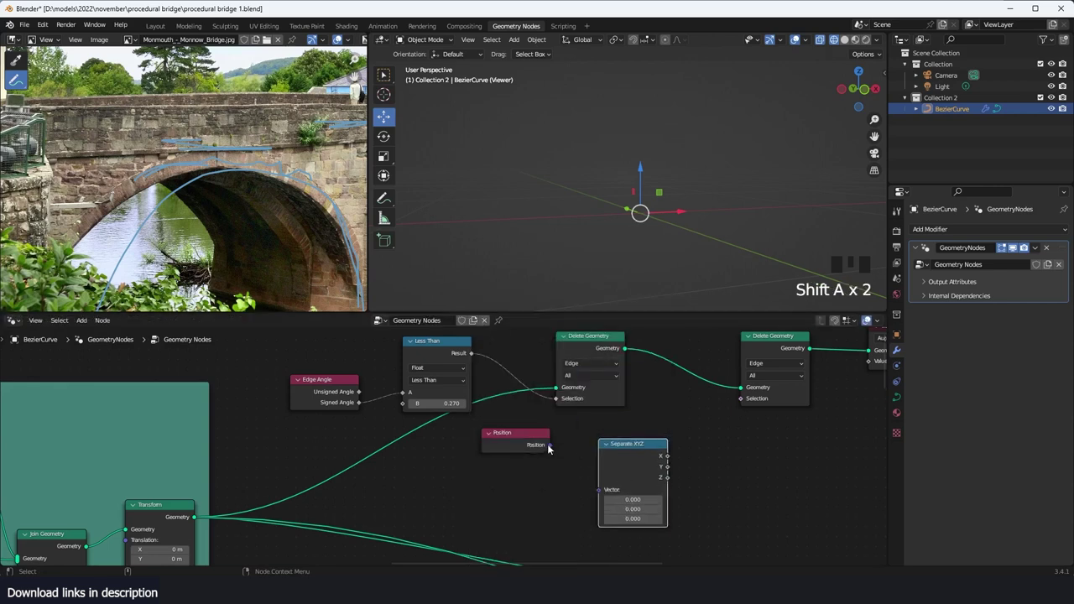
pyautogui.moveTo(549, 446); pyautogui.dragTo(605, 494)
# Step: Add a Compare node set to Less Than with B at 0.000, and feed Separate XYZ's Z output into A
pyautogui.hotkey('shift', 'a')
pyautogui.click(673, 315)
pyautogui.write('x')
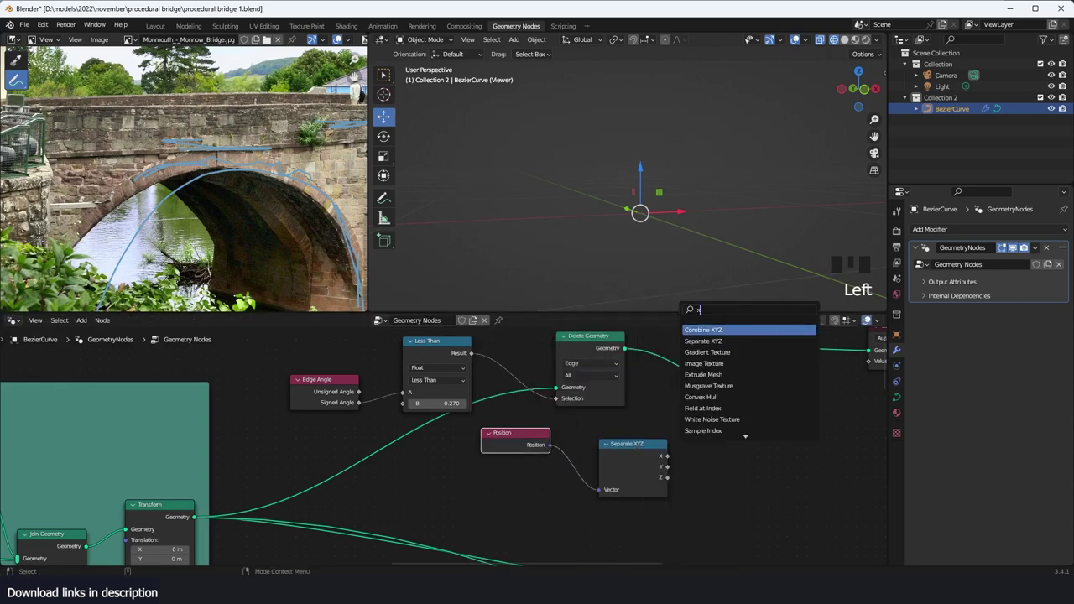
pyautogui.write('compa')
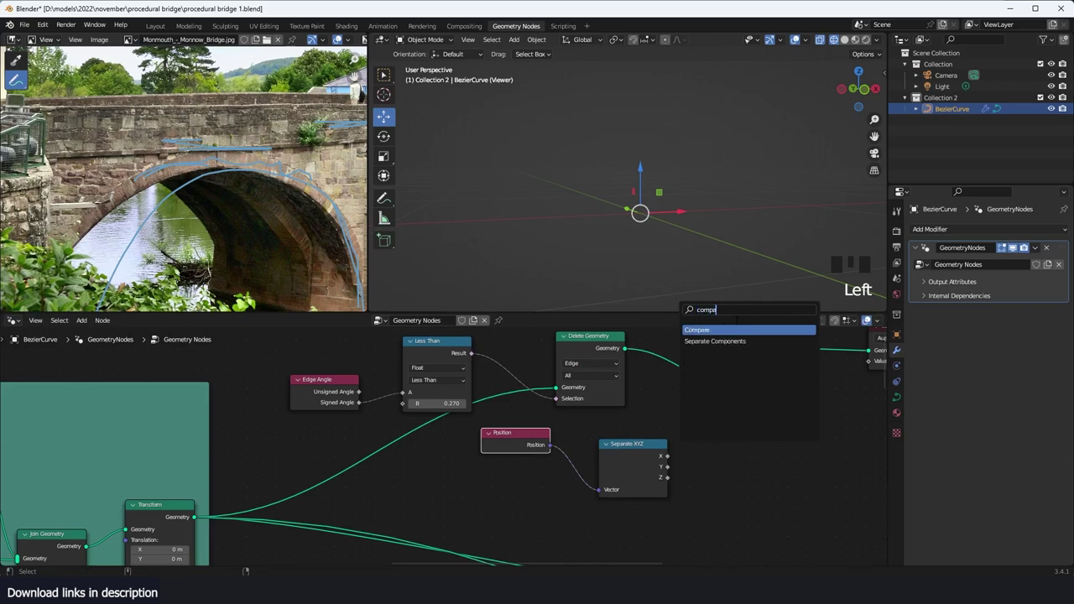
pyautogui.click(757, 331)
pyautogui.click(807, 440)
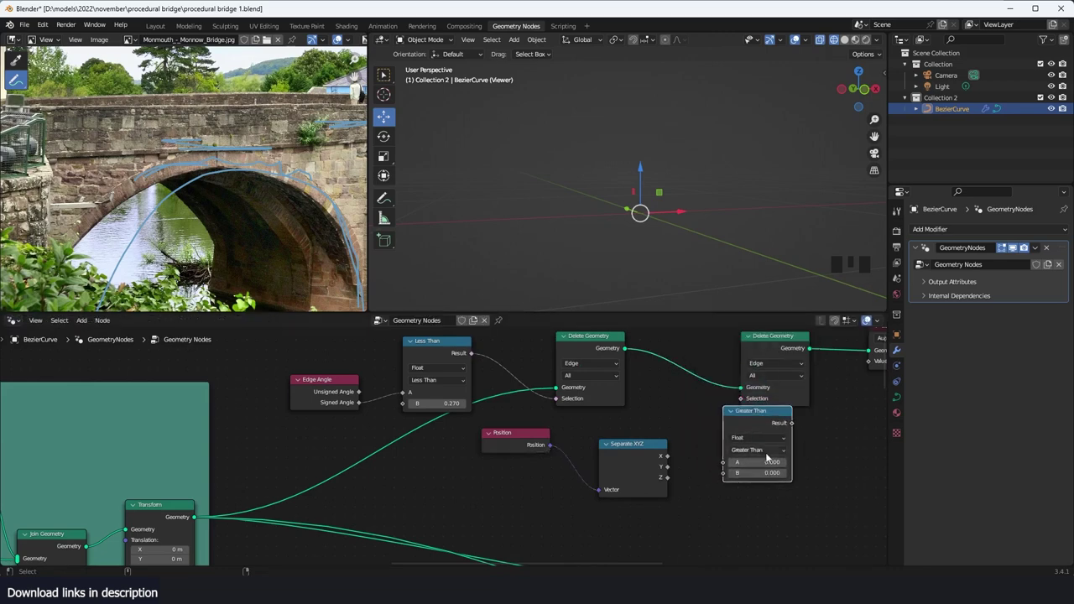
pyautogui.scroll(2, 766, 455)
pyautogui.moveTo(731, 456); pyautogui.dragTo(712, 455, button='middle')
pyautogui.moveTo(709, 484); pyautogui.dragTo(716, 486)
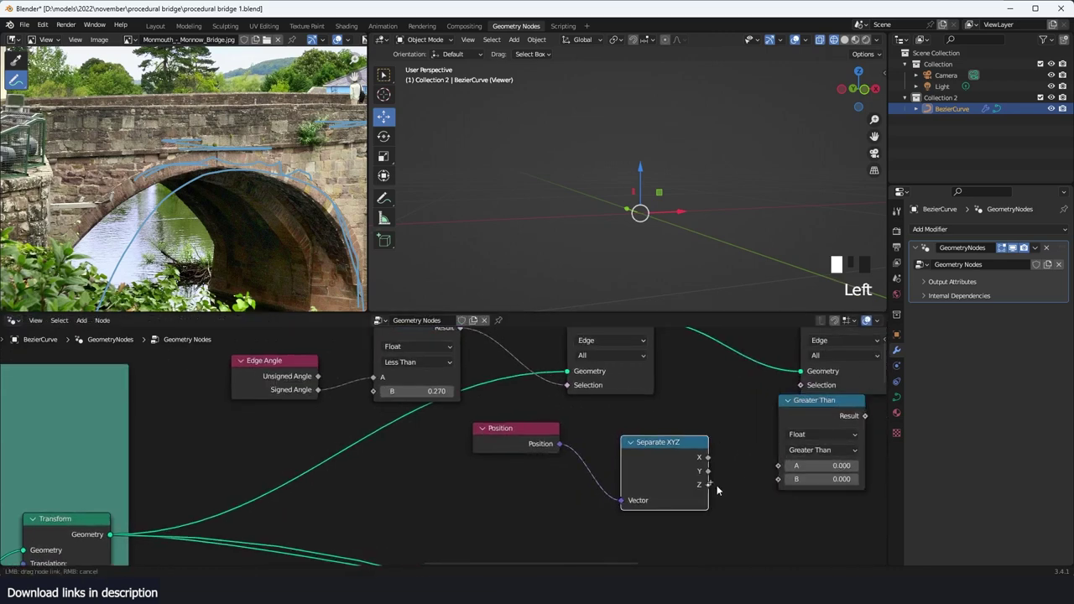
pyautogui.click(829, 452)
pyautogui.click(829, 464)
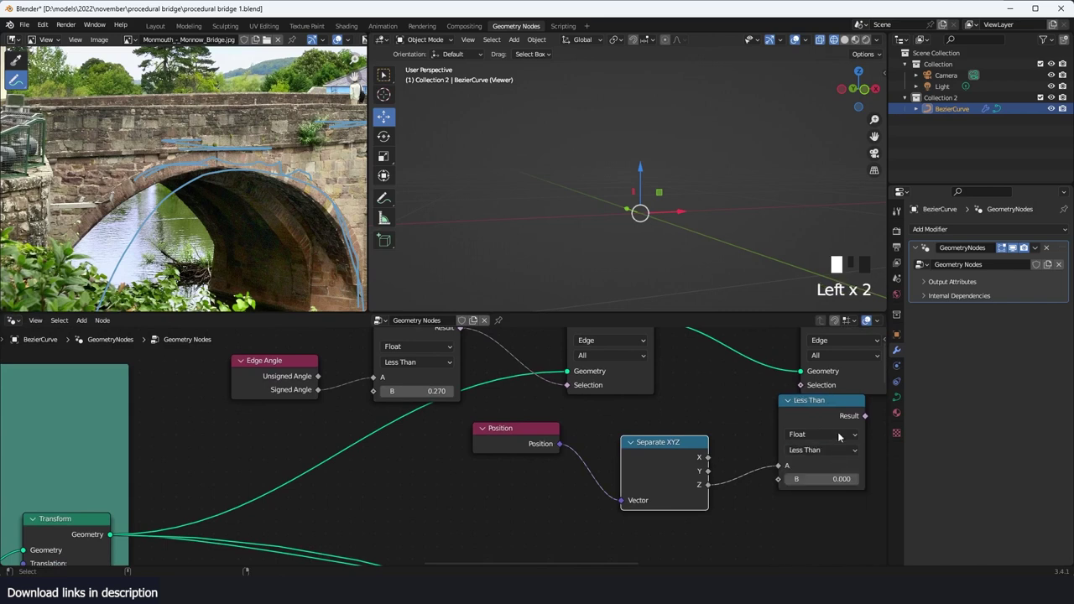
# Step: Feed the height comparison's Result into the second Delete Geometry node's Selection, and check the remaining arches
pyautogui.moveTo(864, 415); pyautogui.dragTo(801, 386)
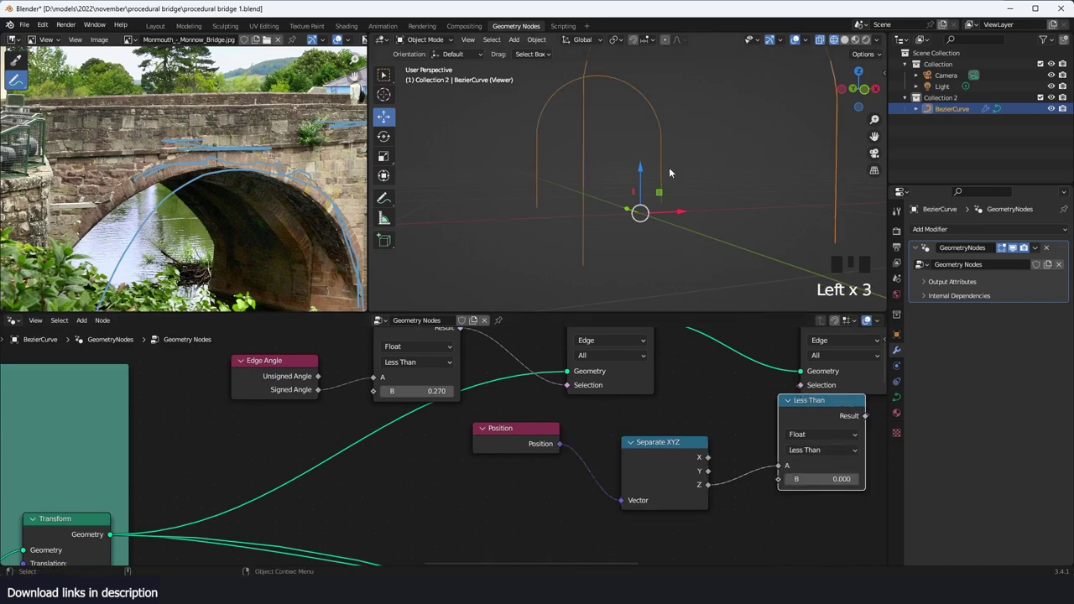
pyautogui.moveTo(671, 172); pyautogui.dragTo(719, 192, button='middle')
pyautogui.press('`')
pyautogui.moveTo(809, 428); pyautogui.dragTo(826, 446)
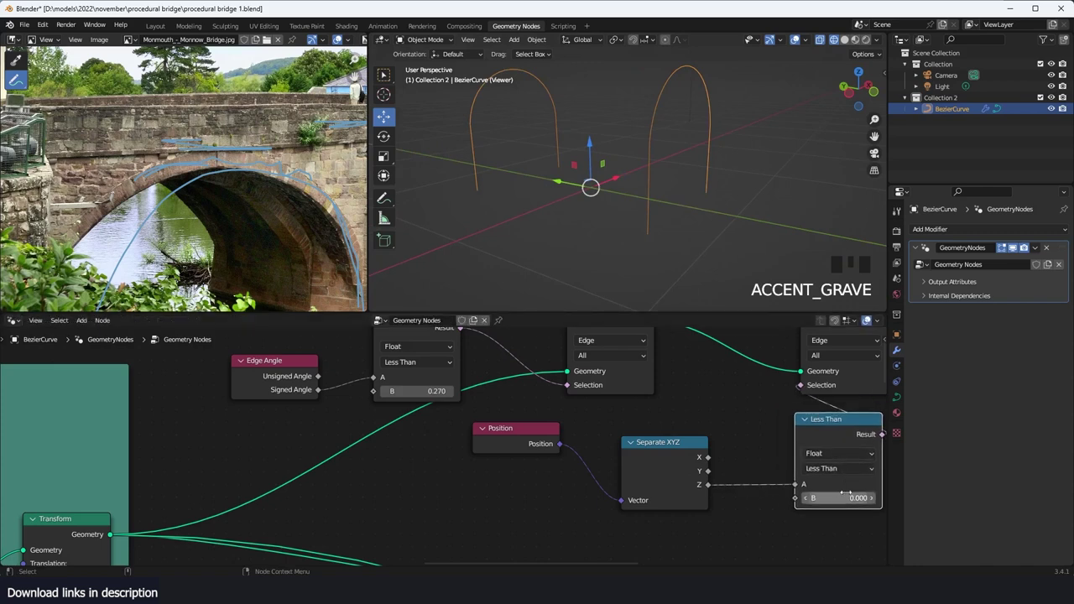
pyautogui.moveTo(829, 492); pyautogui.dragTo(721, 484, button='middle')
pyautogui.moveTo(618, 194); pyautogui.dragTo(693, 156, button='middle')
pyautogui.press('`')
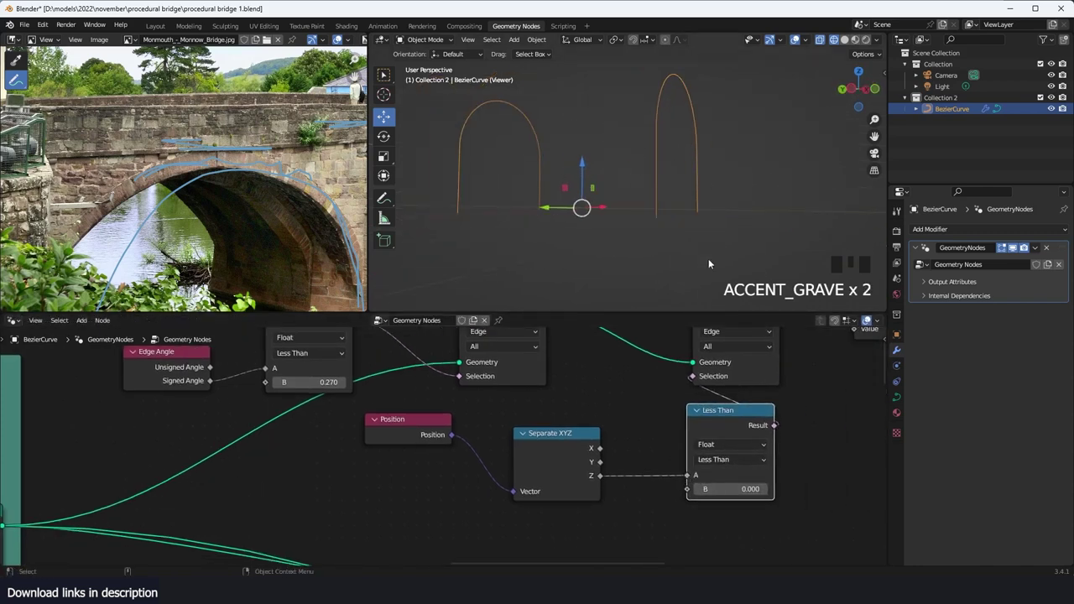
# Step: Move the Viewer node further along and insert a Mesh to Curve node after the second Delete Geometry node
pyautogui.scroll(-6, 711, 350)
pyautogui.moveTo(726, 356); pyautogui.dragTo(657, 391, button='middle')
pyautogui.moveTo(658, 382); pyautogui.dragTo(781, 381)
pyautogui.hotkey('shift', 'a')
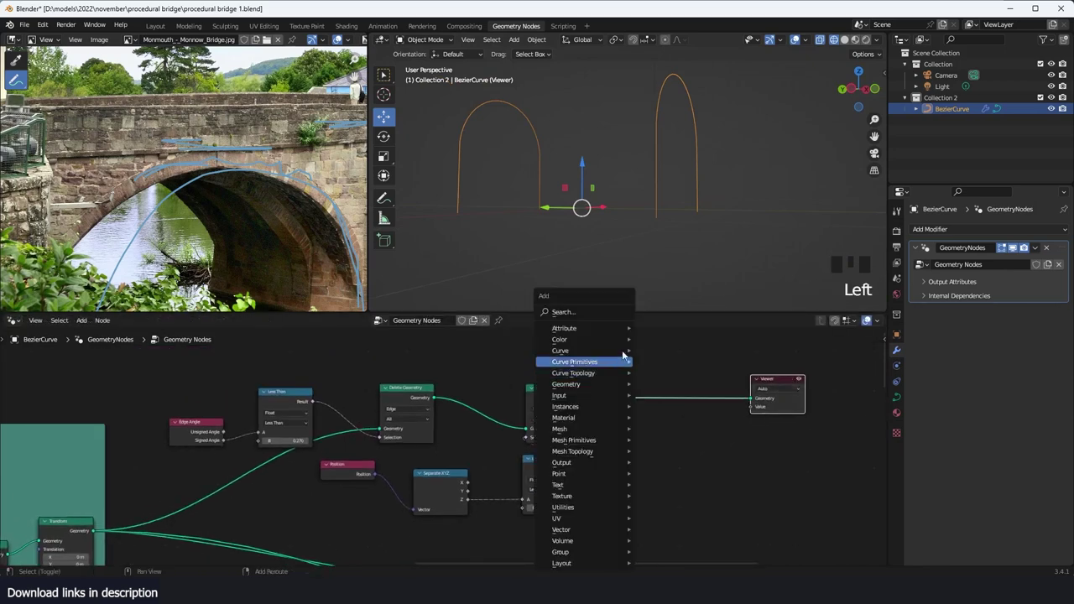
pyautogui.click(612, 311)
pyautogui.write('tc')
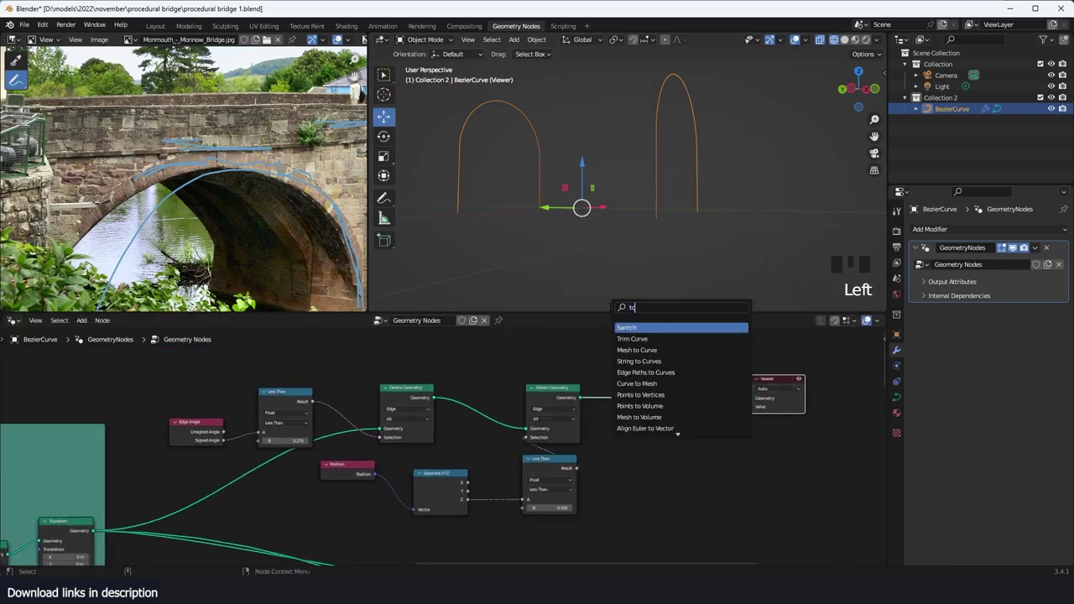
pyautogui.press('BackSpace')
pyautogui.press('BackSpace')
pyautogui.write('to')
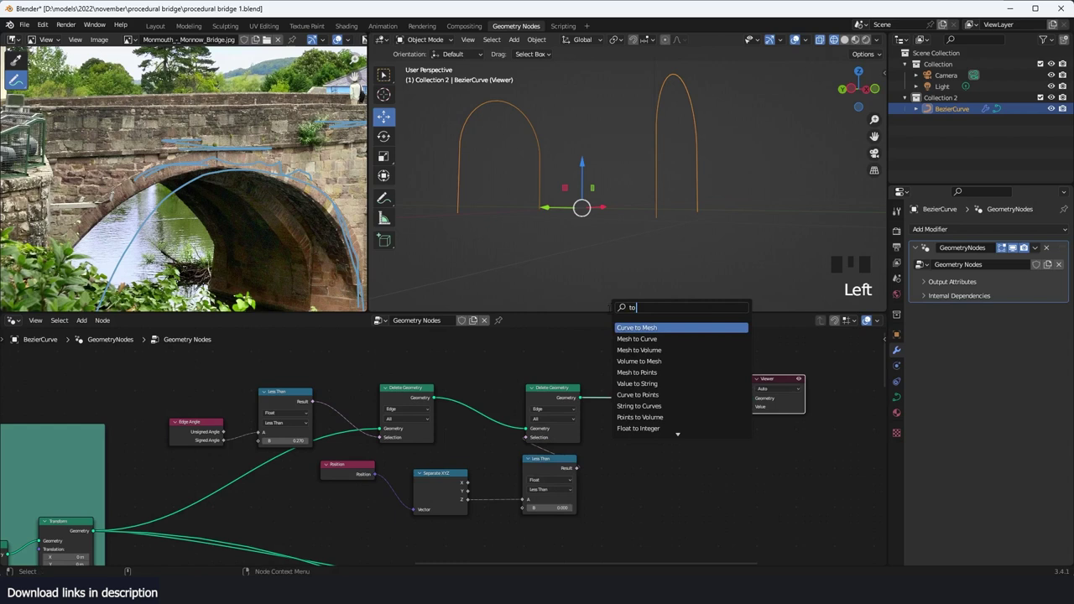
pyautogui.click(637, 339)
pyautogui.click(639, 401)
pyautogui.scroll(3, 653, 198)
# Step: Save the file and move the Viewer node away from Mesh to Curve for more room
pyautogui.moveTo(625, 215); pyautogui.dragTo(698, 187, button='middle')
pyautogui.hotkey('ctrl', 's')
pyautogui.moveTo(668, 458); pyautogui.dragTo(559, 463, button='middle')
pyautogui.moveTo(659, 386); pyautogui.dragTo(755, 387)
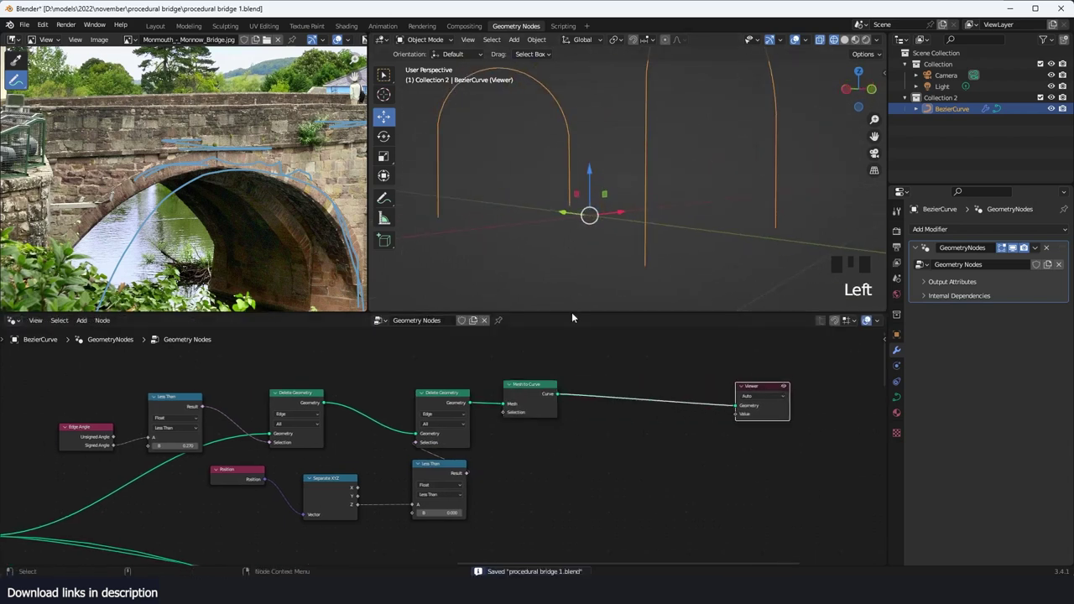
# Step: Add a Cube mesh node above the second Delete Geometry node and save the file
pyautogui.scroll(1, 493, 375)
pyautogui.moveTo(445, 351); pyautogui.dragTo(425, 419, button='middle')
pyautogui.hotkey('shift', 'a')
pyautogui.write('scub')
pyautogui.press('Return')
pyautogui.click(475, 363)
pyautogui.scroll(3, 460, 446)
pyautogui.hotkey('ctrl', 's')
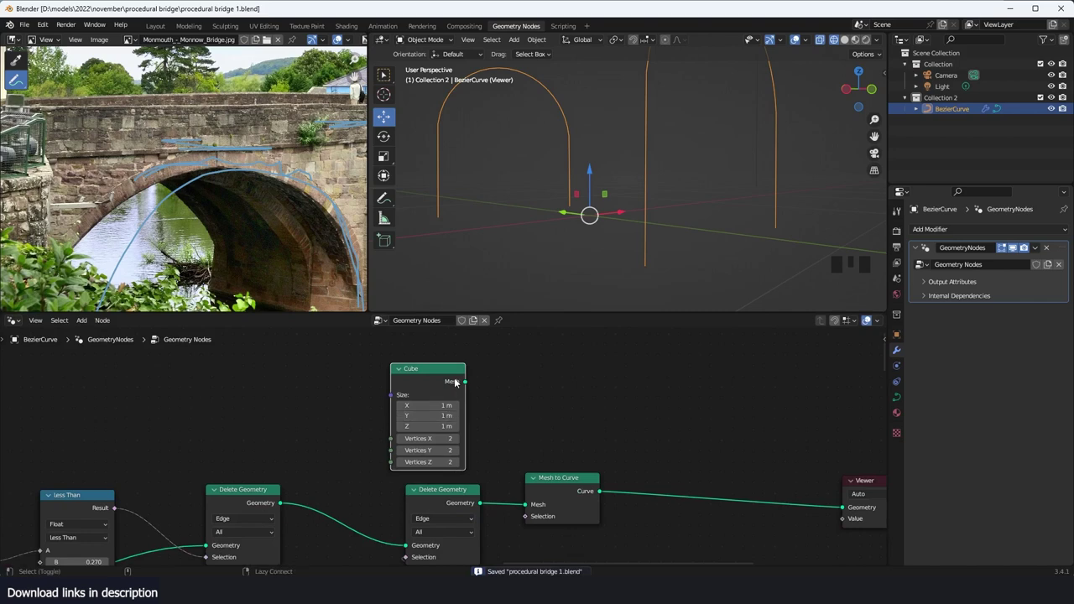
# Step: Preview the Cube node in the Viewer and set its size to X 0.1 m, Y 0.26 m, Z 0.1 m
pyautogui.keyDown('alt'); pyautogui.keyDown('shift'); pyautogui.click(456, 383); pyautogui.keyUp('shift'); pyautogui.keyUp('alt')
pyautogui.scroll(-7, 604, 149)
pyautogui.scroll(-3, 596, 416)
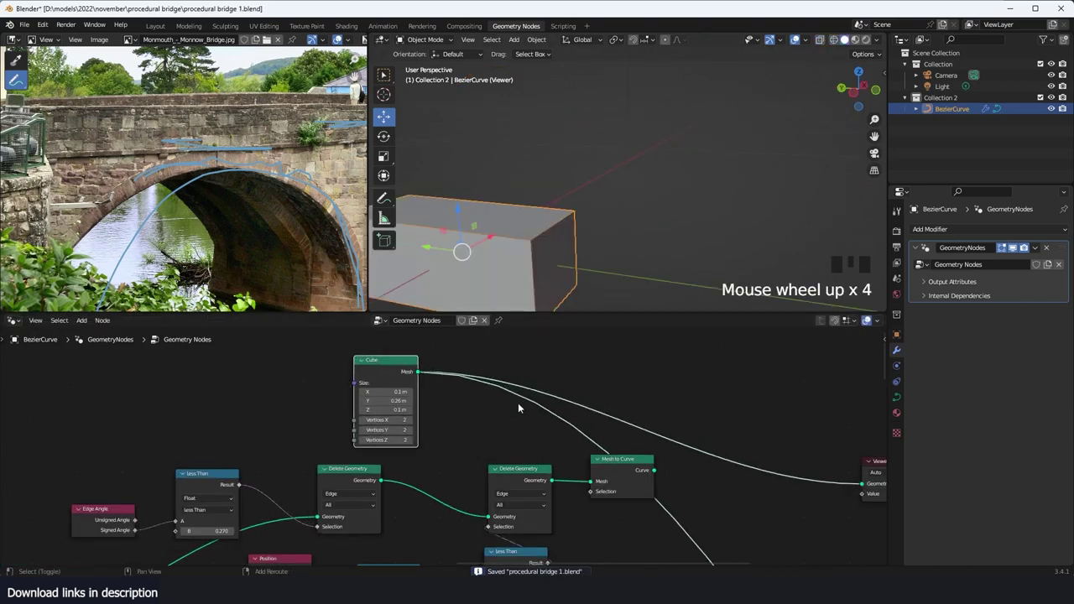
# Step: Insert a Subdivide Mesh node with Level 2 after the Cube and preview the subdivided block
pyautogui.hotkey('shift', 'a')
pyautogui.click(497, 310)
pyautogui.write('sub')
pyautogui.press('Return')
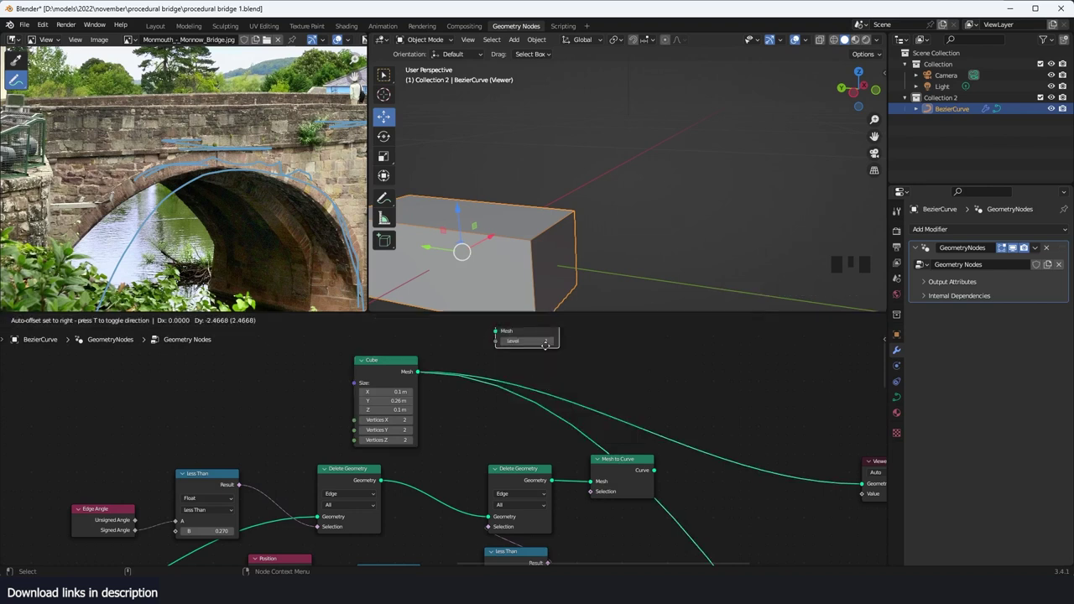
pyautogui.click(550, 430)
pyautogui.scroll(2, 558, 431)
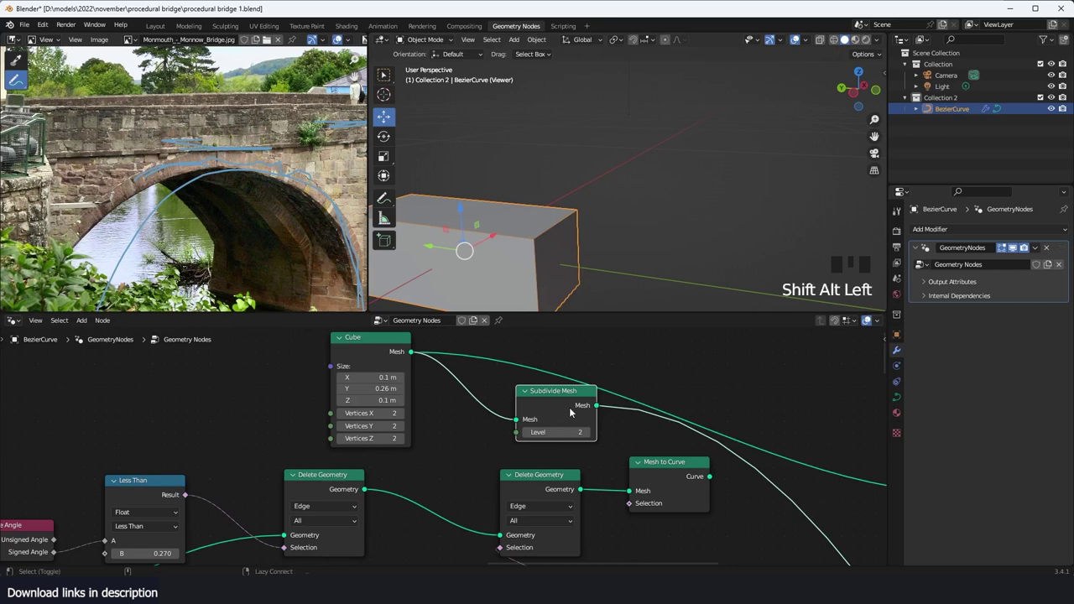
pyautogui.keyDown('ctrl'); pyautogui.keyDown('shift'); pyautogui.click(570, 409); pyautogui.keyUp('shift'); pyautogui.keyUp('ctrl')
pyautogui.moveTo(515, 179); pyautogui.dragTo(576, 225, button='middle')
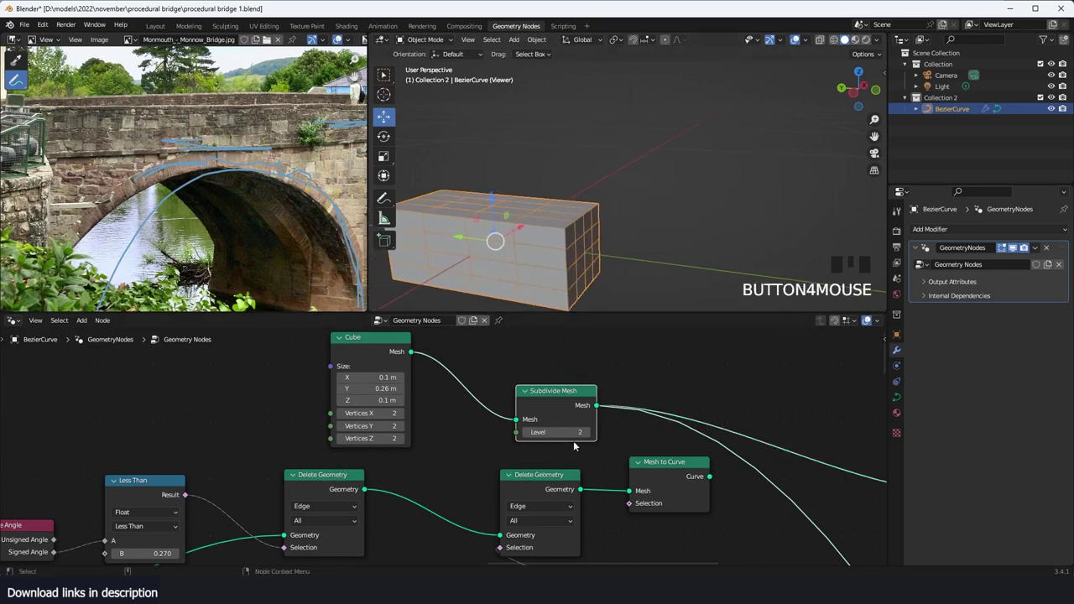
pyautogui.keyDown('shift'); pyautogui.click(527, 432); pyautogui.keyUp('shift')
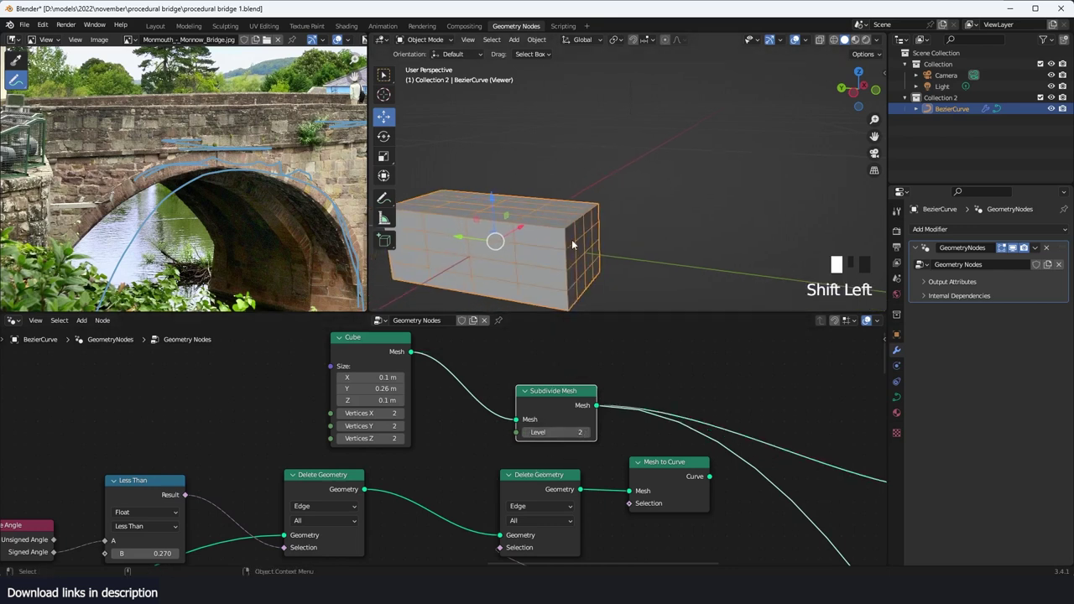
# Step: Insert a Subdivision Surface node after Subdivide Mesh, and set the Subdivide Mesh Level to 1
pyautogui.scroll(-1, 574, 245)
pyautogui.scroll(-1, 605, 408)
pyautogui.moveTo(557, 400); pyautogui.dragTo(498, 365)
pyautogui.hotkey('shift', 'a')
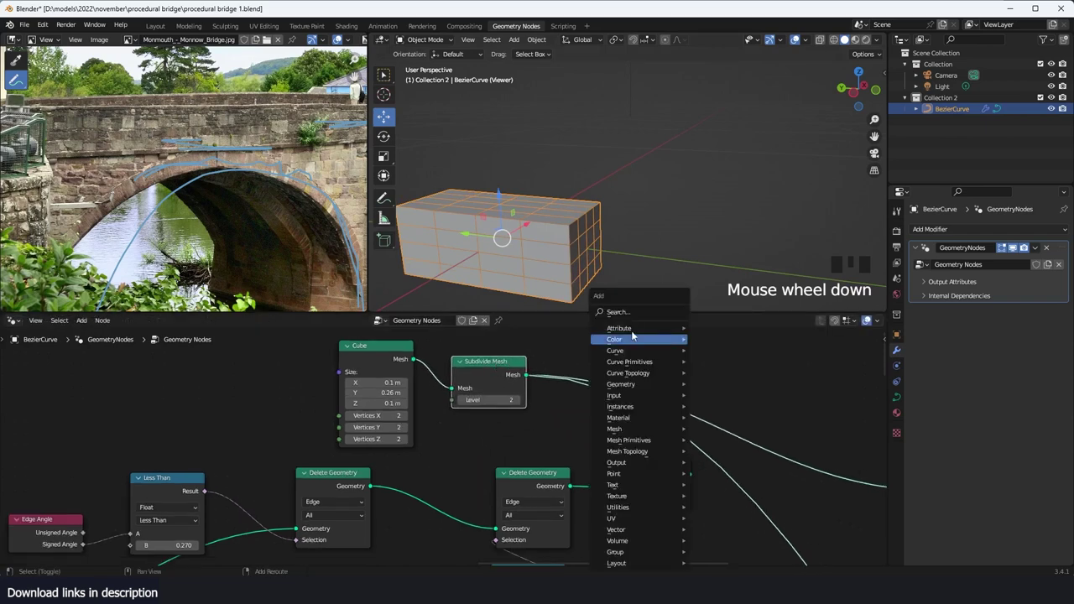
pyautogui.click(636, 312)
pyautogui.write('sub')
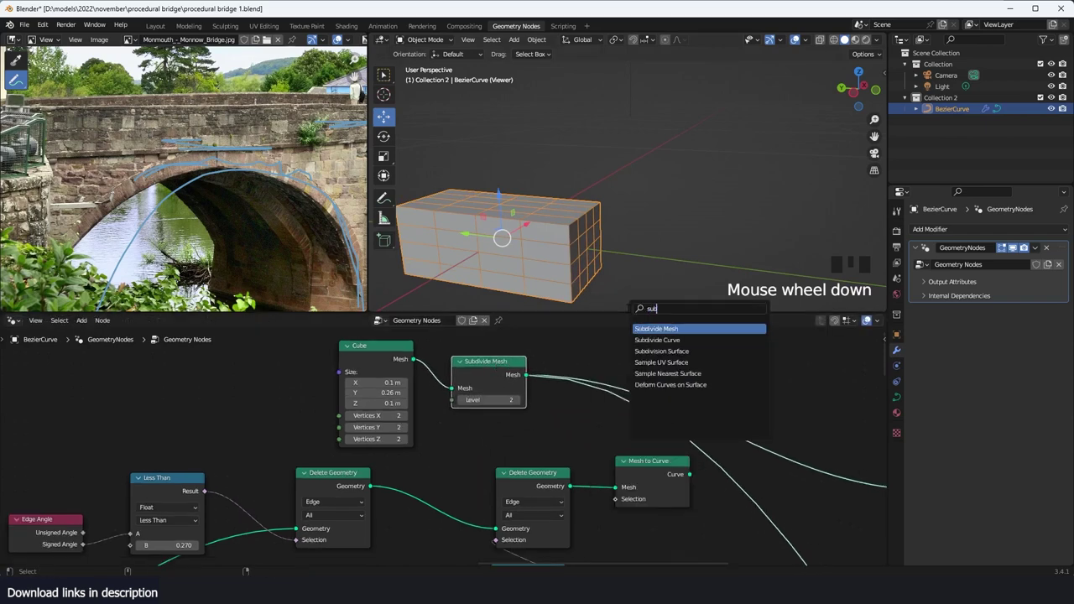
pyautogui.click(689, 351)
pyautogui.click(698, 385)
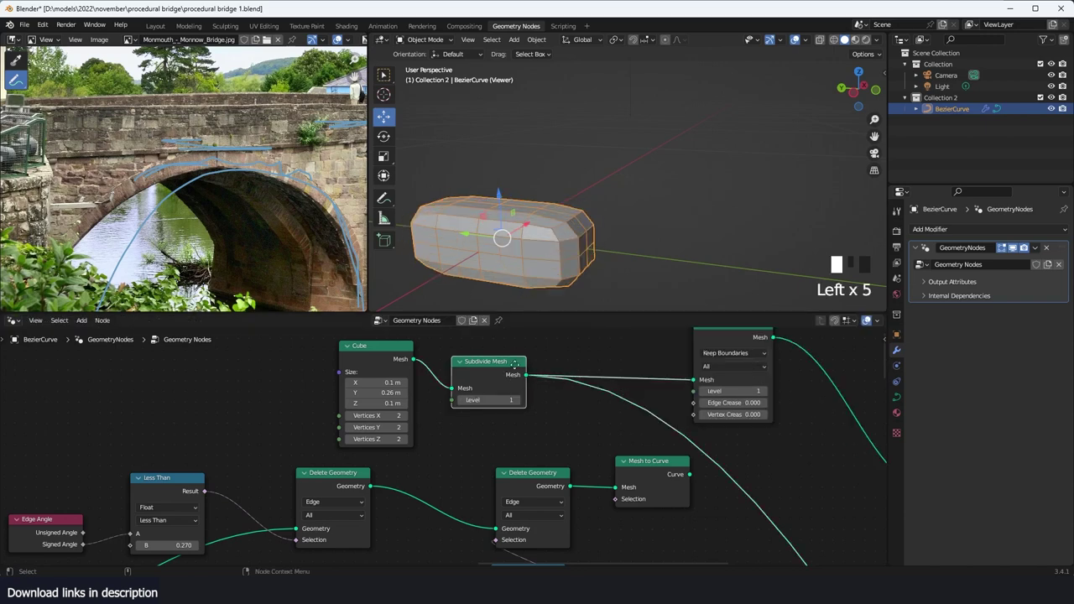
# Step: Drive the Subdivision Surface's Edge Crease with the Signed Angle of a new Edge Angle node, and set its Level to 3
pyautogui.moveTo(493, 364); pyautogui.dragTo(552, 330)
pyautogui.hotkey('shift', 'a')
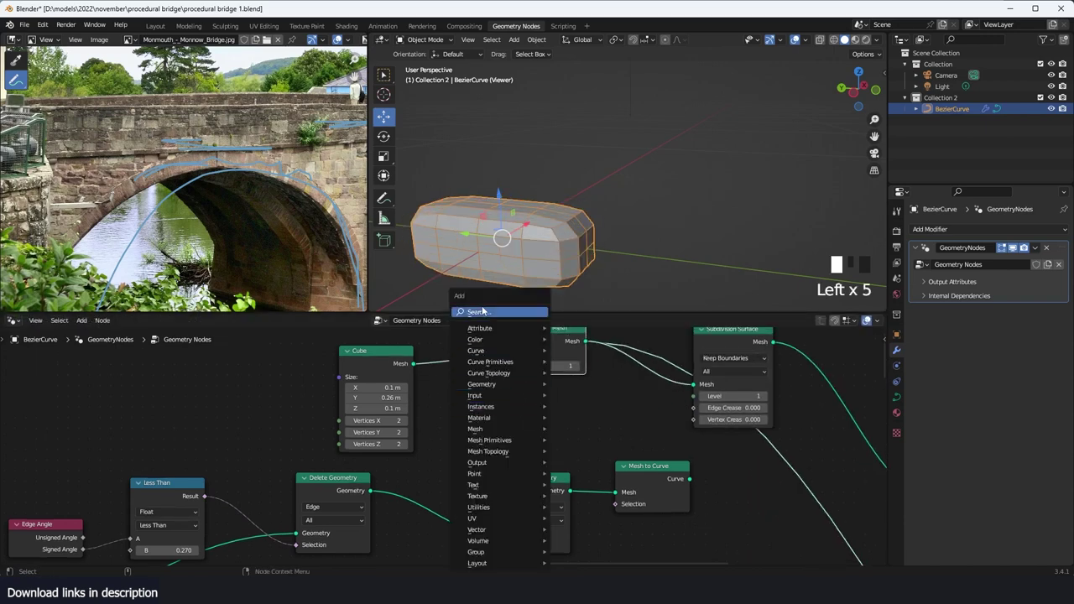
pyautogui.click(482, 310)
pyautogui.write('edge')
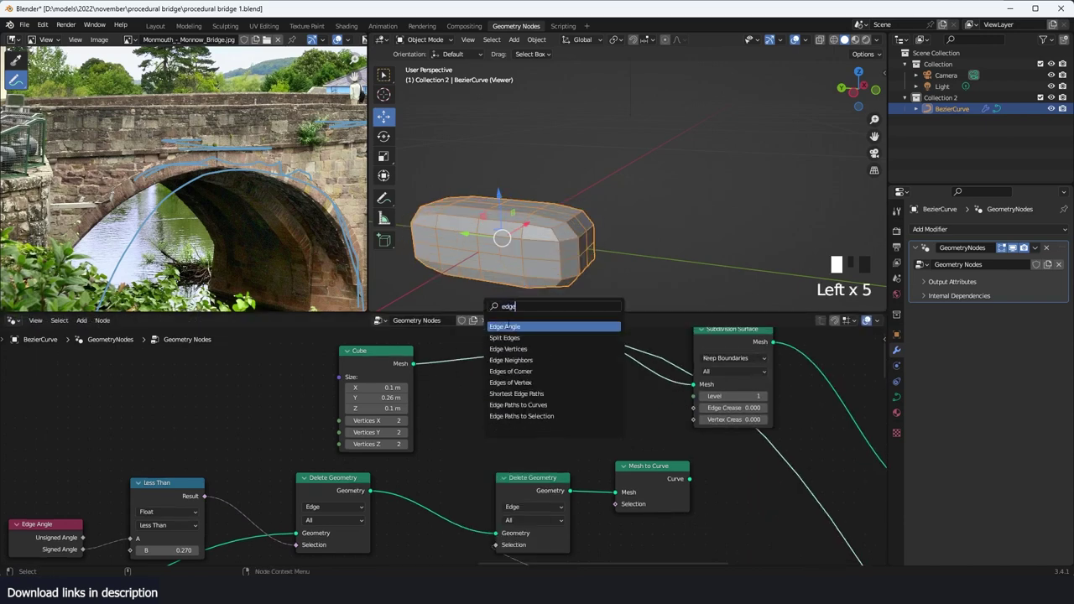
pyautogui.click(507, 326)
pyautogui.click(476, 437)
pyautogui.scroll(3, 476, 437)
pyautogui.moveTo(539, 432); pyautogui.dragTo(760, 400)
pyautogui.moveTo(675, 389); pyautogui.dragTo(617, 420, button='middle')
pyautogui.click(793, 416)
pyautogui.click(792, 414)
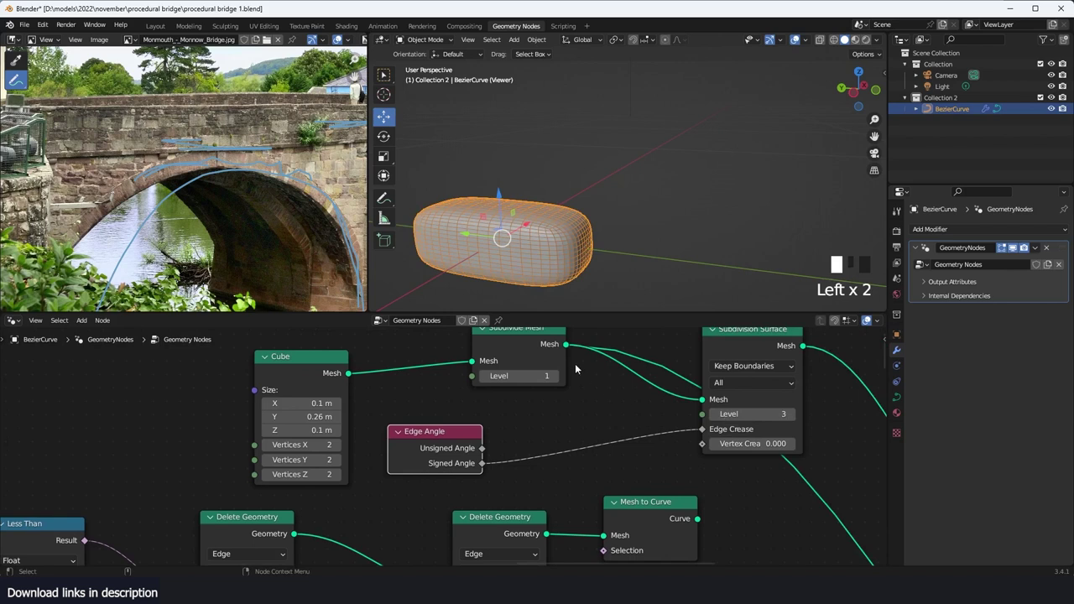
# Step: Remove Subdivide Mesh while keeping its link, and insert a Greater Than Compare node between Signed Angle and Edge Crease
pyautogui.click(529, 341)
pyautogui.hotkey('ctrl', 'x')
pyautogui.hotkey('shift', 'a')
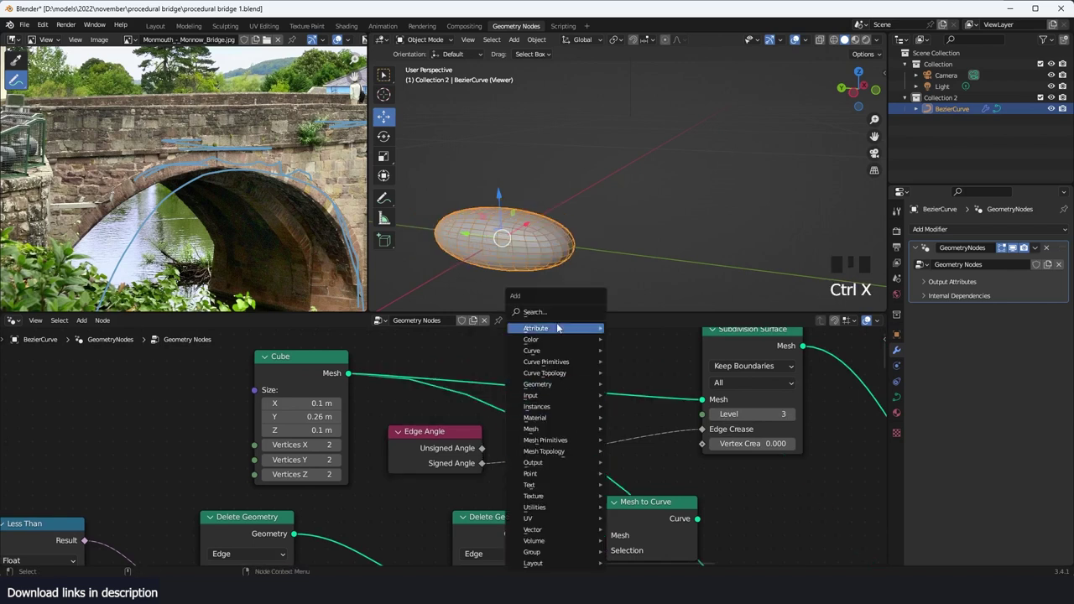
pyautogui.write('comp')
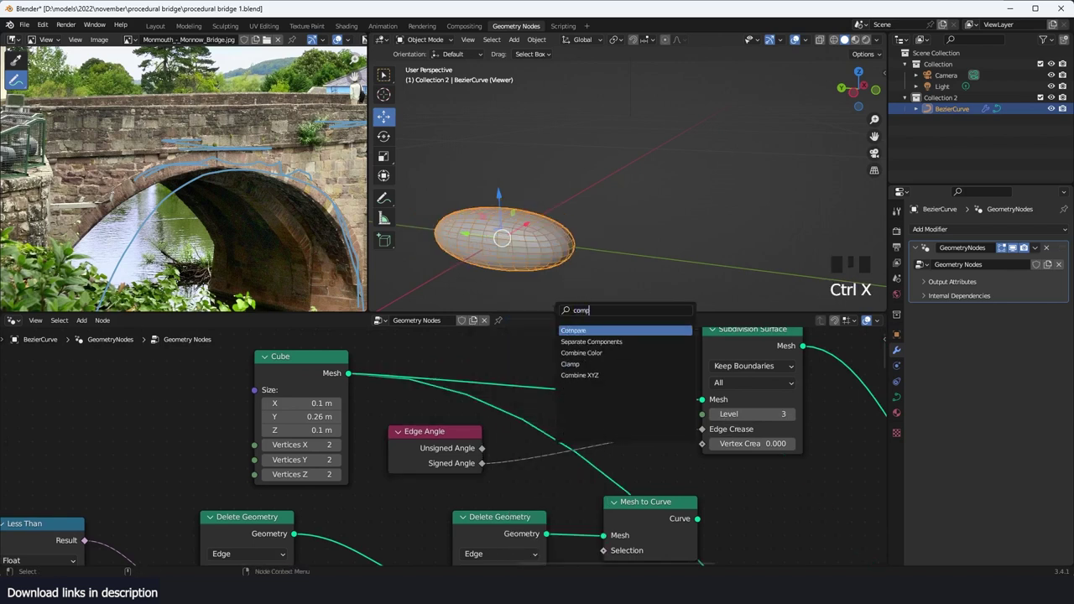
pyautogui.click(595, 331)
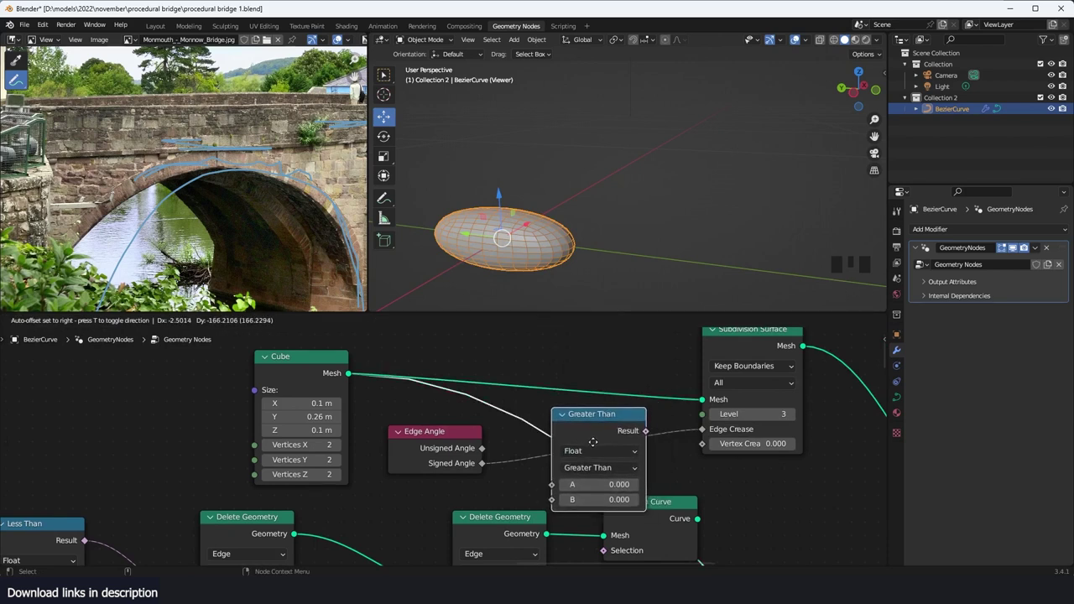
pyautogui.click(594, 436)
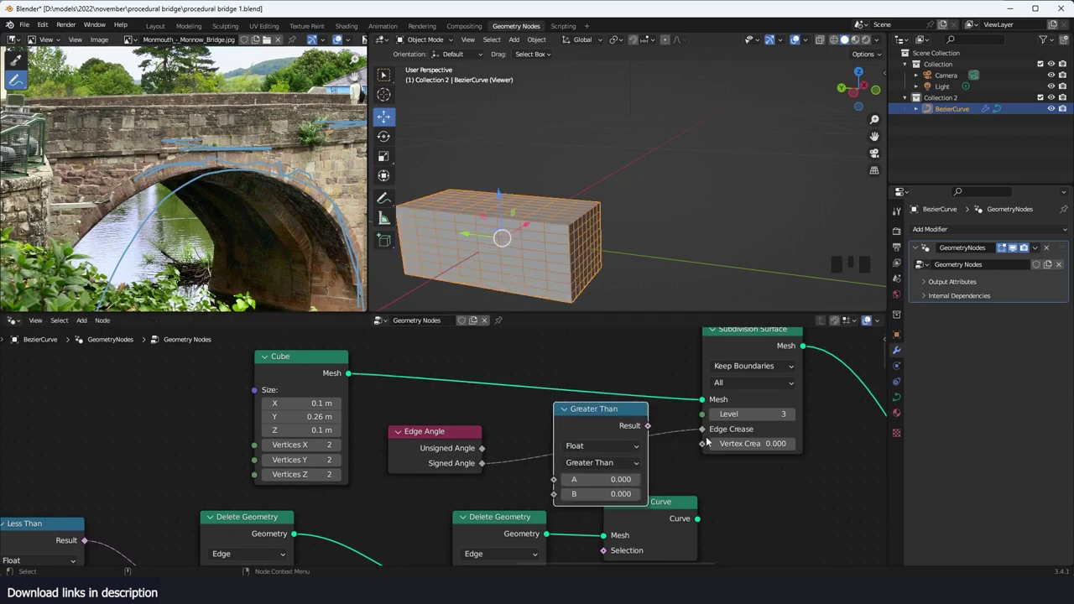
pyautogui.moveTo(622, 421); pyautogui.dragTo(625, 437)
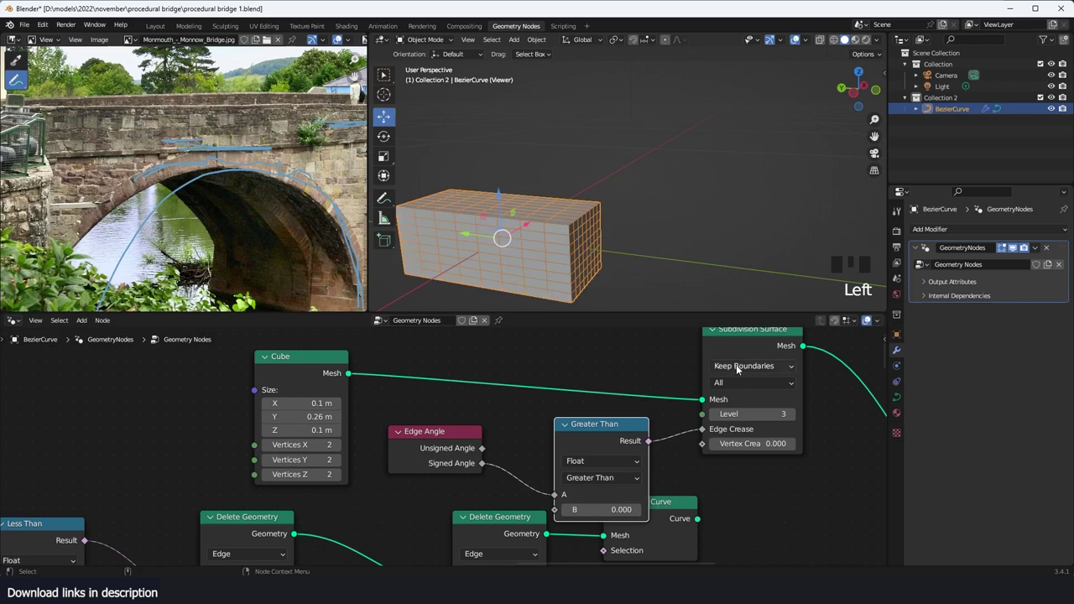
# Step: Connect the Subdivision Surface output for preview and set the Greater Than node's B threshold to 0.210
pyautogui.keyDown('alt'); pyautogui.keyDown('shift'); pyautogui.click(758, 345); pyautogui.keyUp('shift'); pyautogui.keyUp('alt')
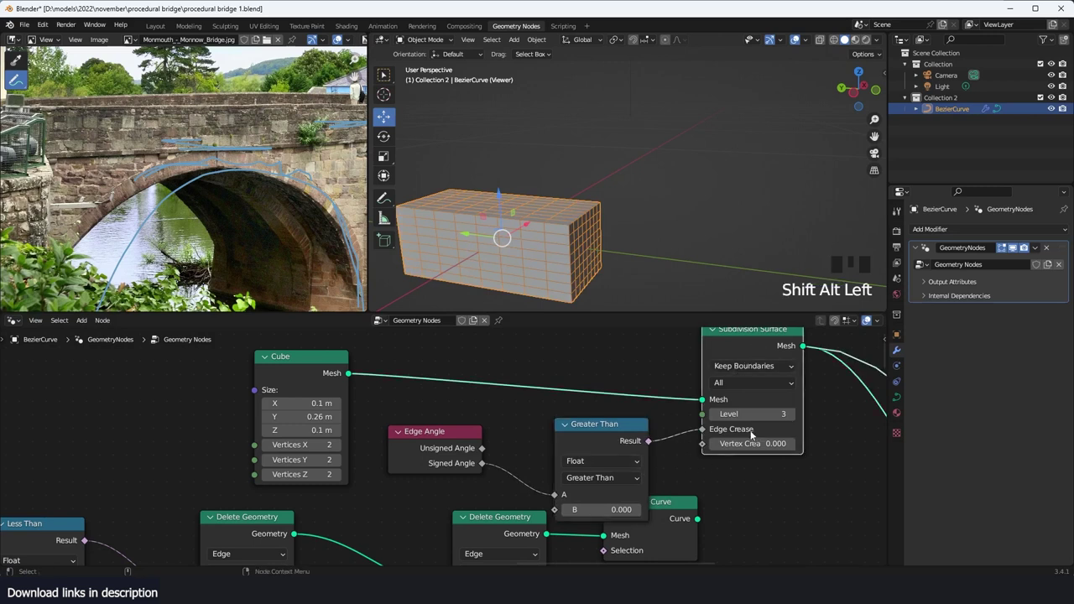
pyautogui.moveTo(619, 509)
pyautogui.mouseDown()
pyautogui.moveTo(589, 510)
pyautogui.moveTo(672, 509)
pyautogui.moveTo(622, 509)
pyautogui.mouseUp()
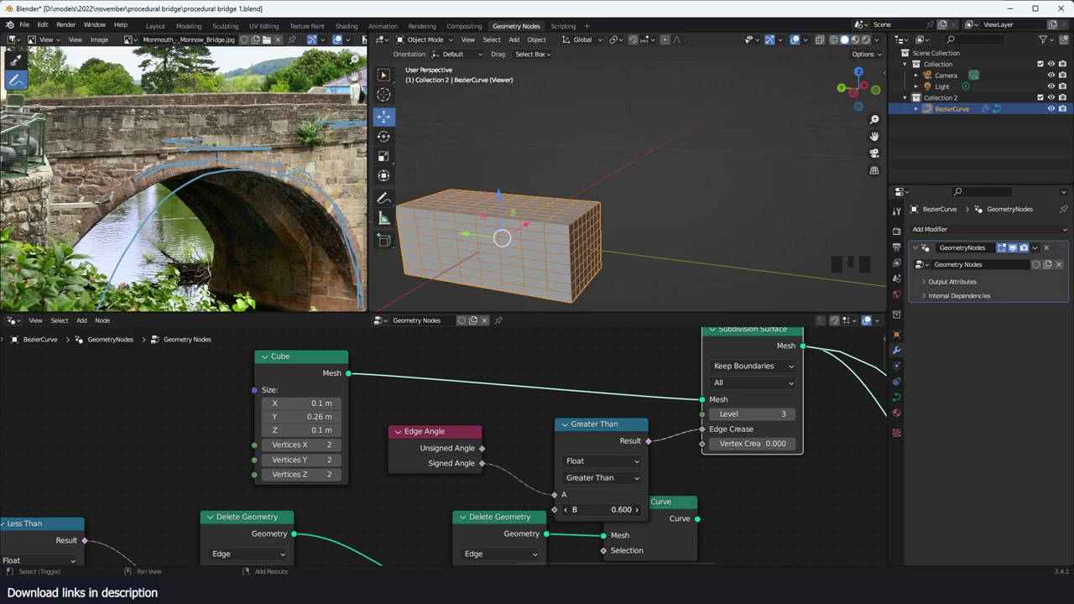
pyautogui.keyDown('shift'); pyautogui.moveTo(620, 510); pyautogui.dragTo(616, 510); pyautogui.keyUp('shift')
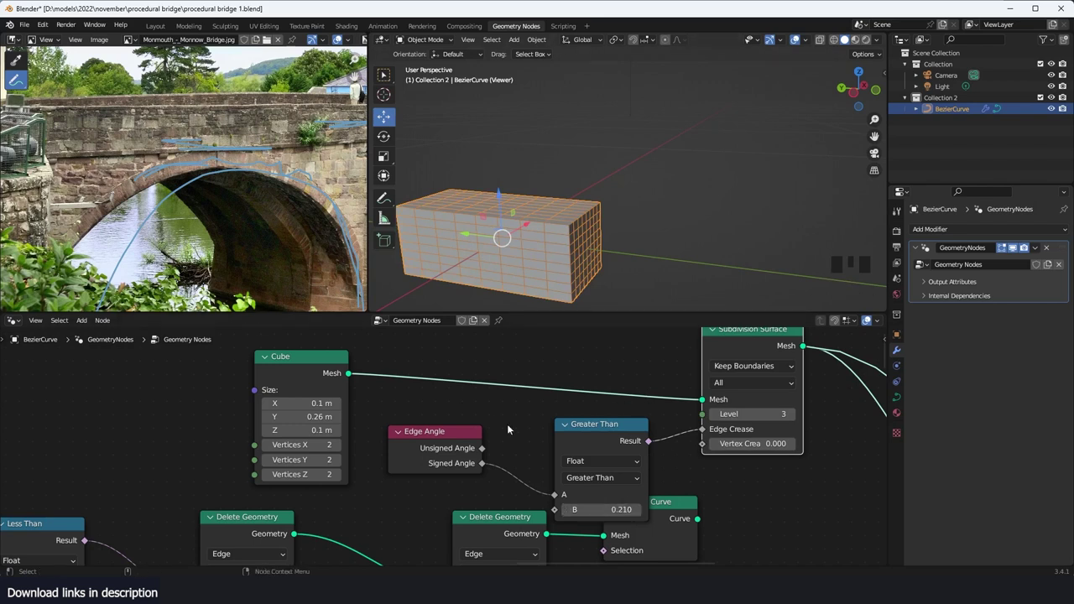
pyautogui.moveTo(420, 406); pyautogui.dragTo(619, 461)
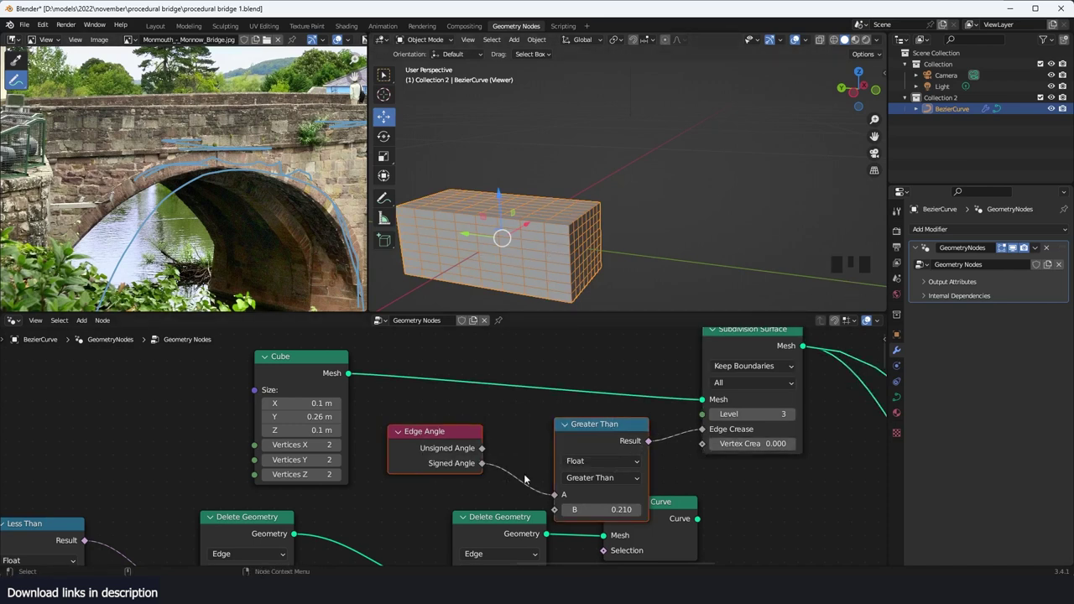
pyautogui.click(508, 446)
pyautogui.moveTo(668, 400); pyautogui.dragTo(644, 417, button='middle')
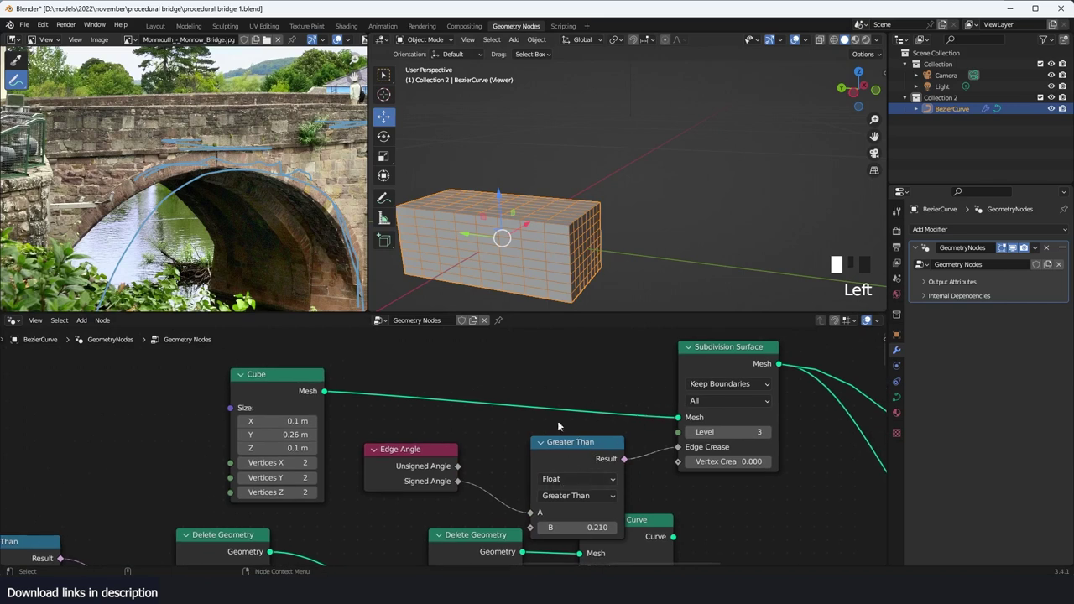
# Step: Insert a Subdivide Mesh node with Level 1 between Cube and Subdivision Surface, and set the Greater Than threshold B to 0.020
pyautogui.hotkey('shift', 'a')
pyautogui.write('sub')
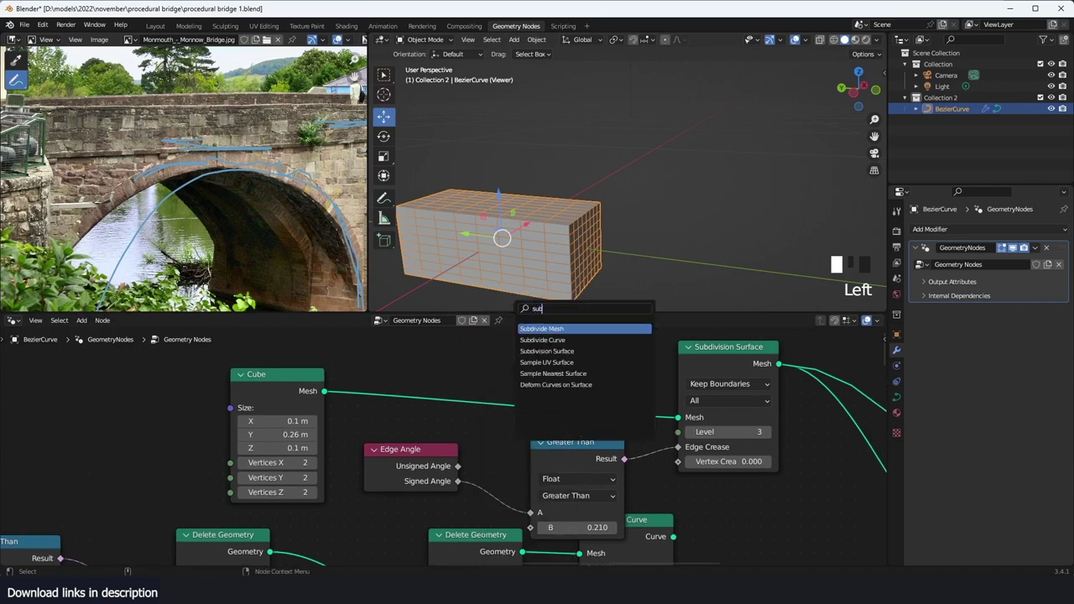
pyautogui.click(567, 329)
pyautogui.click(492, 392)
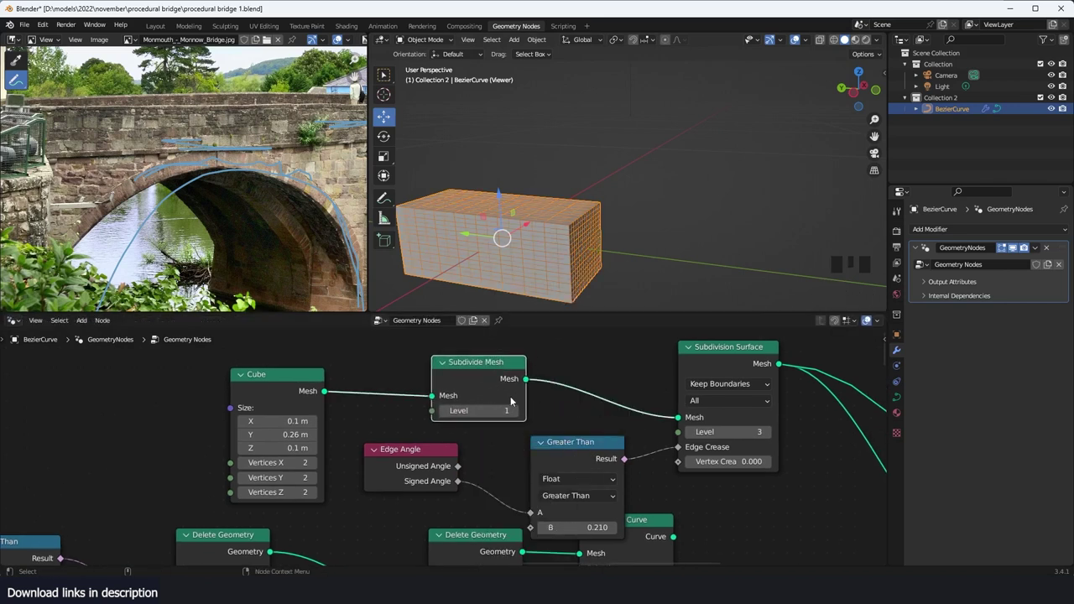
pyautogui.keyDown('shift'); pyautogui.moveTo(593, 527); pyautogui.dragTo(550, 527); pyautogui.keyUp('shift')
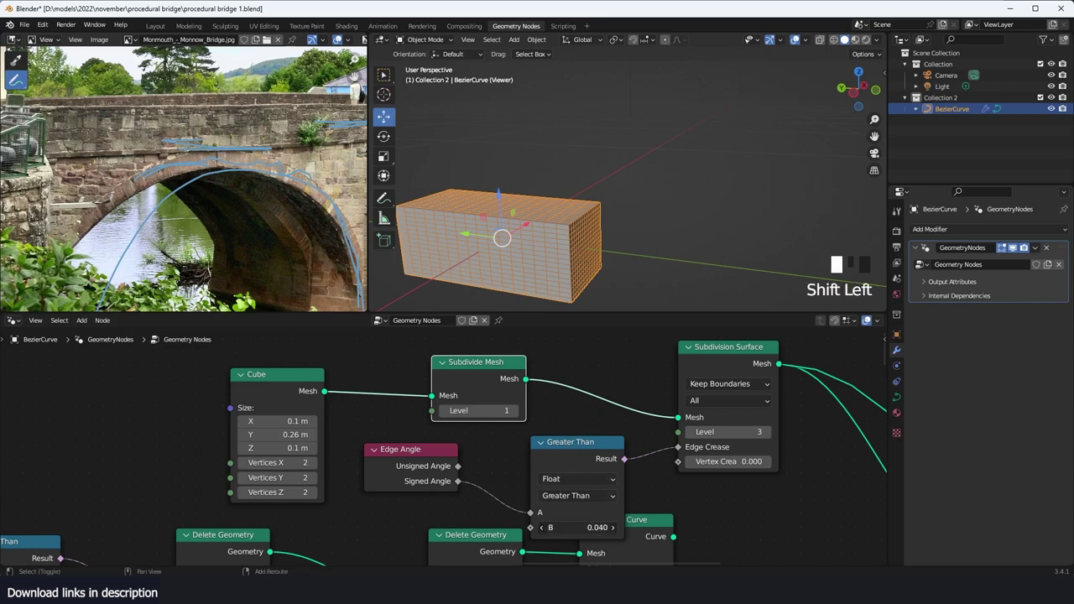
pyautogui.keyDown('shift'); pyautogui.moveTo(593, 527); pyautogui.dragTo(590, 527); pyautogui.keyUp('shift')
# Step: Move the Greater Than result from Edge Crease to Vertex Crease, compare the Unsigned Angle instead, and set B to 2.700
pyautogui.moveTo(685, 448); pyautogui.dragTo(678, 463)
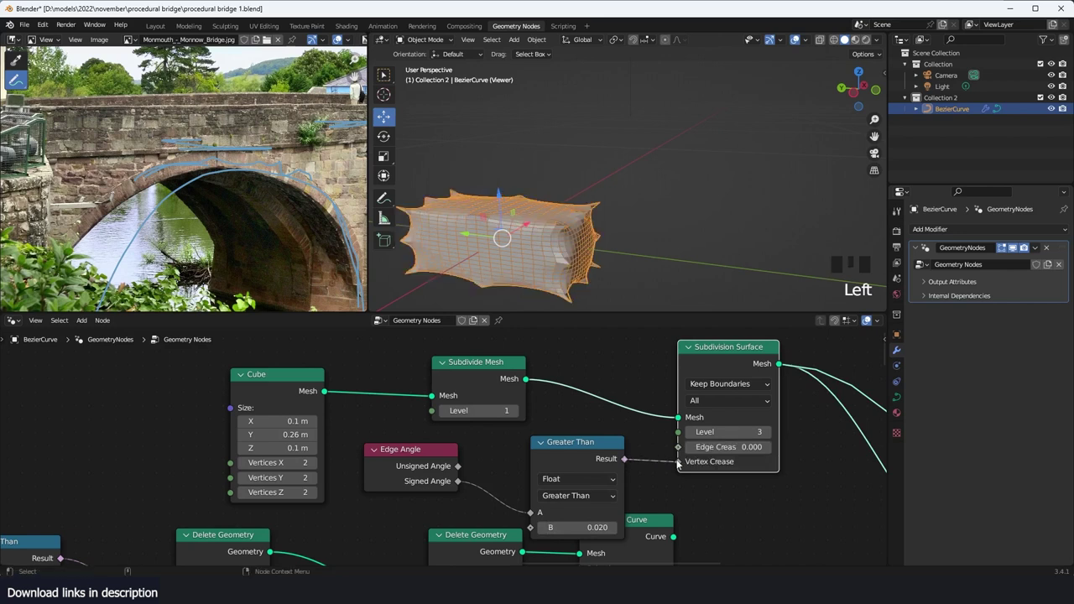
pyautogui.moveTo(592, 527)
pyautogui.keyDown('shift'); pyautogui.mouseDown()
pyautogui.moveTo(652, 527)
pyautogui.moveTo(577, 527)
pyautogui.mouseUp(); pyautogui.keyUp('shift')
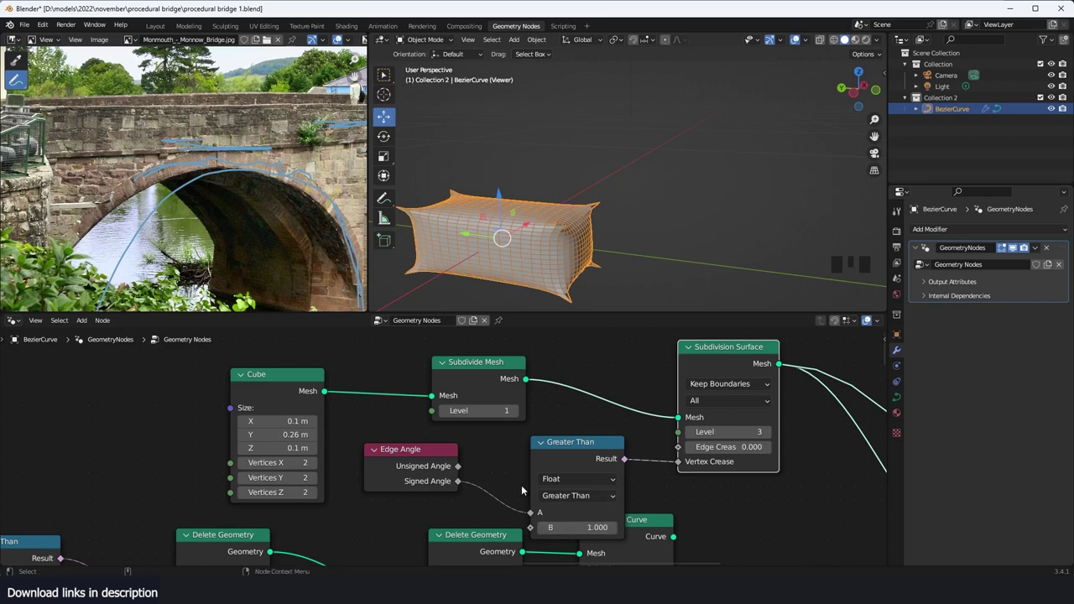
pyautogui.moveTo(457, 466); pyautogui.dragTo(591, 527)
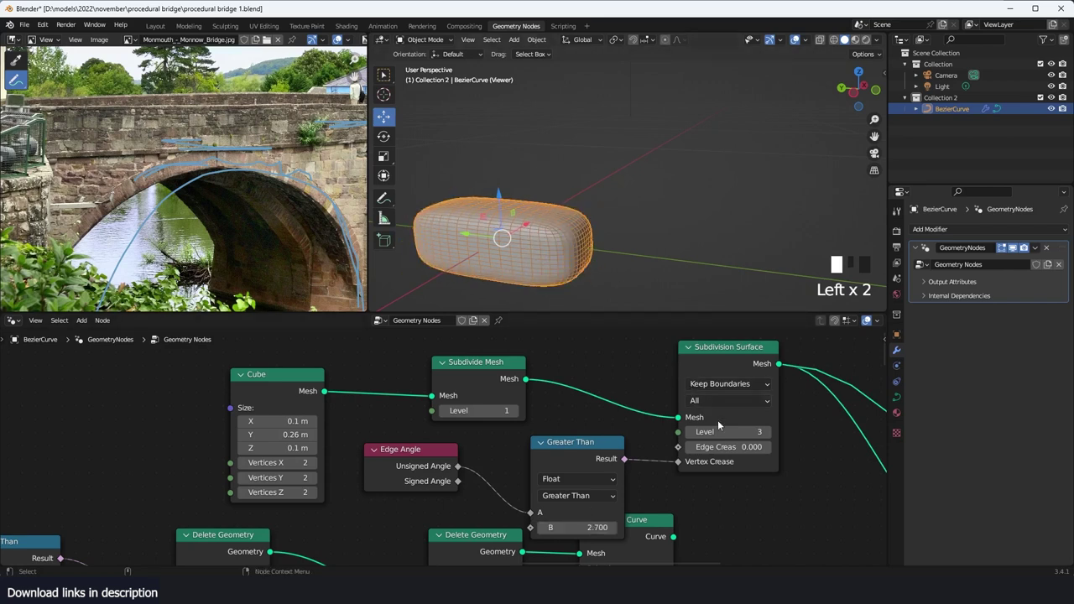
# Step: Set the Subdivision Surface's Edge Crease to 0.377 and try Level 2 before returning the Level to 3
pyautogui.moveTo(727, 448)
pyautogui.mouseDown()
pyautogui.moveTo(778, 447)
pyautogui.moveTo(714, 432)
pyautogui.mouseUp()
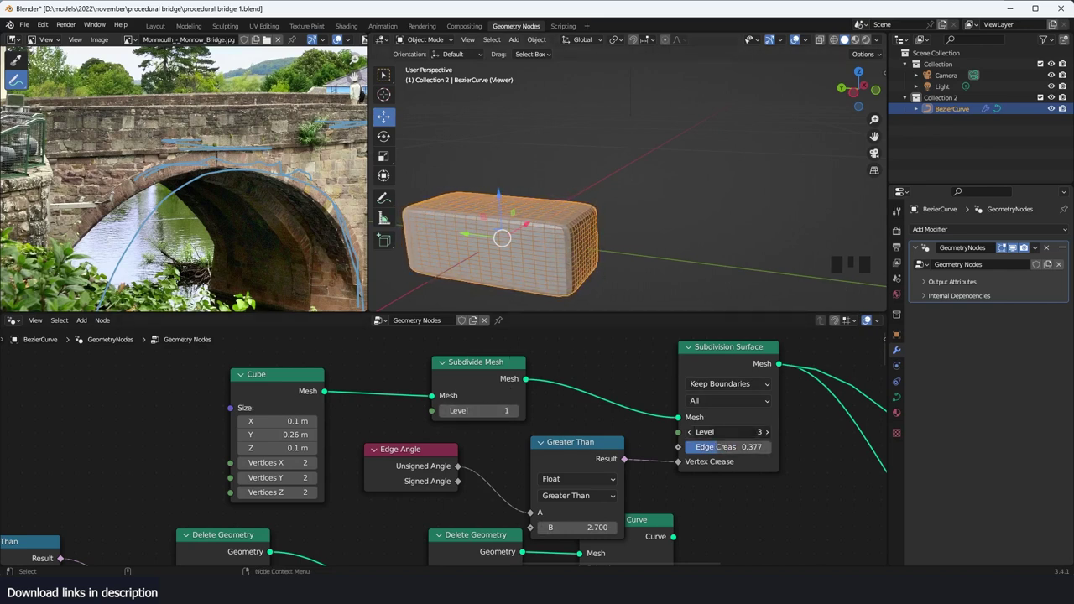
pyautogui.click(690, 431)
pyautogui.click(689, 431)
pyautogui.click(766, 432)
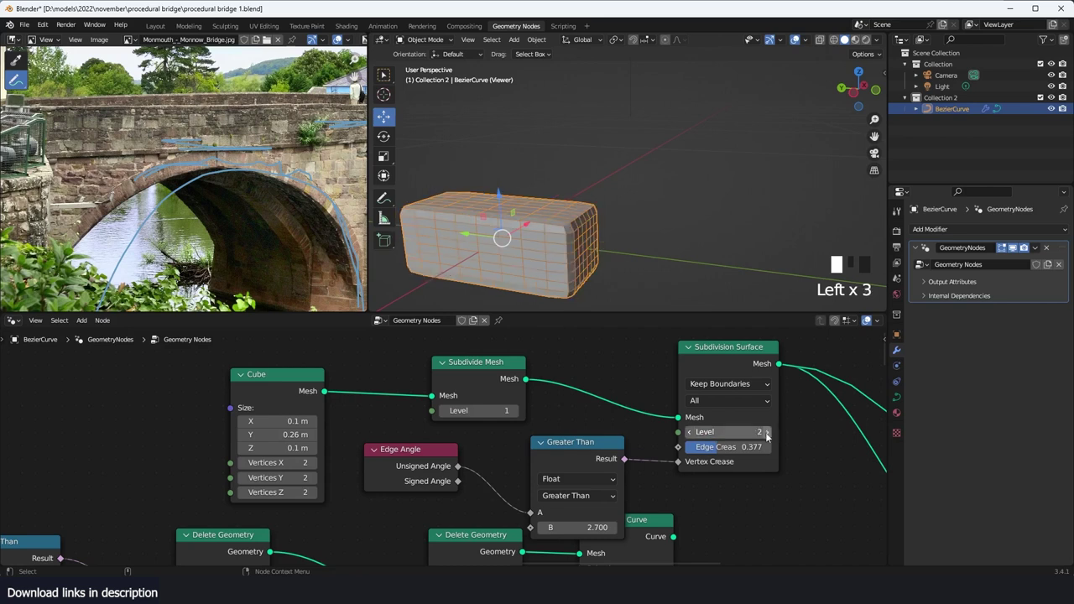
pyautogui.scroll(-1, 609, 211)
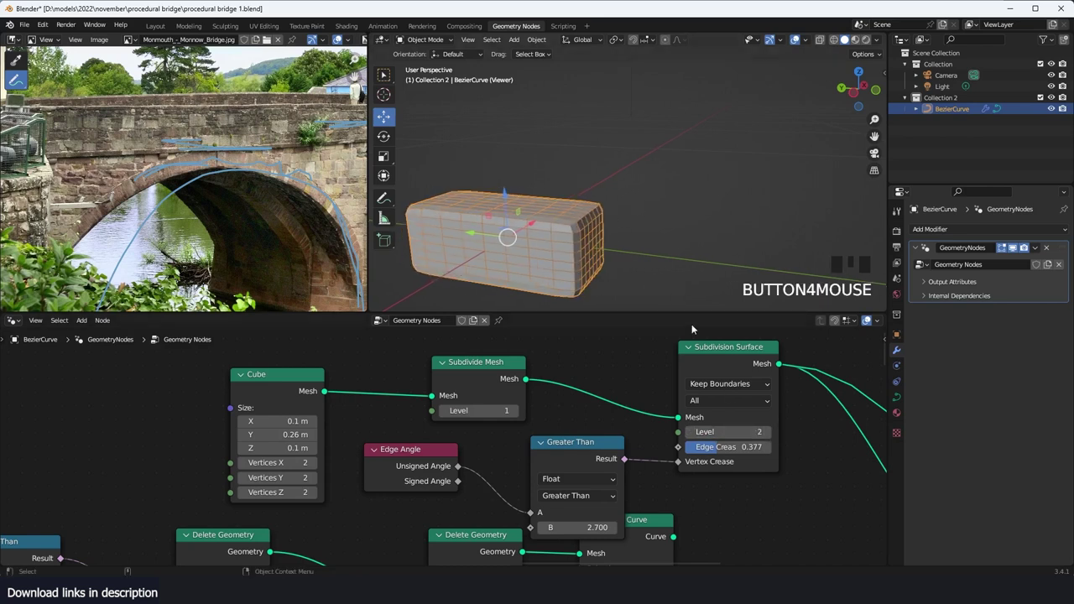
pyautogui.click(766, 432)
# Step: Hide the wireframe overlay to view the block's shading, and move the Subdivide Mesh and Greater Than nodes away from Subdivision Surface
pyautogui.press('q')
pyautogui.click(689, 237)
pyautogui.press('`')
pyautogui.keyDown('shift'); pyautogui.moveTo(662, 238); pyautogui.dragTo(668, 212, button='middle'); pyautogui.keyUp('shift')
pyautogui.scroll(-3, 647, 240)
pyautogui.scroll(-2, 620, 250)
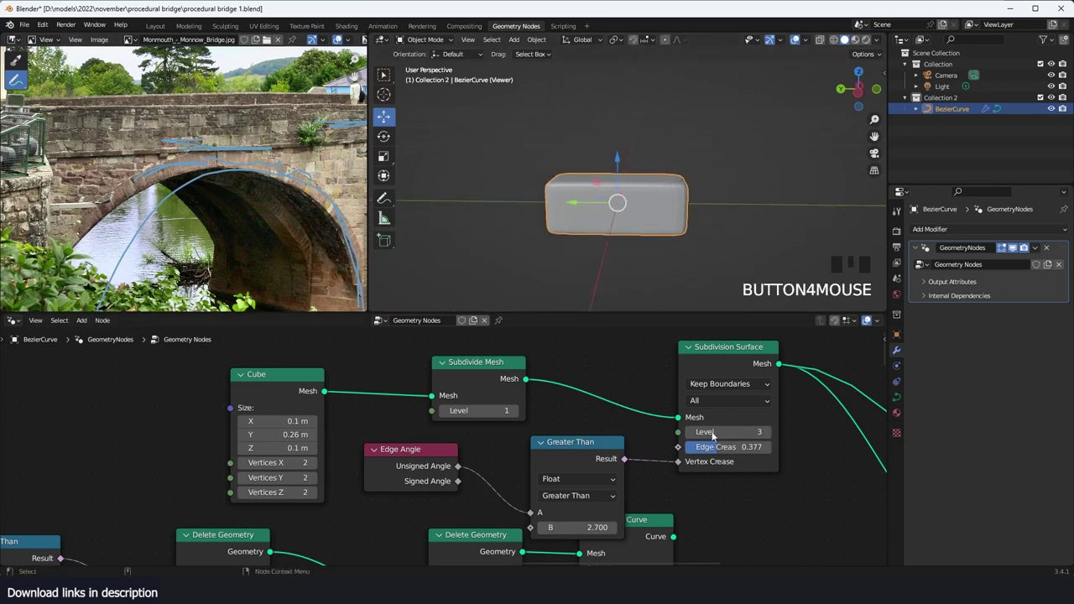
pyautogui.moveTo(485, 375); pyautogui.dragTo(447, 375)
pyautogui.moveTo(575, 453); pyautogui.dragTo(538, 442)
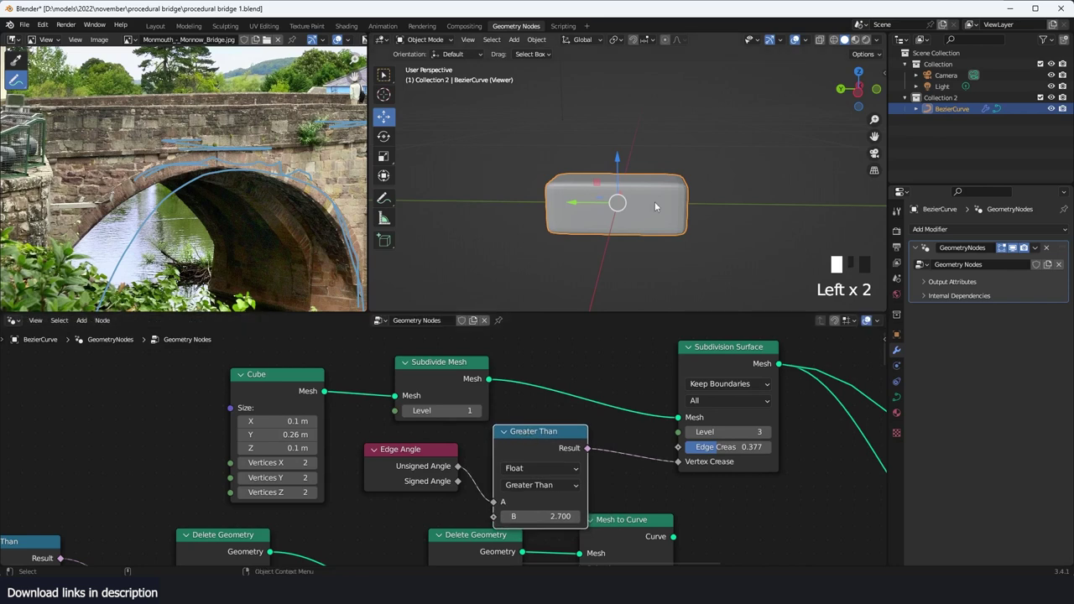
# Step: Set the Subdivision Surface Level to 2 while checking the block's wireframe, and hide the wireframe overlay again
pyautogui.press('q')
pyautogui.click(655, 202)
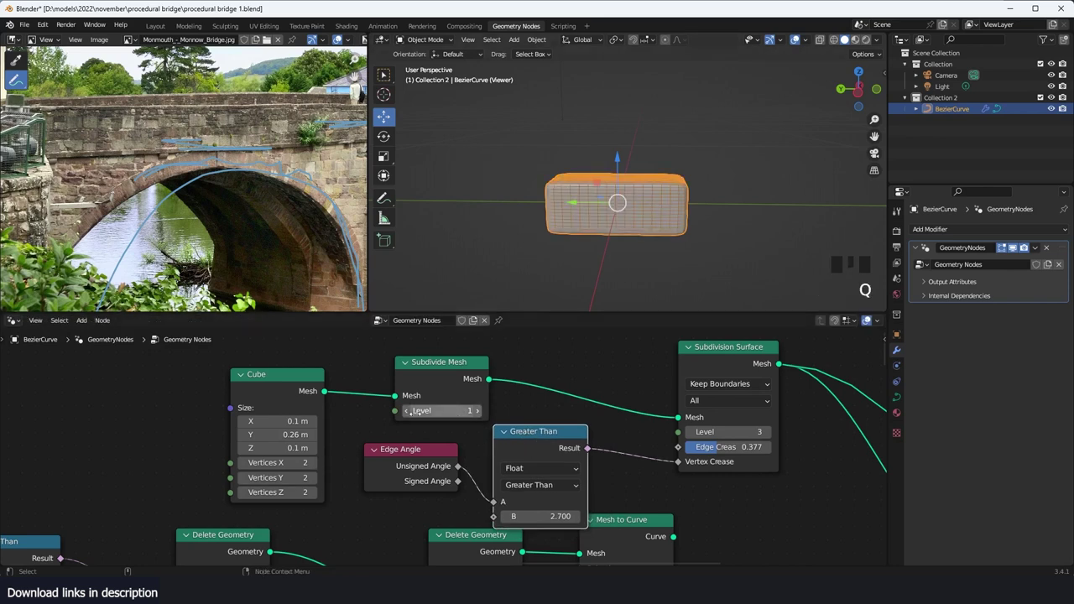
pyautogui.click(406, 412)
pyautogui.click(477, 411)
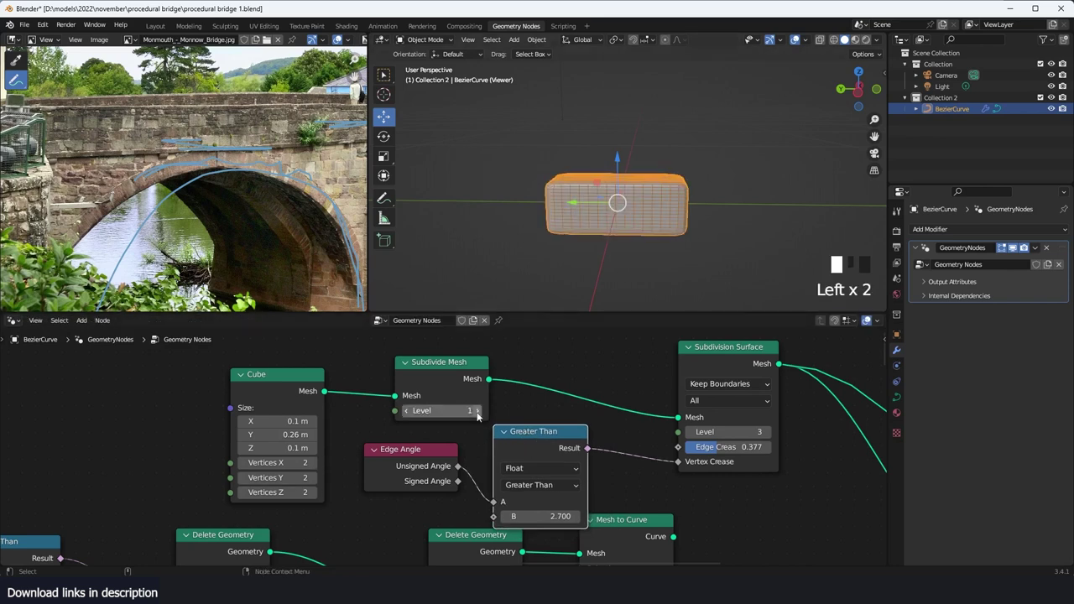
pyautogui.click(689, 435)
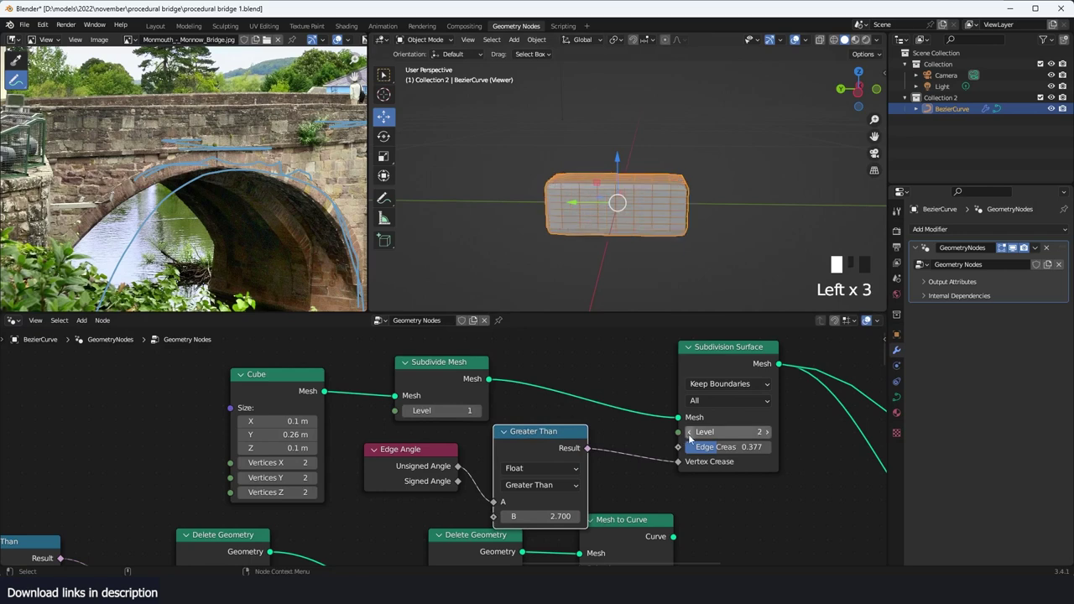
pyautogui.press('q')
pyautogui.click(619, 160)
pyautogui.press('`')
# Step: Rearrange the Subdivision Surface, Mesh to Curve and Delete Geometry nodes so they no longer overlap, and save the file
pyautogui.scroll(-3, 694, 382)
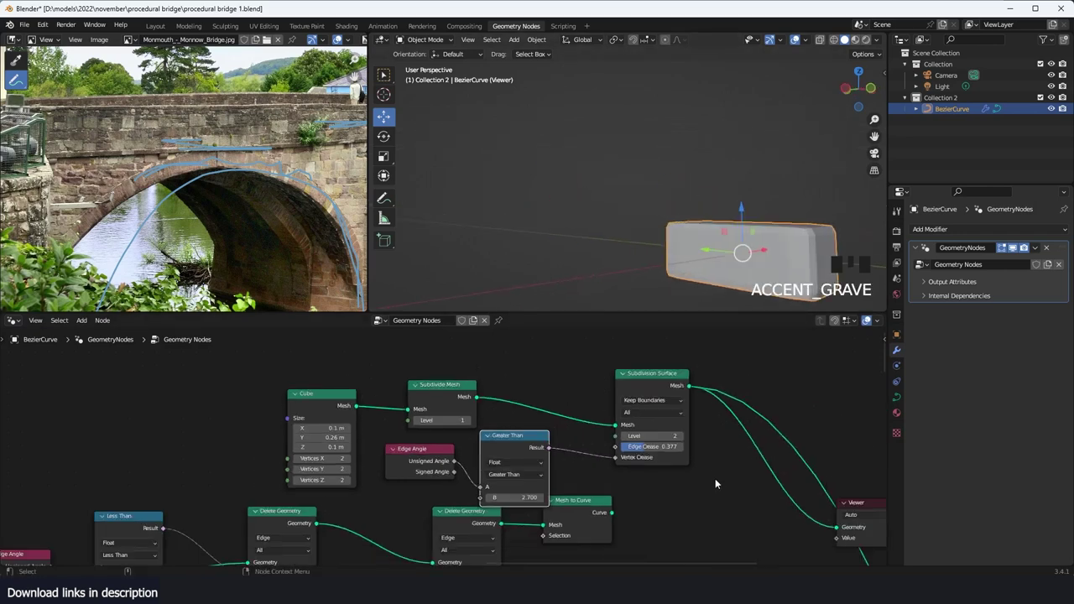
pyautogui.moveTo(610, 350); pyautogui.dragTo(557, 342)
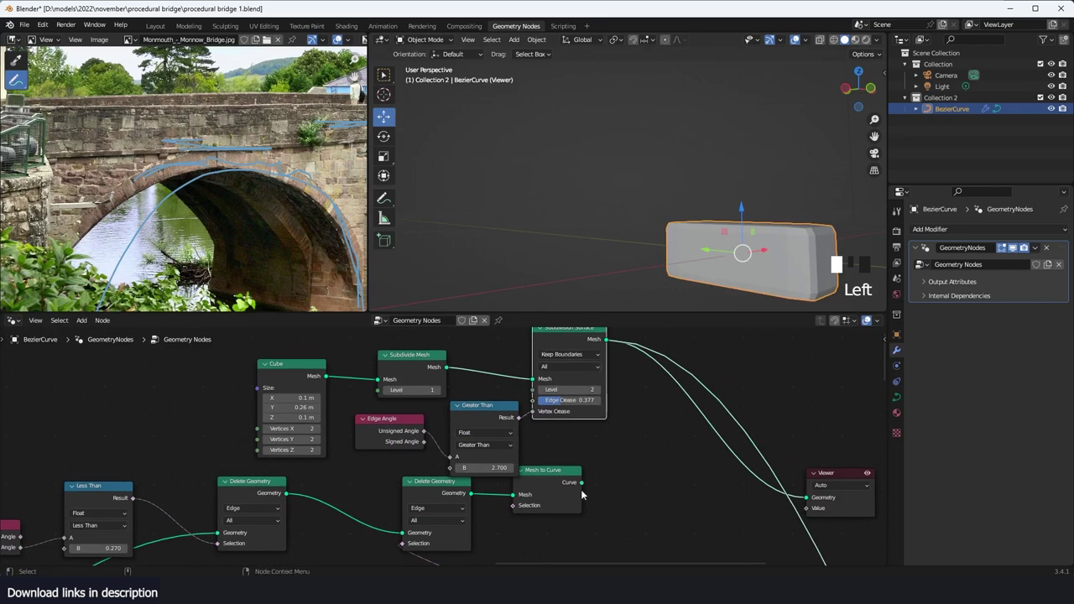
pyautogui.moveTo(570, 488); pyautogui.dragTo(637, 505)
pyautogui.moveTo(441, 496); pyautogui.dragTo(499, 510)
pyautogui.hotkey('ctrl', 's')
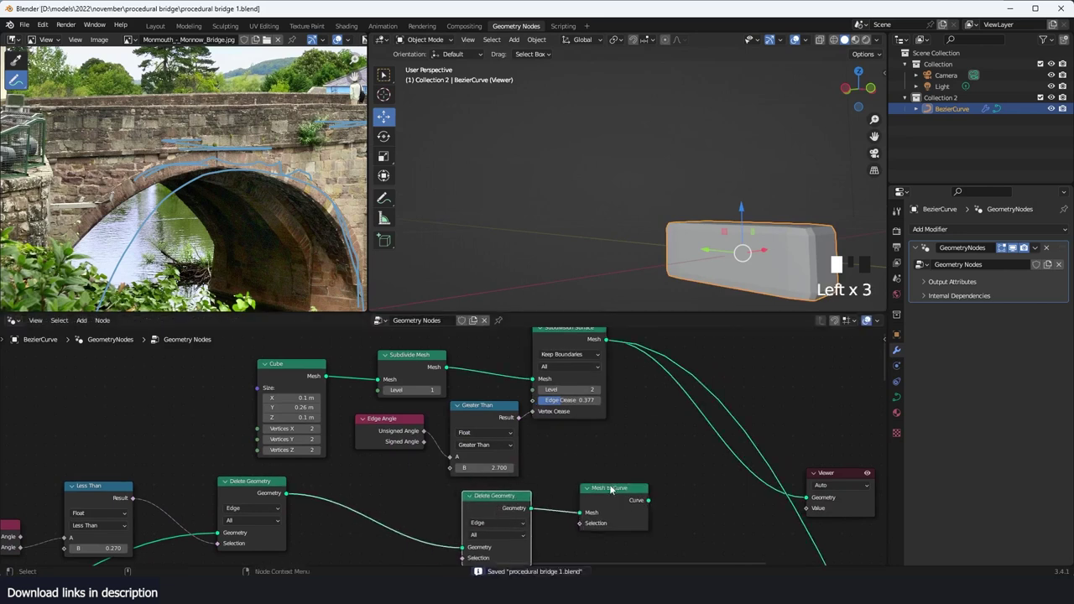
# Step: Preview the Mesh to Curve output and insert a Curve to Points node between it and the Viewer
pyautogui.keyDown('ctrl'); pyautogui.keyDown('shift'); pyautogui.click(642, 503); pyautogui.keyUp('shift'); pyautogui.keyUp('ctrl')
pyautogui.scroll(-2, 649, 272)
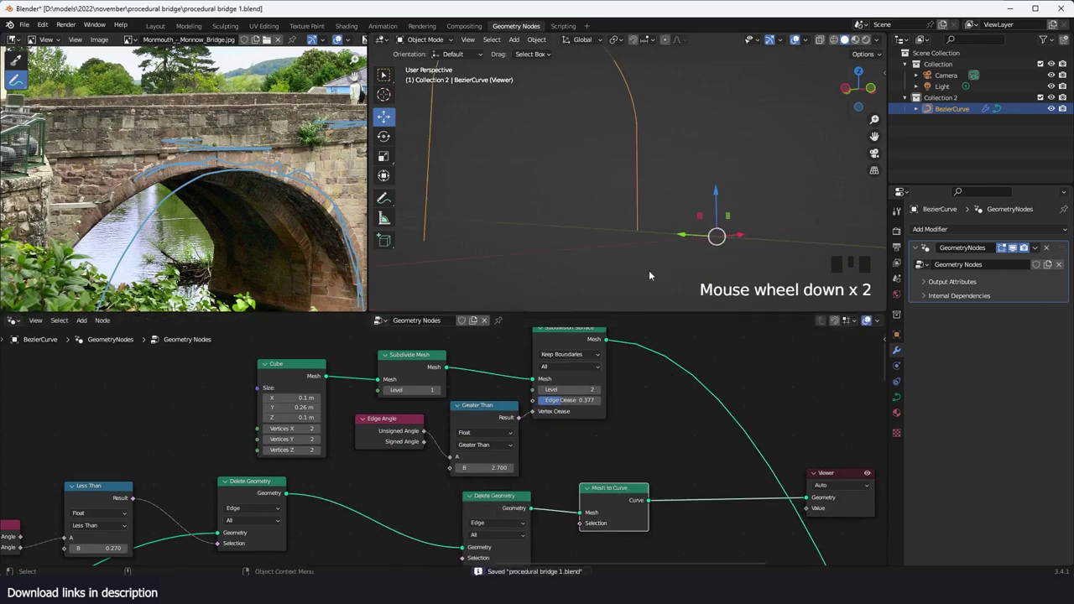
pyautogui.moveTo(697, 450); pyautogui.dragTo(663, 451, button='middle')
pyautogui.hotkey('shift', 'a')
pyautogui.write('to')
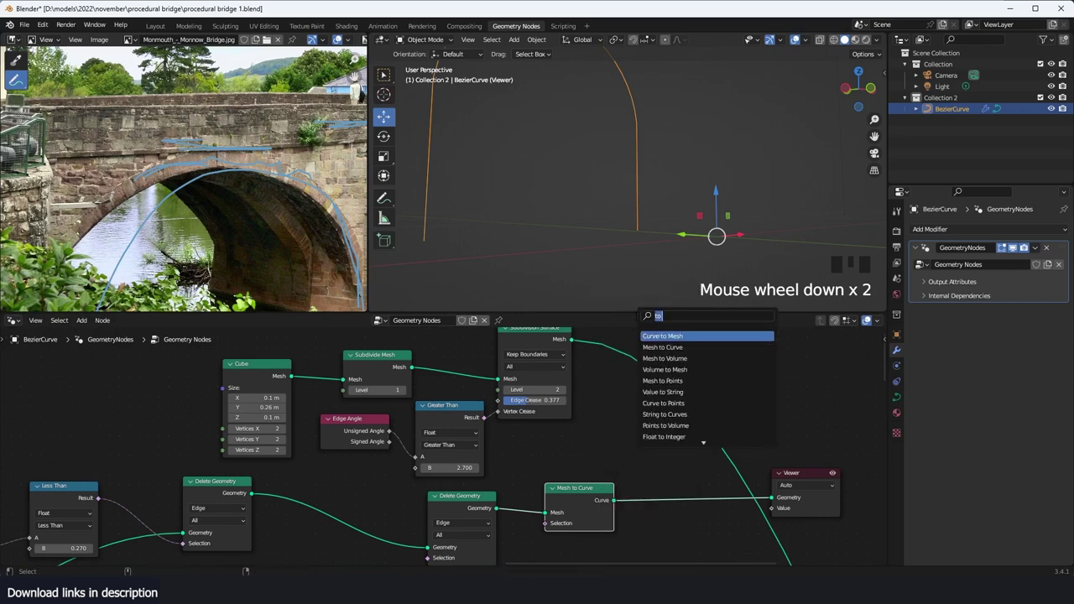
pyautogui.click(663, 404)
pyautogui.click(730, 476)
pyautogui.moveTo(730, 476); pyautogui.dragTo(649, 466, button='middle')
pyautogui.moveTo(724, 466); pyautogui.dragTo(834, 447)
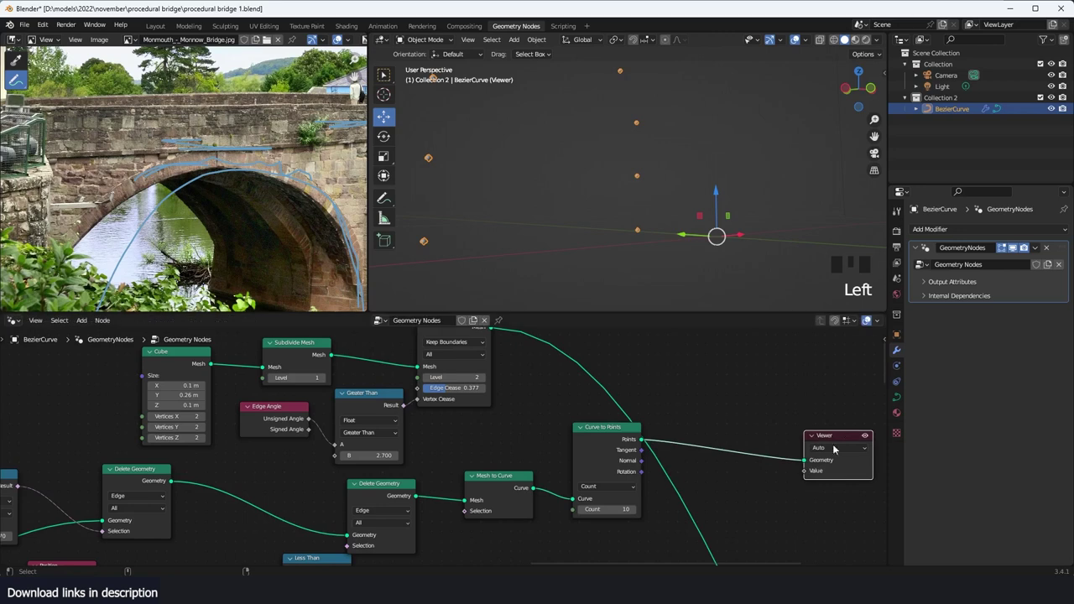
# Step: Insert an Instance on Points node on the Subdivision Surface's output link, beyond the Curve to Points node
pyautogui.scroll(-2, 514, 420)
pyautogui.scroll(3, 705, 447)
pyautogui.moveTo(705, 447); pyautogui.dragTo(638, 411, button='middle')
pyautogui.hotkey('shift', 'a')
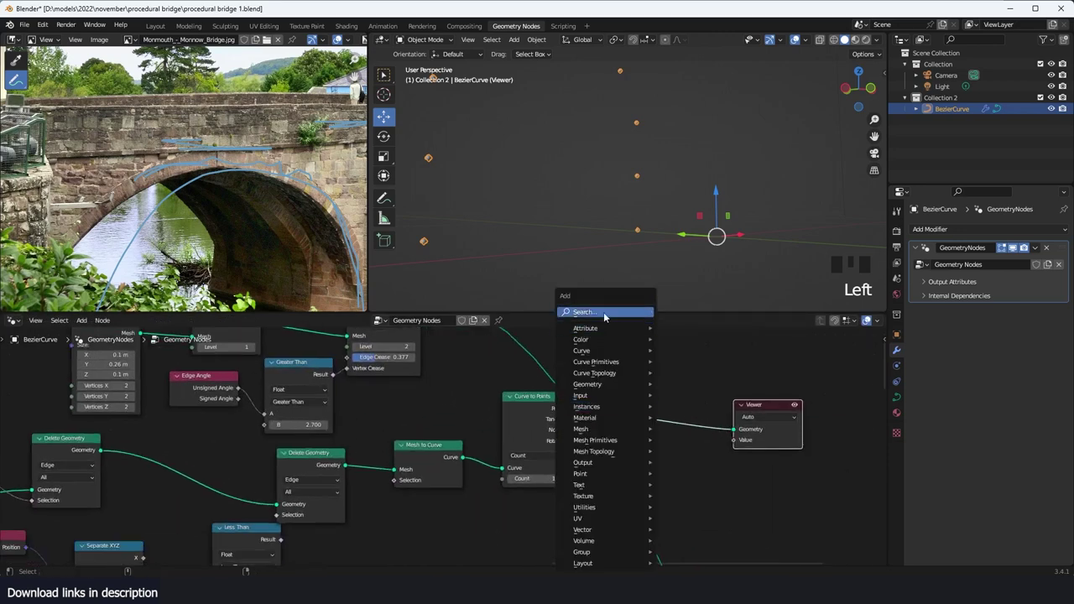
pyautogui.click(609, 315)
pyautogui.write('on poi')
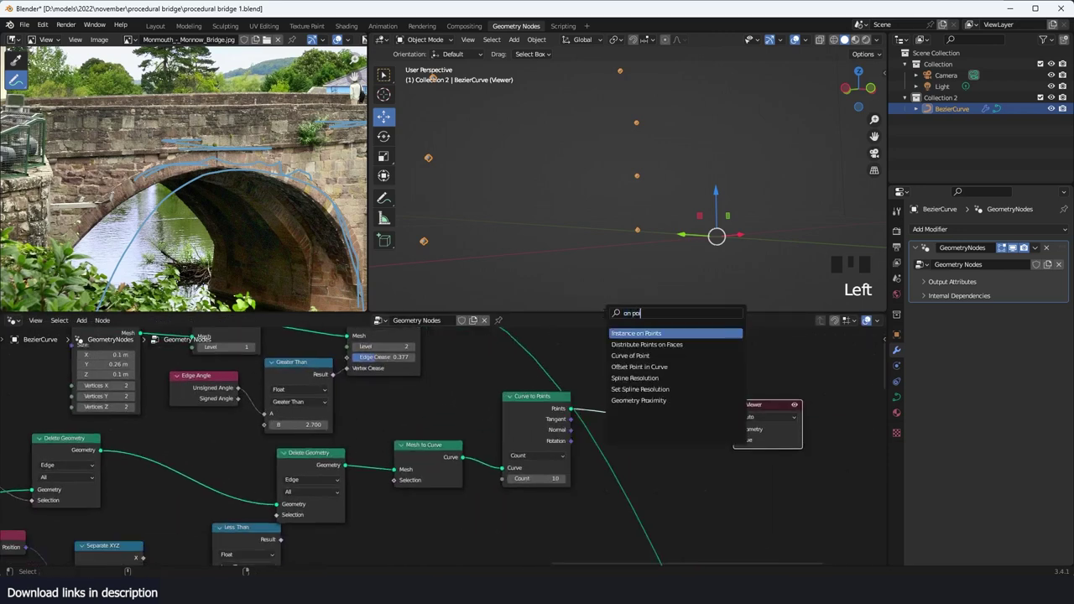
pyautogui.click(650, 332)
pyautogui.click(641, 465)
pyautogui.moveTo(620, 451); pyautogui.dragTo(717, 452)
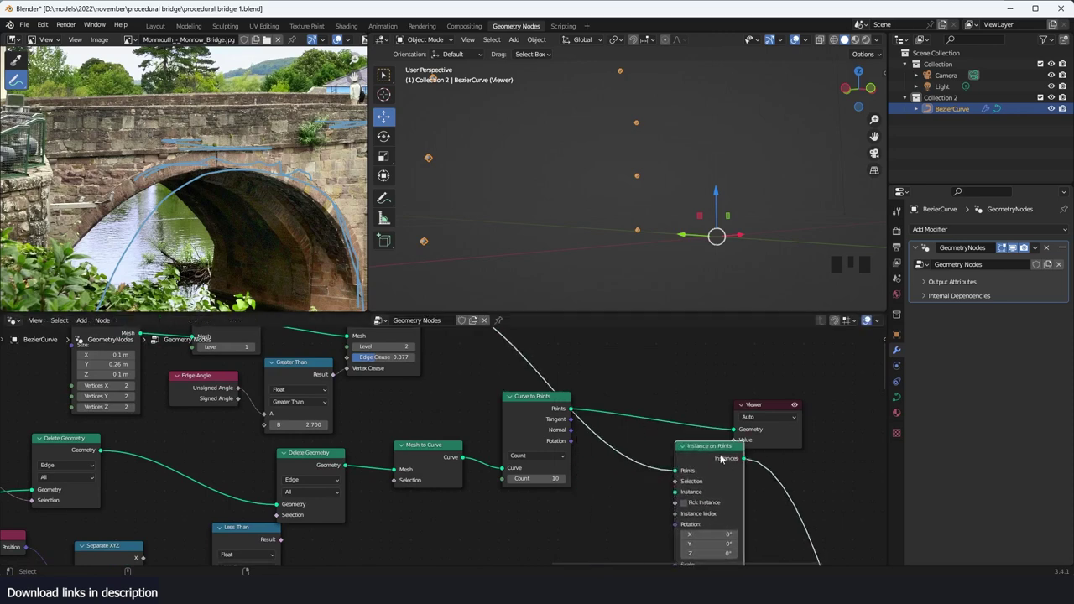
# Step: Feed the Curve to Points output into Instance on Points, use the Subdivision Surface mesh as Instance, and preview the instances
pyautogui.scroll(-3, 701, 449)
pyautogui.scroll(3, 537, 425)
pyautogui.moveTo(533, 425); pyautogui.dragTo(504, 441)
pyautogui.scroll(2, 534, 436)
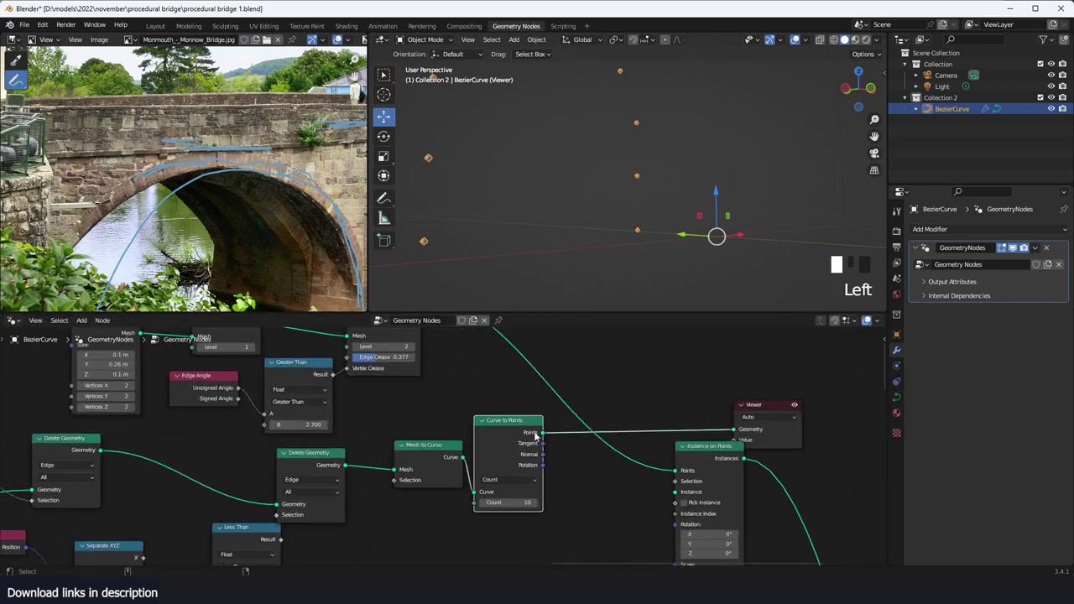
pyautogui.scroll(-2, 448, 357)
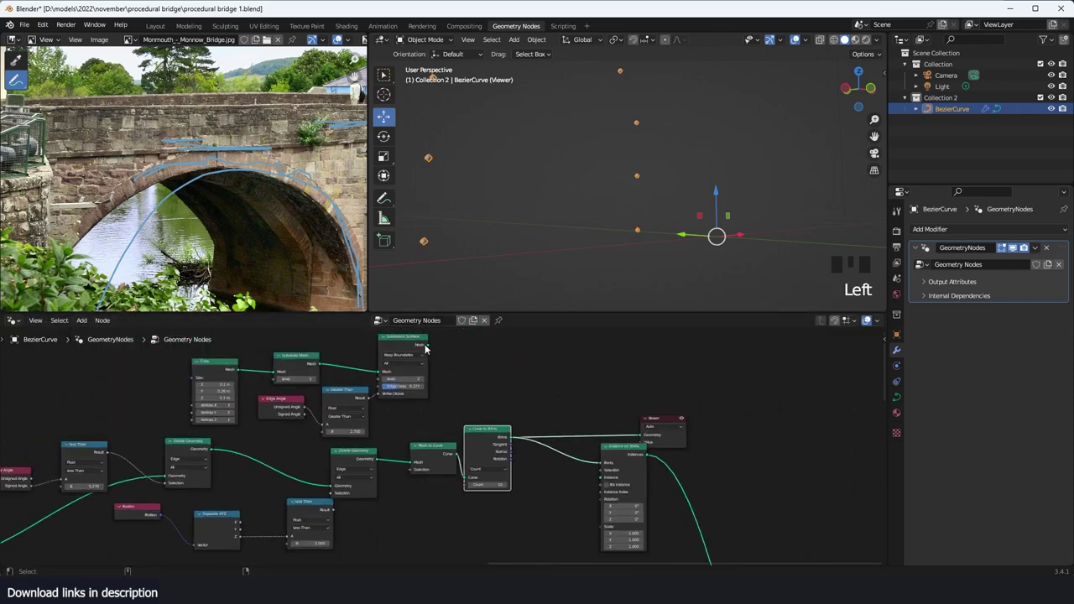
pyautogui.moveTo(425, 349); pyautogui.dragTo(648, 453)
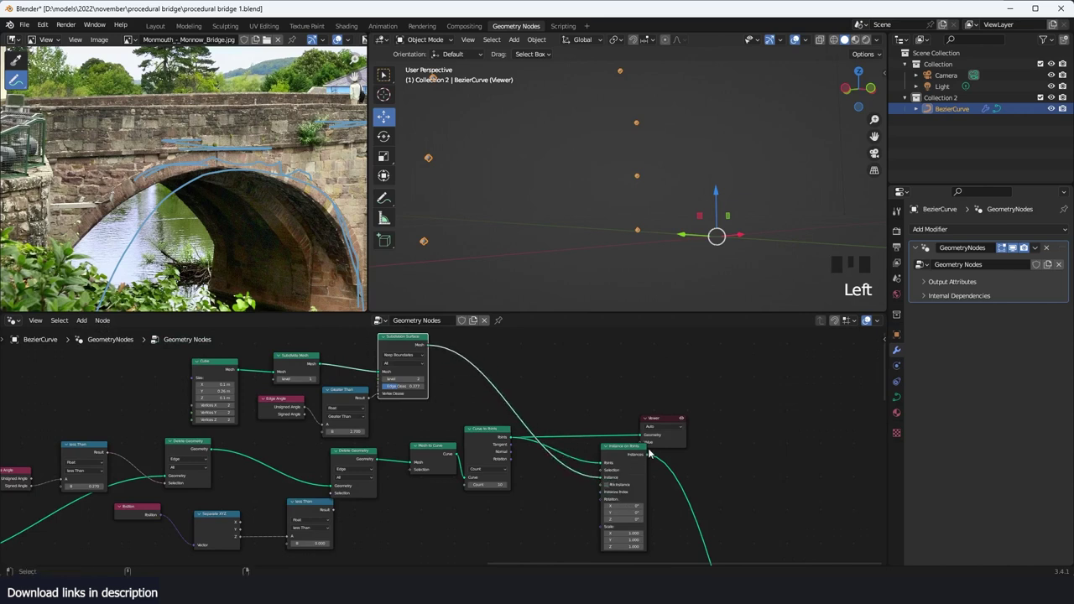
pyautogui.keyDown('ctrl'); pyautogui.keyDown('shift'); pyautogui.click(634, 454); pyautogui.keyUp('shift'); pyautogui.keyUp('ctrl')
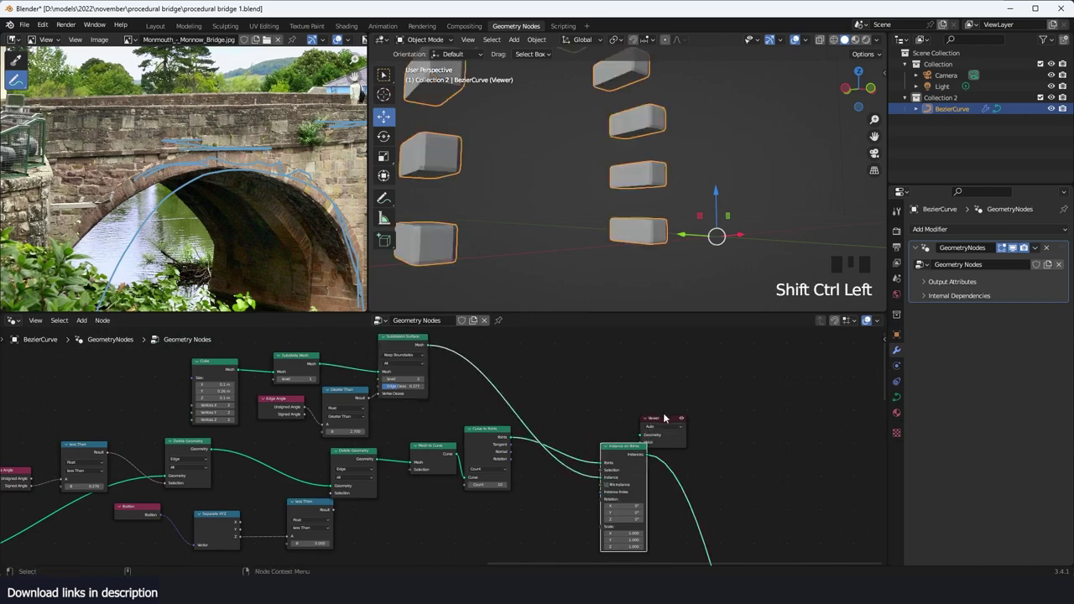
# Step: Move the Viewer and Instance on Points nodes apart, farther from Curve to Points, and save the file
pyautogui.click(700, 430)
pyautogui.moveTo(664, 429); pyautogui.dragTo(778, 406)
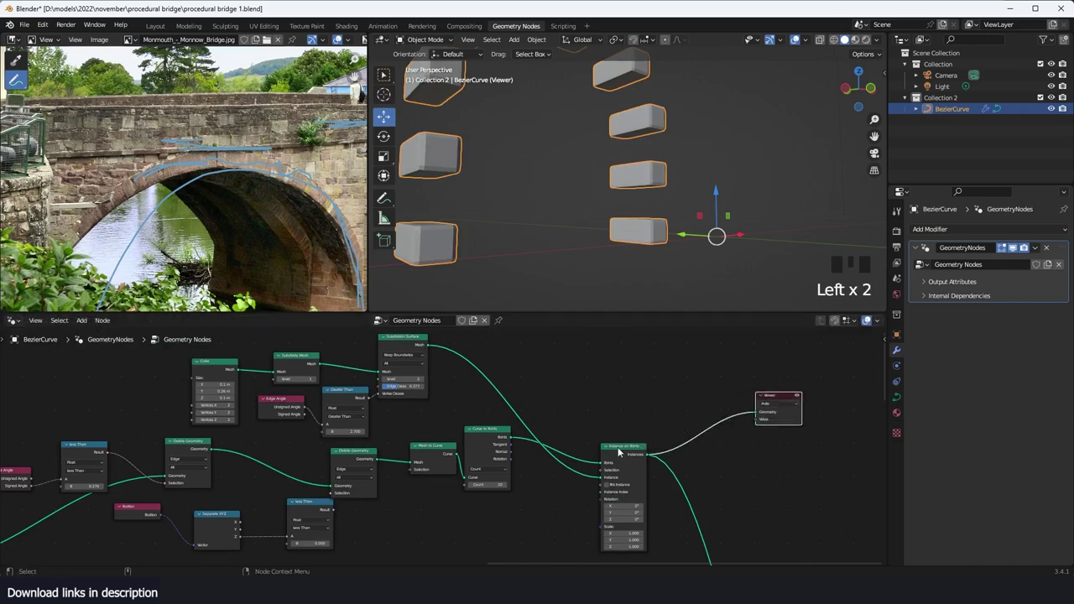
pyautogui.moveTo(618, 453); pyautogui.dragTo(695, 395)
pyautogui.scroll(3, 619, 426)
pyautogui.hotkey('ctrl', 's')
# Step: Duplicate the Align Euler to Vector and Add nodes from the lower chain and place the copies beside the stone chain's Curve to Points node
pyautogui.moveTo(640, 434); pyautogui.dragTo(619, 409, button='middle')
pyautogui.scroll(-5, 594, 452)
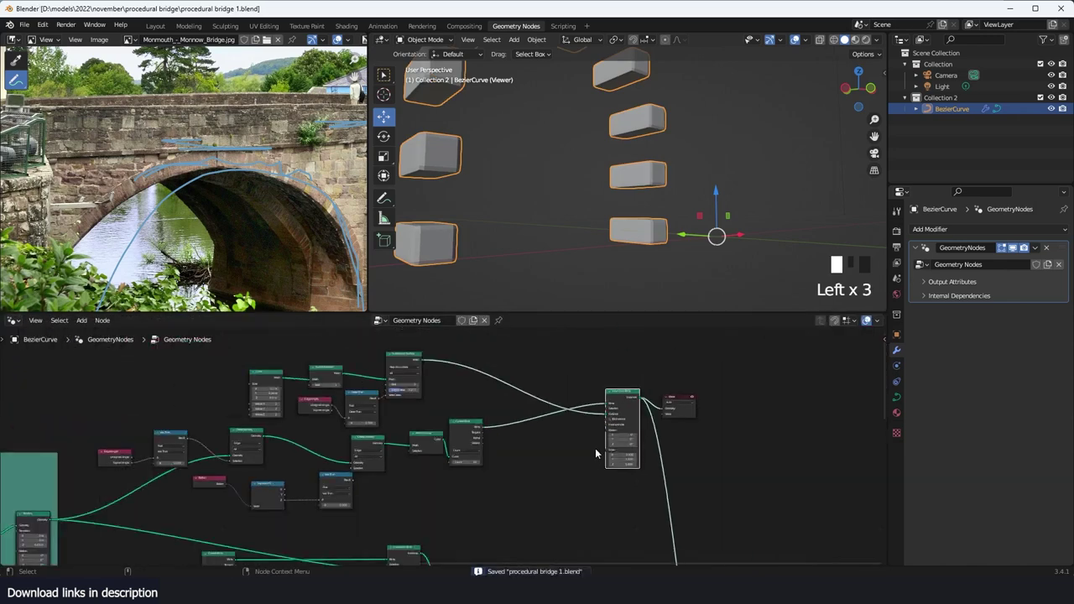
pyautogui.moveTo(596, 453); pyautogui.dragTo(673, 346, button='middle')
pyautogui.scroll(3, 445, 461)
pyautogui.moveTo(437, 481); pyautogui.dragTo(338, 502)
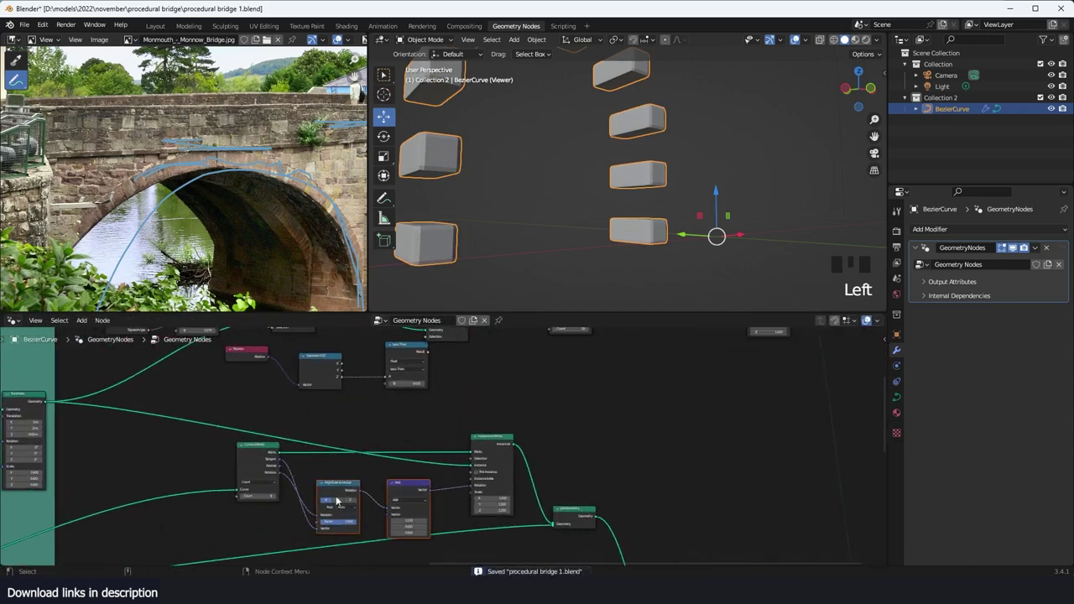
pyautogui.moveTo(454, 473); pyautogui.dragTo(372, 521, button='middle')
pyautogui.hotkey('shift', 'd')
pyautogui.click(648, 359)
# Step: Feed Curve to Points' Tangent into the Vector input and its Rotation into the Rotation input of the copied Align Euler to Vector node
pyautogui.moveTo(557, 400); pyautogui.dragTo(516, 468, button='middle')
pyautogui.scroll(4, 503, 467)
pyautogui.moveTo(493, 429); pyautogui.dragTo(525, 407)
pyautogui.moveTo(458, 390); pyautogui.dragTo(492, 475)
pyautogui.click(493, 474)
pyautogui.scroll(3, 463, 409)
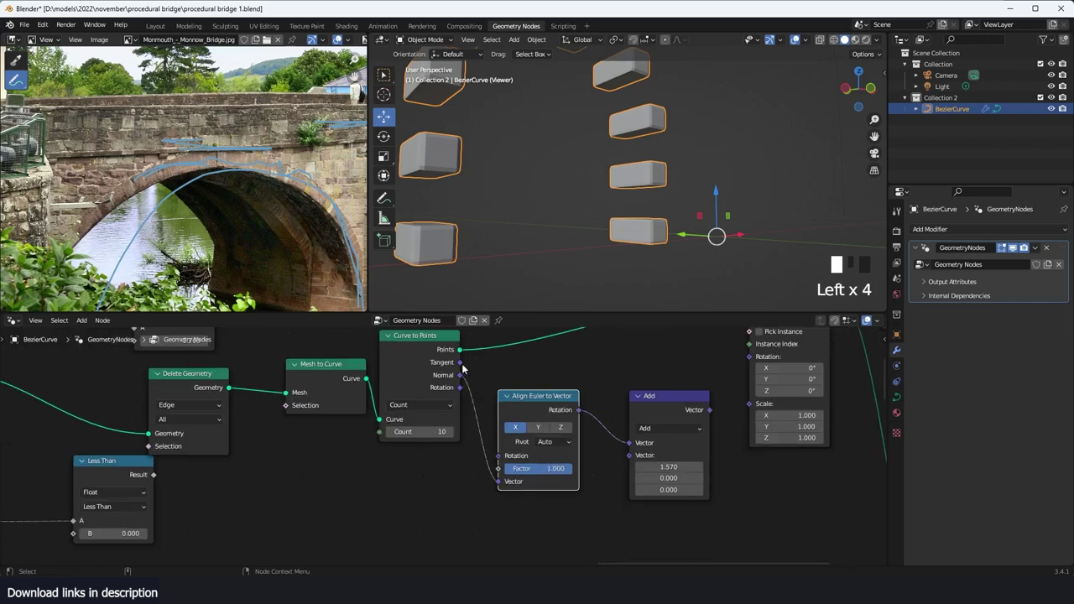
pyautogui.moveTo(462, 364); pyautogui.dragTo(515, 479)
pyautogui.moveTo(460, 389); pyautogui.dragTo(509, 459)
# Step: Connect the copied Add node's Vector output to the Rotation input of Instance on Points and inspect the stones
pyautogui.moveTo(630, 441); pyautogui.dragTo(449, 476, button='middle')
pyautogui.moveTo(529, 447); pyautogui.dragTo(568, 394)
pyautogui.scroll(-2, 560, 182)
pyautogui.moveTo(561, 182); pyautogui.dragTo(557, 260, button='middle')
pyautogui.click(559, 215)
pyautogui.scroll(-4, 550, 225)
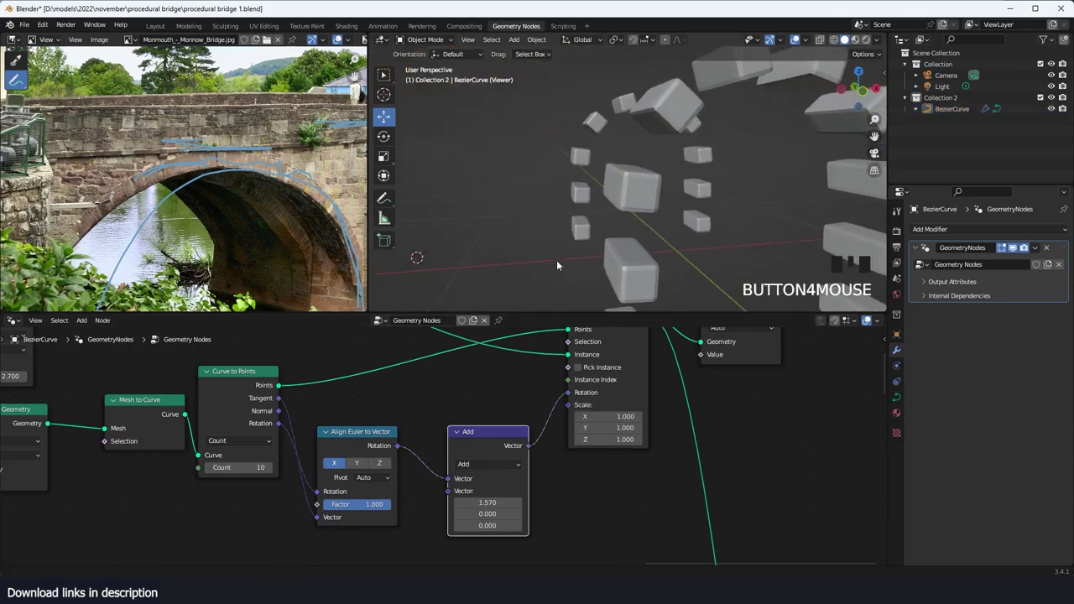
# Step: Set the first component of the copied Add node's vector to 0 and check the stone orientation from another angle
pyautogui.scroll(4, 571, 495)
pyautogui.moveTo(571, 495); pyautogui.dragTo(547, 420, button='middle')
pyautogui.scroll(-2, 507, 438)
pyautogui.click(472, 449)
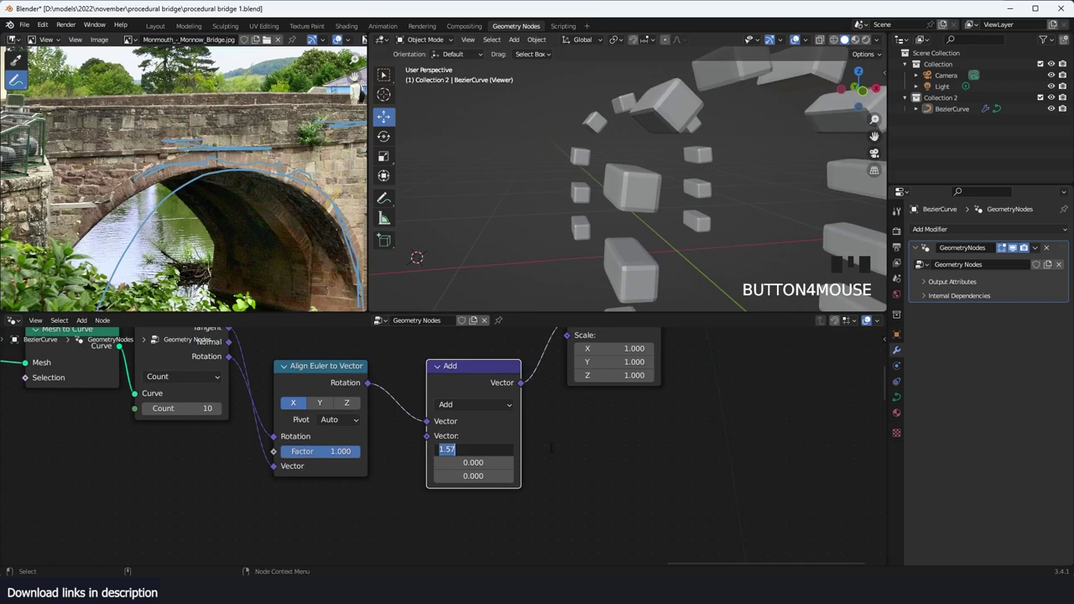
pyautogui.click(551, 449)
pyautogui.scroll(-2, 624, 110)
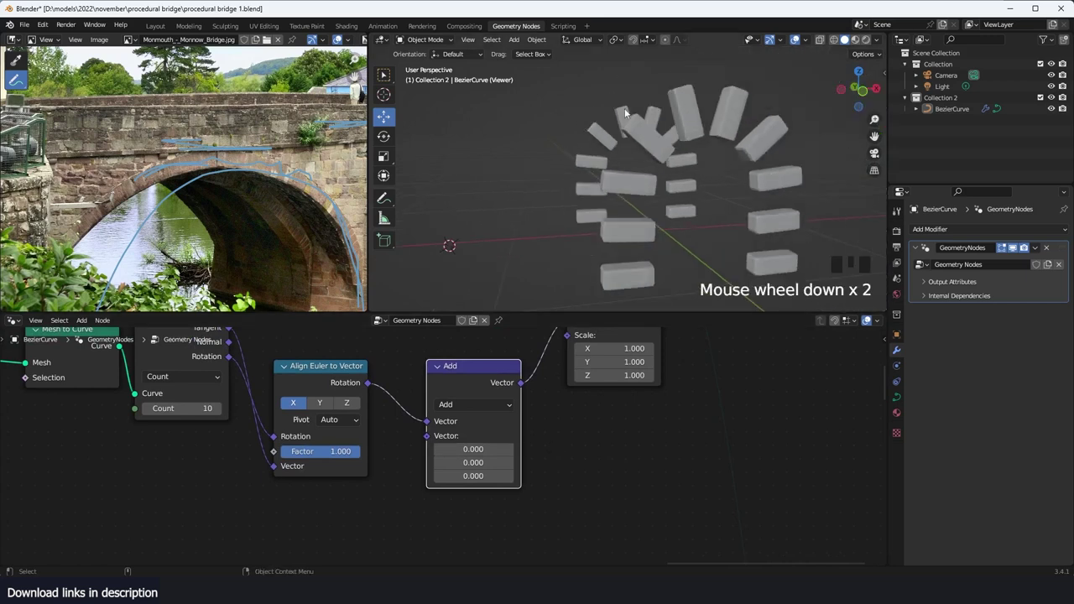
pyautogui.moveTo(625, 110); pyautogui.dragTo(615, 143, button='middle')
pyautogui.press('`')
# Step: Set the stone Cube's size to 0.25 m in X and 0.1 m in Y
pyautogui.scroll(-5, 342, 476)
pyautogui.moveTo(381, 467); pyautogui.dragTo(550, 489, button='middle')
pyautogui.moveTo(268, 381); pyautogui.dragTo(504, 496, button='middle')
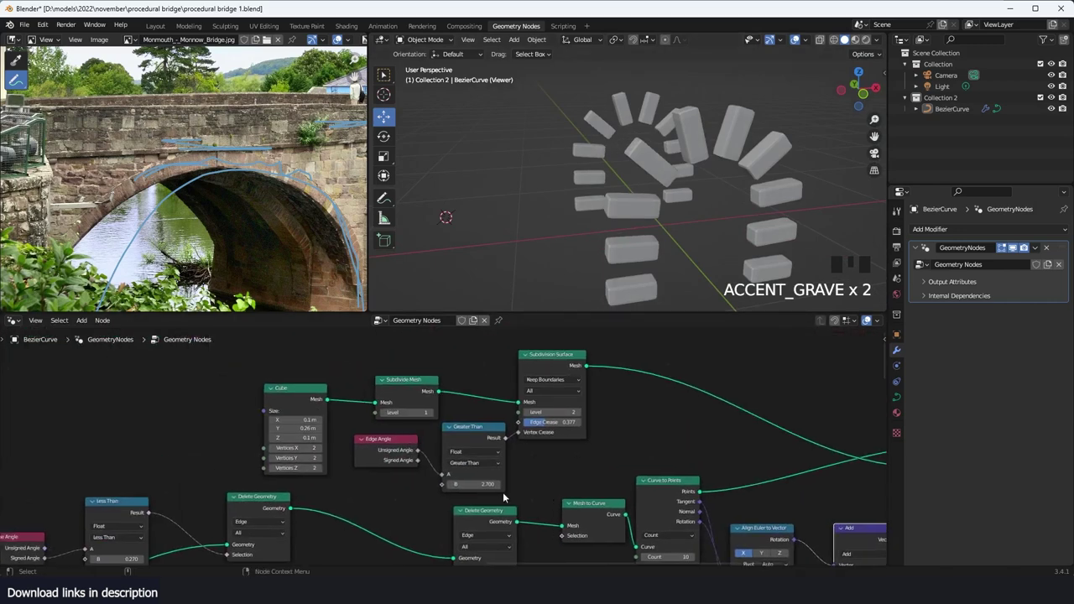
pyautogui.scroll(5, 503, 496)
pyautogui.moveTo(235, 394); pyautogui.dragTo(435, 440, button='middle')
pyautogui.scroll(4, 434, 439)
pyautogui.moveTo(434, 437); pyautogui.dragTo(384, 447)
pyautogui.moveTo(569, 216); pyautogui.dragTo(666, 215, button='middle')
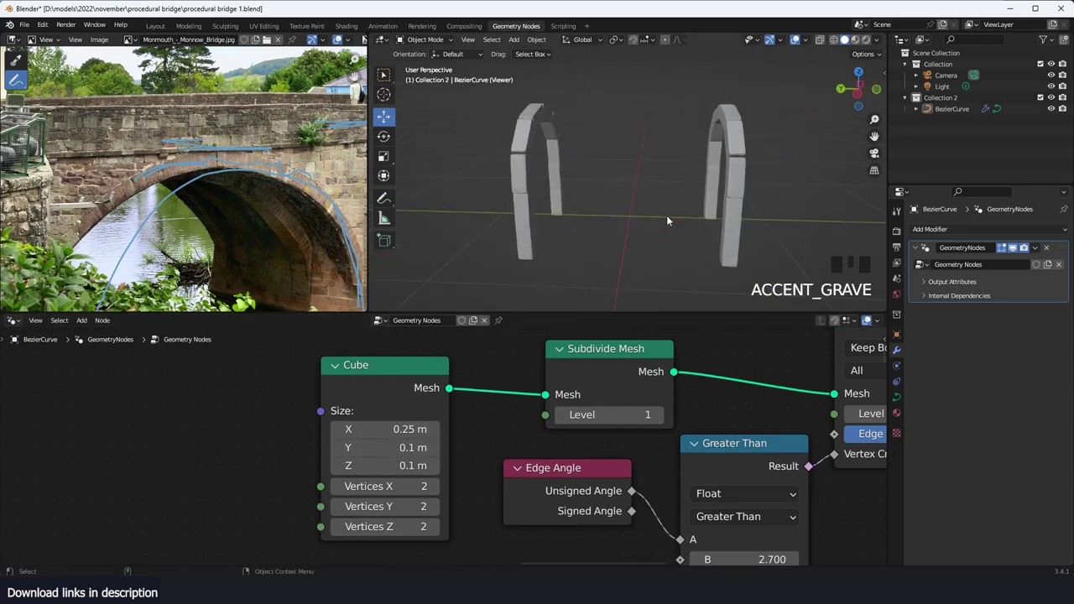
# Step: Set the stone Cube's Z size to 0.14 m and inspect both arches
pyautogui.scroll(1, 666, 214)
pyautogui.keyDown('shift'); pyautogui.moveTo(416, 460); pyautogui.dragTo(423, 460); pyautogui.keyUp('shift')
pyautogui.moveTo(667, 164); pyautogui.dragTo(574, 169, button='middle')
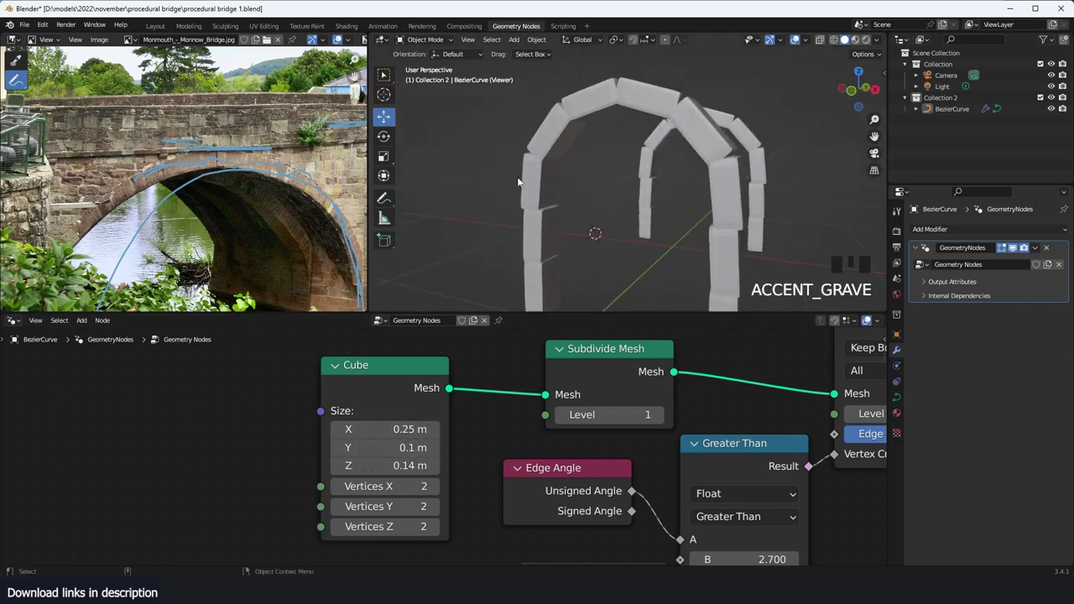
pyautogui.press('`')
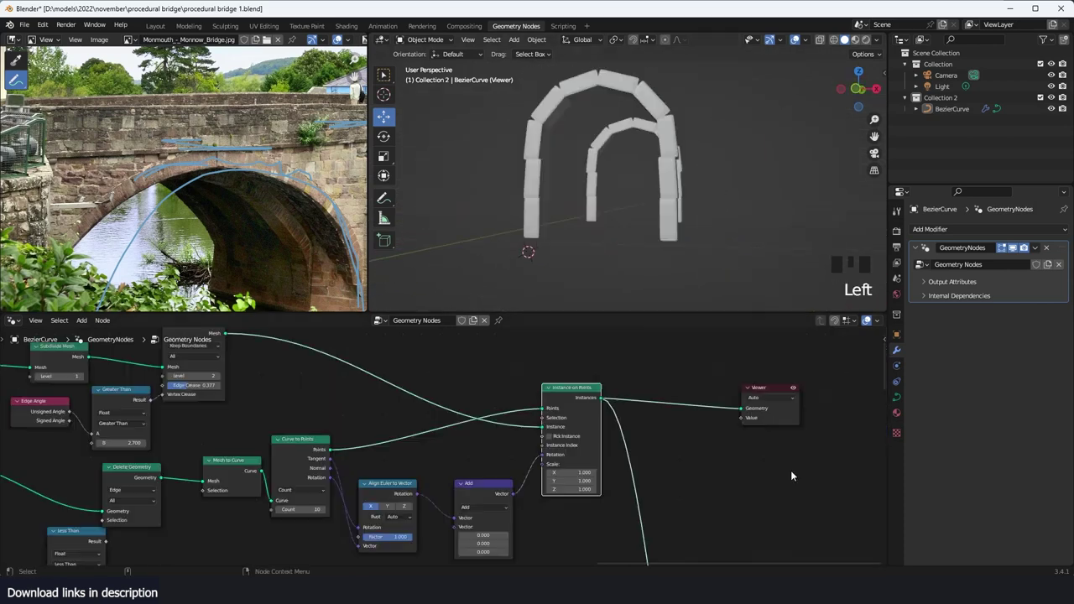
# Step: Move the Mesh Boolean and Group Output nodes closer to the stone instancing chain
pyautogui.scroll(-6, 734, 401)
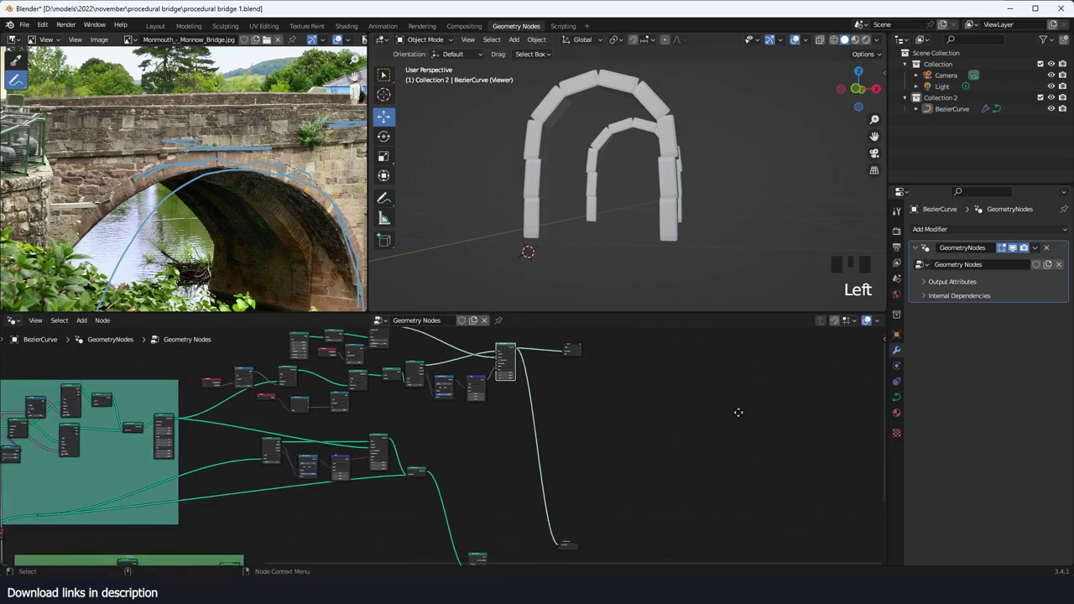
pyautogui.moveTo(499, 518); pyautogui.dragTo(616, 417)
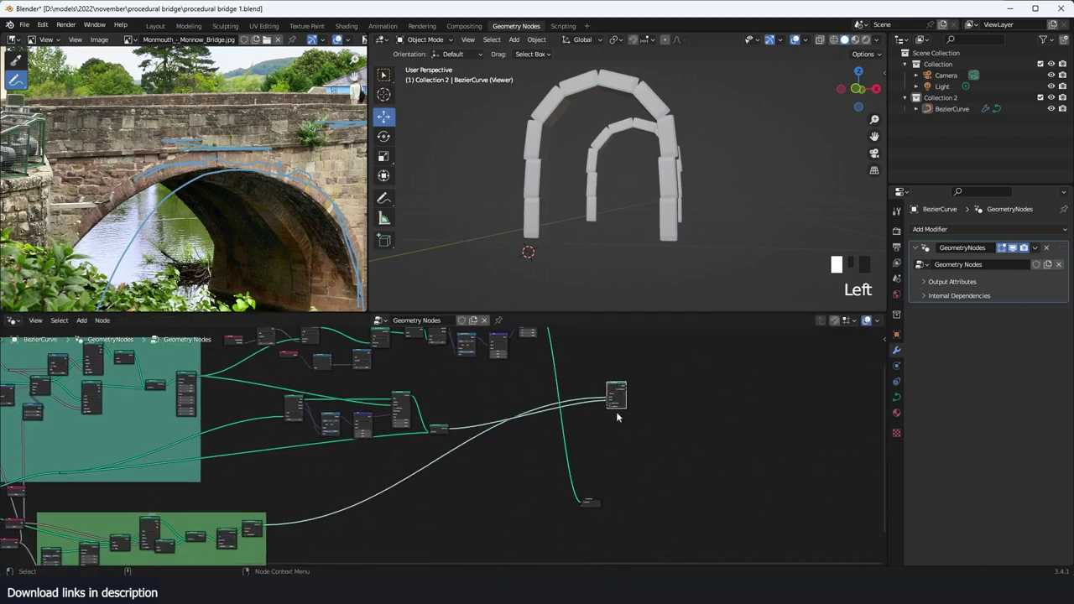
pyautogui.moveTo(594, 507); pyautogui.dragTo(730, 359)
# Step: Add a Join Geometry node on the link between Instance on Points and Group Output
pyautogui.moveTo(584, 411); pyautogui.dragTo(495, 476, button='middle')
pyautogui.scroll(3, 564, 475)
pyautogui.hotkey('shift', 'a')
pyautogui.click(554, 314)
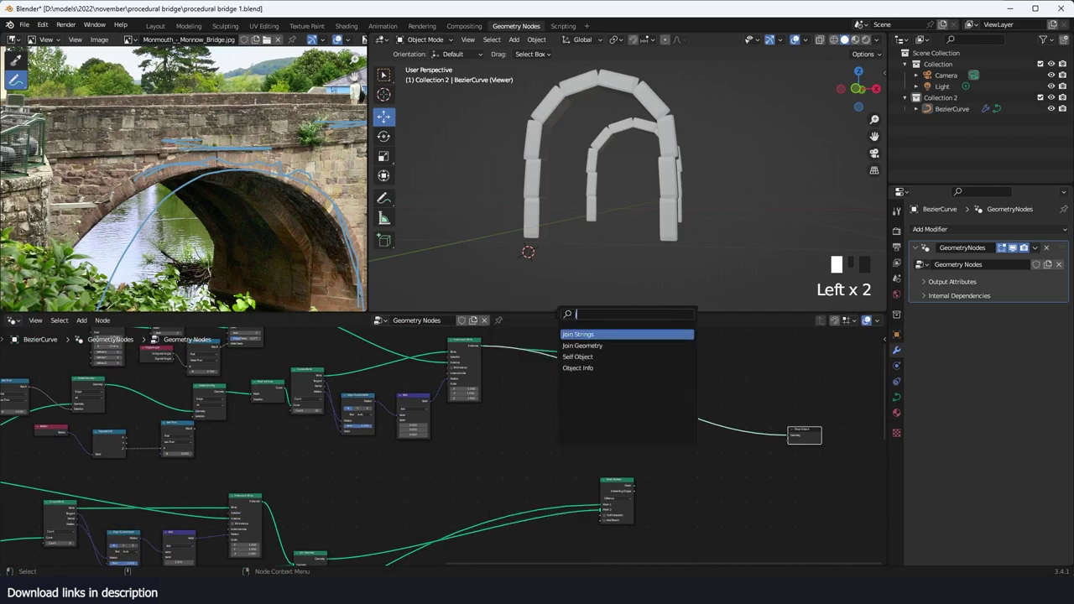
pyautogui.click(591, 346)
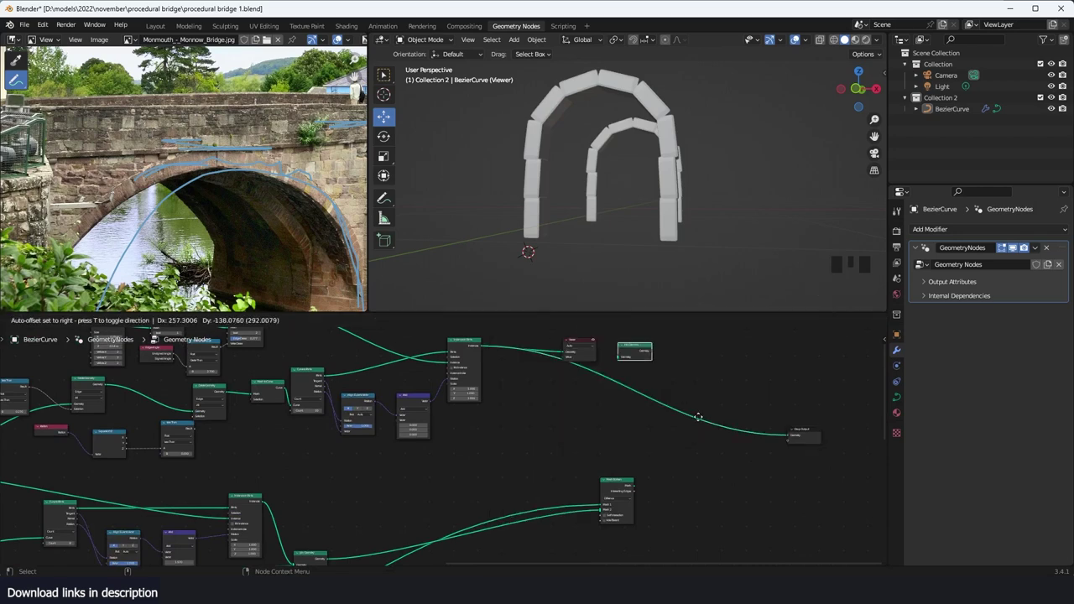
pyautogui.click(718, 456)
# Step: Save the file and connect the Mesh Boolean's Mesh output to the Join Geometry node
pyautogui.scroll(6, 662, 456)
pyautogui.hotkey('ctrl', 's')
pyautogui.click(636, 476)
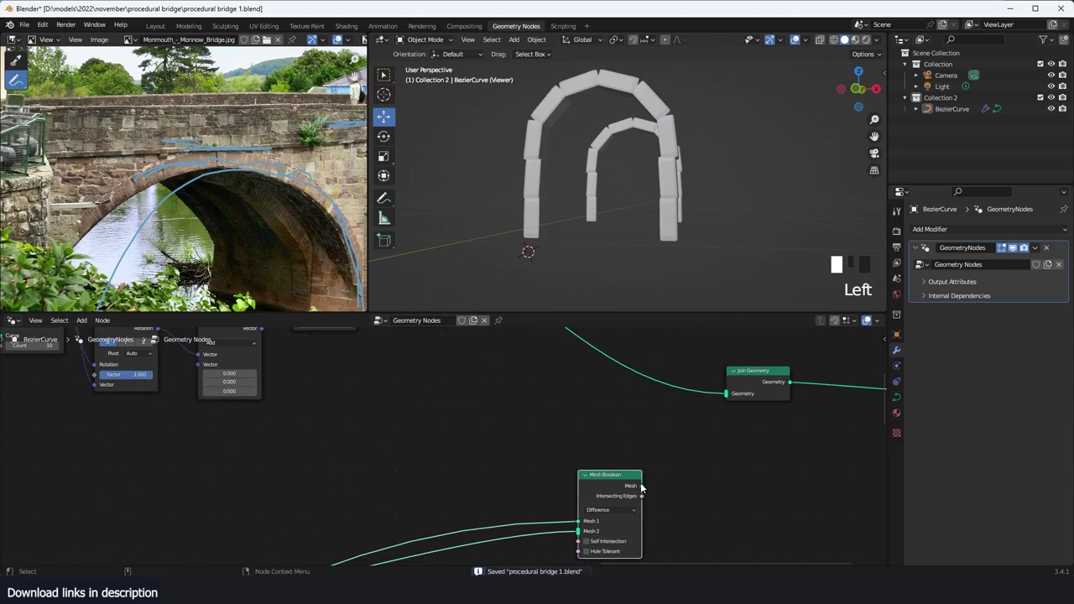
pyautogui.scroll(-3, 671, 395)
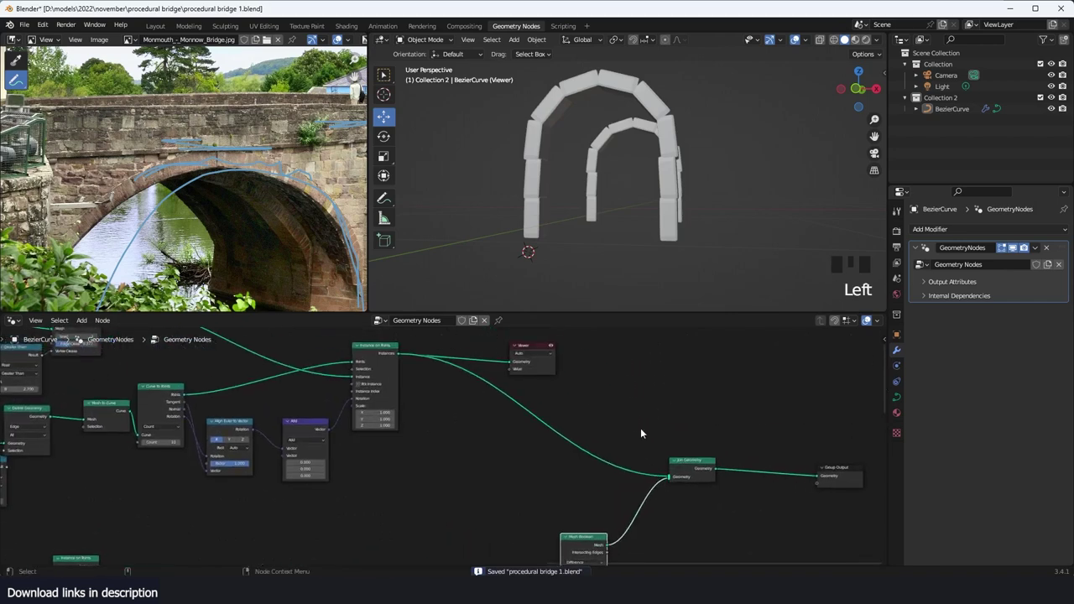
# Step: Reposition the stone Instance on Points node, delete the Viewer node, and view the joined bridge and stone arches
pyautogui.moveTo(352, 349); pyautogui.dragTo(388, 374)
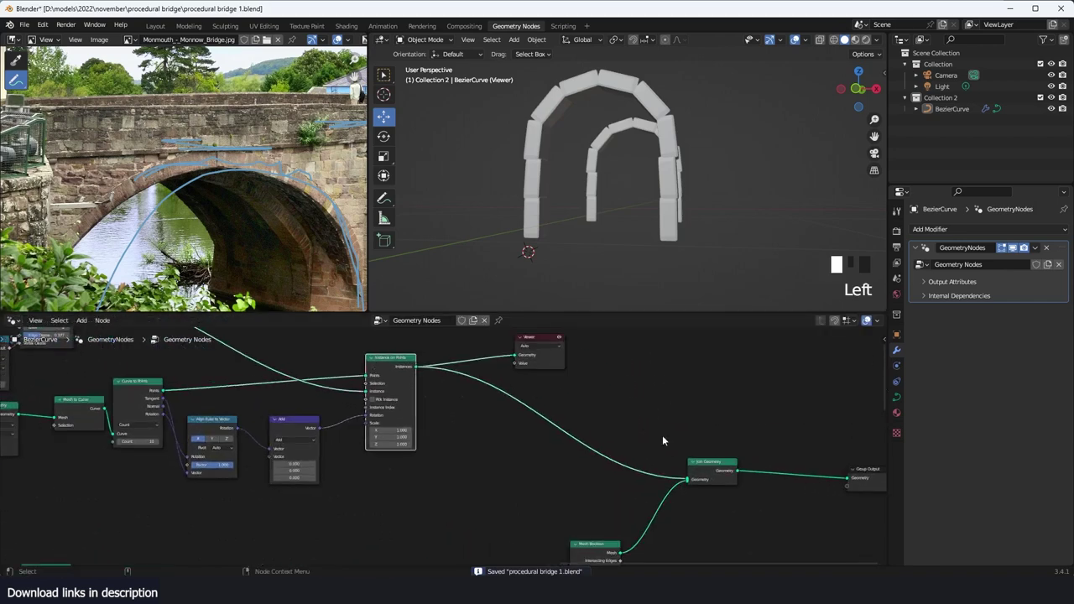
pyautogui.press('x')
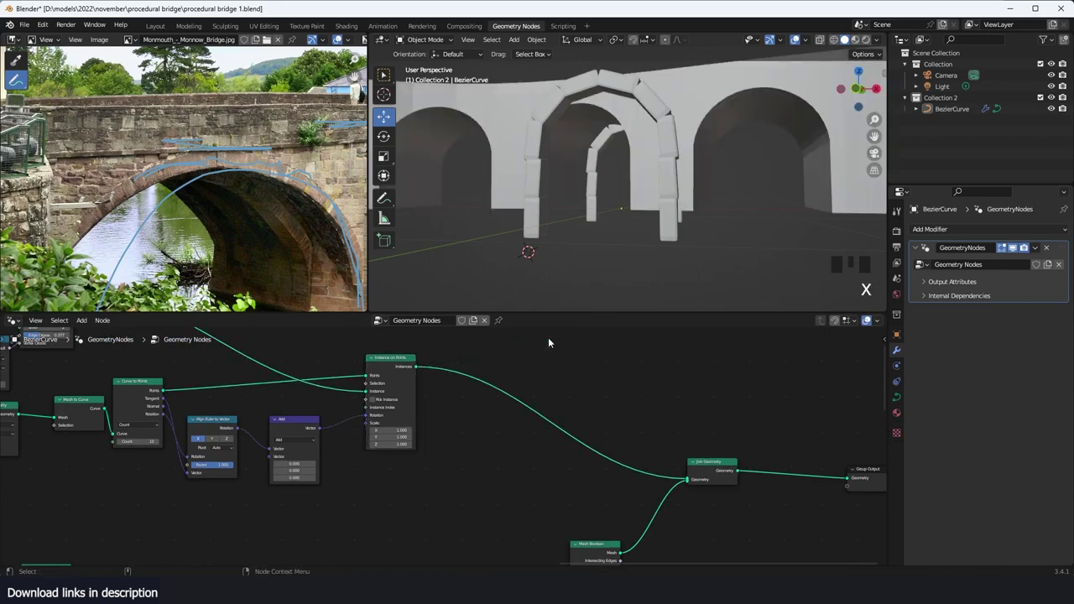
pyautogui.press('`')
pyautogui.press('`')
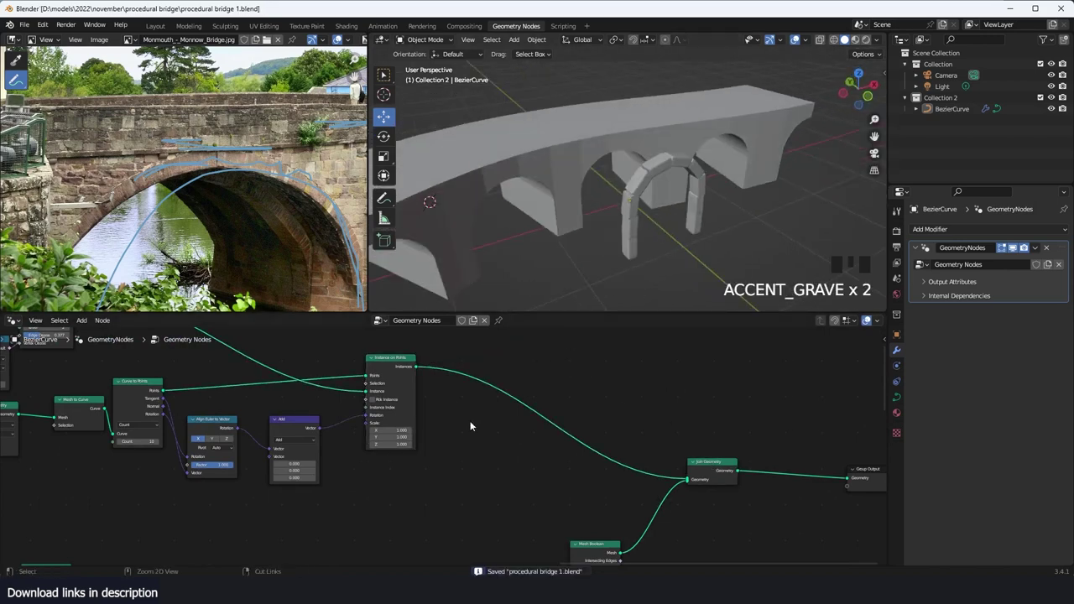
# Step: Compare the arch-shaped boolean object from the framed Transform node with the stone arches from Instance on Points by previewing each output alternately
pyautogui.scroll(-5, 470, 426)
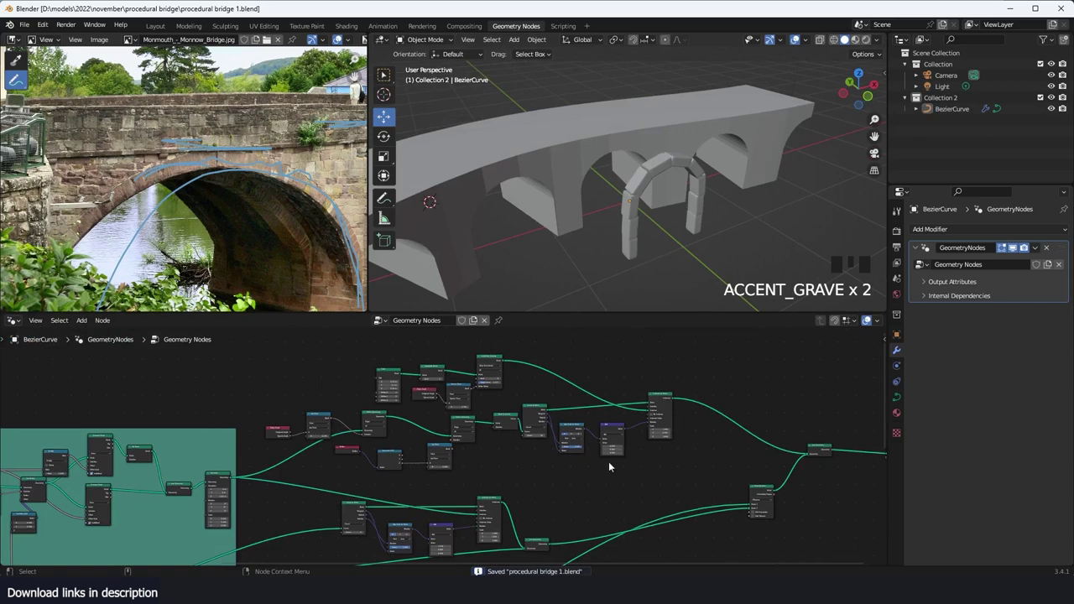
pyautogui.scroll(4, 625, 463)
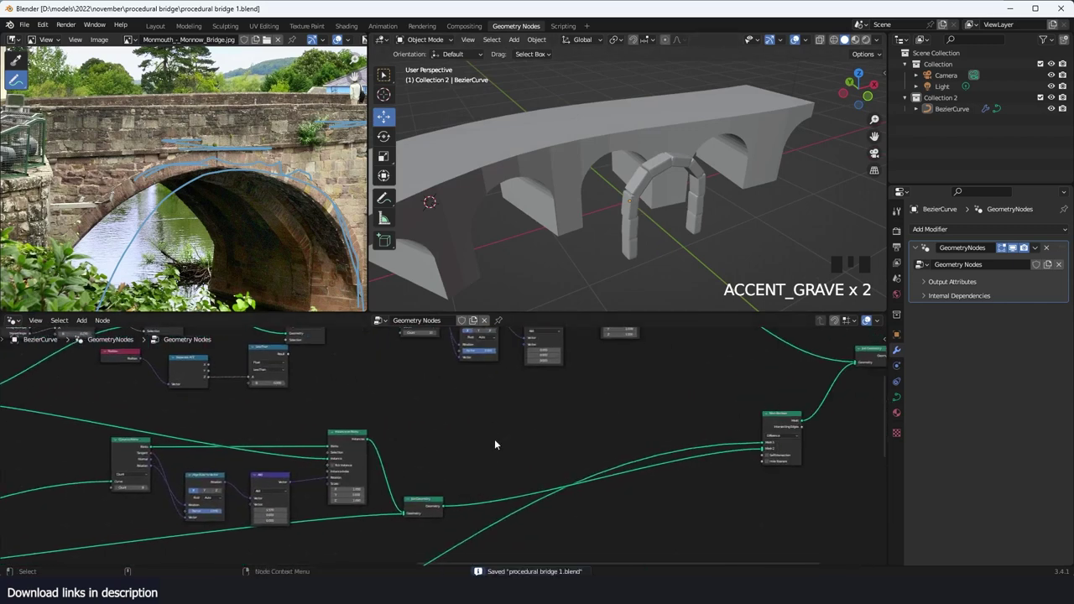
pyautogui.moveTo(495, 442); pyautogui.dragTo(608, 424, button='middle')
pyautogui.moveTo(508, 410); pyautogui.dragTo(616, 480, button='middle')
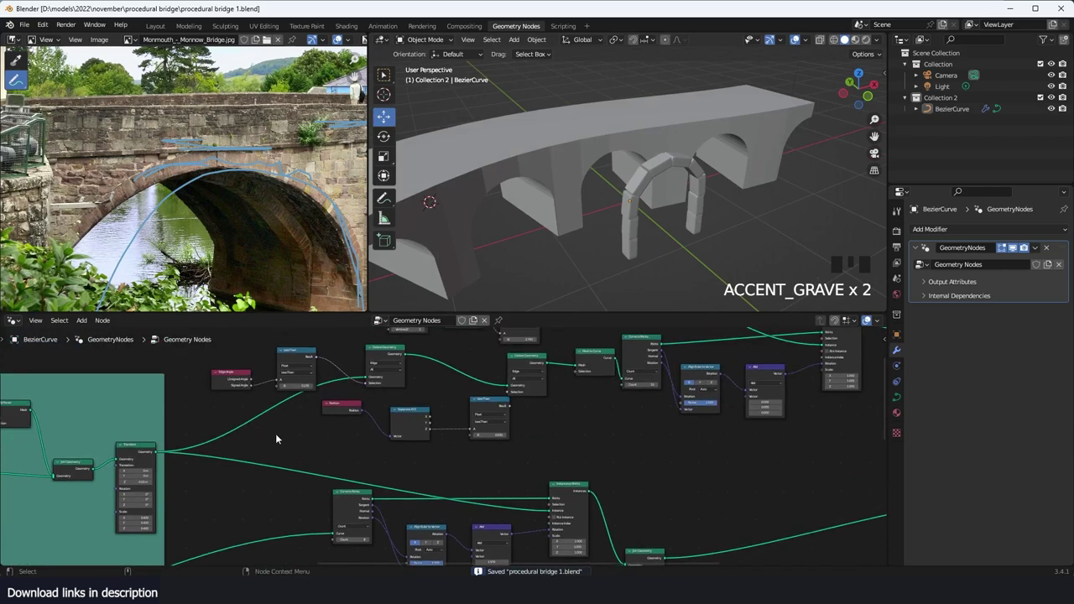
pyautogui.keyDown('alt'); pyautogui.keyDown('shift'); pyautogui.click(140, 452); pyautogui.keyUp('shift'); pyautogui.keyUp('alt')
pyautogui.scroll(-1, 485, 444)
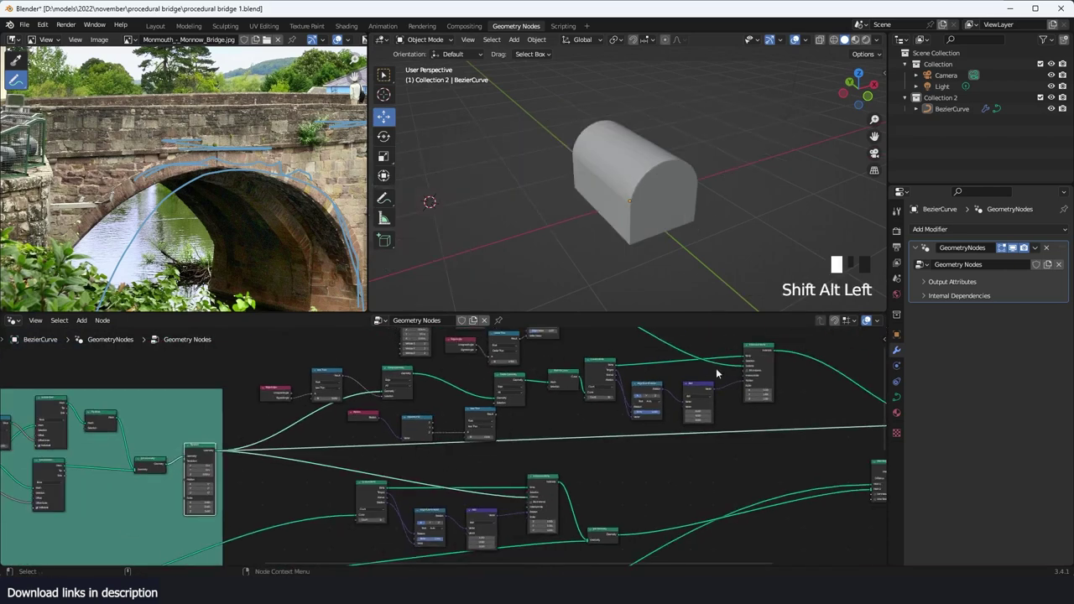
pyautogui.keyDown('alt'); pyautogui.keyDown('shift'); pyautogui.click(759, 352); pyautogui.keyUp('shift'); pyautogui.keyUp('alt')
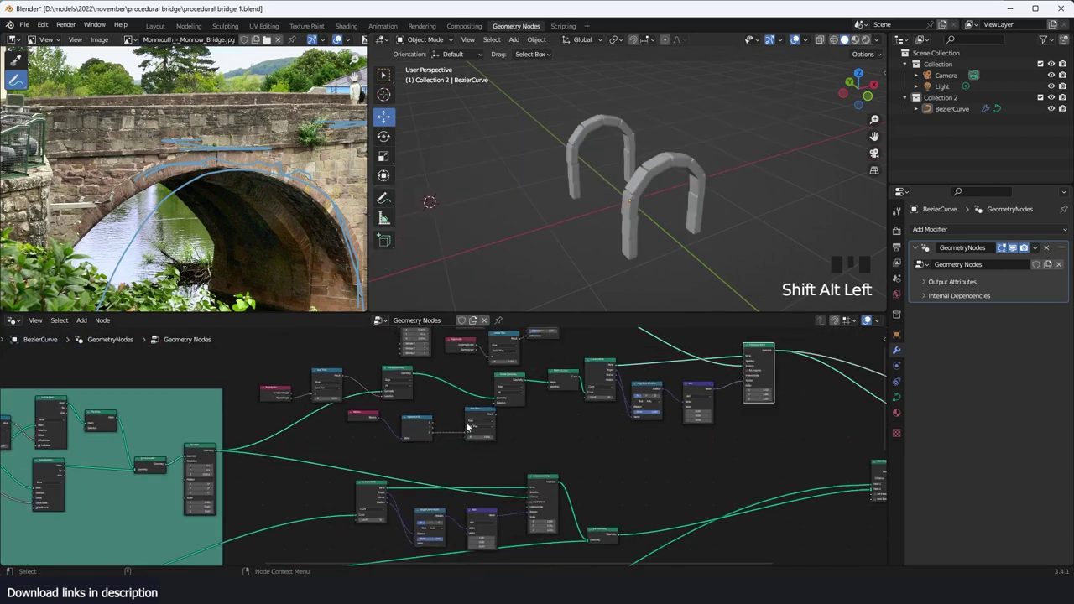
pyautogui.keyDown('alt'); pyautogui.keyDown('shift'); pyautogui.click(199, 453); pyautogui.keyUp('shift'); pyautogui.keyUp('alt')
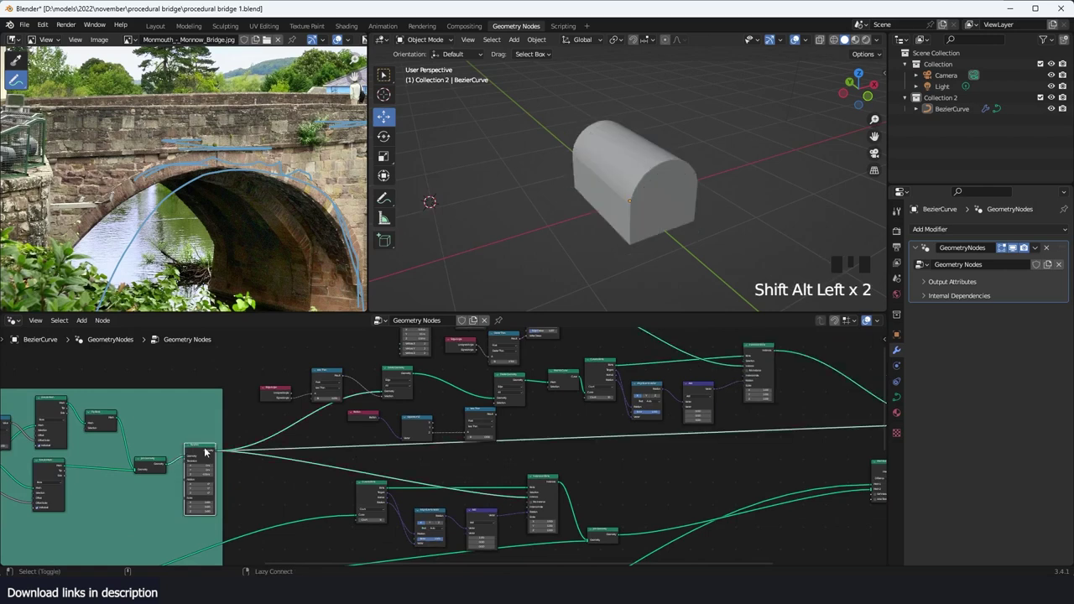
pyautogui.keyDown('alt'); pyautogui.keyDown('shift'); pyautogui.click(756, 351); pyautogui.keyUp('shift'); pyautogui.keyUp('alt')
# Step: Line up the Join Geometry, Curve to Points and Instance on Points nodes of the lower instancing chain
pyautogui.moveTo(634, 487); pyautogui.dragTo(624, 413, button='middle')
pyautogui.moveTo(592, 460); pyautogui.dragTo(665, 433)
pyautogui.moveTo(367, 423); pyautogui.dragTo(355, 438)
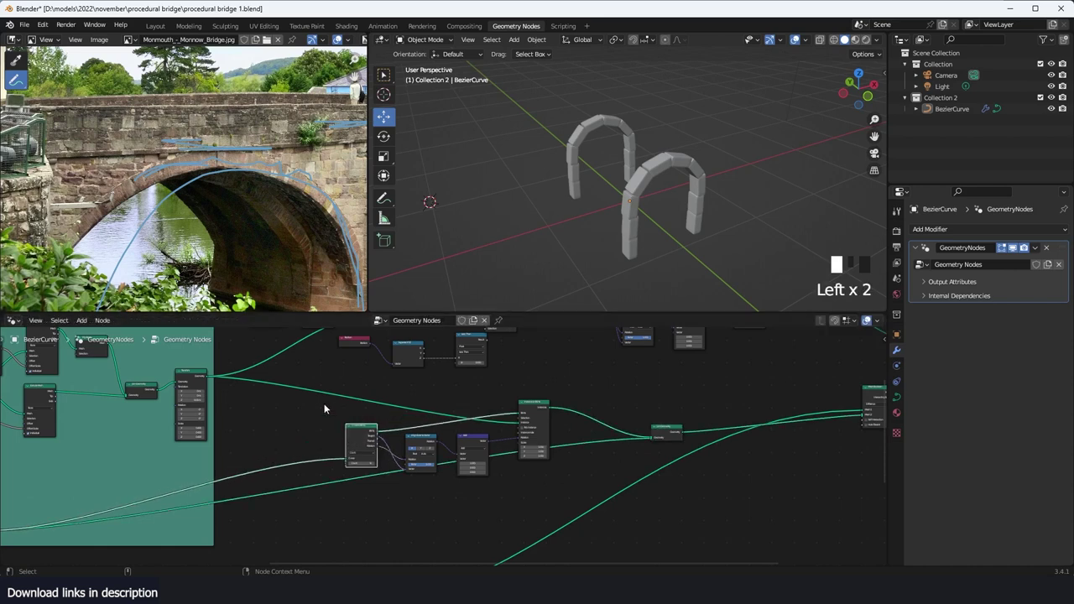
pyautogui.moveTo(529, 411); pyautogui.dragTo(525, 432)
# Step: Wrap the lower instancing chain's nodes in a frame labelled "bolean object instancer"
pyautogui.moveTo(326, 403); pyautogui.dragTo(723, 505)
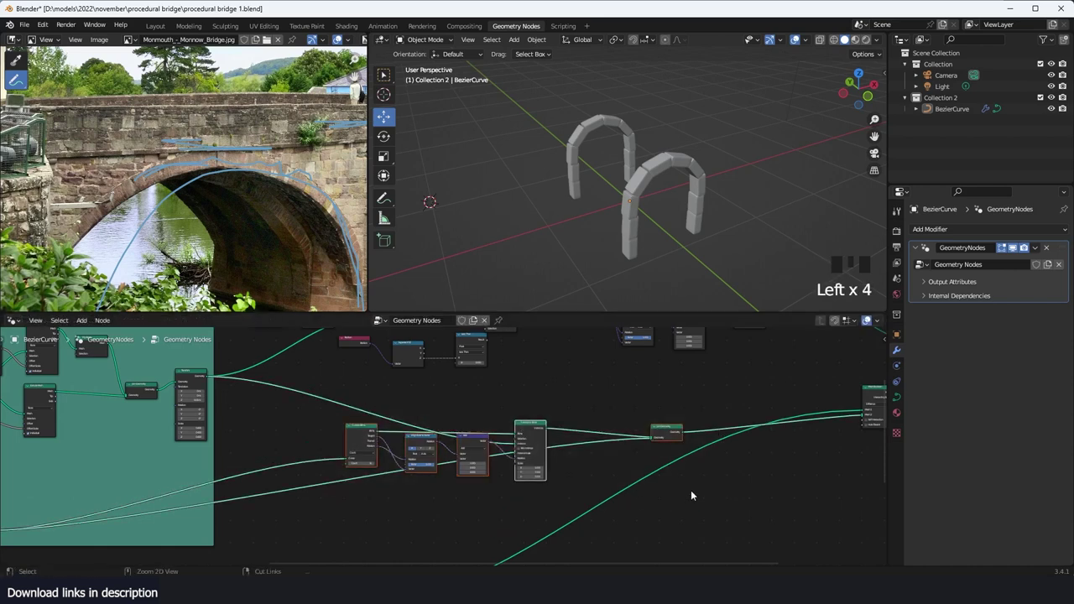
pyautogui.hotkey('ctrl', 'j')
pyautogui.click(579, 426)
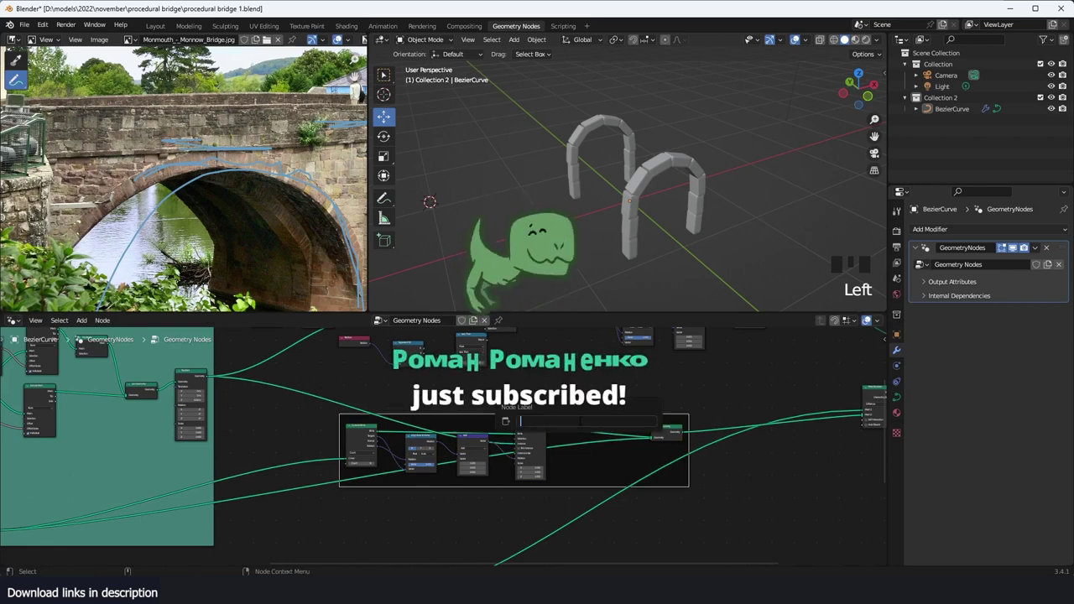
pyautogui.write('b')
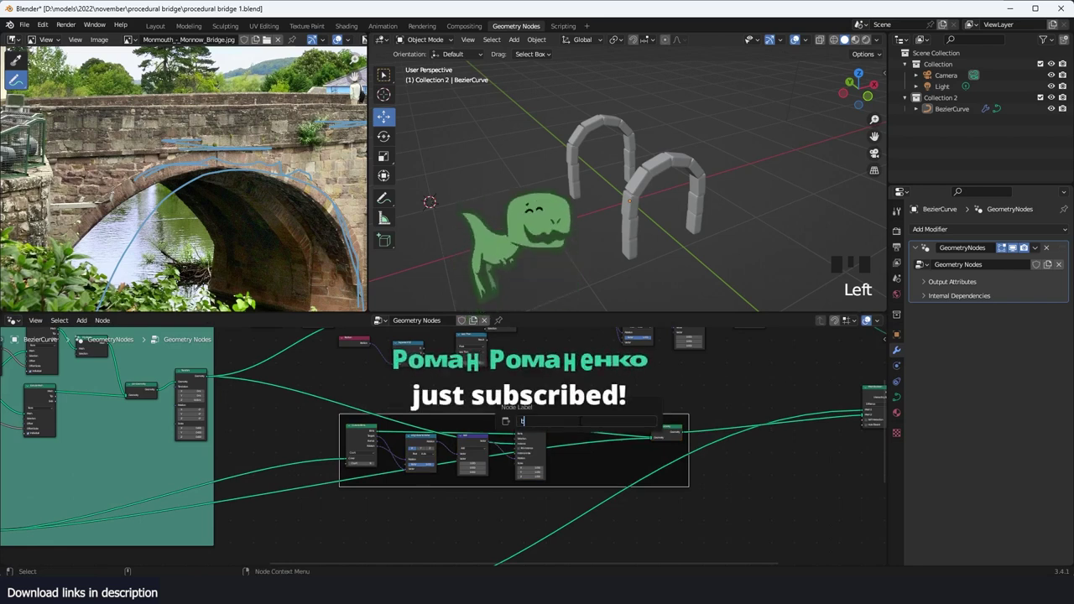
pyautogui.write('oolbolean ')
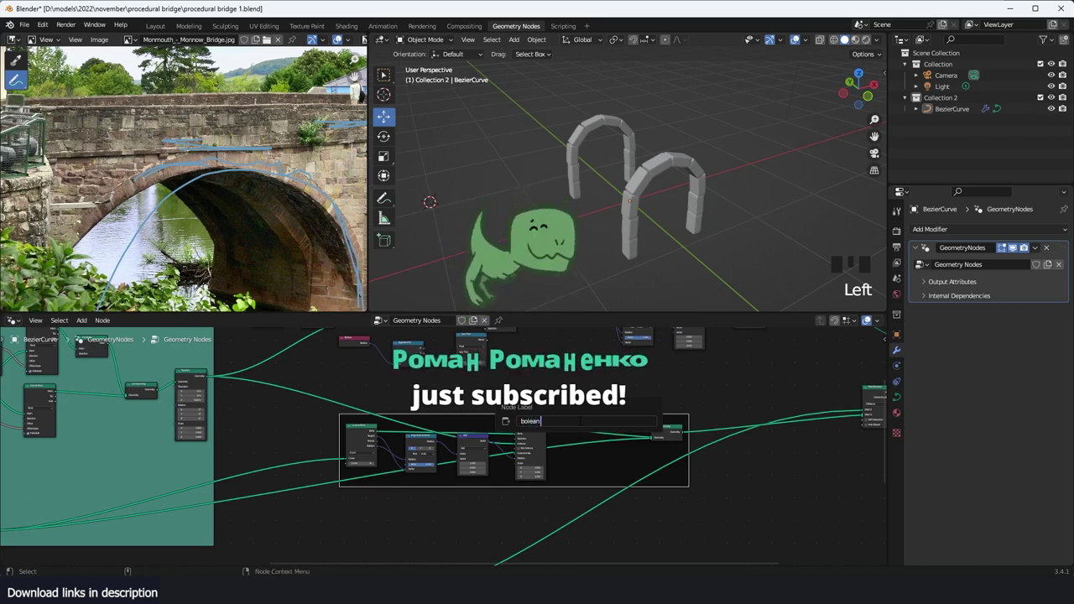
pyautogui.write(' object instancer')
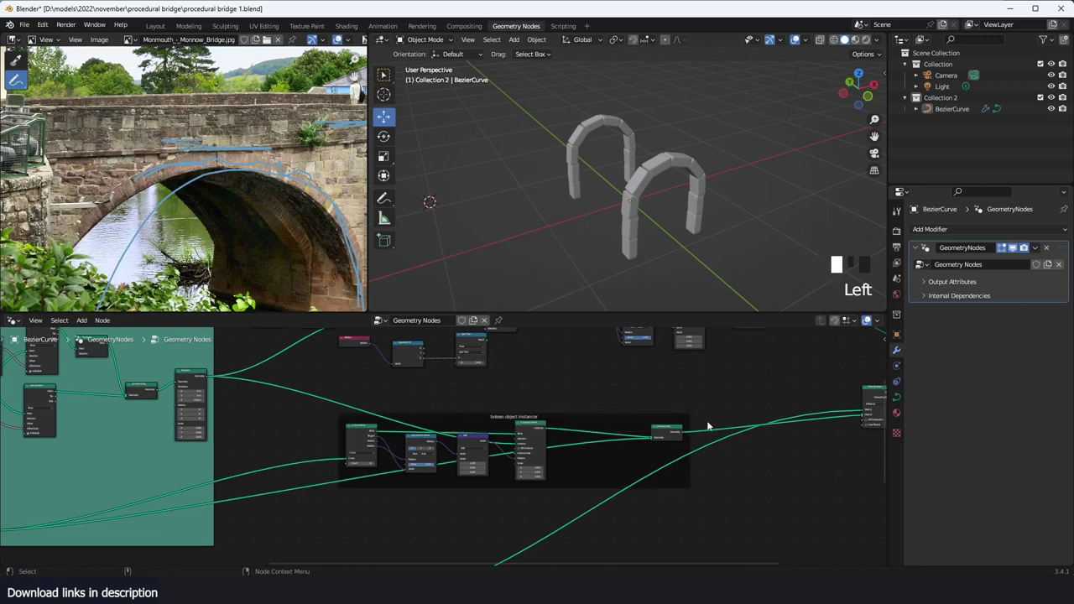
# Step: Give the new frame a reddish-brown colour, save the file, and duplicate the frame with its nodes
pyautogui.write('n')
pyautogui.moveTo(675, 412); pyautogui.dragTo(209, 525)
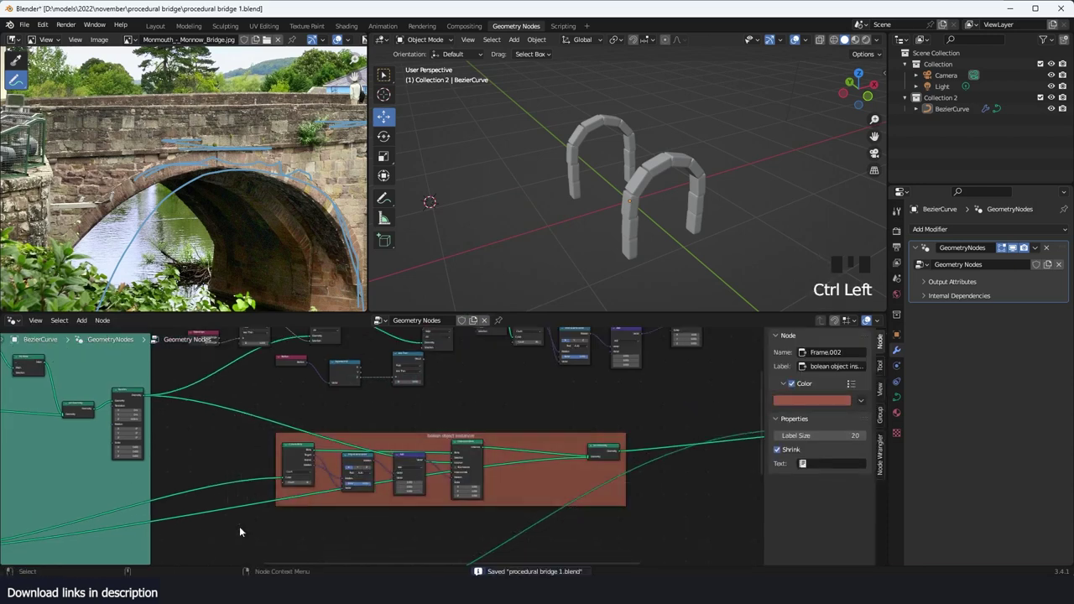
pyautogui.scroll(-2, 239, 526)
pyautogui.hotkey('shift', 'd')
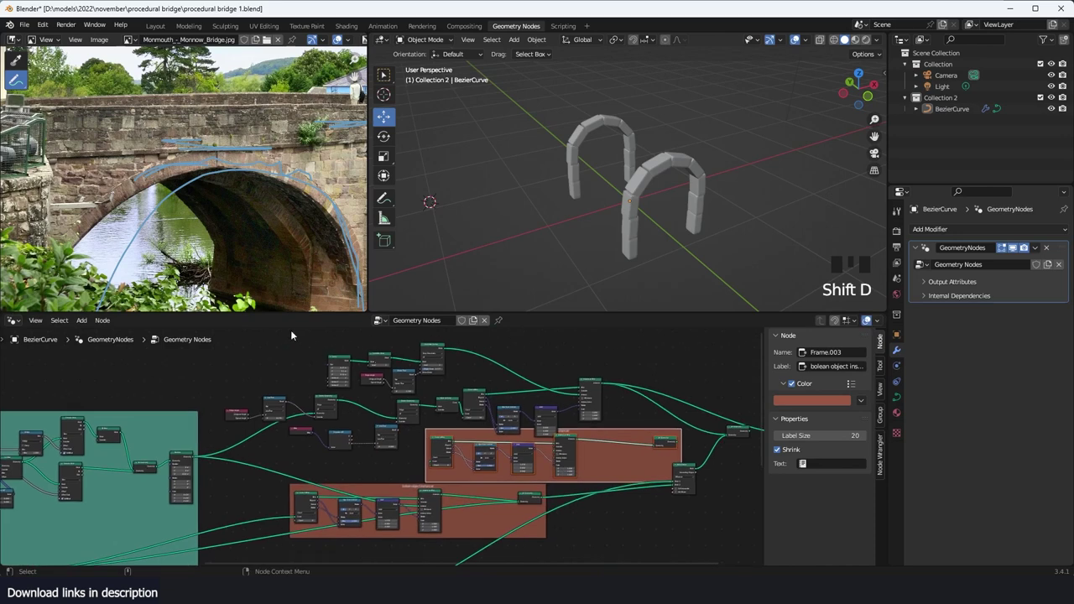
# Step: Wrap the upper group of arch stone nodes in a crimson frame, label it "arch brick" and save the file
pyautogui.moveTo(251, 344); pyautogui.dragTo(665, 431)
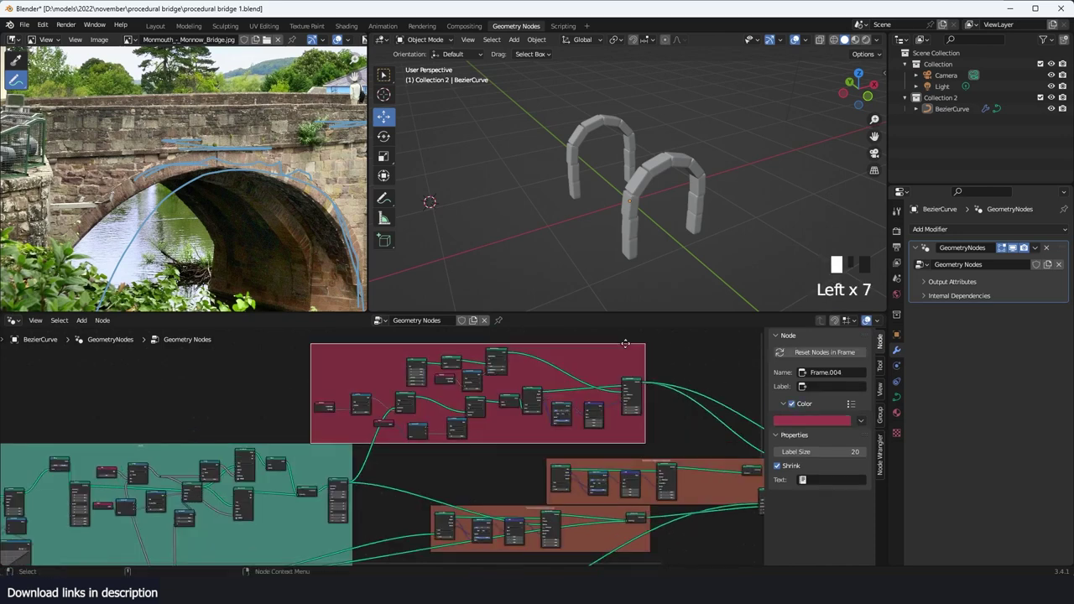
pyautogui.click(614, 354)
pyautogui.click(616, 346)
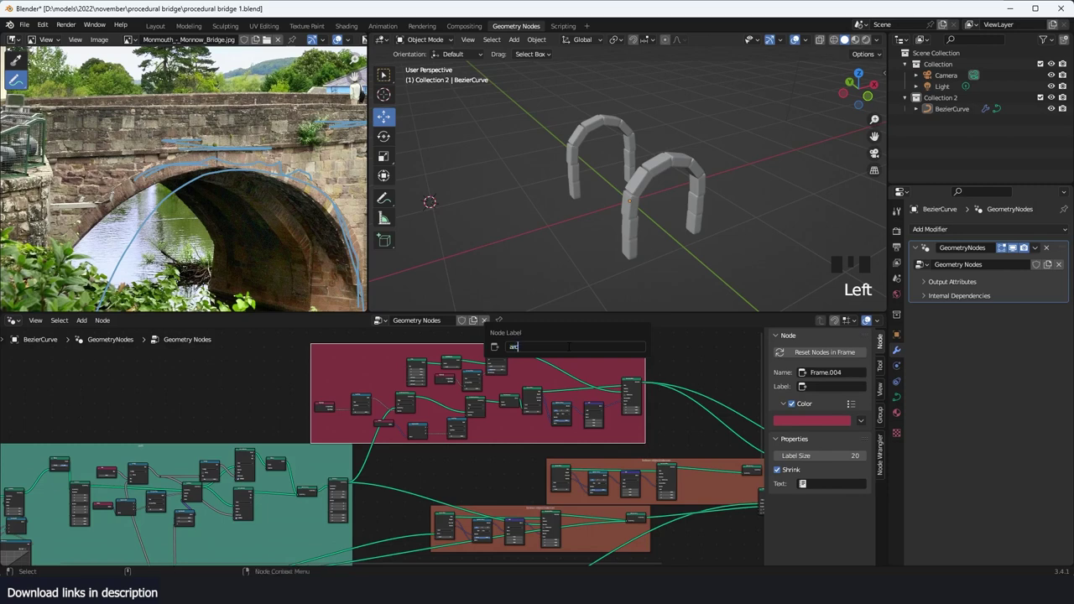
pyautogui.click(569, 346)
pyautogui.write('arch bric')
pyautogui.write('k')
pyautogui.press('Return')
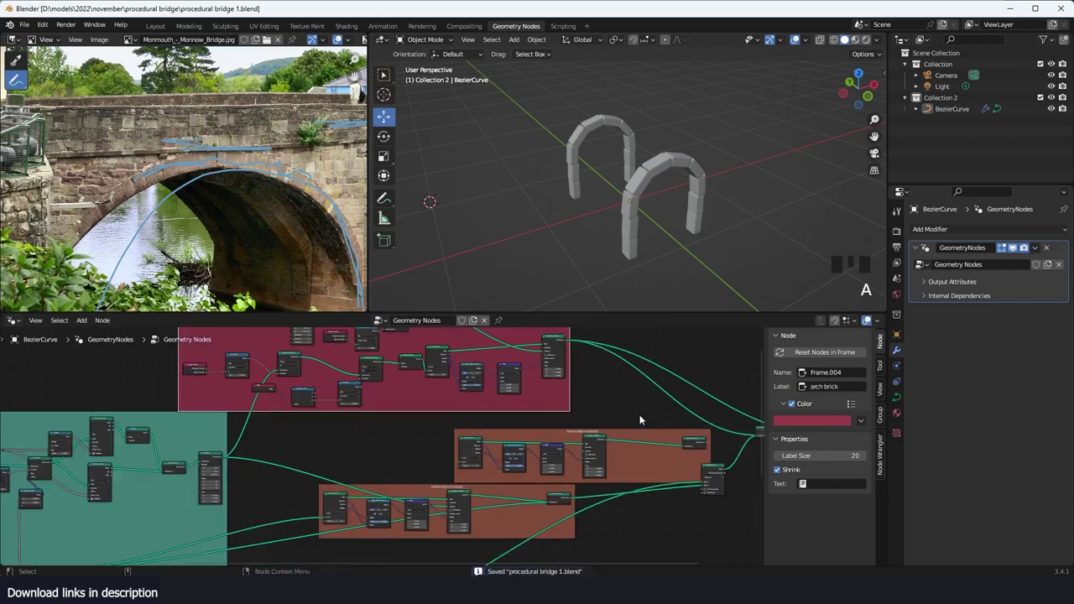
# Step: Place the duplicated instancer frame just below the arch brick frame, relabel it "arch brick instancer" and save the file
pyautogui.moveTo(615, 411); pyautogui.dragTo(525, 409, button='middle')
pyautogui.scroll(1, 573, 411)
pyautogui.scroll(1, 588, 403)
pyautogui.click(590, 435)
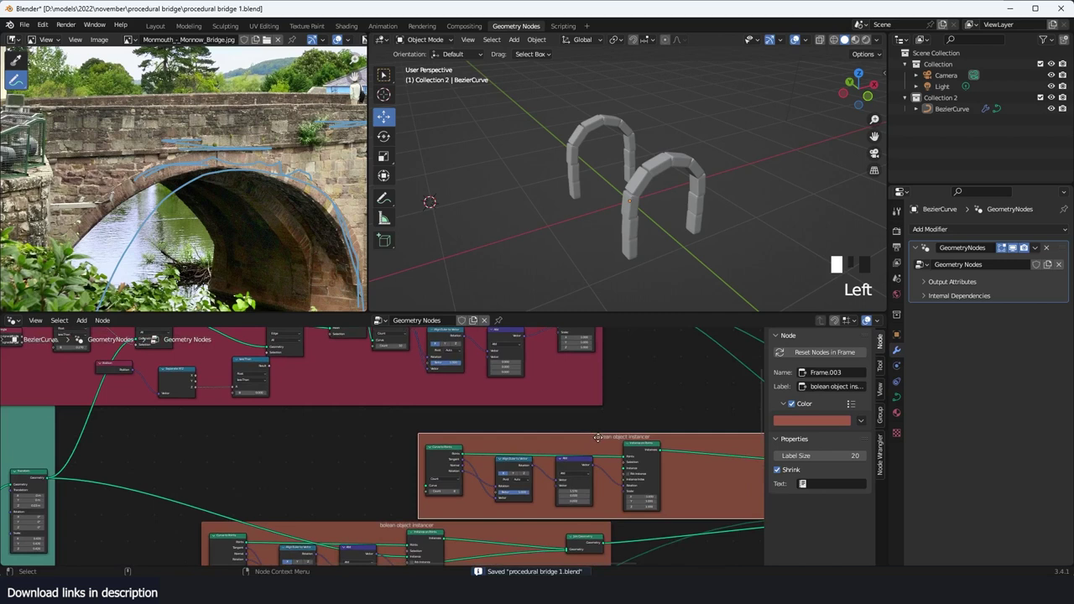
pyautogui.moveTo(597, 437); pyautogui.dragTo(483, 412)
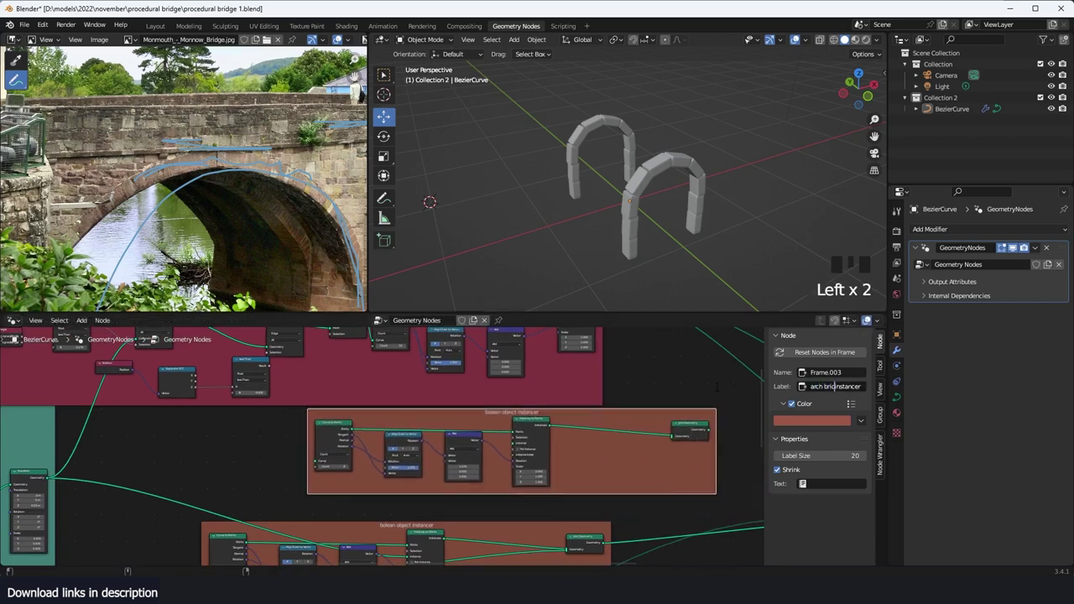
pyautogui.hotkey('ctrl', 's')
# Step: Shift Instance on Points closer to Join Geometry, then branch the incoming curve link through a reroute into the arch brick instancer's Curve to Points
pyautogui.moveTo(621, 406); pyautogui.dragTo(667, 449, button='middle')
pyautogui.scroll(1, 664, 448)
pyautogui.moveTo(734, 483); pyautogui.dragTo(655, 427, button='middle')
pyautogui.scroll(1, 654, 458)
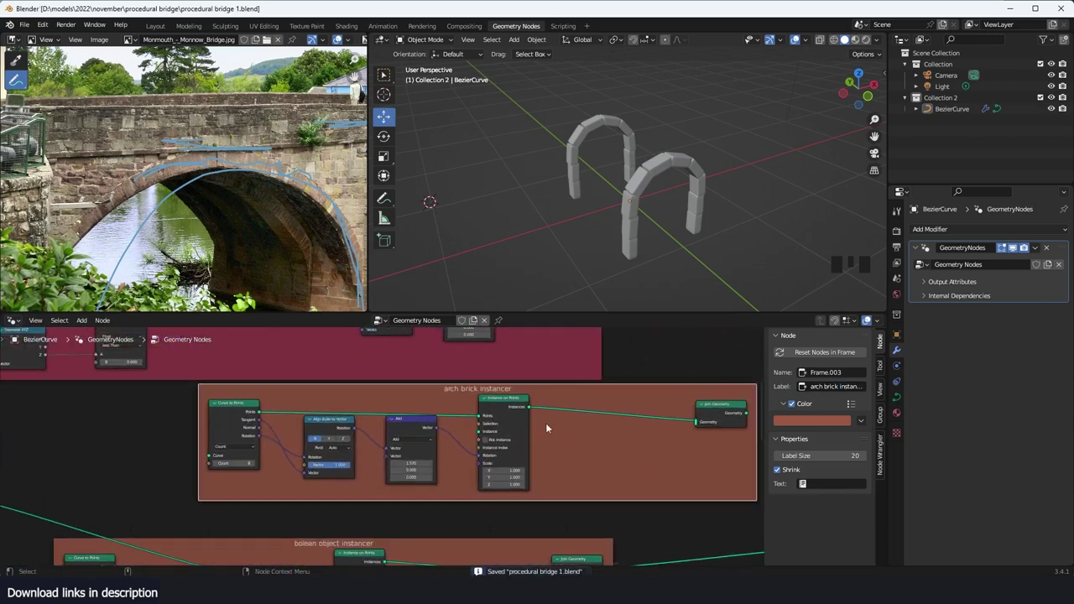
pyautogui.moveTo(502, 403); pyautogui.dragTo(619, 403)
pyautogui.scroll(-4, 267, 438)
pyautogui.moveTo(256, 443); pyautogui.dragTo(523, 385, button='middle')
pyautogui.keyDown('shift'); pyautogui.moveTo(310, 486); pyautogui.dragTo(308, 518, button='right'); pyautogui.keyUp('shift')
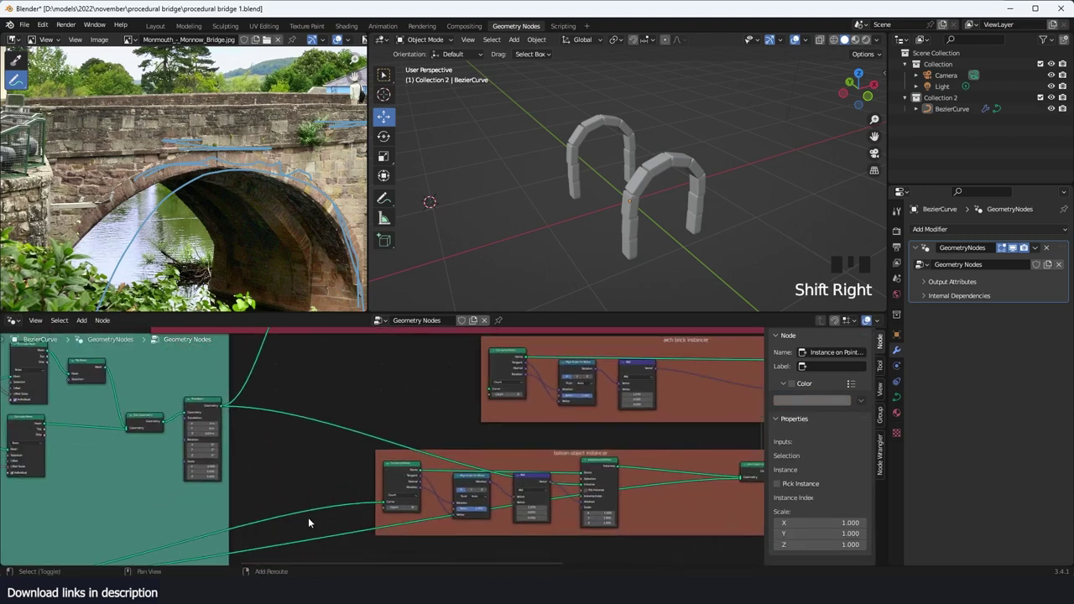
pyautogui.keyDown('shift'); pyautogui.moveTo(357, 474); pyautogui.dragTo(442, 429, button='right'); pyautogui.keyUp('shift')
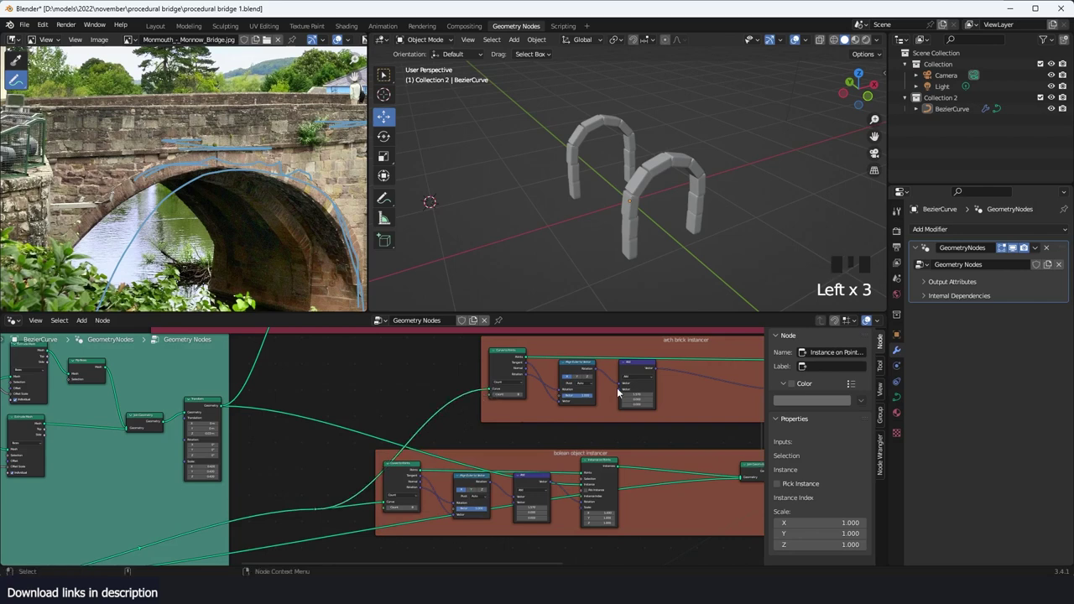
# Step: Preview the output of the arch brick instancer's Join Geometry node
pyautogui.moveTo(617, 389); pyautogui.dragTo(389, 433, button='middle')
pyautogui.keyDown('alt'); pyautogui.keyDown('shift'); pyautogui.click(645, 401); pyautogui.keyUp('shift'); pyautogui.keyUp('alt')
pyautogui.scroll(-4, 648, 420)
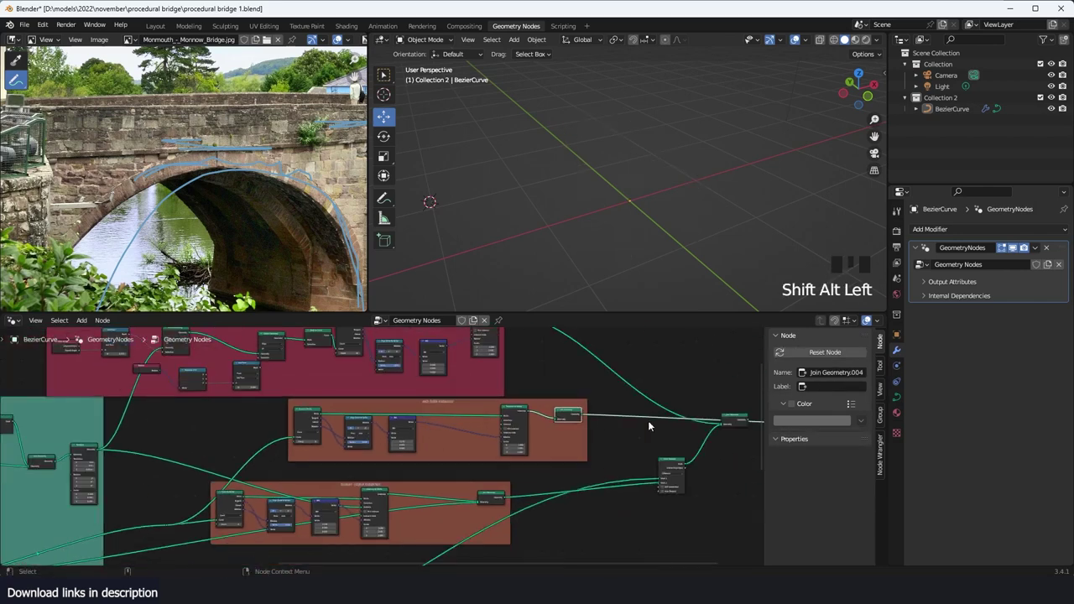
pyautogui.moveTo(648, 420); pyautogui.dragTo(548, 429, button='middle')
pyautogui.scroll(2, 537, 430)
pyautogui.moveTo(443, 438); pyautogui.dragTo(532, 434, button='middle')
pyautogui.scroll(3, 539, 413)
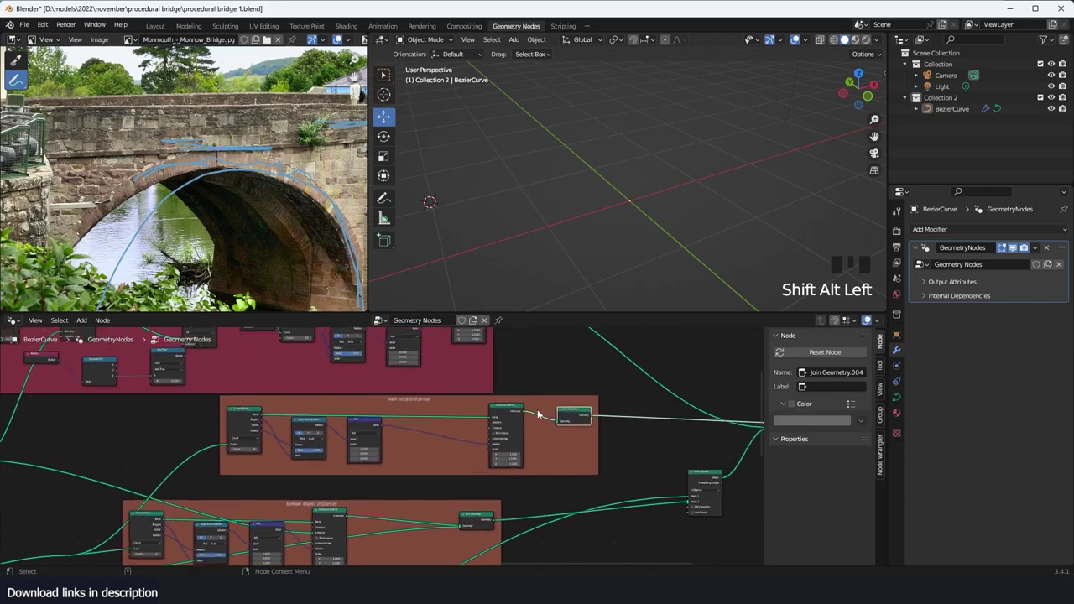
# Step: Connect the arch brick frame's Instance on Points output to the Instance input of the arch brick instancer's Instance on Points node
pyautogui.moveTo(478, 383); pyautogui.dragTo(594, 442, button='middle')
pyautogui.scroll(1, 592, 410)
pyautogui.scroll(-7, 612, 403)
pyautogui.moveTo(631, 397); pyautogui.dragTo(543, 413, button='middle')
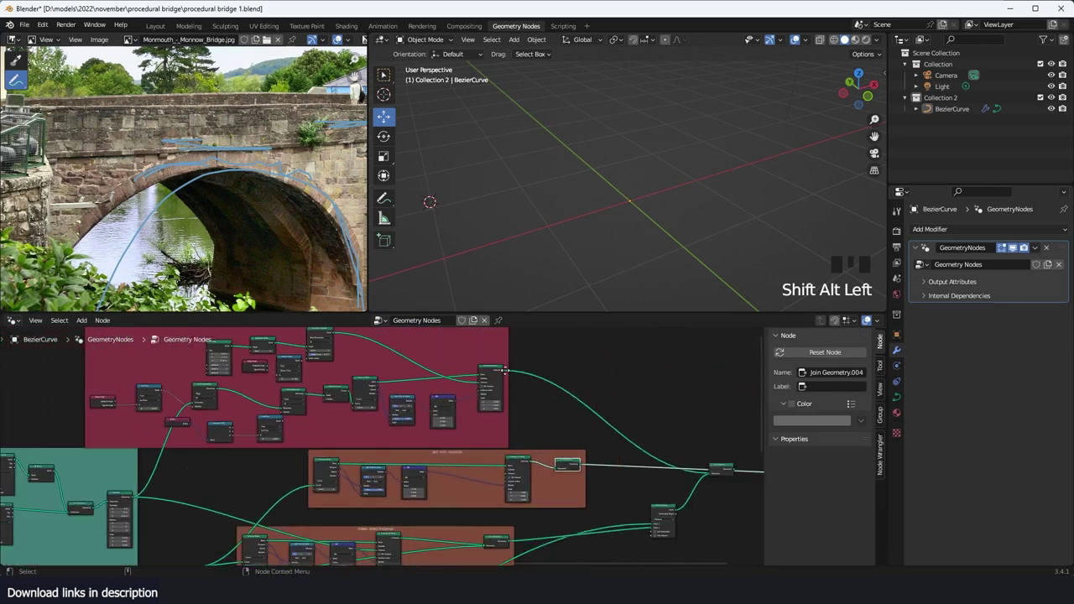
pyautogui.scroll(1, 504, 370)
pyautogui.click(532, 354)
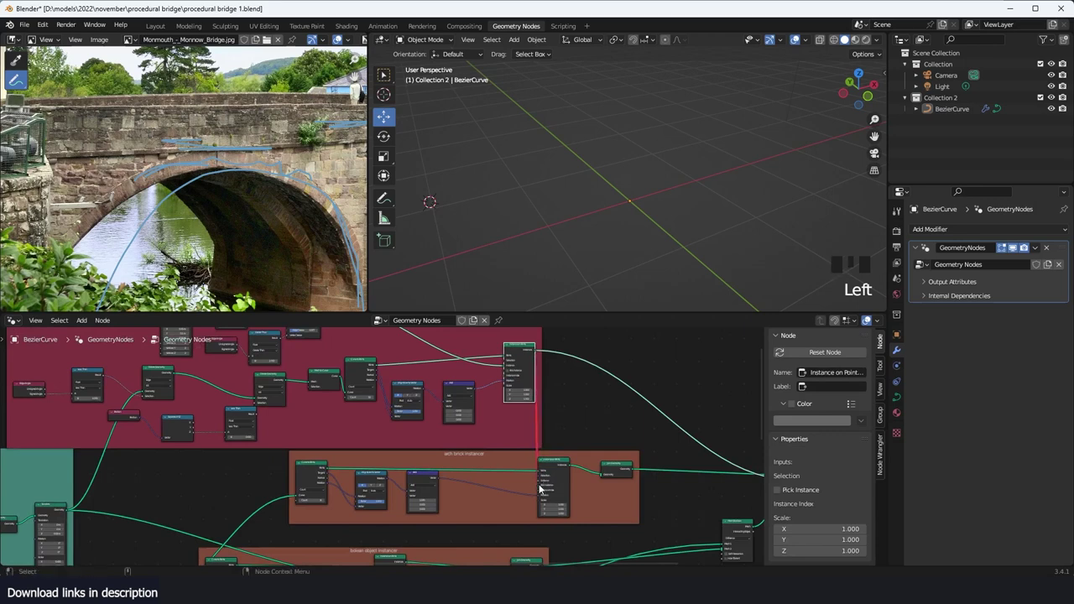
pyautogui.moveTo(557, 466); pyautogui.dragTo(600, 458)
pyautogui.scroll(4, 599, 459)
pyautogui.moveTo(600, 458); pyautogui.dragTo(702, 457, button='middle')
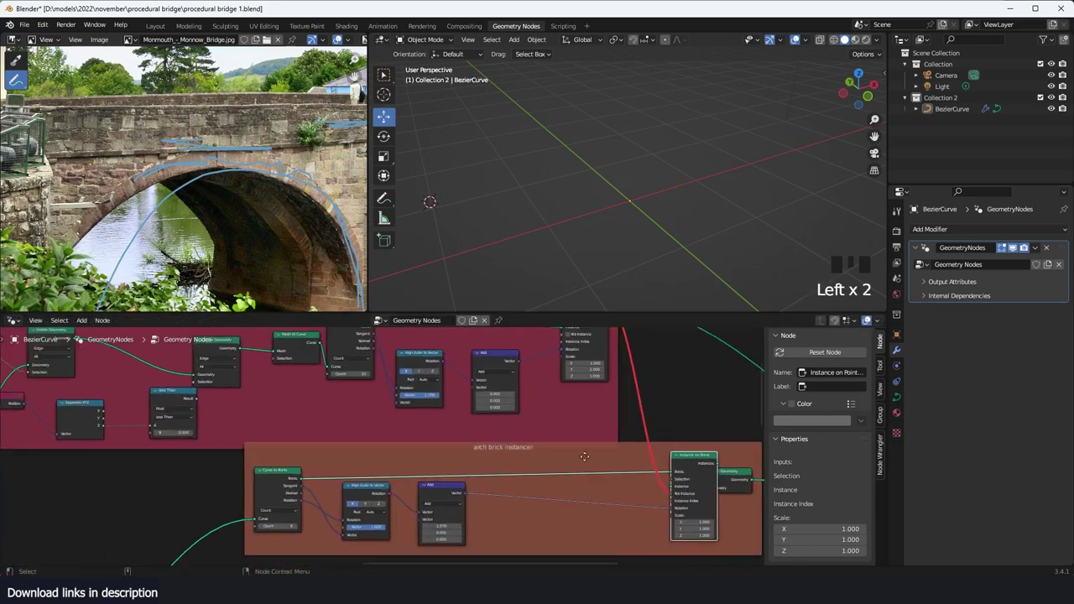
pyautogui.scroll(4, 671, 470)
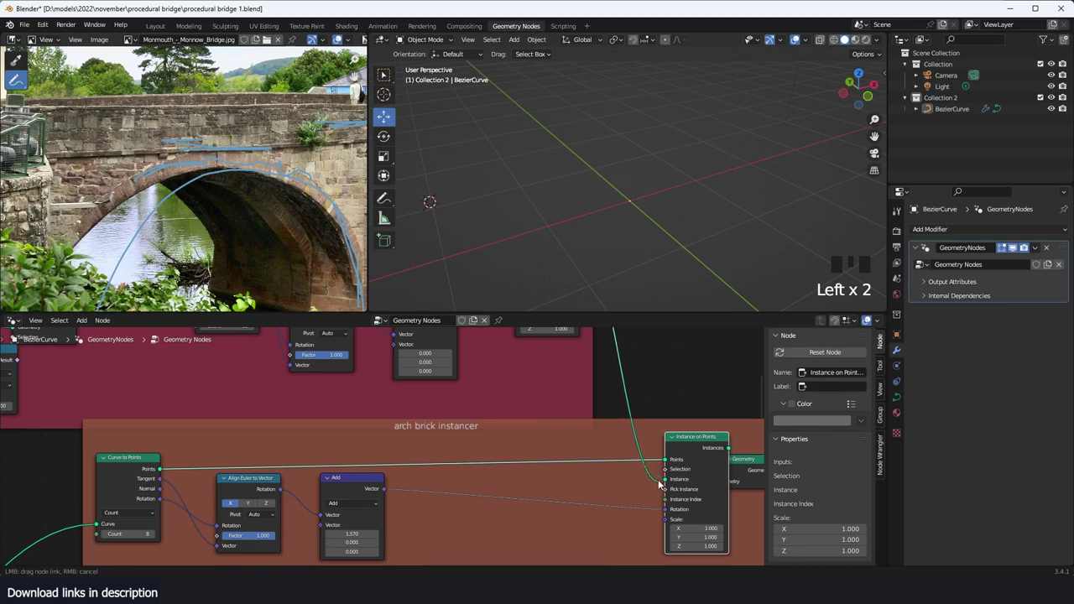
pyautogui.moveTo(664, 481); pyautogui.dragTo(664, 480)
pyautogui.scroll(-3, 653, 453)
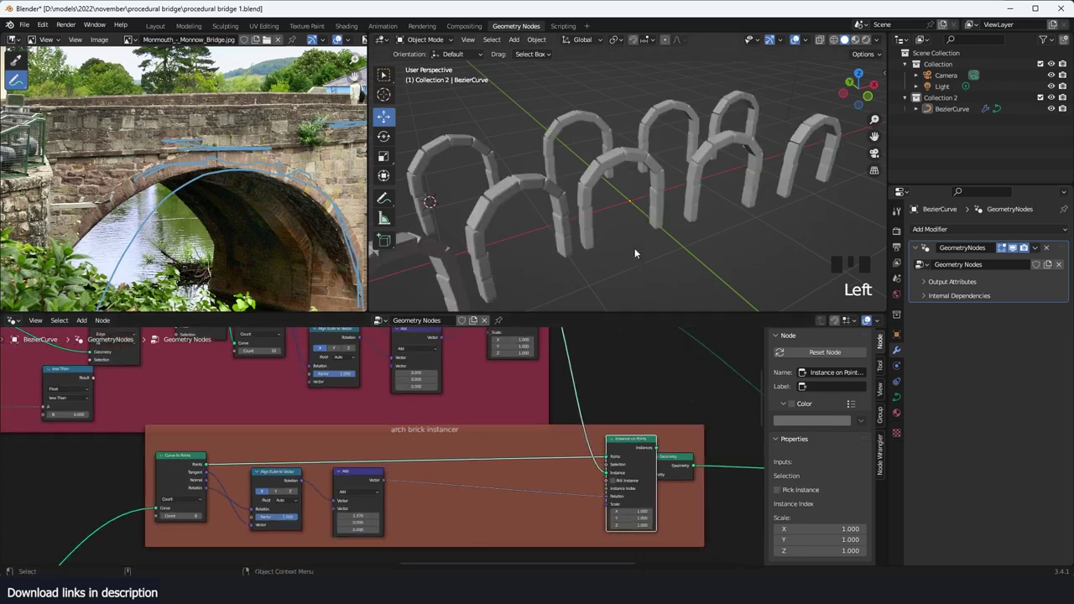
# Step: Inspect the row of instanced brick arches, and preview the output of the final Join Geometry node
pyautogui.scroll(-5, 634, 247)
pyautogui.moveTo(625, 247); pyautogui.dragTo(546, 235, button='middle')
pyautogui.scroll(-4, 671, 450)
pyautogui.moveTo(671, 454); pyautogui.dragTo(541, 417, button='middle')
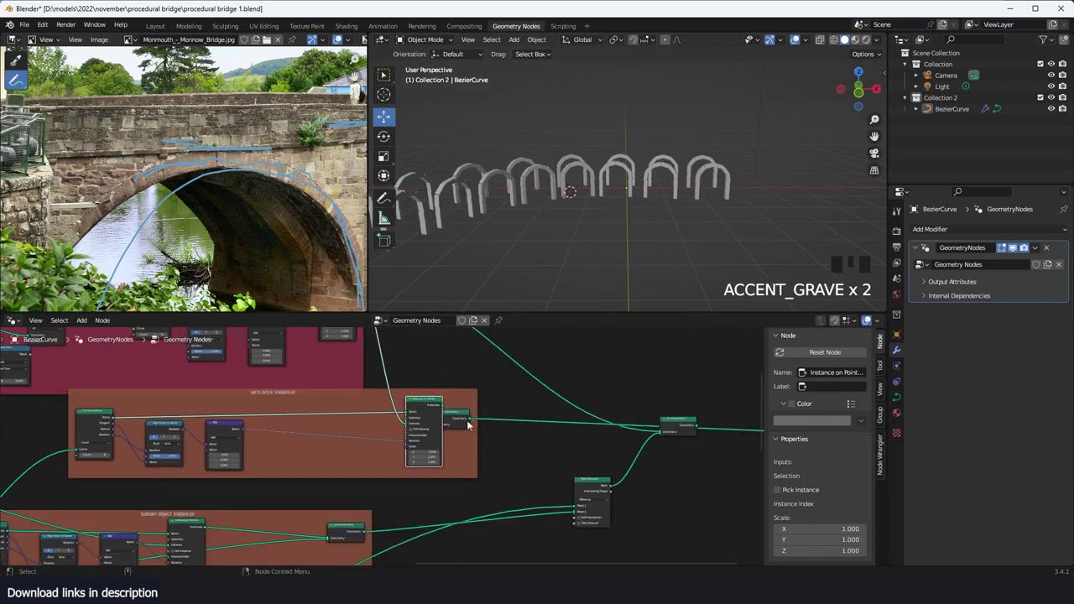
pyautogui.keyDown('alt'); pyautogui.keyDown('shift'); pyautogui.click(681, 426); pyautogui.keyUp('shift'); pyautogui.keyUp('alt')
pyautogui.moveTo(628, 265); pyautogui.dragTo(752, 276, button='middle')
pyautogui.scroll(-3, 699, 416)
pyautogui.moveTo(699, 415); pyautogui.dragTo(707, 466, button='middle')
pyautogui.scroll(3, 706, 474)
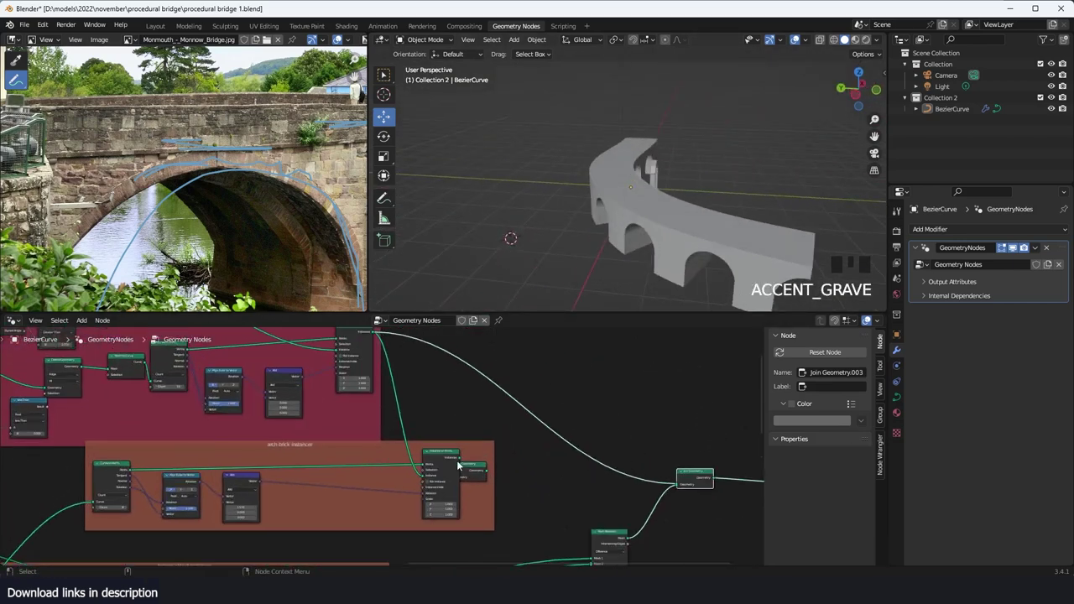
# Step: Connect the arch brick instancer's Join Geometry to the final Join Geometry node and inspect the arches against the bridge body
pyautogui.moveTo(473, 463); pyautogui.dragTo(518, 466)
pyautogui.scroll(4, 678, 475)
pyautogui.moveTo(759, 486); pyautogui.dragTo(576, 460, button='middle')
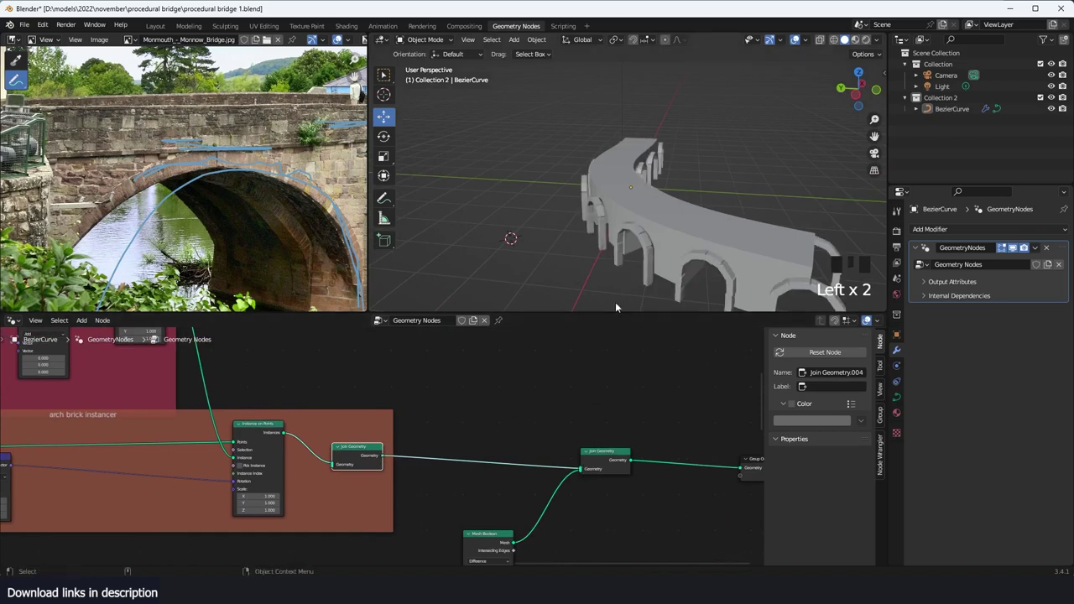
pyautogui.press('`')
pyautogui.scroll(4, 621, 260)
pyautogui.moveTo(621, 257); pyautogui.dragTo(540, 262, button='middle')
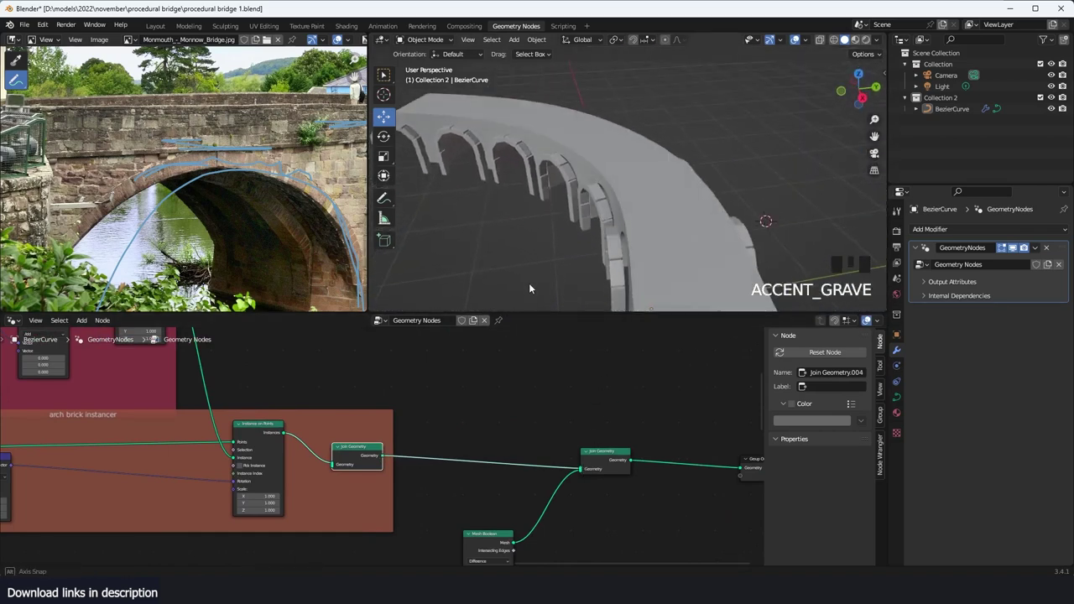
pyautogui.scroll(3, 557, 293)
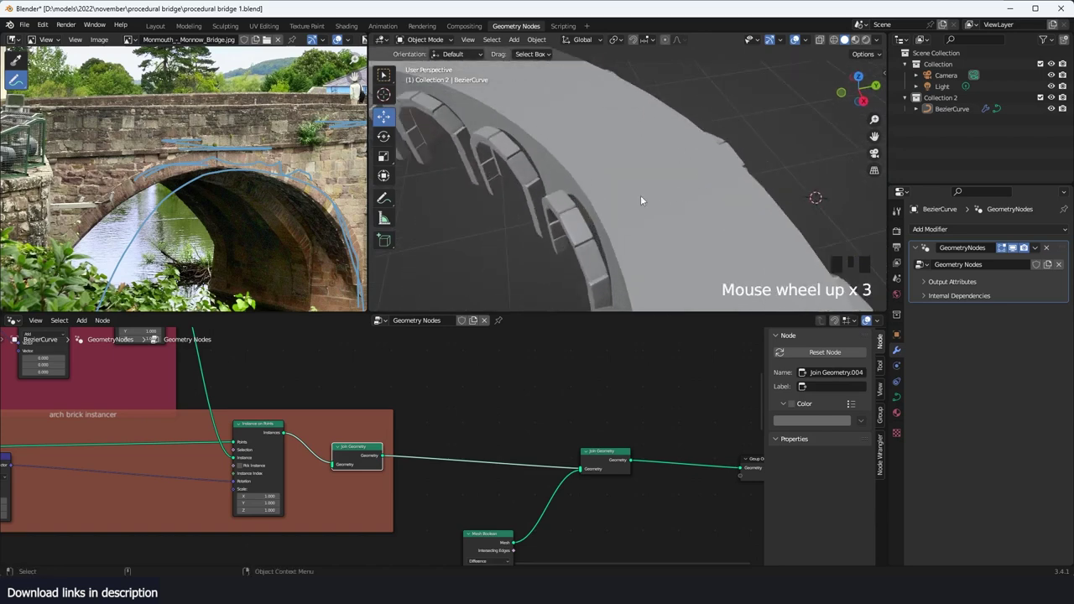
# Step: Nudge the Instance on Points node inside the arch brick frame and save the file
pyautogui.moveTo(443, 396); pyautogui.dragTo(628, 486, button='middle')
pyautogui.moveTo(492, 434); pyautogui.dragTo(739, 469, button='middle')
pyautogui.scroll(3, 586, 426)
pyautogui.moveTo(558, 364); pyautogui.dragTo(541, 364)
pyautogui.moveTo(579, 404); pyautogui.dragTo(591, 400, button='middle')
pyautogui.hotkey('shift', 'a')
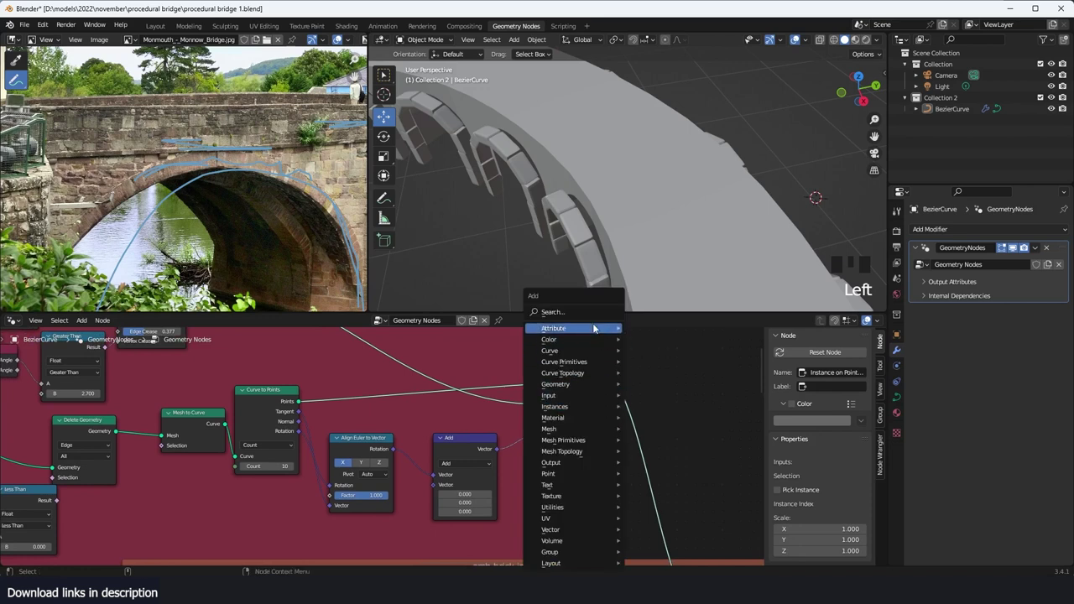
pyautogui.click(439, 396)
pyautogui.moveTo(439, 396); pyautogui.dragTo(610, 474, button='middle')
pyautogui.hotkey('ctrl', 's')
pyautogui.scroll(-4, 610, 474)
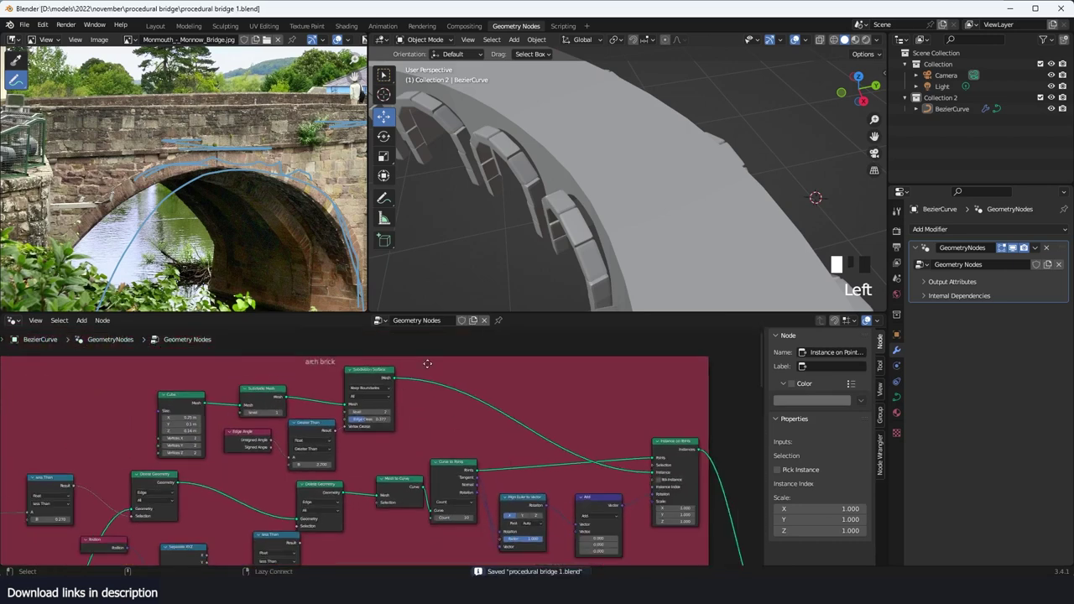
# Step: Examine the arch brick frame's node chain back through the Delete Geometry nodes to the incoming Transform link
pyautogui.moveTo(353, 381); pyautogui.dragTo(462, 377, button='middle')
pyautogui.moveTo(326, 525); pyautogui.dragTo(398, 435, button='middle')
pyautogui.scroll(3, 458, 419)
pyautogui.moveTo(269, 431); pyautogui.dragTo(320, 389, button='middle')
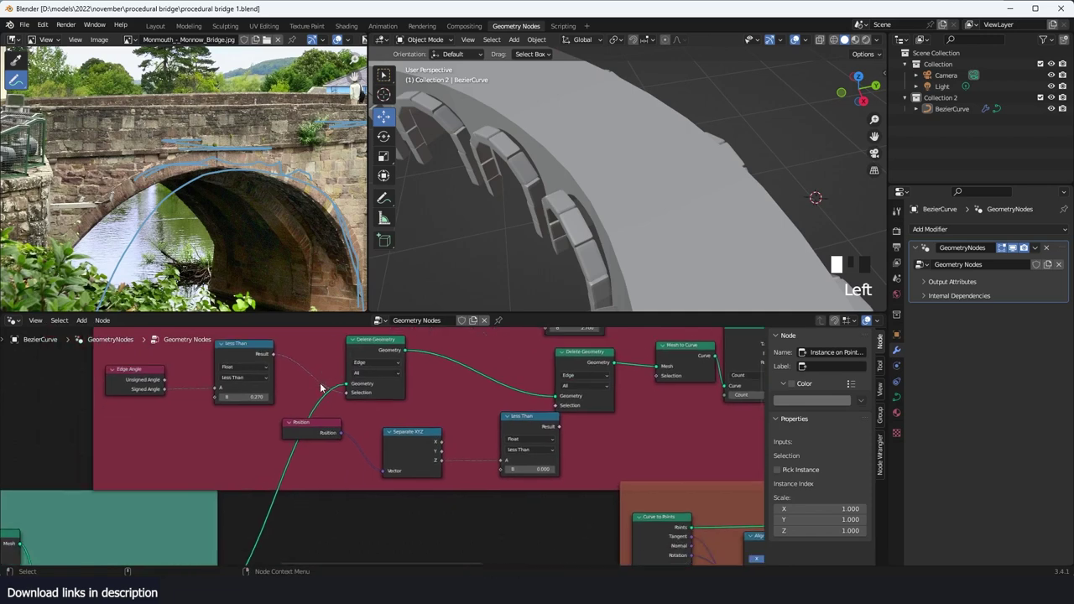
pyautogui.scroll(-6, 465, 391)
pyautogui.moveTo(463, 391); pyautogui.dragTo(274, 394, button='middle')
pyautogui.scroll(2, 316, 404)
pyautogui.scroll(1, 420, 385)
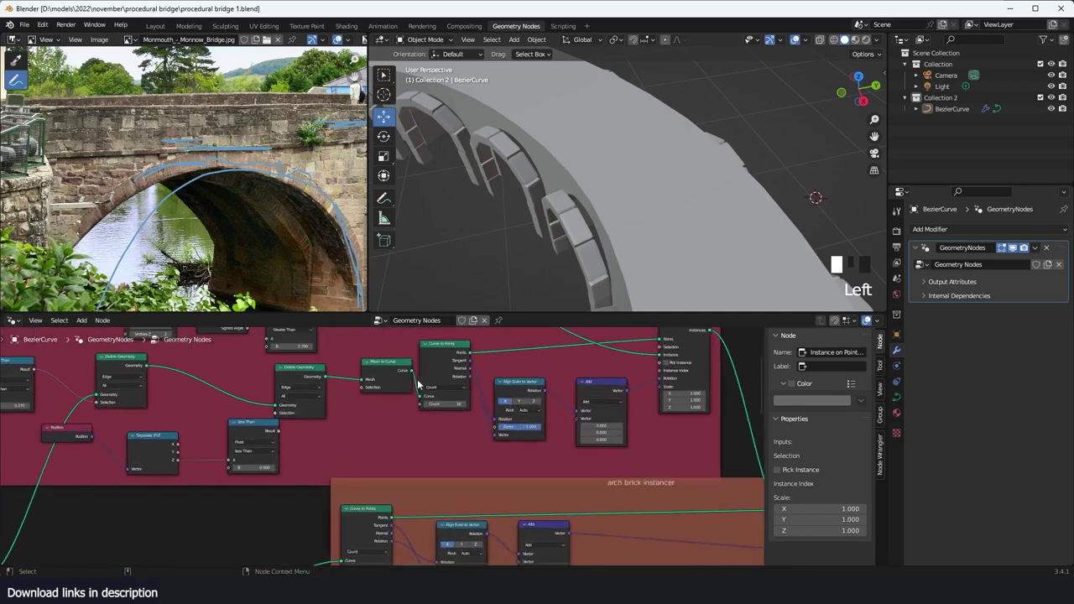
pyautogui.moveTo(134, 430); pyautogui.dragTo(312, 402, button='middle')
pyautogui.moveTo(190, 513); pyautogui.dragTo(244, 459, button='middle')
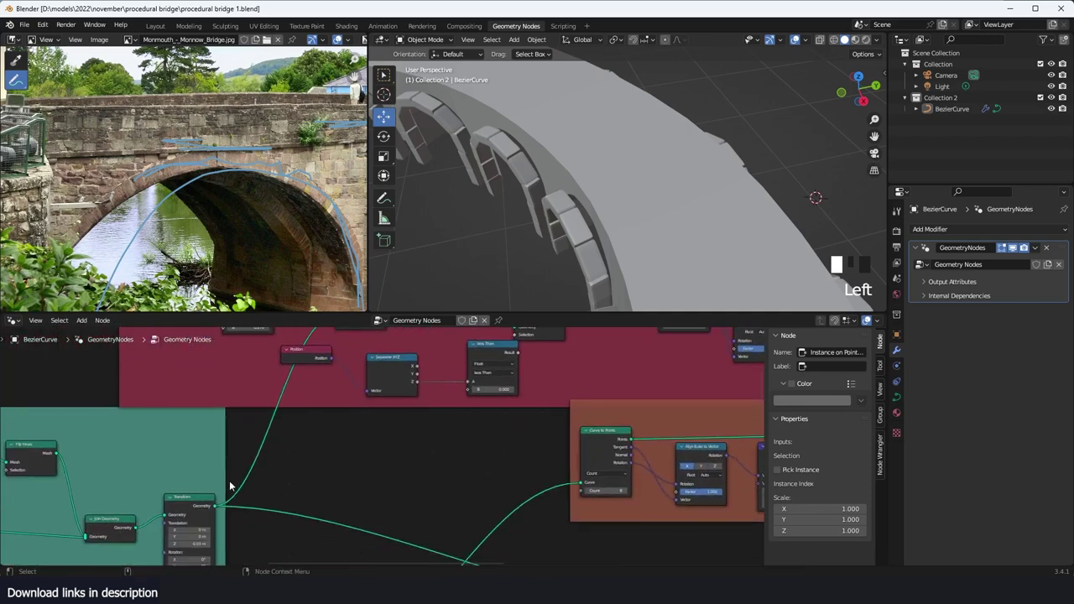
# Step: Preview the output of the teal frame's Transform node and inspect the single arch-shaped solid
pyautogui.keyDown('alt'); pyautogui.keyDown('shift'); pyautogui.click(202, 504); pyautogui.keyUp('shift'); pyautogui.keyUp('alt')
pyautogui.scroll(-7, 542, 224)
pyautogui.moveTo(453, 257); pyautogui.dragTo(528, 228, button='middle')
pyautogui.press('`')
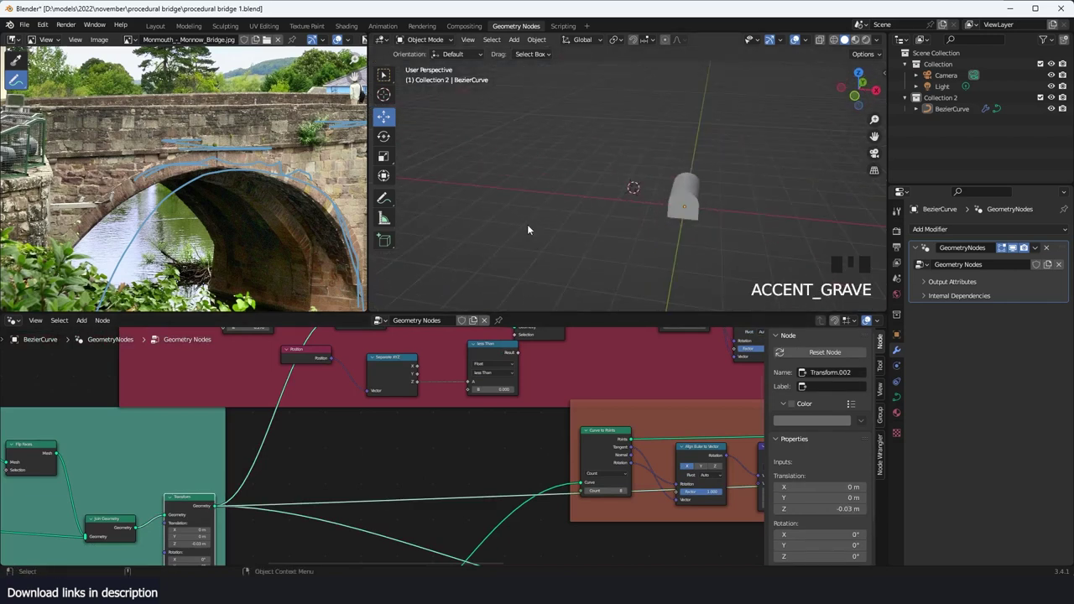
pyautogui.scroll(3, 570, 235)
pyautogui.press('`')
pyautogui.moveTo(797, 235); pyautogui.dragTo(683, 221, button='middle')
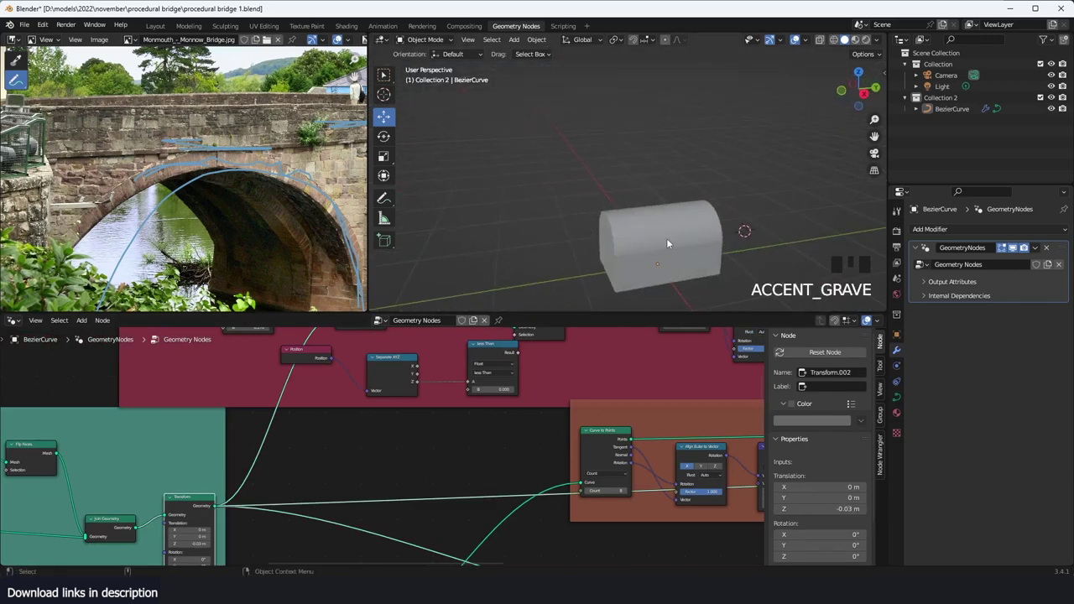
# Step: Return the preview to the final Join Geometry node so the complete bridge is displayed
pyautogui.scroll(-5, 372, 481)
pyautogui.moveTo(446, 453); pyautogui.dragTo(366, 474, button='middle')
pyautogui.scroll(-6, 366, 474)
pyautogui.moveTo(672, 466); pyautogui.dragTo(494, 422, button='middle')
pyautogui.scroll(2, 493, 422)
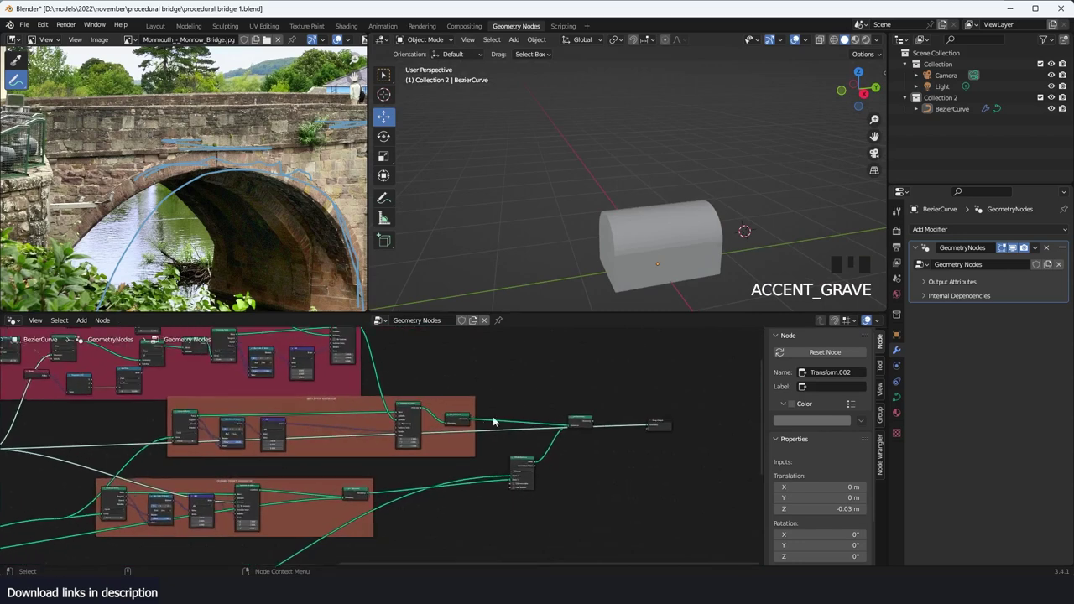
pyautogui.keyDown('alt'); pyautogui.keyDown('shift'); pyautogui.click(579, 420); pyautogui.keyUp('shift'); pyautogui.keyUp('alt')
pyautogui.scroll(3, 641, 215)
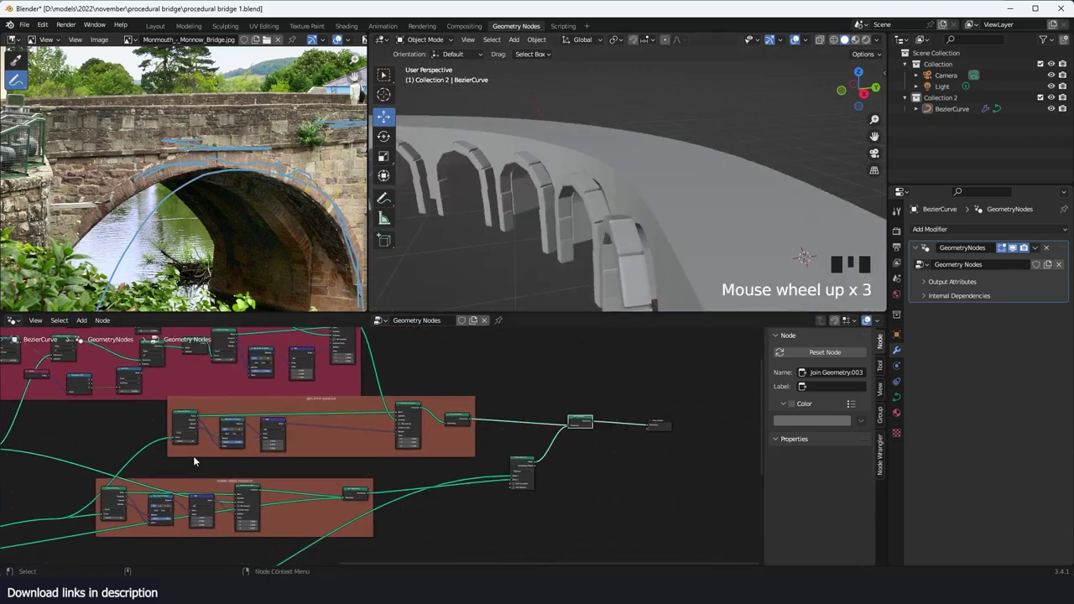
# Step: Insert a new Transform node on the link running from the teal frame's Transform into the arch brick frame
pyautogui.moveTo(194, 461); pyautogui.dragTo(350, 462, button='middle')
pyautogui.scroll(5, 290, 477)
pyautogui.moveTo(226, 448); pyautogui.dragTo(374, 445, button='middle')
pyautogui.scroll(4, 373, 445)
pyautogui.hotkey('shift', 'a')
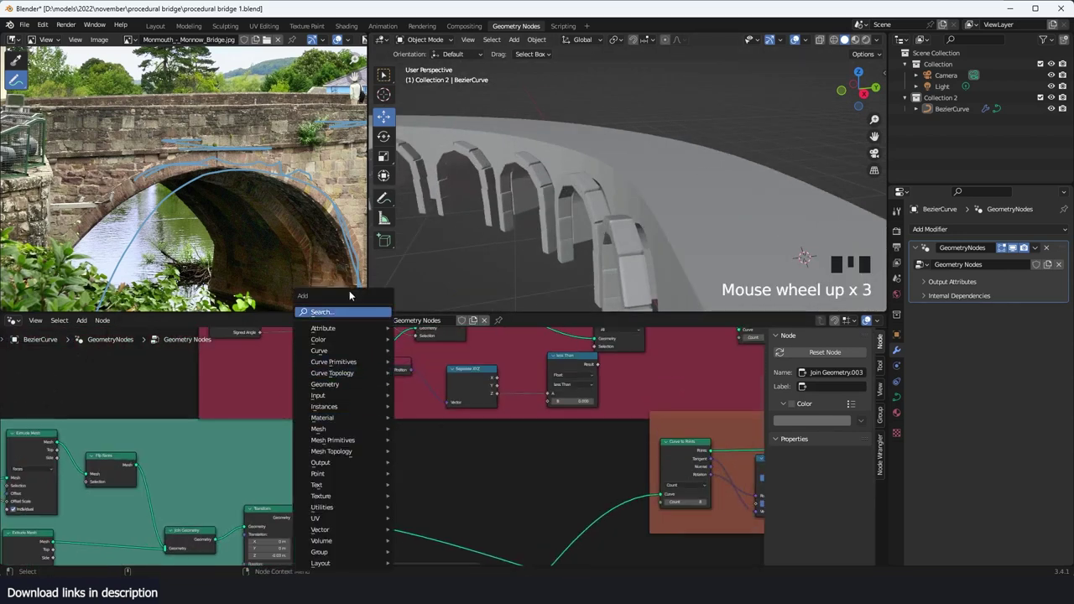
pyautogui.click(351, 311)
pyautogui.write('tra')
pyautogui.press('Return')
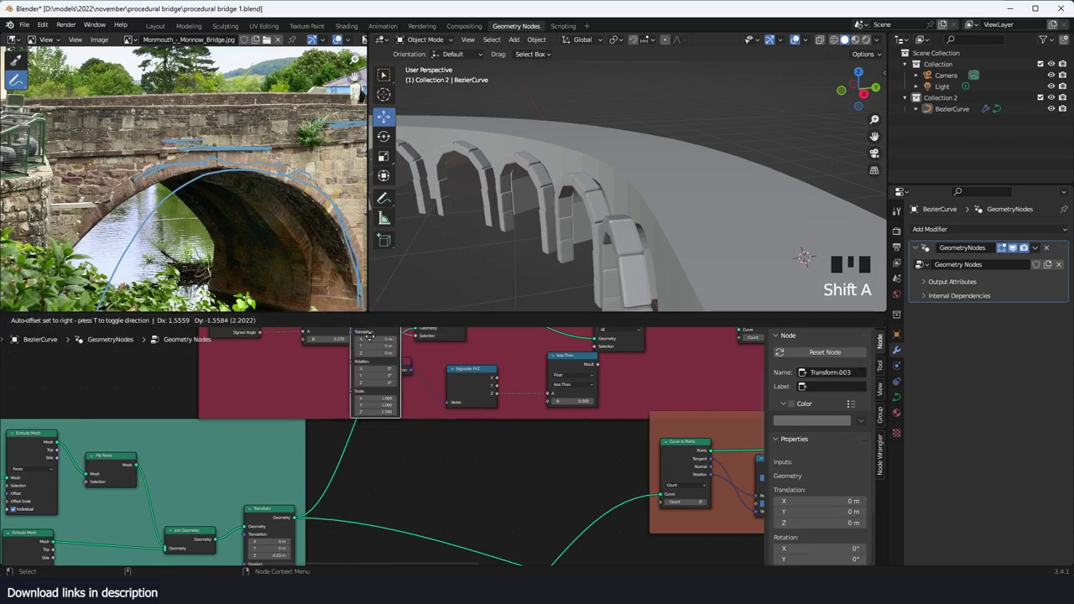
pyautogui.click(364, 422)
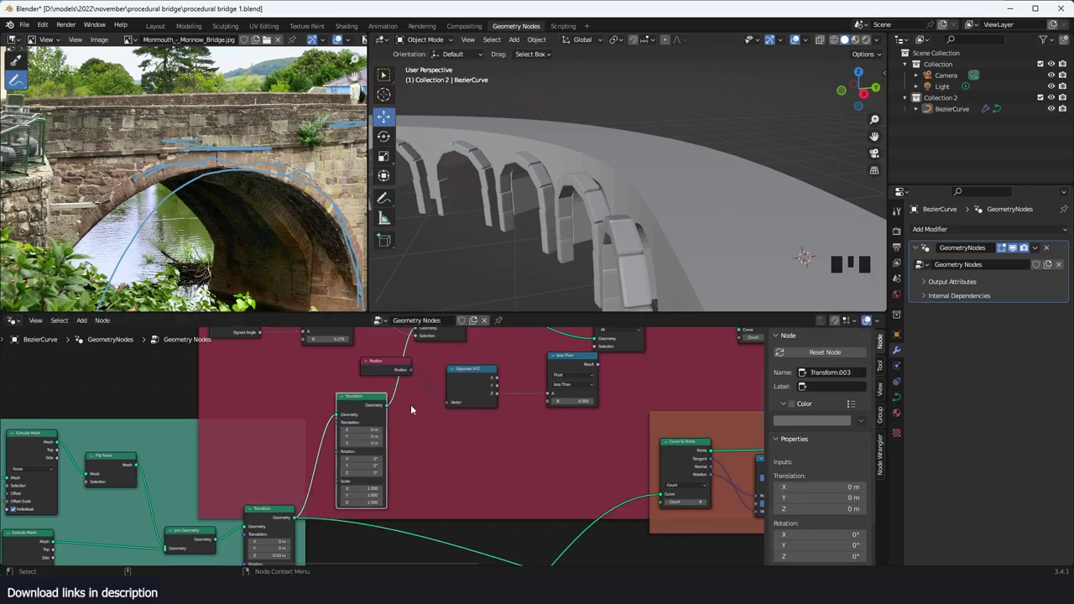
# Step: Move the enlarged arch brick frame upward, clear of the neighbouring frames, and save the file
pyautogui.scroll(-5, 420, 412)
pyautogui.moveTo(476, 411); pyautogui.dragTo(456, 503, button='middle')
pyautogui.moveTo(523, 432); pyautogui.dragTo(542, 343)
pyautogui.scroll(6, 361, 446)
pyautogui.moveTo(361, 446); pyautogui.dragTo(364, 384, button='middle')
pyautogui.scroll(3, 397, 428)
pyautogui.hotkey('ctrl', 's')
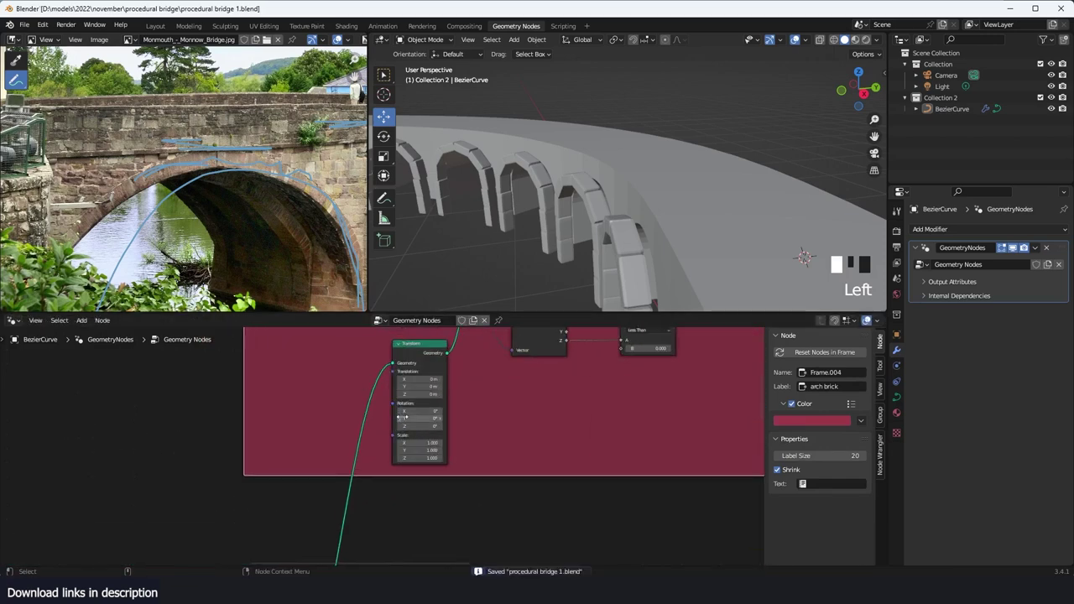
# Step: Set the new Transform node's Y scale to 0.860 and check how the brick arches fit the bridge
pyautogui.scroll(3, 405, 417)
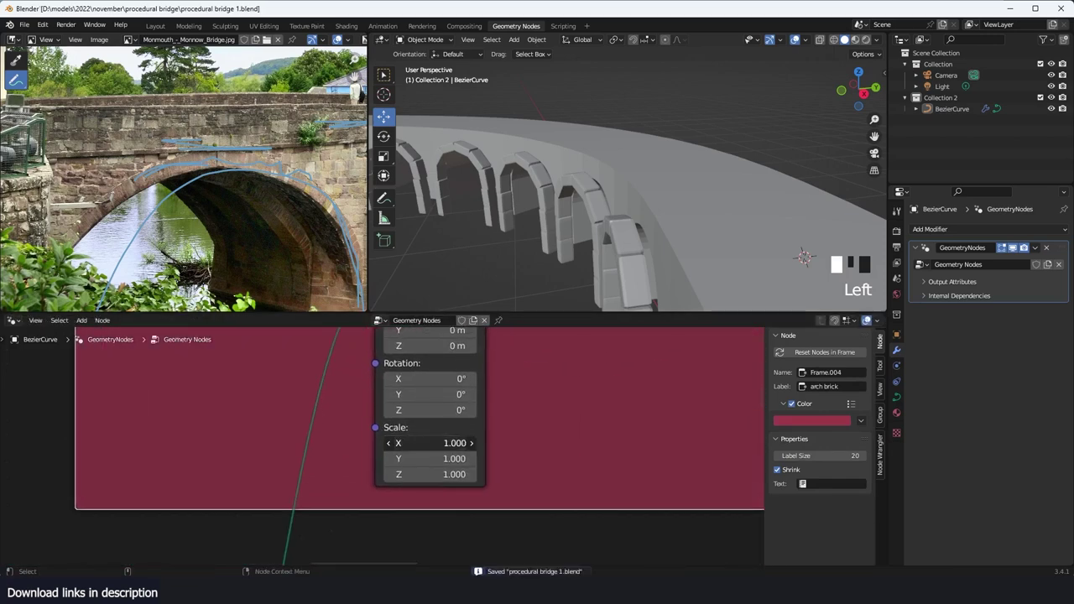
pyautogui.moveTo(451, 447); pyautogui.dragTo(430, 458)
pyautogui.hotkey('ctrl', 'z')
pyautogui.scroll(-3, 603, 231)
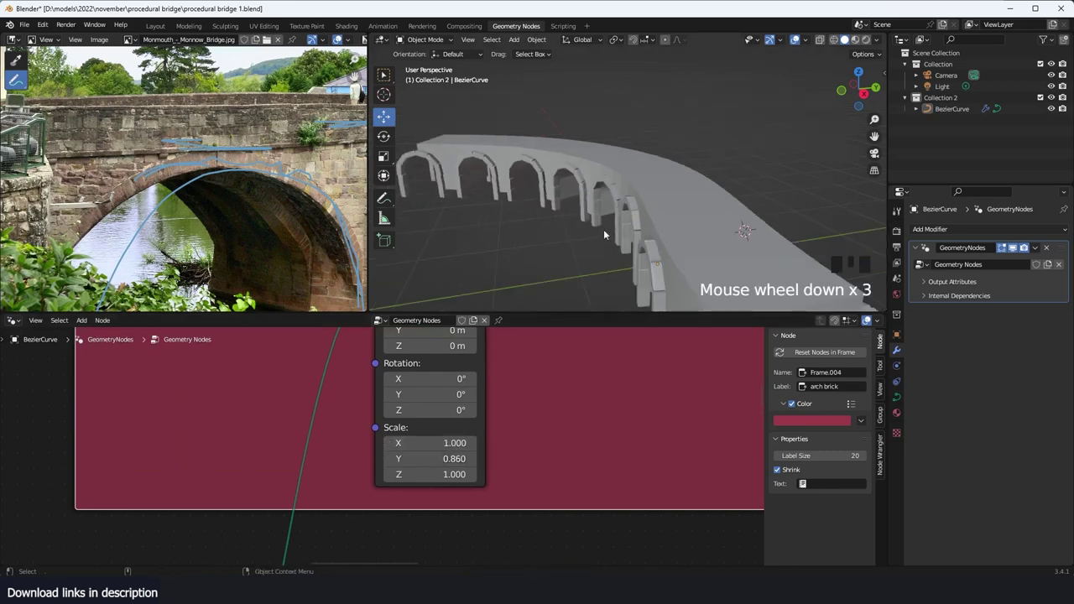
# Step: Check the fit of the brick arches from the side of the bridge and save the file
pyautogui.moveTo(603, 230); pyautogui.dragTo(659, 252, button='middle')
pyautogui.scroll(-7, 359, 437)
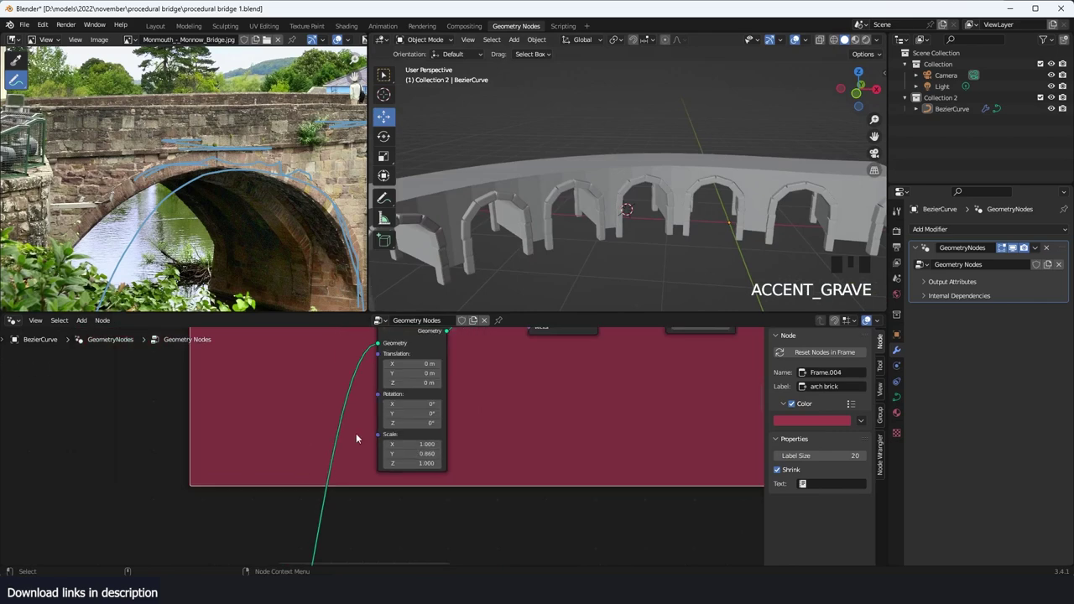
pyautogui.moveTo(419, 409); pyautogui.dragTo(663, 356, button='middle')
pyautogui.hotkey('ctrl', 's')
# Step: Delete the unused Value node set to 0.900 below the teal frame
pyautogui.scroll(8, 538, 388)
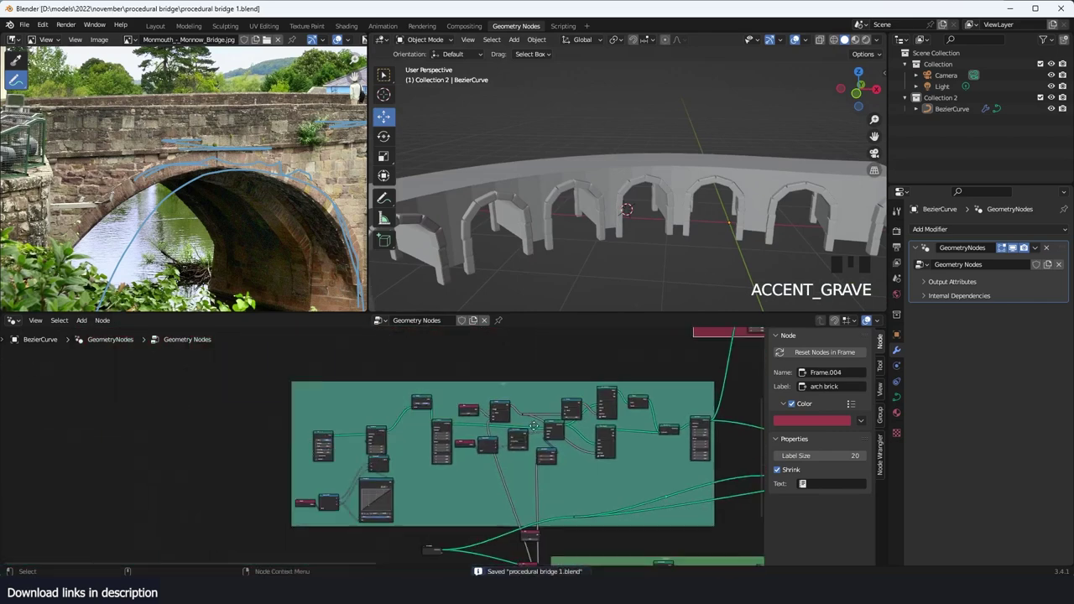
pyautogui.scroll(8, 462, 482)
pyautogui.moveTo(438, 447); pyautogui.dragTo(494, 478, button='middle')
pyautogui.scroll(-4, 503, 419)
pyautogui.scroll(4, 486, 495)
pyautogui.scroll(-8, 480, 521)
pyautogui.moveTo(480, 521); pyautogui.dragTo(552, 395, button='middle')
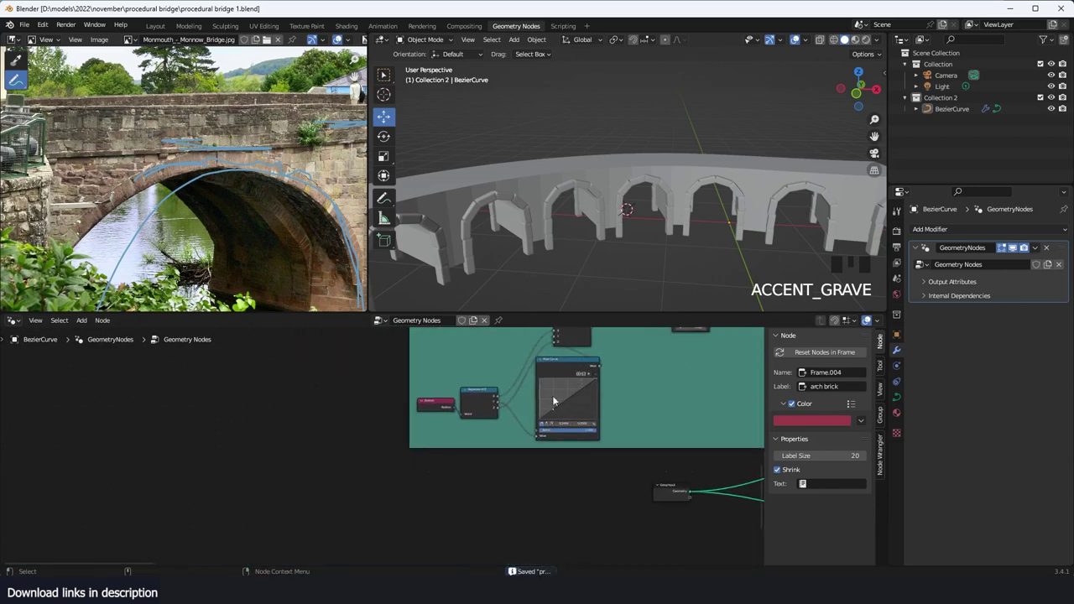
pyautogui.scroll(-5, 474, 486)
pyautogui.moveTo(474, 487); pyautogui.dragTo(549, 394, button='middle')
pyautogui.scroll(-3, 550, 394)
pyautogui.scroll(2, 510, 424)
pyautogui.moveTo(508, 424); pyautogui.dragTo(371, 465, button='middle')
pyautogui.scroll(9, 484, 456)
pyautogui.scroll(2, 554, 421)
pyautogui.moveTo(554, 421); pyautogui.dragTo(355, 428, button='middle')
pyautogui.scroll(2, 354, 428)
pyautogui.click(388, 395)
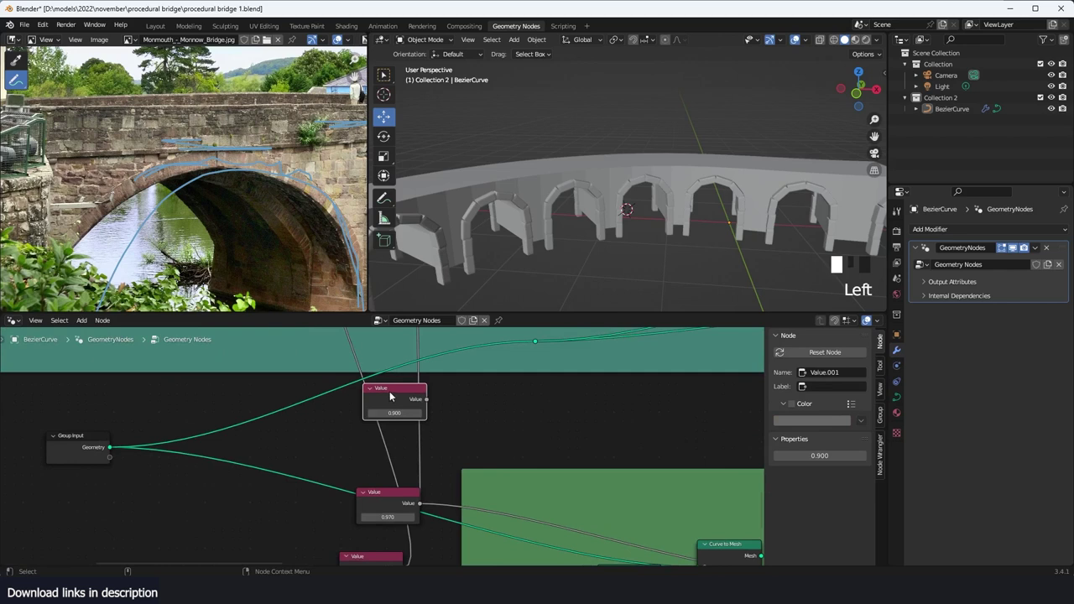
pyautogui.press('Delete')
# Step: Try other values in the 0.970 and 1.100 Value nodes beside the green block frame, undoing the first change
pyautogui.moveTo(444, 460); pyautogui.dragTo(493, 391, button='middle')
pyautogui.scroll(2, 403, 438)
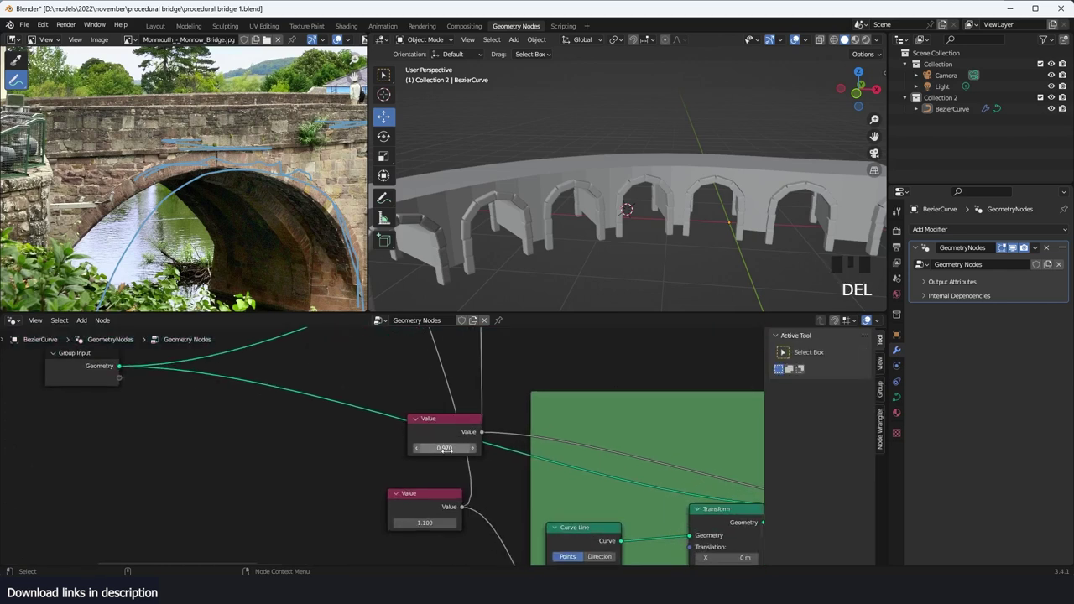
pyautogui.moveTo(444, 448); pyautogui.dragTo(549, 448)
pyautogui.hotkey('ctrl', 'z')
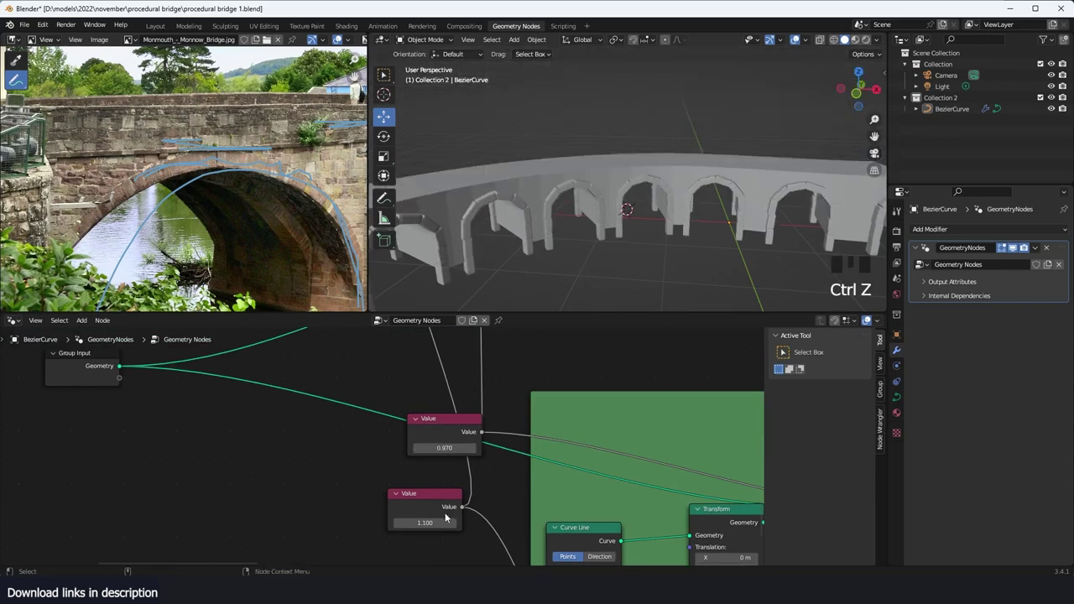
pyautogui.moveTo(438, 521)
pyautogui.mouseDown()
pyautogui.moveTo(512, 522)
pyautogui.moveTo(354, 522)
pyautogui.moveTo(598, 521)
pyautogui.moveTo(346, 522)
pyautogui.moveTo(480, 522)
pyautogui.moveTo(436, 522)
pyautogui.mouseUp()
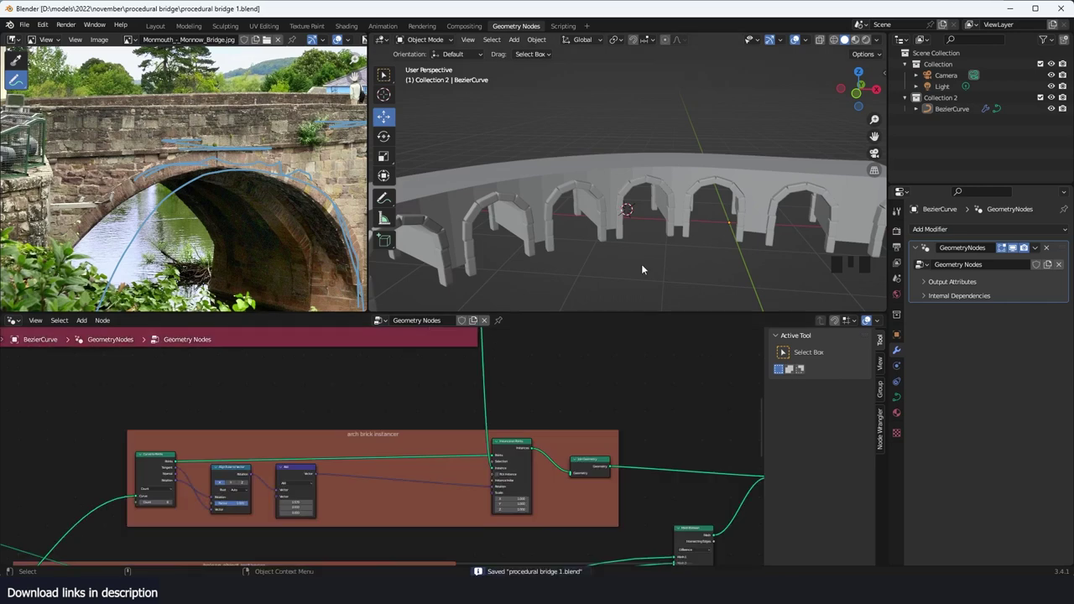
# Step: Try a count of 20 on the arch brick frame's Curve to Points node and return it to 10
pyautogui.hotkey('shift', '`')
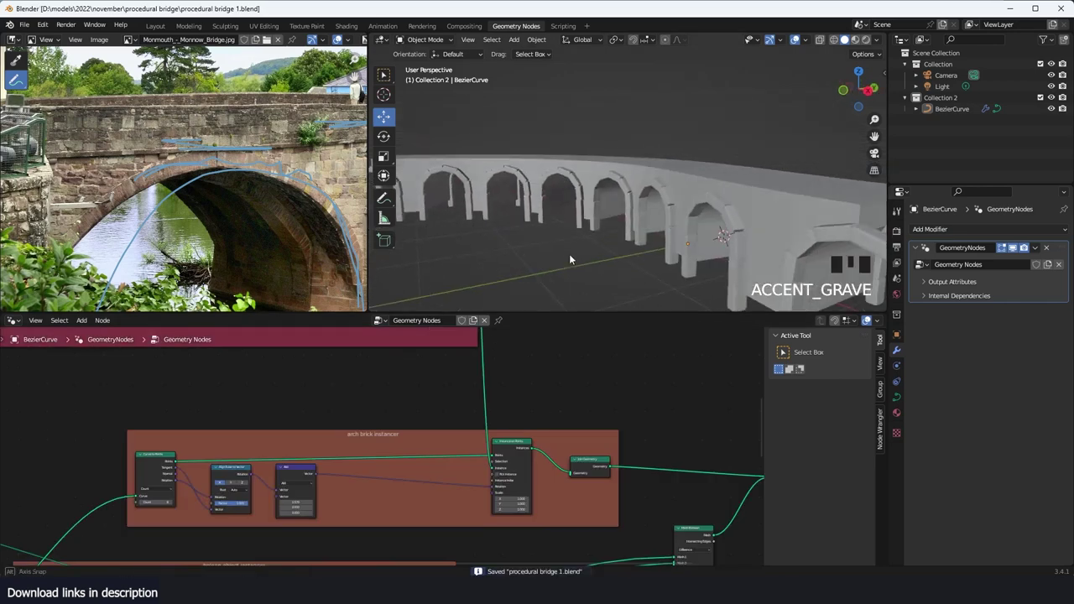
pyautogui.scroll(1, 657, 262)
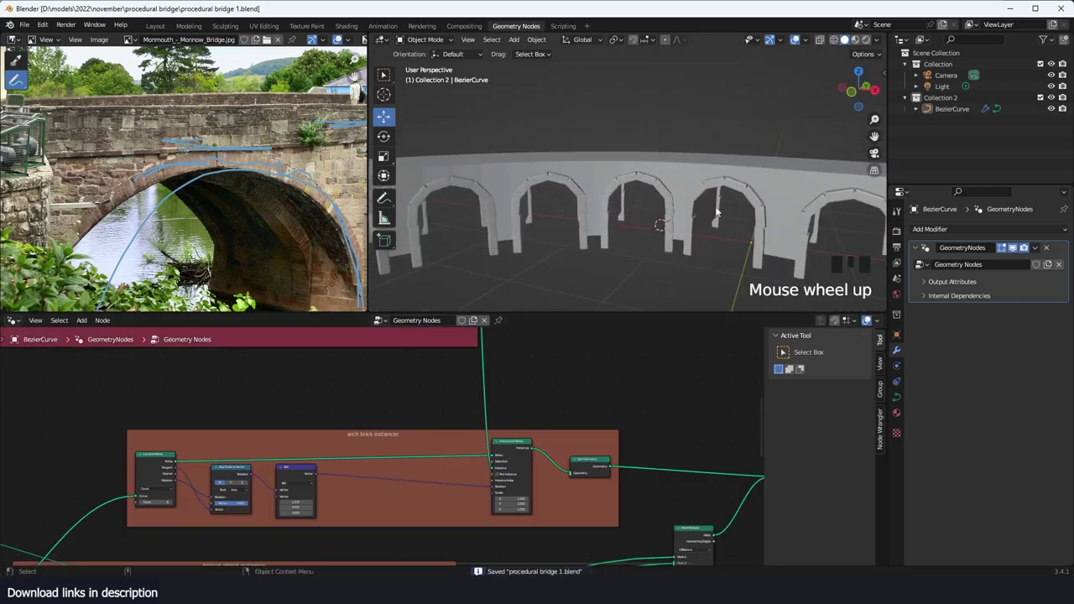
pyautogui.moveTo(458, 392); pyautogui.dragTo(587, 470, button='middle')
pyautogui.moveTo(541, 437); pyautogui.dragTo(647, 490, button='middle')
pyautogui.scroll(-5, 621, 503)
pyautogui.moveTo(671, 529); pyautogui.dragTo(622, 446, button='middle')
pyautogui.moveTo(498, 419); pyautogui.dragTo(563, 509, button='middle')
pyautogui.moveTo(602, 436); pyautogui.dragTo(524, 512, button='middle')
pyautogui.scroll(13, 524, 512)
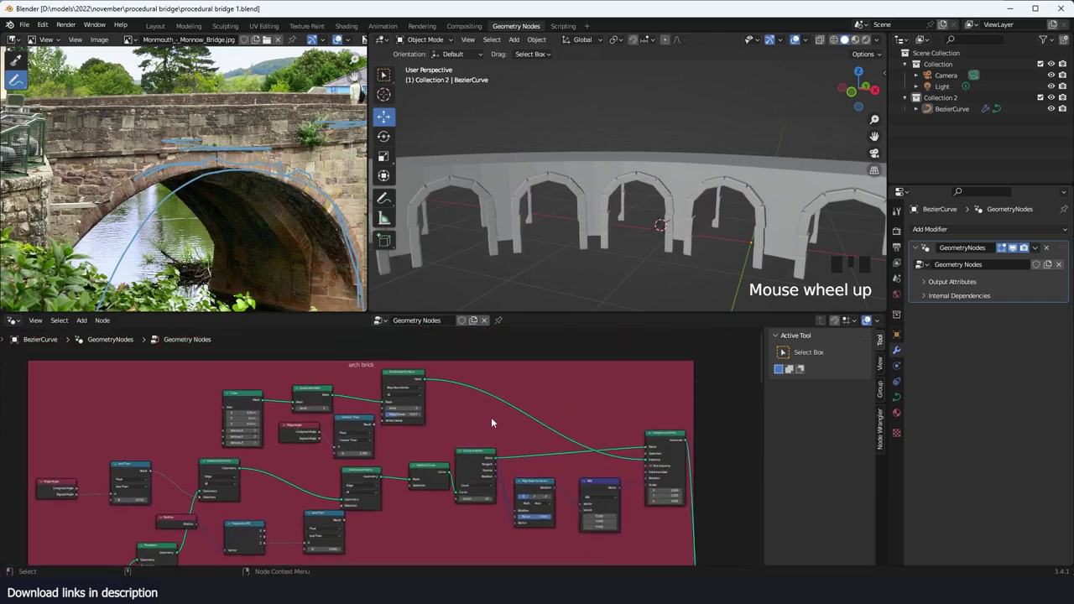
pyautogui.moveTo(449, 424); pyautogui.dragTo(574, 416, button='middle')
pyautogui.scroll(-4, 416, 431)
pyautogui.moveTo(493, 476); pyautogui.dragTo(563, 428, button='middle')
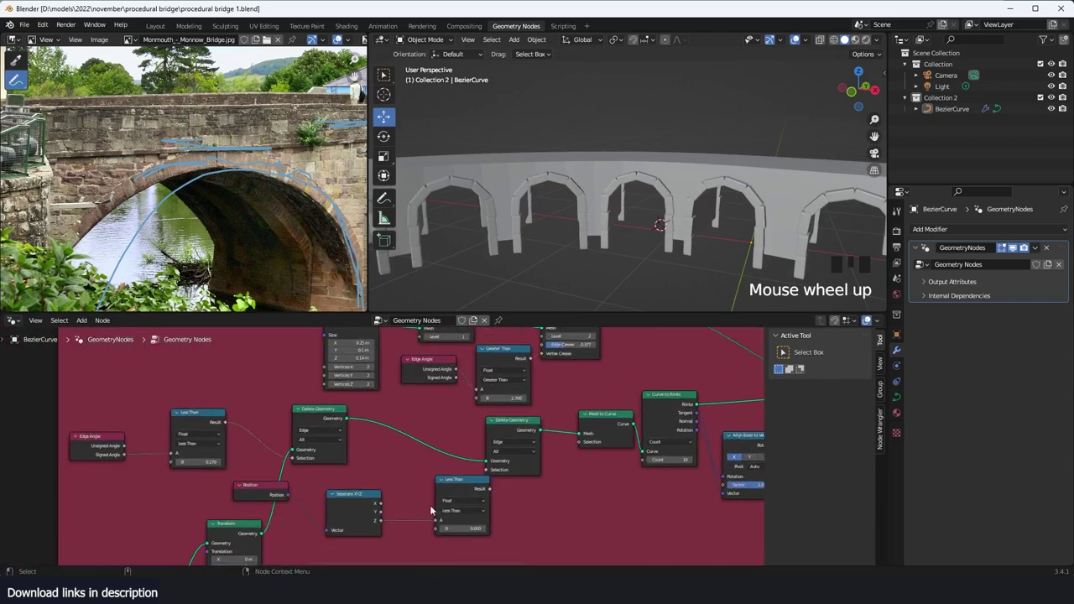
pyautogui.scroll(-4, 431, 508)
pyautogui.moveTo(575, 465); pyautogui.dragTo(619, 421, button='middle')
pyautogui.scroll(4, 609, 458)
pyautogui.moveTo(609, 458); pyautogui.dragTo(359, 458, button='middle')
pyautogui.moveTo(548, 426); pyautogui.dragTo(386, 494, button='middle')
pyautogui.scroll(2, 497, 429)
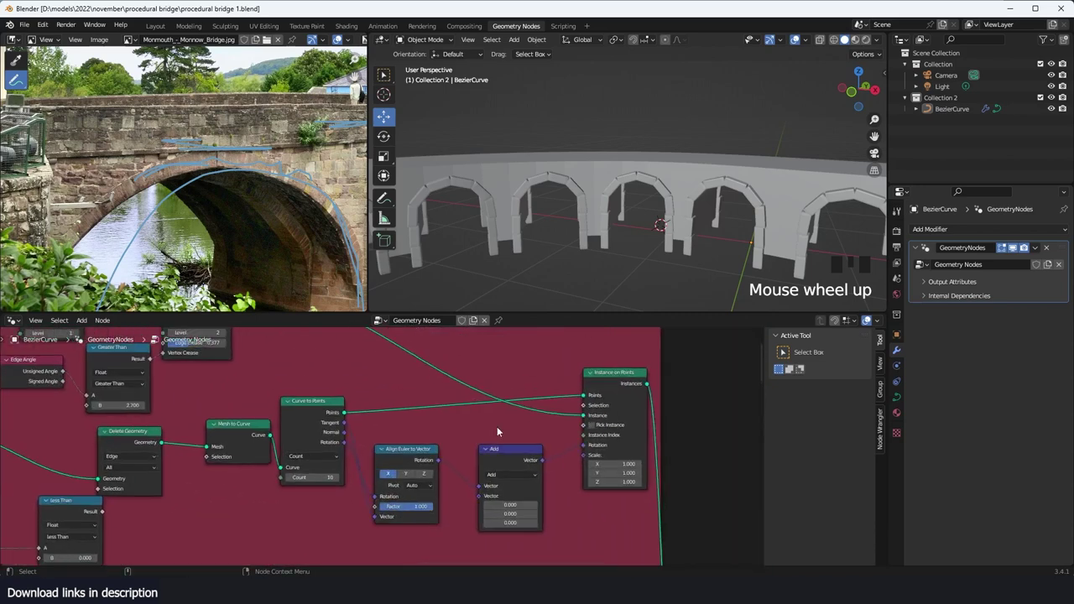
pyautogui.scroll(1, 323, 435)
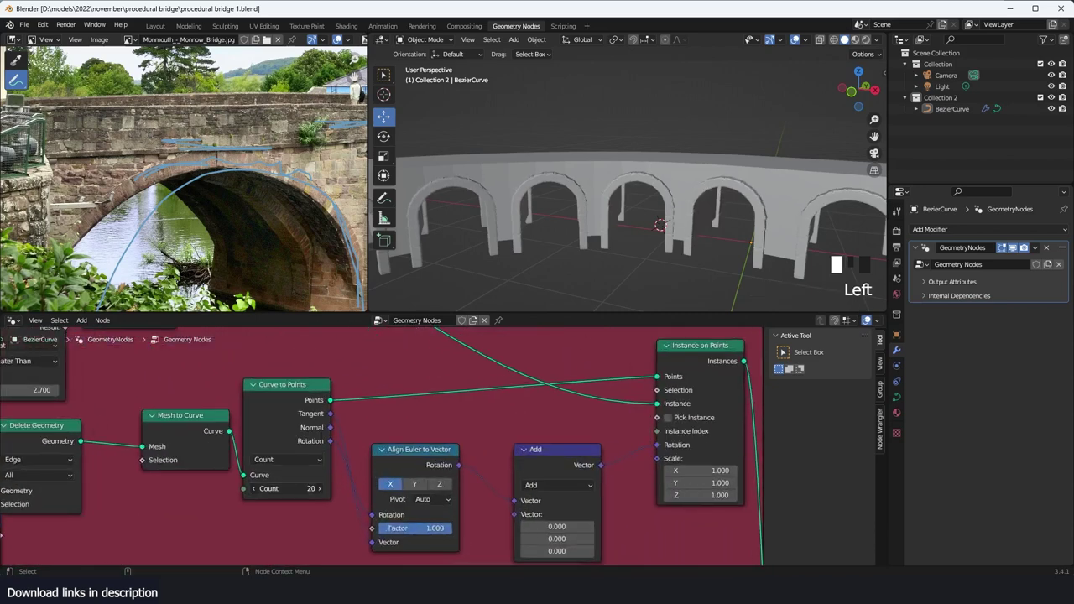
pyautogui.moveTo(285, 489); pyautogui.dragTo(250, 488)
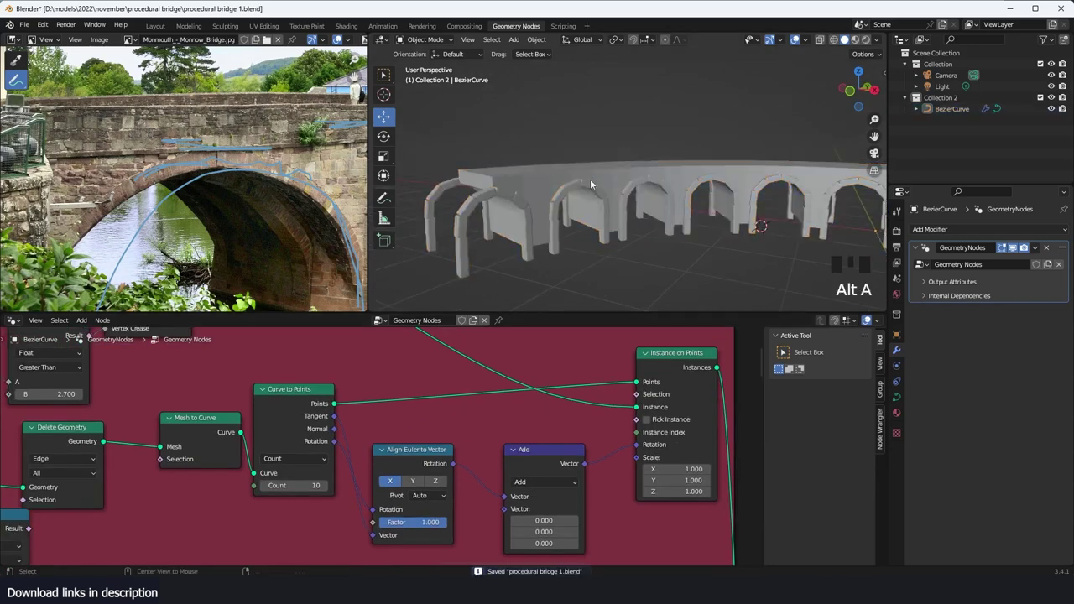
# Step: Select the bridge object, check its deck and arches from above, and save the file
pyautogui.moveTo(590, 184); pyautogui.dragTo(608, 215, button='middle')
pyautogui.press('`')
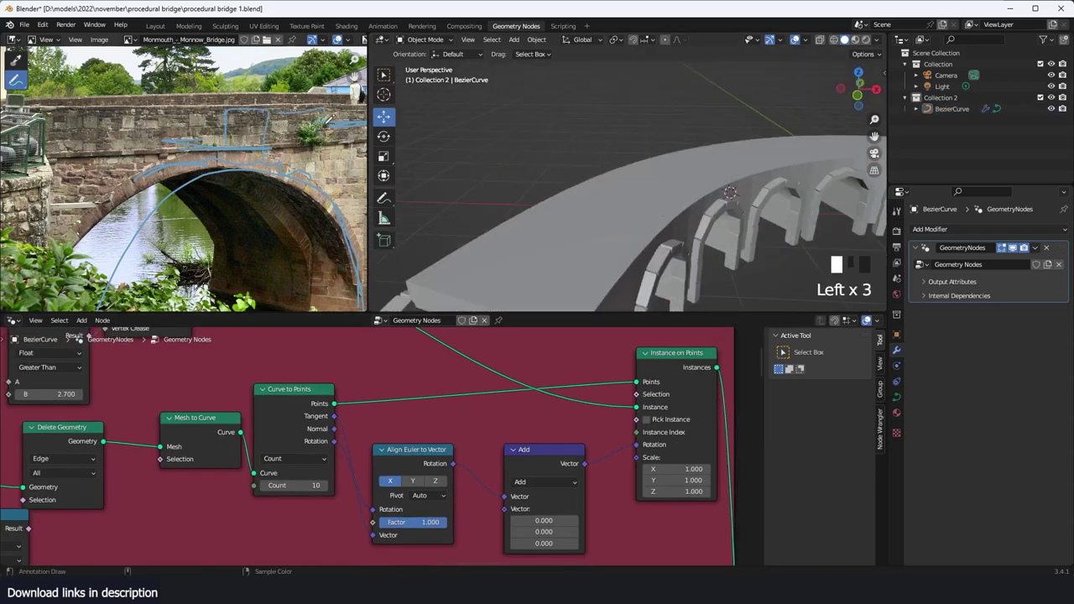
pyautogui.scroll(-3, 657, 233)
pyautogui.moveTo(657, 231); pyautogui.dragTo(668, 209, button='middle')
pyautogui.click(590, 213)
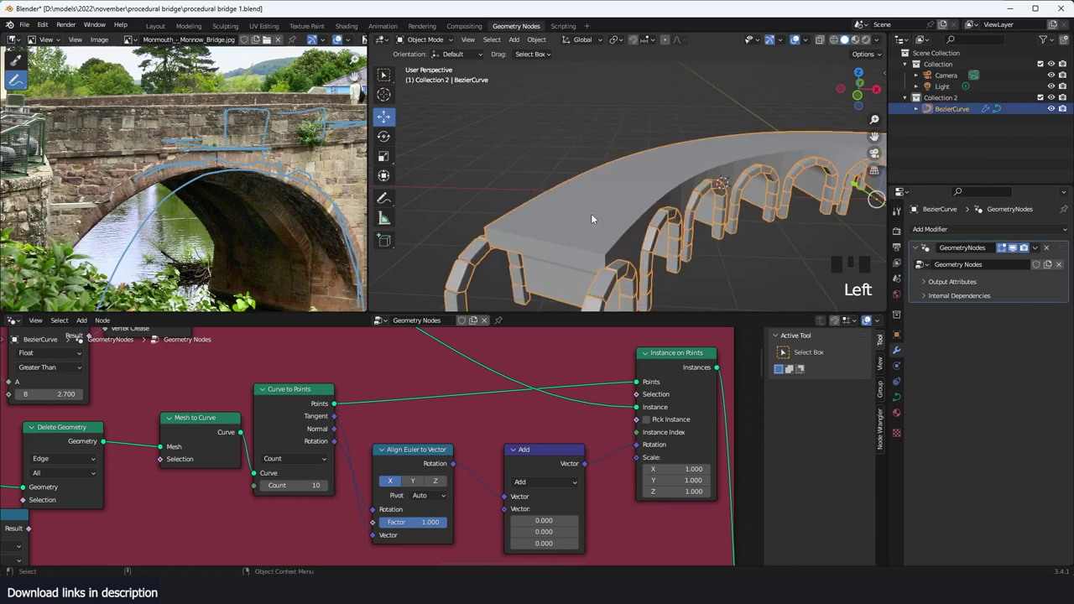
pyautogui.keyDown('ctrl'); pyautogui.moveTo(519, 452); pyautogui.dragTo(528, 469, button='middle'); pyautogui.keyUp('ctrl')
pyautogui.hotkey('ctrl', 's')
pyautogui.hotkey('shift', '`')
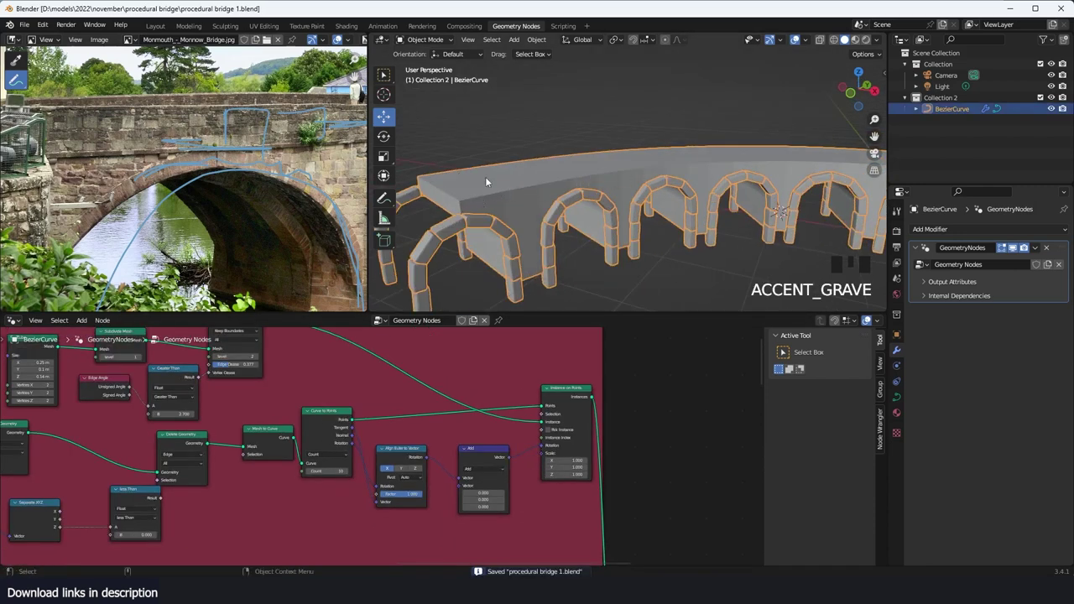
# Step: Preview the output of the Set Shade Smooth node in the green block frame
pyautogui.scroll(-3, 466, 453)
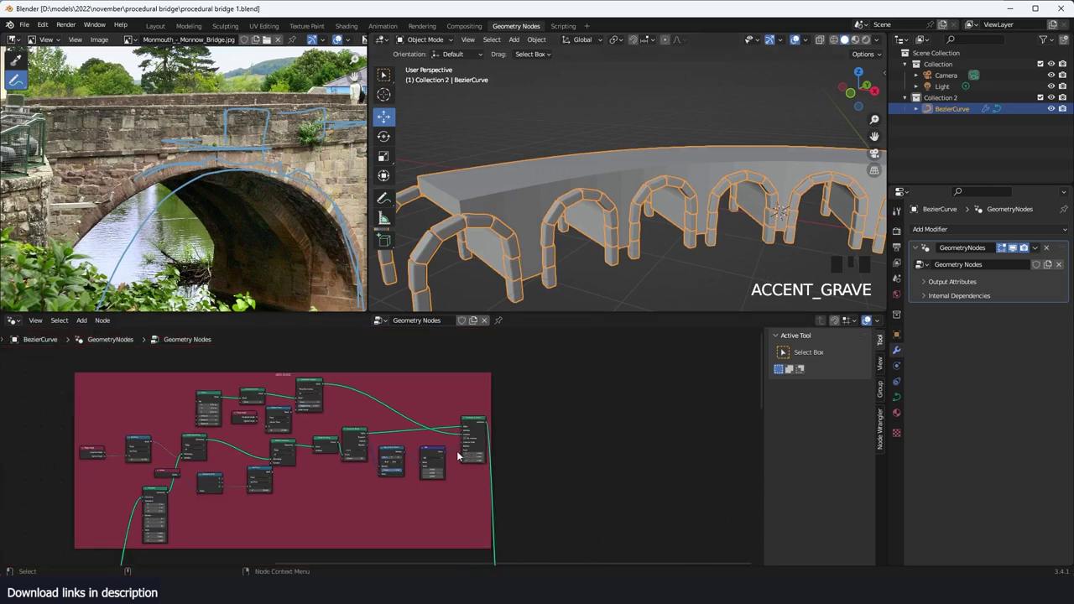
pyautogui.scroll(-1, 458, 457)
pyautogui.moveTo(403, 463); pyautogui.dragTo(568, 375, button='middle')
pyautogui.hotkey('ctrl', 's')
pyautogui.scroll(-3, 570, 403)
pyautogui.scroll(3, 571, 412)
pyautogui.moveTo(461, 468); pyautogui.dragTo(598, 369, button='middle')
pyautogui.moveTo(188, 391); pyautogui.dragTo(305, 393, button='middle')
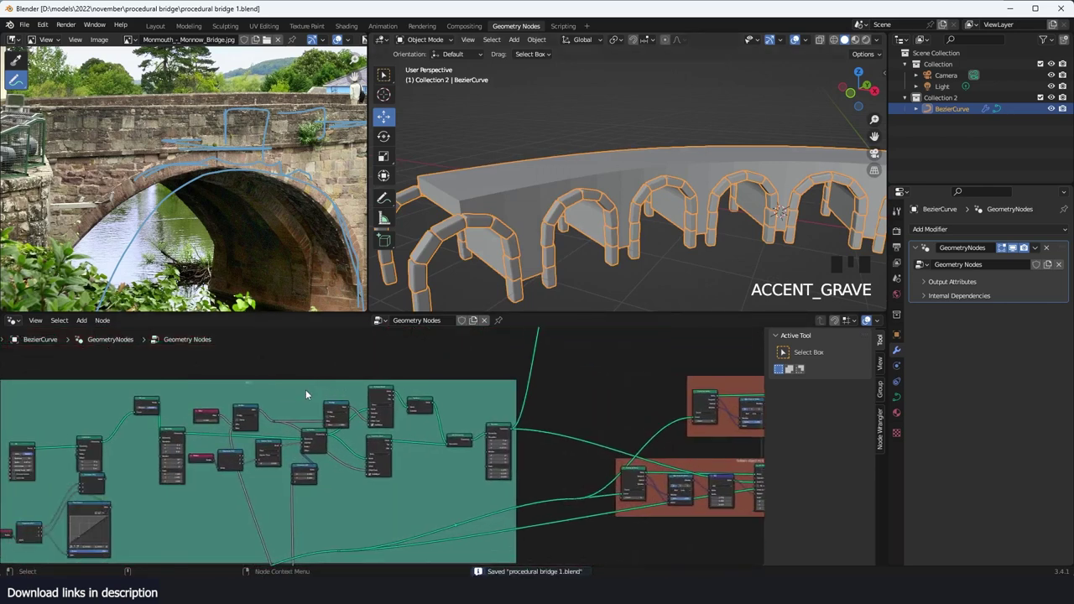
pyautogui.scroll(5, 306, 394)
pyautogui.scroll(-5, 308, 398)
pyautogui.moveTo(426, 471); pyautogui.dragTo(425, 353, button='middle')
pyautogui.scroll(4, 459, 466)
pyautogui.moveTo(515, 458); pyautogui.dragTo(275, 322, button='middle')
pyautogui.scroll(6, 235, 388)
pyautogui.moveTo(254, 393); pyautogui.dragTo(240, 407, button='middle')
pyautogui.scroll(1, 445, 424)
pyautogui.keyDown('alt'); pyautogui.keyDown('shift'); pyautogui.click(523, 393); pyautogui.keyUp('shift'); pyautogui.keyUp('alt')
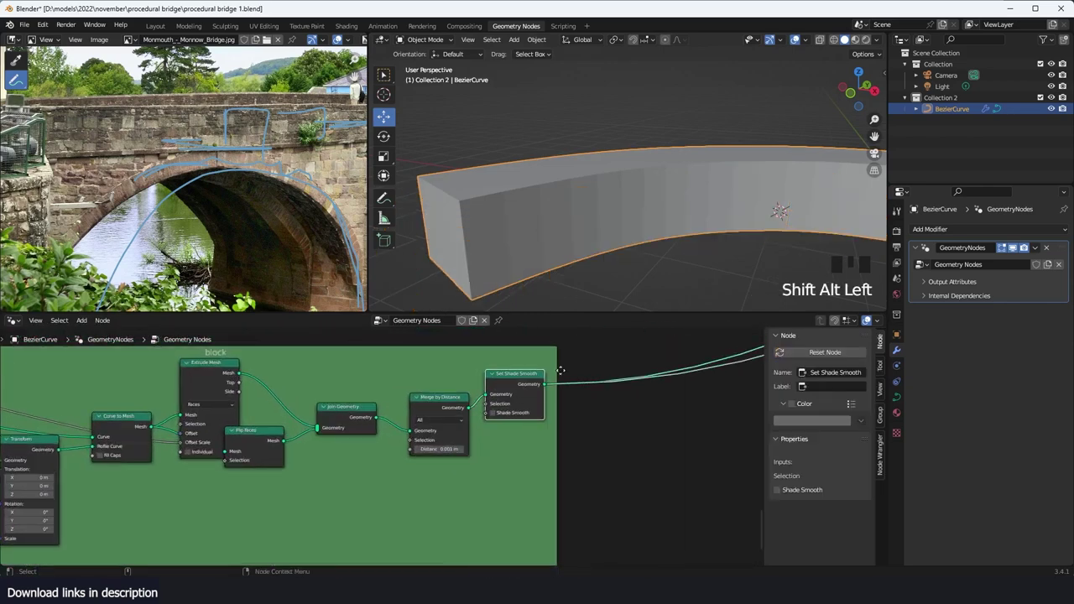
# Step: Examine the plain bridge body from several angles and save the file
pyautogui.scroll(-2, 597, 264)
pyautogui.moveTo(602, 359); pyautogui.dragTo(356, 411, button='middle')
pyautogui.scroll(-2, 366, 445)
pyautogui.press('`')
pyautogui.moveTo(586, 235); pyautogui.dragTo(557, 226, button='middle')
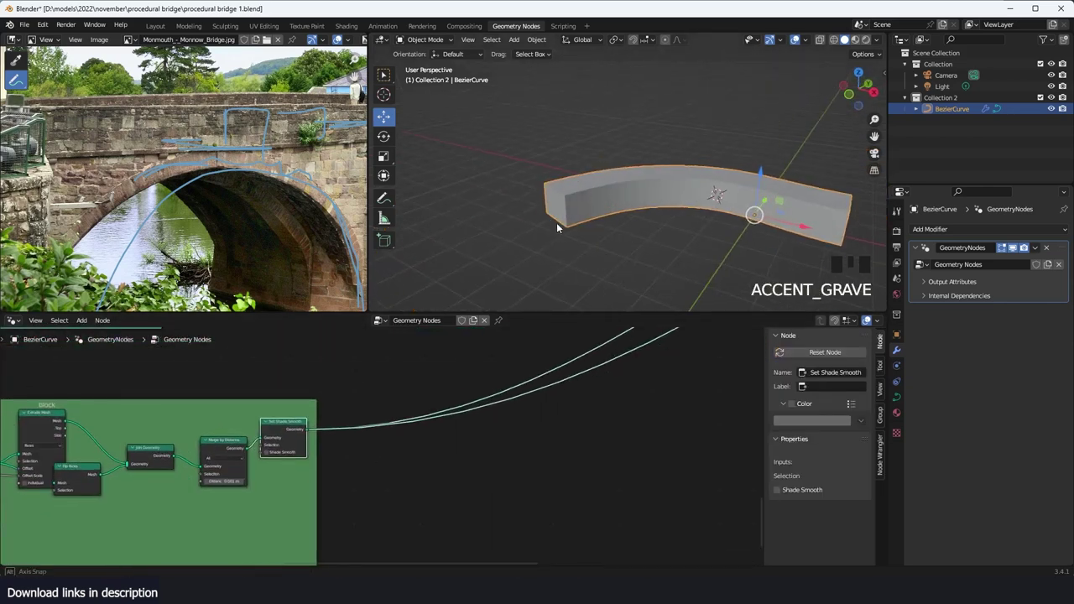
pyautogui.press('`')
pyautogui.moveTo(569, 273); pyautogui.dragTo(536, 248, button='middle')
pyautogui.hotkey('ctrl', 's')
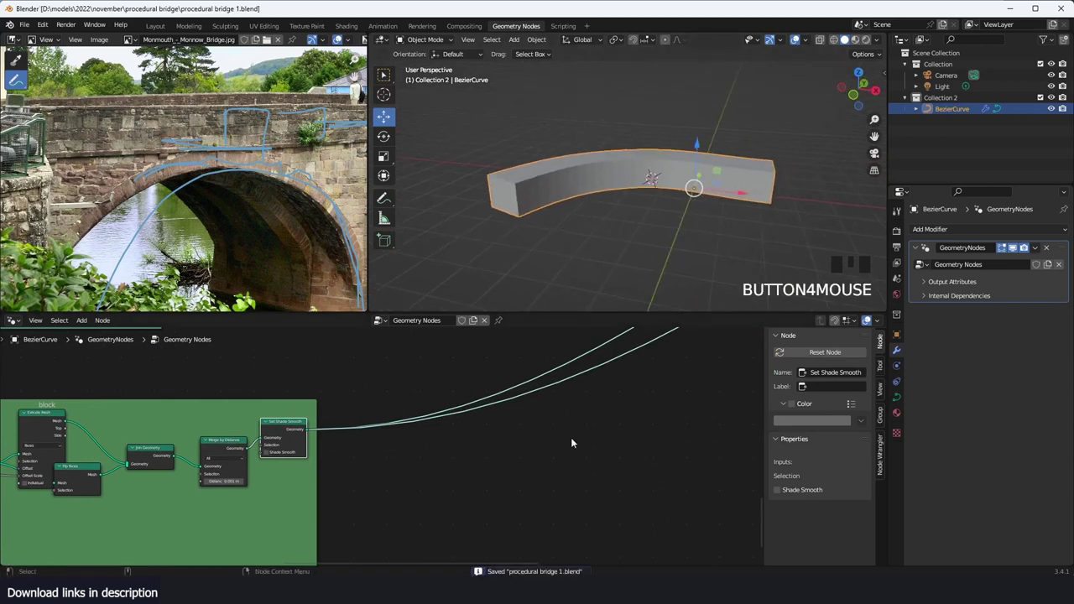
# Step: Add a Delete Geometry node in the empty space beyond the green block frame
pyautogui.scroll(1, 558, 429)
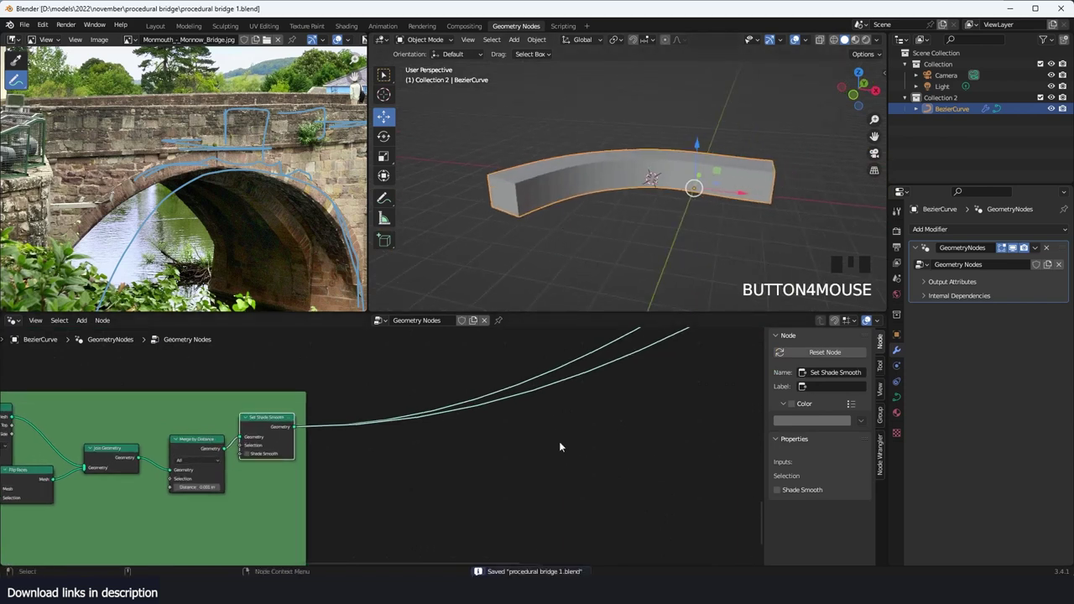
pyautogui.scroll(2, 559, 441)
pyautogui.moveTo(541, 417); pyautogui.dragTo(472, 445, button='middle')
pyautogui.hotkey('shift', 'a')
pyautogui.write('sdel')
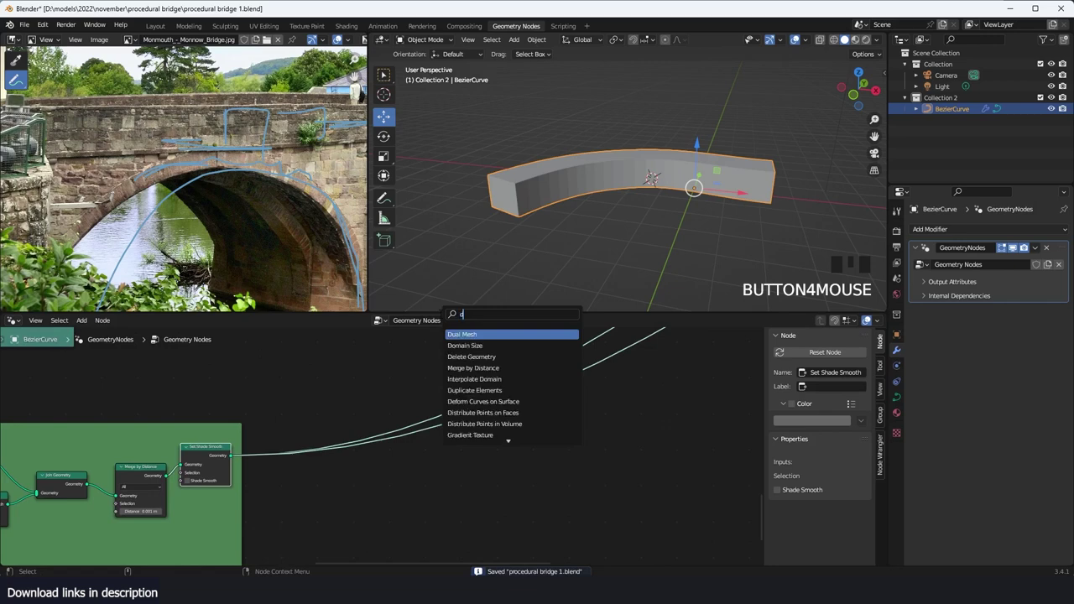
pyautogui.press('Return')
pyautogui.click(580, 398)
pyautogui.scroll(3, 503, 438)
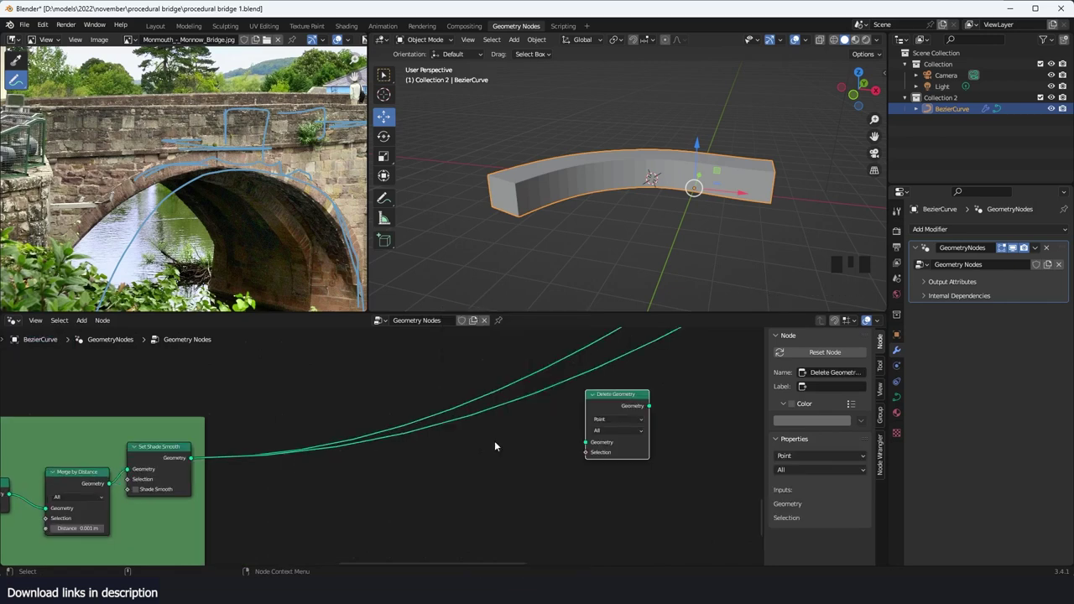
# Step: Edit the bridge curve and try raising its end point, first freely and again along the Z axis
pyautogui.moveTo(461, 252); pyautogui.dragTo(578, 199, button='middle')
pyautogui.press('`')
pyautogui.press('Tab')
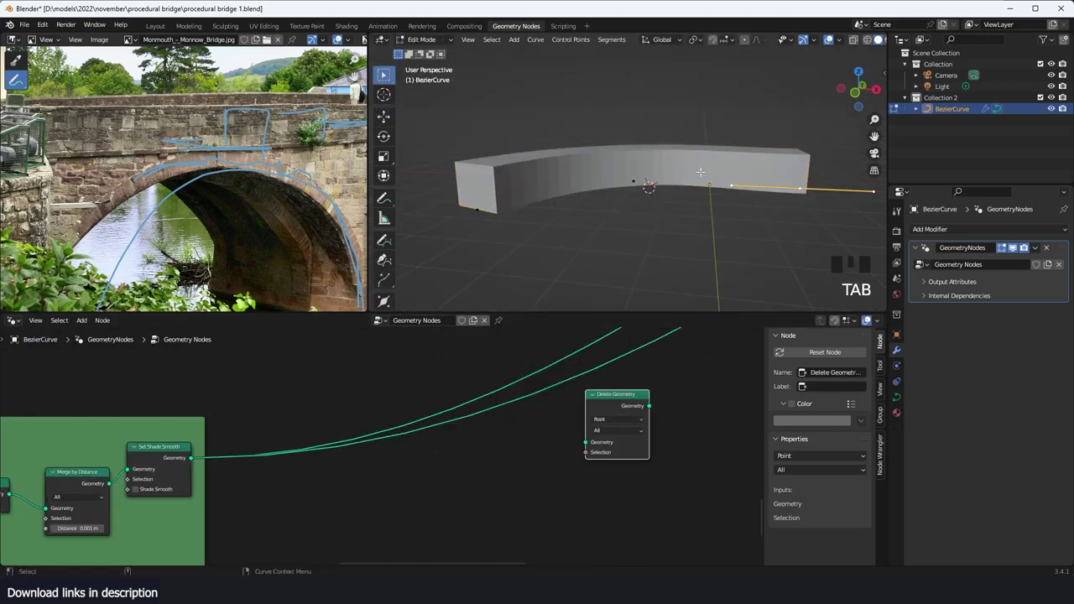
pyautogui.press('g')
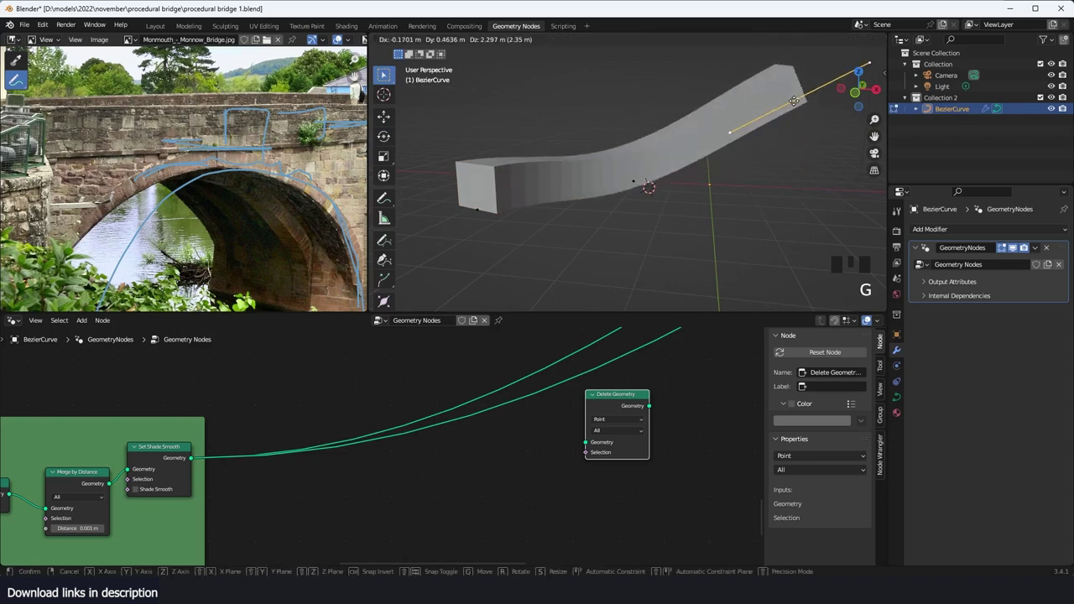
pyautogui.rightClick(794, 101)
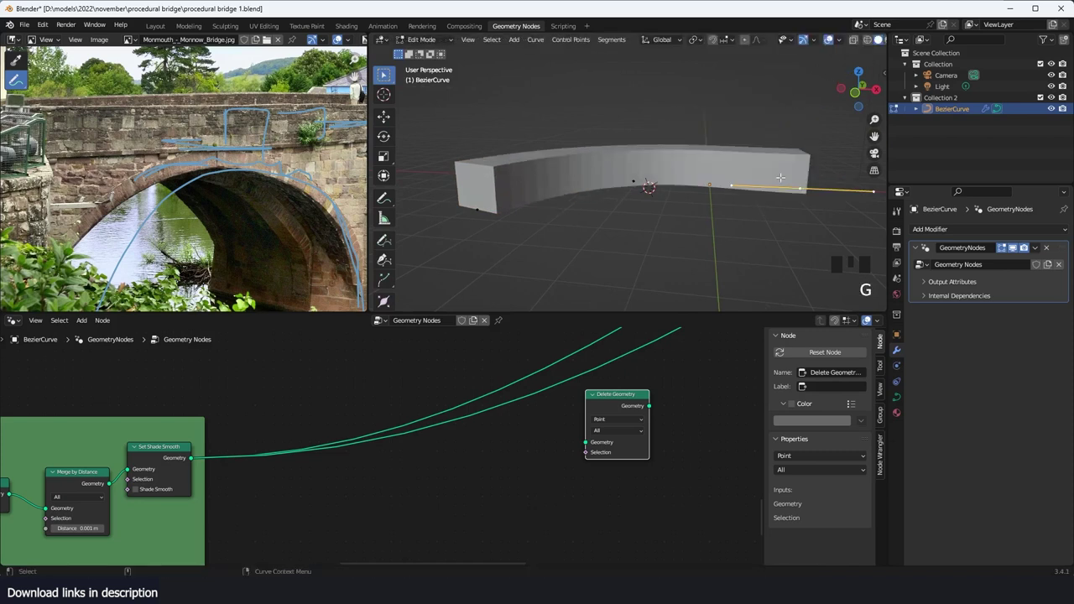
pyautogui.press('g')
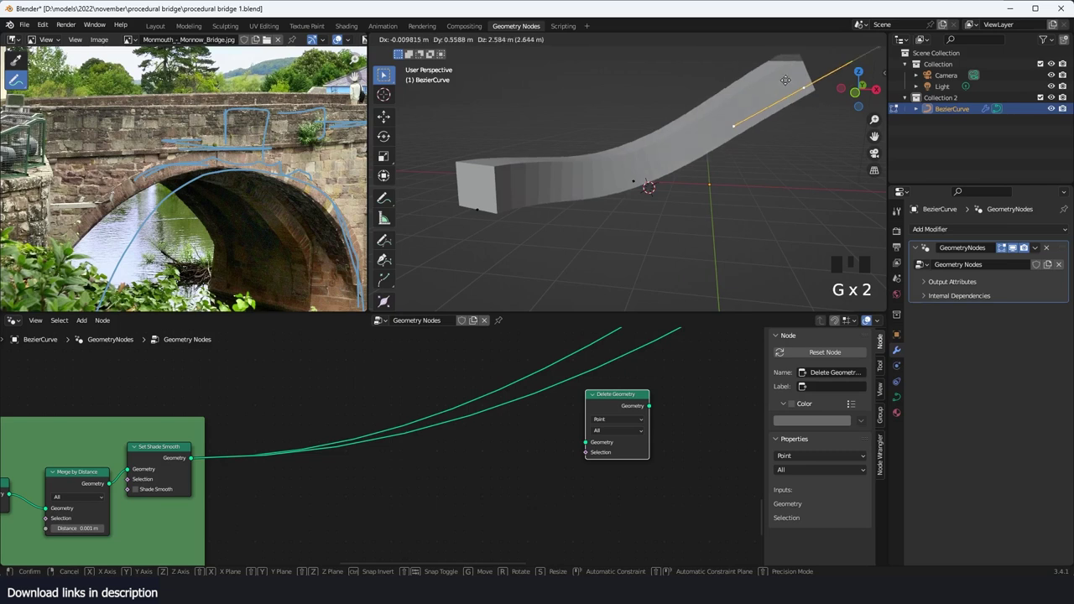
pyautogui.press('z')
pyautogui.rightClick(782, 109)
# Step: Try moving the curve's end point in the top view and in perspective, and return to Object Mode
pyautogui.press('KP_7')
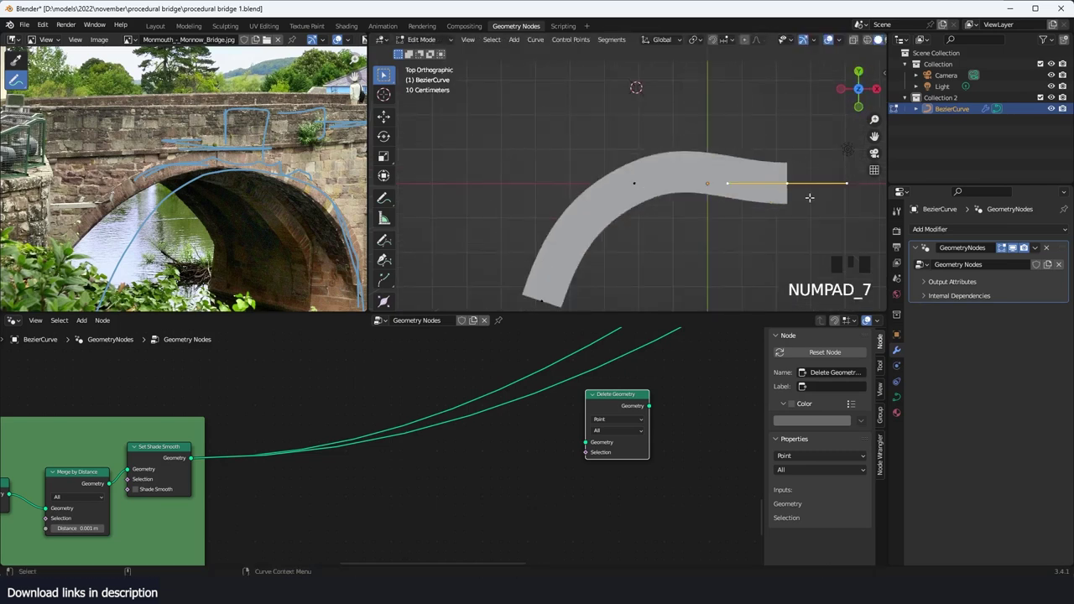
pyautogui.press('g')
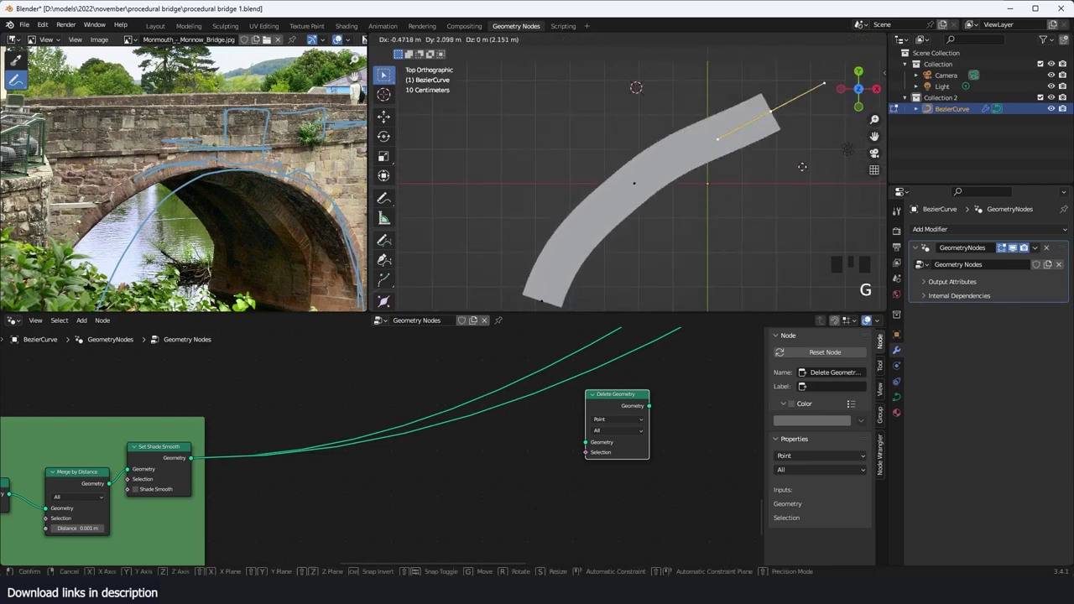
pyautogui.rightClick(778, 209)
pyautogui.press('`')
pyautogui.press('`')
pyautogui.press('g')
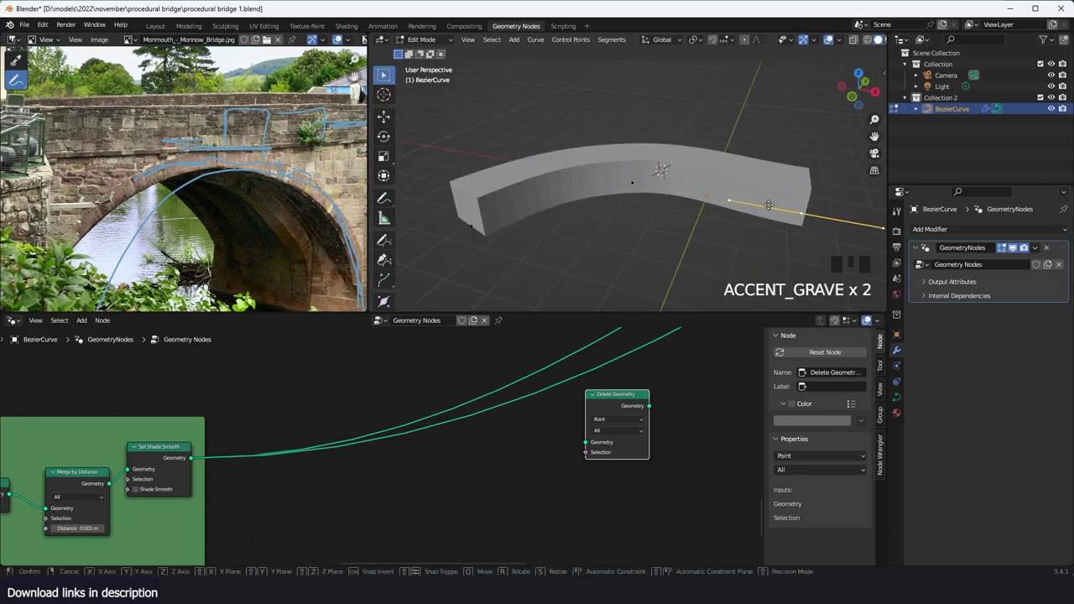
pyautogui.rightClick(762, 196)
pyautogui.press('Tab')
# Step: Add a Position node in the empty space between the green block frame and Delete Geometry
pyautogui.scroll(2, 491, 471)
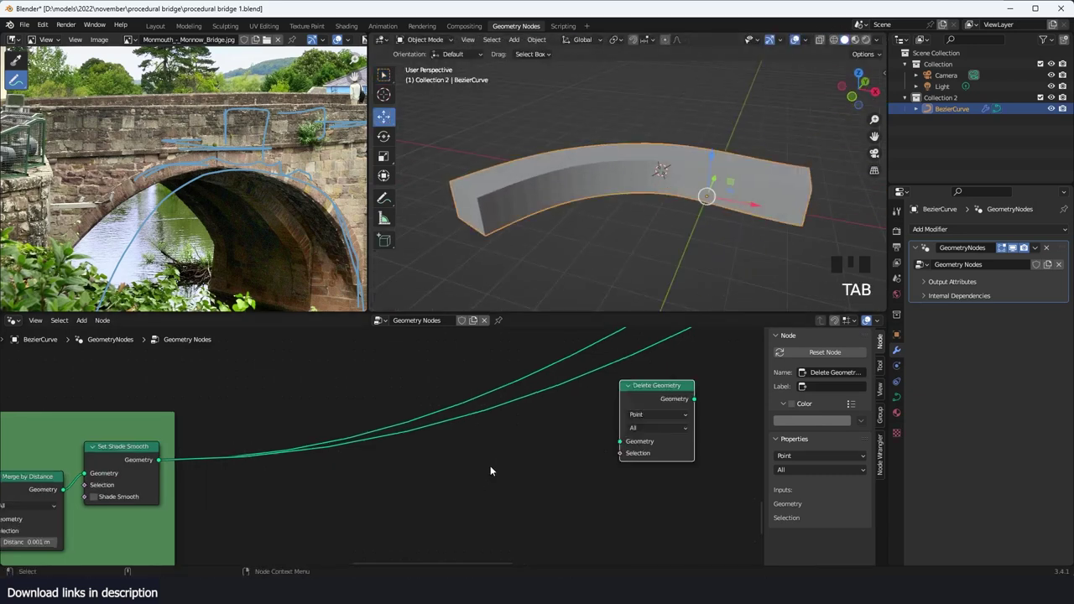
pyautogui.scroll(1, 491, 471)
pyautogui.hotkey('shift', 'a')
pyautogui.write('po')
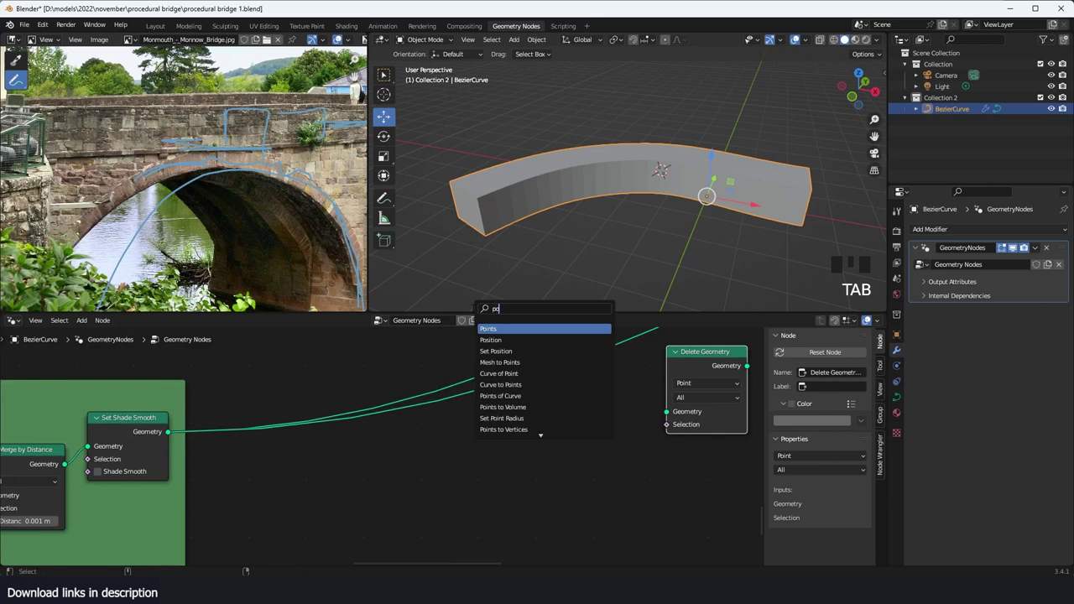
pyautogui.write('x')
pyautogui.press('BackSpace')
pyautogui.write('s')
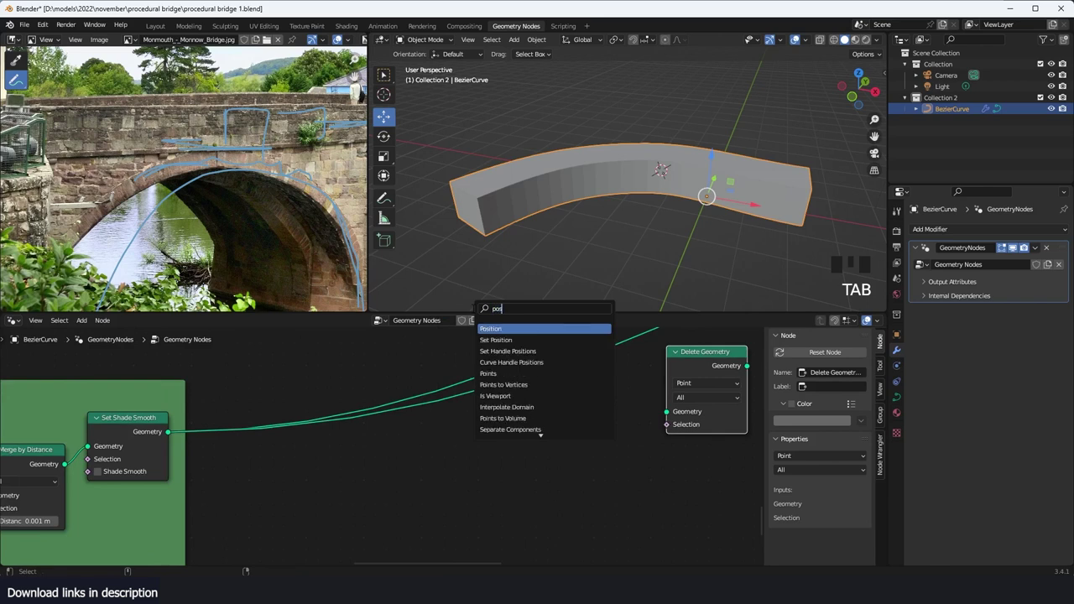
pyautogui.click(511, 330)
pyautogui.click(390, 510)
# Step: Add a Separate XYZ node, feed the Position output into its Vector input, and arrange both nodes beside the green frame
pyautogui.hotkey('shift', 'a')
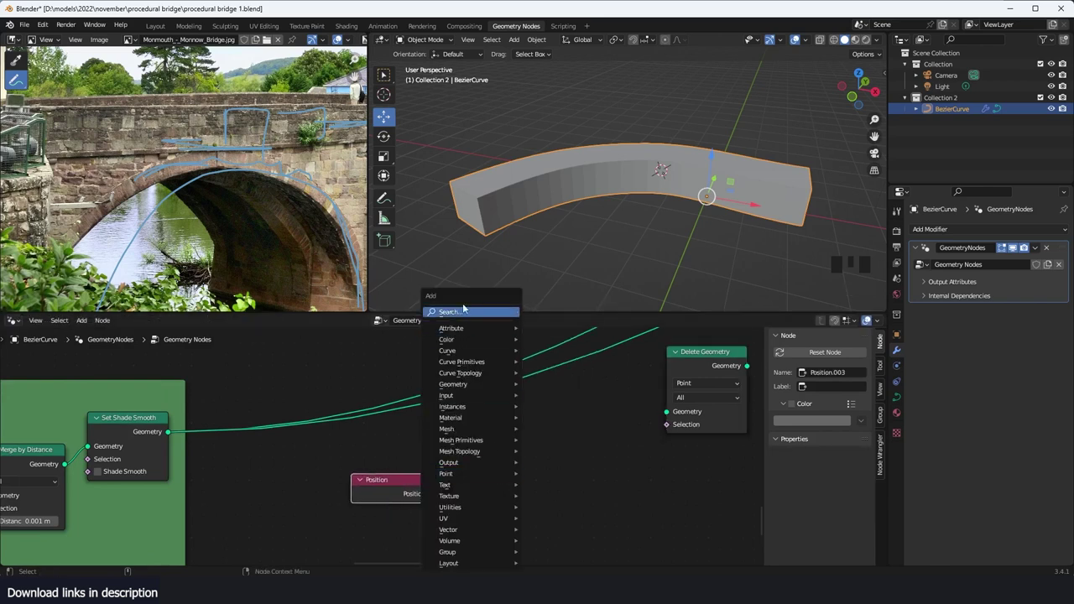
pyautogui.click(465, 308)
pyautogui.write('x')
pyautogui.press('Escape')
pyautogui.hotkey('shift', 'a')
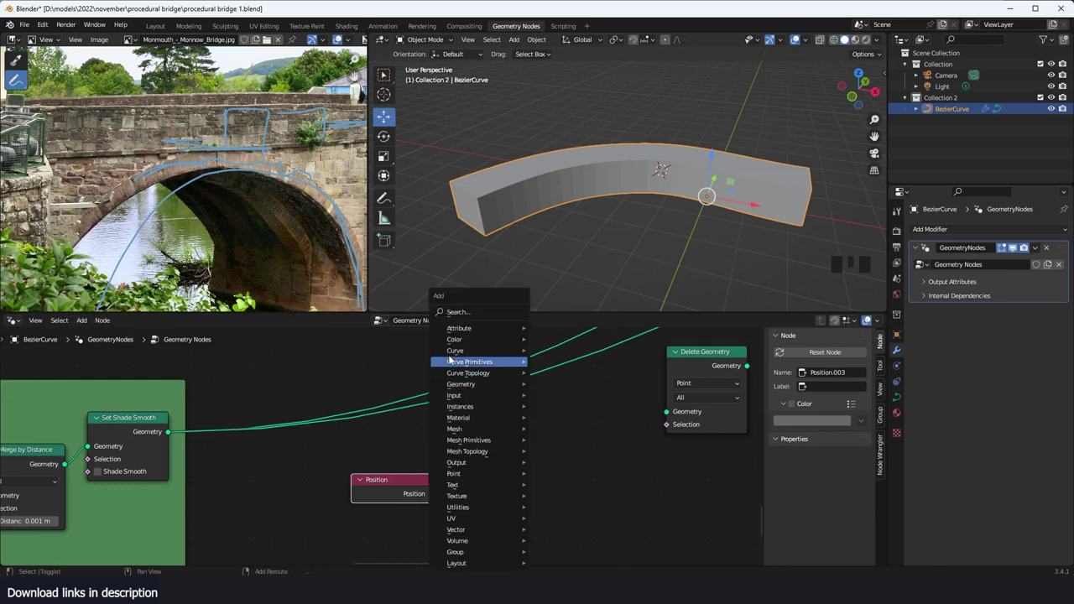
pyautogui.click(468, 309)
pyautogui.write('x')
pyautogui.click(505, 341)
pyautogui.click(506, 465)
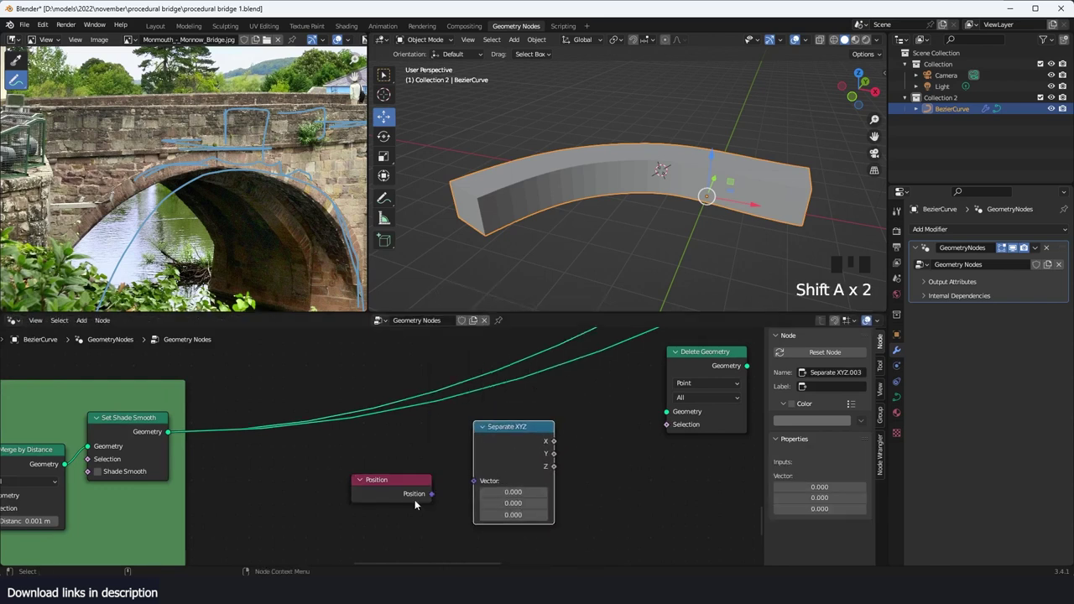
pyautogui.moveTo(432, 494); pyautogui.dragTo(486, 486)
pyautogui.moveTo(395, 490); pyautogui.dragTo(322, 503)
pyautogui.moveTo(513, 447); pyautogui.dragTo(425, 472)
# Step: Add a Compare node before Delete Geometry and connect the Z component to its A input
pyautogui.hotkey('shift', 'a')
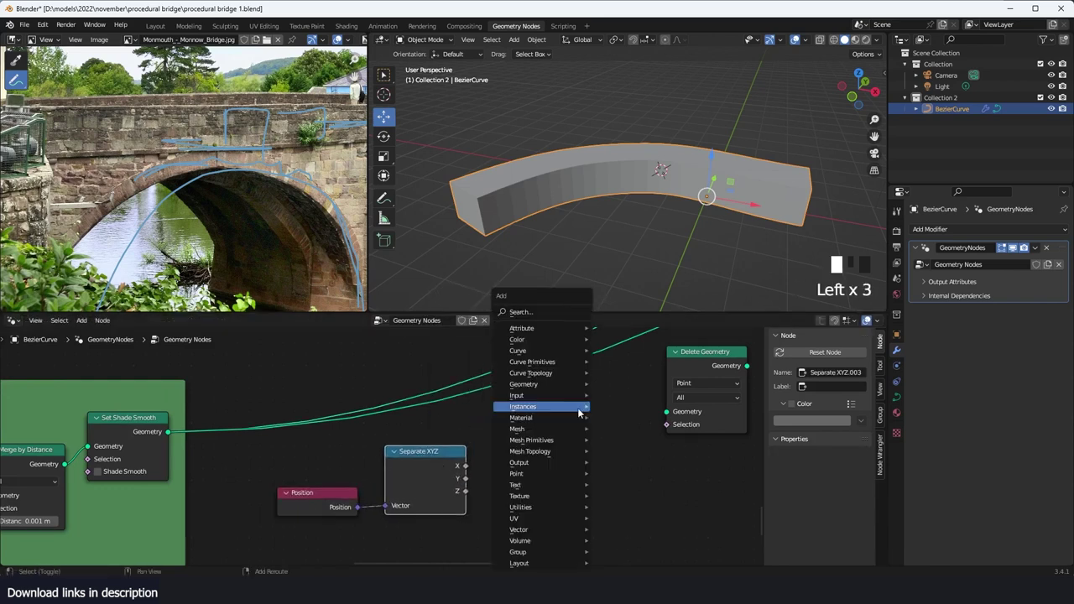
pyautogui.click(540, 311)
pyautogui.write('comp')
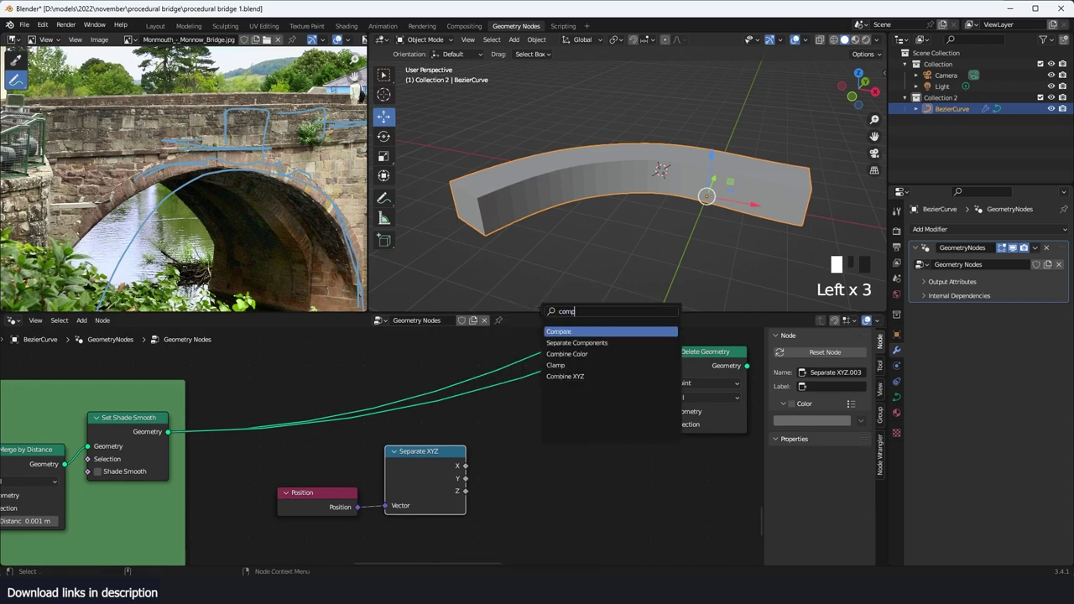
pyautogui.click(577, 333)
pyautogui.click(550, 489)
pyautogui.moveTo(551, 488); pyautogui.dragTo(549, 487, button='middle')
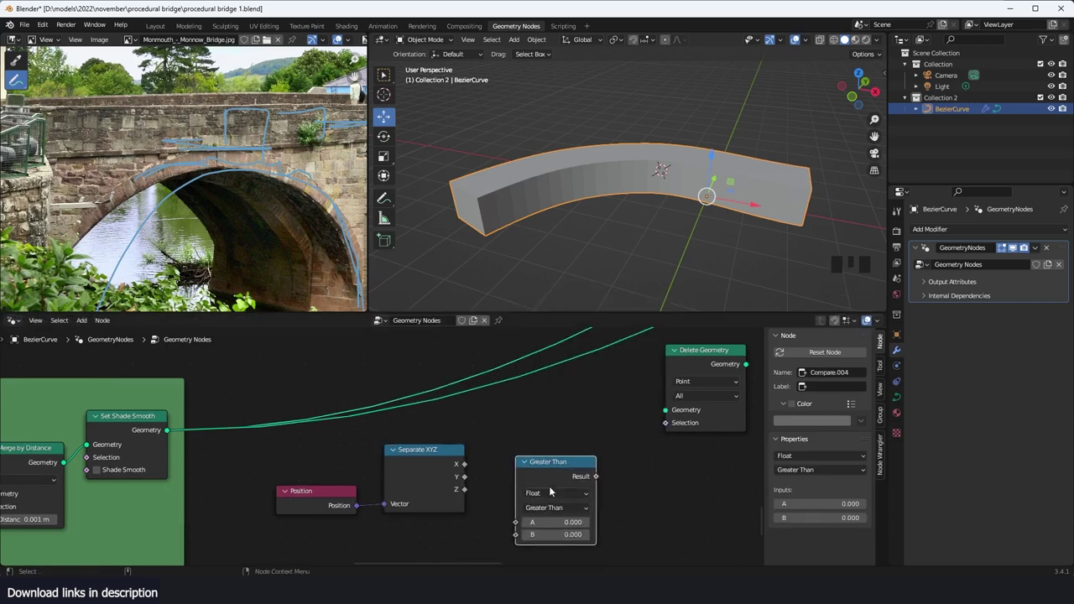
pyautogui.moveTo(547, 467); pyautogui.dragTo(561, 403)
pyautogui.moveTo(464, 489); pyautogui.dragTo(531, 460)
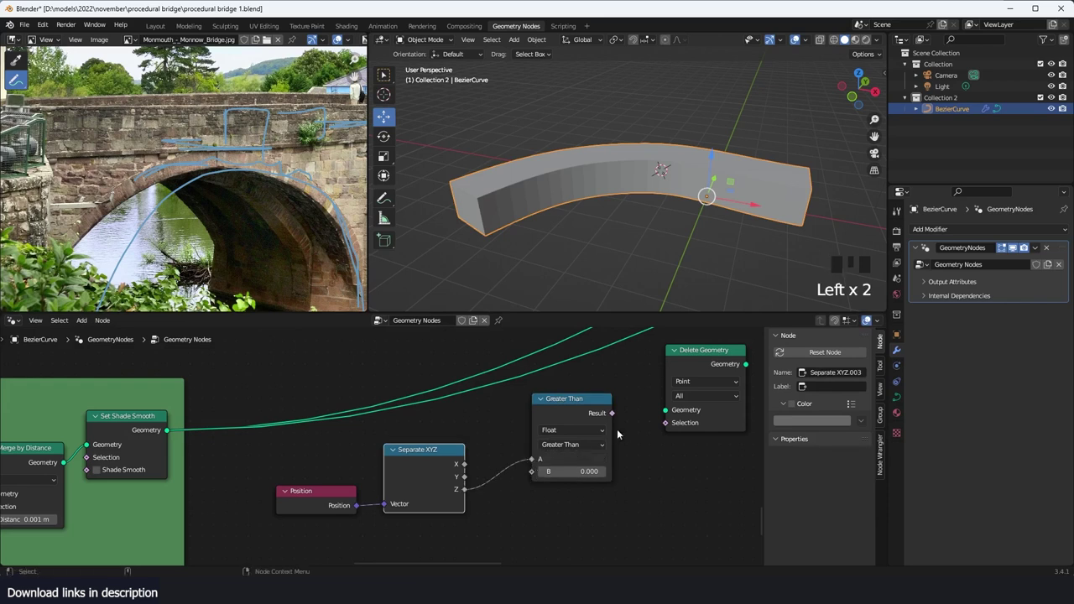
# Step: Wire the comparison result and the Set Shade Smooth geometry into Delete Geometry and preview its output
pyautogui.moveTo(610, 414); pyautogui.dragTo(666, 422)
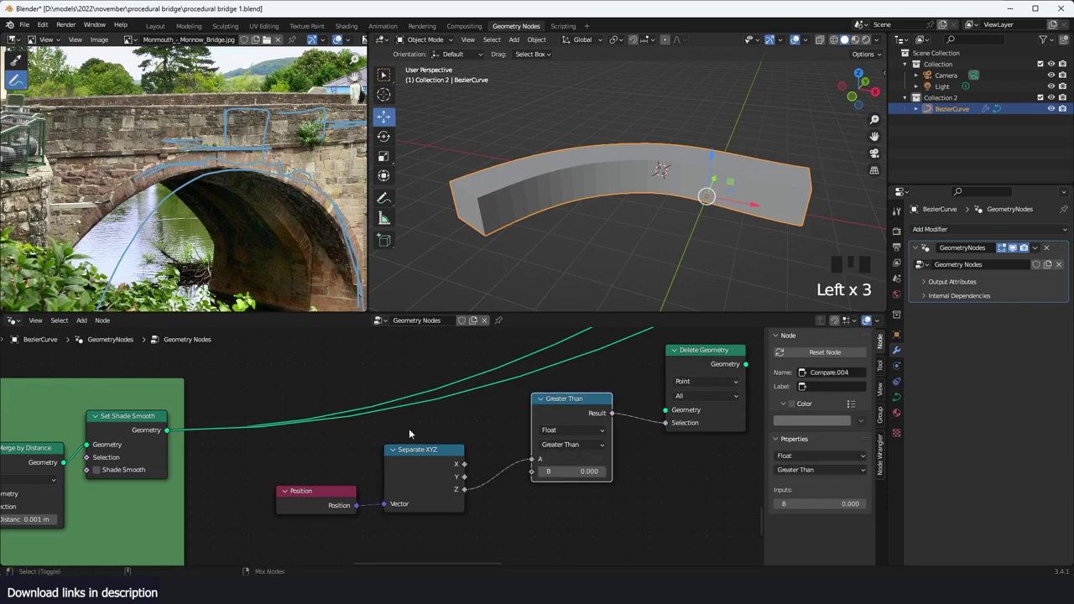
pyautogui.moveTo(168, 433); pyautogui.dragTo(669, 408)
pyautogui.keyDown('ctrl'); pyautogui.keyDown('shift'); pyautogui.click(715, 375); pyautogui.keyUp('shift'); pyautogui.keyUp('ctrl')
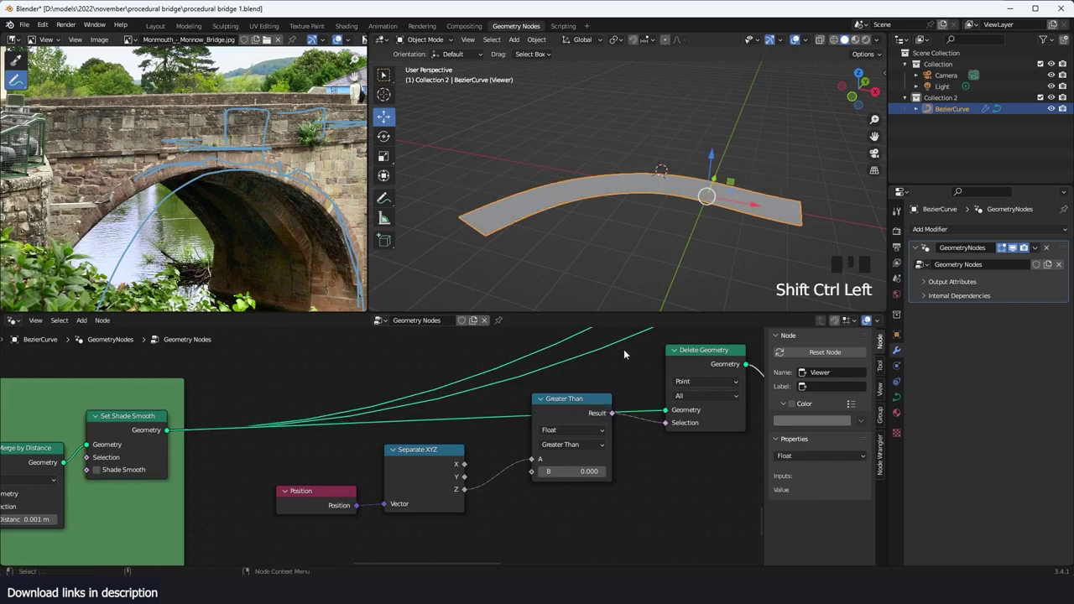
pyautogui.press('`')
pyautogui.press('`')
pyautogui.scroll(2, 662, 192)
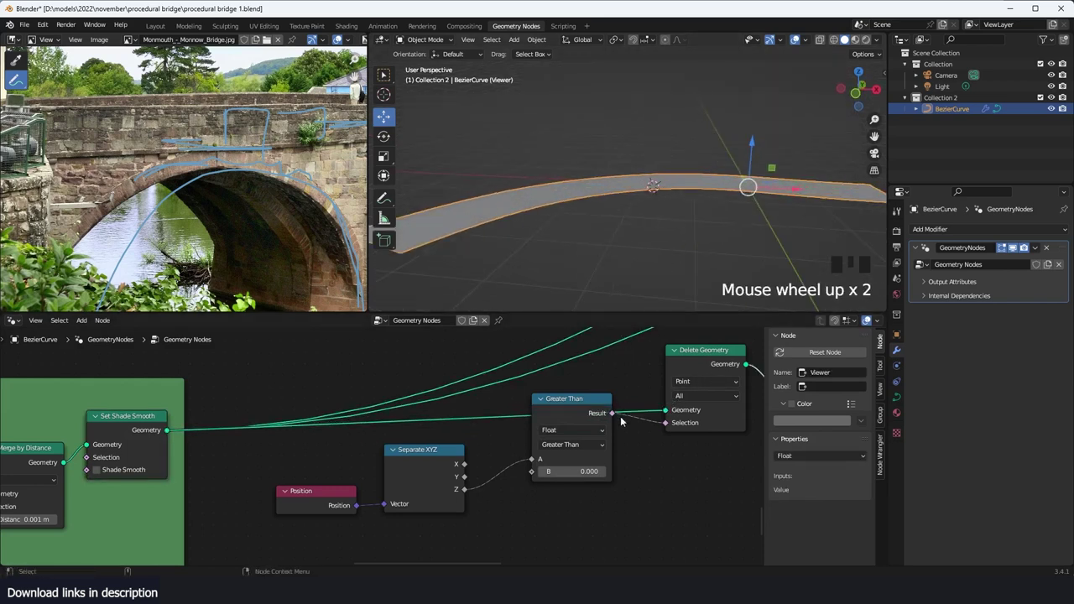
# Step: Switch the comparison to Less Than and set its B threshold to 0.090 so the upper surface is isolated
pyautogui.click(589, 446)
pyautogui.click(575, 420)
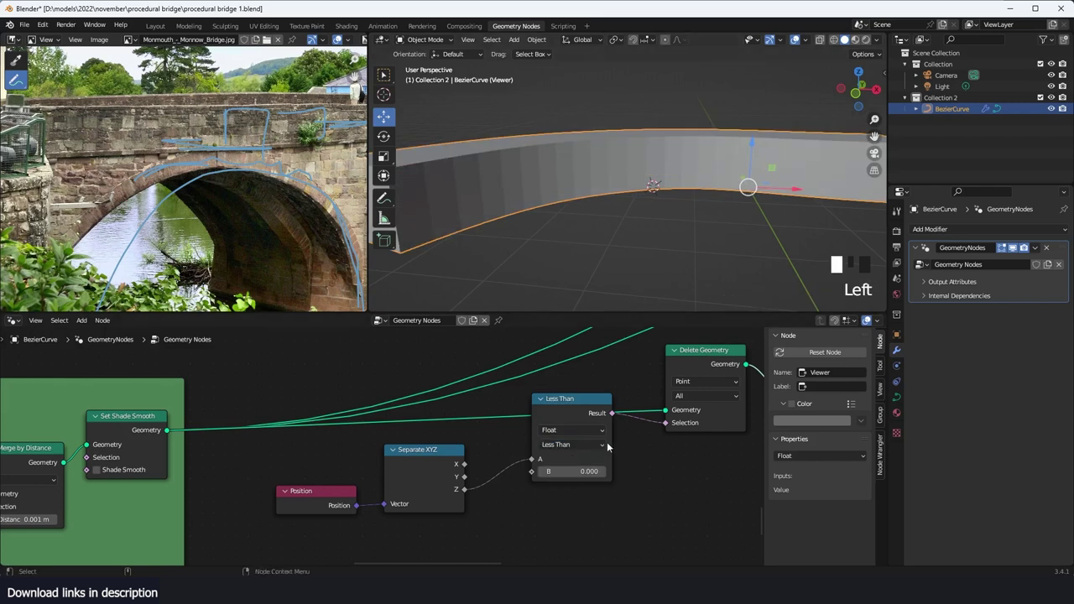
pyautogui.keyDown('shift'); pyautogui.moveTo(590, 470); pyautogui.dragTo(598, 471); pyautogui.keyUp('shift')
pyautogui.scroll(-3, 697, 300)
pyautogui.press('`')
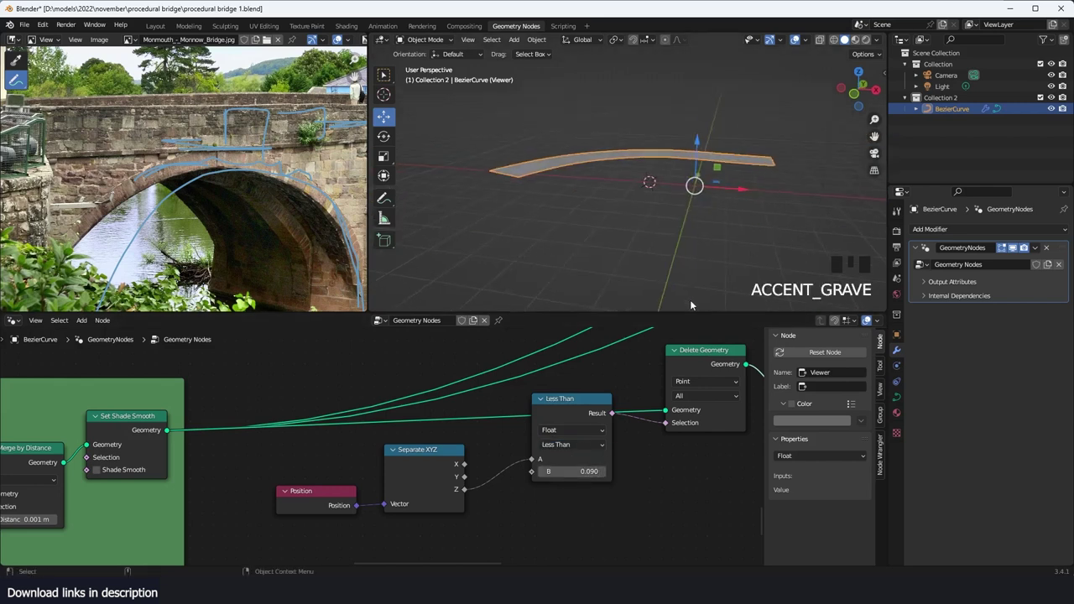
pyautogui.press('`')
# Step: Edit the bridge curve and try moving its end point freely up and down to test the height-based deletion
pyautogui.press('Tab')
pyautogui.press('a')
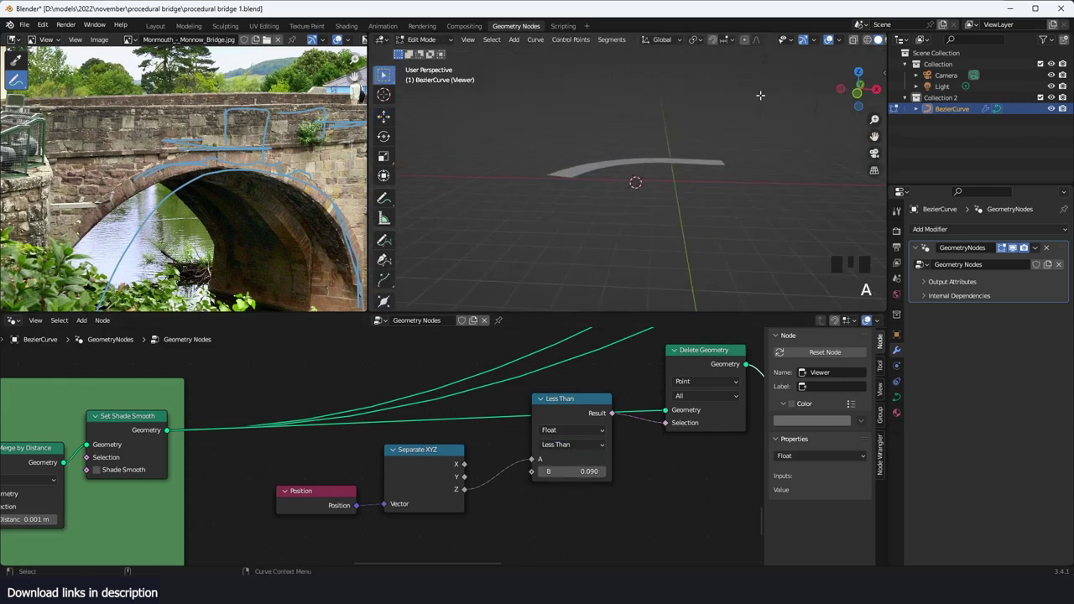
pyautogui.press('Tab')
pyautogui.press('Tab')
pyautogui.press('Tab')
pyautogui.scroll(-2, 693, 159)
pyautogui.press('Tab')
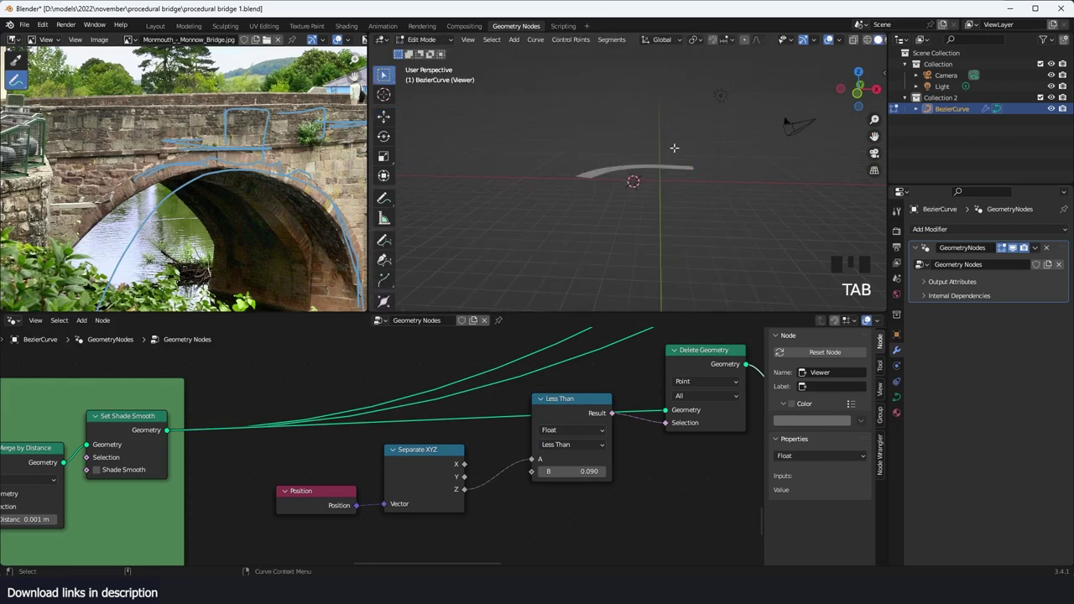
pyautogui.moveTo(654, 127); pyautogui.dragTo(758, 227)
pyautogui.press('g')
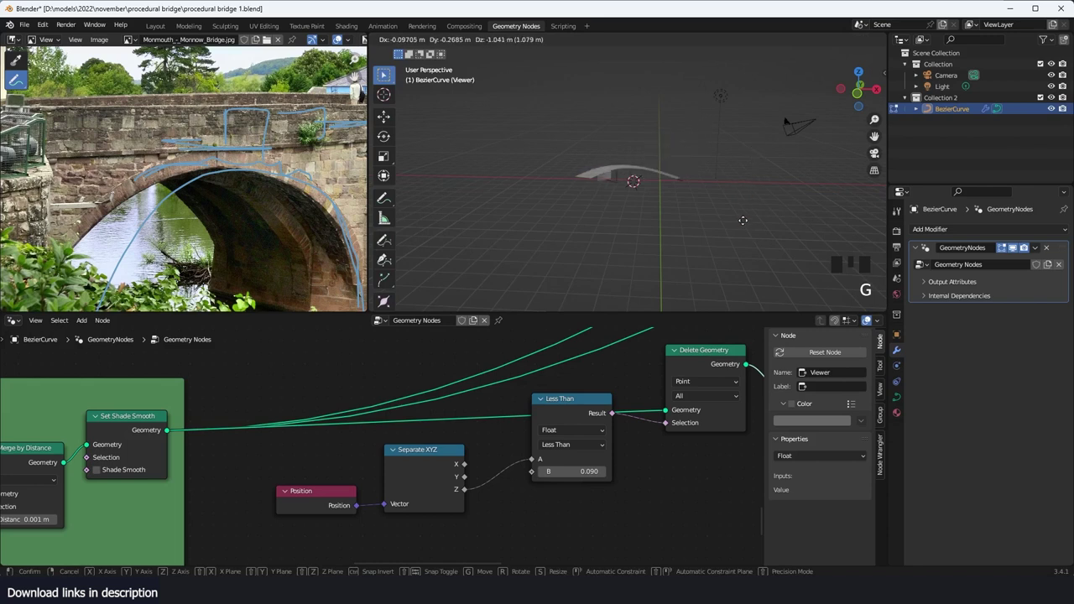
pyautogui.click(751, 153)
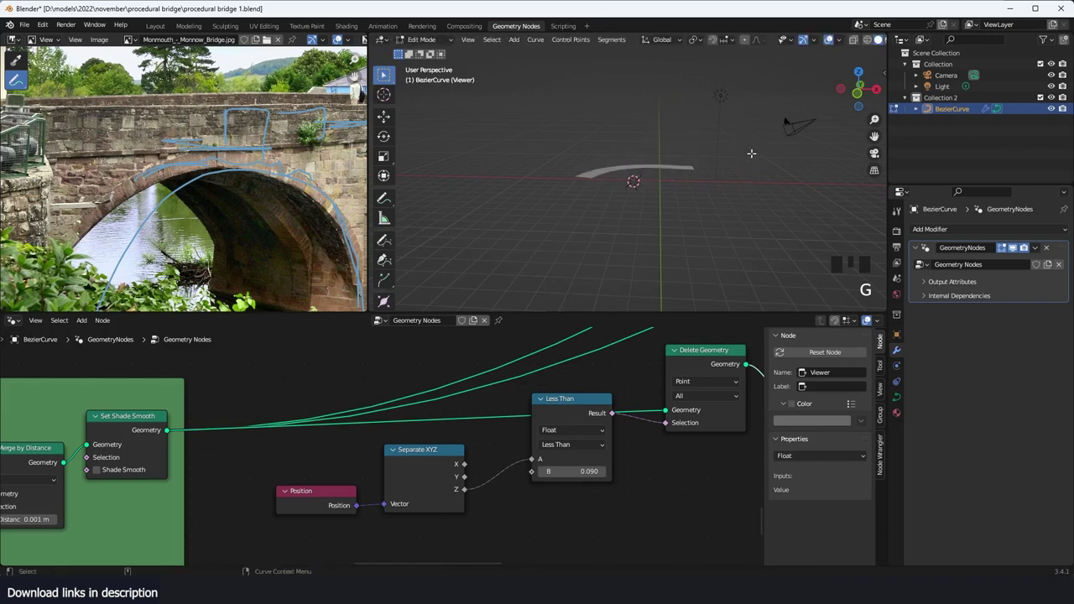
pyautogui.scroll(2, 738, 211)
pyautogui.press('g')
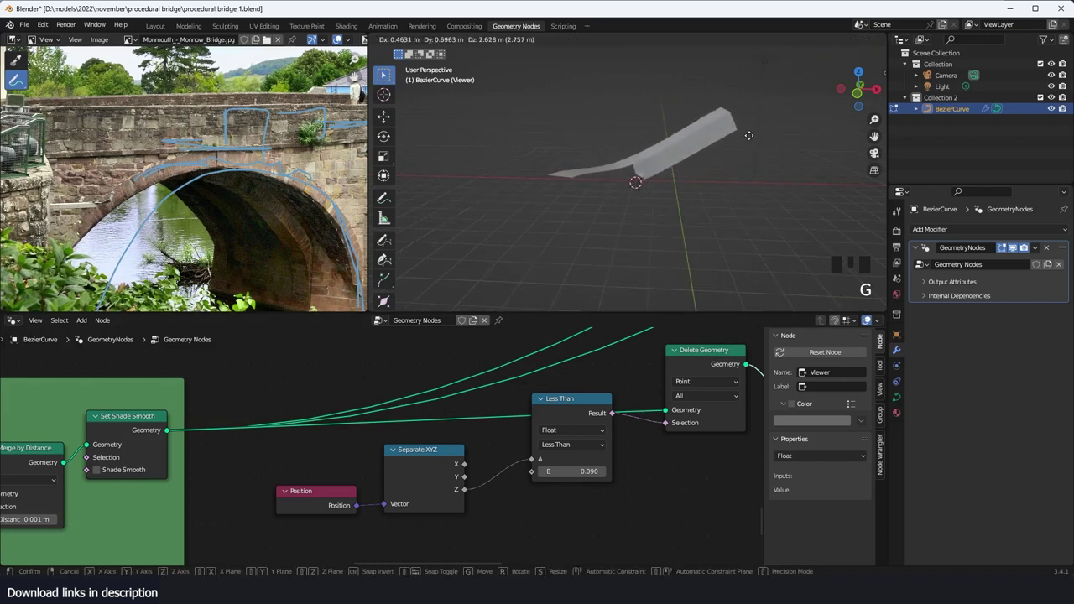
pyautogui.click(710, 200)
# Step: Try moving the curve's end point horizontally with the Z axis locked
pyautogui.press('KP_7')
pyautogui.press('`')
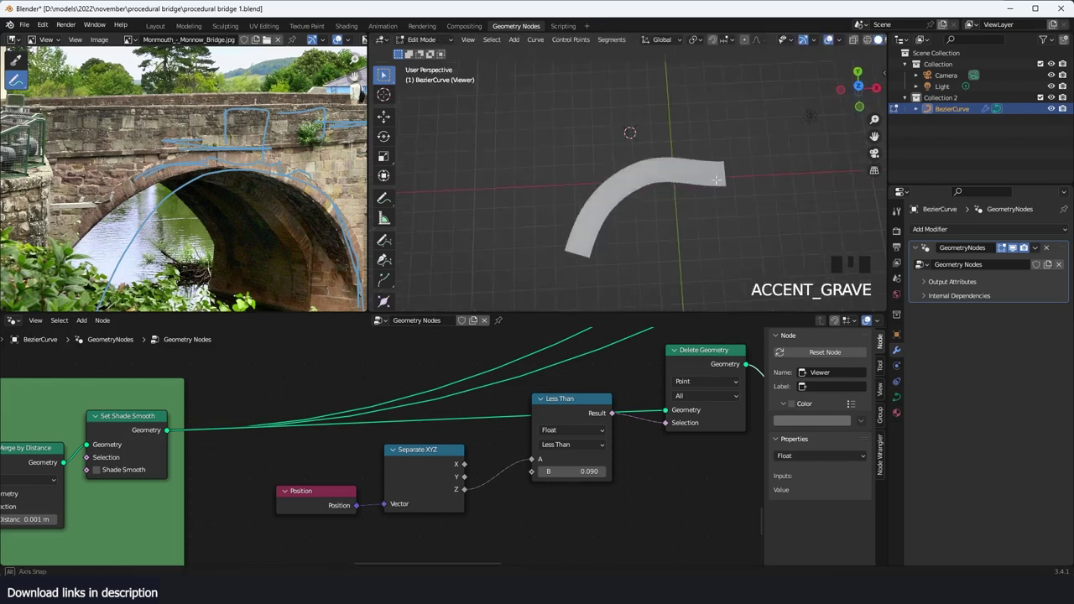
pyautogui.press('g')
pyautogui.hotkey('shift', 'z')
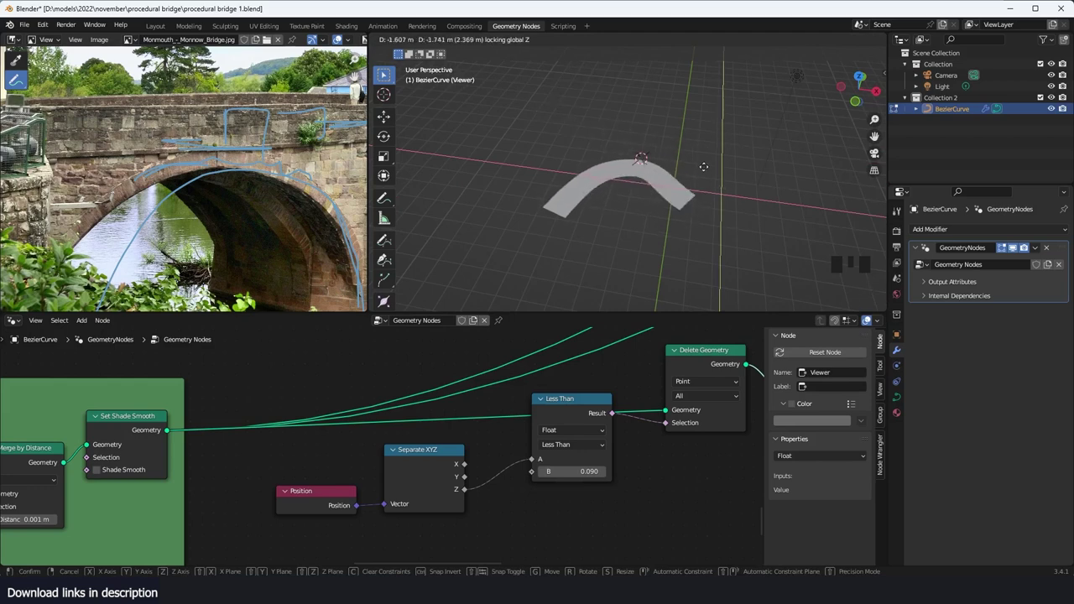
pyautogui.rightClick(701, 167)
# Step: Return to Object Mode, turn on the bridge's wireframe display, and inspect the face divisions of the isolated strip
pyautogui.press('Tab')
pyautogui.press('`')
pyautogui.press('Tab')
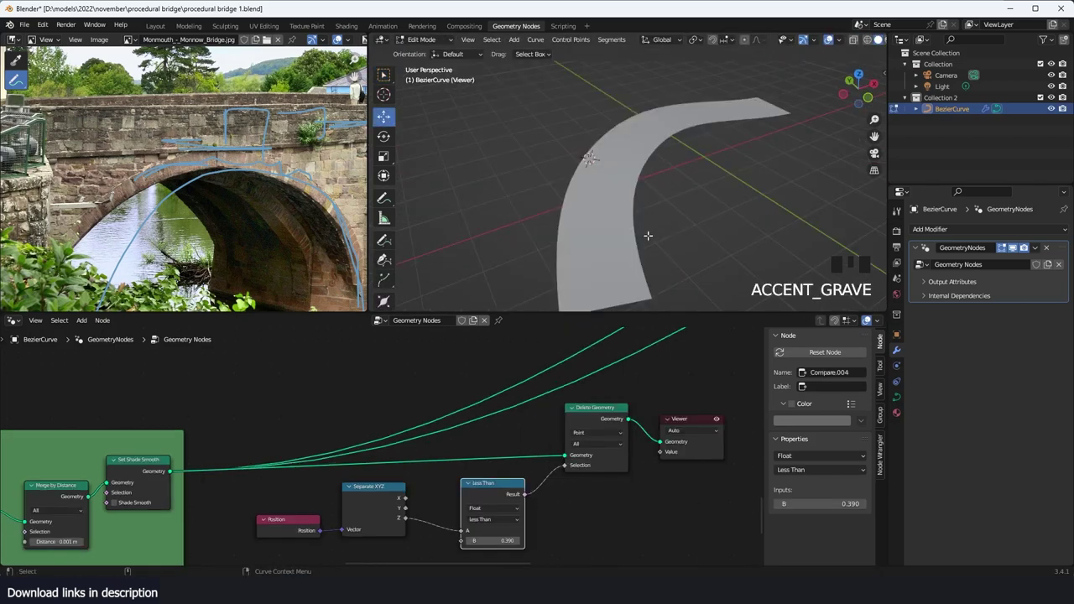
pyautogui.press('Tab')
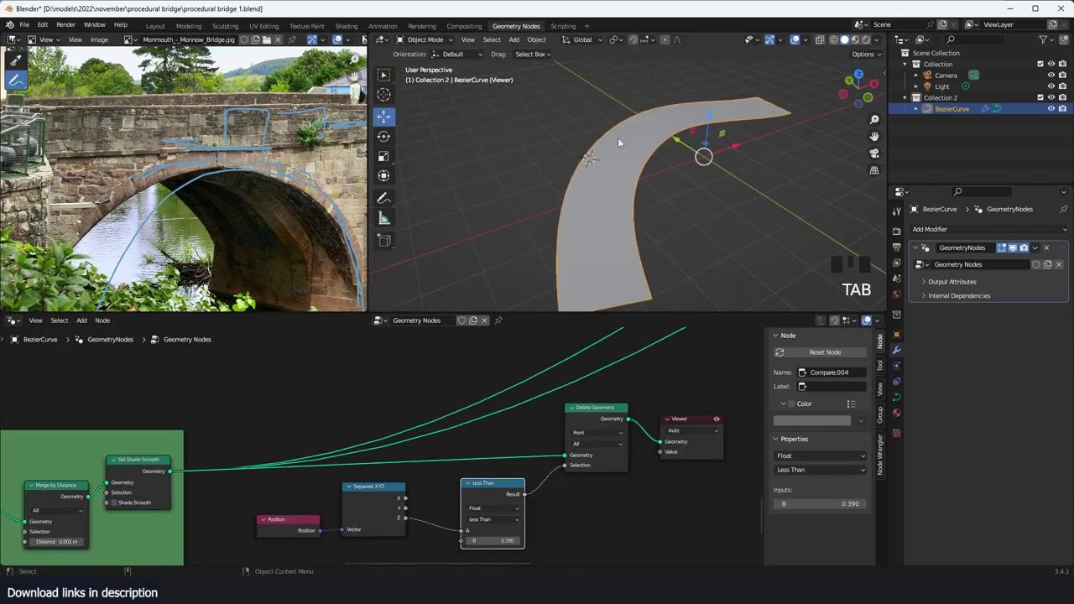
pyautogui.press('q')
pyautogui.press('`')
pyautogui.scroll(2, 557, 200)
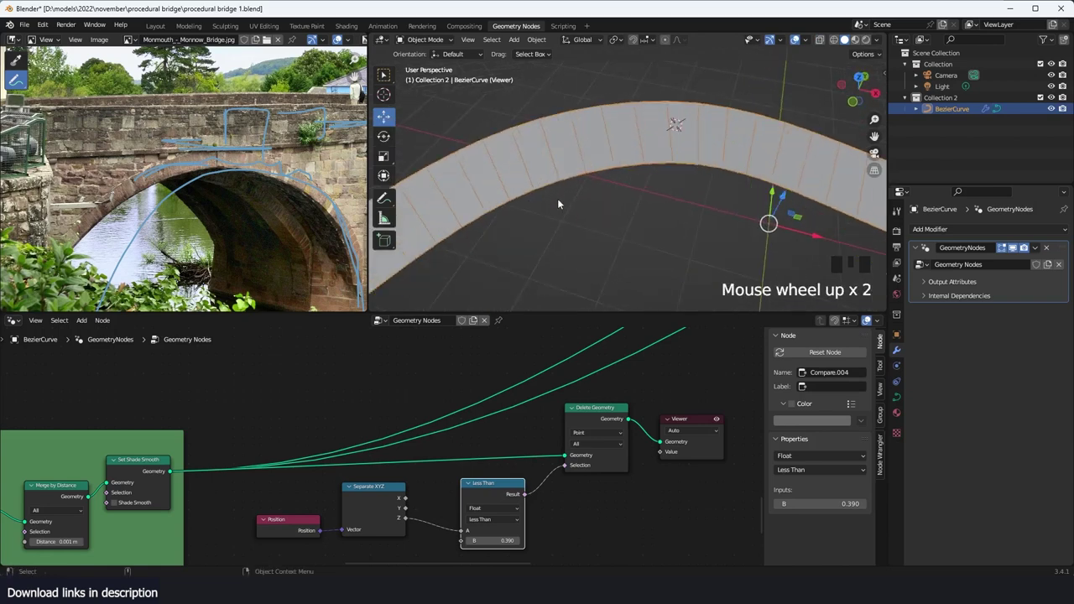
pyautogui.keyDown('shift'); pyautogui.moveTo(557, 200); pyautogui.dragTo(556, 216, button='middle'); pyautogui.keyUp('shift')
pyautogui.press('`')
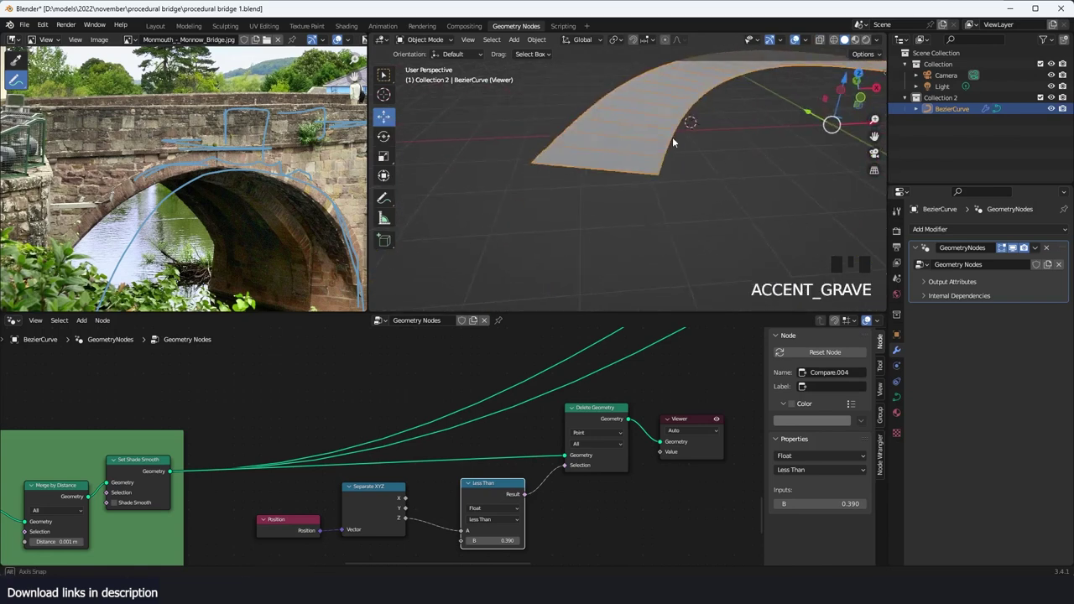
pyautogui.keyDown('shift'); pyautogui.moveTo(672, 137); pyautogui.dragTo(652, 178, button='middle'); pyautogui.keyUp('shift')
pyautogui.keyDown('shift'); pyautogui.moveTo(681, 138); pyautogui.dragTo(458, 191, button='middle'); pyautogui.keyUp('shift')
pyautogui.keyDown('shift'); pyautogui.moveTo(577, 163); pyautogui.dragTo(666, 141, button='middle'); pyautogui.keyUp('shift')
pyautogui.moveTo(523, 185); pyautogui.dragTo(564, 173, button='middle')
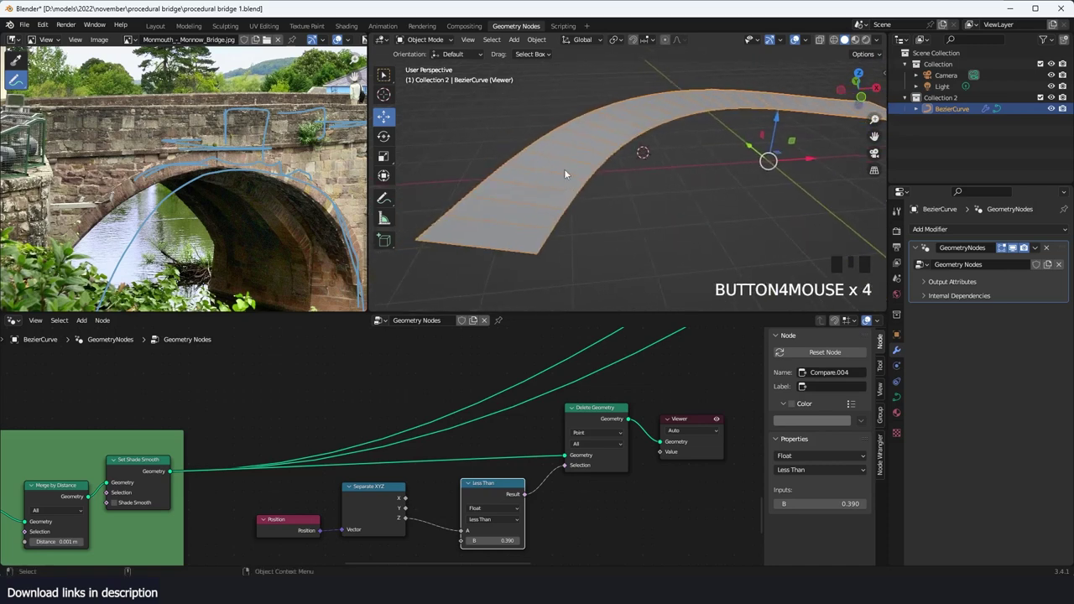
# Step: Move the Viewer node further from Delete Geometry and add a Face Neighbors node just below Delete Geometry
pyautogui.scroll(-4, 606, 446)
pyautogui.keyDown('ctrl'); pyautogui.scroll(-3, 579, 427); pyautogui.keyUp('ctrl')
pyautogui.scroll(4, 572, 421)
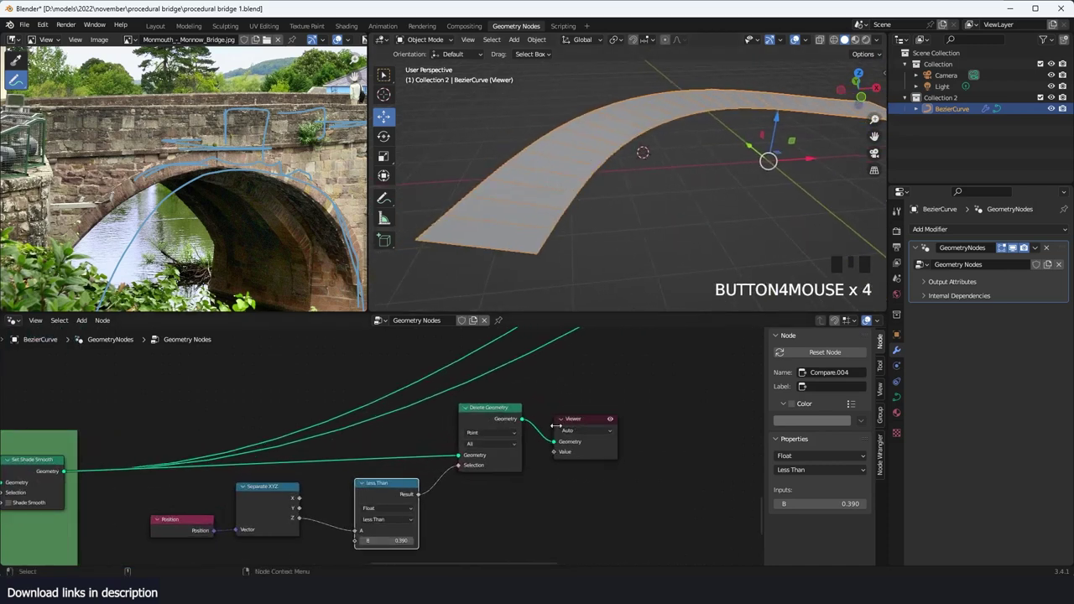
pyautogui.moveTo(589, 423); pyautogui.dragTo(653, 419)
pyautogui.moveTo(519, 487); pyautogui.dragTo(535, 422, button='middle')
pyautogui.scroll(1, 553, 417)
pyautogui.hotkey('shift', 'a')
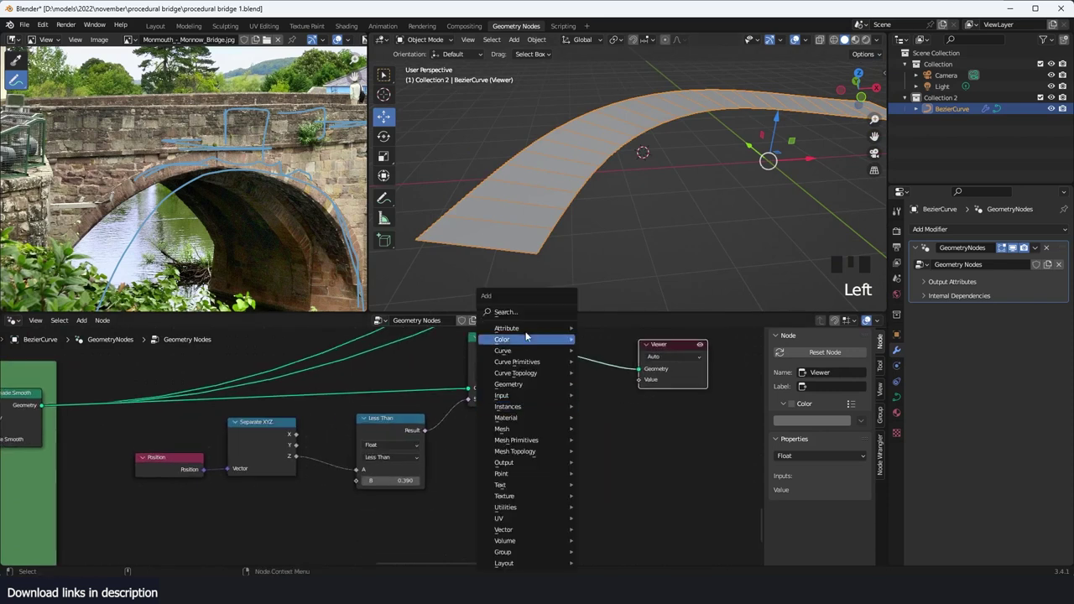
pyautogui.click(539, 312)
pyautogui.write('face')
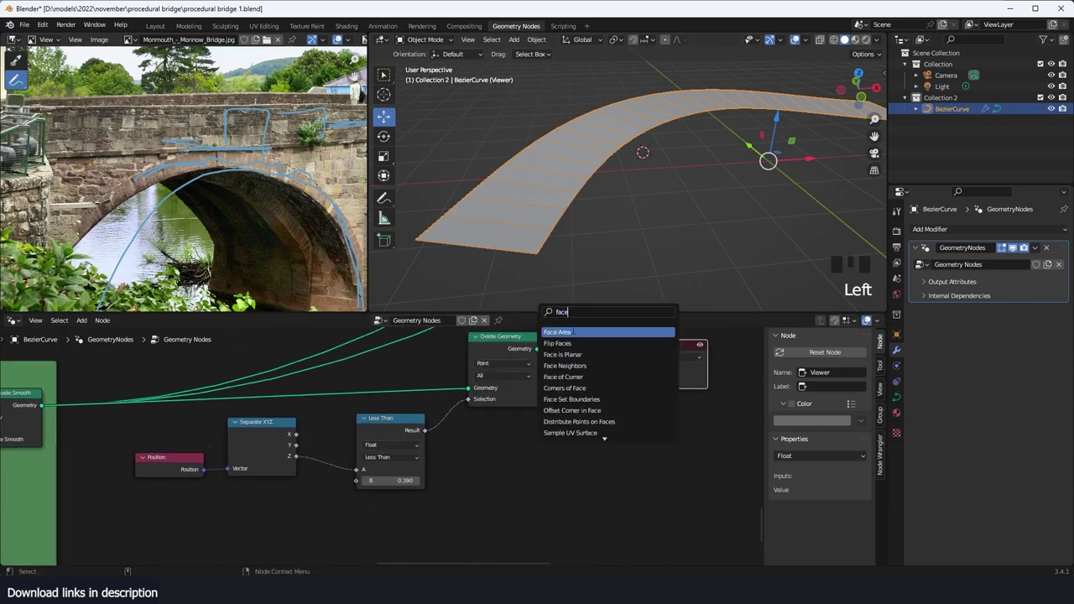
pyautogui.click(572, 366)
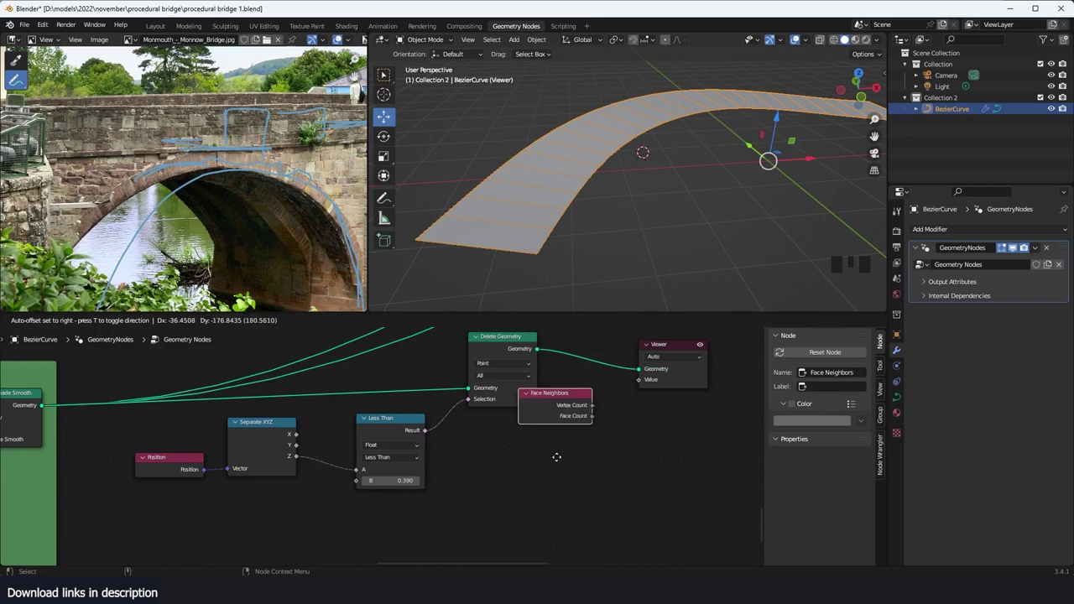
pyautogui.click(550, 480)
# Step: Annotate the edges and faces along the strip's border to illustrate face neighbours, and erase the marks
pyautogui.scroll(1, 571, 179)
pyautogui.press('`')
pyautogui.scroll(1, 432, 160)
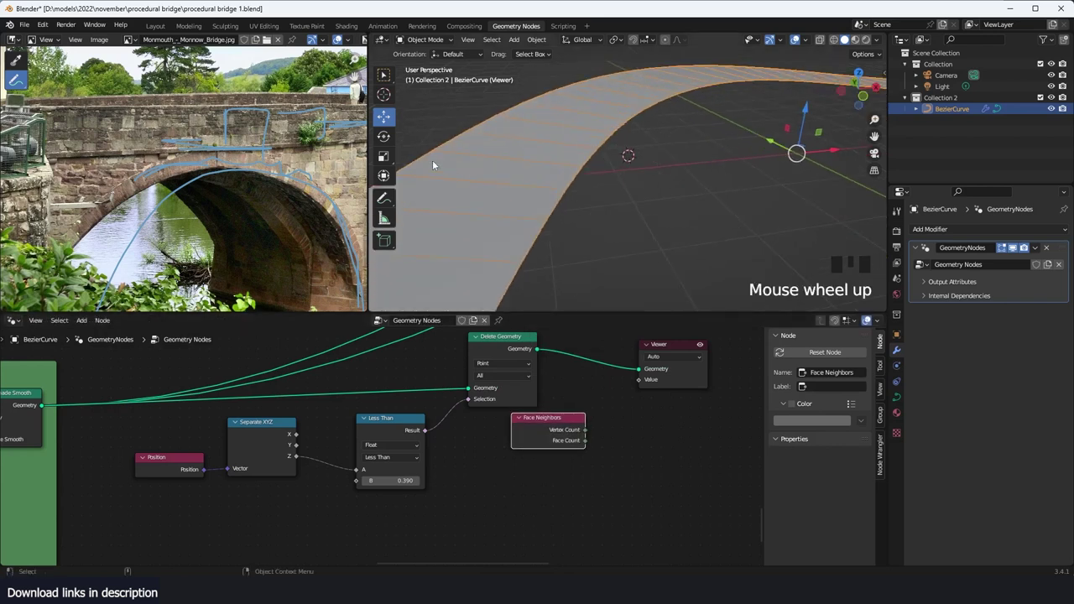
pyautogui.click(384, 199)
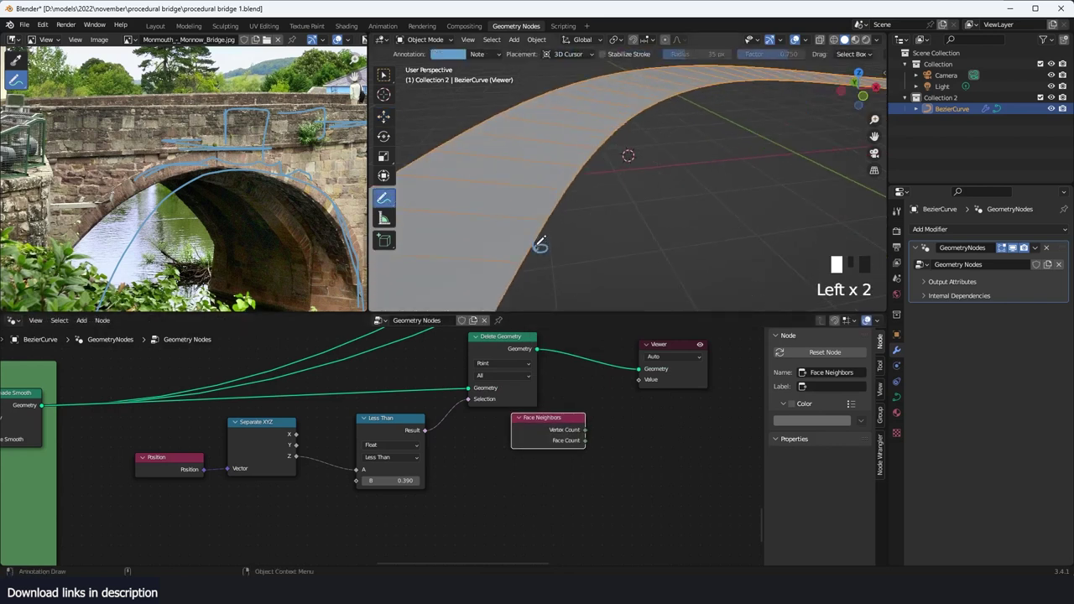
pyautogui.moveTo(536, 239)
pyautogui.mouseDown(button='middle')
pyautogui.moveTo(581, 215)
pyautogui.moveTo(594, 222)
pyautogui.moveTo(551, 243)
pyautogui.mouseUp(button='middle')
pyautogui.moveTo(574, 224); pyautogui.dragTo(577, 229)
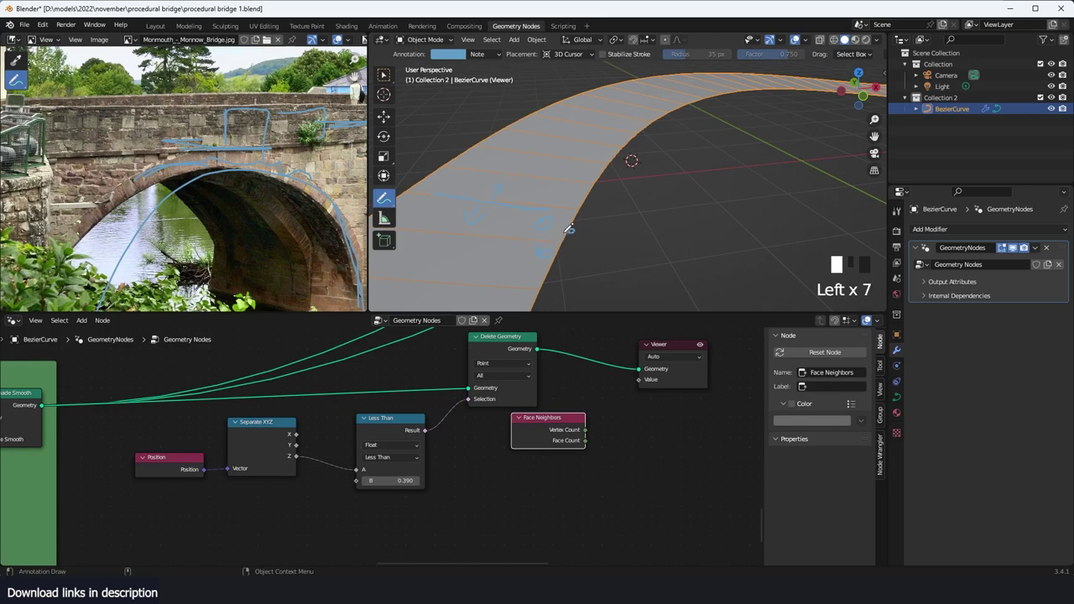
pyautogui.keyDown('ctrl'); pyautogui.moveTo(555, 244); pyautogui.dragTo(508, 254); pyautogui.keyUp('ctrl')
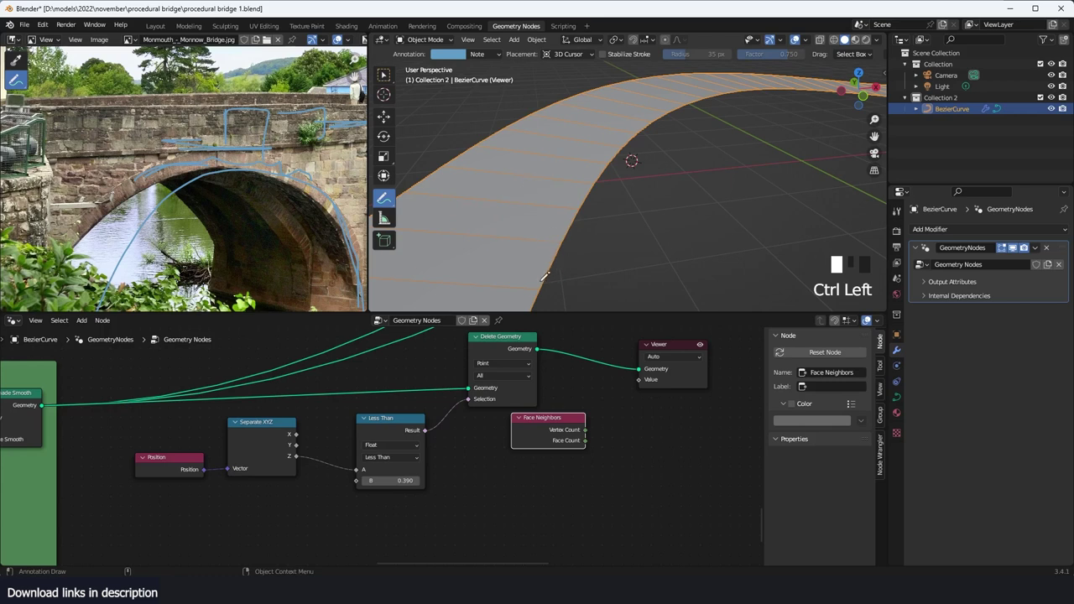
# Step: Place the Face Neighbors node below Delete Geometry and add a Greater Than comparison node beside it
pyautogui.moveTo(561, 436); pyautogui.dragTo(541, 471)
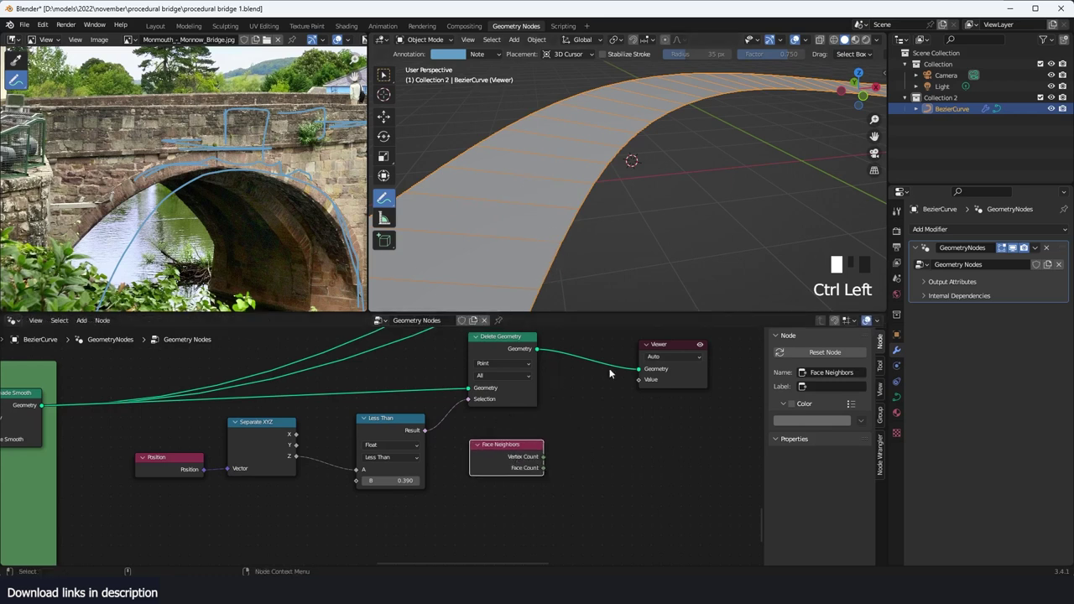
pyautogui.moveTo(577, 453); pyautogui.dragTo(569, 451, button='middle')
pyautogui.hotkey('shift', 'a')
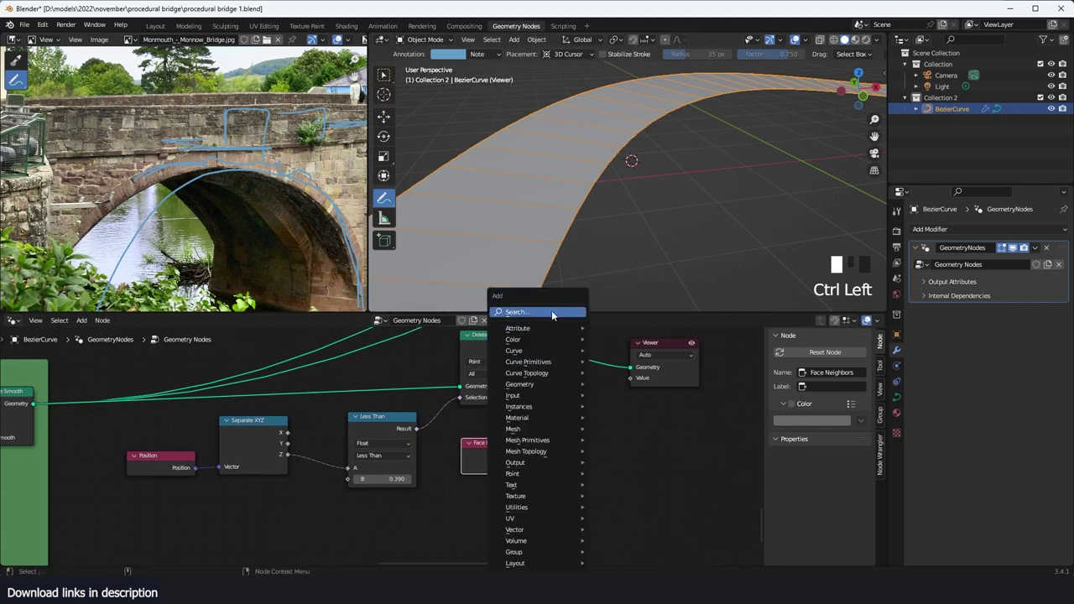
pyautogui.click(552, 312)
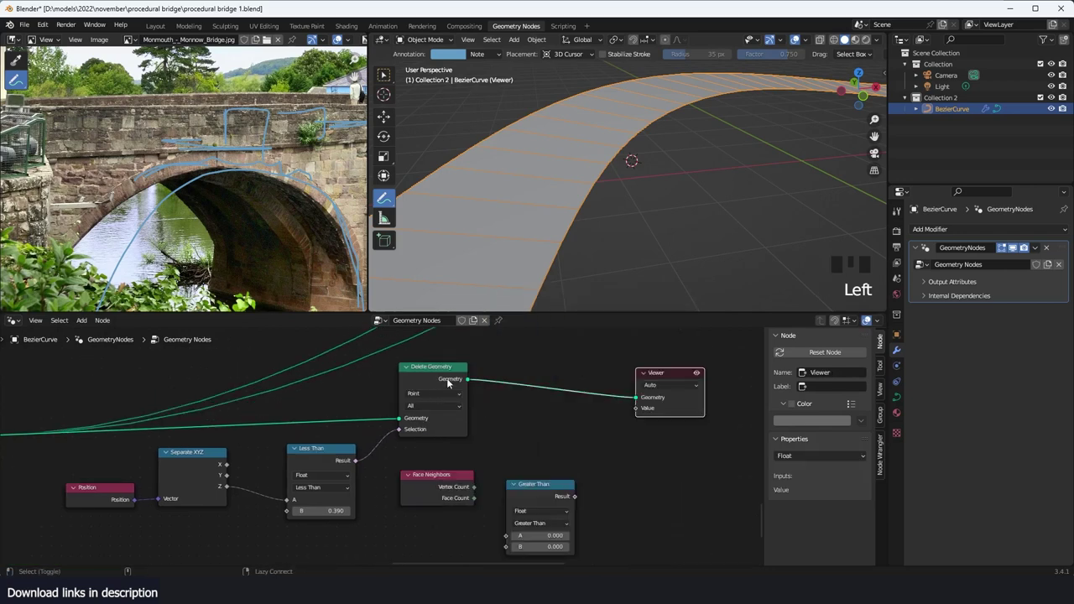
# Step: Route the Delete Geometry result to the group output as well as the Viewer, and move the Viewer further away
pyautogui.keyDown('alt'); pyautogui.keyDown('shift'); pyautogui.click(448, 383); pyautogui.keyUp('shift'); pyautogui.keyUp('alt')
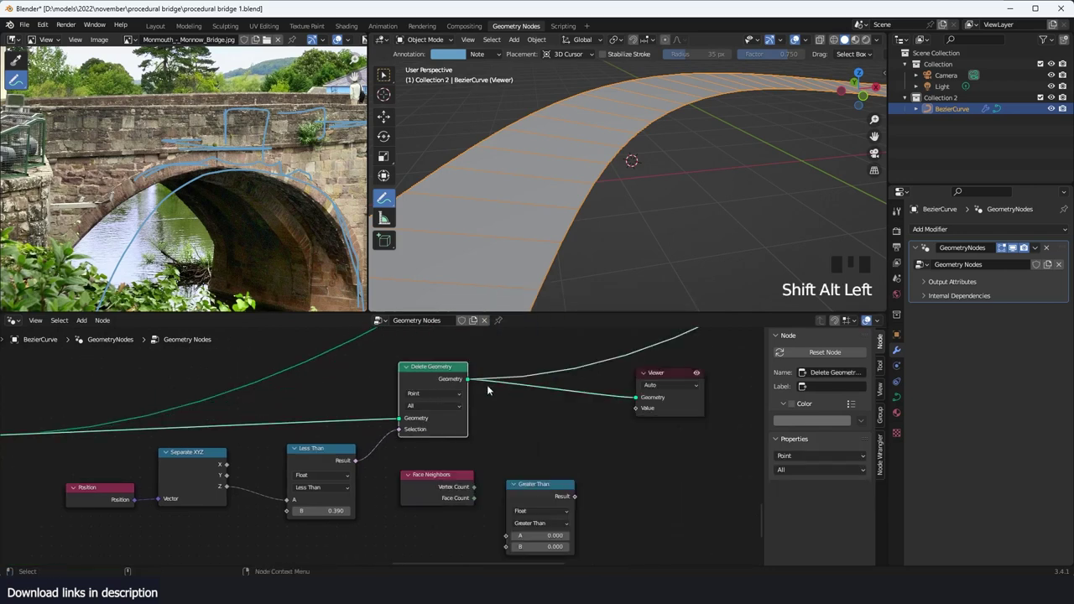
pyautogui.keyDown('ctrl'); pyautogui.keyDown('shift'); pyautogui.click(448, 382); pyautogui.keyUp('shift'); pyautogui.keyUp('ctrl')
pyautogui.scroll(-1, 618, 392)
pyautogui.moveTo(628, 384); pyautogui.dragTo(742, 383)
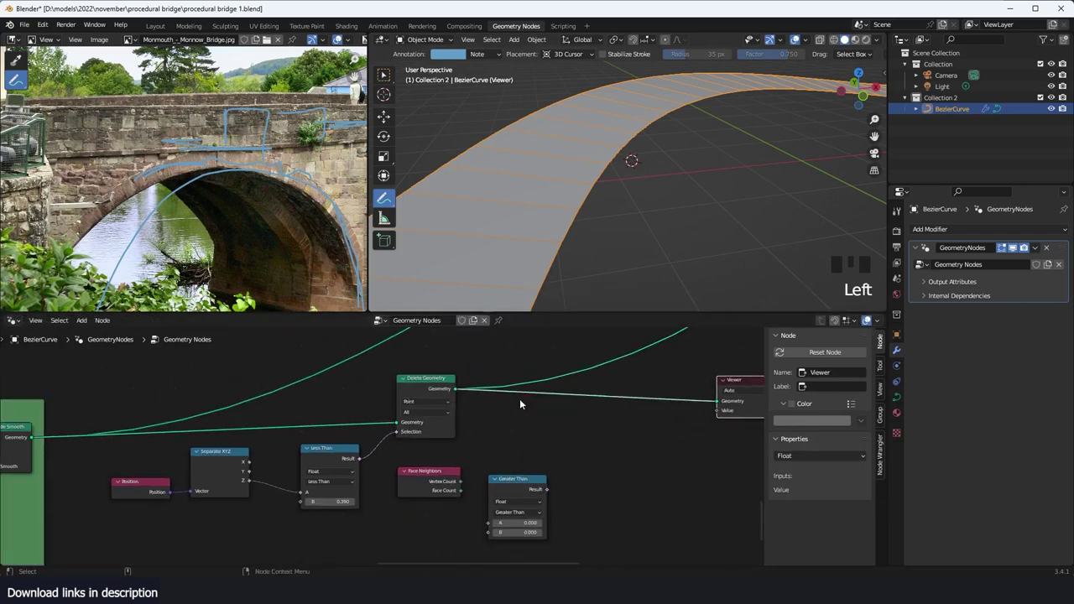
# Step: Duplicate Delete Geometry, insert the copy between the original and the Viewer, and set its domain to Edge
pyautogui.click(431, 383)
pyautogui.hotkey('shift', 'd')
pyautogui.click(669, 398)
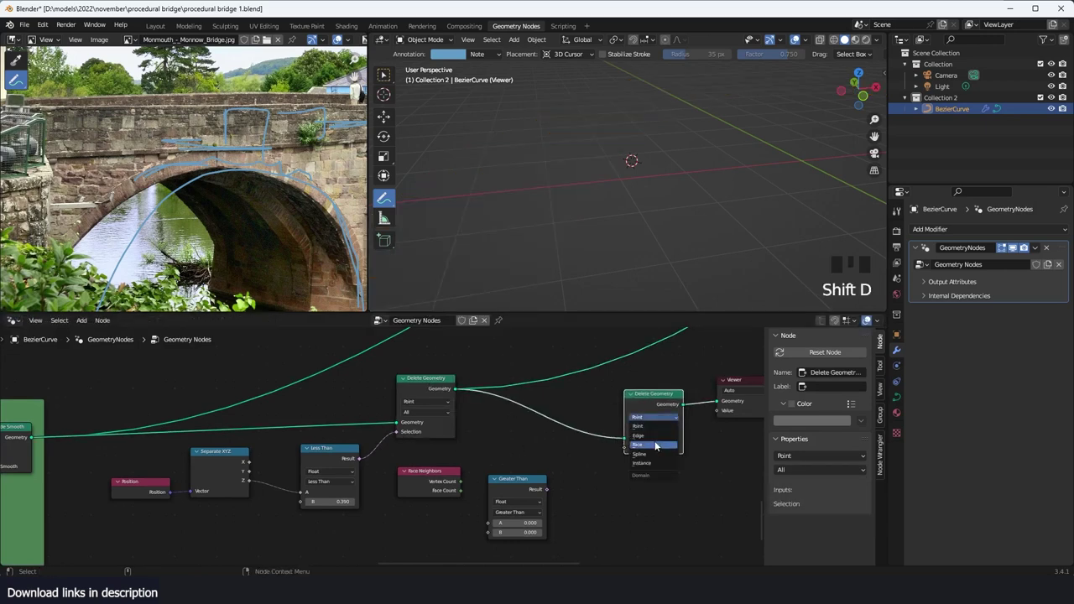
pyautogui.click(657, 434)
# Step: Connect Face Neighbors' Face Count to input A of Greater Than, and its Result to the second Delete Geometry's Selection
pyautogui.moveTo(511, 459); pyautogui.dragTo(573, 415, button='middle')
pyautogui.scroll(3, 573, 415)
pyautogui.moveTo(473, 452); pyautogui.dragTo(445, 506)
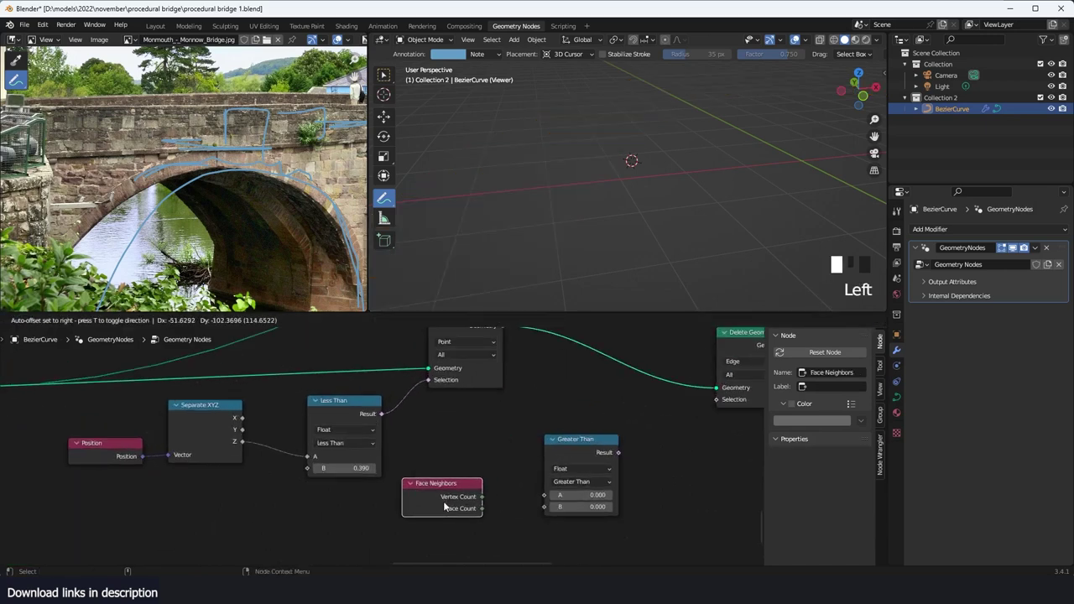
pyautogui.scroll(4, 480, 508)
pyautogui.moveTo(479, 515); pyautogui.dragTo(453, 516, button='middle')
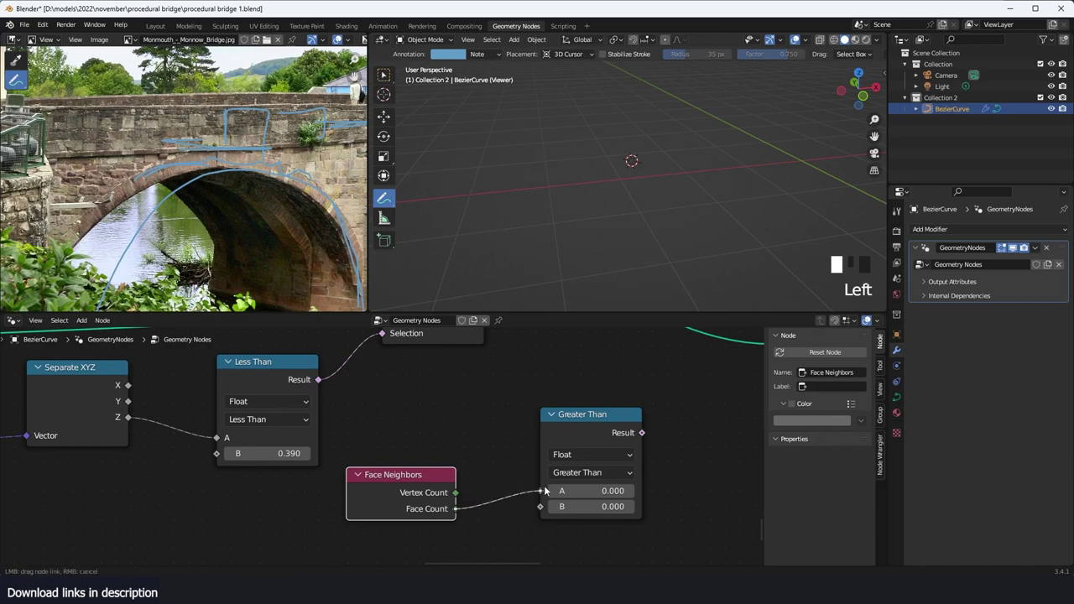
pyautogui.moveTo(546, 493); pyautogui.dragTo(544, 492)
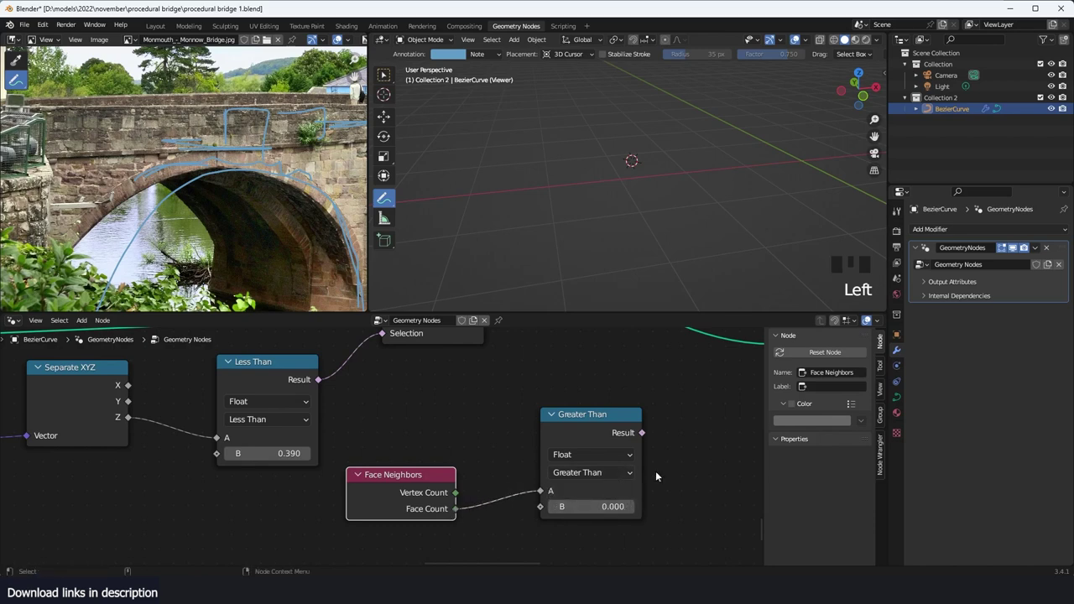
pyautogui.moveTo(655, 471); pyautogui.dragTo(461, 502, button='middle')
pyautogui.moveTo(446, 473); pyautogui.dragTo(583, 398)
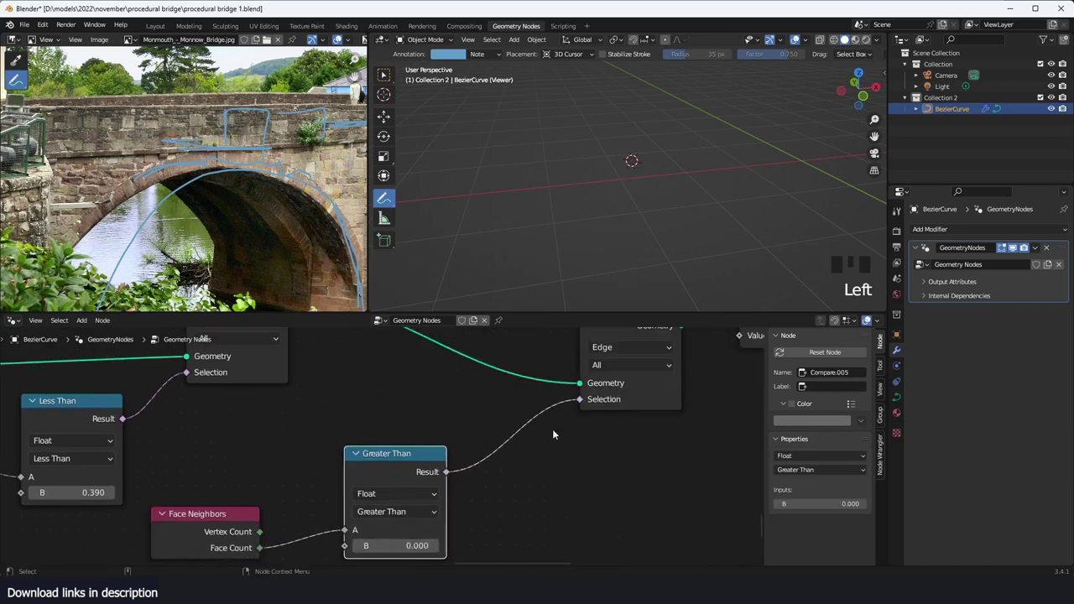
# Step: Set the face count comparison to Less Than with a B value of 1
pyautogui.scroll(-2, 550, 430)
pyautogui.click(422, 514)
pyautogui.write('1')
pyautogui.press('Return')
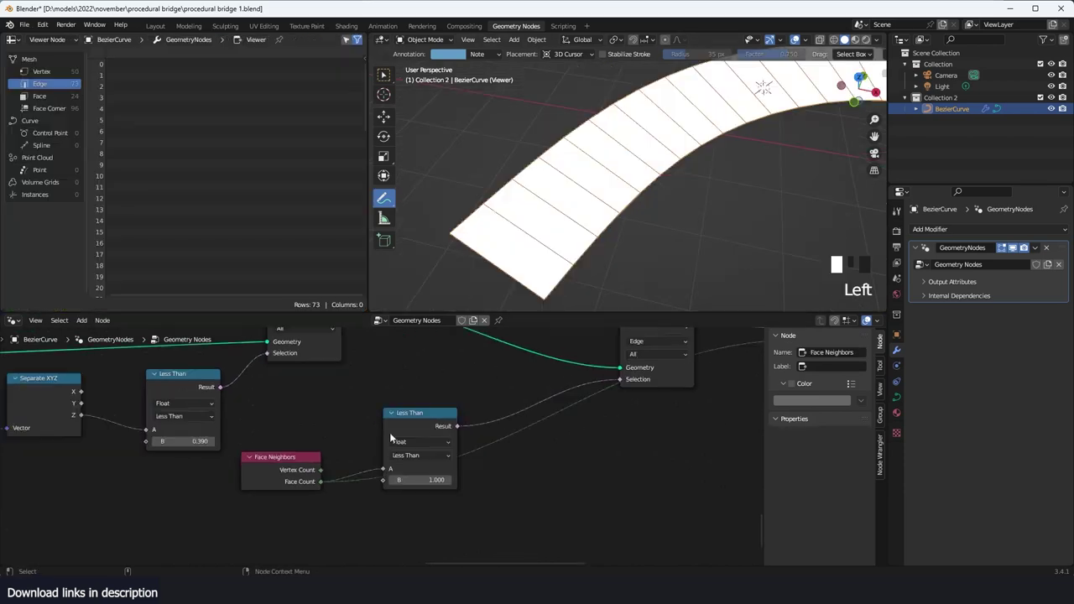
# Step: Add an Edge Neighbors node just beside the Face Neighbors node
pyautogui.scroll(2, 390, 432)
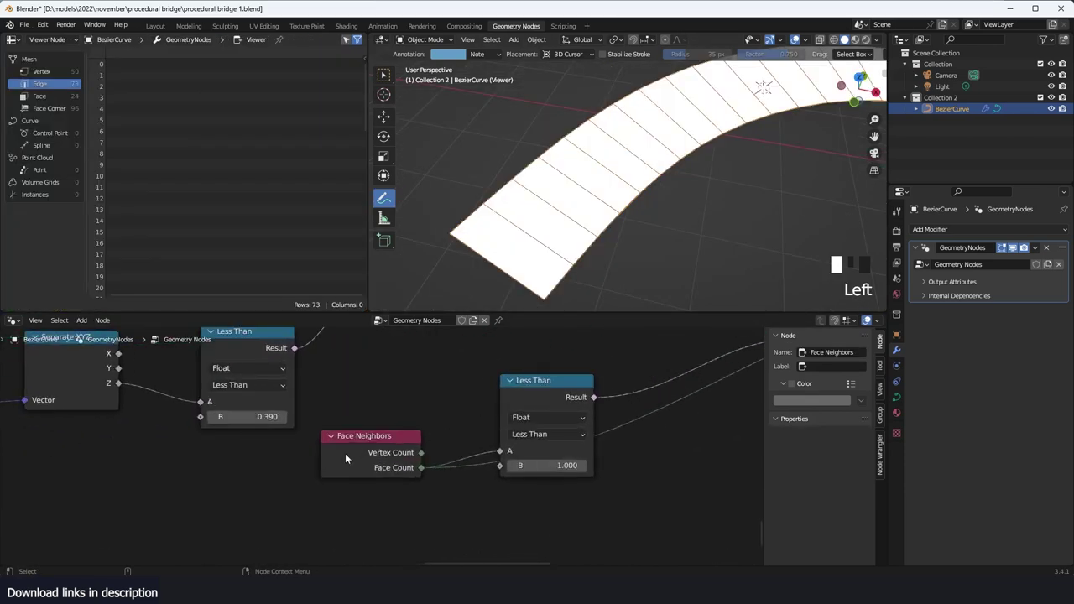
pyautogui.scroll(3, 369, 442)
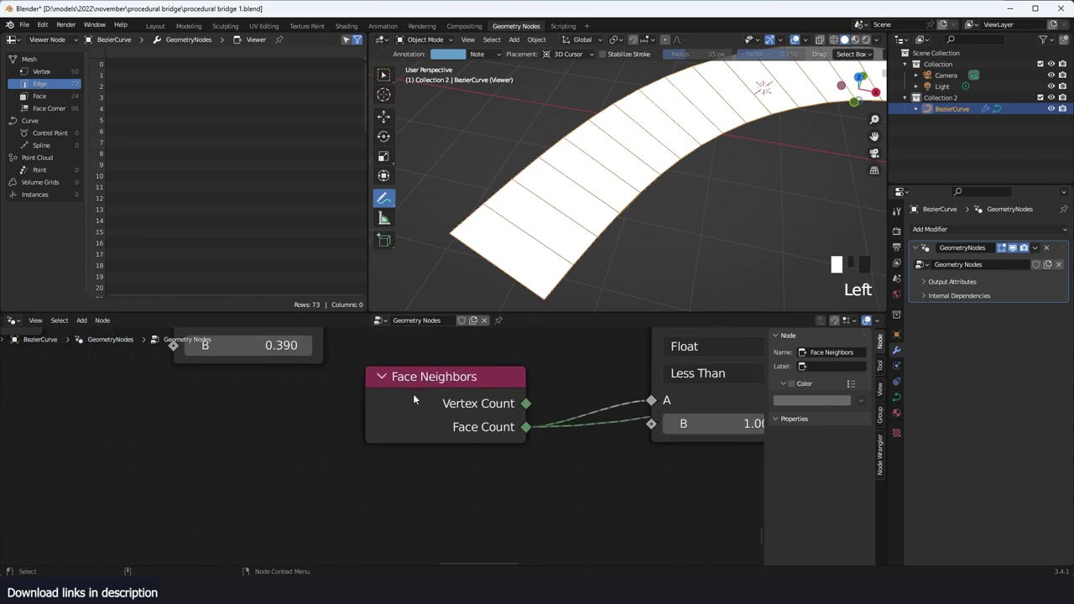
pyautogui.moveTo(413, 393)
pyautogui.mouseDown(button='middle')
pyautogui.moveTo(341, 458)
pyautogui.moveTo(404, 400)
pyautogui.mouseUp(button='middle')
pyautogui.hotkey('shift', 'a')
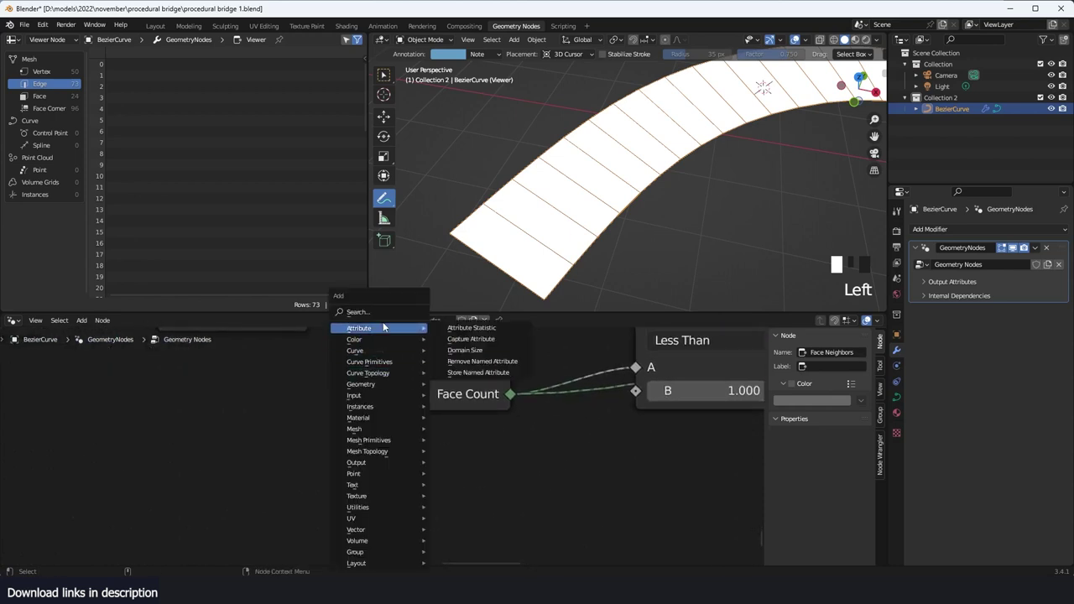
pyautogui.click(398, 311)
pyautogui.write('edge')
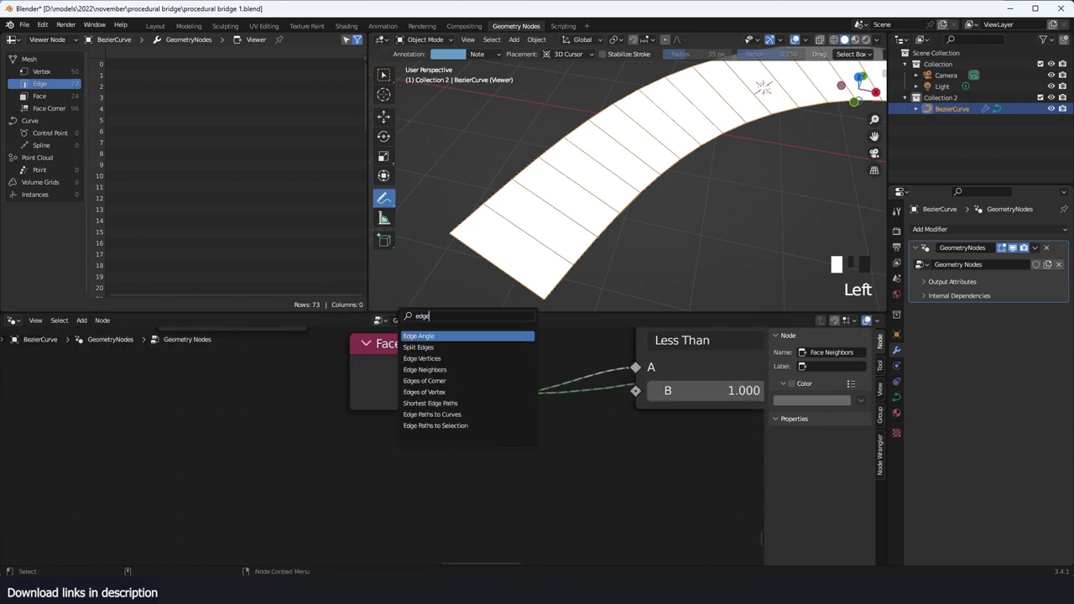
pyautogui.click(430, 370)
pyautogui.click(253, 460)
# Step: Connect Edge Neighbors' Face Count to input A of Less Than, delete Face Neighbors, and move Edge Neighbors closer to the comparison
pyautogui.moveTo(425, 370); pyautogui.dragTo(401, 391, button='middle')
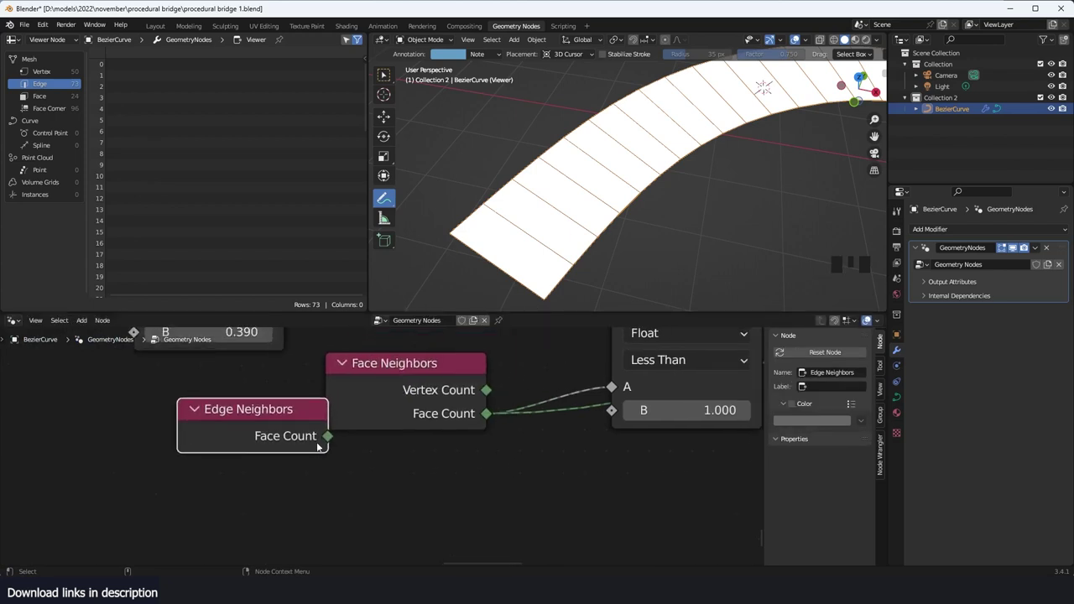
pyautogui.moveTo(326, 439); pyautogui.dragTo(610, 388)
pyautogui.click(408, 390)
pyautogui.press('x')
pyautogui.scroll(-5, 508, 411)
pyautogui.moveTo(509, 411); pyautogui.dragTo(405, 475, button='middle')
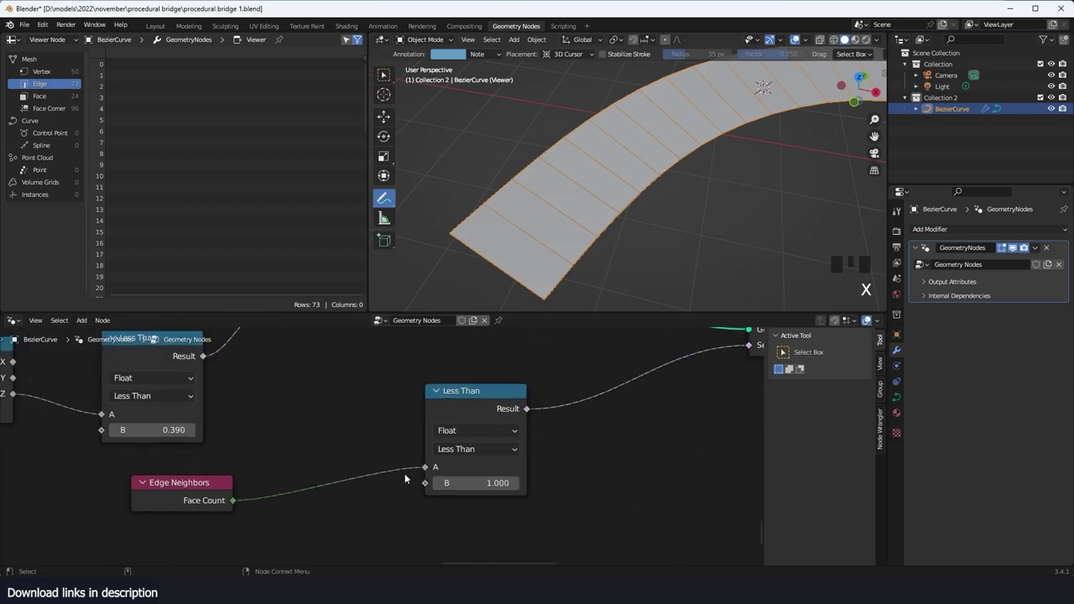
pyautogui.moveTo(187, 501); pyautogui.dragTo(281, 490)
pyautogui.scroll(-4, 380, 446)
pyautogui.scroll(2, 451, 404)
pyautogui.moveTo(462, 398); pyautogui.dragTo(325, 476, button='middle')
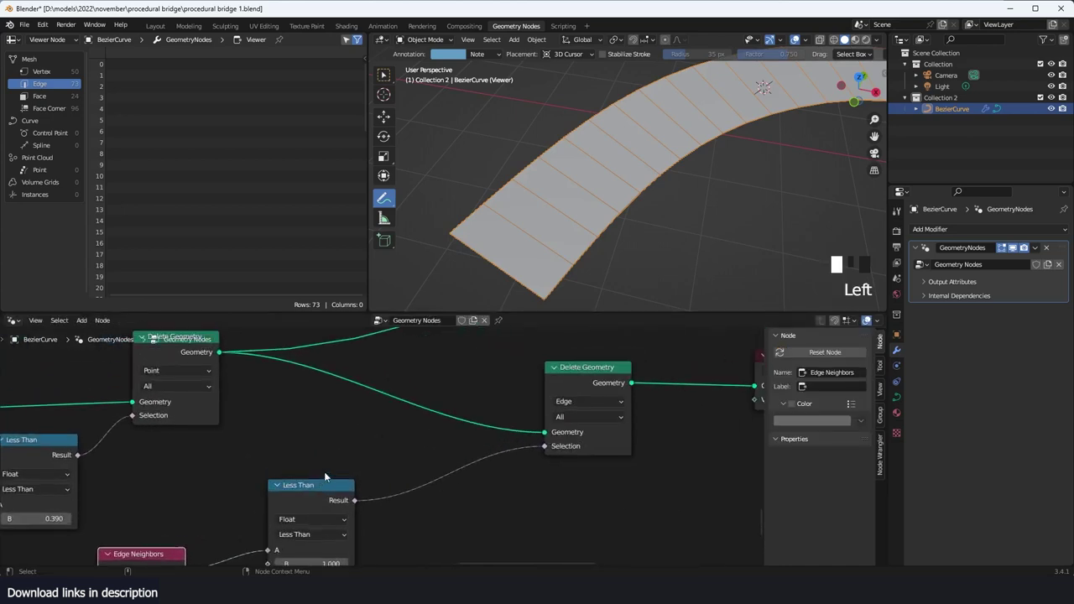
# Step: Preview the second Delete Geometry node and set the B value of its Less Than comparison to 2
pyautogui.keyDown('ctrl'); pyautogui.keyDown('shift'); pyautogui.click(594, 387); pyautogui.keyUp('shift'); pyautogui.keyUp('ctrl')
pyautogui.scroll(-5, 579, 411)
pyautogui.moveTo(548, 428); pyautogui.dragTo(563, 404, button='middle')
pyautogui.scroll(5, 563, 405)
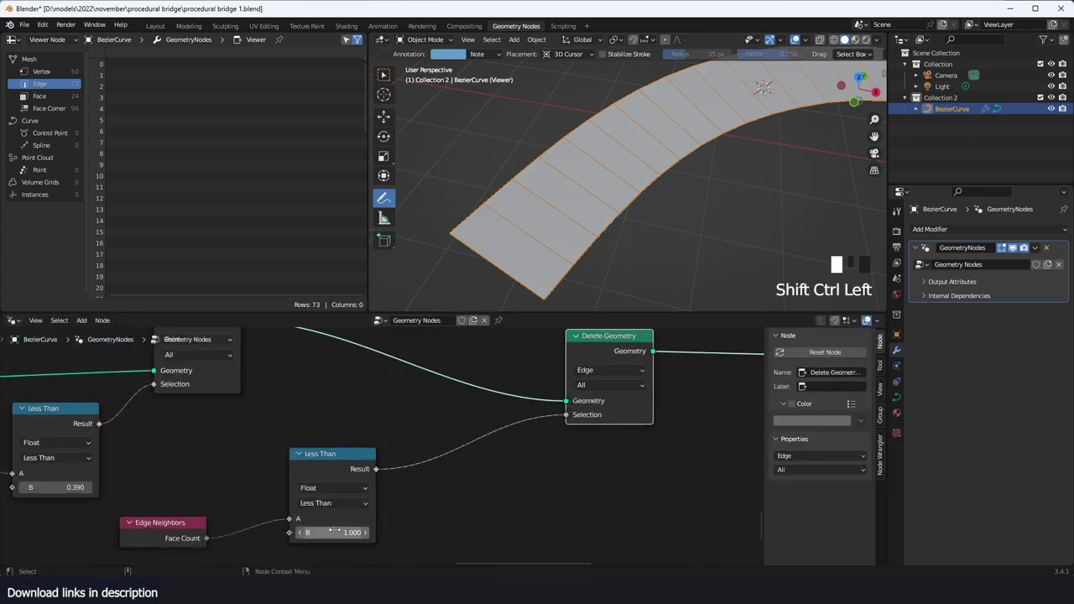
pyautogui.click(423, 517)
pyautogui.scroll(-3, 578, 256)
pyautogui.moveTo(578, 256); pyautogui.dragTo(697, 232, button='middle')
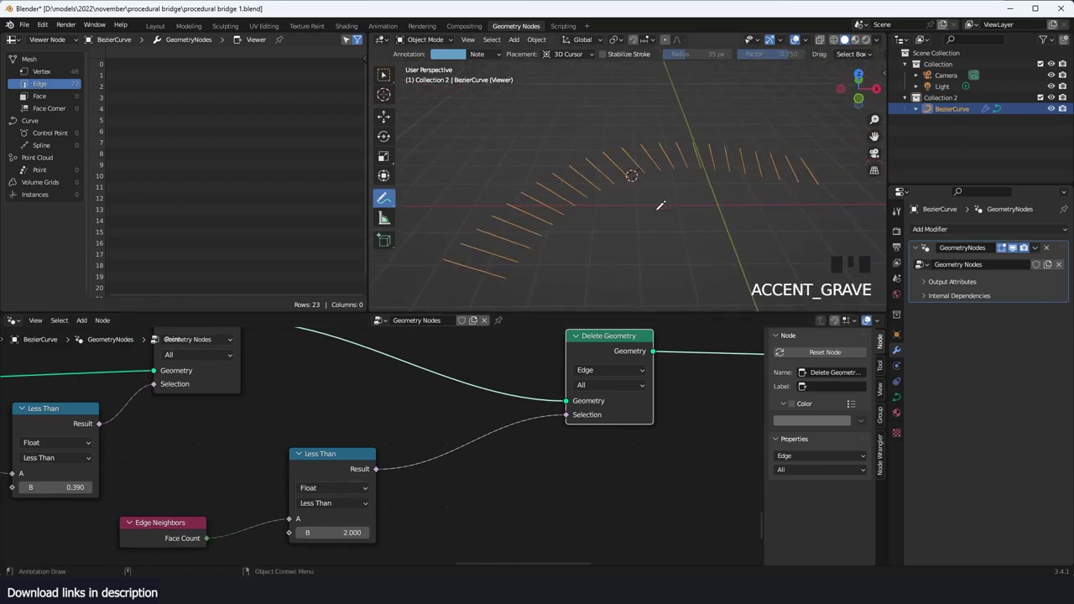
# Step: Change the Edge Neighbors comparison to Greater Than and set its B value to 1
pyautogui.scroll(-2, 571, 402)
pyautogui.moveTo(465, 472); pyautogui.dragTo(492, 458, button='middle')
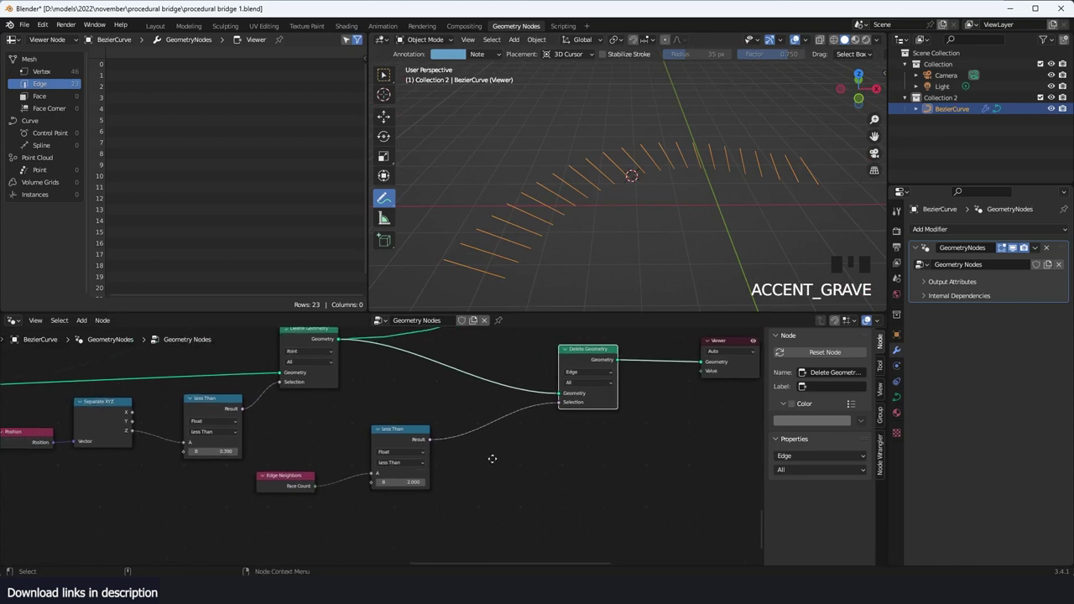
pyautogui.scroll(6, 458, 462)
pyautogui.click(437, 474)
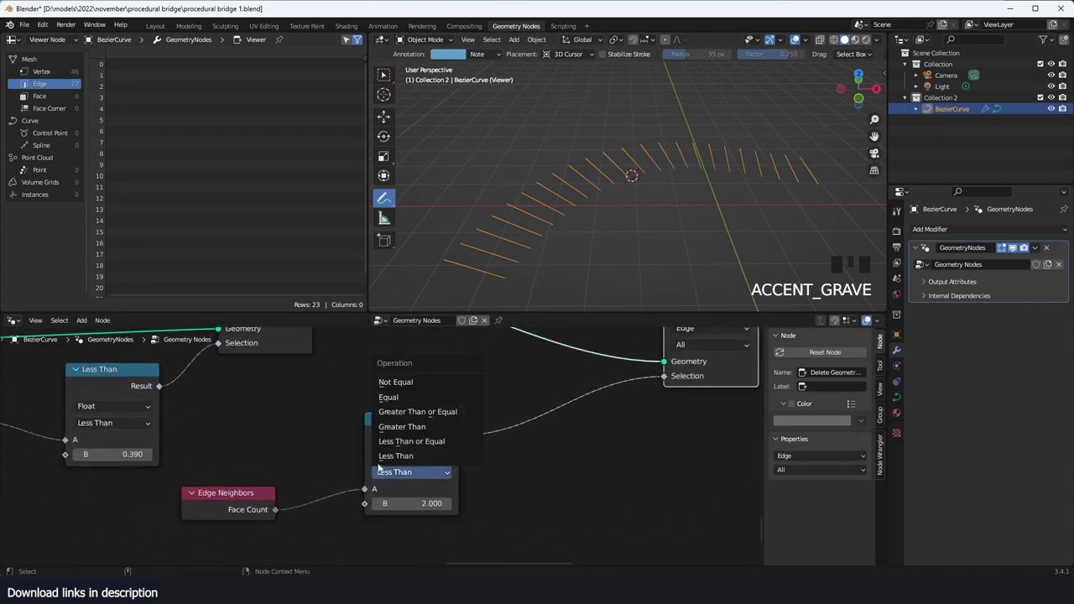
pyautogui.click(404, 427)
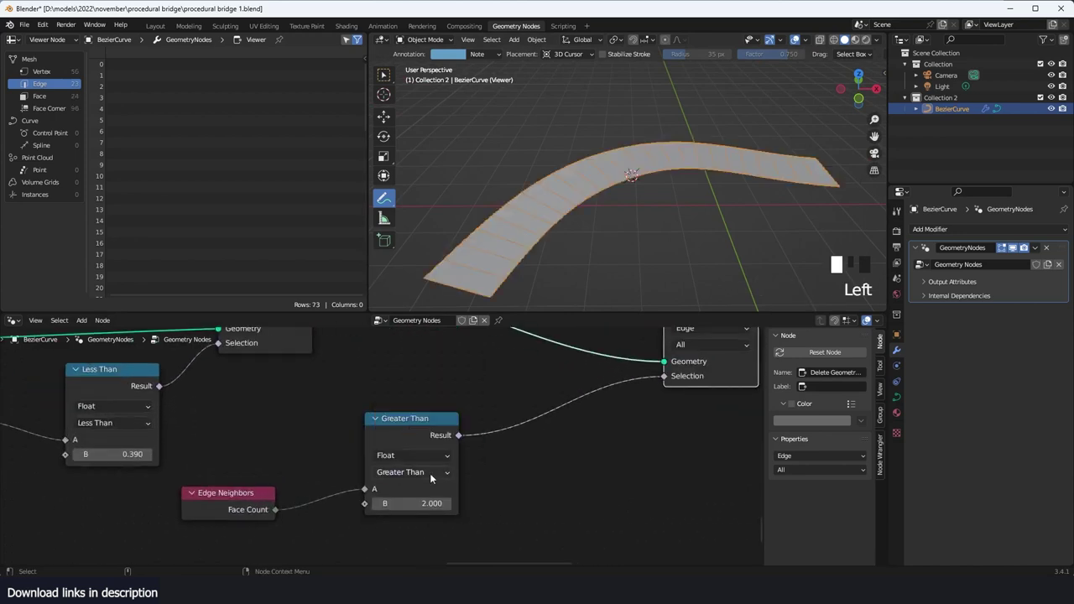
pyautogui.click(432, 503)
pyautogui.write('1')
pyautogui.click(504, 486)
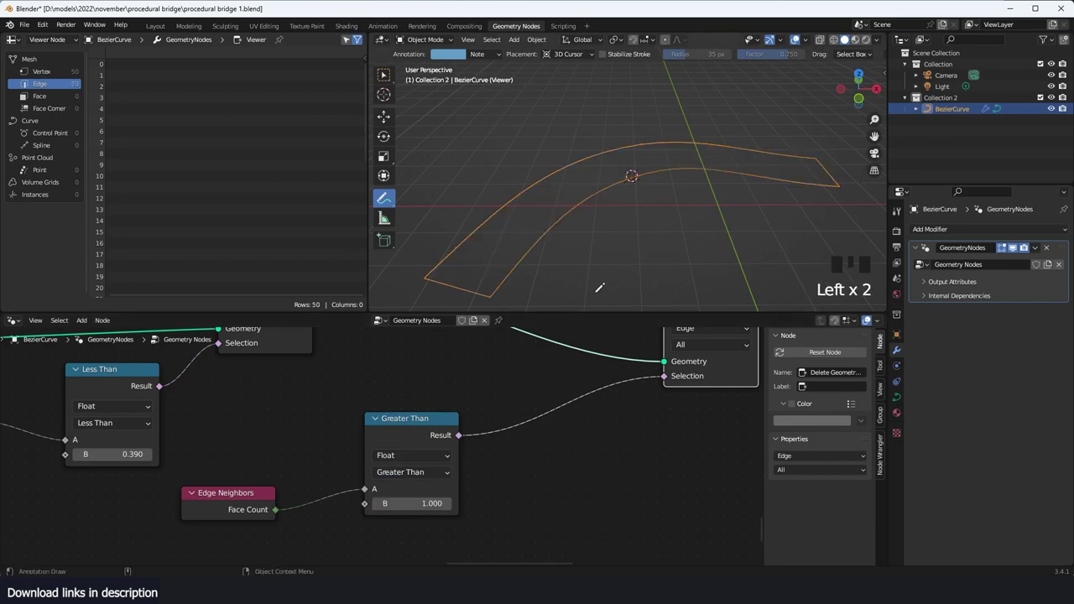
# Step: Try adjusting the Value node beside the green frame, and undo the change
pyautogui.moveTo(596, 291); pyautogui.dragTo(578, 268, button='middle')
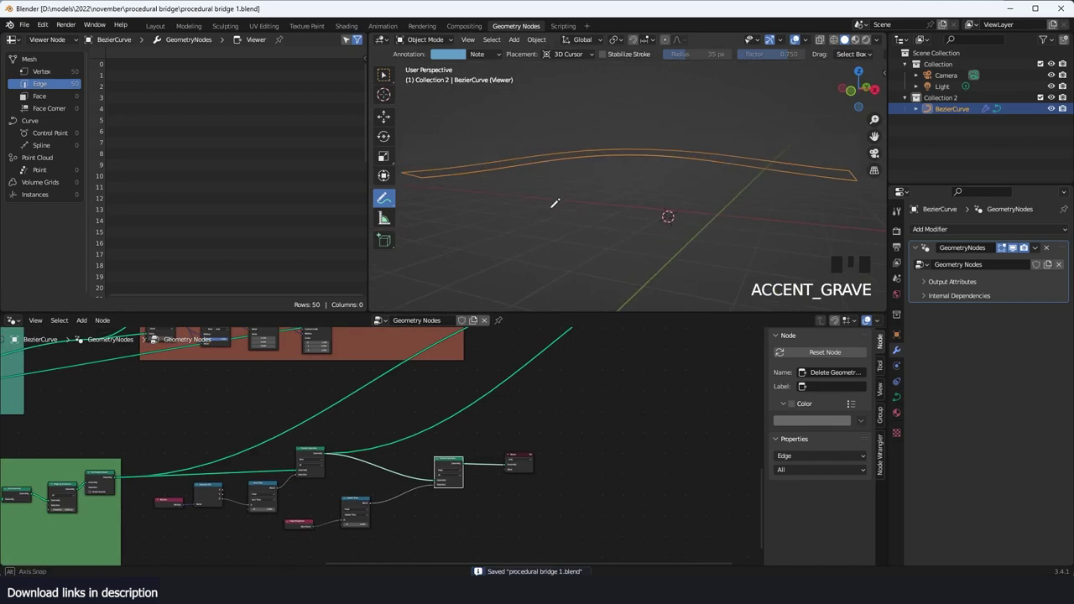
pyautogui.scroll(-4, 492, 441)
pyautogui.moveTo(492, 441); pyautogui.dragTo(687, 434, button='middle')
pyautogui.moveTo(223, 453); pyautogui.dragTo(377, 426, button='middle')
pyautogui.scroll(7, 377, 426)
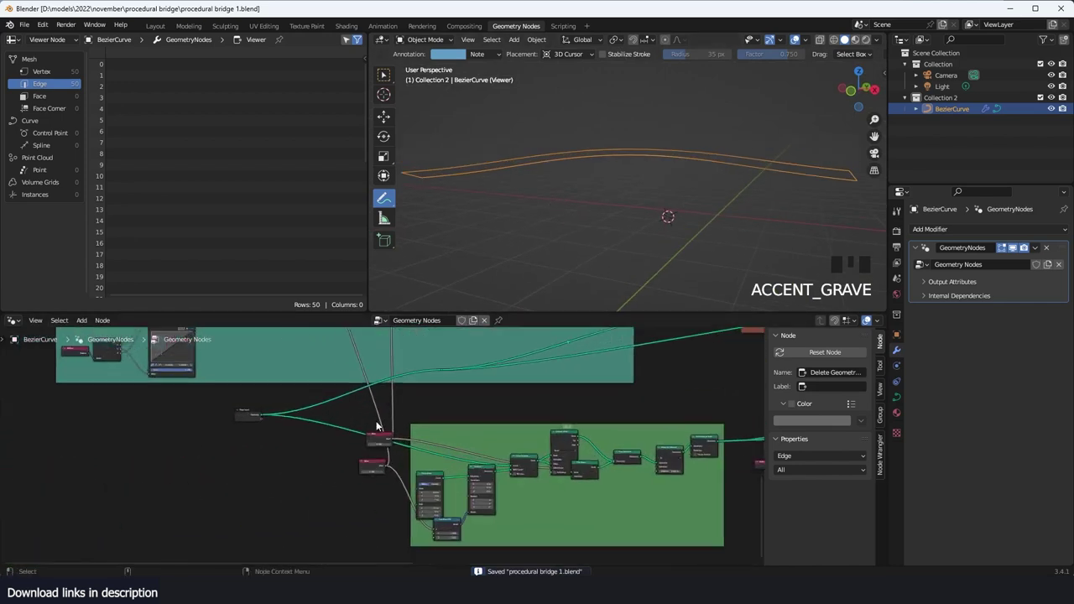
pyautogui.moveTo(362, 503); pyautogui.dragTo(386, 508)
pyautogui.hotkey('ctrl', 'z')
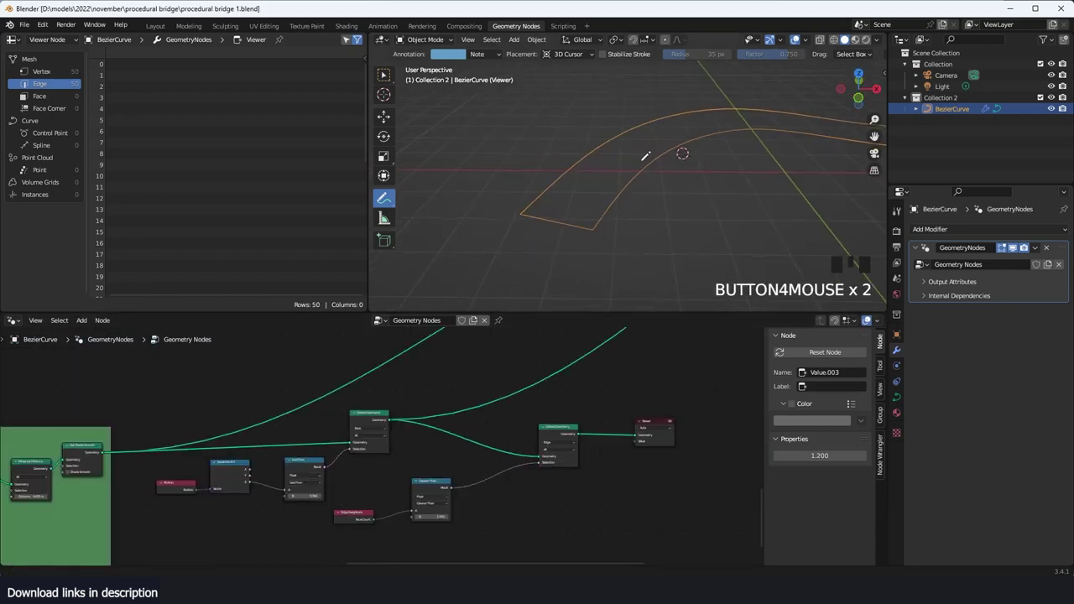
# Step: Examine the end edges of the bridge outline from several angles, marking them with temporary annotation strokes and erasing the strokes
pyautogui.moveTo(643, 156)
pyautogui.mouseDown(button='middle')
pyautogui.moveTo(650, 182)
pyautogui.moveTo(613, 173)
pyautogui.moveTo(648, 174)
pyautogui.mouseUp(button='middle')
pyautogui.scroll(2, 646, 178)
pyautogui.moveTo(550, 194); pyautogui.dragTo(564, 198, button='middle')
pyautogui.moveTo(500, 204); pyautogui.dragTo(534, 213)
pyautogui.press('`')
pyautogui.moveTo(637, 218); pyautogui.dragTo(580, 212, button='middle')
pyautogui.moveTo(678, 254); pyautogui.dragTo(721, 269)
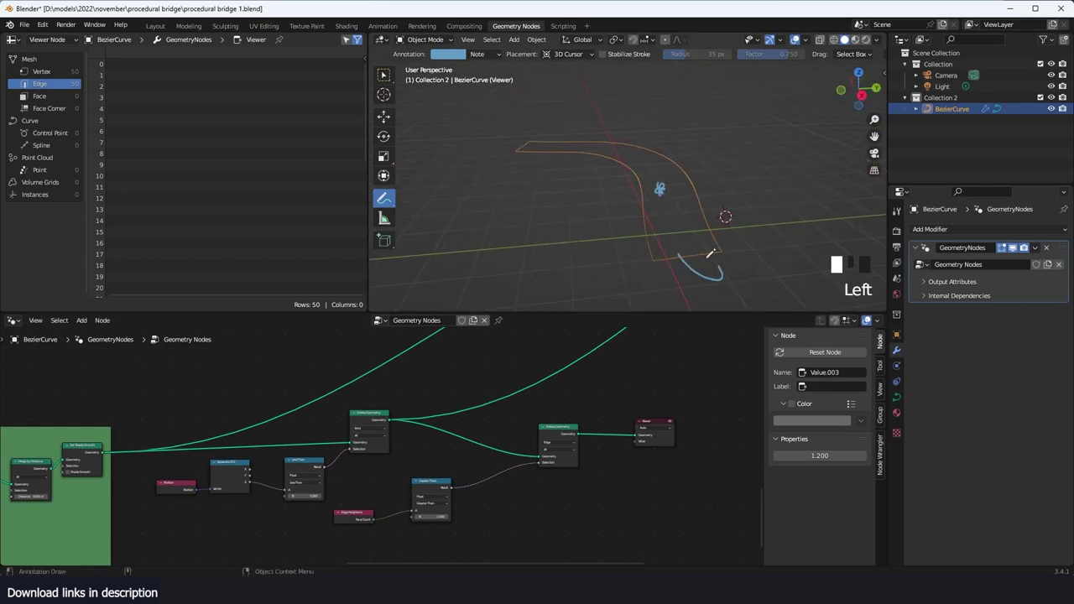
pyautogui.moveTo(668, 183)
pyautogui.keyDown('ctrl'); pyautogui.mouseDown()
pyautogui.moveTo(660, 197)
pyautogui.moveTo(736, 278)
pyautogui.moveTo(710, 260)
pyautogui.mouseUp(); pyautogui.keyUp('ctrl')
pyautogui.press('`')
pyautogui.press('`')
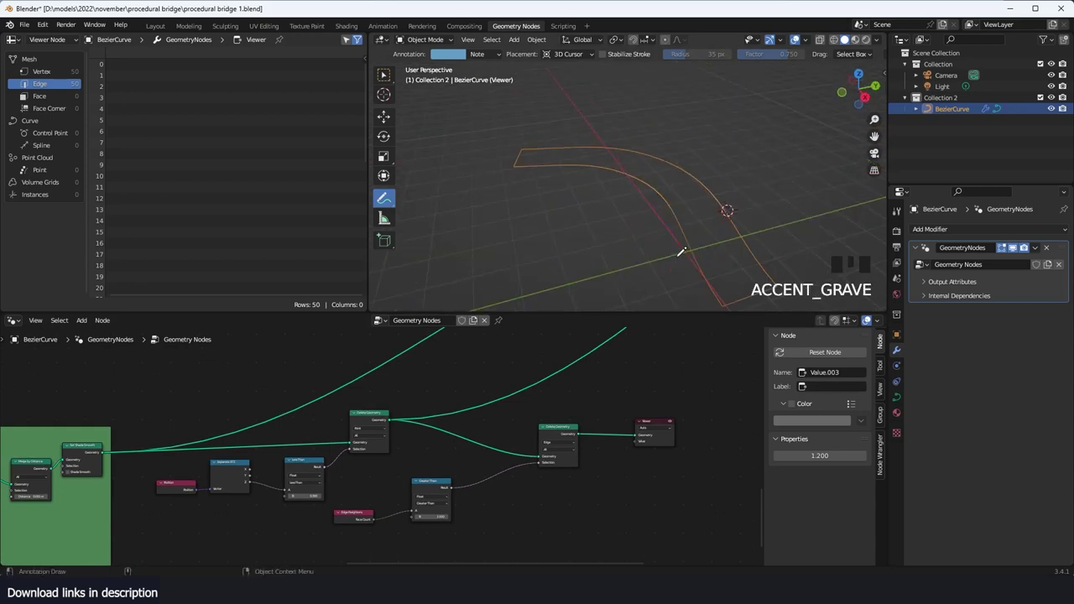
pyautogui.moveTo(720, 250); pyautogui.dragTo(678, 252, button='middle')
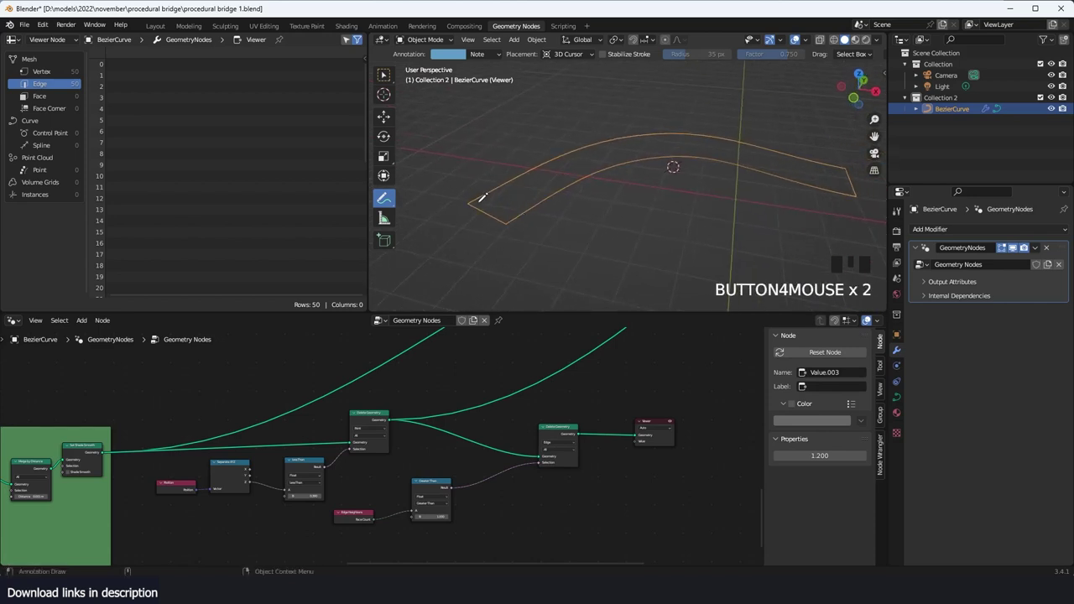
# Step: Space out the Viewer and edge Delete Geometry nodes, and insert a duplicate Delete Geometry node between them
pyautogui.scroll(2, 619, 409)
pyautogui.moveTo(618, 521); pyautogui.dragTo(545, 509, button='middle')
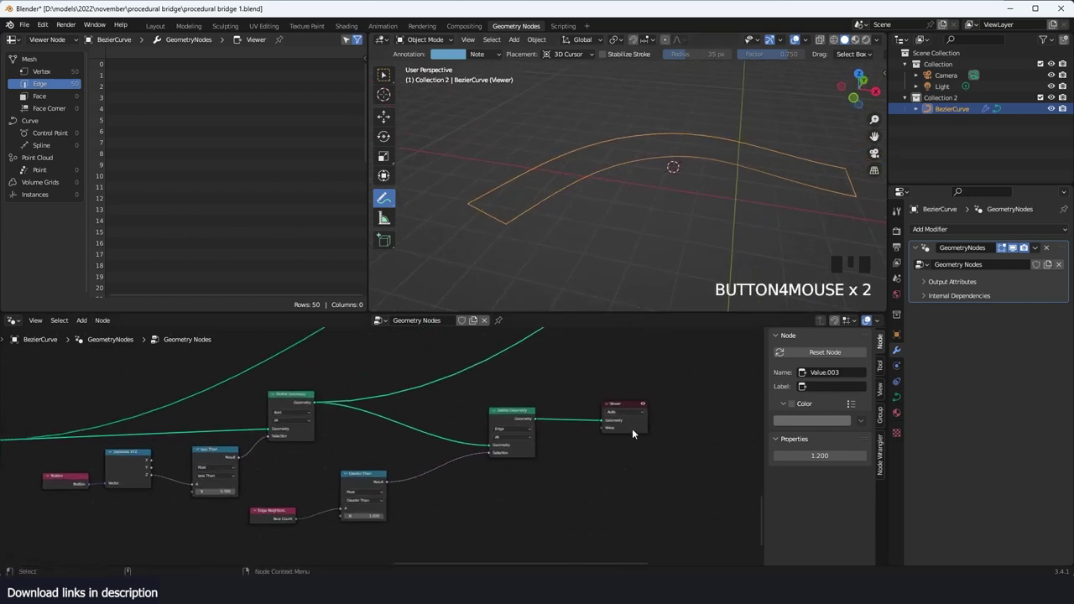
pyautogui.moveTo(633, 430); pyautogui.dragTo(742, 422)
pyautogui.moveTo(524, 432); pyautogui.dragTo(486, 421)
pyautogui.hotkey('shift', 'd')
pyautogui.click(698, 395)
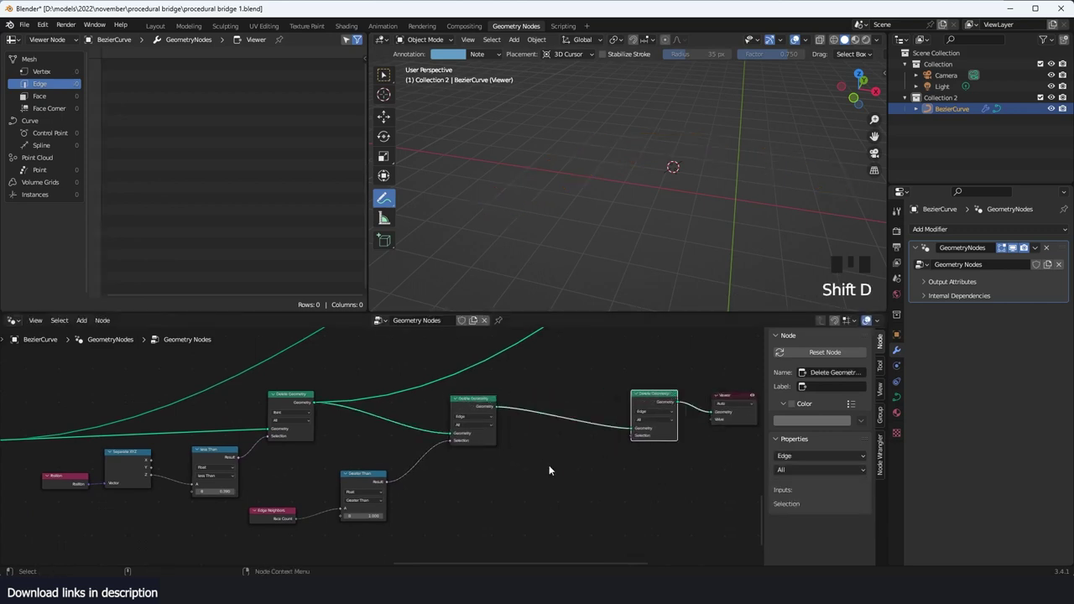
# Step: Add an Index node below the two edge Delete Geometry nodes
pyautogui.moveTo(565, 427); pyautogui.dragTo(583, 431, button='middle')
pyautogui.hotkey('shift', 'a')
pyautogui.click(556, 313)
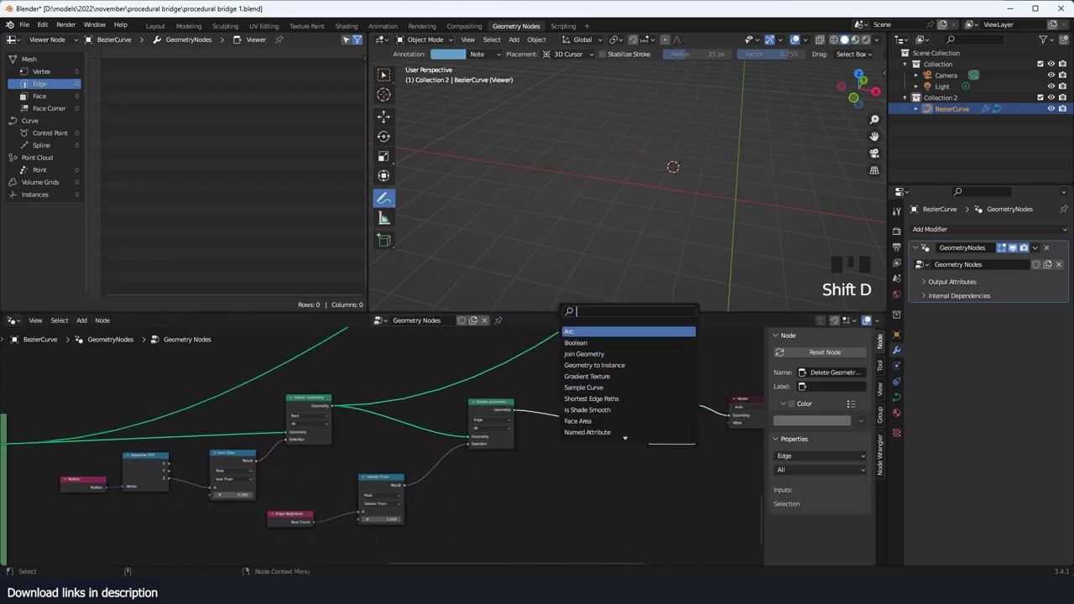
pyautogui.write('inde')
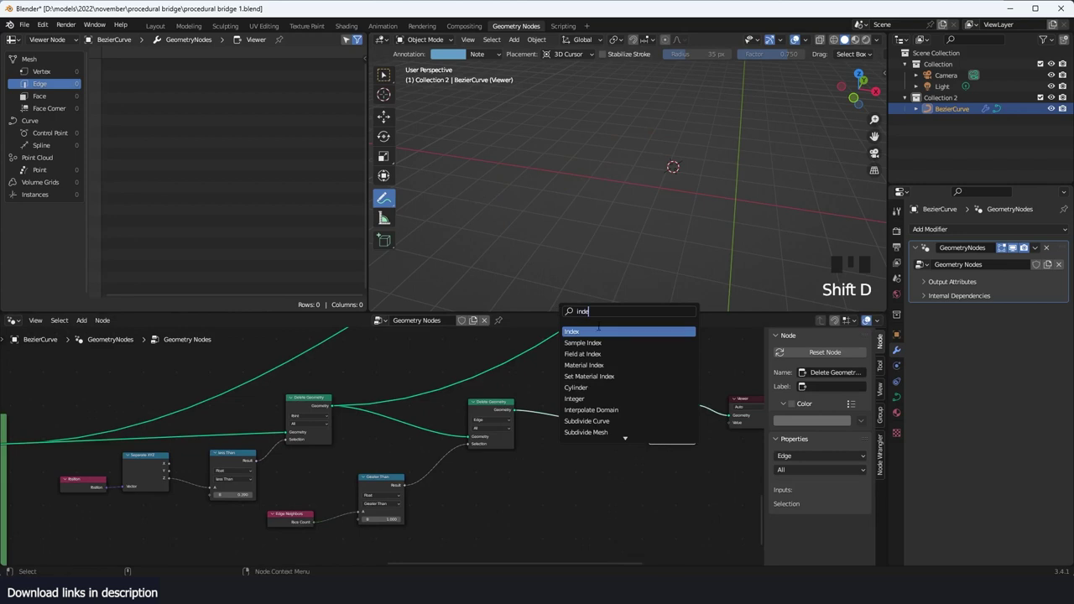
pyautogui.click(598, 329)
pyautogui.click(512, 526)
pyautogui.moveTo(549, 474); pyautogui.dragTo(492, 399, button='middle')
pyautogui.scroll(1, 651, 423)
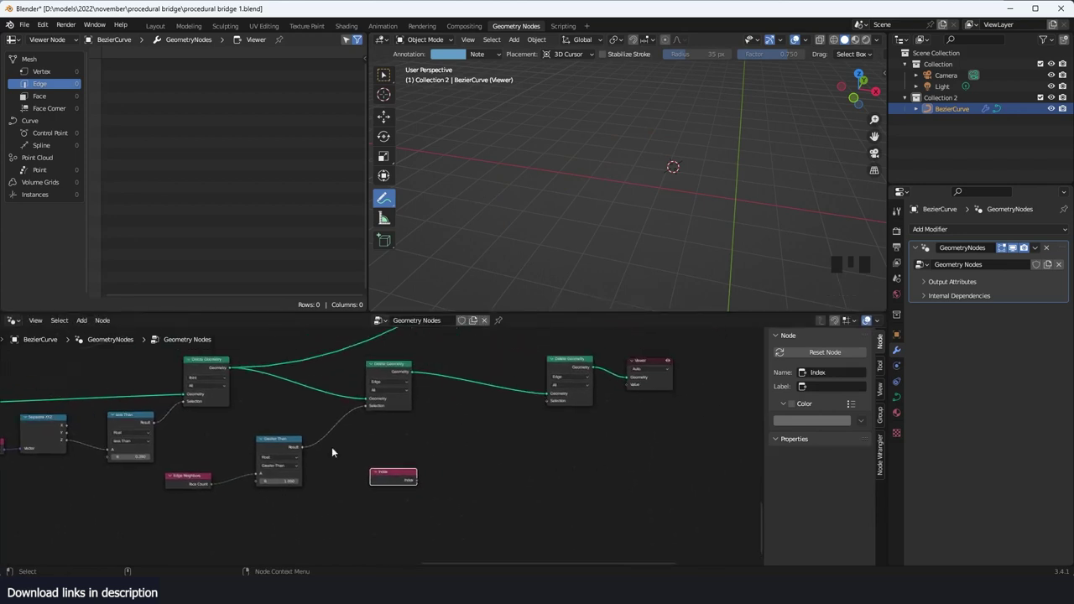
# Step: Duplicate the Greater Than node, feed Index into its A input and link its Result to the new Delete Geometry's Selection
pyautogui.click(273, 442)
pyautogui.hotkey('shift', 'd')
pyautogui.moveTo(426, 489); pyautogui.dragTo(460, 466)
pyautogui.moveTo(518, 432); pyautogui.dragTo(590, 389)
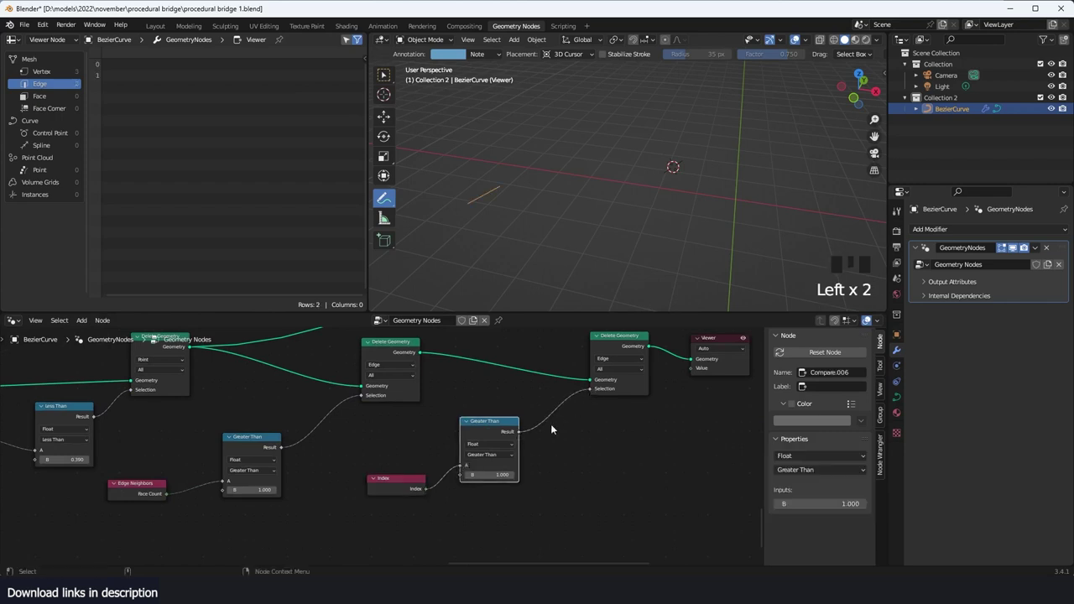
# Step: Set the B value of the Index Greater Than comparison to 47.9 to remove the outline's end edges
pyautogui.moveTo(489, 475); pyautogui.dragTo(625, 475)
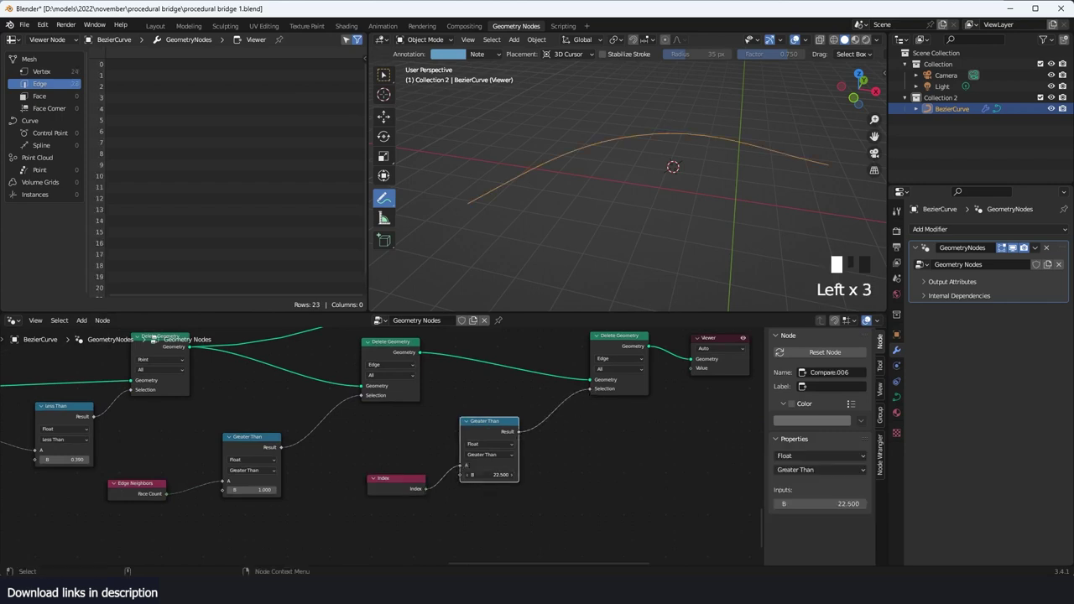
pyautogui.moveTo(503, 475); pyautogui.dragTo(490, 475)
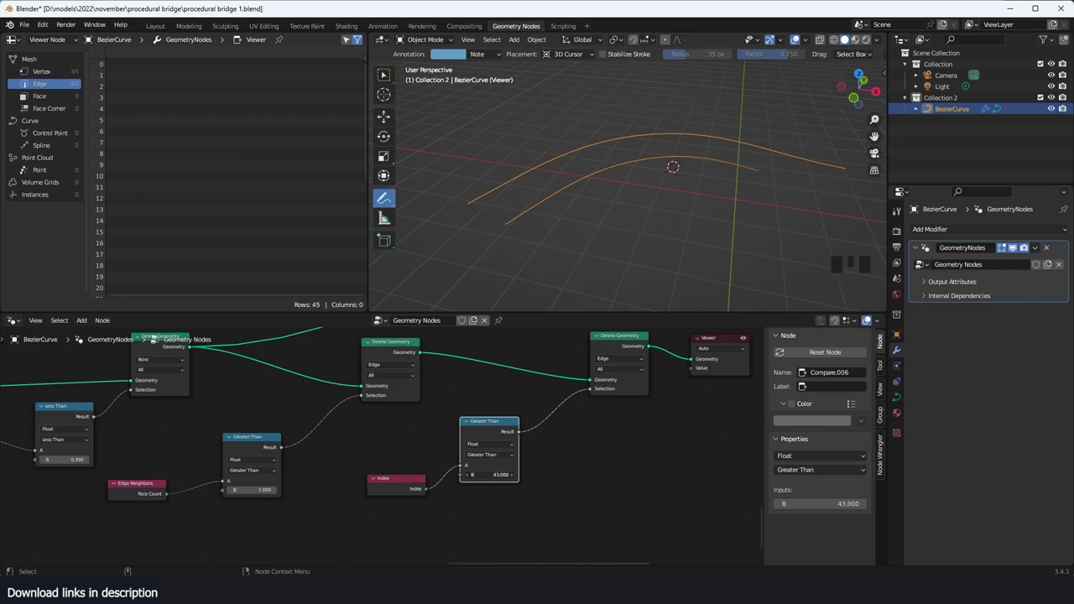
pyautogui.moveTo(502, 474)
pyautogui.mouseDown()
pyautogui.moveTo(480, 475)
pyautogui.moveTo(503, 475)
pyautogui.mouseUp()
pyautogui.moveTo(493, 458); pyautogui.dragTo(449, 470, button='middle')
pyautogui.scroll(-1, 403, 411)
# Step: Route the first edge Delete Geometry node's output onward to the final output in place of the point Delete Geometry's
pyautogui.click(339, 363)
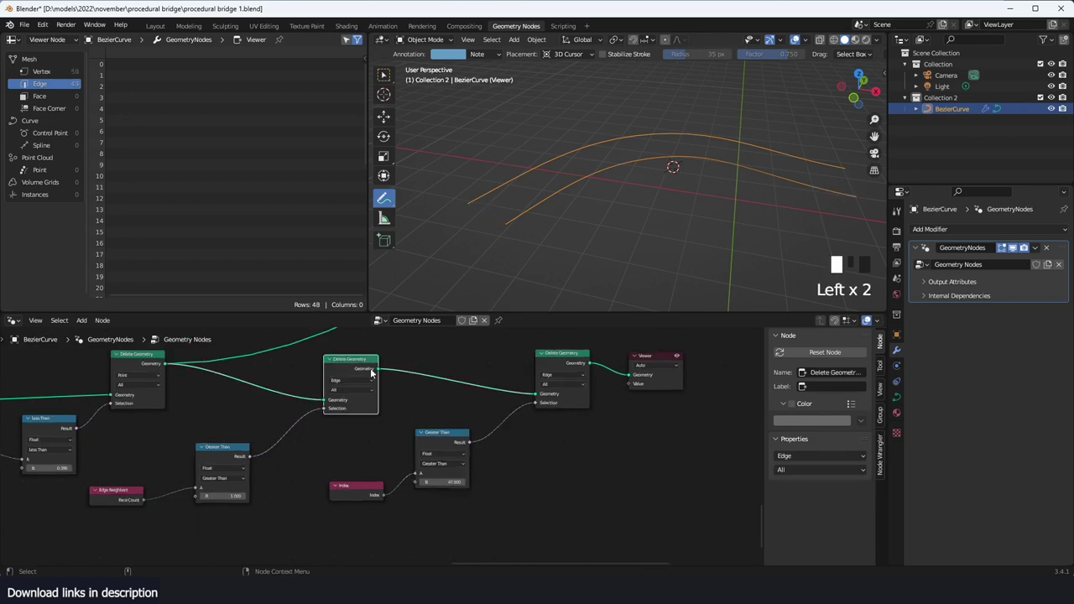
pyautogui.keyDown('alt'); pyautogui.keyDown('shift'); pyautogui.click(354, 373); pyautogui.keyUp('shift'); pyautogui.keyUp('alt')
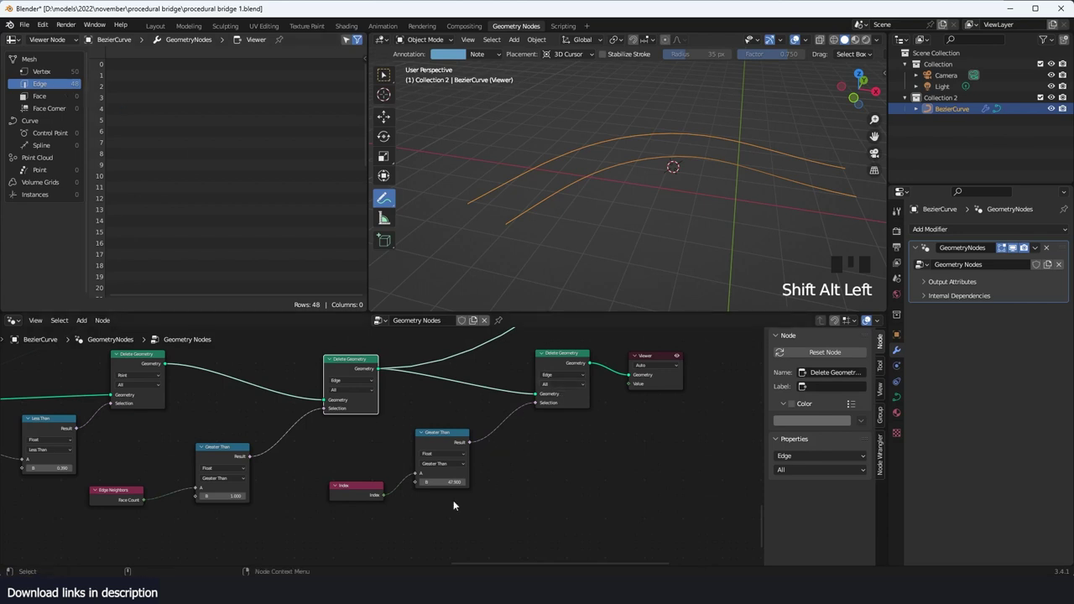
pyautogui.scroll(3, 453, 505)
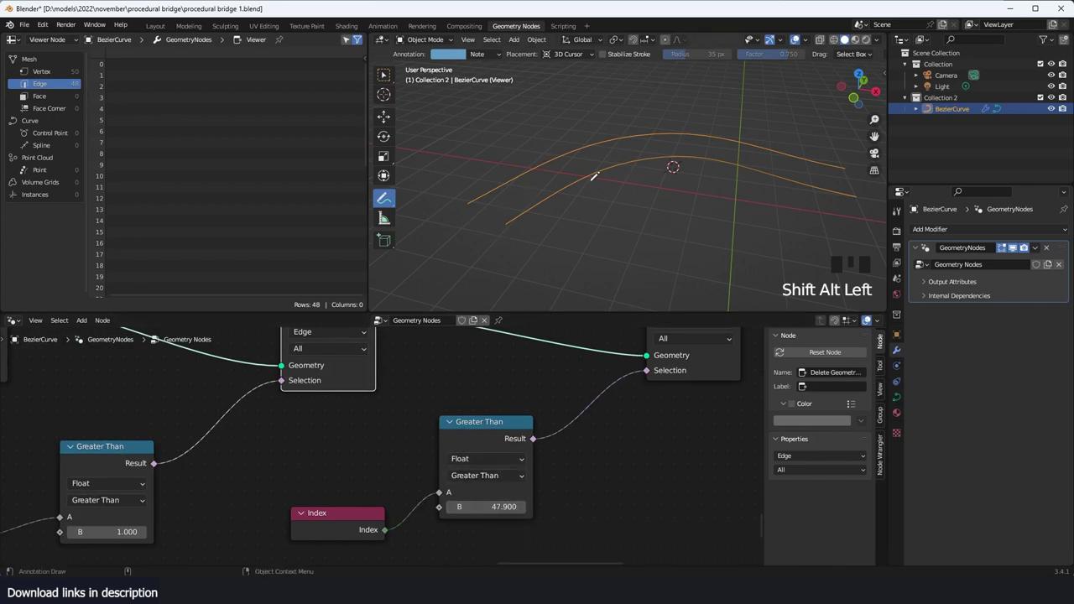
pyautogui.scroll(-3, 567, 476)
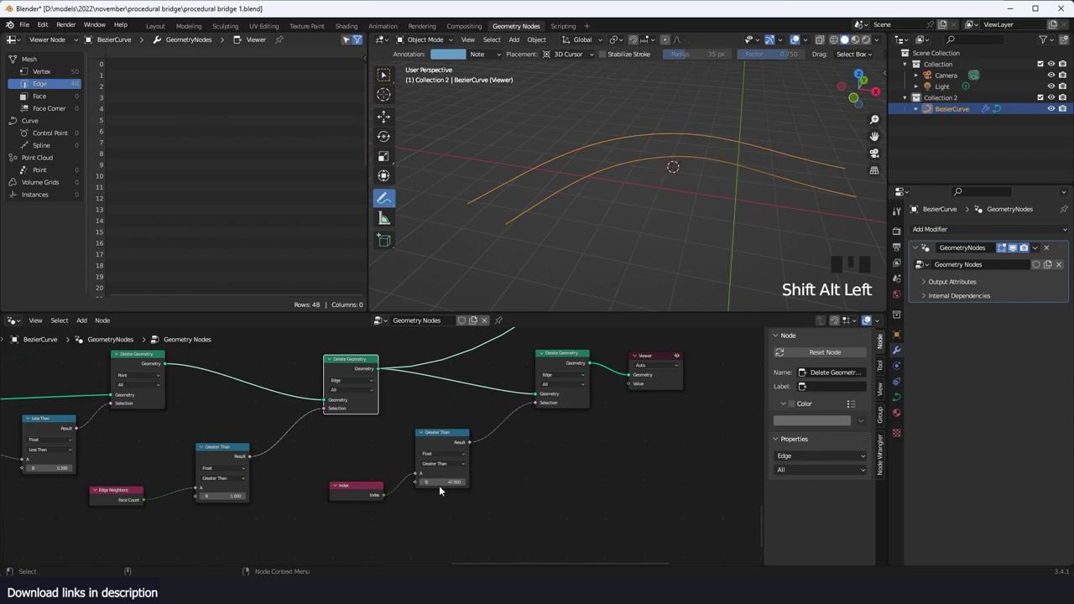
# Step: Spread the Index, Index comparison and first edge Delete Geometry nodes apart to make room between them
pyautogui.moveTo(82, 512); pyautogui.dragTo(241, 505, button='middle')
pyautogui.scroll(-5, 242, 505)
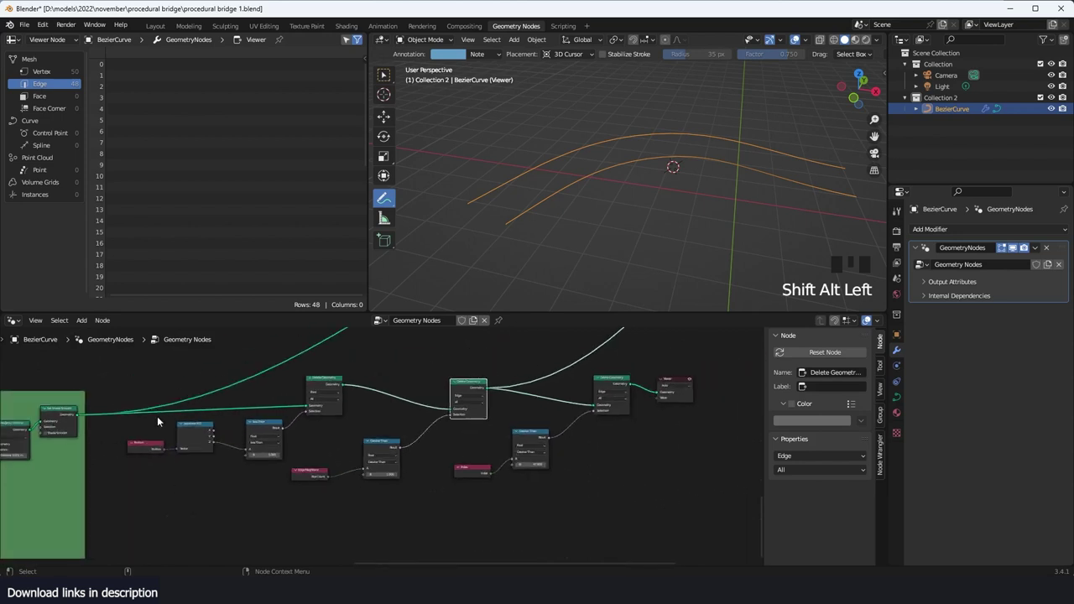
pyautogui.scroll(2, 461, 432)
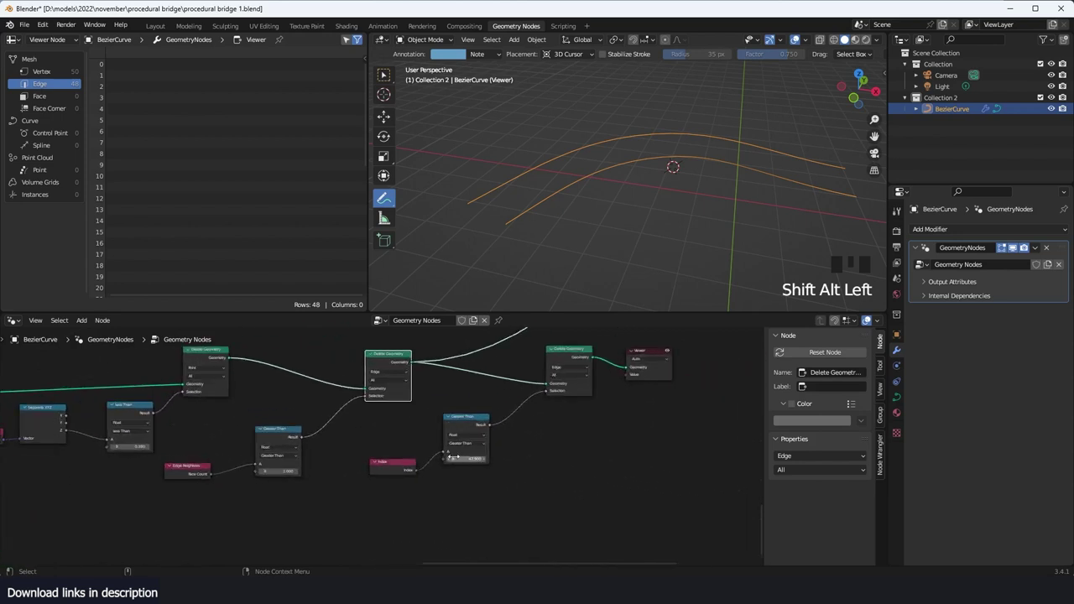
pyautogui.moveTo(468, 428); pyautogui.dragTo(581, 445)
pyautogui.moveTo(399, 469); pyautogui.dragTo(494, 473)
pyautogui.scroll(3, 369, 374)
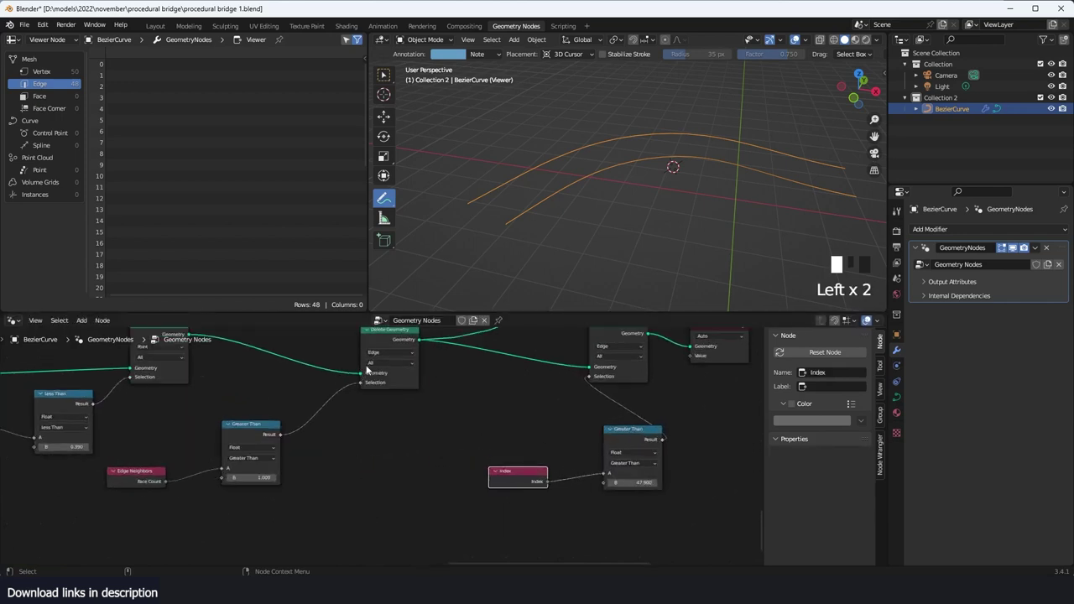
pyautogui.moveTo(397, 344); pyautogui.dragTo(339, 348)
# Step: Add an Attribute Statistic node, link the first edge Delete Geometry's output to its Geometry input, and save the file
pyautogui.hotkey('shift', 'a')
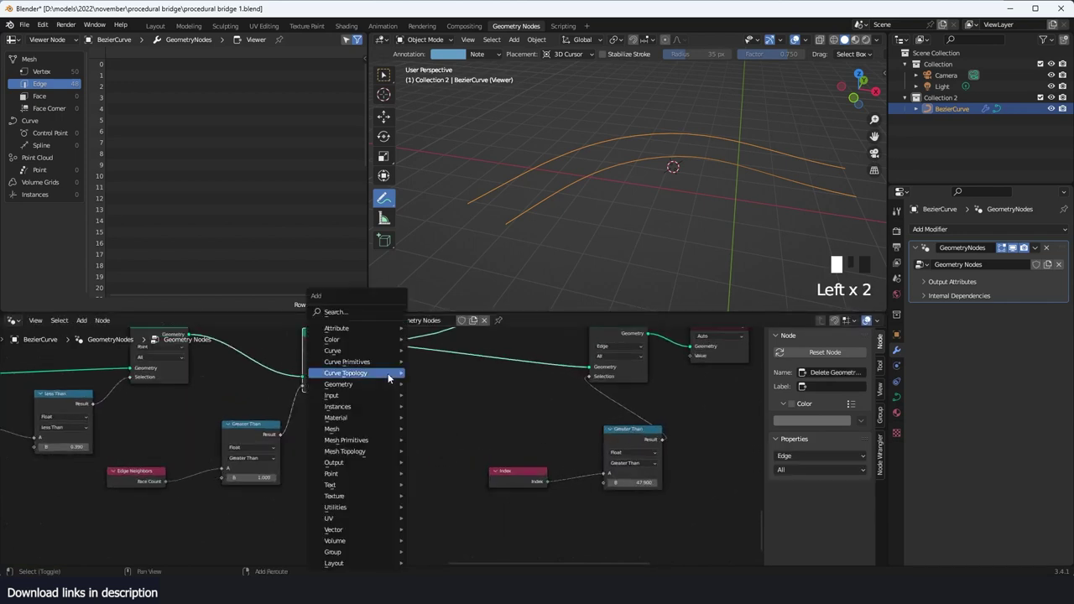
pyautogui.moveTo(366, 331)
pyautogui.click(464, 328)
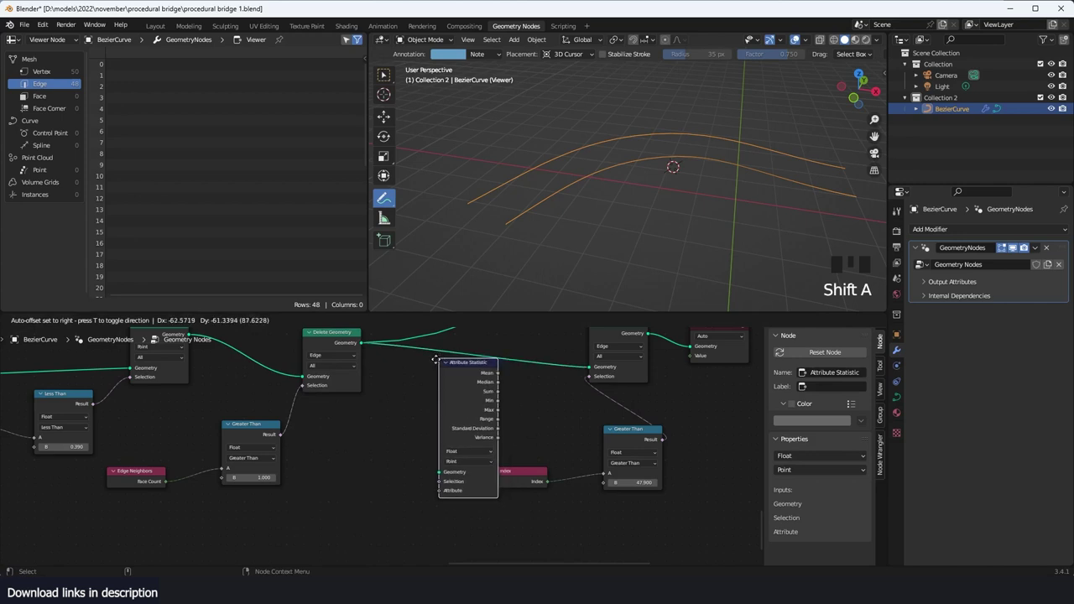
pyautogui.click(375, 352)
pyautogui.moveTo(361, 344); pyautogui.dragTo(402, 486)
pyautogui.scroll(3, 416, 468)
pyautogui.hotkey('ctrl', 's')
# Step: Feed the Index node into the Attribute Statistic's Attribute input and set the statistic's domain to Edge
pyautogui.moveTo(537, 478); pyautogui.dragTo(411, 521)
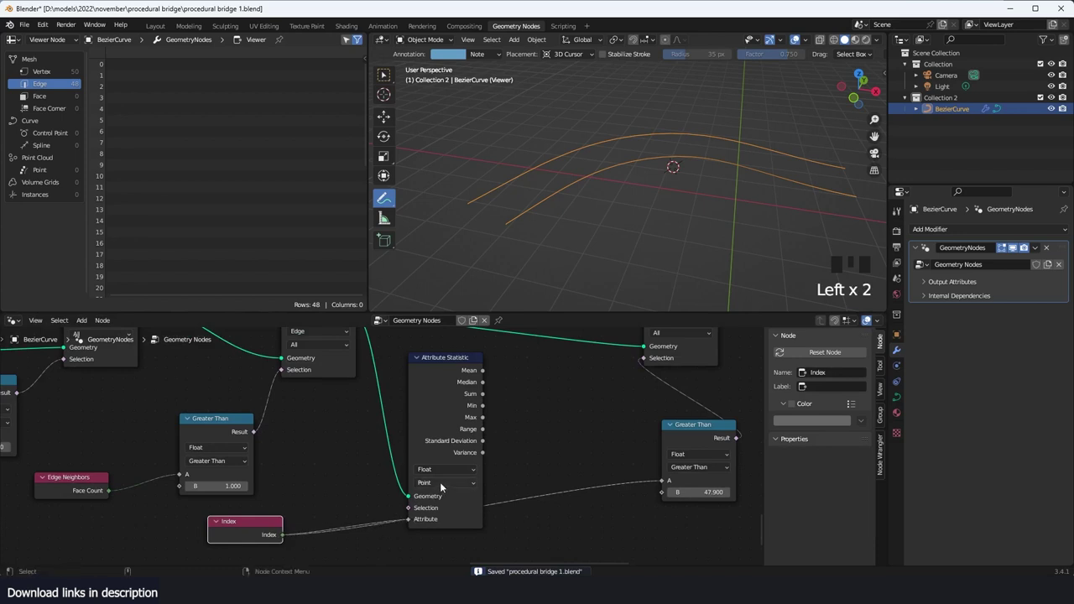
pyautogui.click(442, 483)
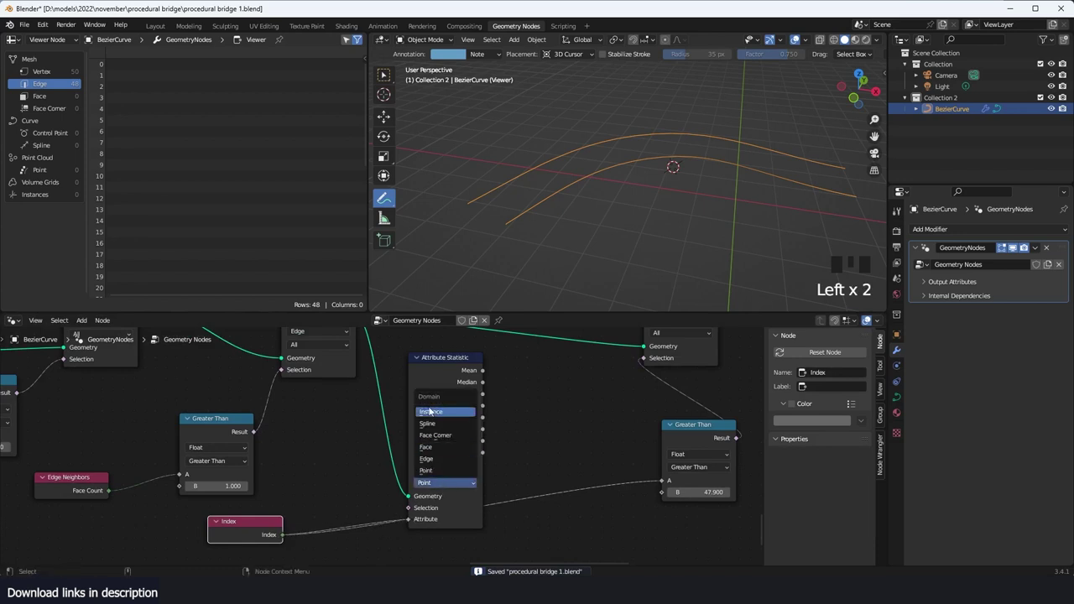
pyautogui.click(429, 458)
pyautogui.moveTo(552, 403); pyautogui.dragTo(500, 403, button='middle')
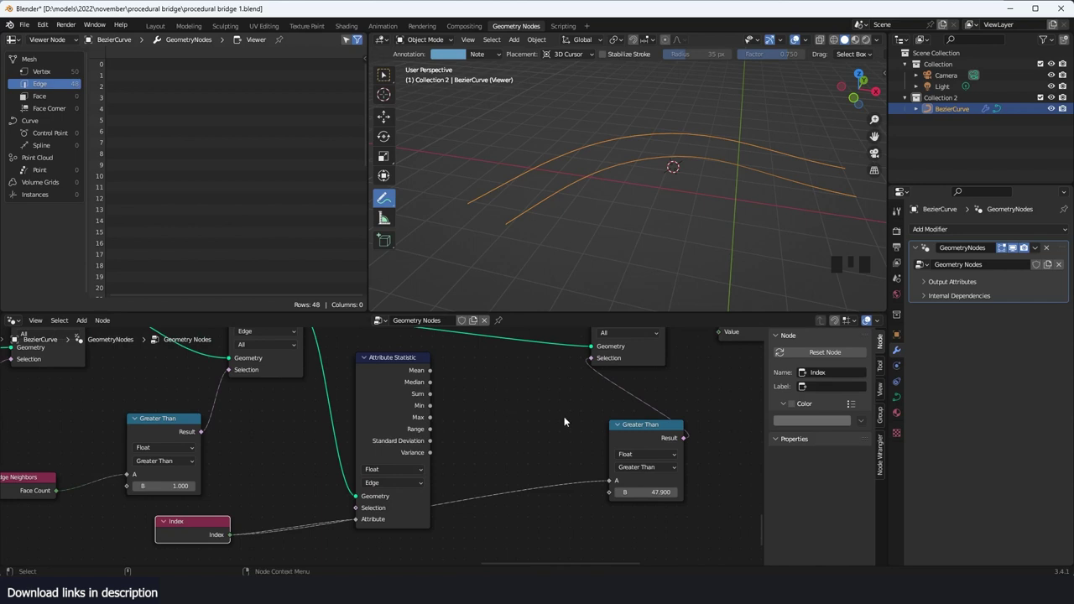
# Step: Connect the Attribute Statistic's Max output to the B input of the Index Greater Than comparison, and save the file
pyautogui.moveTo(430, 417); pyautogui.dragTo(612, 491)
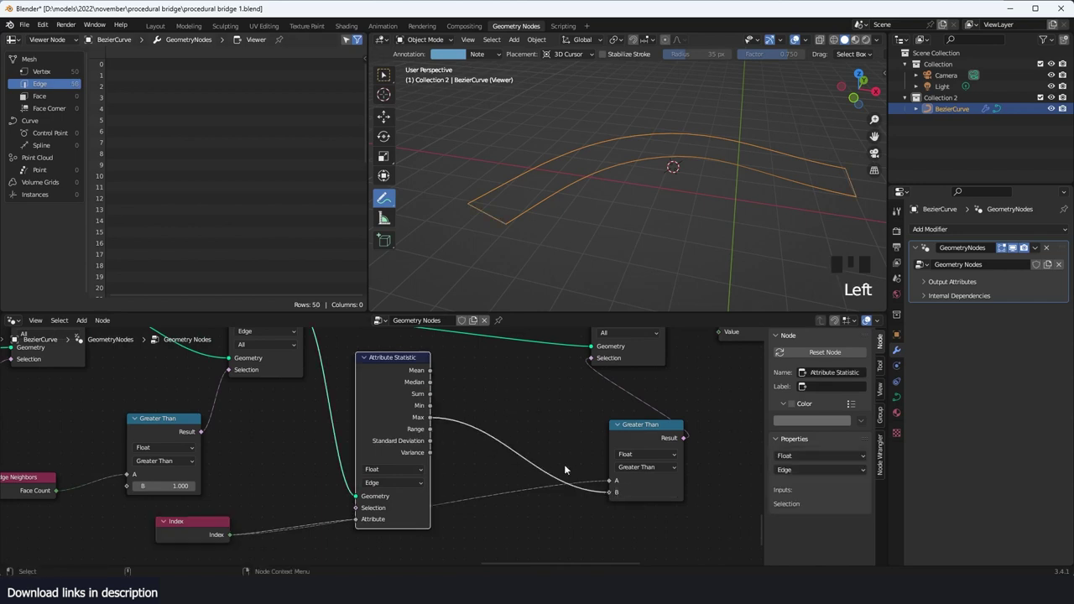
pyautogui.moveTo(552, 440); pyautogui.dragTo(528, 416, button='middle')
pyautogui.scroll(1, 529, 416)
pyautogui.hotkey('shift', 'a')
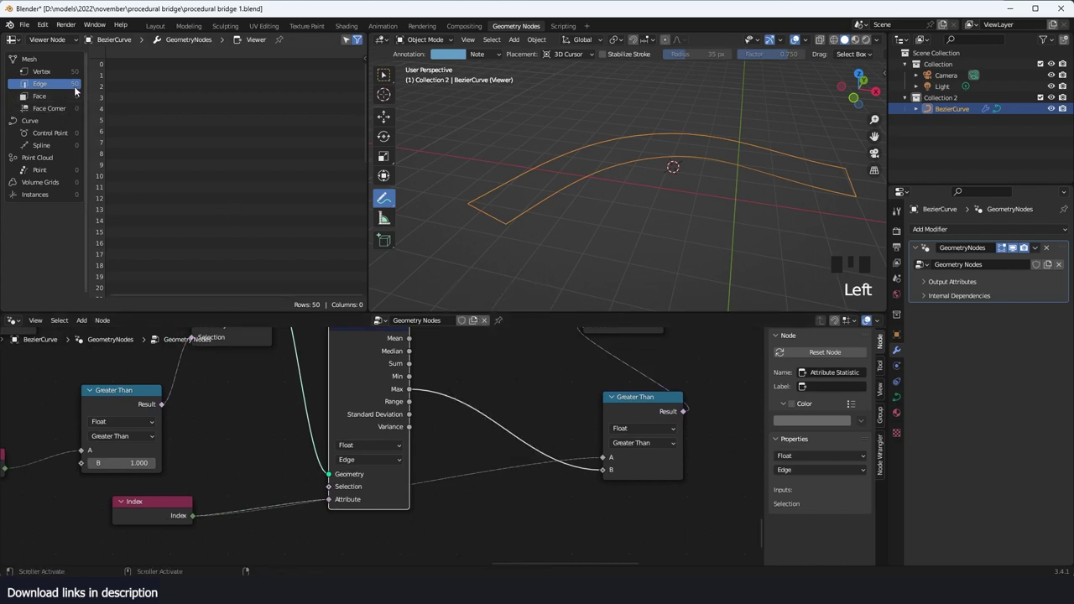
pyautogui.moveTo(602, 473); pyautogui.dragTo(578, 478)
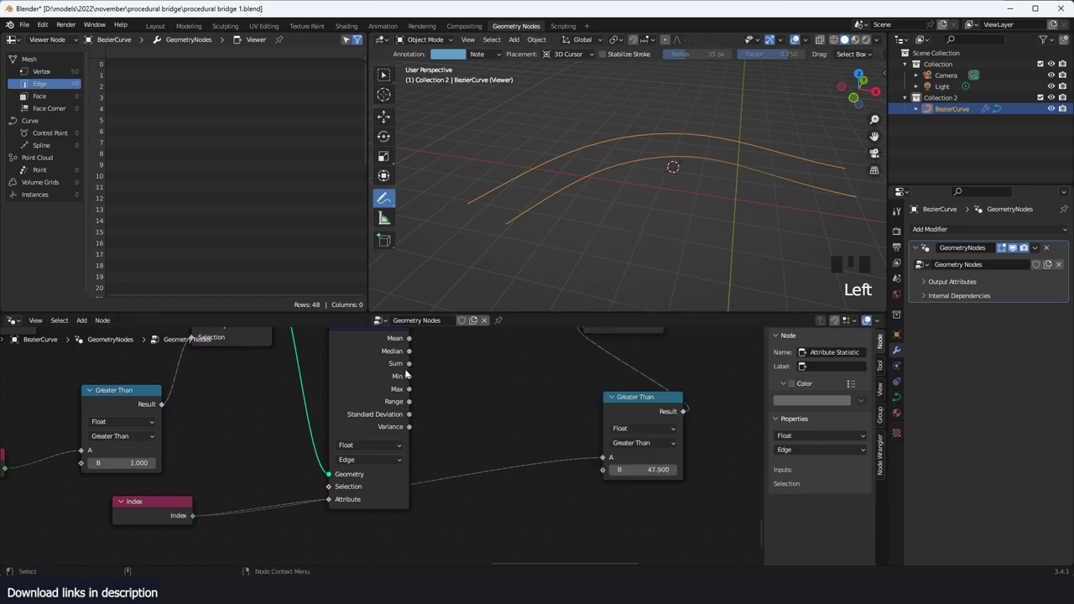
pyautogui.moveTo(408, 389); pyautogui.dragTo(605, 471)
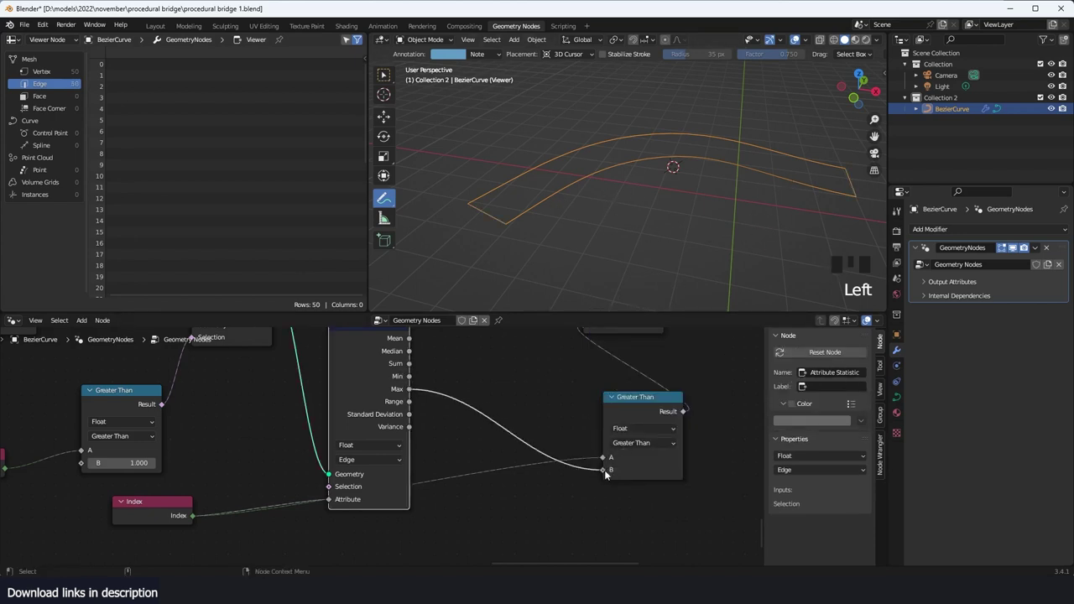
pyautogui.moveTo(540, 453); pyautogui.dragTo(558, 469, button='middle')
pyautogui.hotkey('ctrl', 's')
# Step: Insert a Math node between the Attribute Statistic's Max output and the Greater Than's B input, and set it to Subtract
pyautogui.moveTo(395, 406); pyautogui.dragTo(392, 379)
pyautogui.hotkey('shift', 'a')
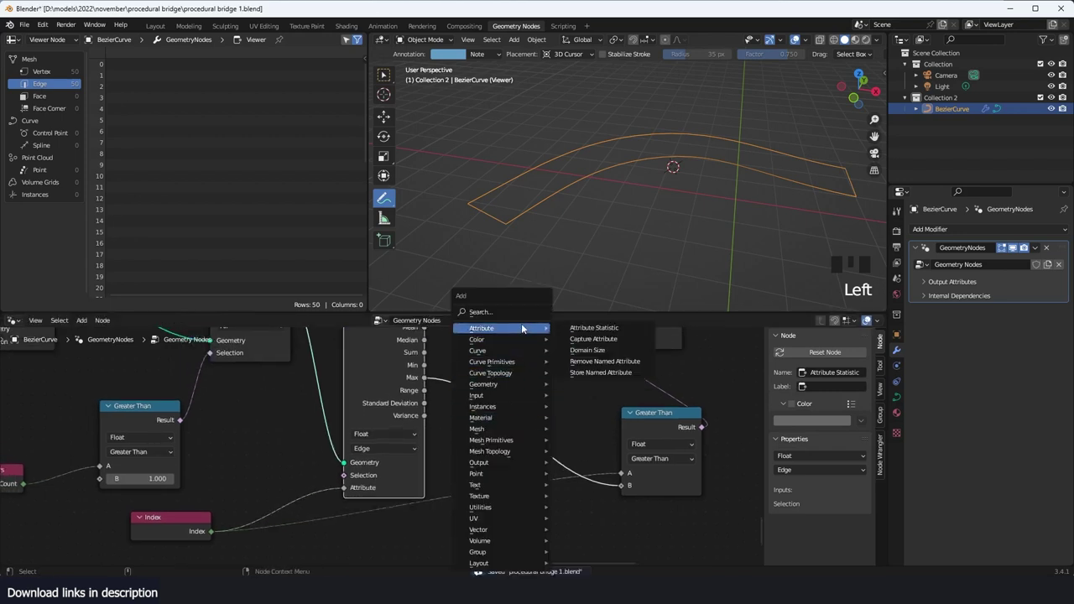
pyautogui.click(502, 312)
pyautogui.write('math')
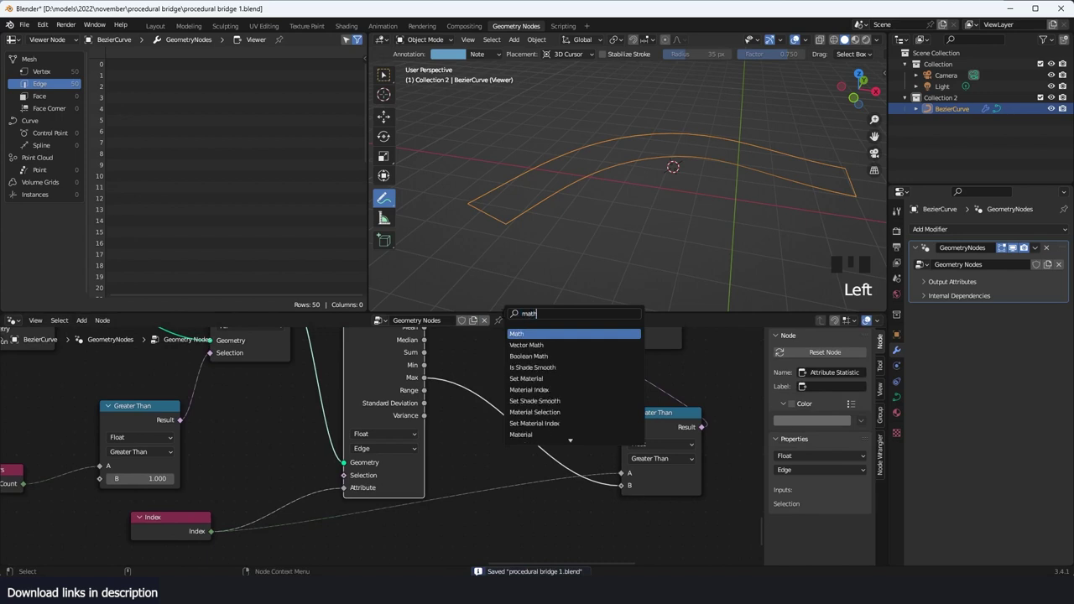
pyautogui.click(535, 332)
pyautogui.click(525, 395)
pyautogui.click(527, 403)
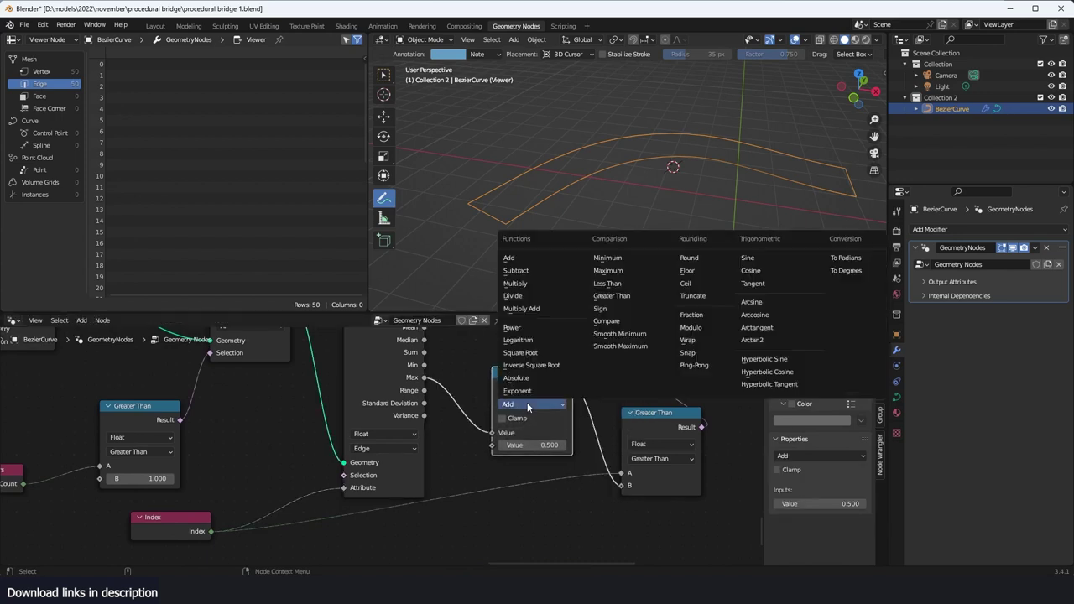
pyautogui.click(542, 272)
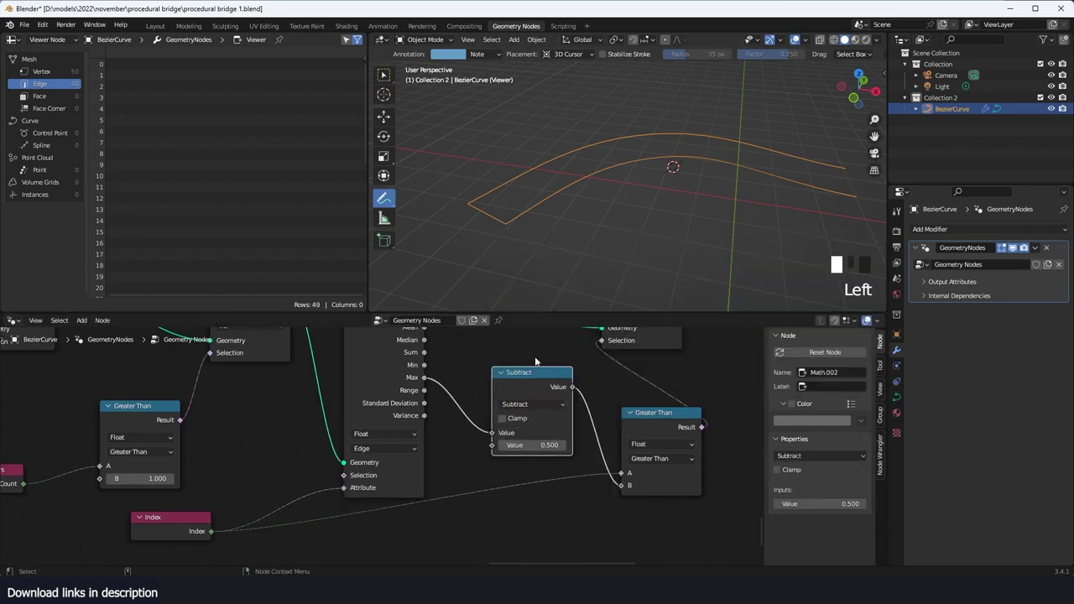
# Step: Set the Subtract node's second value to 2 and save the file
pyautogui.click(527, 445)
pyautogui.write('2')
pyautogui.click(519, 462)
pyautogui.scroll(-3, 698, 209)
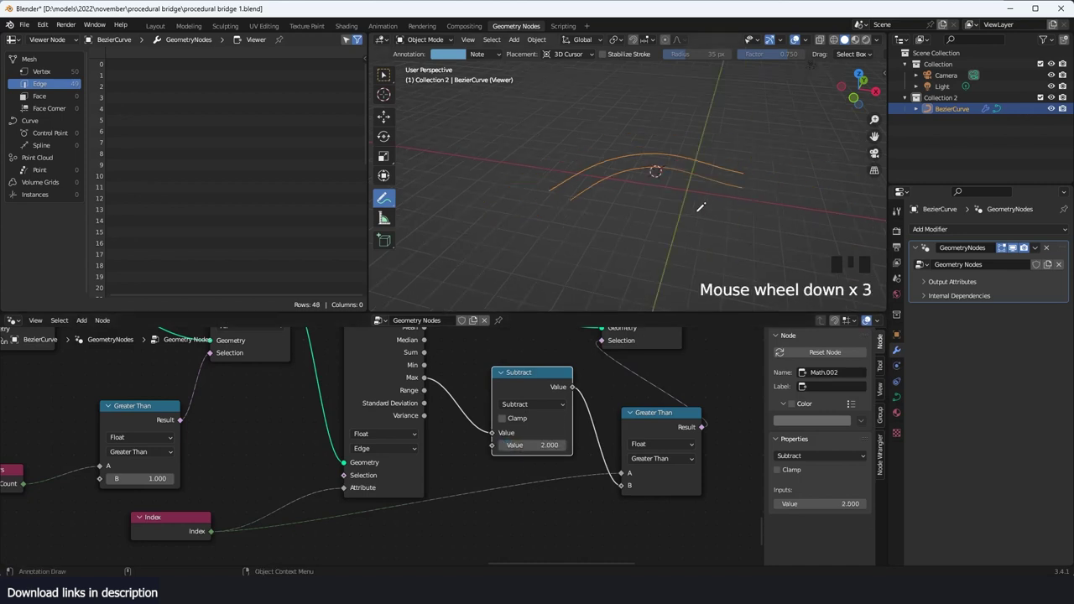
pyautogui.moveTo(698, 210); pyautogui.dragTo(638, 212, button='middle')
pyautogui.scroll(1, 703, 230)
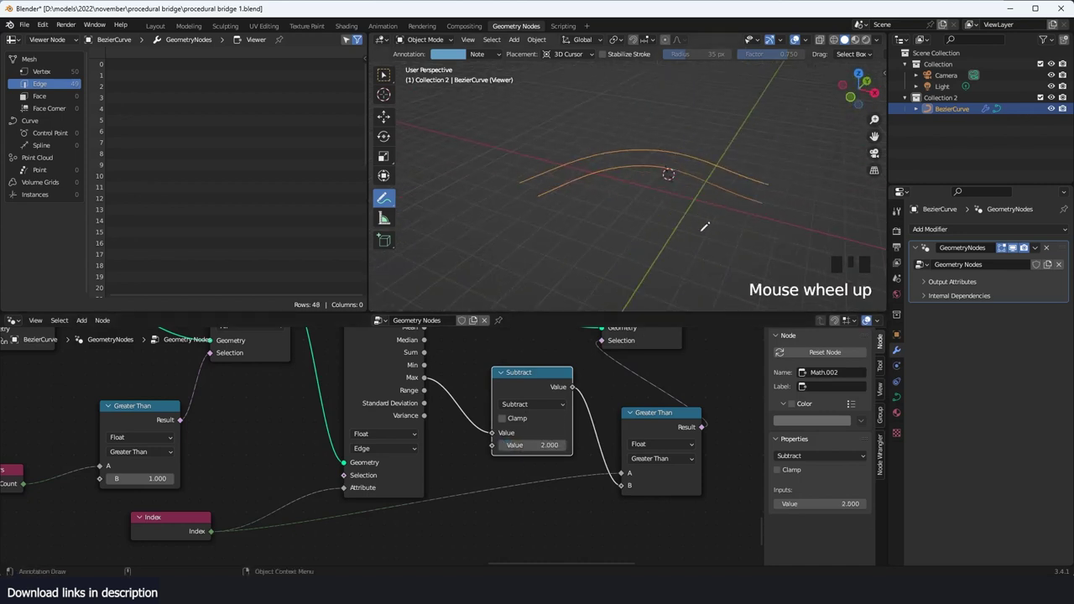
pyautogui.scroll(-4, 602, 381)
pyautogui.hotkey('ctrl', 's')
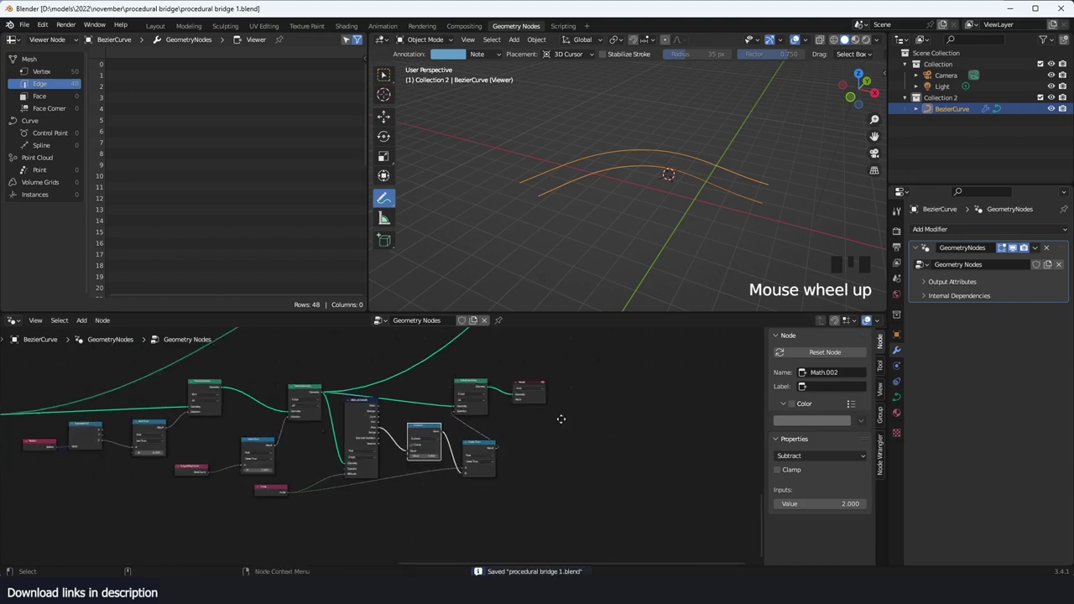
# Step: Group the nodes that isolate the deck's side edges in a frame labelled "brige curve"
pyautogui.scroll(-2, 561, 418)
pyautogui.scroll(1, 384, 424)
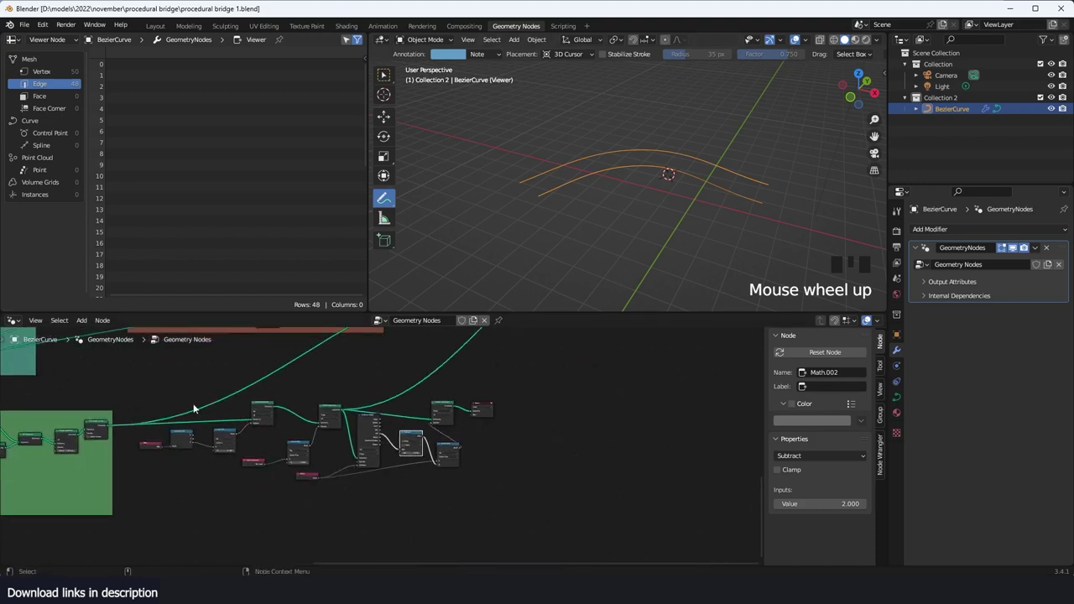
pyautogui.moveTo(149, 390); pyautogui.dragTo(550, 499)
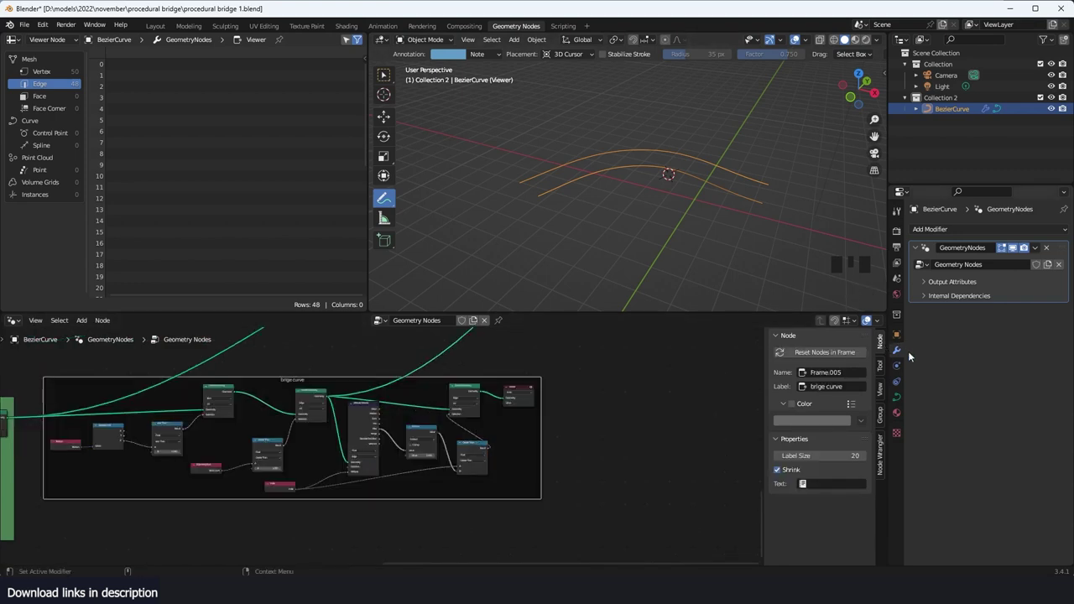
# Step: Set the Bezier curve's preview resolution to 9 and save the file
pyautogui.click(894, 395)
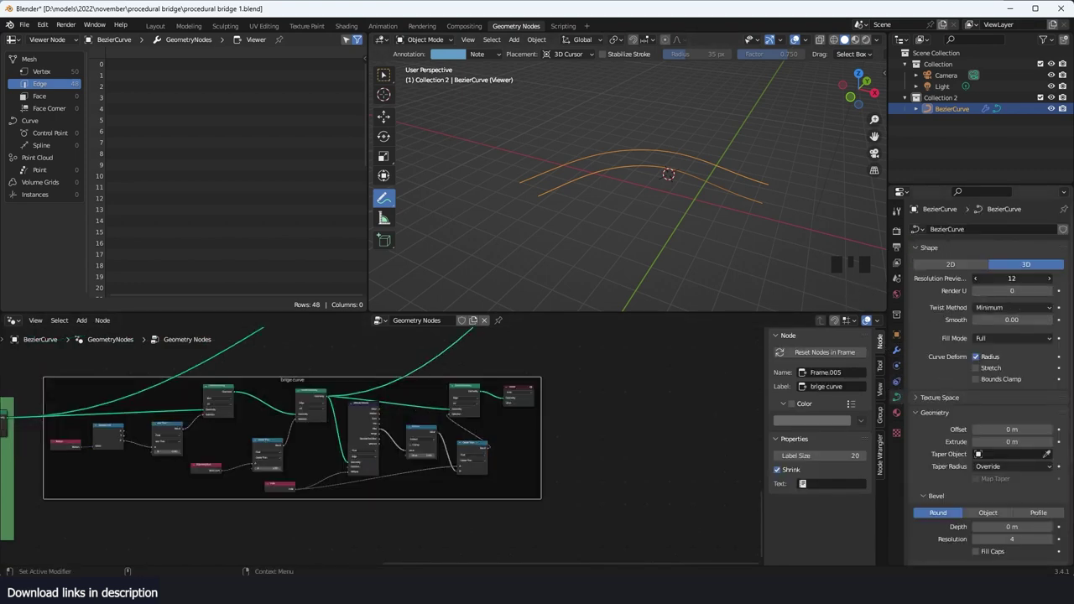
pyautogui.moveTo(1012, 279); pyautogui.dragTo(998, 279)
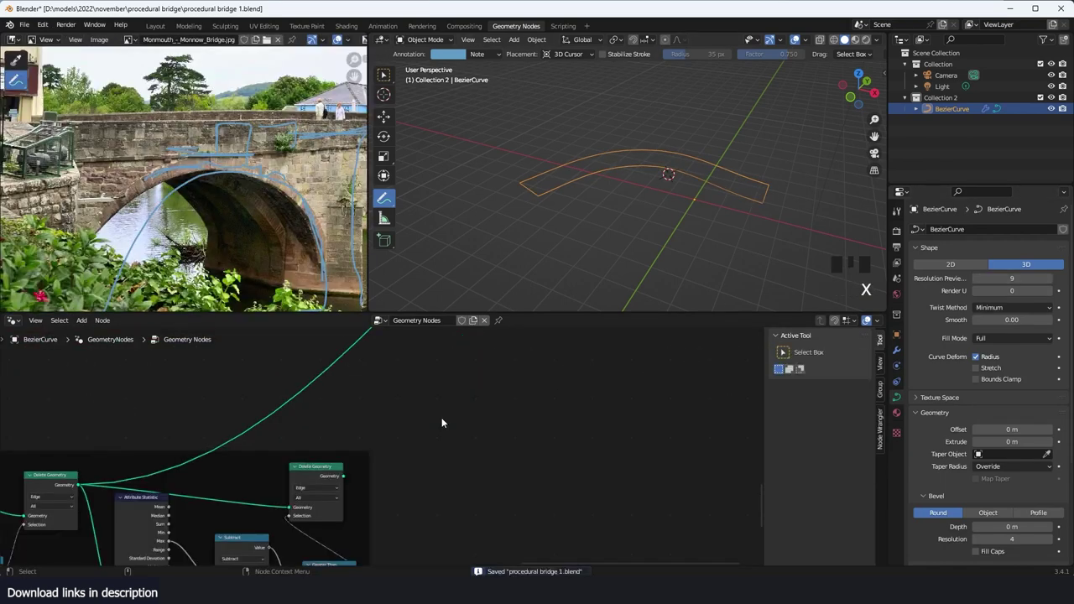
pyautogui.hotkey('ctrl', 's')
# Step: Add an Extrude Mesh node, feed it from the last edge Delete Geometry, and set its mode to Edges
pyautogui.hotkey('shift', 'a')
pyautogui.click(414, 313)
pyautogui.write('ex')
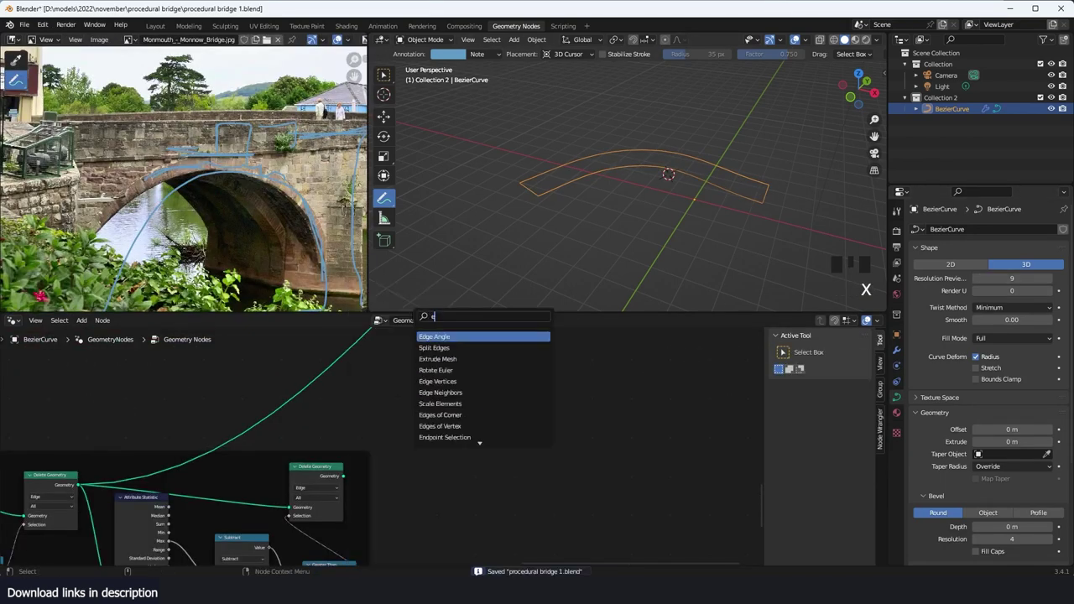
pyautogui.click(454, 338)
pyautogui.click(430, 390)
pyautogui.moveTo(343, 475); pyautogui.dragTo(393, 412)
pyautogui.click(413, 403)
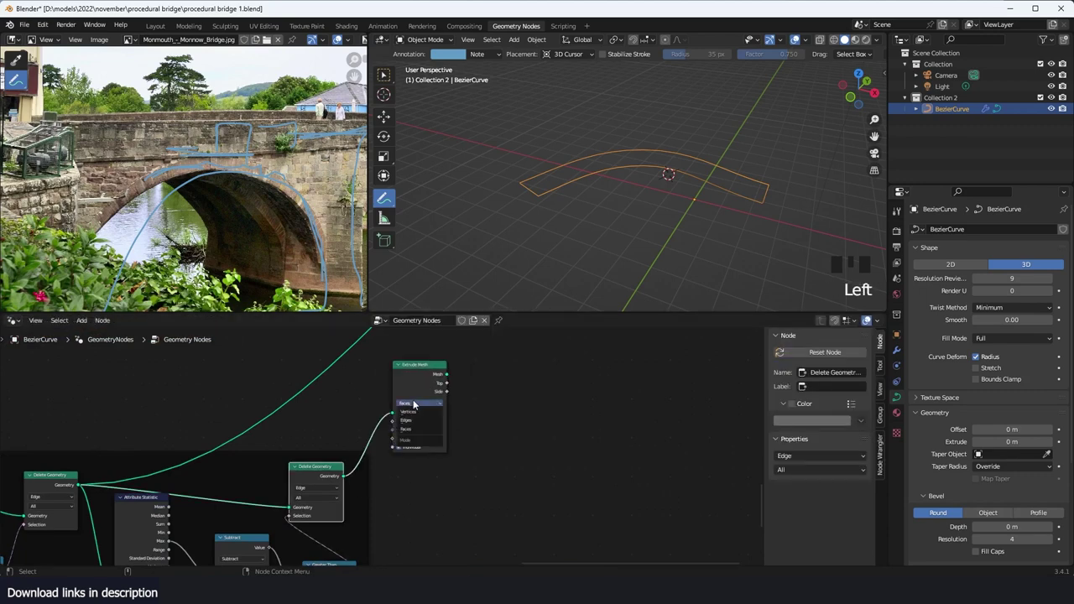
pyautogui.click(414, 423)
# Step: Preview the Extrude Mesh output through a Viewer node and move the Viewer away to make room between them
pyautogui.scroll(4, 436, 402)
pyautogui.moveTo(478, 378); pyautogui.dragTo(399, 473, button='middle')
pyautogui.scroll(-4, 398, 476)
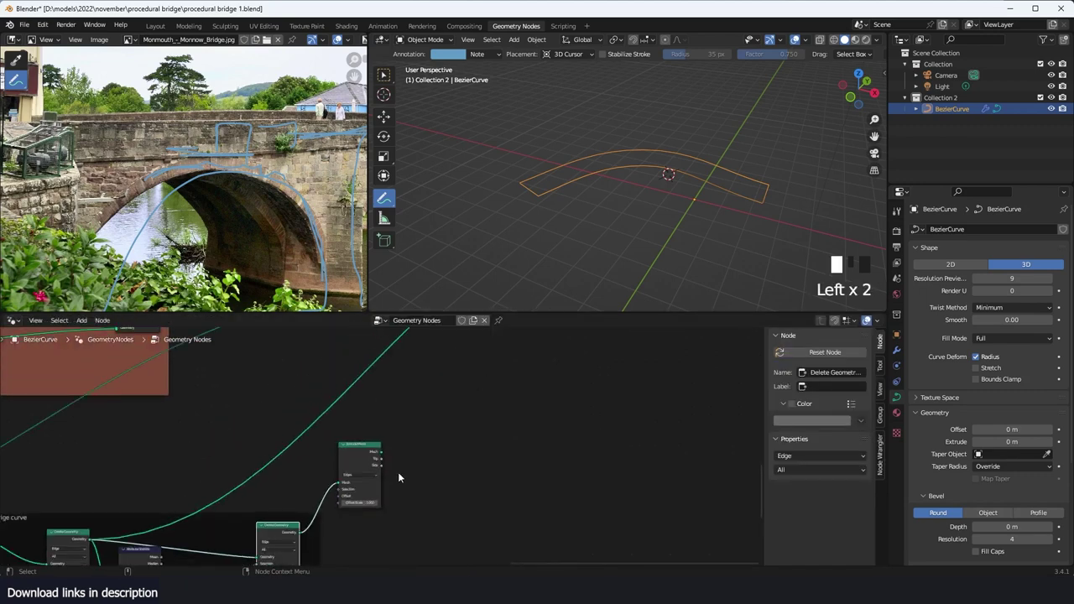
pyautogui.keyDown('ctrl'); pyautogui.keyDown('shift'); pyautogui.click(358, 482); pyautogui.keyUp('shift'); pyautogui.keyUp('ctrl')
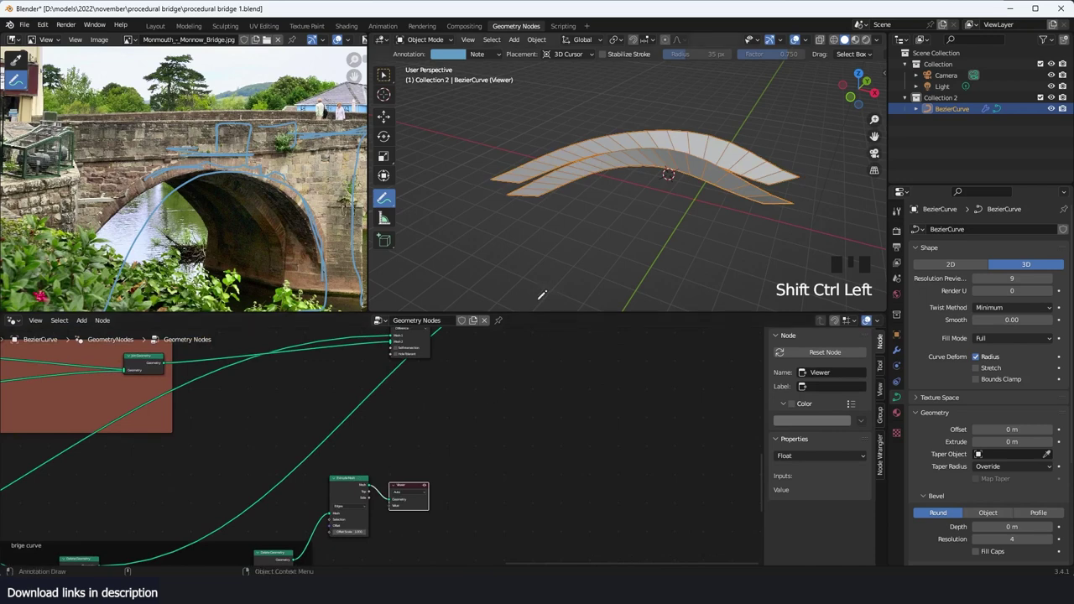
pyautogui.moveTo(444, 427); pyautogui.dragTo(581, 385, button='middle')
pyautogui.scroll(4, 582, 385)
pyautogui.moveTo(594, 446); pyautogui.dragTo(674, 424)
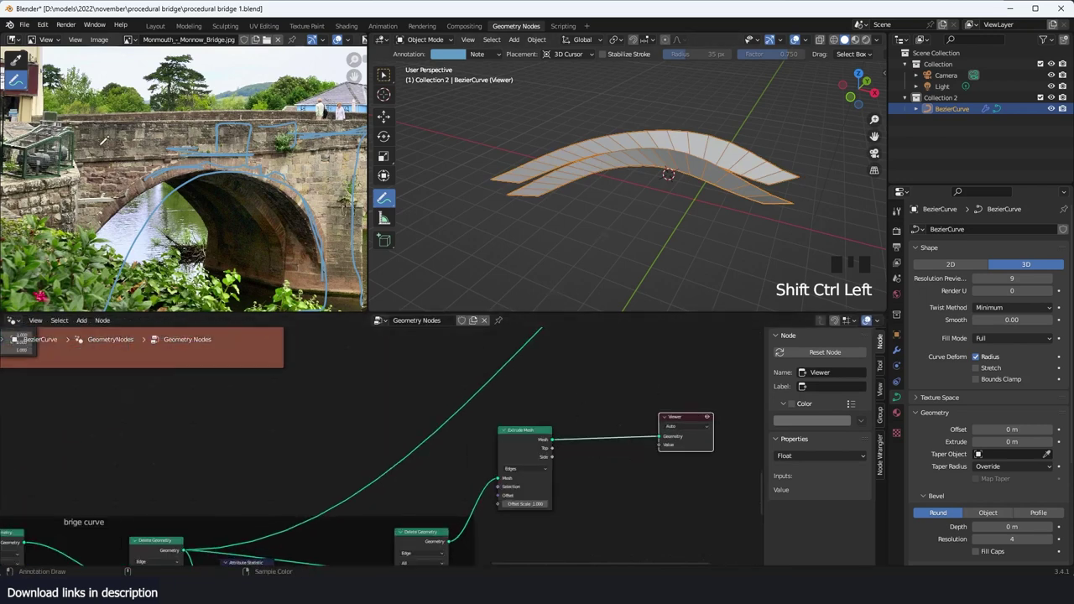
pyautogui.scroll(1, 390, 474)
pyautogui.moveTo(613, 437); pyautogui.dragTo(407, 405, button='middle')
pyautogui.moveTo(502, 385); pyautogui.dragTo(599, 370)
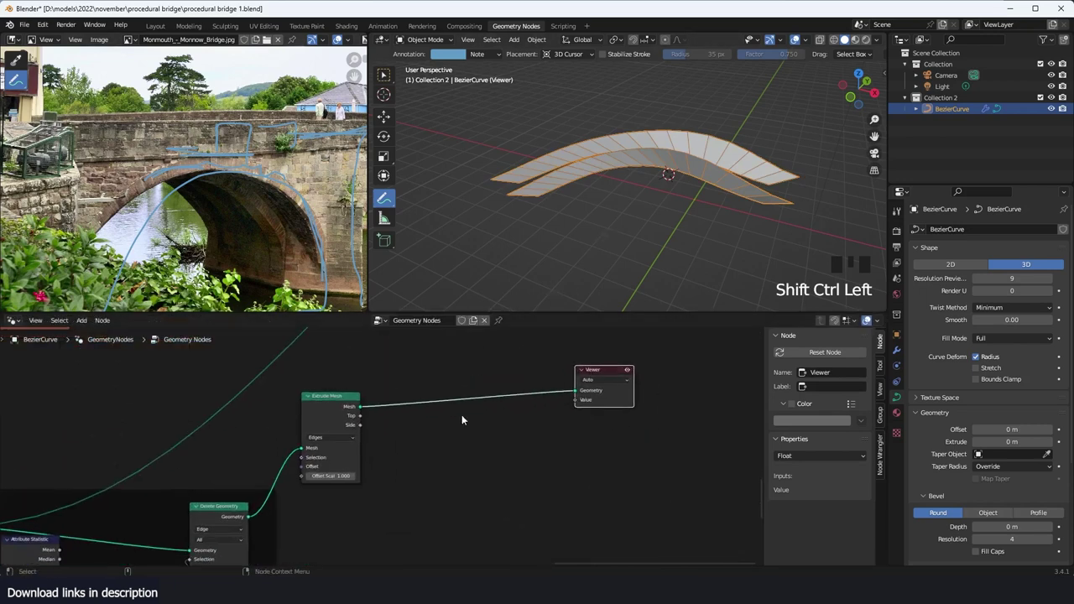
# Step: Reposition the new Extrude Mesh node and set its Offset Scale to 0
pyautogui.scroll(2, 394, 407)
pyautogui.moveTo(323, 399); pyautogui.dragTo(401, 374)
pyautogui.scroll(3, 430, 424)
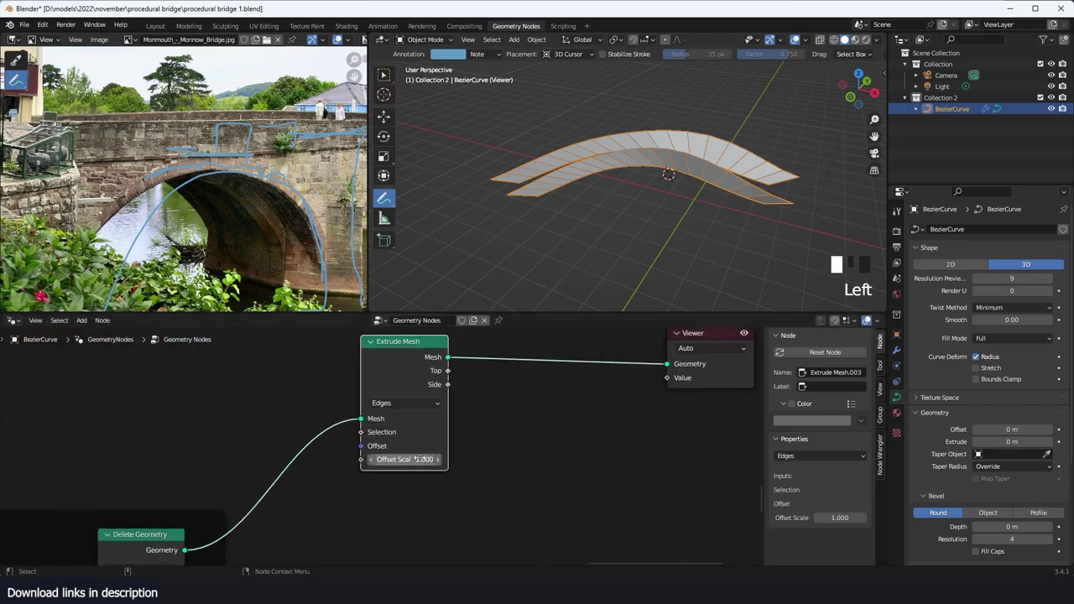
pyautogui.click(417, 459)
pyautogui.write('0')
pyautogui.press('Return')
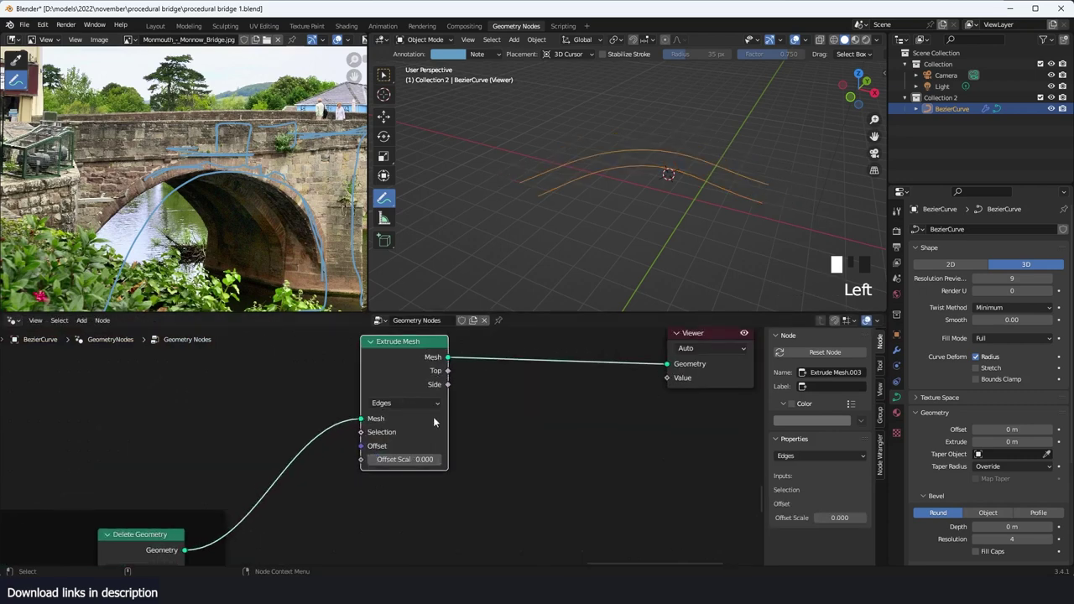
# Step: Insert a Set Position node between the Extrude Mesh and the Viewer, and undo a trial adjustment on it
pyautogui.hotkey('shift', 'a')
pyautogui.click(474, 315)
pyautogui.write('set')
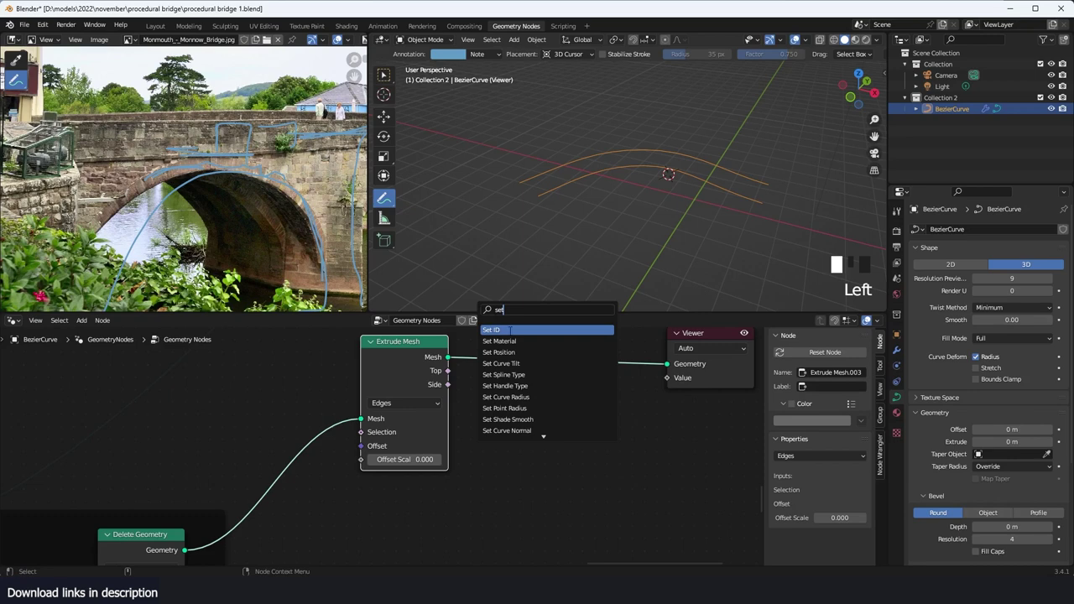
pyautogui.click(511, 351)
pyautogui.click(507, 360)
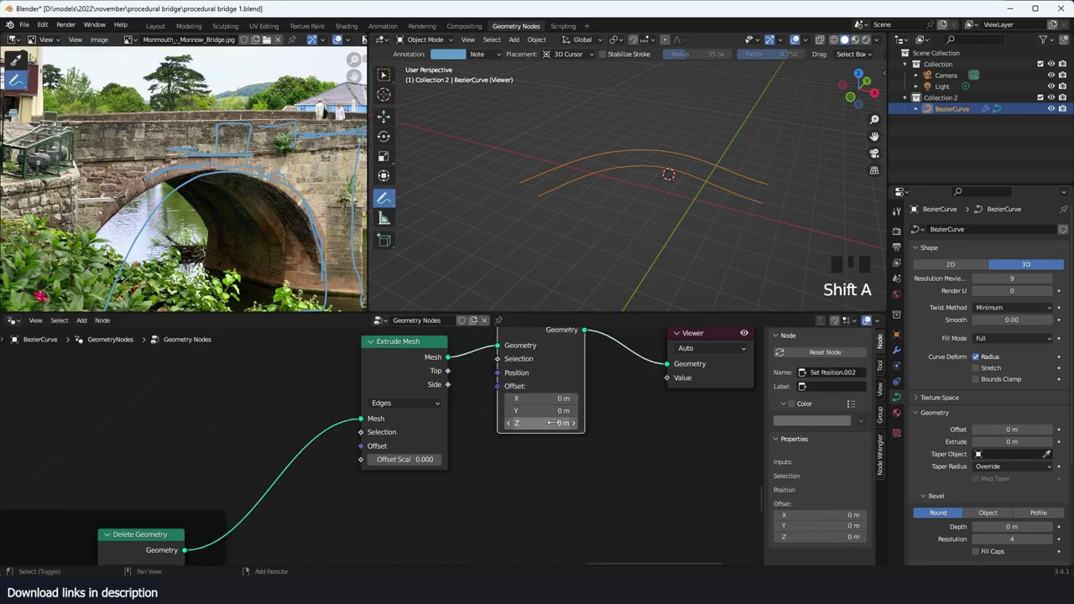
pyautogui.keyDown('shift'); pyautogui.moveTo(546, 422); pyautogui.dragTo(556, 423); pyautogui.keyUp('shift')
pyautogui.hotkey('ctrl', 'z')
# Step: Connect the Extrude Mesh's Top output to the Set Position's Selection input and set the Z offset to 0.23 m
pyautogui.scroll(1, 557, 431)
pyautogui.moveTo(555, 432); pyautogui.dragTo(454, 455, button='middle')
pyautogui.moveTo(337, 391); pyautogui.dragTo(397, 387)
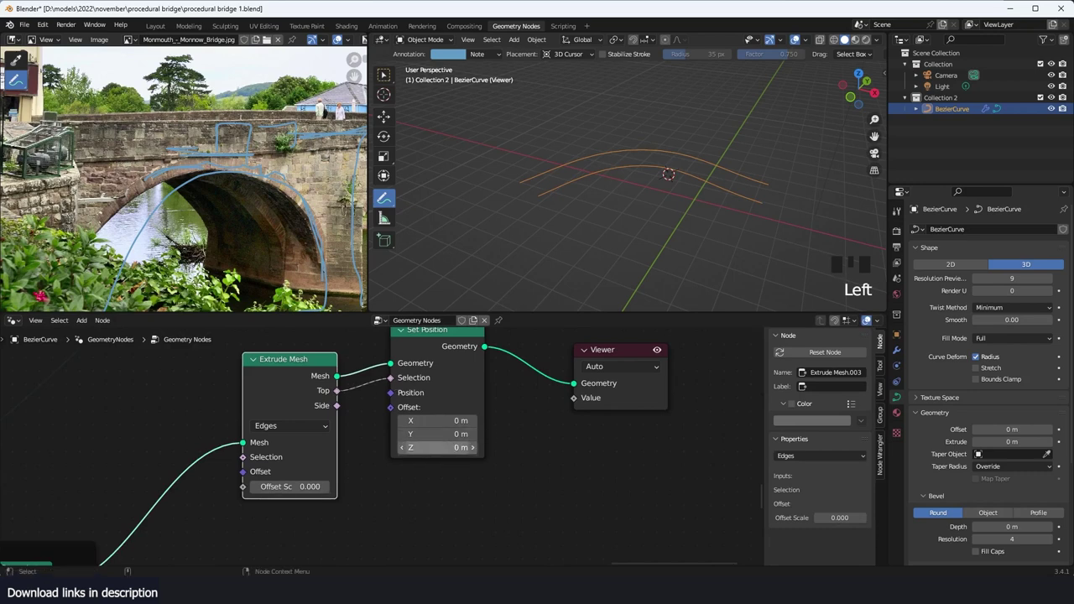
pyautogui.moveTo(460, 448); pyautogui.dragTo(475, 448)
pyautogui.scroll(-5, 465, 408)
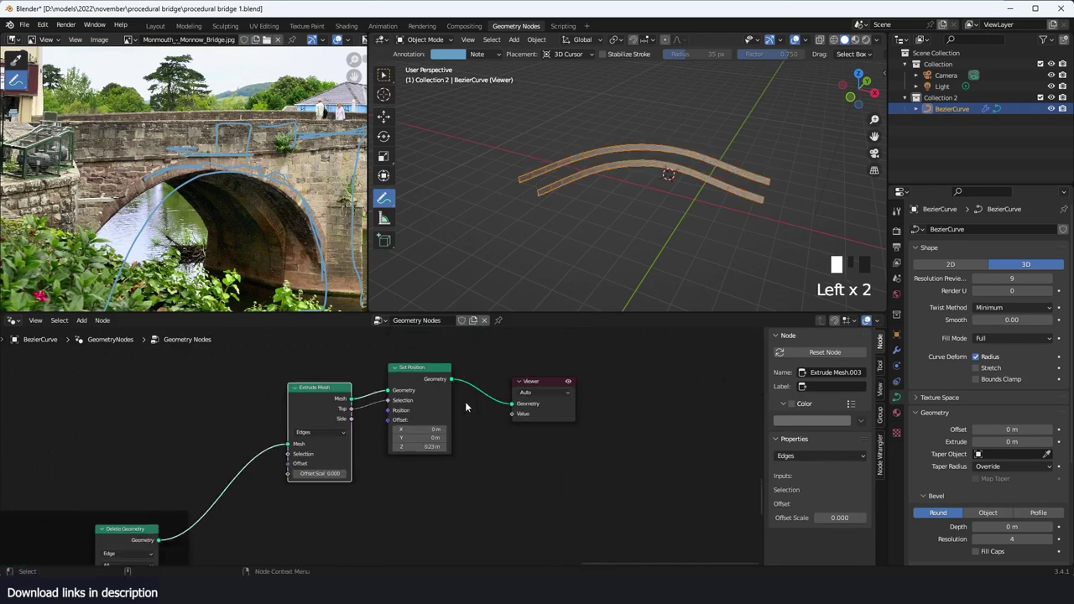
# Step: Move the final Join Geometry node clear of the neighbouring nodes and preview its output on the whole bridge
pyautogui.moveTo(465, 408); pyautogui.dragTo(384, 454, button='middle')
pyautogui.scroll(-5, 425, 426)
pyautogui.moveTo(425, 427)
pyautogui.mouseDown(button='middle')
pyautogui.moveTo(454, 415)
pyautogui.moveTo(446, 420)
pyautogui.mouseUp(button='middle')
pyautogui.scroll(-1, 446, 419)
pyautogui.moveTo(460, 423); pyautogui.dragTo(514, 398)
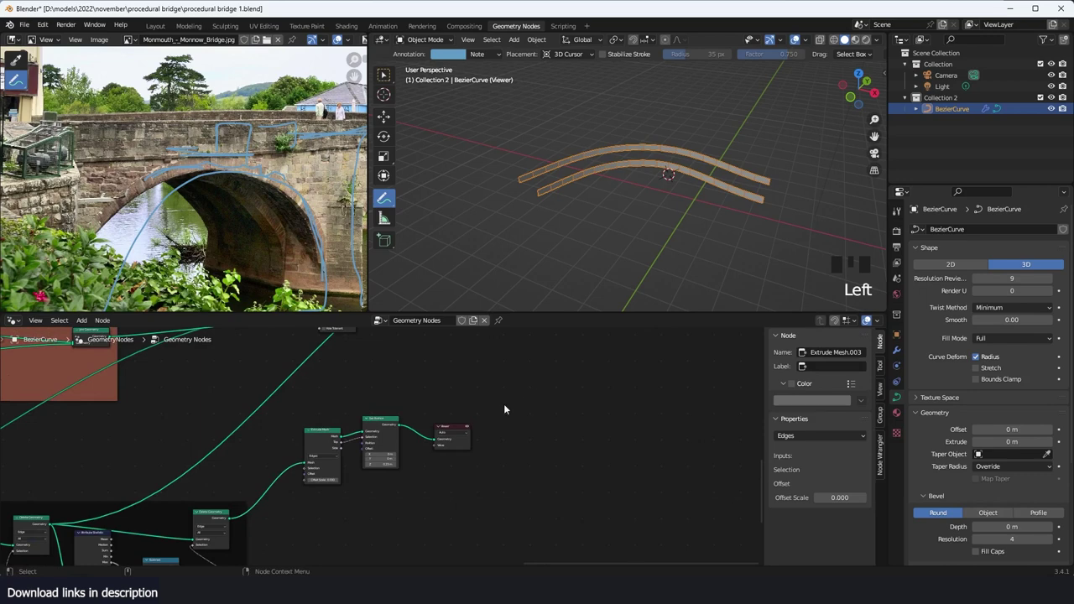
pyautogui.scroll(-4, 503, 404)
pyautogui.moveTo(503, 403); pyautogui.dragTo(443, 425, button='middle')
pyautogui.scroll(-1, 448, 422)
pyautogui.scroll(1, 426, 421)
pyautogui.scroll(2, 425, 421)
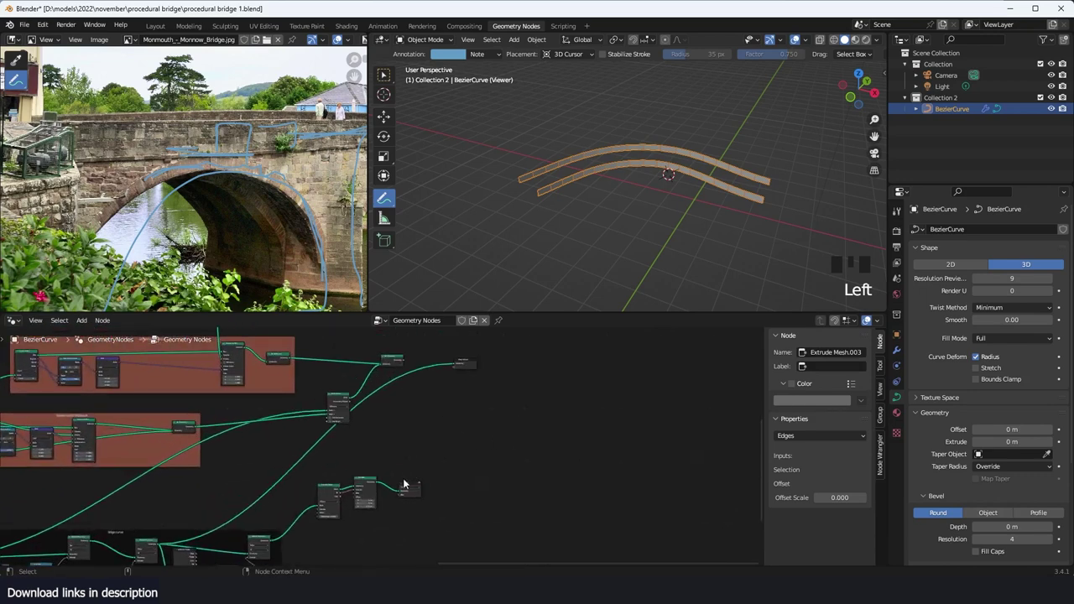
pyautogui.moveTo(391, 359); pyautogui.dragTo(470, 385)
pyautogui.keyDown('ctrl'); pyautogui.keyDown('shift'); pyautogui.click(478, 386); pyautogui.keyUp('shift'); pyautogui.keyUp('ctrl')
pyautogui.scroll(3, 484, 384)
pyautogui.moveTo(644, 247)
pyautogui.mouseDown(button='middle')
pyautogui.moveTo(707, 194)
pyautogui.moveTo(635, 223)
pyautogui.moveTo(645, 227)
pyautogui.mouseUp(button='middle')
pyautogui.scroll(2, 707, 194)
pyautogui.press('q')
pyautogui.click(704, 202)
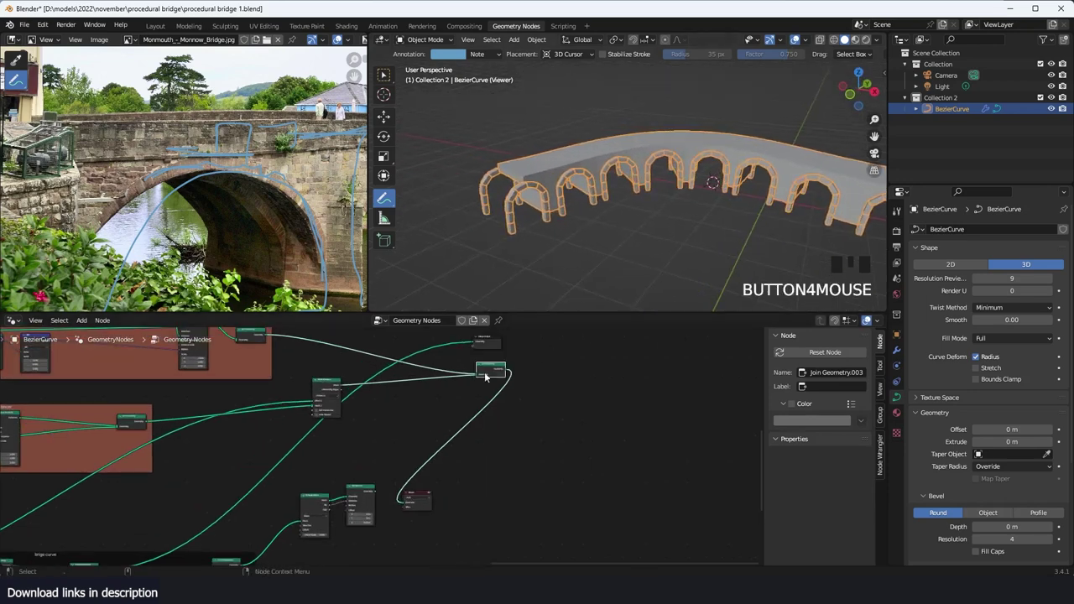
# Step: Link the Set Position output into the final Join Geometry node and move the Viewer node out of the way
pyautogui.scroll(5, 447, 431)
pyautogui.moveTo(370, 512); pyautogui.dragTo(518, 360)
pyautogui.moveTo(491, 436); pyautogui.dragTo(489, 434, button='middle')
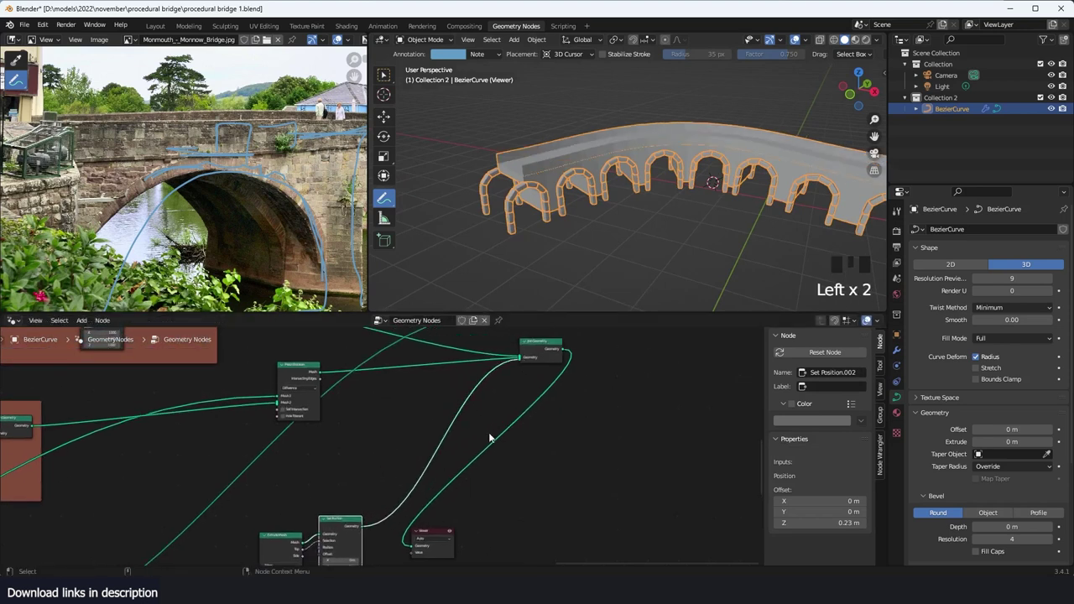
pyautogui.moveTo(445, 533); pyautogui.dragTo(631, 446)
# Step: Step the timeline to frame 0, deselect the bridge curve, and examine the side walls up close
pyautogui.keyDown('alt'); pyautogui.scroll(2, 625, 252); pyautogui.keyUp('alt')
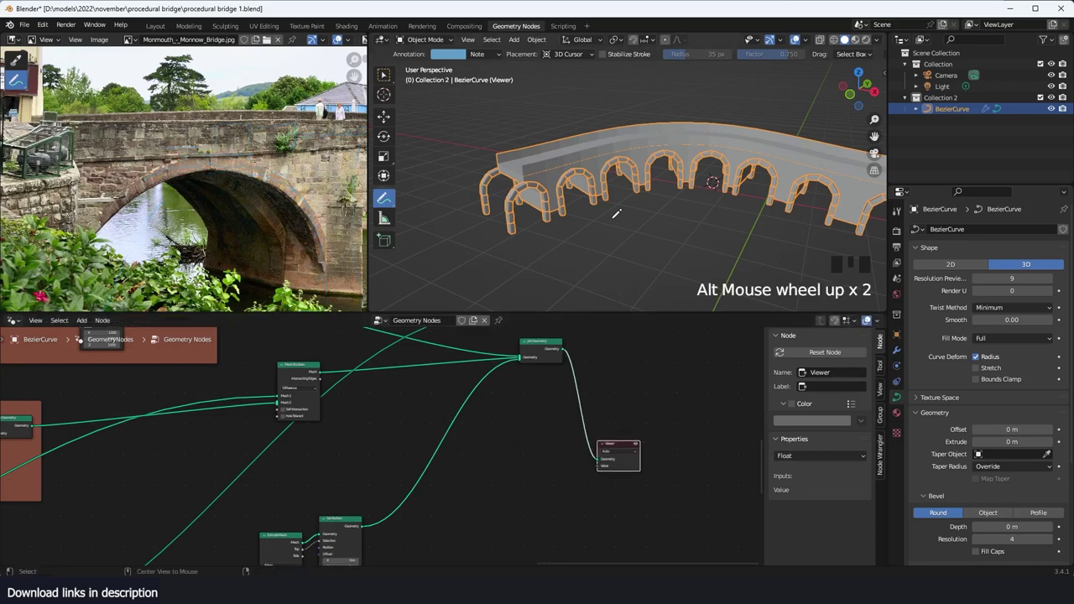
pyautogui.hotkey('alt', 'a')
pyautogui.scroll(3, 662, 196)
pyautogui.moveTo(662, 196); pyautogui.dragTo(583, 315, button='middle')
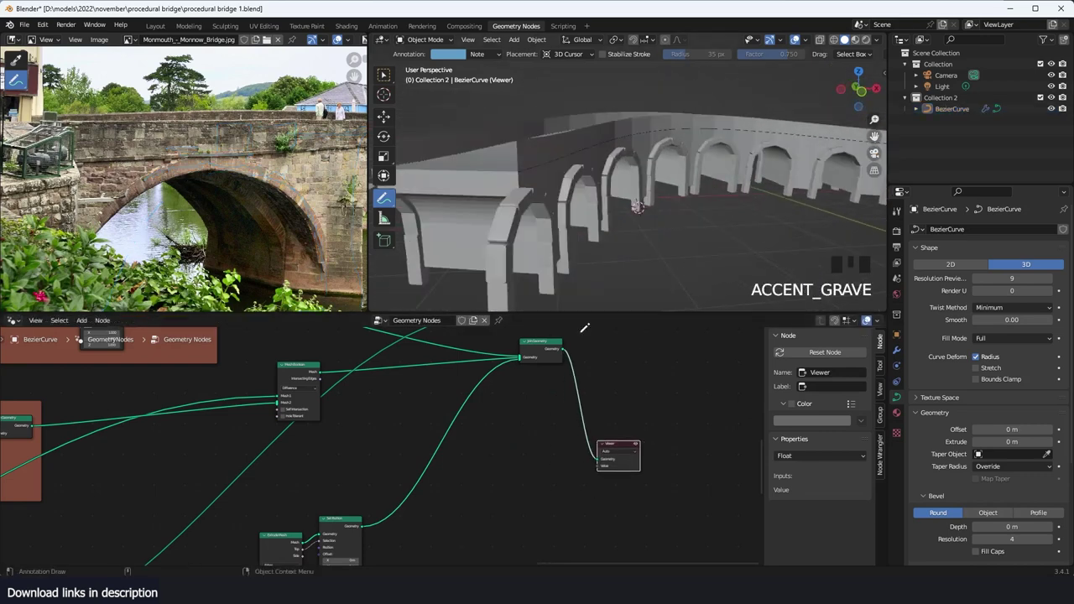
# Step: Lower the side walls by setting the Set Position's Z offset to 0.18 m
pyautogui.scroll(1, 554, 403)
pyautogui.moveTo(547, 404); pyautogui.dragTo(617, 373, button='middle')
pyautogui.scroll(2, 504, 438)
pyautogui.scroll(3, 512, 438)
pyautogui.moveTo(480, 484); pyautogui.dragTo(594, 380, button='middle')
pyautogui.scroll(3, 491, 385)
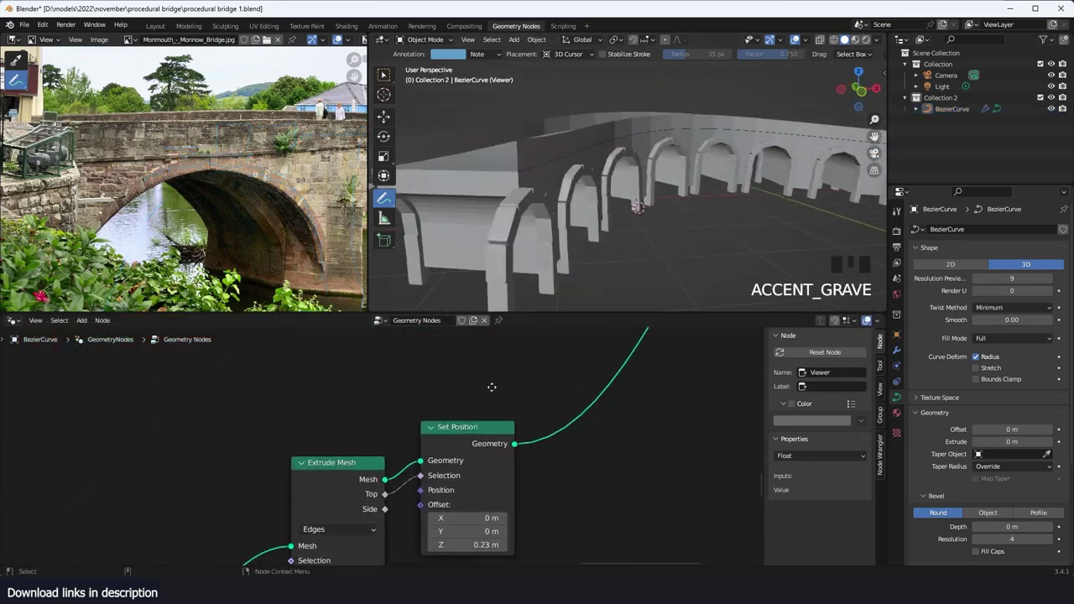
pyautogui.moveTo(491, 386); pyautogui.dragTo(385, 329, button='middle')
pyautogui.moveTo(380, 482)
pyautogui.mouseDown()
pyautogui.moveTo(339, 482)
pyautogui.moveTo(367, 482)
pyautogui.mouseUp()
pyautogui.moveTo(484, 438); pyautogui.dragTo(482, 454, button='middle')
pyautogui.scroll(3, 530, 435)
# Step: Duplicate the Extrude Mesh node and insert the copy after the Set Position node
pyautogui.hotkey('shift', 'a')
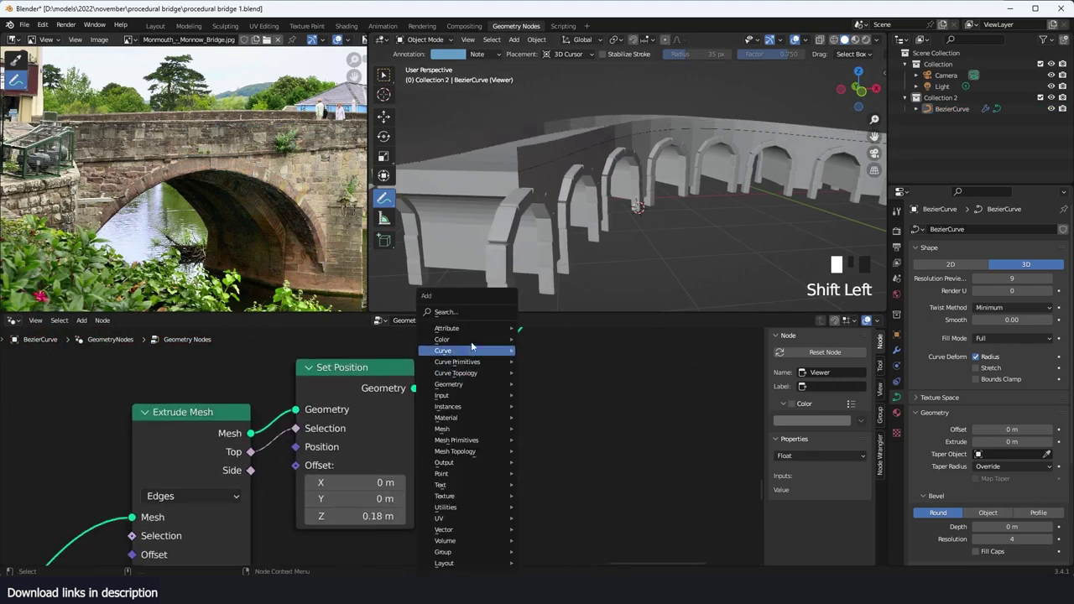
pyautogui.click(196, 435)
pyautogui.hotkey('shift', 'd')
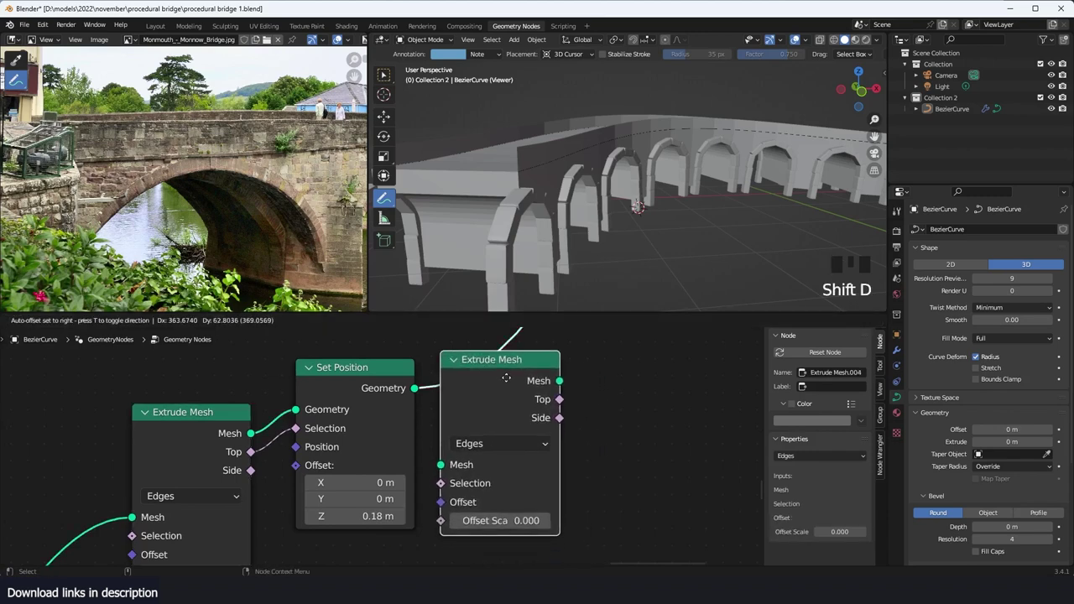
pyautogui.click(506, 381)
pyautogui.moveTo(497, 462); pyautogui.dragTo(467, 438, button='middle')
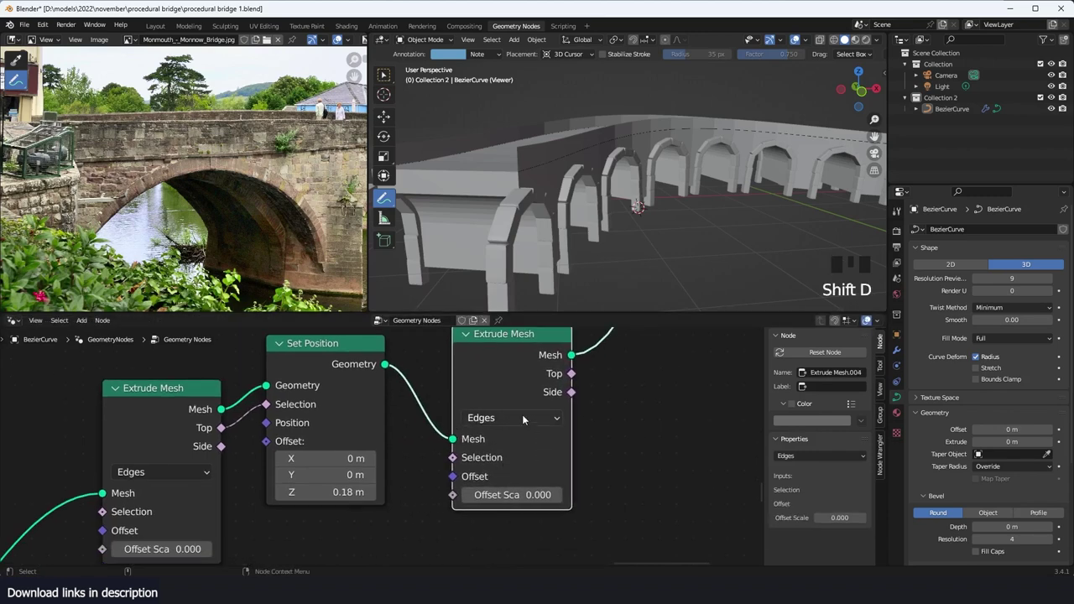
# Step: Set the second Extrude Mesh's mode to Faces and turn off Individual
pyautogui.click(522, 417)
pyautogui.click(491, 475)
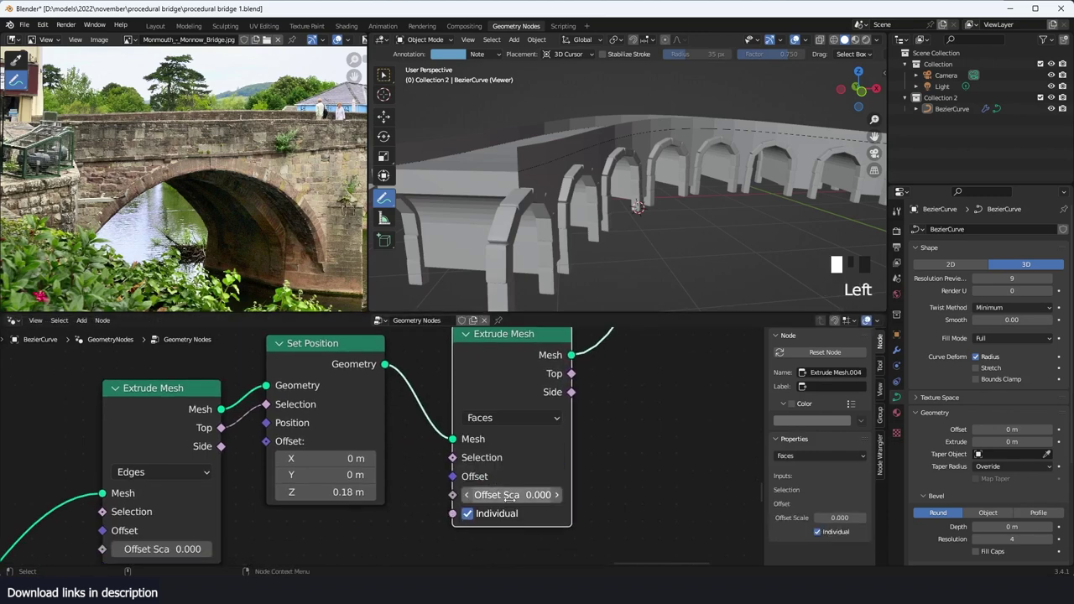
pyautogui.click(468, 514)
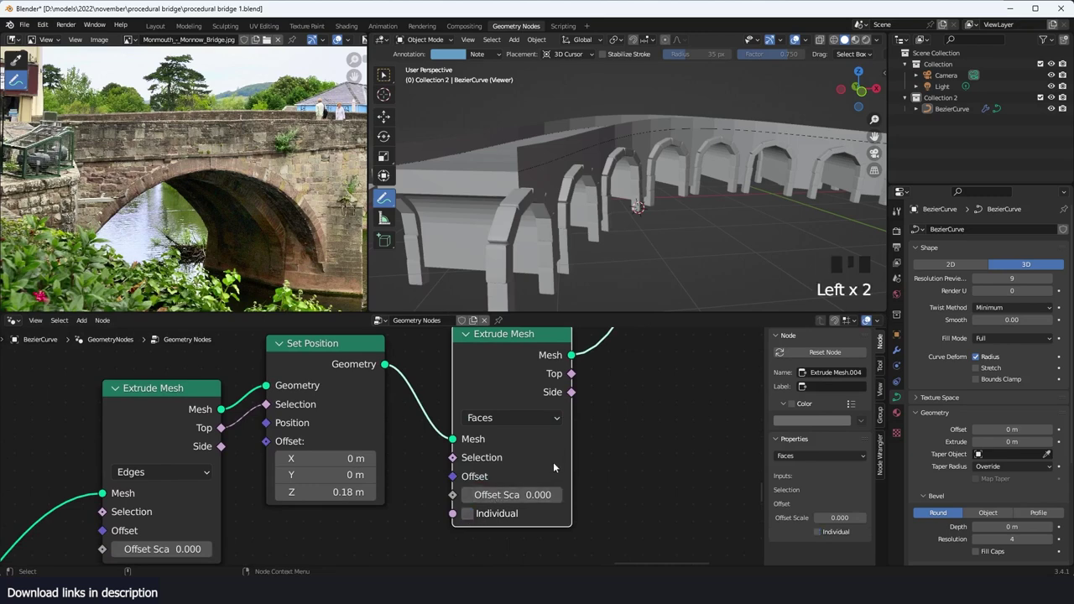
# Step: Set the second Extrude Mesh's Offset Scale to -0.040 to thicken the side walls, and check them from several angles
pyautogui.scroll(-2, 482, 482)
pyautogui.moveTo(484, 480)
pyautogui.mouseDown()
pyautogui.moveTo(493, 480)
pyautogui.moveTo(480, 479)
pyautogui.mouseUp()
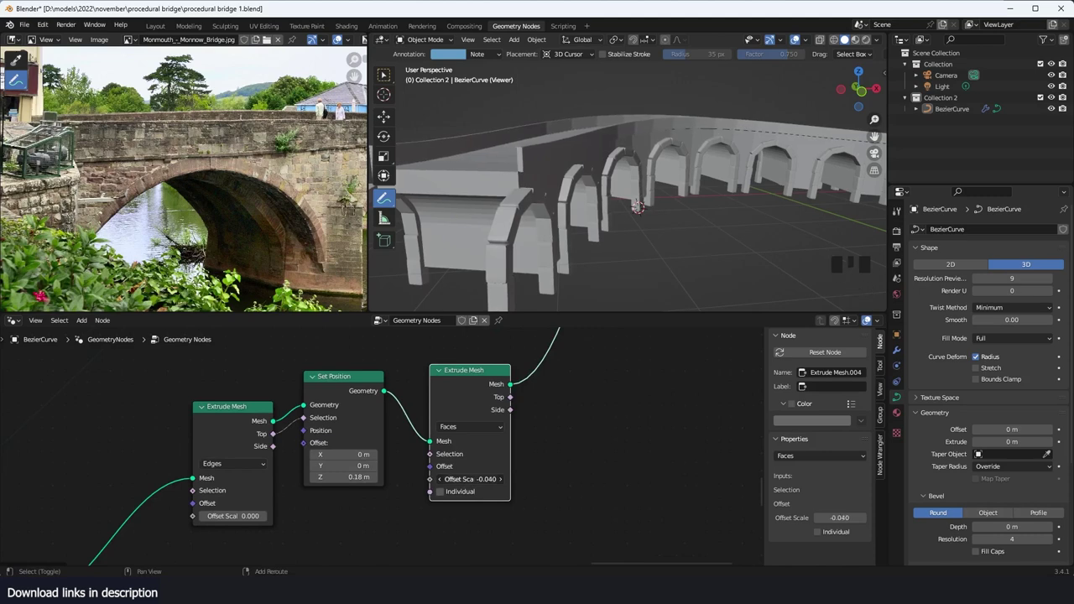
pyautogui.scroll(-2, 616, 262)
pyautogui.press('`')
pyautogui.scroll(2, 652, 266)
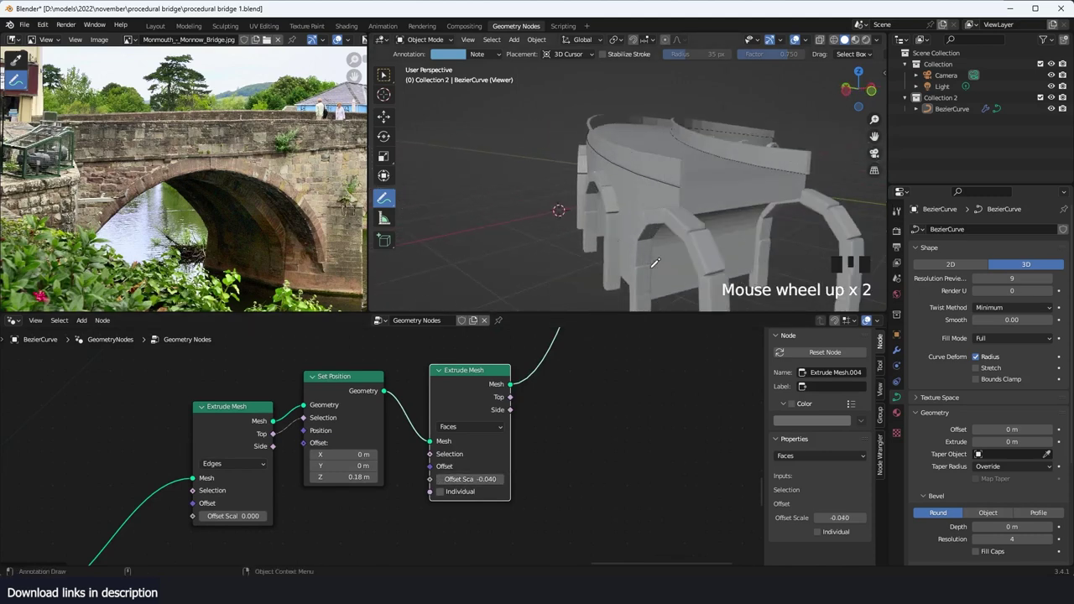
pyautogui.press('`')
pyautogui.scroll(-3, 463, 403)
# Step: Combine the Set Position output with the second Extrude Mesh's output in a new Join Geometry node
pyautogui.moveTo(463, 402); pyautogui.dragTo(563, 380)
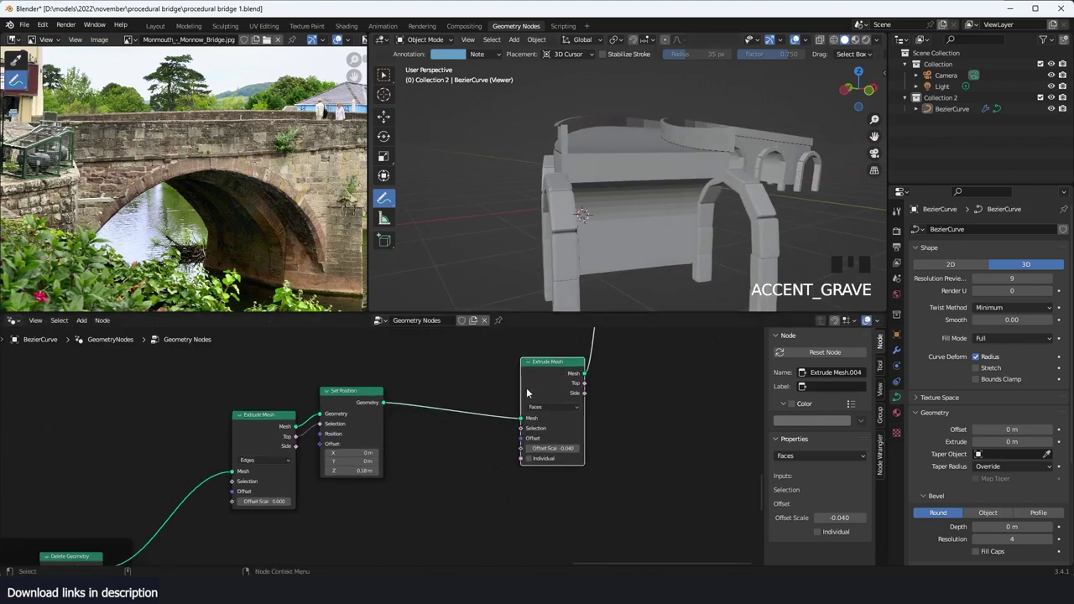
pyautogui.keyDown('ctrl'); pyautogui.keyDown('shift'); pyautogui.moveTo(363, 403); pyautogui.dragTo(562, 397, button='right'); pyautogui.keyUp('shift'); pyautogui.keyUp('ctrl')
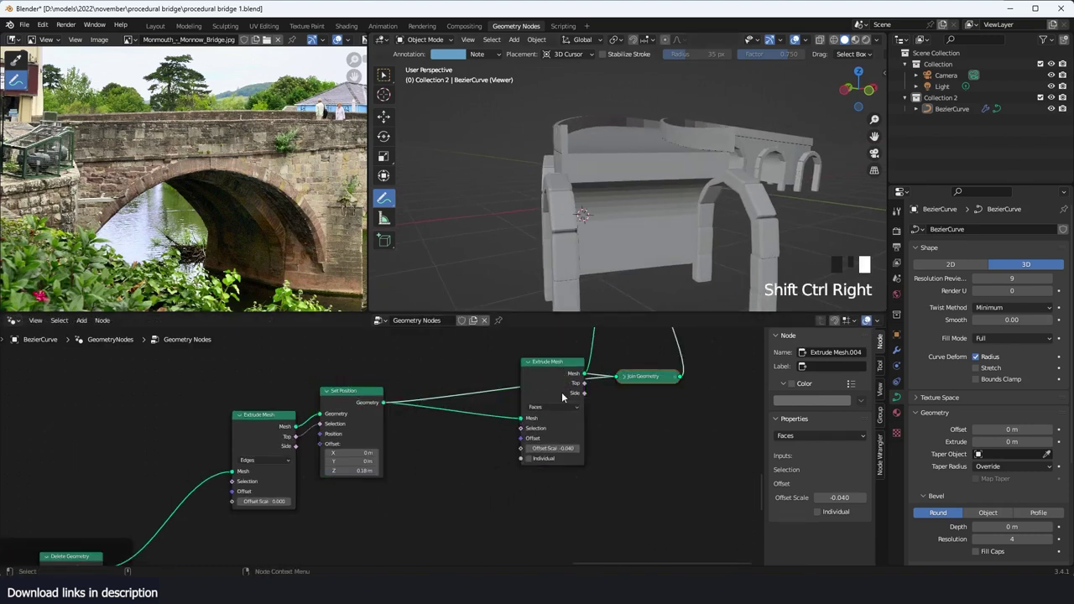
pyautogui.click(621, 380)
pyautogui.click(624, 377)
# Step: Remove the second Extrude Mesh's direct link into the main Join Geometry, keeping only the newly joined walls connected
pyautogui.press('`')
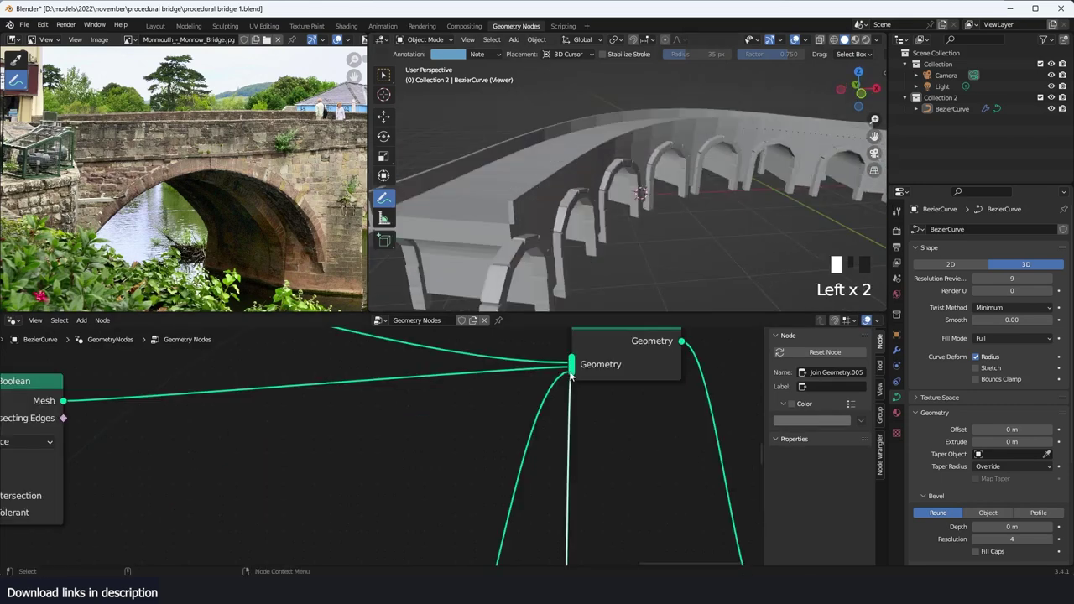
pyautogui.moveTo(571, 376); pyautogui.dragTo(571, 375)
pyautogui.moveTo(571, 372); pyautogui.dragTo(558, 390)
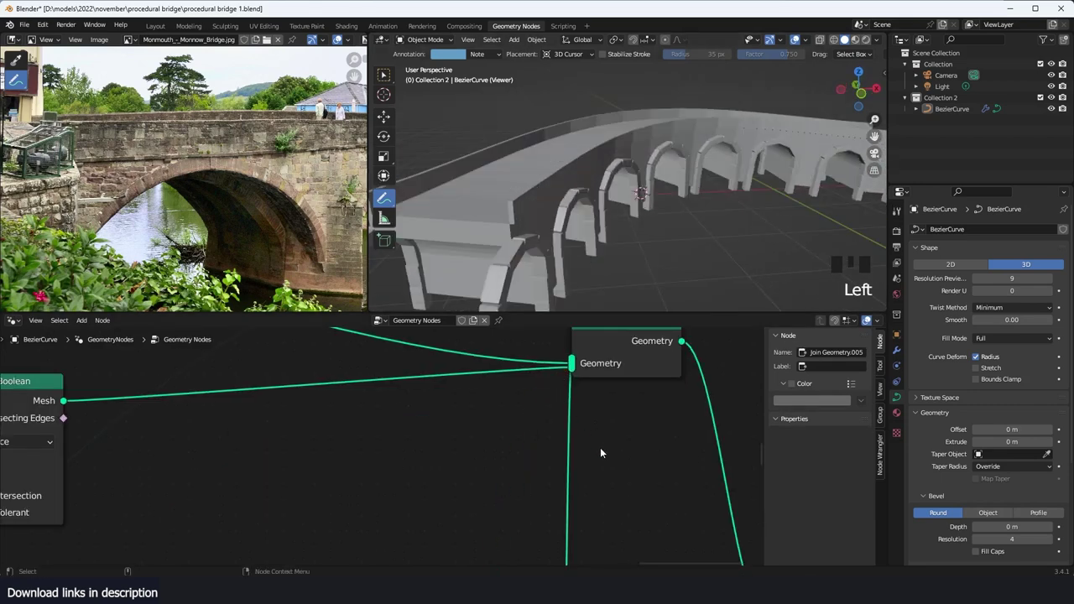
pyautogui.scroll(-2, 601, 450)
# Step: Examine the thickened side walls from the bridge's end and save the file
pyautogui.press('`')
pyautogui.moveTo(554, 235); pyautogui.dragTo(635, 171, button='middle')
pyautogui.hotkey('ctrl', 's')
pyautogui.scroll(2, 637, 222)
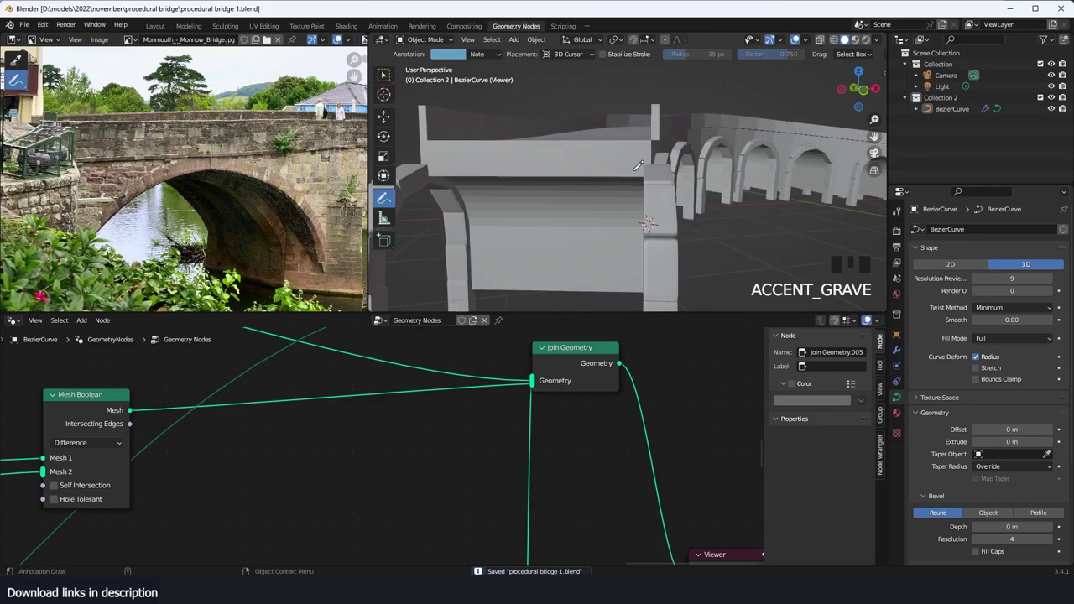
# Step: Add a Mesh to Curve node and feed it the edge curve frame's Delete Geometry output
pyautogui.scroll(-6, 593, 368)
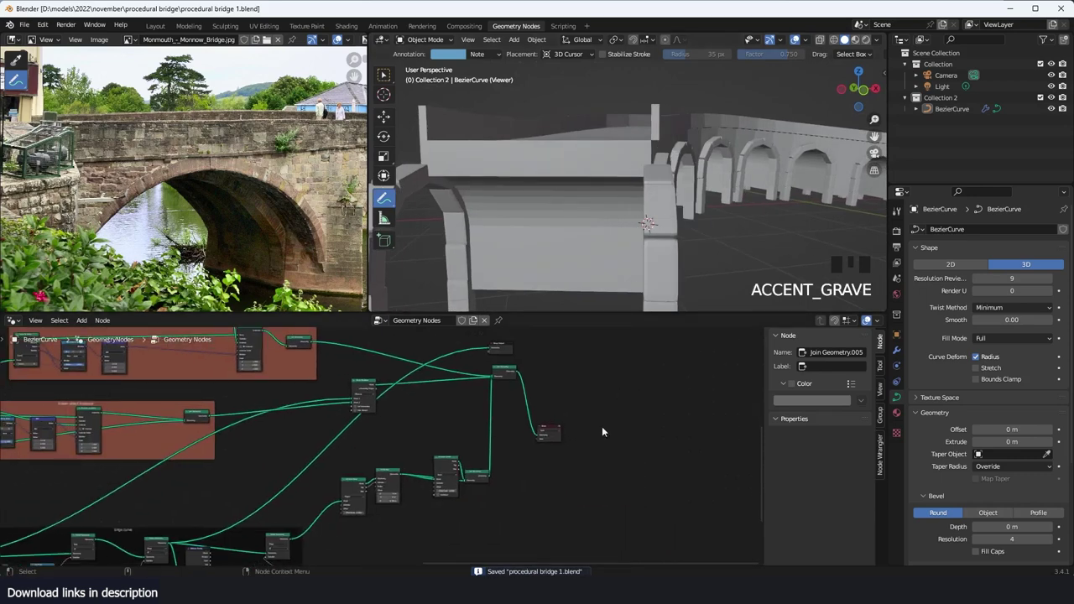
pyautogui.scroll(4, 563, 452)
pyautogui.moveTo(562, 483); pyautogui.dragTo(576, 425, button='middle')
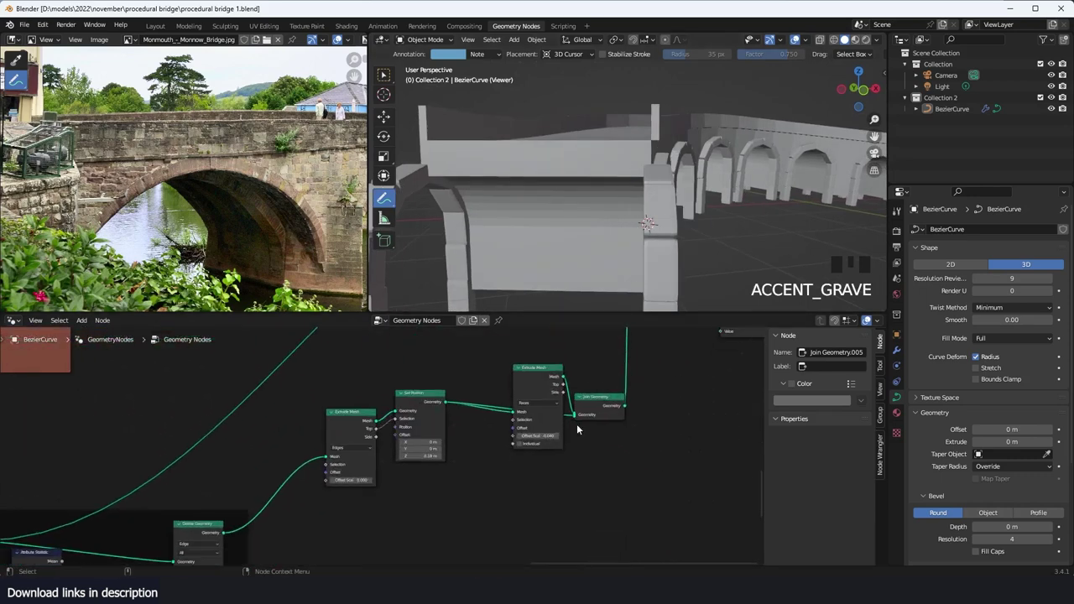
pyautogui.scroll(-5, 510, 451)
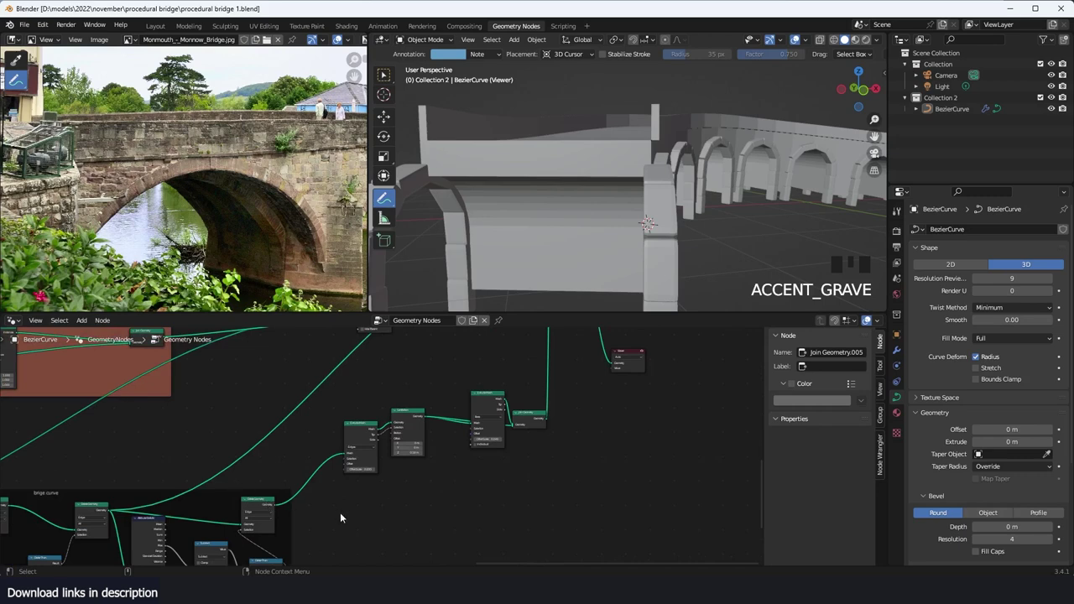
pyautogui.scroll(3, 340, 518)
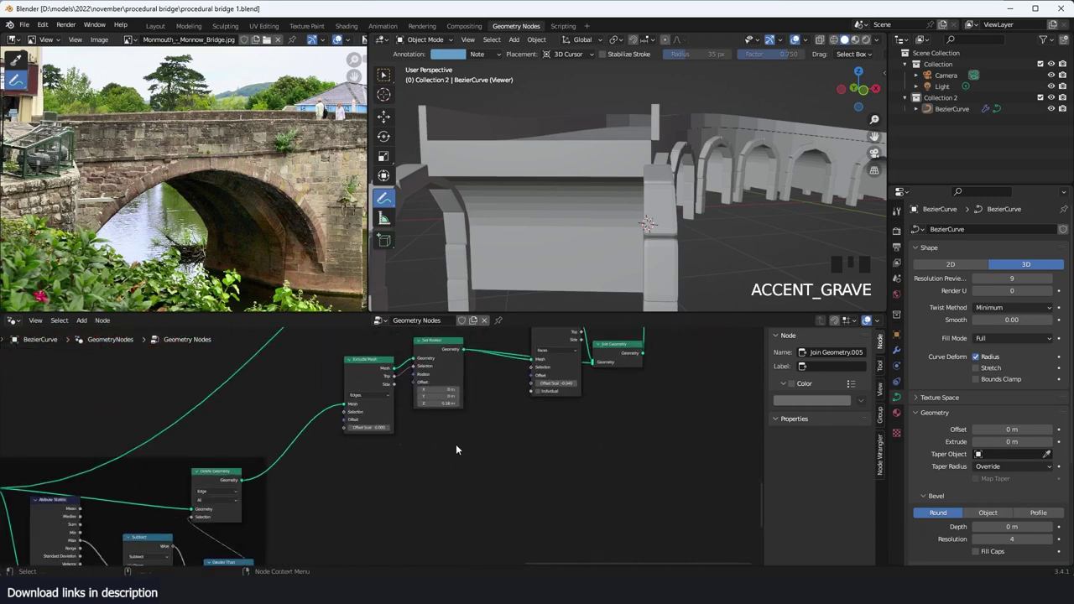
pyautogui.hotkey('shift', 'a')
pyautogui.click(431, 315)
pyautogui.write('to')
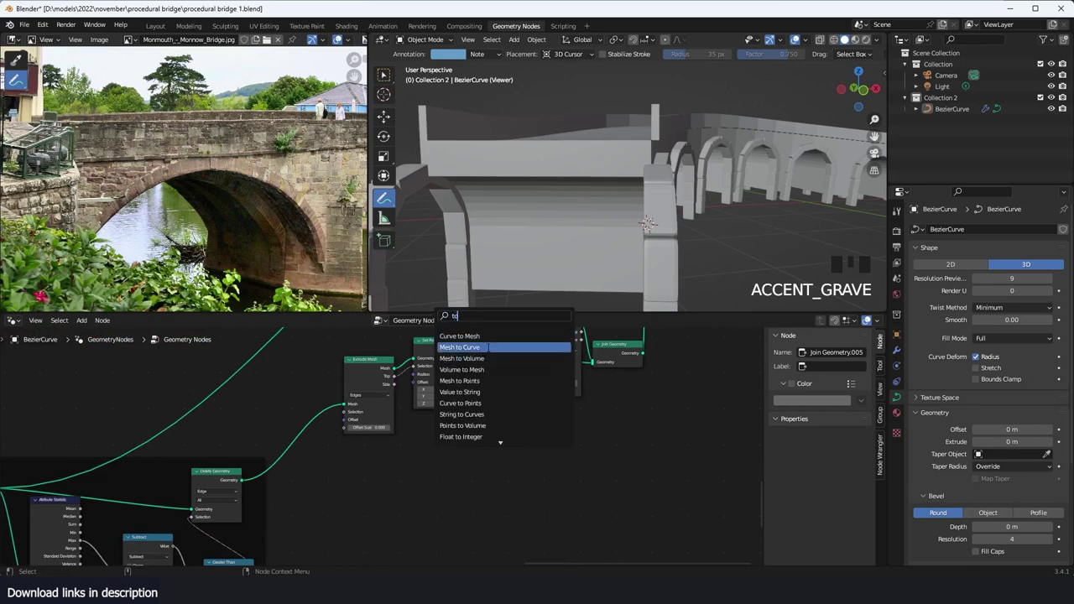
pyautogui.click(483, 347)
pyautogui.click(469, 476)
pyautogui.scroll(4, 380, 446)
pyautogui.moveTo(192, 491); pyautogui.dragTo(349, 485)
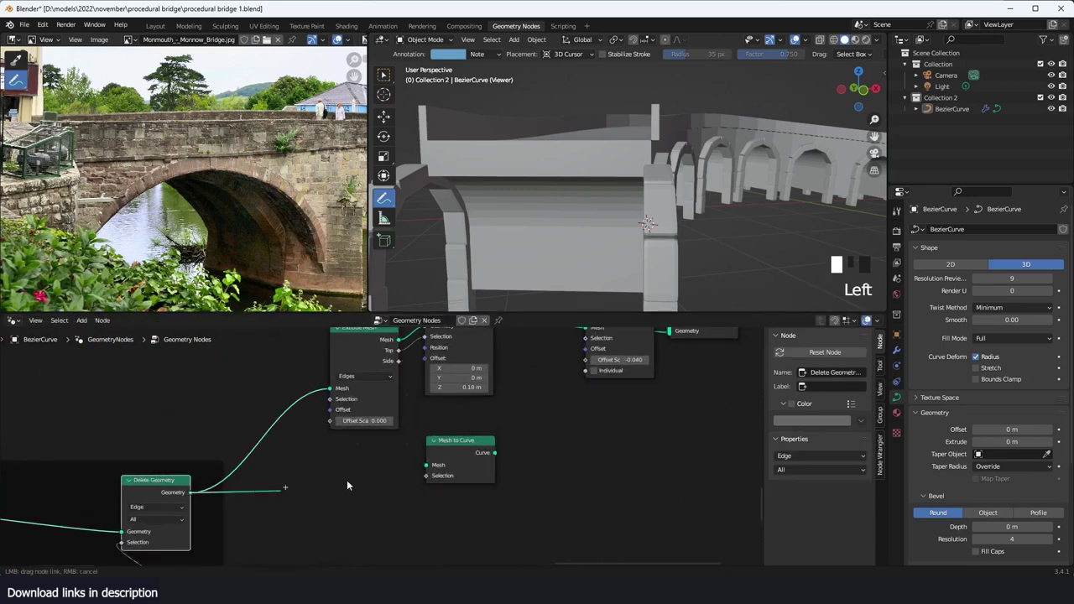
# Step: Route the Mesh to Curve output to the Group Output and the Viewer to preview the edge curves
pyautogui.keyDown('alt'); pyautogui.keyDown('shift'); pyautogui.click(488, 441); pyautogui.keyUp('shift'); pyautogui.keyUp('alt')
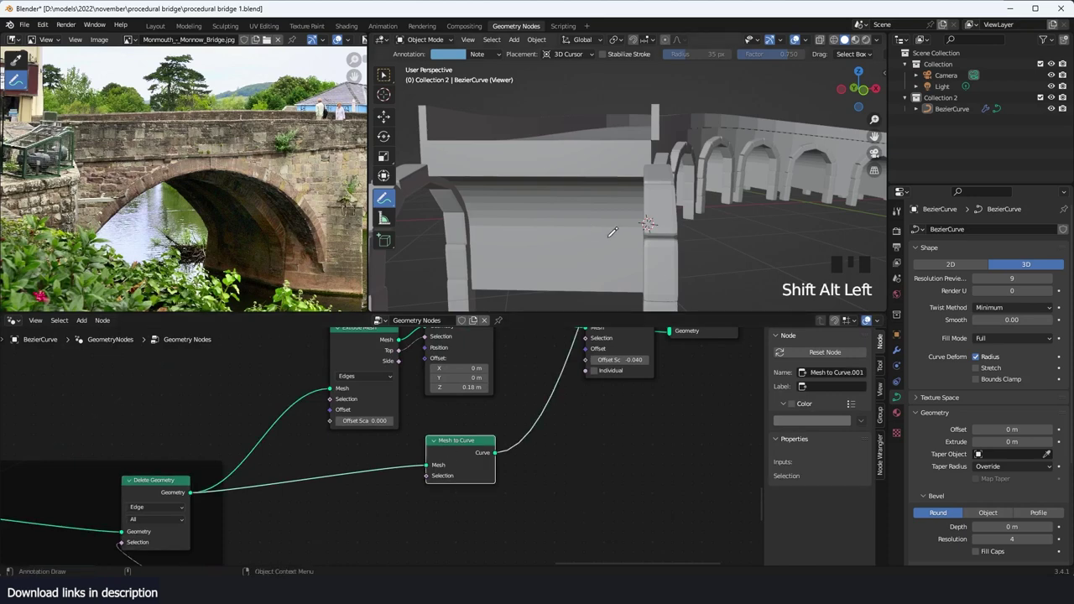
pyautogui.scroll(-2, 612, 232)
pyautogui.keyDown('ctrl'); pyautogui.keyDown('shift'); pyautogui.click(475, 454); pyautogui.keyUp('shift'); pyautogui.keyUp('ctrl')
pyautogui.press('`')
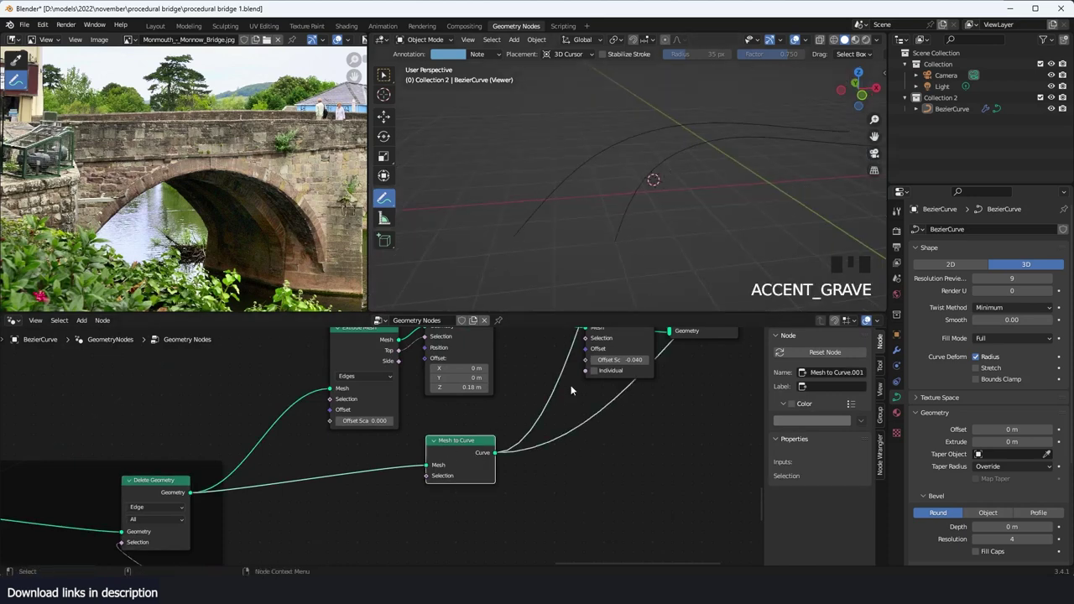
# Step: Insert a Curve to Points node after Mesh to Curve and set its Count to 96
pyautogui.moveTo(535, 431); pyautogui.dragTo(500, 447, button='middle')
pyautogui.hotkey('shift', 'a')
pyautogui.click(498, 313)
pyautogui.write('t')
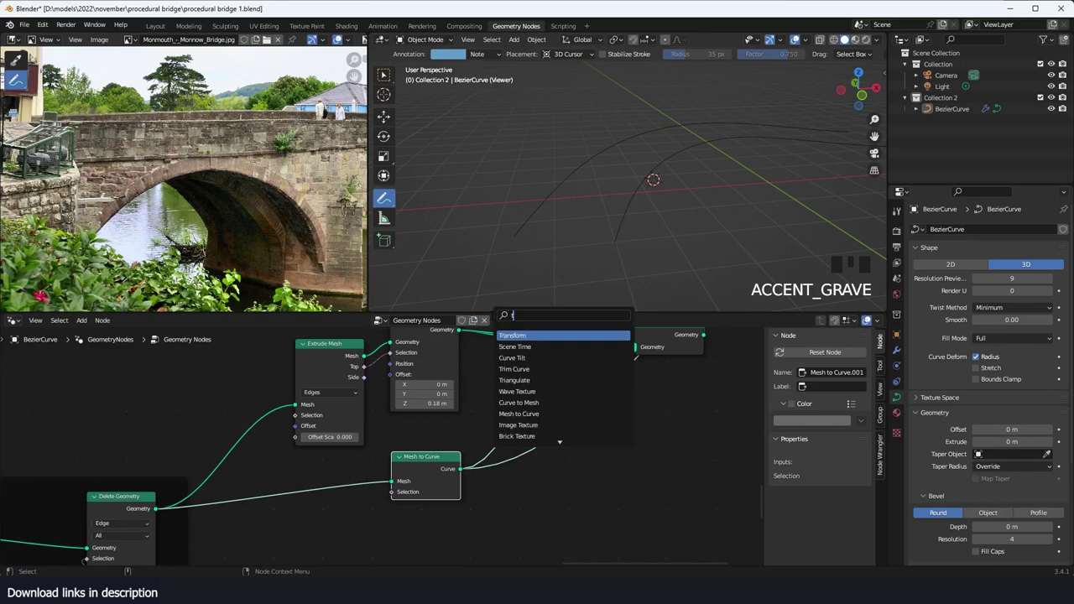
pyautogui.write('o po')
pyautogui.click(520, 347)
pyautogui.click(564, 518)
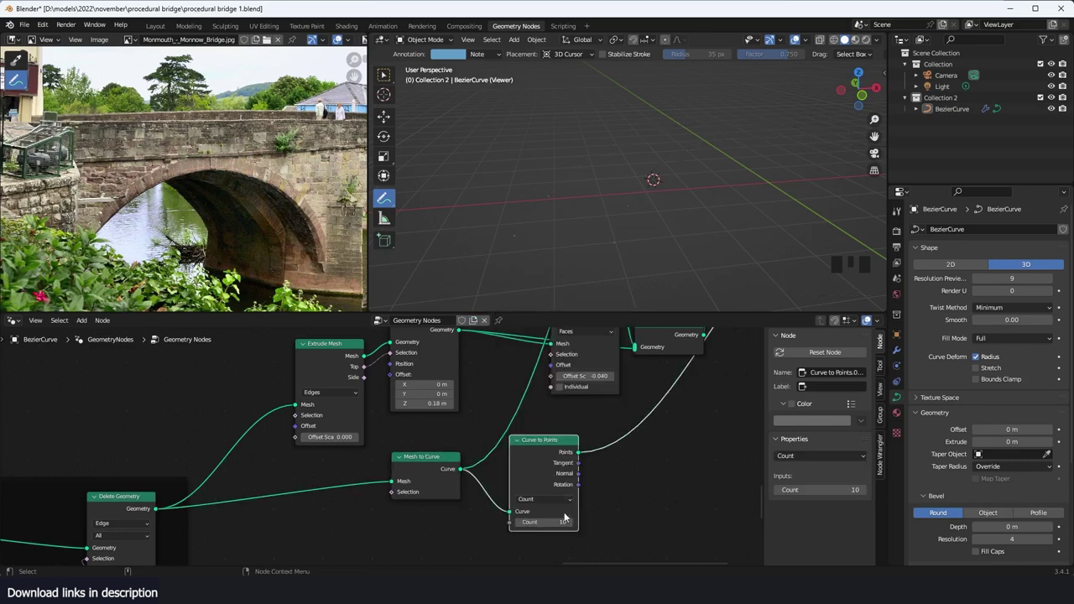
pyautogui.moveTo(631, 267); pyautogui.dragTo(568, 235, button='middle')
pyautogui.press('`')
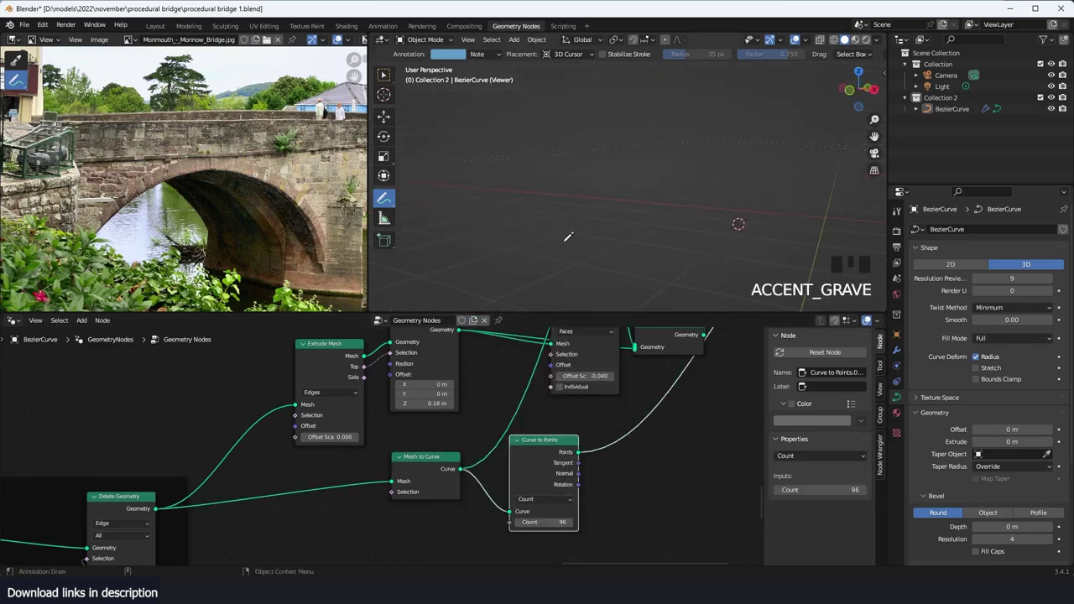
# Step: Add an Instance on Points node after Curve to Points and save the file
pyautogui.scroll(-5, 590, 438)
pyautogui.moveTo(589, 439); pyautogui.dragTo(576, 454, button='middle')
pyautogui.hotkey('shift', 'a')
pyautogui.click(554, 313)
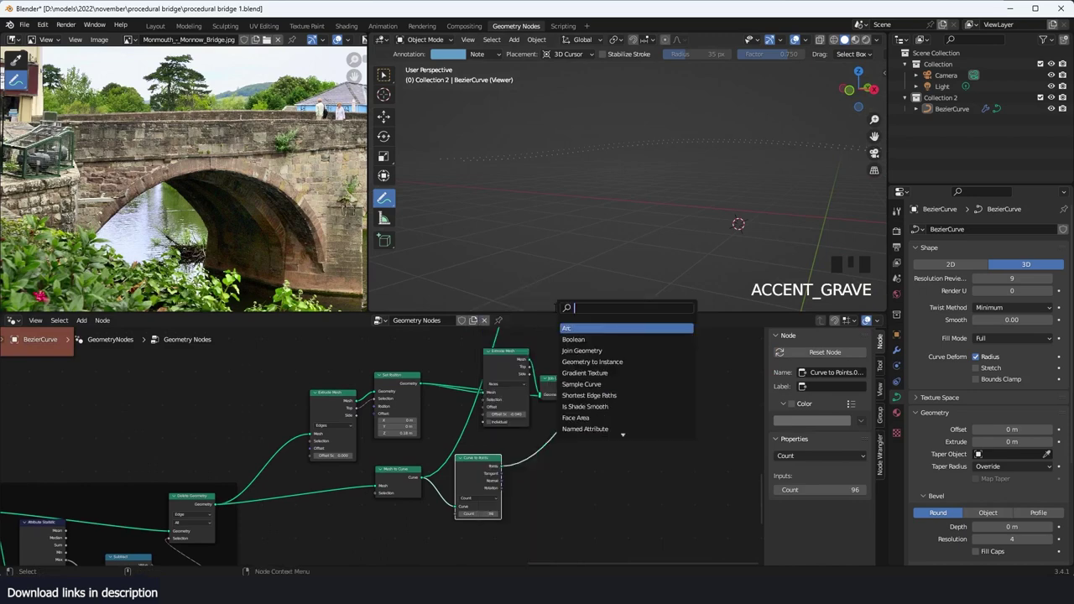
pyautogui.write('ins')
pyautogui.press('Return')
pyautogui.click(555, 430)
pyautogui.scroll(-8, 583, 445)
pyautogui.moveTo(579, 396); pyautogui.dragTo(575, 436, button='middle')
pyautogui.scroll(4, 453, 396)
pyautogui.hotkey('ctrl', 's')
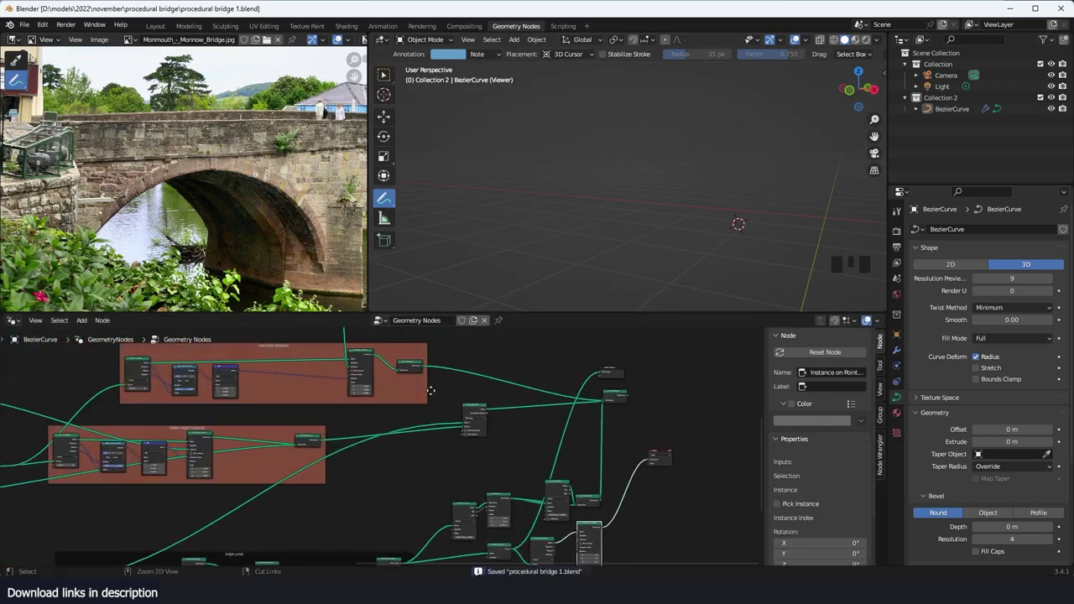
# Step: Try the red frame's Instance on Points output as the instance for the new Instance on Points node
pyautogui.scroll(3, 460, 375)
pyautogui.moveTo(357, 381); pyautogui.dragTo(409, 419, button='middle')
pyautogui.scroll(1, 411, 426)
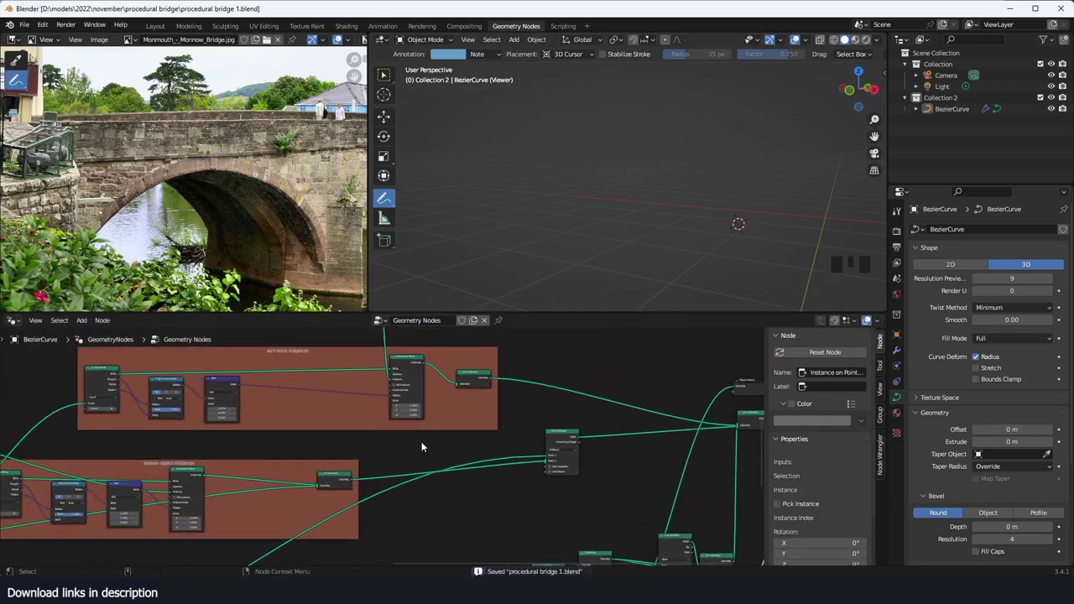
pyautogui.moveTo(321, 436); pyautogui.dragTo(439, 498, button='middle')
pyautogui.scroll(-5, 439, 497)
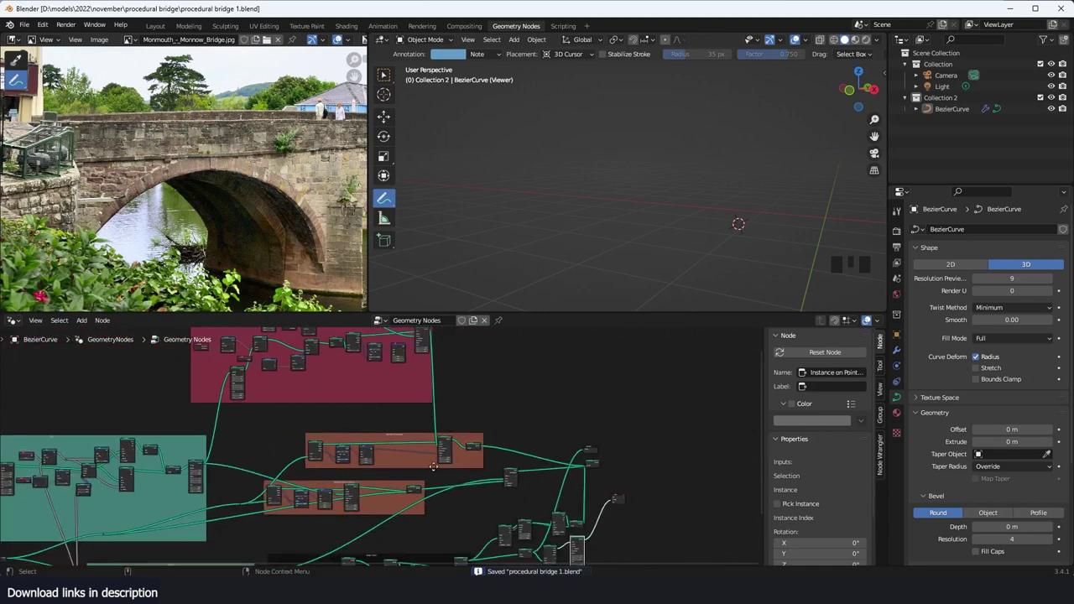
pyautogui.scroll(3, 377, 462)
pyautogui.moveTo(367, 407); pyautogui.dragTo(421, 461, button='middle')
pyautogui.scroll(2, 408, 390)
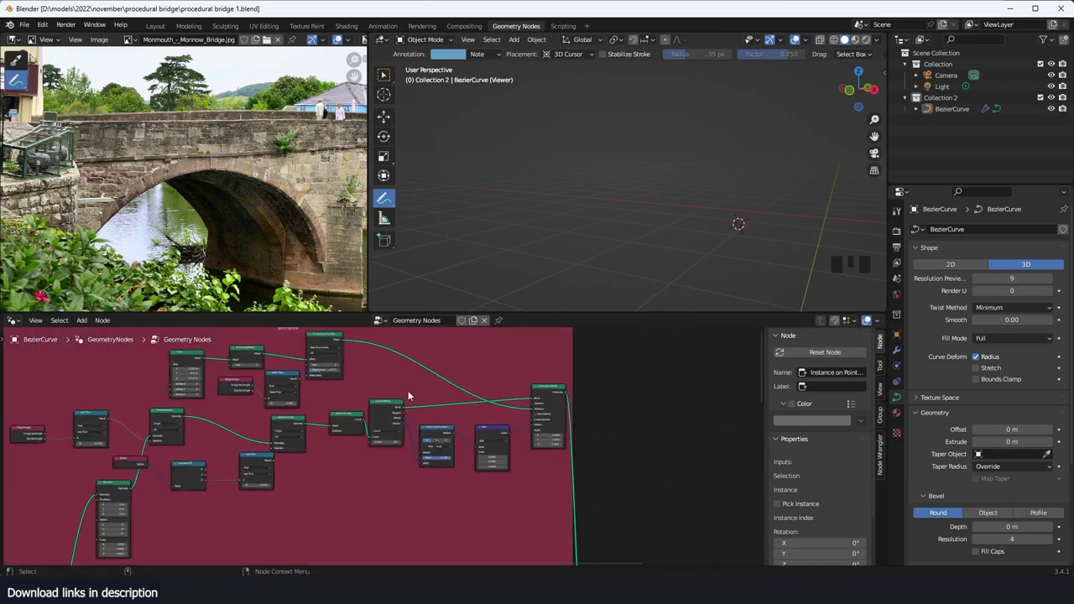
pyautogui.scroll(3, 386, 445)
pyautogui.scroll(-5, 386, 446)
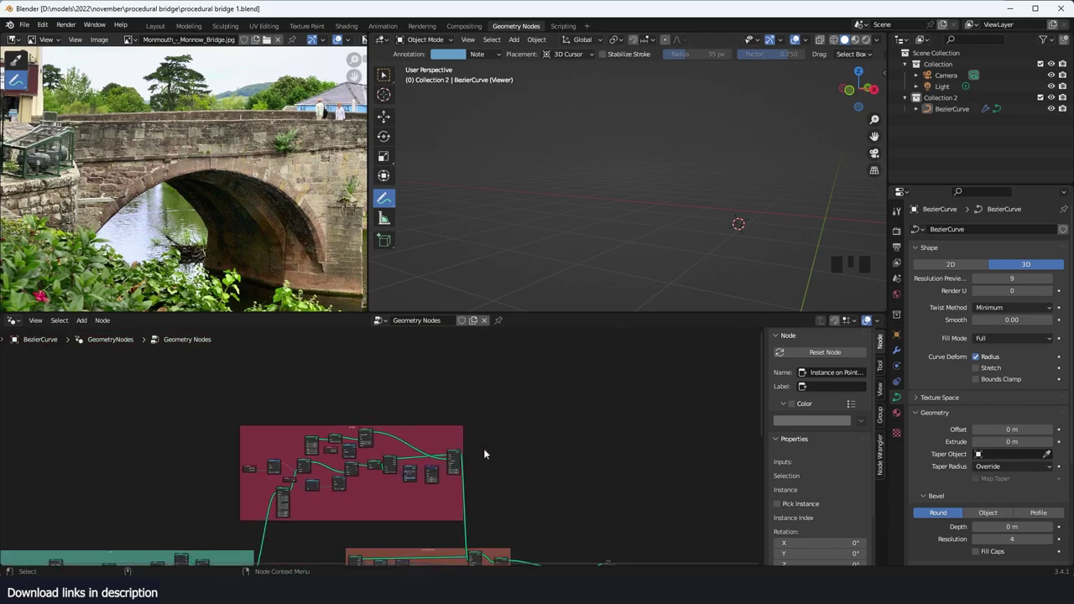
pyautogui.hotkey('ctrl', 'space')
pyautogui.scroll(-2, 539, 345)
pyautogui.scroll(3, 539, 346)
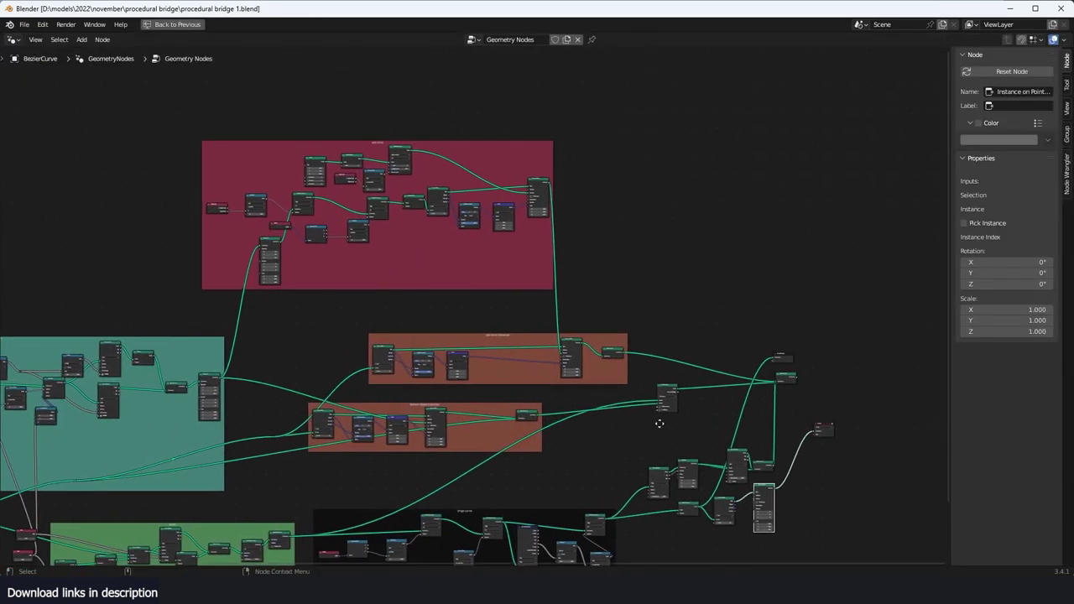
pyautogui.moveTo(549, 187); pyautogui.dragTo(758, 501)
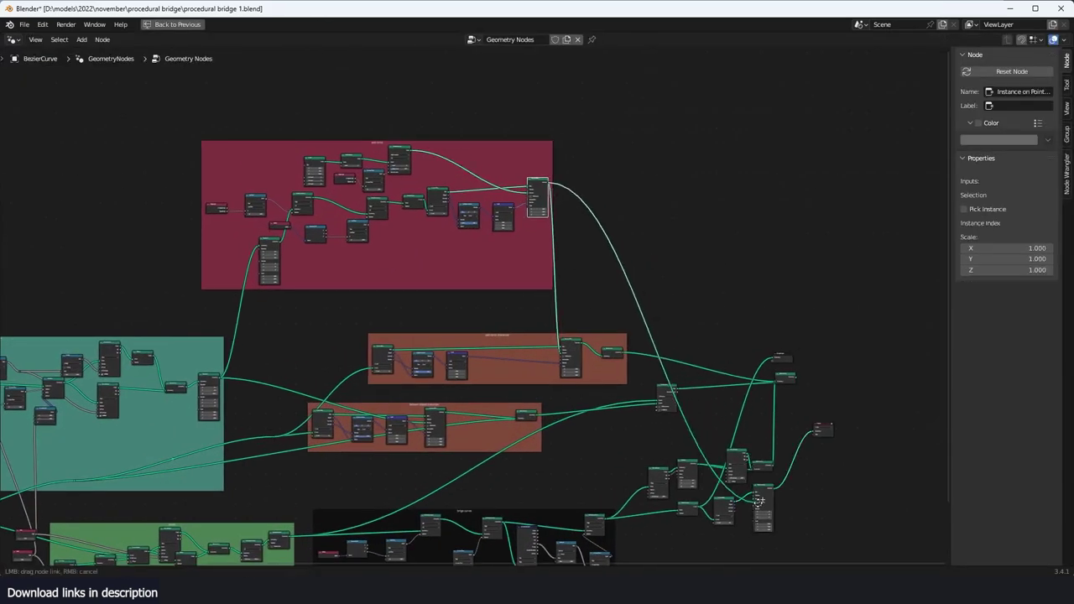
pyautogui.hotkey('ctrl', 'space')
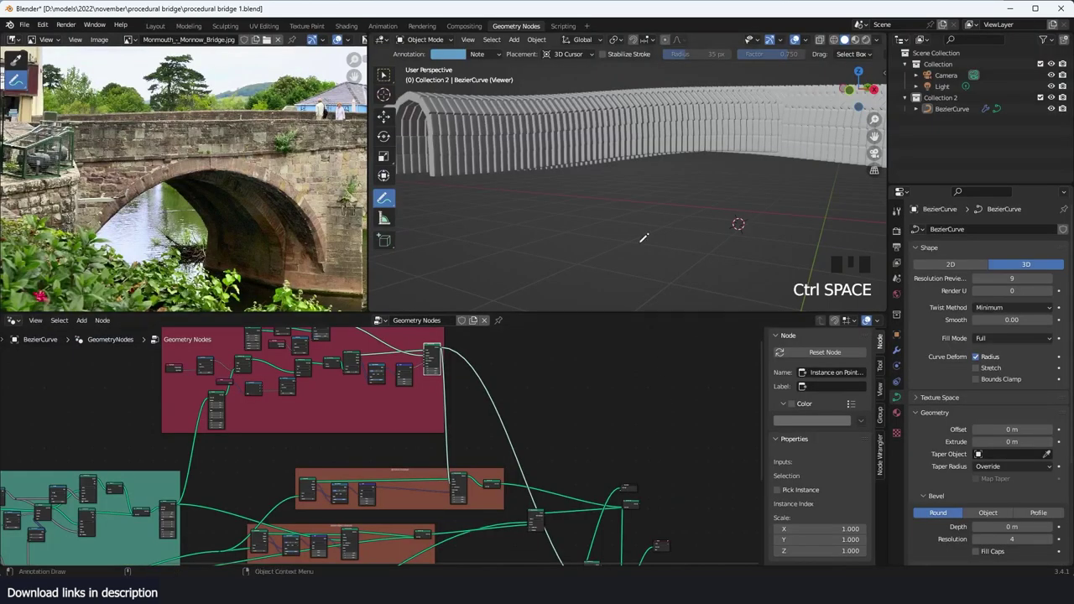
pyautogui.moveTo(644, 238); pyautogui.dragTo(667, 238, button='middle')
pyautogui.scroll(-2, 495, 394)
# Step: Preview individual nodes in the red frame, ending with the block's Subdivision Surface node
pyautogui.keyDown('ctrl'); pyautogui.keyDown('shift'); pyautogui.click(545, 381); pyautogui.keyUp('shift'); pyautogui.keyUp('ctrl')
pyautogui.moveTo(479, 386); pyautogui.dragTo(511, 407, button='middle')
pyautogui.scroll(1, 482, 378)
pyautogui.keyDown('ctrl'); pyautogui.keyDown('shift'); pyautogui.click(453, 349); pyautogui.keyUp('shift'); pyautogui.keyUp('ctrl')
pyautogui.scroll(-9, 537, 432)
pyautogui.moveTo(582, 472); pyautogui.dragTo(577, 457, button='middle')
pyautogui.scroll(4, 588, 475)
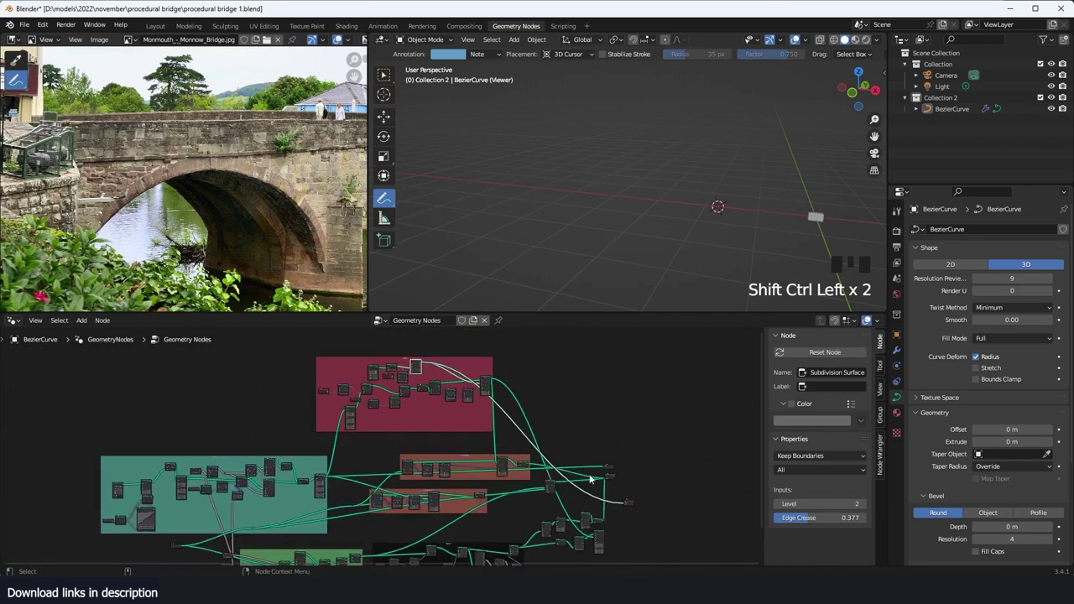
# Step: Connect the block's Subdivision Surface output to the new Instance on Points node's Instance input and preview the rows of blocks
pyautogui.moveTo(421, 366); pyautogui.dragTo(597, 533)
pyautogui.moveTo(606, 535); pyautogui.dragTo(493, 491, button='middle')
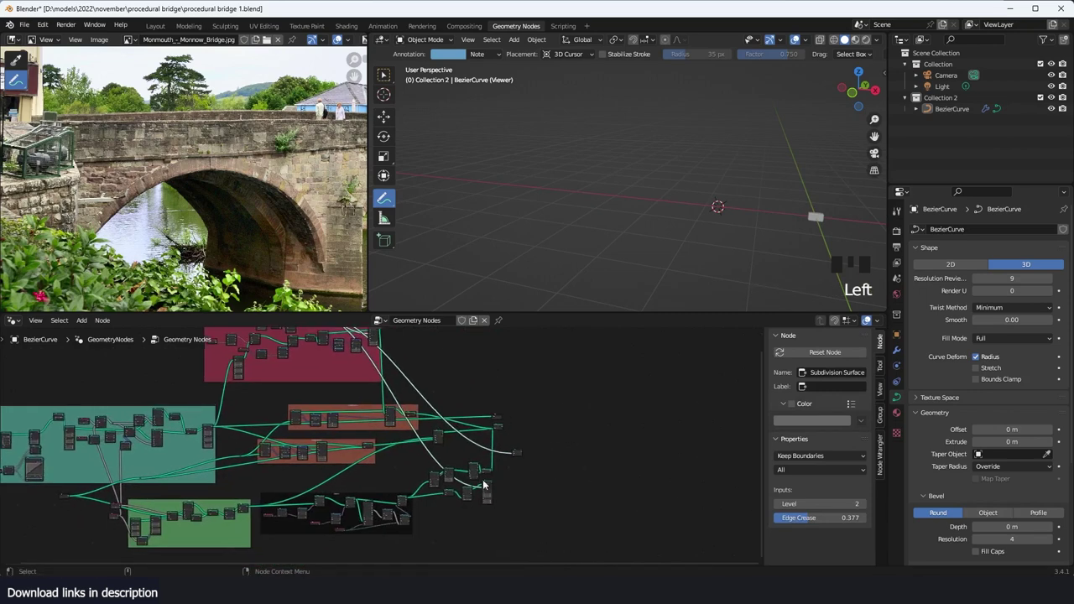
pyautogui.scroll(4, 504, 490)
pyautogui.keyDown('ctrl'); pyautogui.keyDown('shift'); pyautogui.click(524, 496); pyautogui.keyUp('shift'); pyautogui.keyUp('ctrl')
pyautogui.moveTo(652, 277)
pyautogui.mouseDown(button='middle')
pyautogui.moveTo(727, 241)
pyautogui.moveTo(616, 240)
pyautogui.moveTo(631, 284)
pyautogui.mouseUp(button='middle')
pyautogui.scroll(2, 727, 241)
pyautogui.scroll(4, 618, 458)
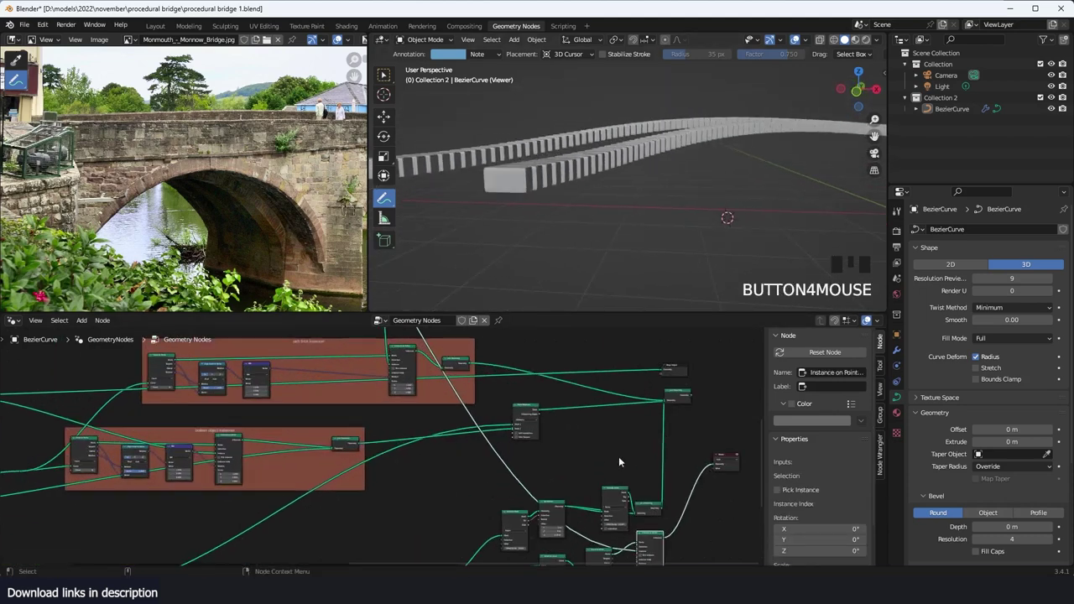
# Step: Move Mesh to Curve and Curve to Points away from Instance on Points to make room, and save the file
pyautogui.moveTo(659, 461); pyautogui.dragTo(585, 380, button='middle')
pyautogui.scroll(4, 621, 437)
pyautogui.moveTo(663, 487); pyautogui.dragTo(592, 431, button='middle')
pyautogui.moveTo(488, 495); pyautogui.dragTo(477, 456)
pyautogui.scroll(-4, 532, 455)
pyautogui.scroll(6, 547, 486)
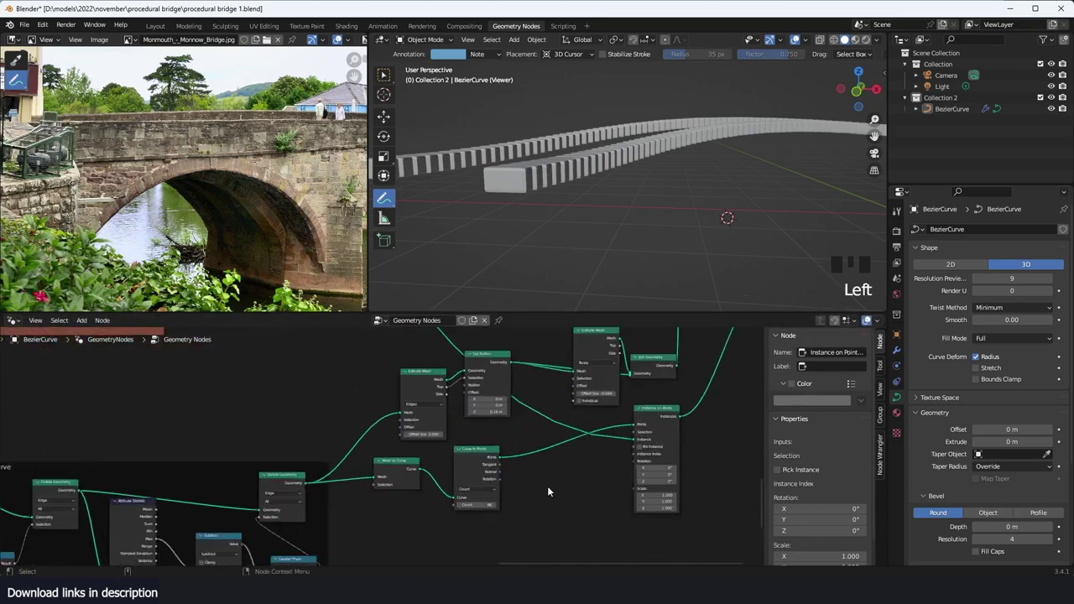
pyautogui.hotkey('ctrl', 's')
# Step: Align the block instances to the curve tangent with an X-axis Align Euler to Vector node, and set their scale to 0.750
pyautogui.hotkey('shift', 'a')
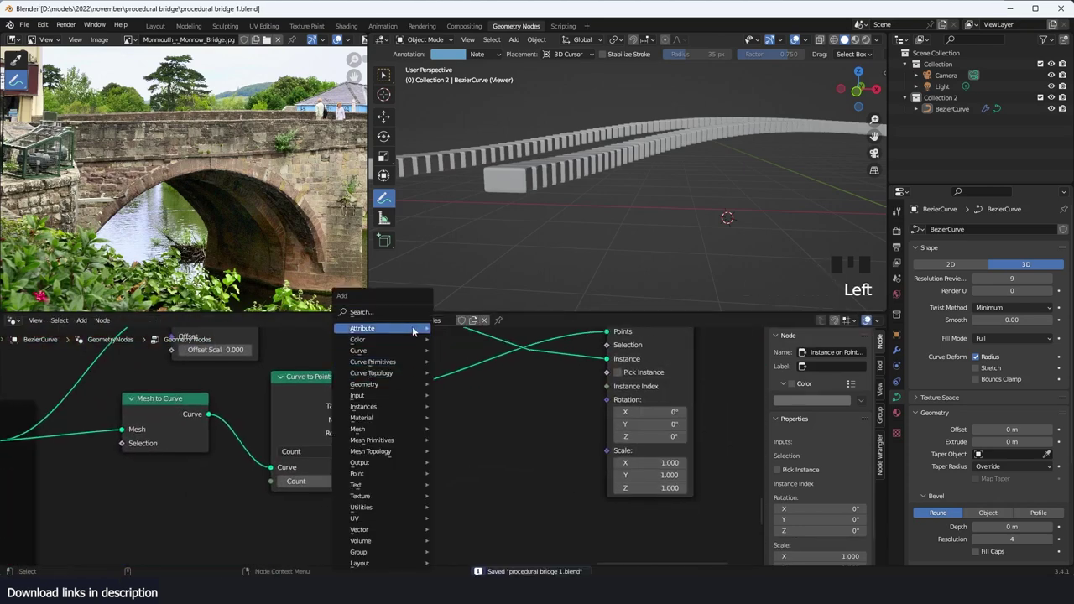
pyautogui.click(412, 312)
pyautogui.write('a')
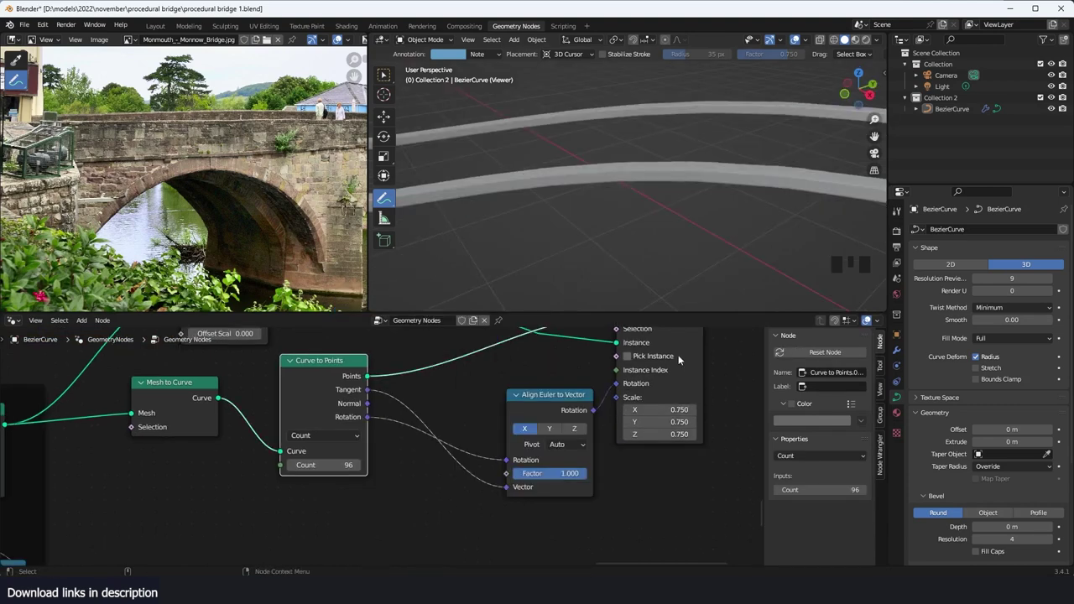
# Step: Lower the Curve to Points count to space out the blocks, and view them joined with the whole bridge
pyautogui.scroll(-2, 400, 439)
pyautogui.scroll(3, 508, 401)
pyautogui.moveTo(521, 505); pyautogui.dragTo(629, 433, button='middle')
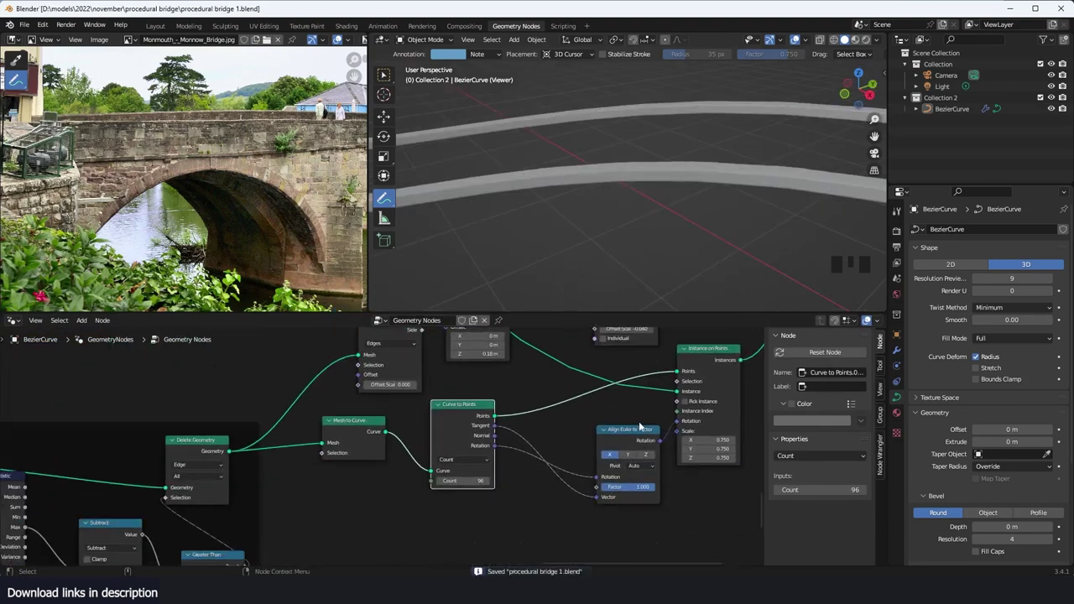
pyautogui.scroll(3, 617, 439)
pyautogui.moveTo(484, 490); pyautogui.dragTo(462, 490)
pyautogui.moveTo(638, 235); pyautogui.dragTo(707, 285, button='middle')
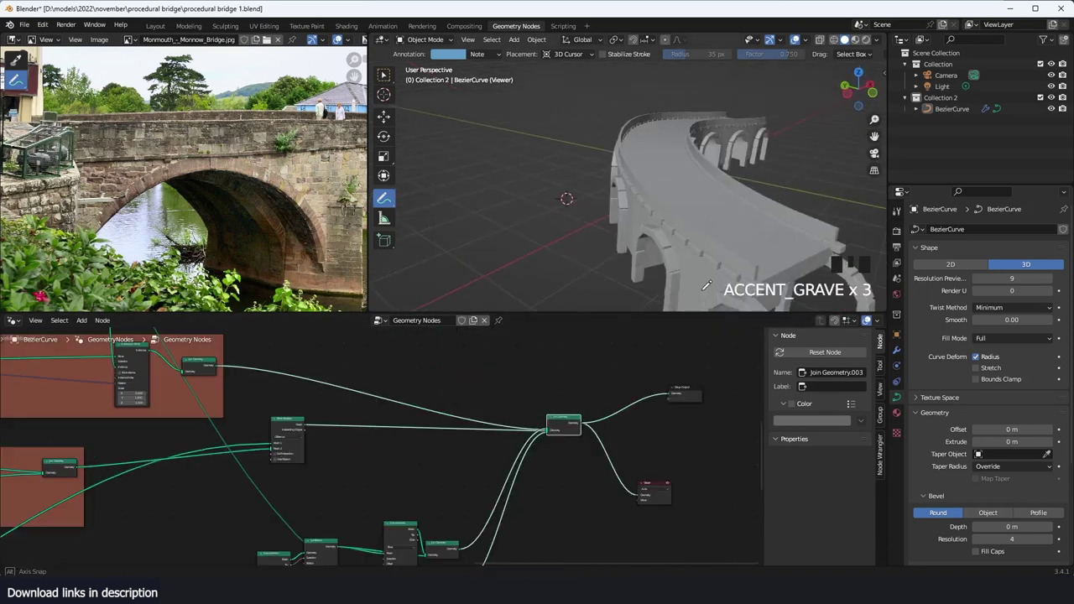
# Step: Check the bridge's arches and the block rows along its sides, and save the file
pyautogui.moveTo(707, 285); pyautogui.dragTo(686, 271, button='middle')
pyautogui.moveTo(591, 239); pyautogui.dragTo(603, 182, button='middle')
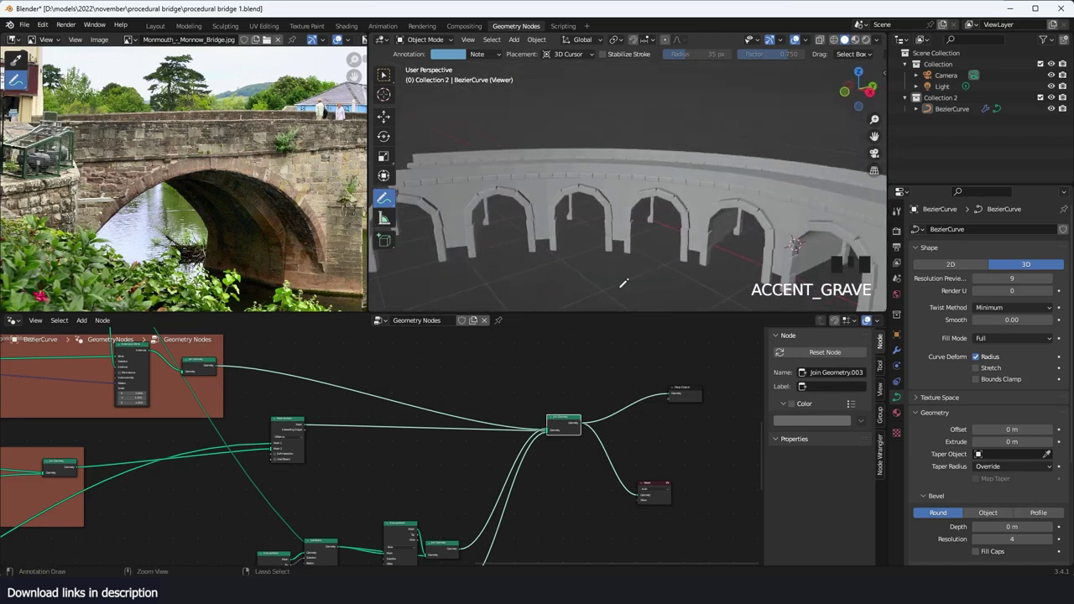
pyautogui.hotkey('ctrl', 's')
# Step: Switch to the medieval bridge generator1 file and examine the finished bridge's deck, chain posts and arches as reference
pyautogui.moveTo(273, 593)
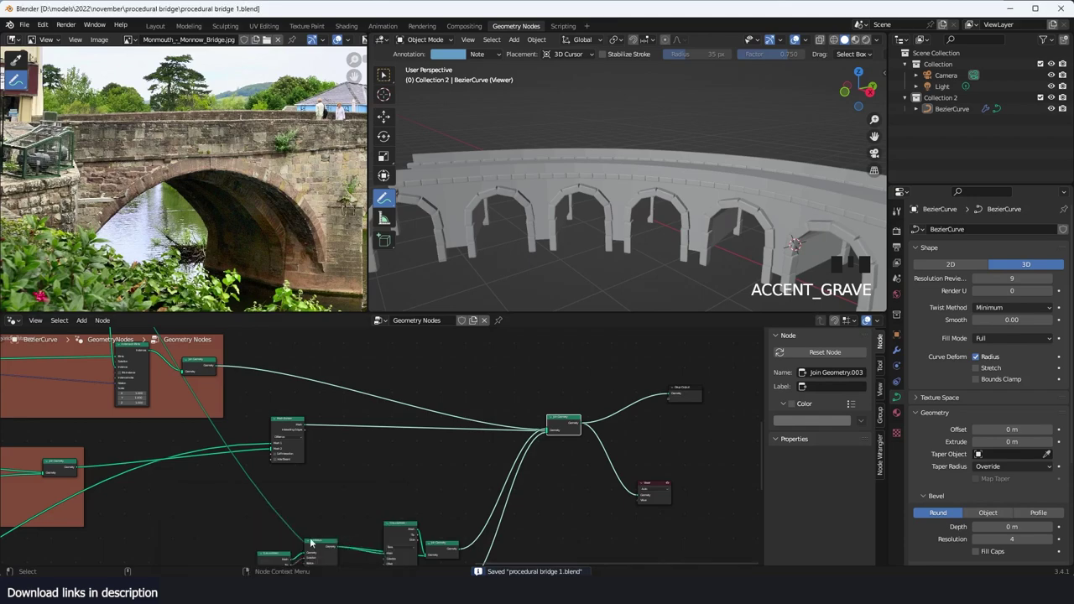
pyautogui.click(252, 533)
pyautogui.press('Tab')
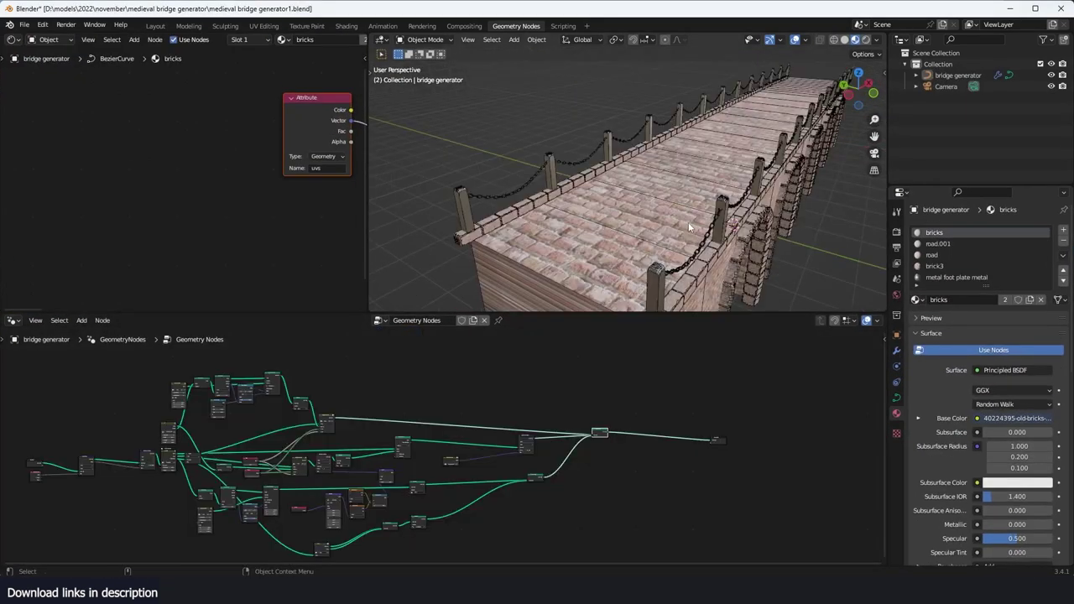
pyautogui.moveTo(625, 222); pyautogui.dragTo(635, 180, button='middle')
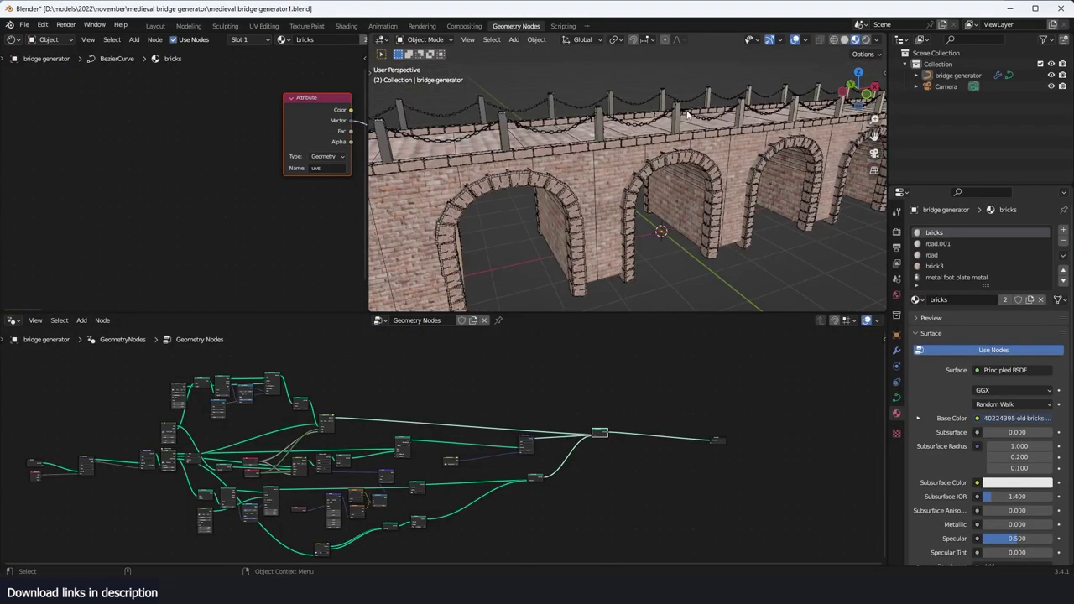
pyautogui.moveTo(687, 114); pyautogui.dragTo(647, 139, button='middle')
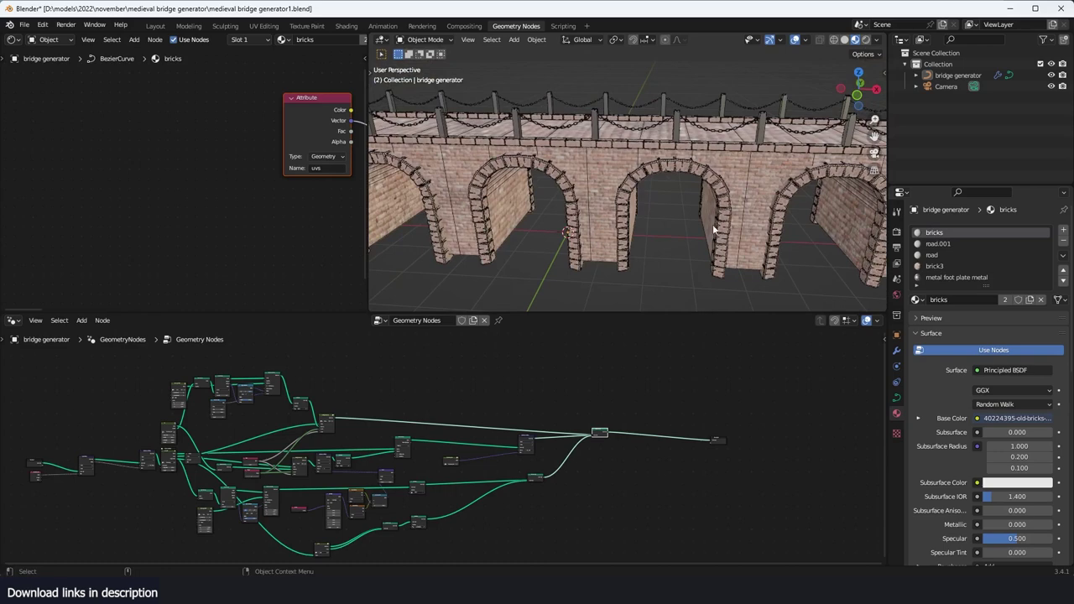
pyautogui.moveTo(363, 590)
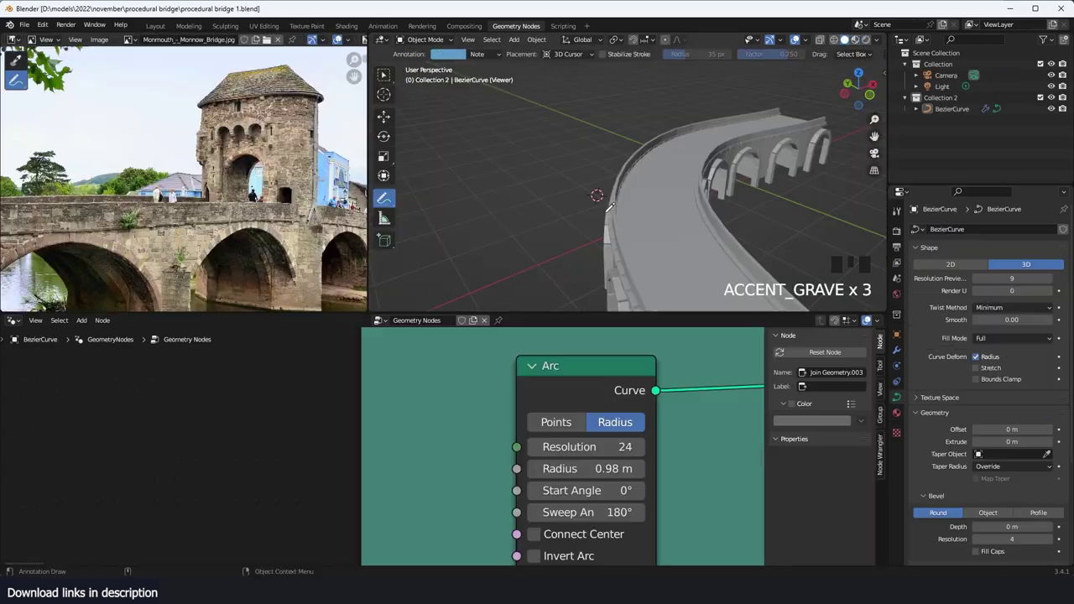
# Step: Return to procedural bridge 1 and examine the arches, side walls and arch section of the node tree
pyautogui.press('`')
pyautogui.scroll(-2, 587, 297)
pyautogui.scroll(-5, 686, 462)
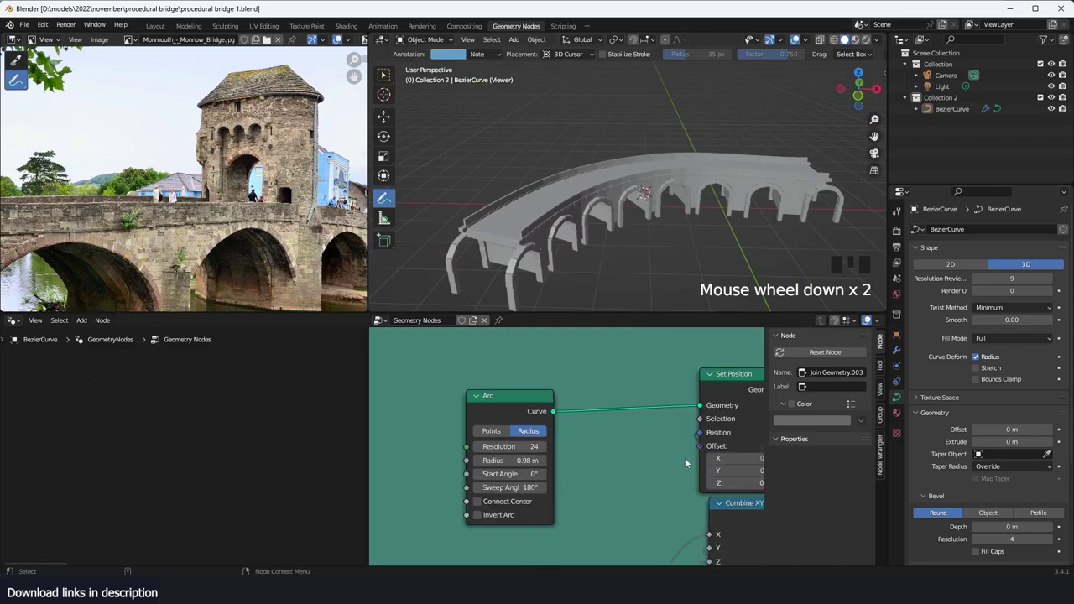
pyautogui.moveTo(604, 457); pyautogui.dragTo(415, 454, button='middle')
pyautogui.scroll(-2, 635, 433)
pyautogui.moveTo(635, 434); pyautogui.dragTo(404, 454, button='middle')
pyautogui.press('`')
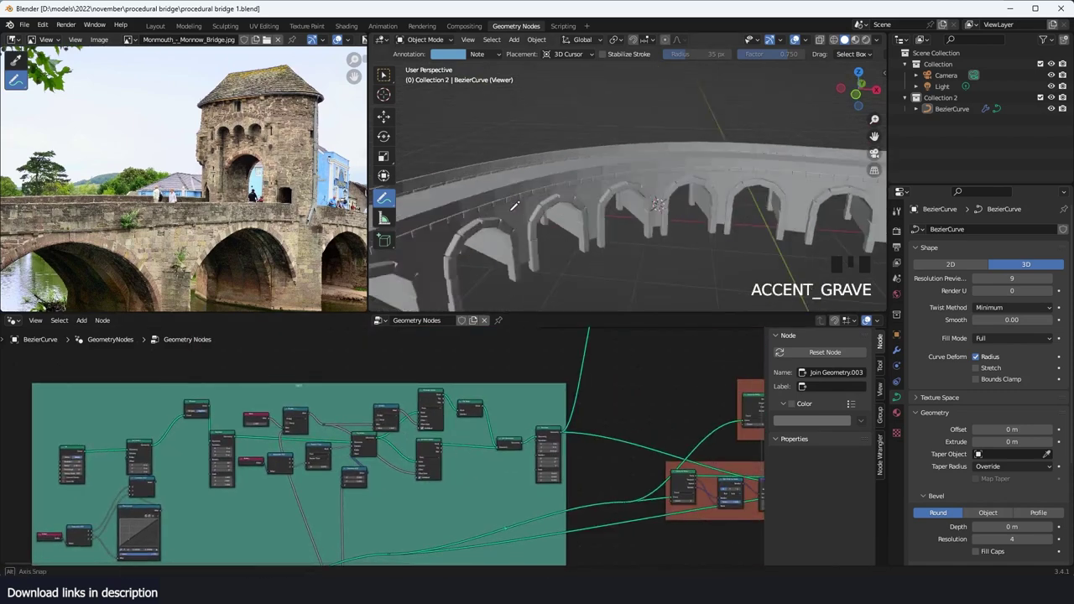
pyautogui.moveTo(536, 261); pyautogui.dragTo(603, 221, button='middle')
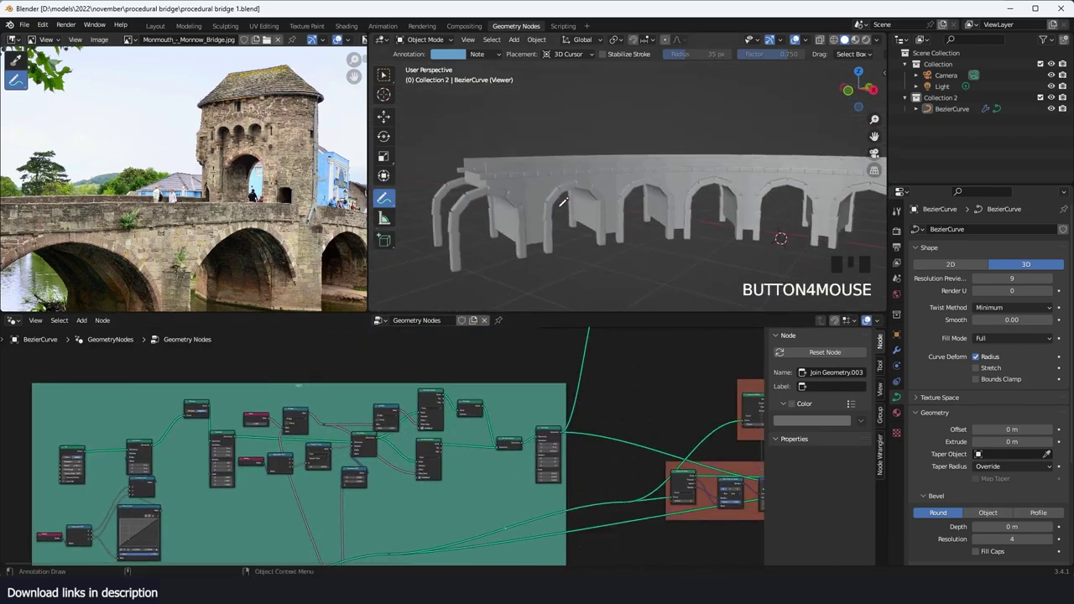
# Step: Duplicate the boolean object instancer frame with its incoming links and place the copy above the existing instancer frames
pyautogui.scroll(-2, 760, 386)
pyautogui.moveTo(759, 387); pyautogui.dragTo(512, 408, button='middle')
pyautogui.scroll(7, 623, 394)
pyautogui.moveTo(624, 394); pyautogui.dragTo(468, 467, button='middle')
pyautogui.scroll(-4, 468, 466)
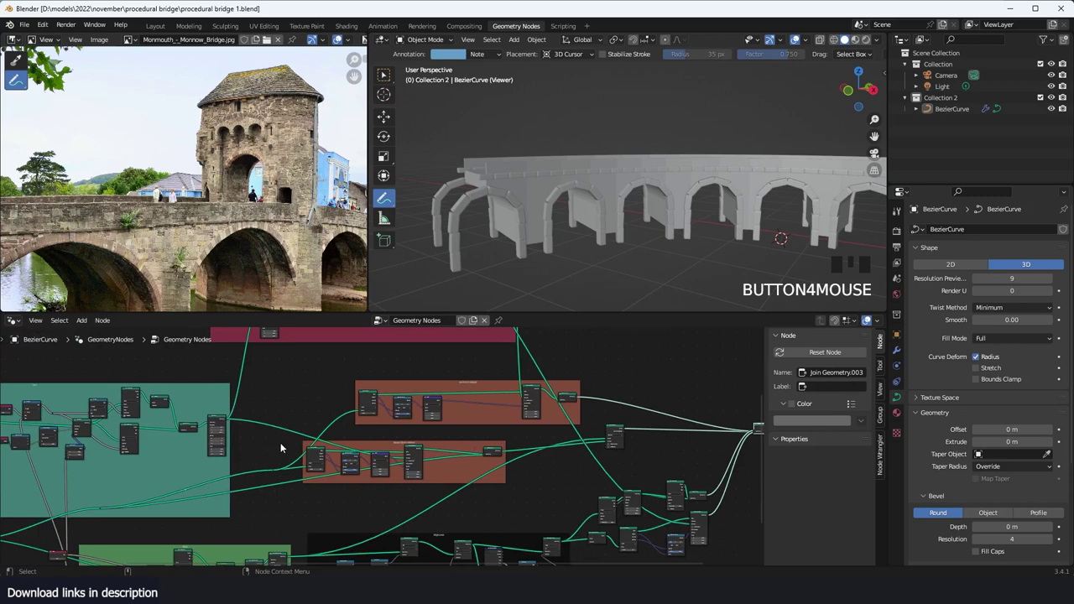
pyautogui.moveTo(259, 434); pyautogui.dragTo(536, 500)
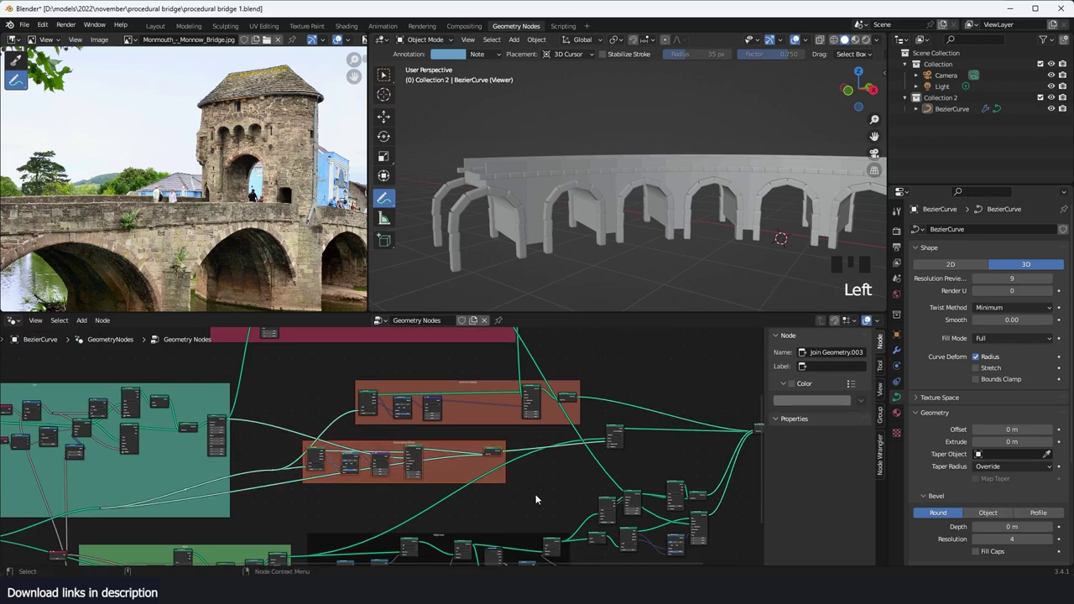
pyautogui.hotkey('ctrl', 'shift', 'd')
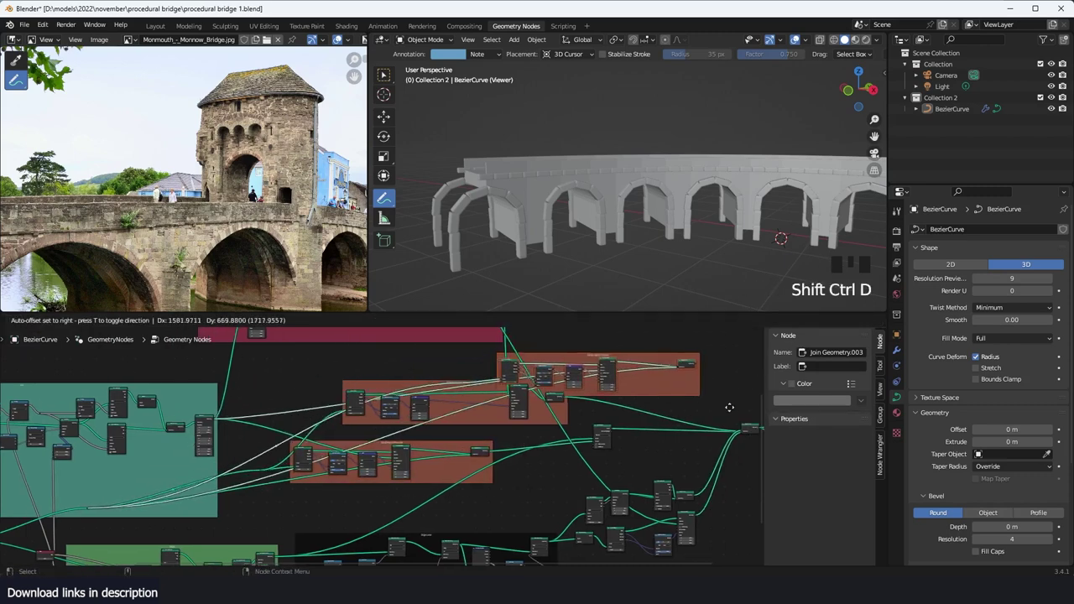
pyautogui.click(732, 367)
pyautogui.keyDown('shift'); pyautogui.scroll(2, 640, 399); pyautogui.keyUp('shift')
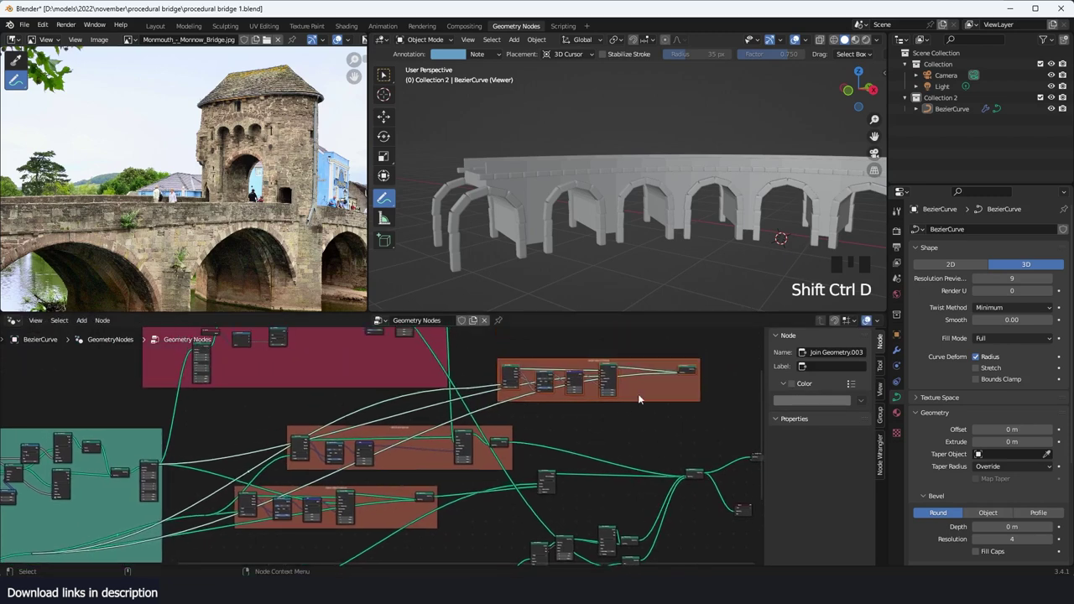
pyautogui.scroll(3, 620, 406)
pyautogui.moveTo(619, 407); pyautogui.dragTo(438, 443, button='middle')
pyautogui.click(438, 443)
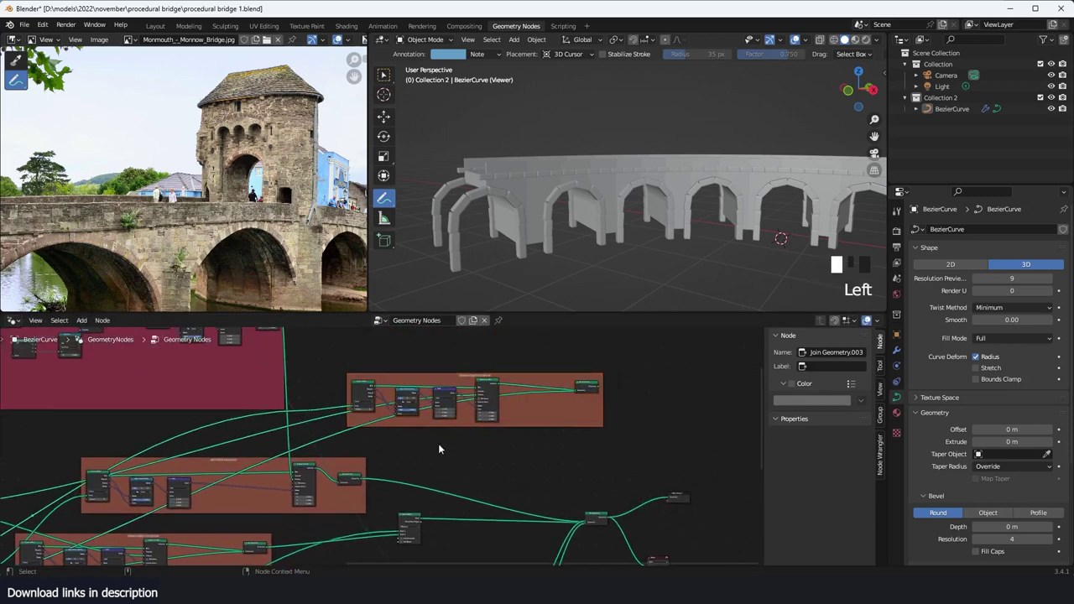
# Step: Preview the duplicated instancer's Join Geometry output and check its instances along the curve
pyautogui.keyDown('alt'); pyautogui.keyDown('shift'); pyautogui.click(594, 388); pyautogui.keyUp('shift'); pyautogui.keyUp('alt')
pyautogui.keyDown('ctrl'); pyautogui.keyDown('shift'); pyautogui.click(595, 391); pyautogui.keyUp('shift'); pyautogui.keyUp('ctrl')
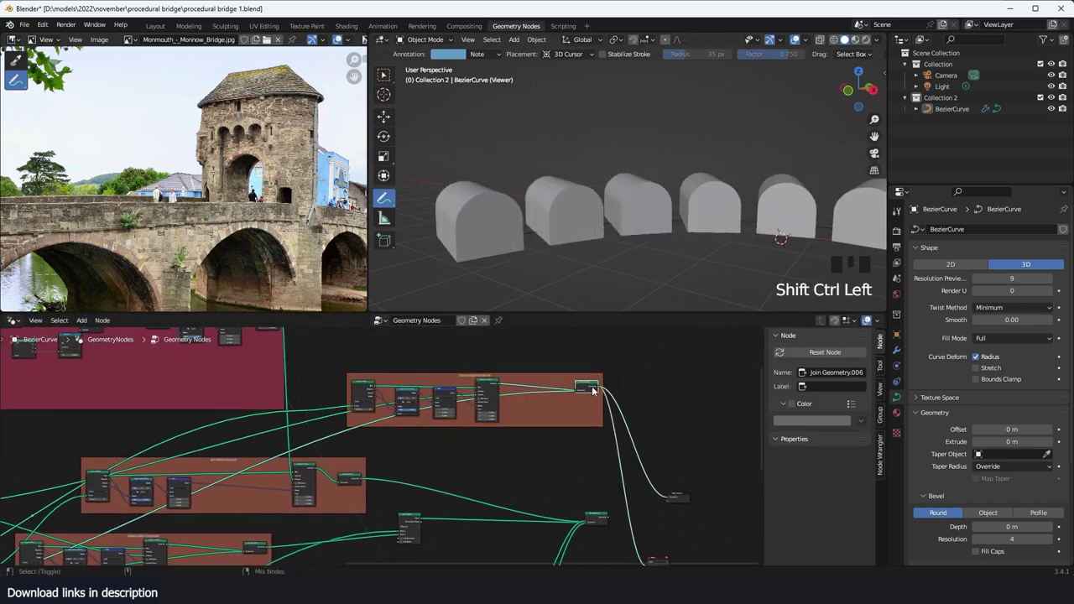
pyautogui.moveTo(631, 165); pyautogui.dragTo(678, 158, button='middle')
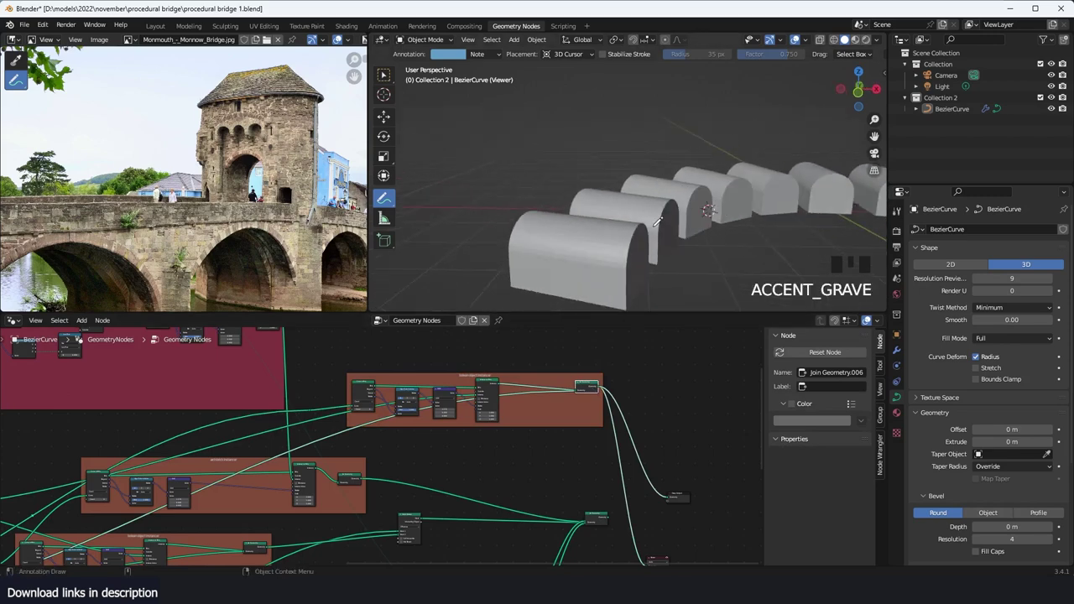
# Step: Set the duplicated instancer's Curve to Points count to 9
pyautogui.moveTo(456, 401); pyautogui.dragTo(656, 402, button='middle')
pyautogui.scroll(12, 659, 397)
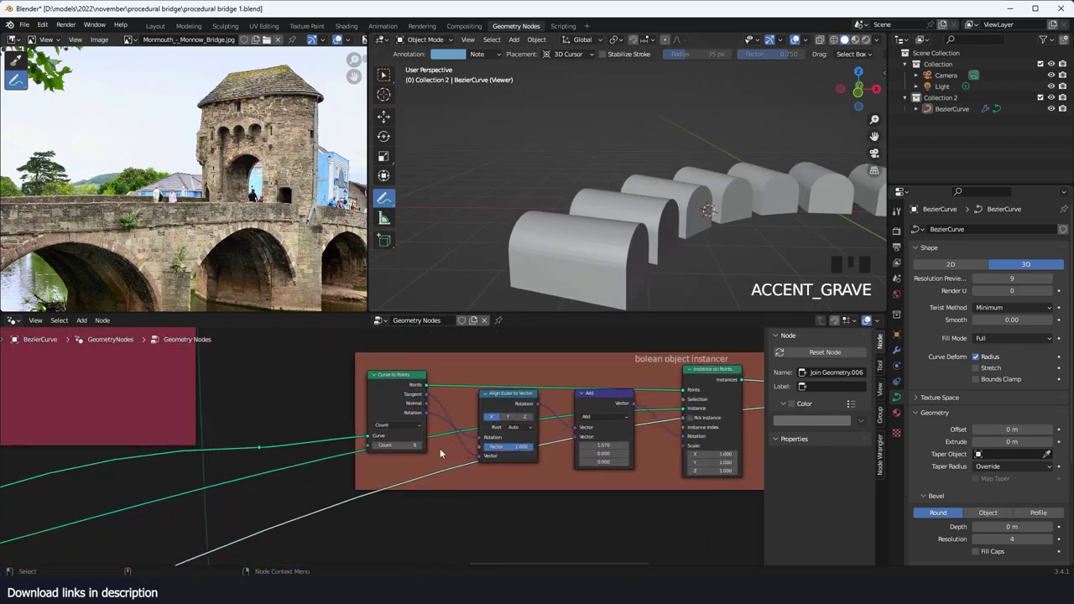
pyautogui.scroll(3, 440, 448)
pyautogui.moveTo(401, 372); pyautogui.dragTo(398, 358)
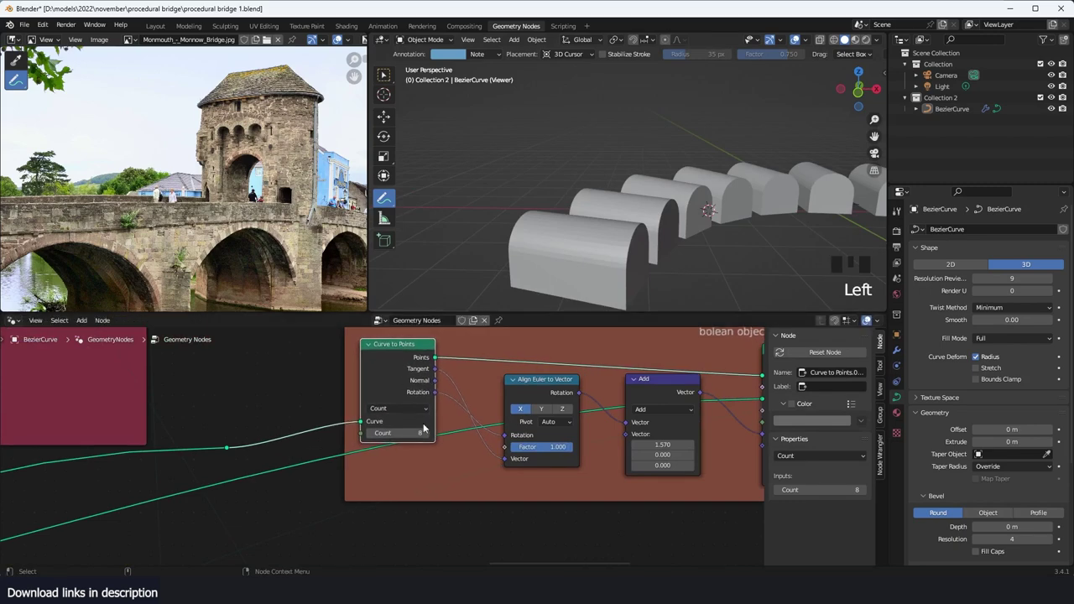
pyautogui.click(425, 432)
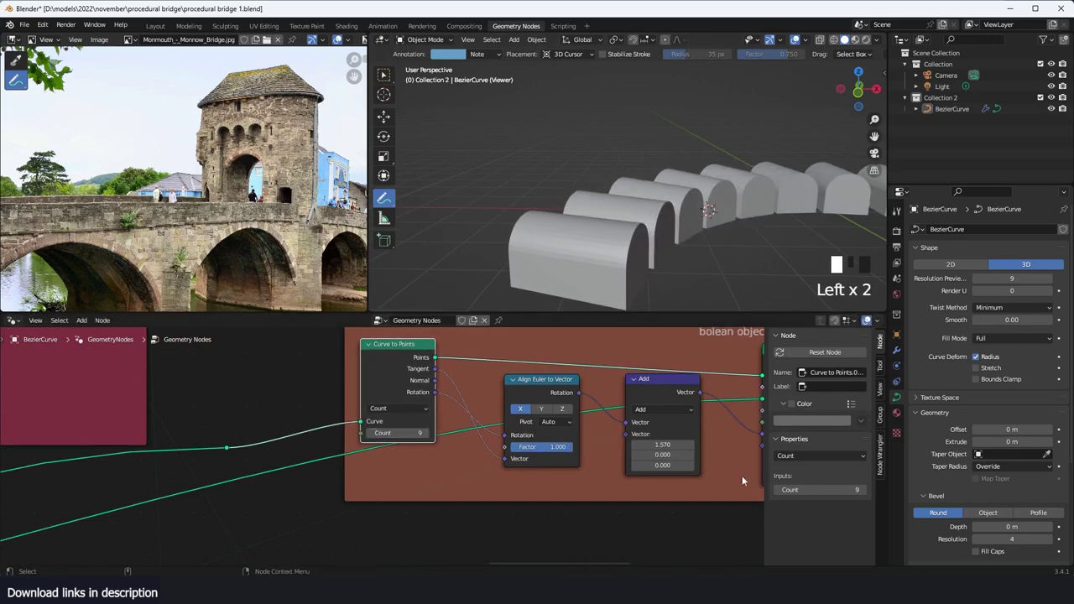
# Step: Move the duplicated instancer's Instance on Points node closer to its Join Geometry node, and save the file
pyautogui.moveTo(743, 480); pyautogui.dragTo(537, 481, button='middle')
pyautogui.moveTo(572, 361); pyautogui.dragTo(690, 354)
pyautogui.scroll(-3, 662, 385)
pyautogui.moveTo(655, 393); pyautogui.dragTo(607, 436, button='middle')
pyautogui.scroll(-1, 377, 390)
pyautogui.moveTo(279, 346); pyautogui.dragTo(537, 386, button='middle')
pyautogui.hotkey('ctrl', 's')
# Step: Connect the block's Subdivision Surface output to the duplicated Instance on Points node's Instance input
pyautogui.scroll(-4, 355, 393)
pyautogui.scroll(-5, 467, 464)
pyautogui.scroll(-4, 457, 481)
pyautogui.moveTo(553, 454); pyautogui.dragTo(513, 353, button='middle')
pyautogui.scroll(-4, 565, 429)
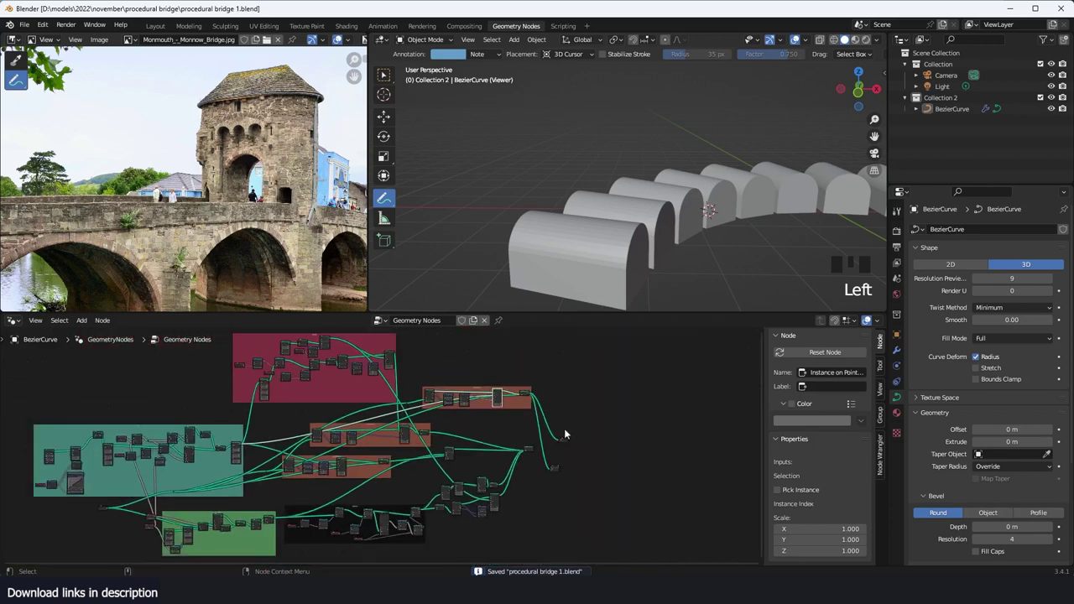
pyautogui.scroll(4, 504, 438)
pyautogui.moveTo(461, 409); pyautogui.dragTo(488, 520, button='middle')
pyautogui.scroll(2, 422, 415)
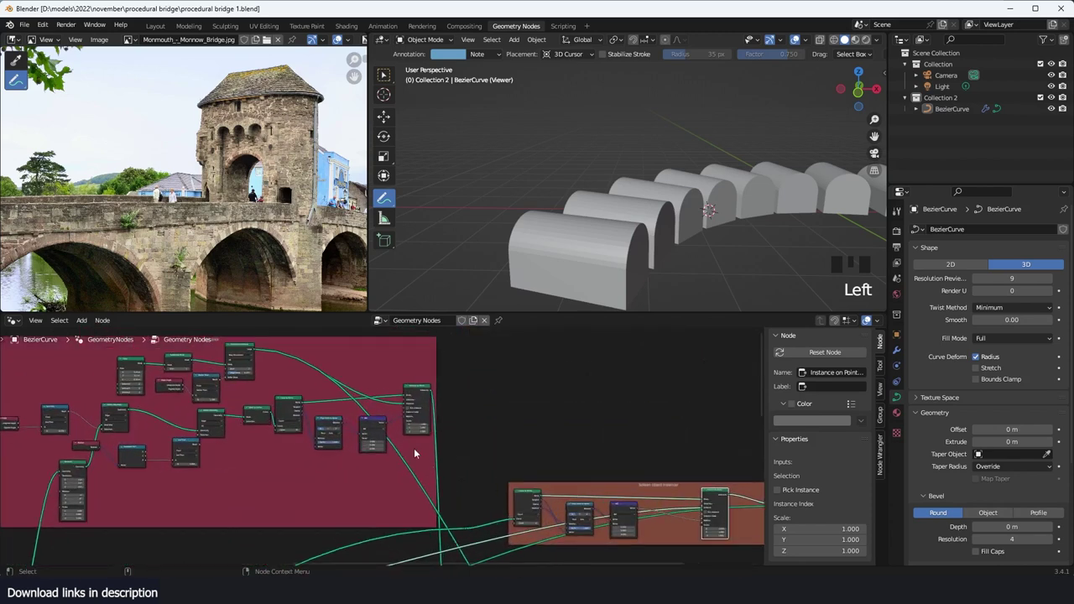
pyautogui.moveTo(223, 350); pyautogui.dragTo(352, 378)
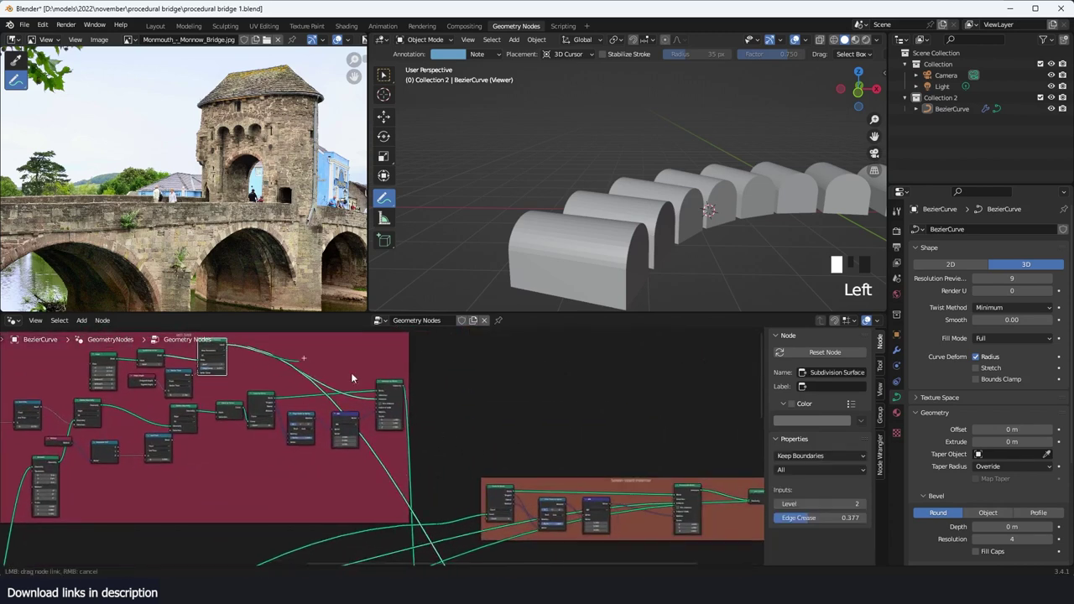
pyautogui.moveTo(678, 510); pyautogui.dragTo(671, 490)
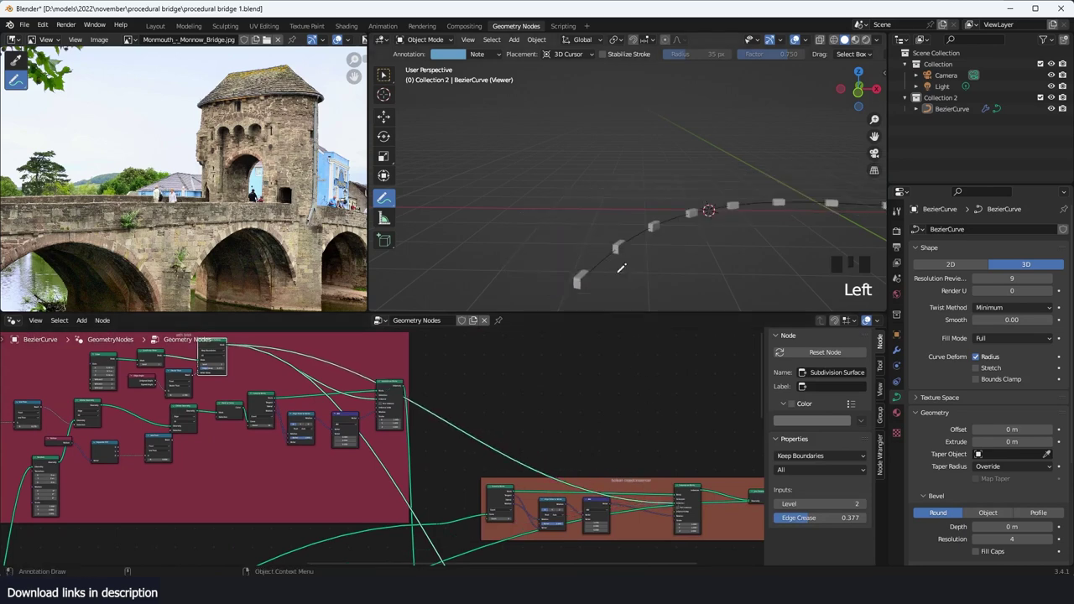
# Step: Add a Transform node in the free space above the duplicated instancer frame
pyautogui.scroll(4, 553, 403)
pyautogui.hotkey('shift', 'a')
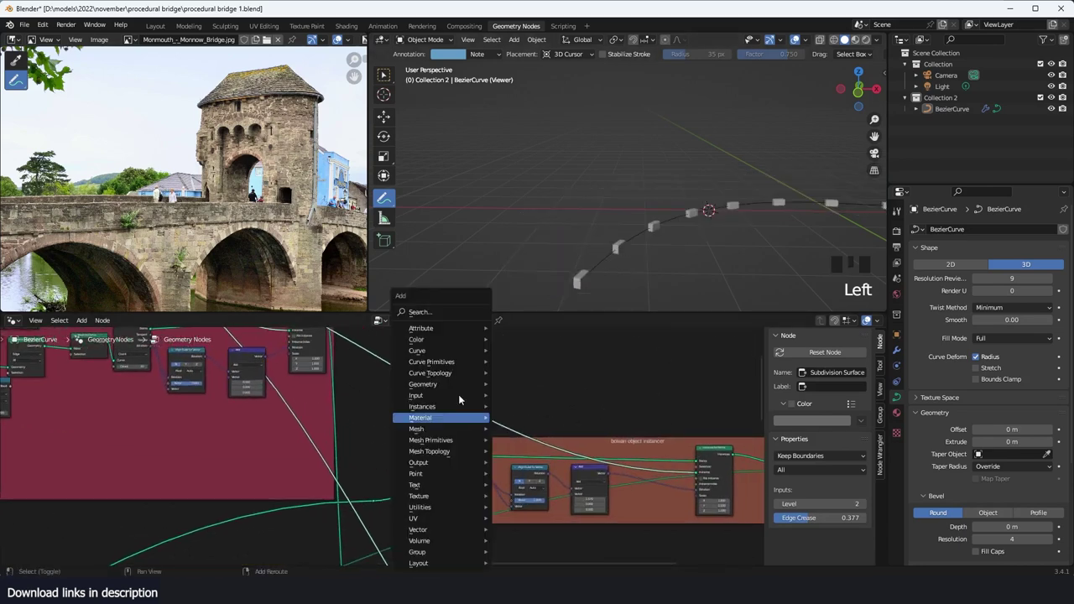
pyautogui.click(447, 312)
pyautogui.write('tran')
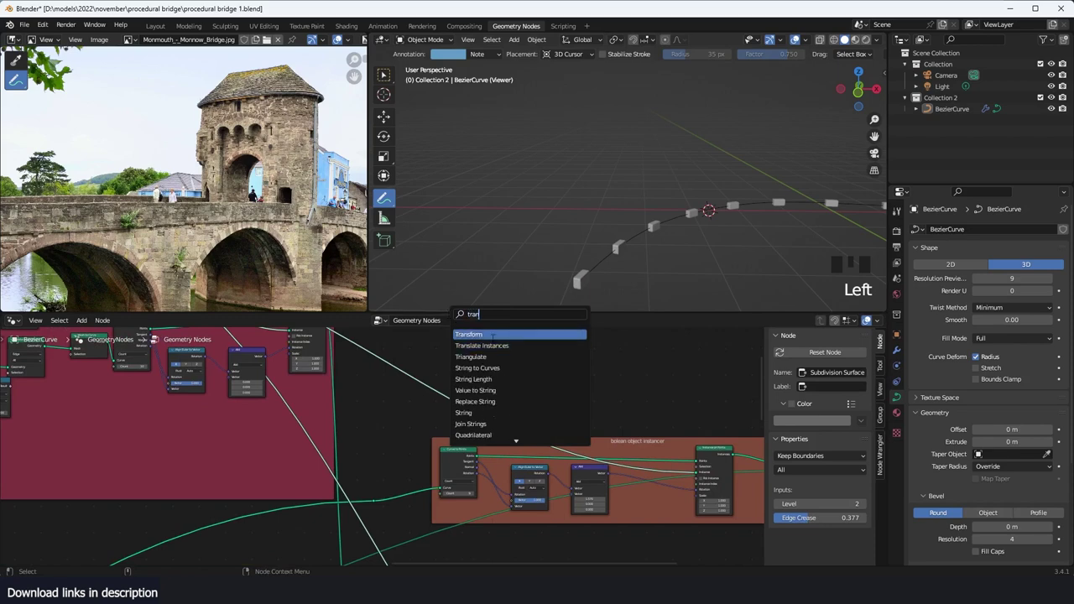
pyautogui.click(491, 335)
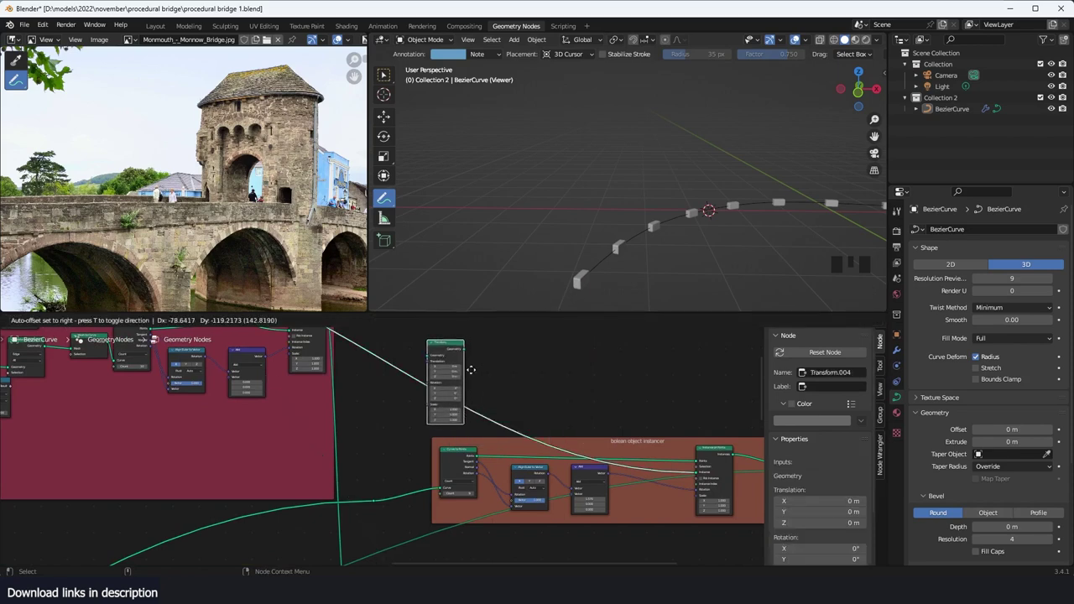
pyautogui.click(472, 369)
# Step: Compare the block rotation with the duplicated instancer's Add node muted and unmuted, and set its Y value to 1.570
pyautogui.scroll(3, 599, 288)
pyautogui.keyDown('shift'); pyautogui.moveTo(590, 276); pyautogui.dragTo(566, 247, button='middle'); pyautogui.keyUp('shift')
pyautogui.scroll(7, 674, 520)
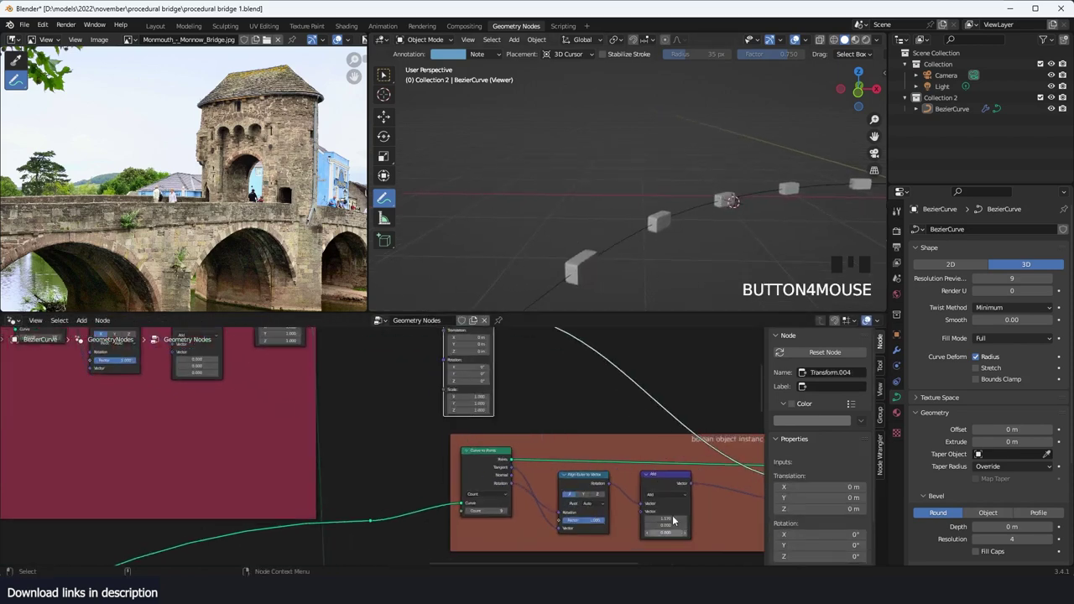
pyautogui.moveTo(683, 523); pyautogui.dragTo(584, 452, button='middle')
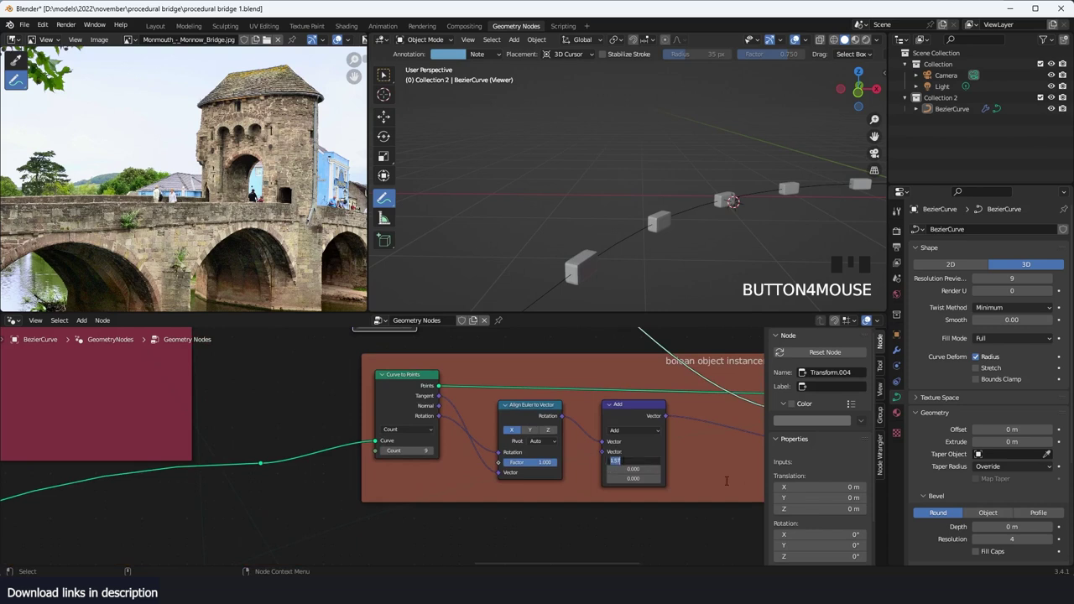
pyautogui.click(724, 478)
pyautogui.click(633, 405)
pyautogui.press('m')
pyautogui.press('m')
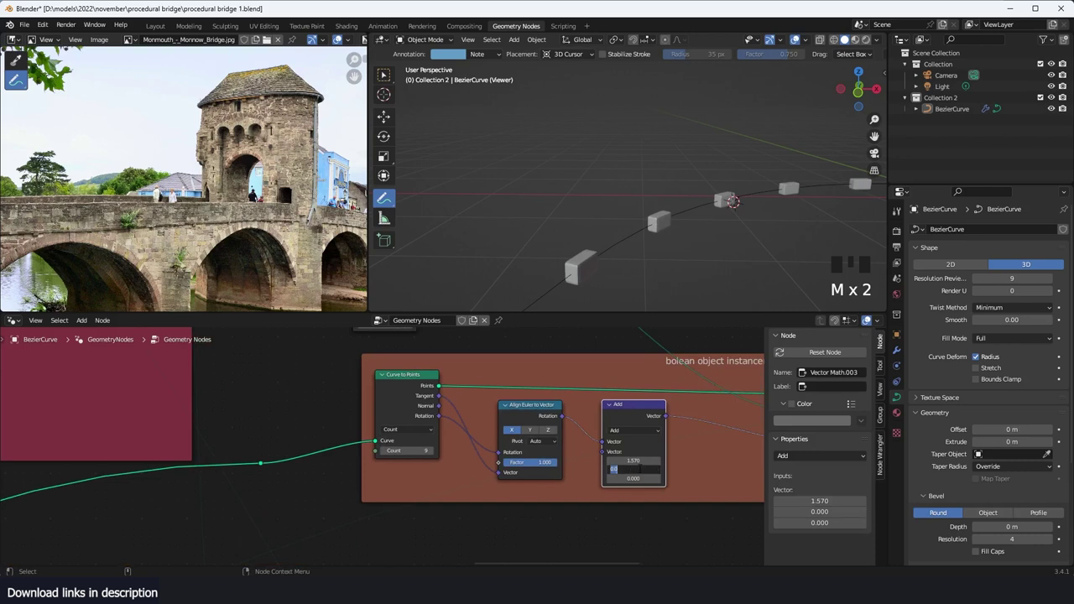
pyautogui.write('7')
pyautogui.press('Return')
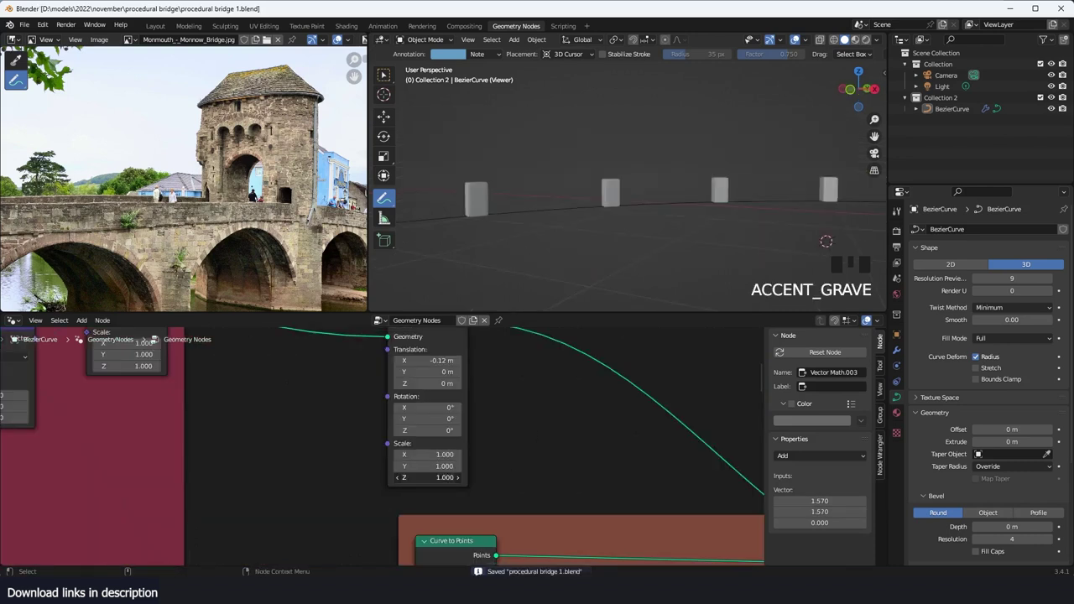
# Step: Stretch the blocks into pillars with a Transform X scale of 3.200, and set the X translation to -0.36 m
pyautogui.moveTo(440, 477); pyautogui.dragTo(459, 455)
pyautogui.hotkey('ctrl', 'z')
pyautogui.hotkey('ctrl', 'z')
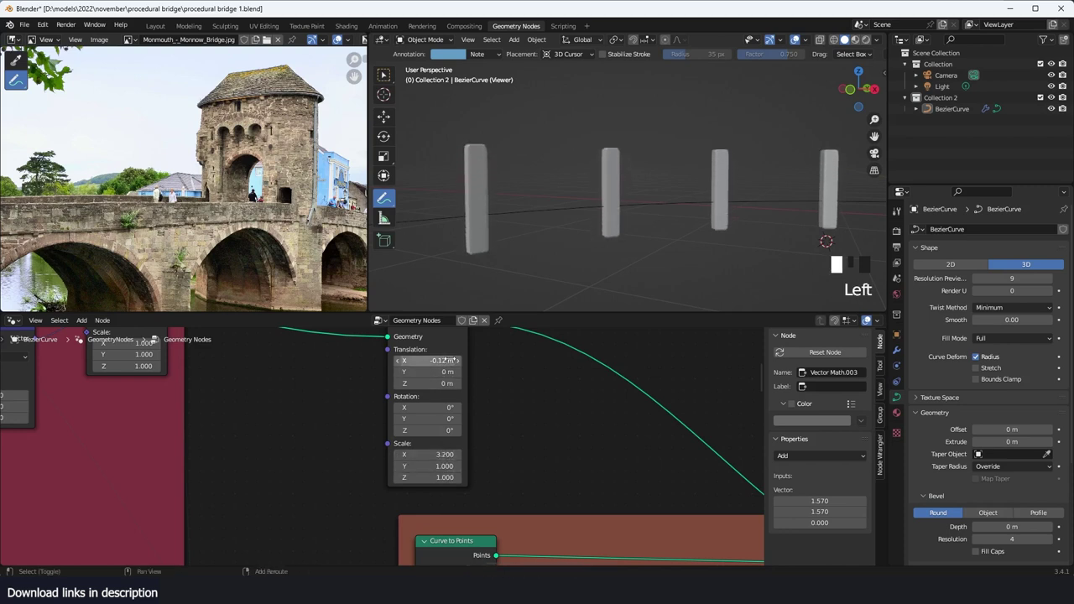
pyautogui.keyDown('shift'); pyautogui.moveTo(451, 360); pyautogui.dragTo(431, 360); pyautogui.keyUp('shift')
pyautogui.scroll(-2, 546, 239)
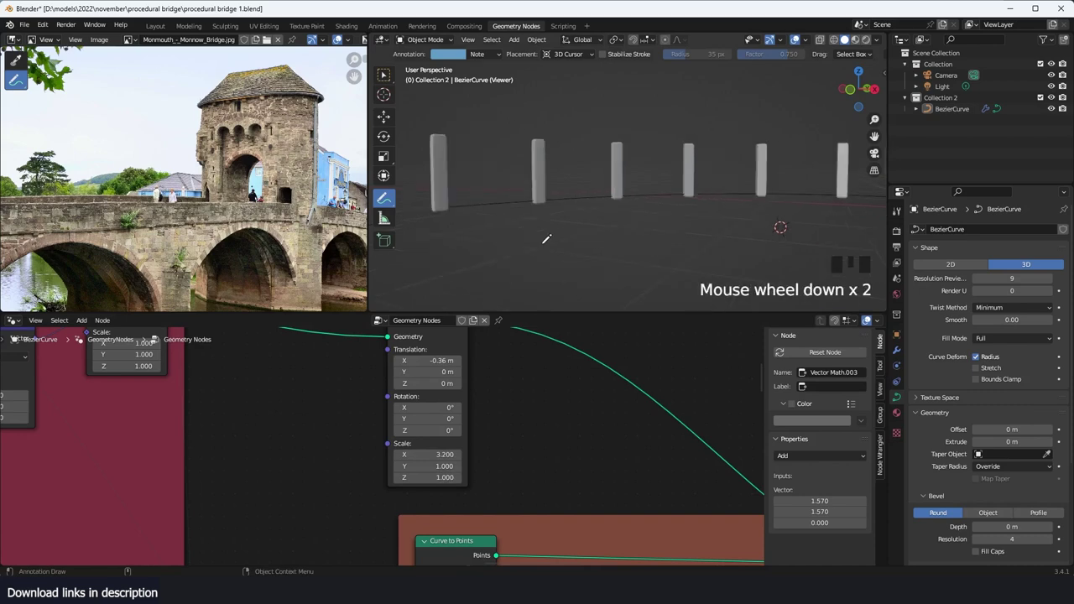
# Step: Combine the pillar instances with the rest of the bridge in a new Join Geometry node and preview the result
pyautogui.moveTo(546, 239); pyautogui.dragTo(604, 282, button='middle')
pyautogui.scroll(-7, 613, 460)
pyautogui.moveTo(614, 460); pyautogui.dragTo(495, 390, button='middle')
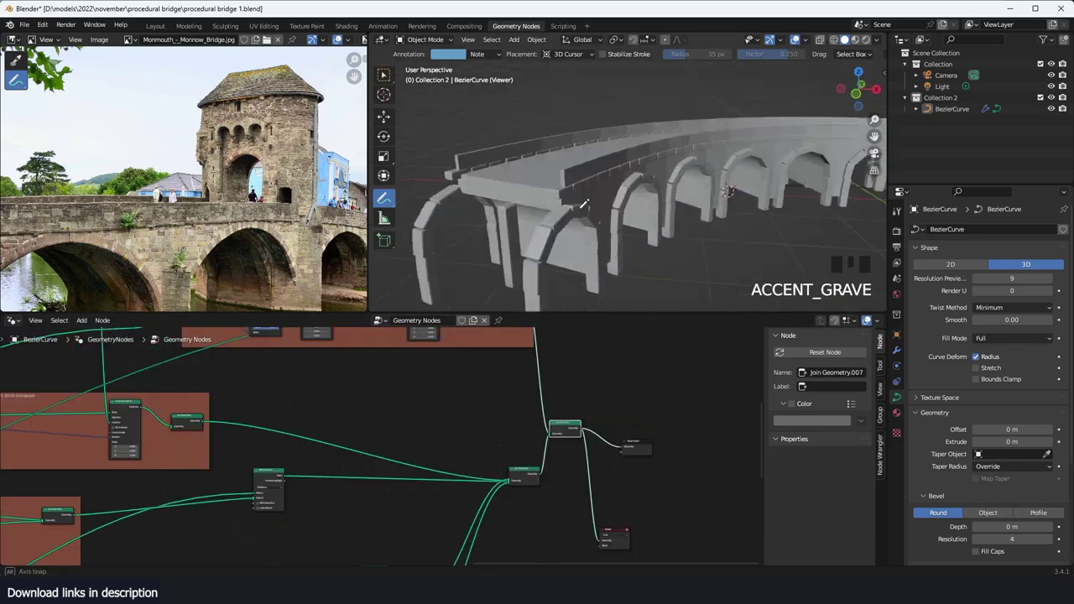
# Step: Examine the pillars' position under the deck from the bridge's end, and review the instancer frames in the node tree
pyautogui.press('`')
pyautogui.moveTo(621, 194)
pyautogui.mouseDown(button='middle')
pyautogui.moveTo(728, 197)
pyautogui.moveTo(703, 185)
pyautogui.moveTo(574, 177)
pyautogui.moveTo(551, 186)
pyautogui.moveTo(547, 207)
pyautogui.moveTo(667, 202)
pyautogui.moveTo(636, 170)
pyautogui.moveTo(652, 193)
pyautogui.moveTo(629, 195)
pyautogui.mouseUp(button='middle')
pyautogui.press('`')
pyautogui.moveTo(628, 195); pyautogui.dragTo(629, 208)
pyautogui.scroll(-4, 411, 426)
pyautogui.moveTo(440, 397); pyautogui.dragTo(655, 411, button='middle')
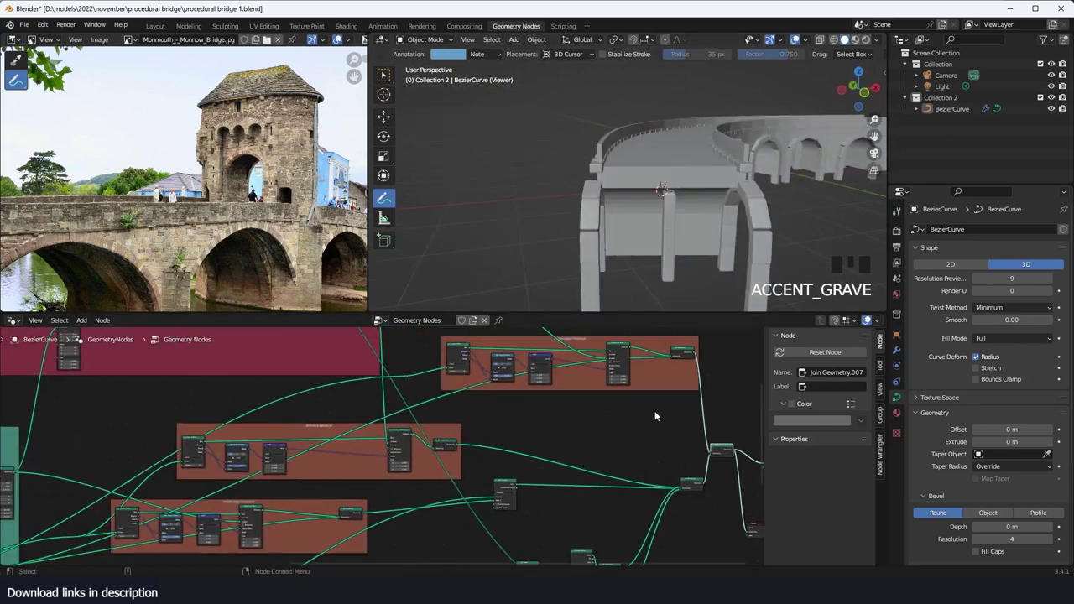
pyautogui.moveTo(519, 407); pyautogui.dragTo(564, 414, button='middle')
pyautogui.scroll(3, 565, 412)
pyautogui.moveTo(507, 436); pyautogui.dragTo(543, 453, button='middle')
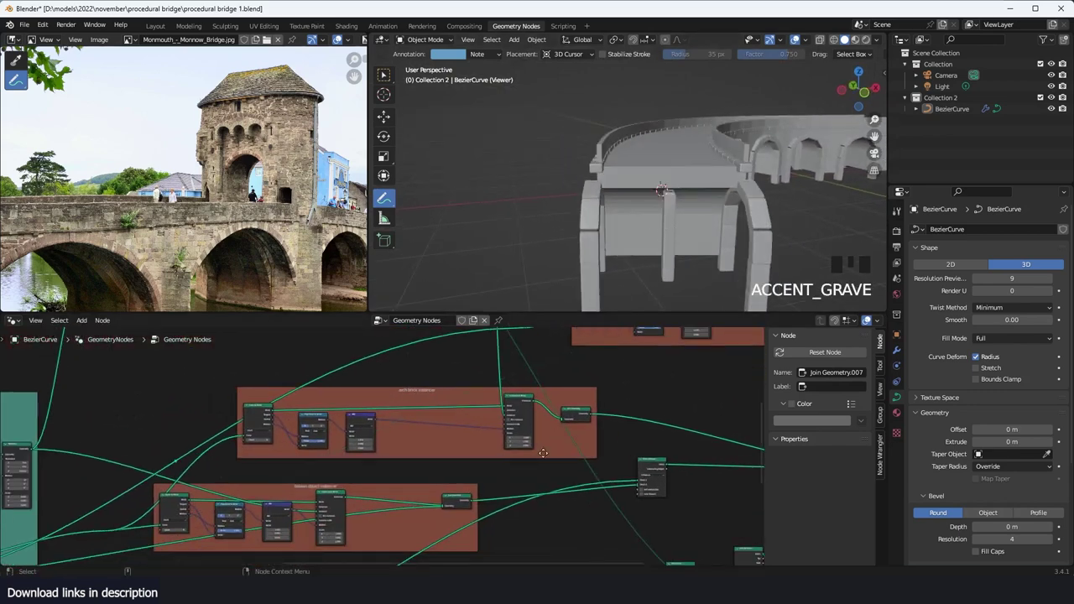
# Step: Examine the arches and pillars from the bridge's side and follow the instancer links through the node tree
pyautogui.moveTo(462, 440); pyautogui.dragTo(543, 412, button='middle')
pyautogui.scroll(-5, 454, 448)
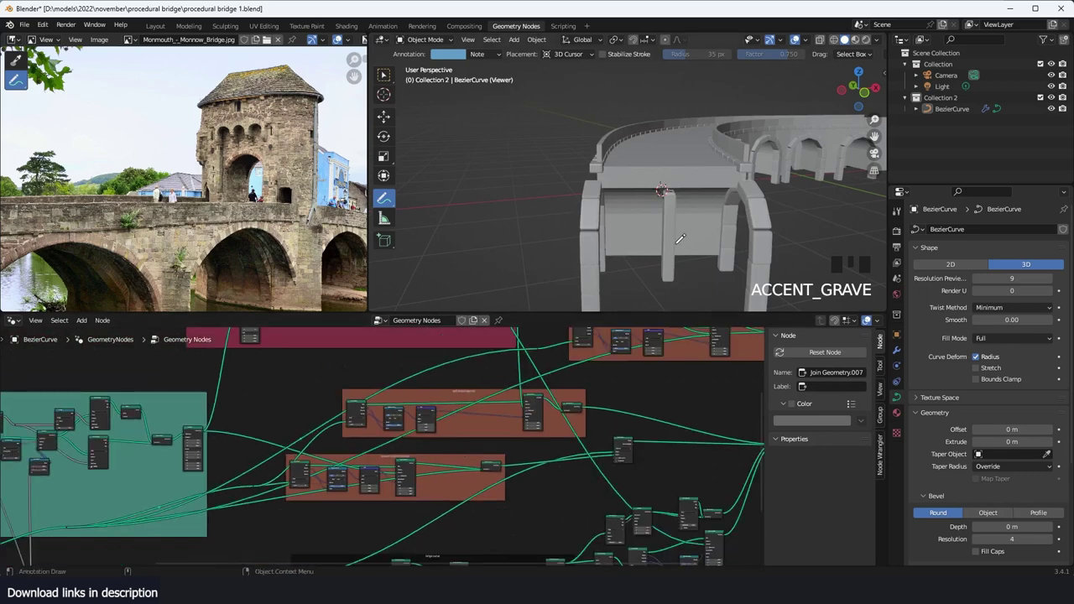
pyautogui.moveTo(681, 239); pyautogui.dragTo(615, 254, button='middle')
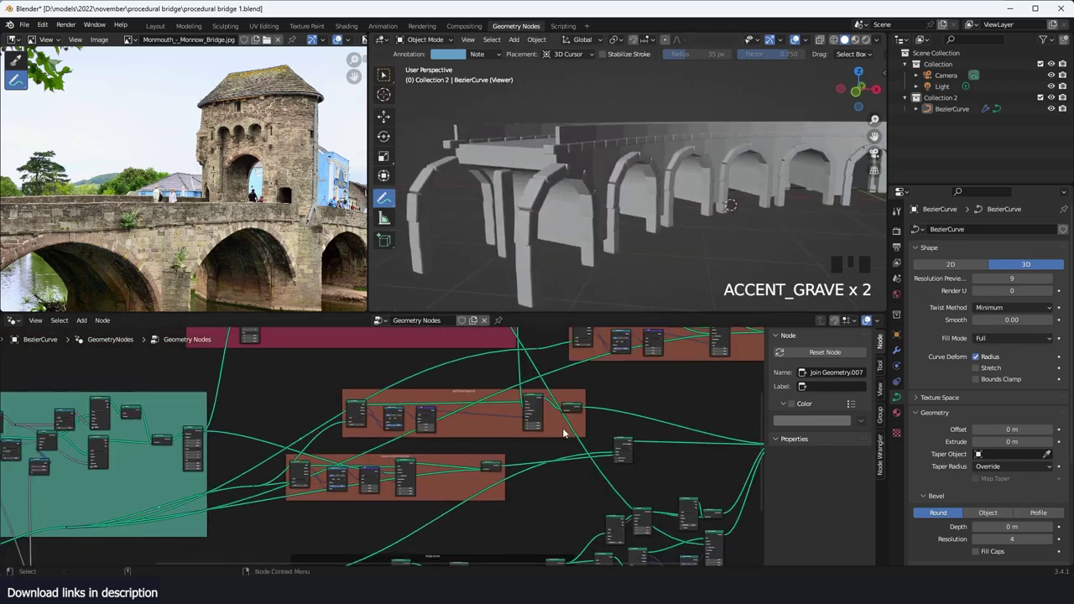
pyautogui.scroll(-5, 563, 432)
pyautogui.moveTo(563, 415); pyautogui.dragTo(573, 382, button='middle')
pyautogui.scroll(9, 577, 429)
pyautogui.moveTo(577, 431); pyautogui.dragTo(534, 402, button='middle')
pyautogui.scroll(6, 534, 408)
pyautogui.moveTo(537, 443); pyautogui.dragTo(480, 419, button='middle')
pyautogui.scroll(-2, 557, 456)
# Step: Show the bridge curve's Delete Geometry output in the Viewer and link the final Join Geometry node to the Group Output
pyautogui.moveTo(618, 431); pyautogui.dragTo(490, 476, button='middle')
pyautogui.keyDown('alt'); pyautogui.keyDown('shift'); pyautogui.click(516, 499); pyautogui.keyUp('shift'); pyautogui.keyUp('alt')
pyautogui.keyDown('ctrl'); pyautogui.keyDown('shift'); pyautogui.click(516, 499); pyautogui.keyUp('shift'); pyautogui.keyUp('ctrl')
pyautogui.scroll(-5, 585, 453)
pyautogui.keyDown('alt'); pyautogui.keyDown('shift'); pyautogui.click(513, 401); pyautogui.keyUp('shift'); pyautogui.keyUp('alt')
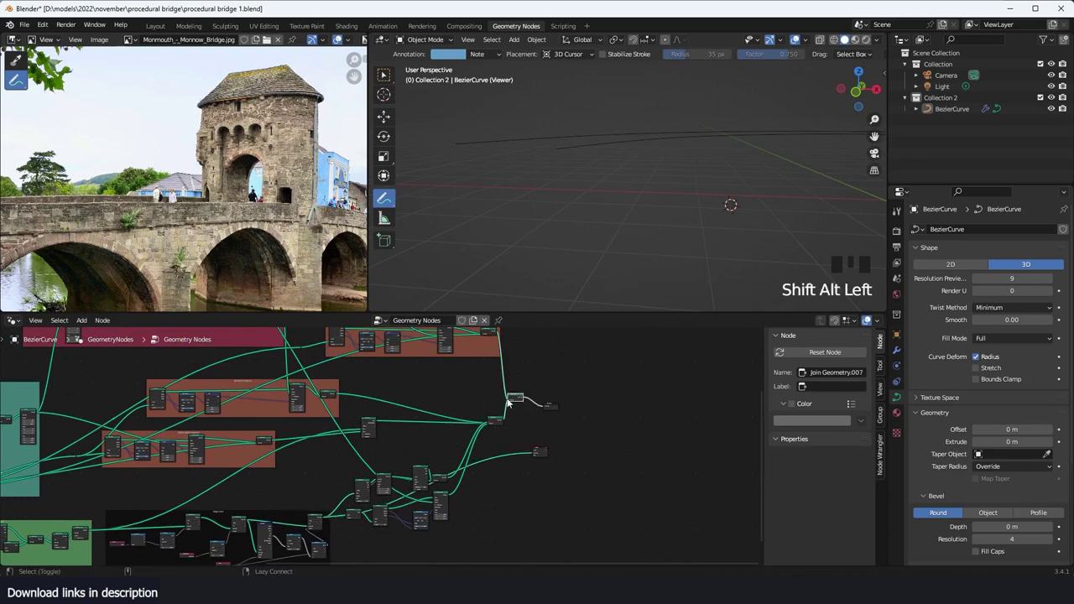
pyautogui.moveTo(510, 408); pyautogui.dragTo(649, 434, button='middle')
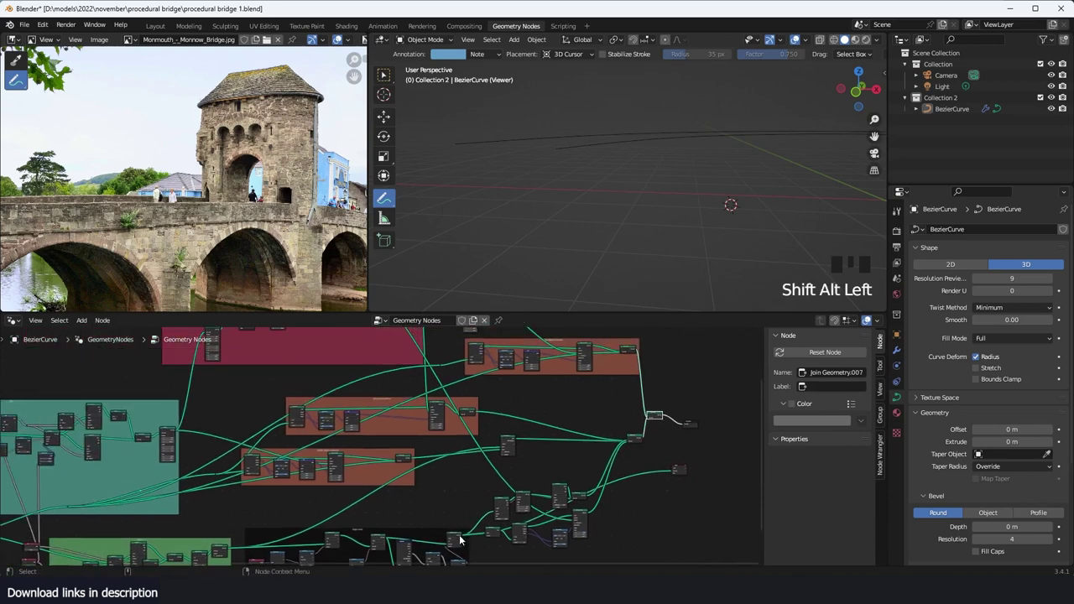
# Step: Feed the bridge curve's Delete Geometry output into the pillar instancer's Curve to Points node and delete the leftover reroute point
pyautogui.moveTo(460, 540); pyautogui.dragTo(474, 465)
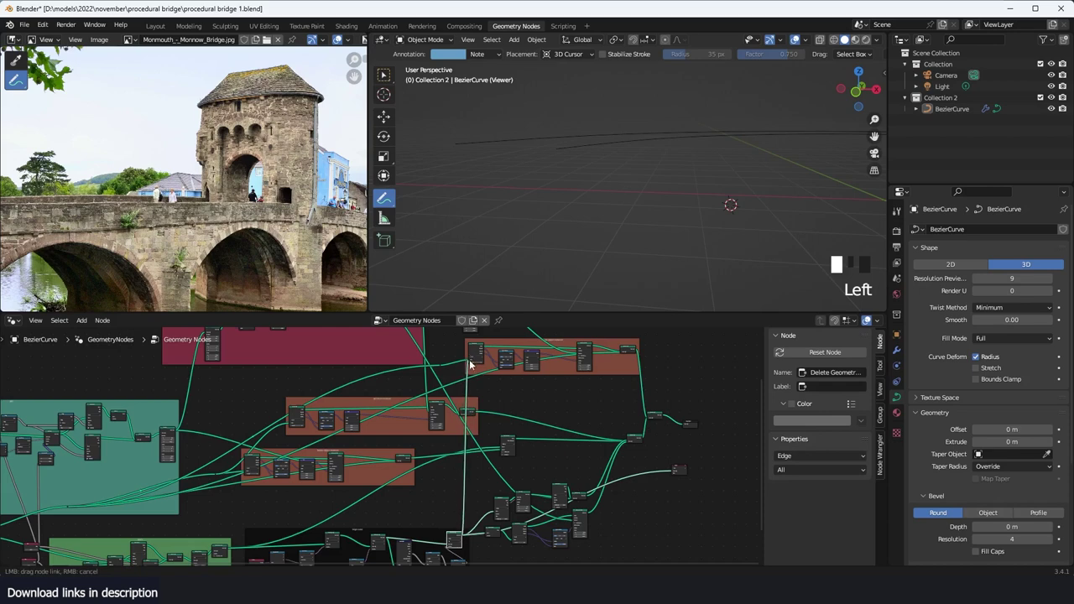
pyautogui.moveTo(553, 385); pyautogui.dragTo(554, 465, button='middle')
pyautogui.scroll(8, 480, 475)
pyautogui.scroll(9, 554, 465)
pyautogui.moveTo(471, 450); pyautogui.dragTo(443, 500)
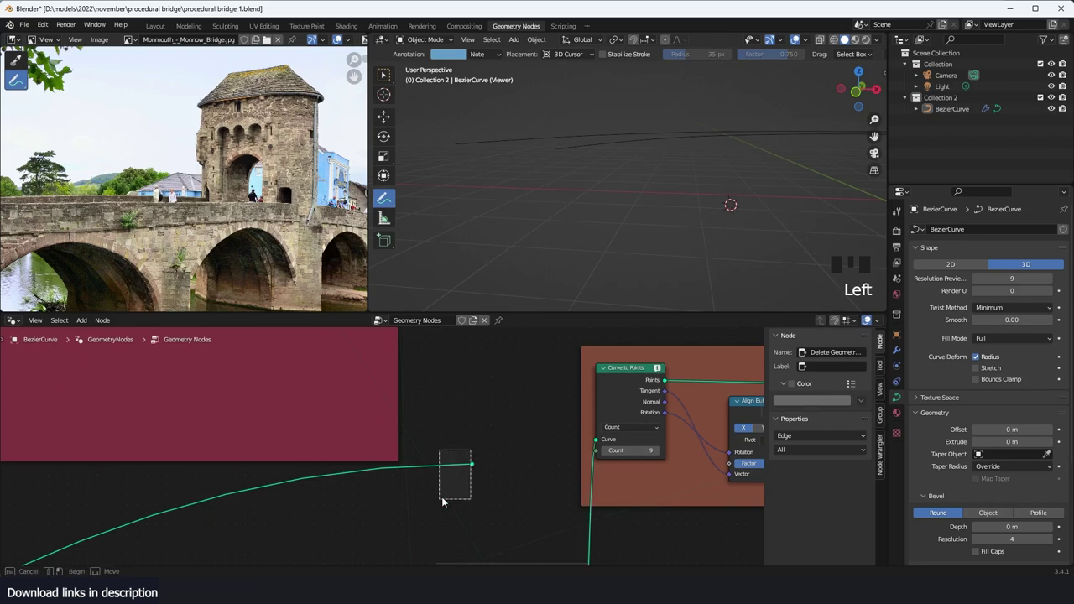
pyautogui.click(516, 454)
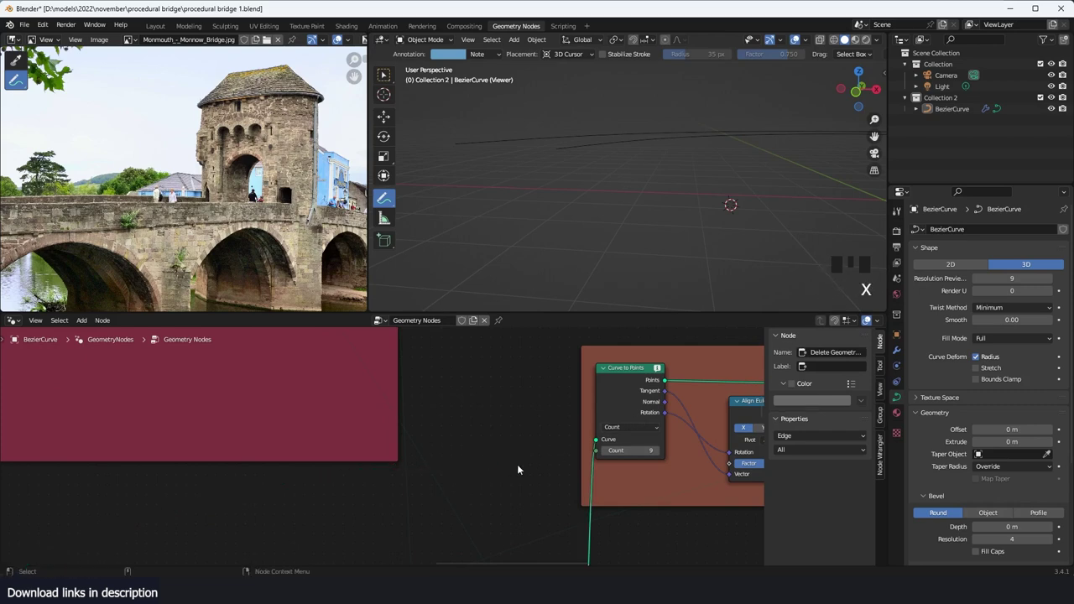
# Step: Save the file and preview only the pillar instances from the pillar instancer's Join Geometry node
pyautogui.scroll(-5, 517, 470)
pyautogui.hotkey('ctrl', 's')
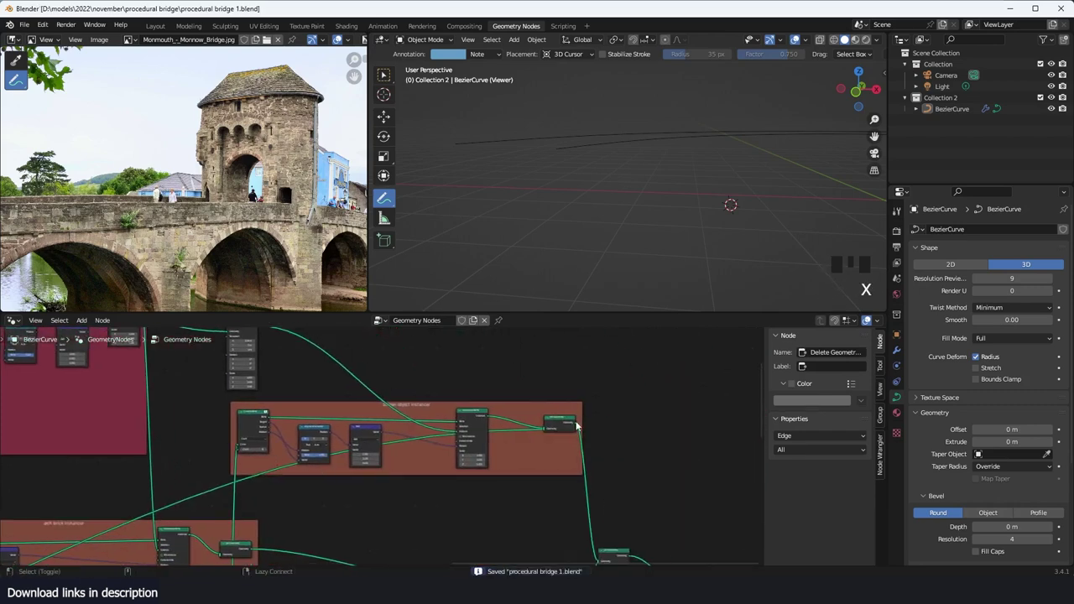
pyautogui.keyDown('alt'); pyautogui.keyDown('shift'); pyautogui.click(574, 426); pyautogui.keyUp('shift'); pyautogui.keyUp('alt')
pyautogui.moveTo(480, 429); pyautogui.dragTo(657, 428, button='middle')
pyautogui.moveTo(473, 443); pyautogui.dragTo(458, 445, button='middle')
pyautogui.scroll(-3, 458, 446)
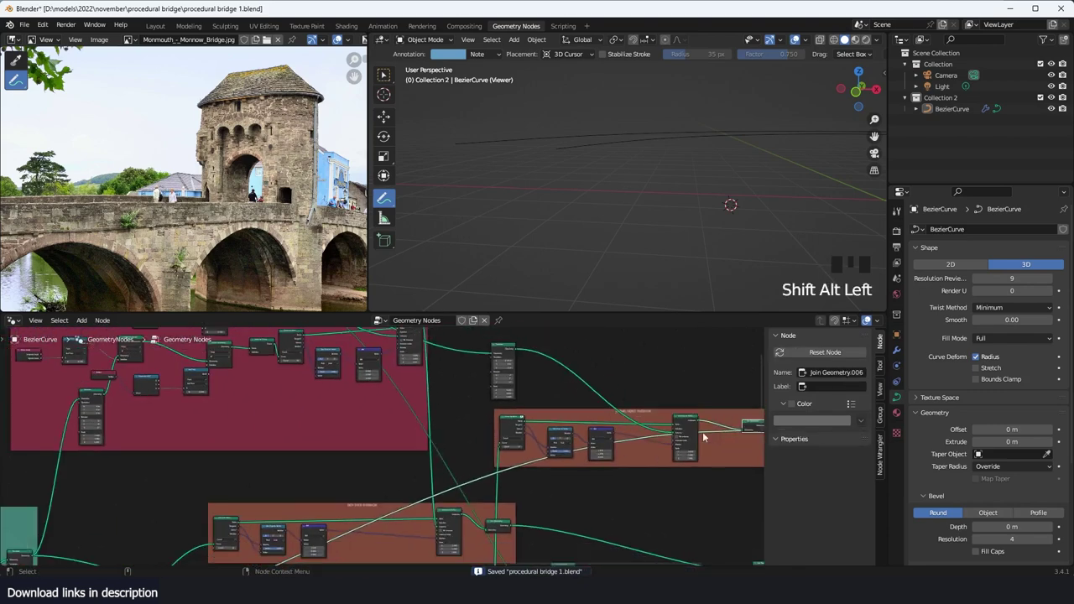
pyautogui.moveTo(707, 436); pyautogui.dragTo(631, 437, button='middle')
pyautogui.keyDown('ctrl'); pyautogui.keyDown('shift'); pyautogui.click(678, 433); pyautogui.keyUp('shift'); pyautogui.keyUp('ctrl')
pyautogui.moveTo(385, 437); pyautogui.dragTo(435, 433, button='middle')
pyautogui.scroll(4, 435, 433)
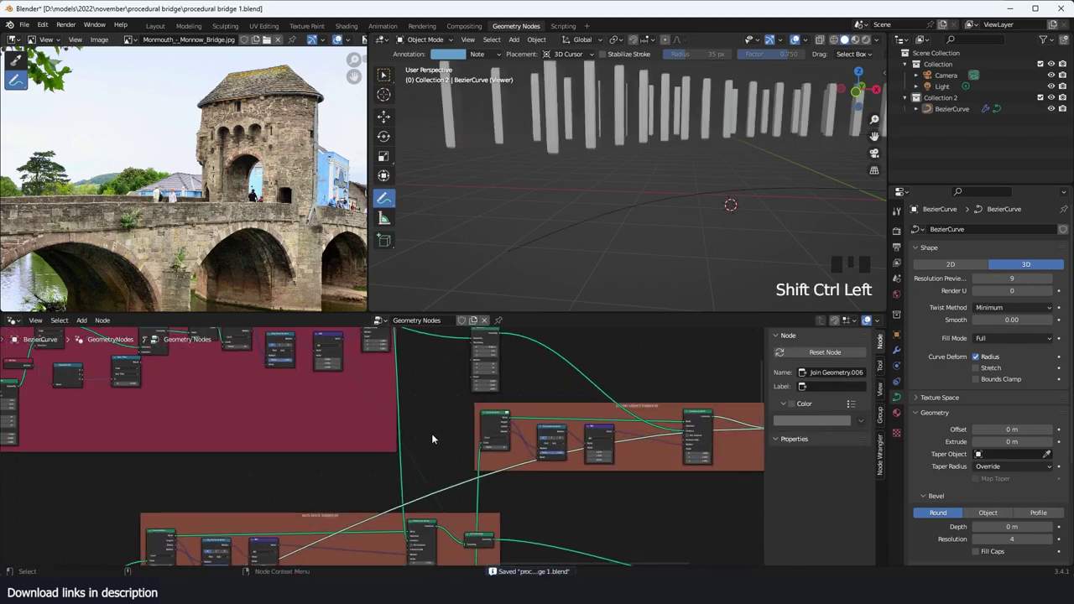
pyautogui.press('`')
pyautogui.moveTo(609, 216); pyautogui.dragTo(635, 209, button='middle')
pyautogui.moveTo(582, 368); pyautogui.dragTo(596, 372, button='middle')
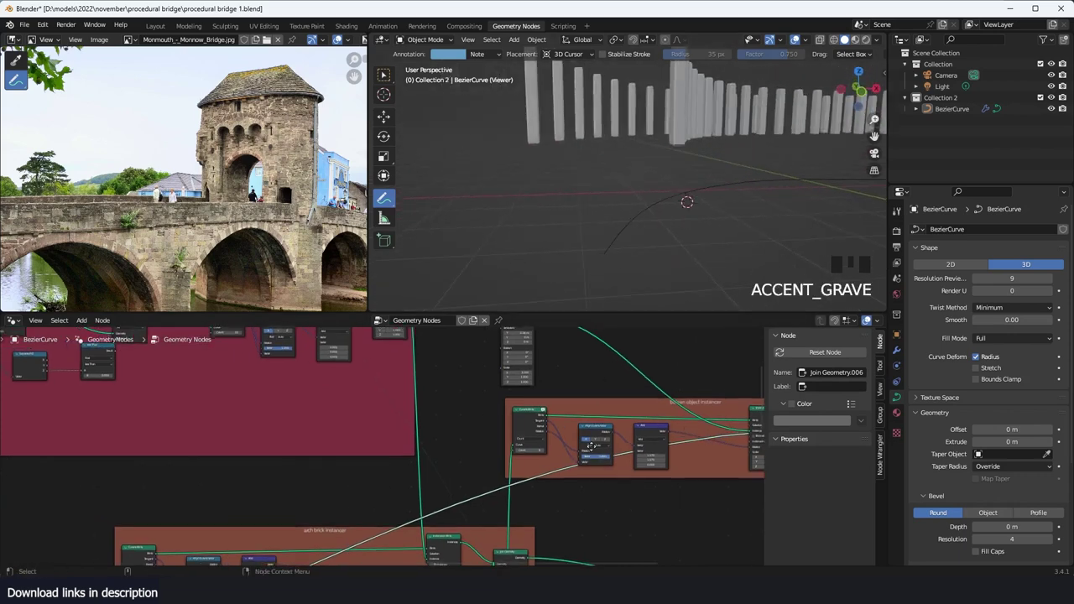
# Step: Insert a Mesh to Curve node ahead of the pillar instancer's Curve to Points node and arrange the two inside the frame
pyautogui.scroll(3, 579, 408)
pyautogui.hotkey('shift', 'a')
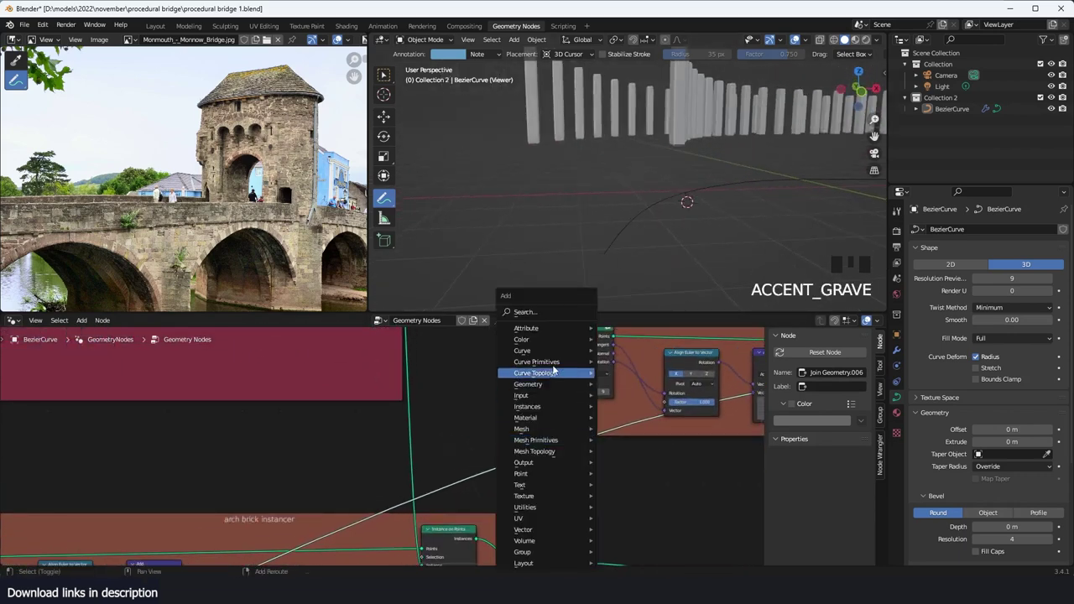
pyautogui.click(554, 315)
pyautogui.write('to')
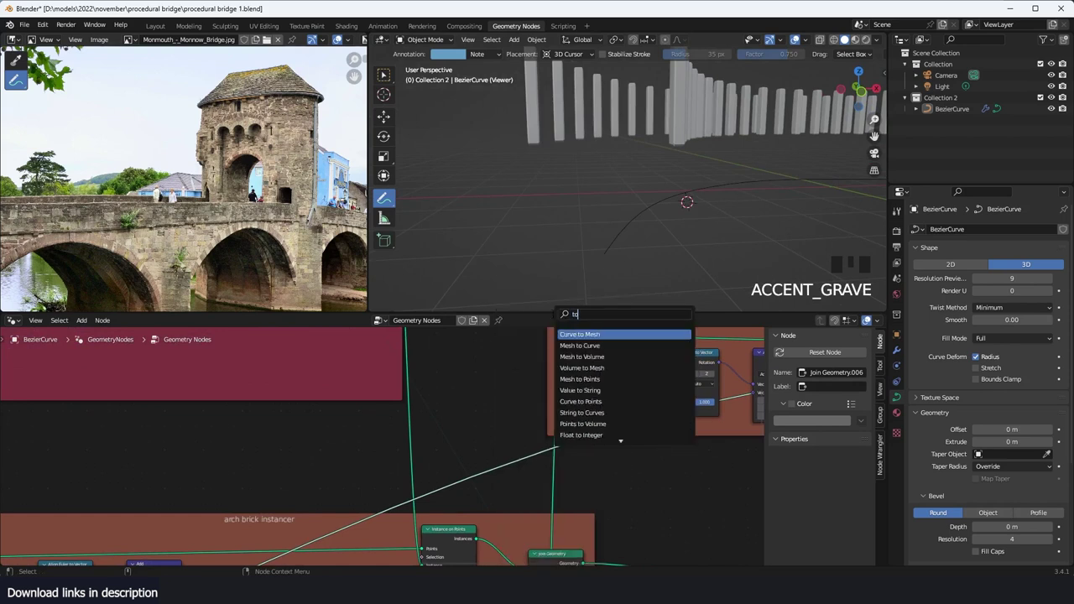
pyautogui.click(595, 345)
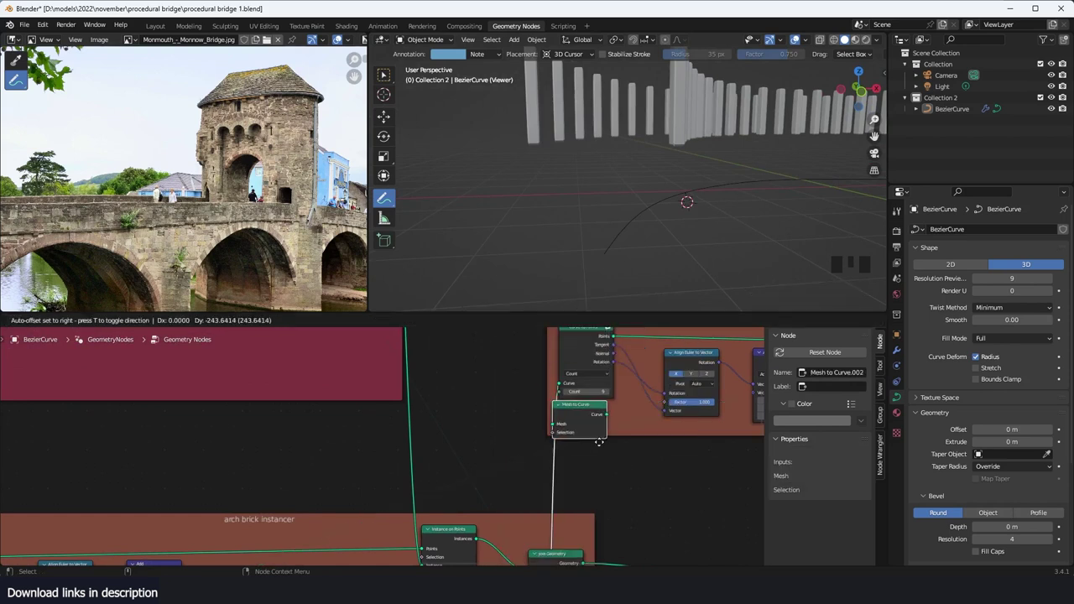
pyautogui.click(598, 442)
pyautogui.scroll(-2, 653, 302)
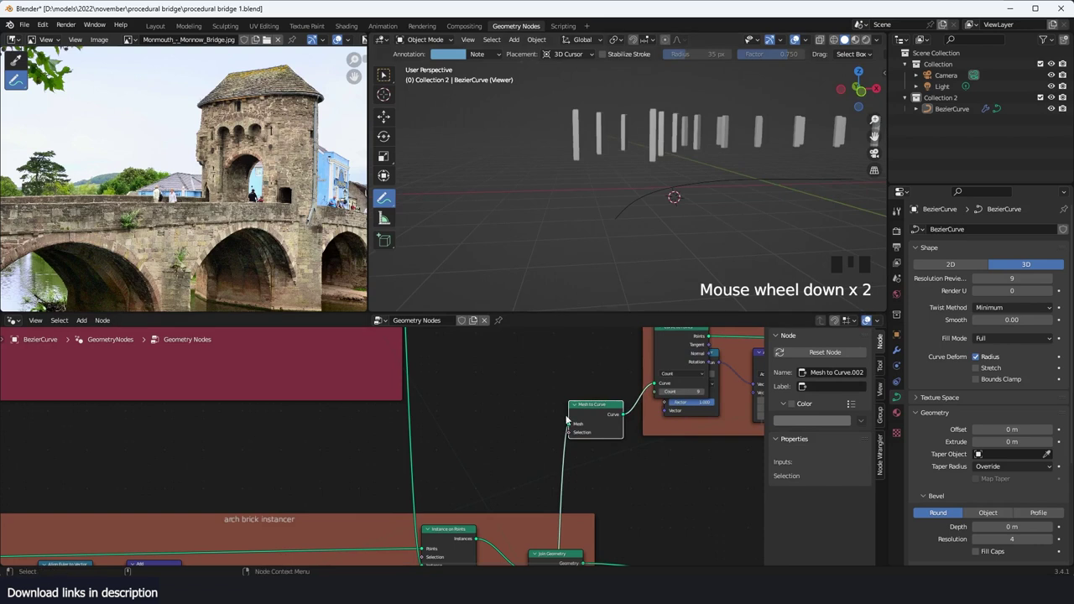
pyautogui.moveTo(669, 351); pyautogui.dragTo(608, 359)
pyautogui.moveTo(579, 411); pyautogui.dragTo(602, 411)
pyautogui.moveTo(602, 411); pyautogui.dragTo(526, 395)
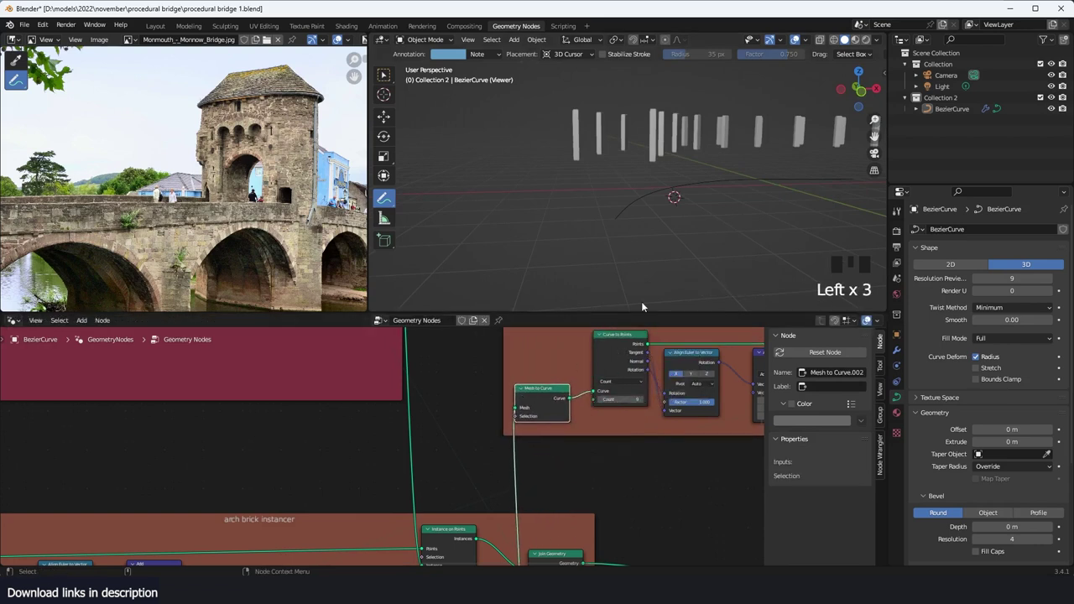
# Step: Link the final Join Geometry node to the Group Output and Viewer to show the pillars with the whole bridge
pyautogui.press('`')
pyautogui.moveTo(695, 225); pyautogui.dragTo(683, 226, button='middle')
pyautogui.scroll(-4, 722, 415)
pyautogui.moveTo(760, 453); pyautogui.dragTo(607, 429, button='middle')
pyautogui.scroll(-4, 608, 429)
pyautogui.moveTo(681, 485); pyautogui.dragTo(576, 470, button='middle')
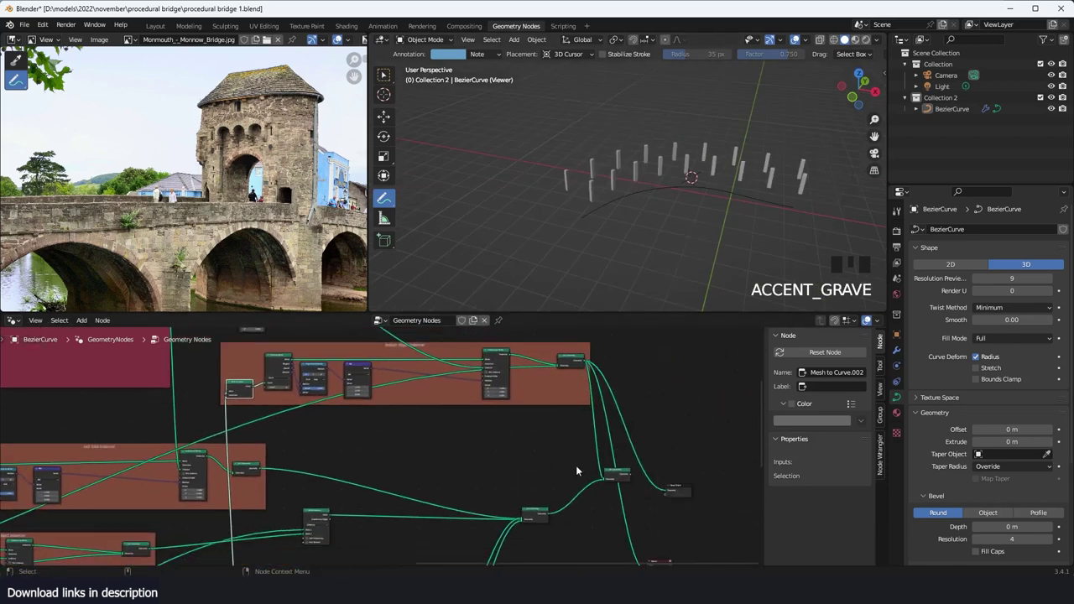
pyautogui.keyDown('alt'); pyautogui.keyDown('shift'); pyautogui.click(625, 480); pyautogui.keyUp('shift'); pyautogui.keyUp('alt')
pyautogui.keyDown('ctrl'); pyautogui.keyDown('shift'); pyautogui.click(623, 479); pyautogui.keyUp('shift'); pyautogui.keyUp('ctrl')
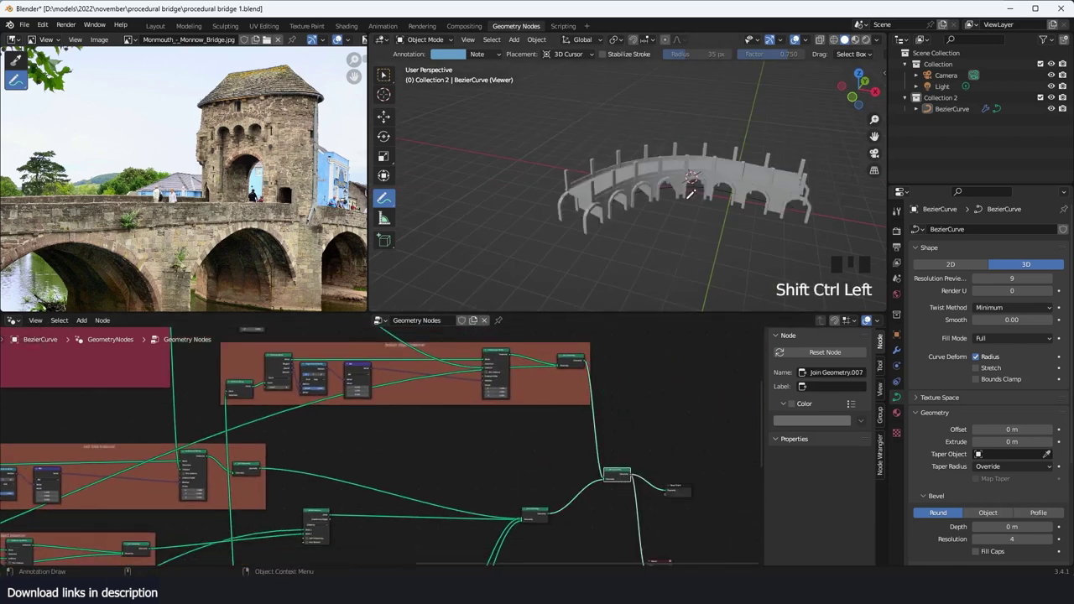
# Step: Examine the pillar placement from the bridge's side and trace the node tree back to the bridge curve frame
pyautogui.moveTo(676, 243); pyautogui.dragTo(641, 219, button='middle')
pyautogui.scroll(4, 663, 193)
pyautogui.moveTo(710, 233)
pyautogui.mouseDown(button='middle')
pyautogui.moveTo(675, 243)
pyautogui.moveTo(648, 235)
pyautogui.moveTo(720, 221)
pyautogui.mouseUp(button='middle')
pyautogui.scroll(3, 648, 231)
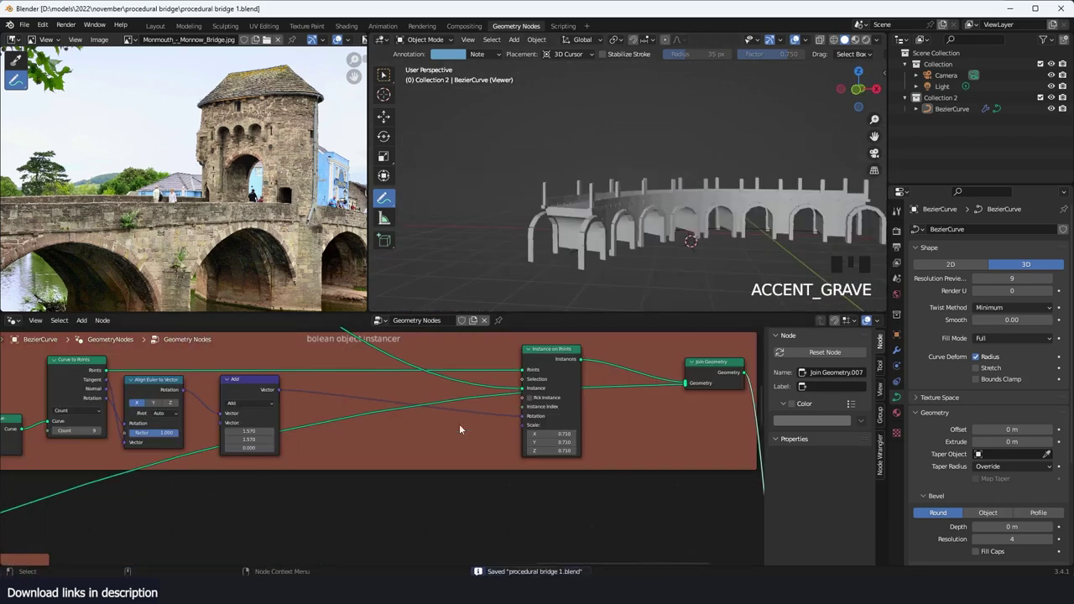
pyautogui.scroll(-5, 459, 426)
pyautogui.scroll(1, 583, 449)
pyautogui.moveTo(537, 537); pyautogui.dragTo(585, 373, button='middle')
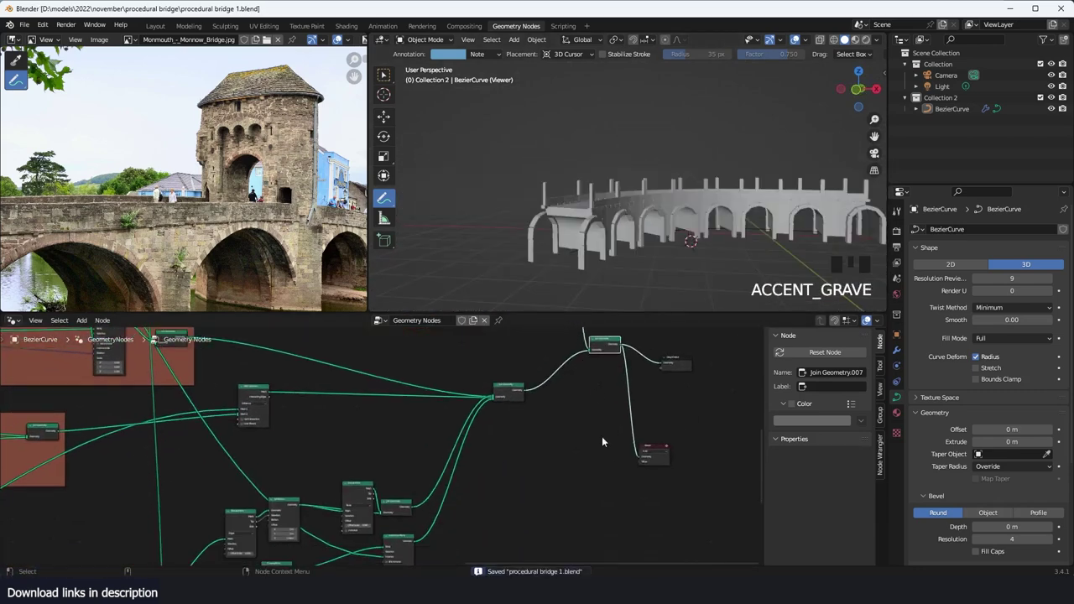
pyautogui.scroll(-2, 602, 440)
pyautogui.moveTo(604, 451); pyautogui.dragTo(622, 383, button='middle')
pyautogui.scroll(2, 494, 427)
pyautogui.moveTo(230, 465); pyautogui.dragTo(352, 411, button='middle')
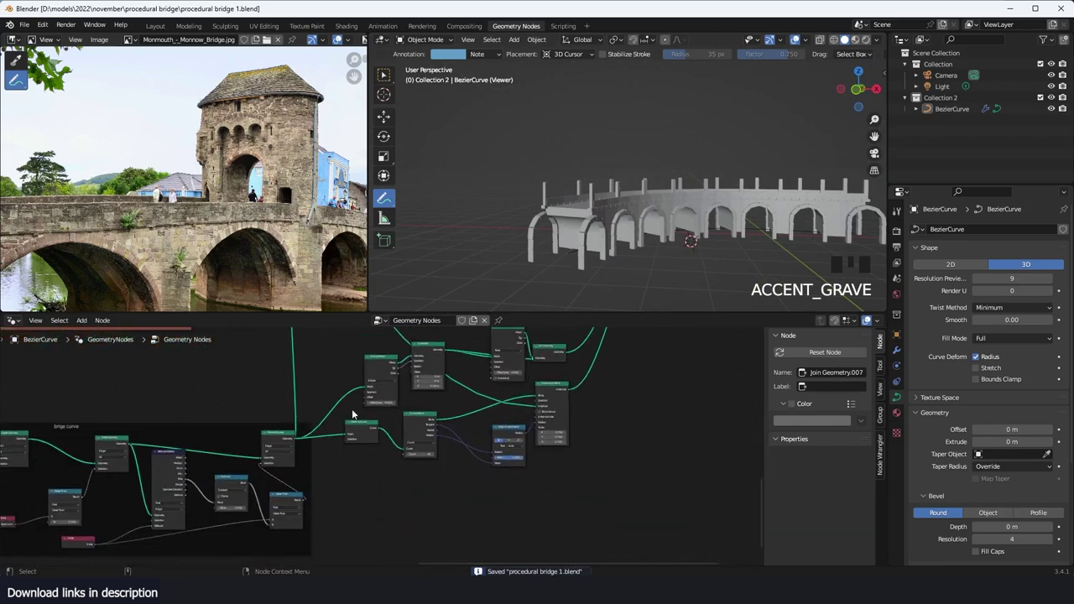
# Step: Save the file and send the bridge curve's Delete Geometry output to the Group Output and Viewer
pyautogui.moveTo(134, 421); pyautogui.dragTo(135, 420, button='middle')
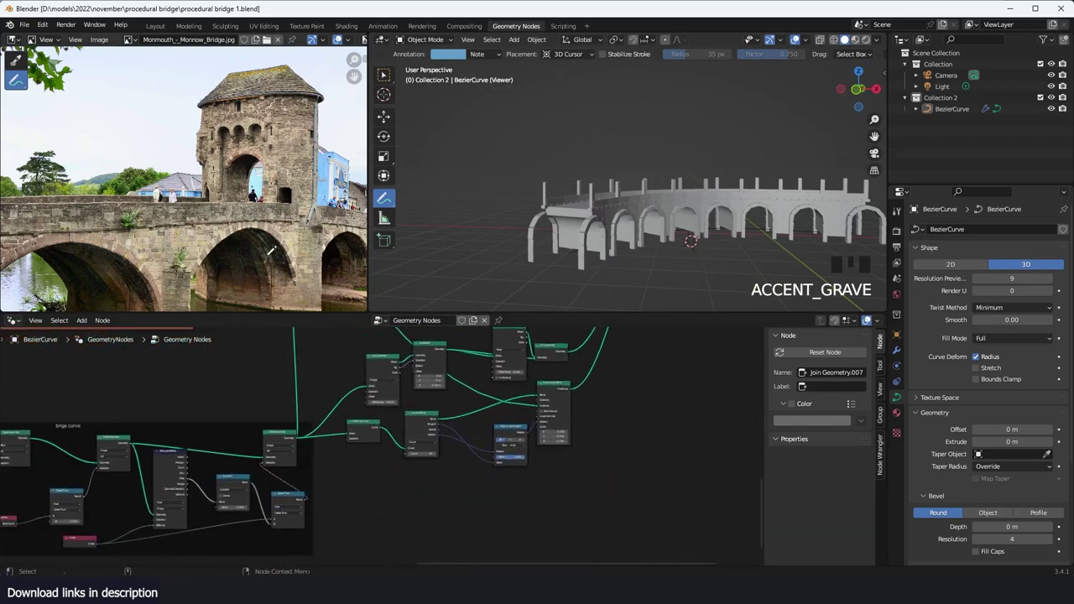
pyautogui.hotkey('ctrl', 's')
pyautogui.scroll(2, 541, 236)
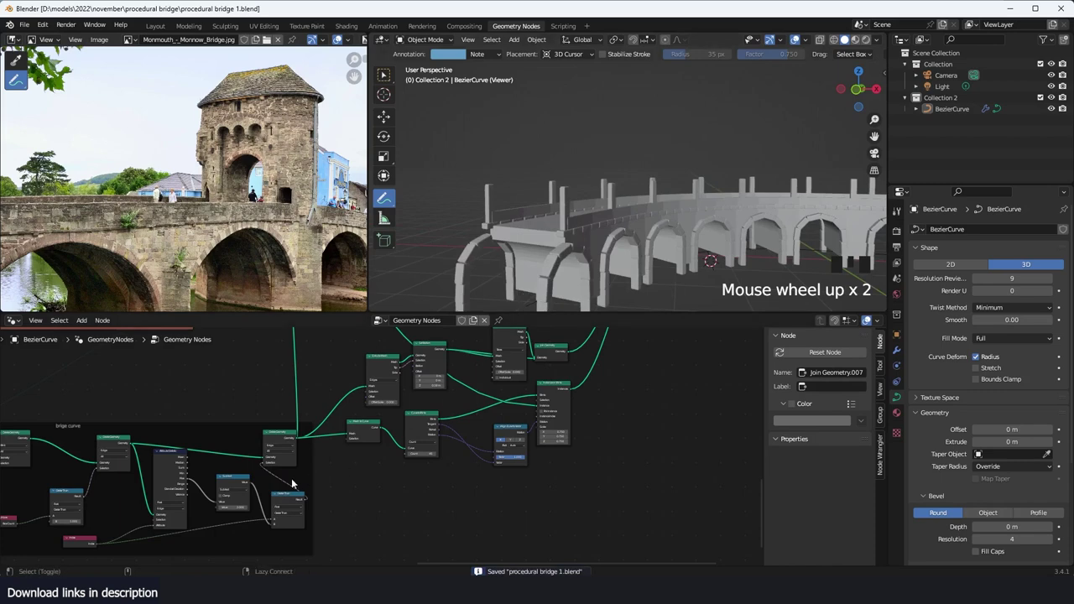
pyautogui.keyDown('alt'); pyautogui.keyDown('shift'); pyautogui.click(285, 435); pyautogui.keyUp('shift'); pyautogui.keyUp('alt')
pyautogui.scroll(-2, 373, 455)
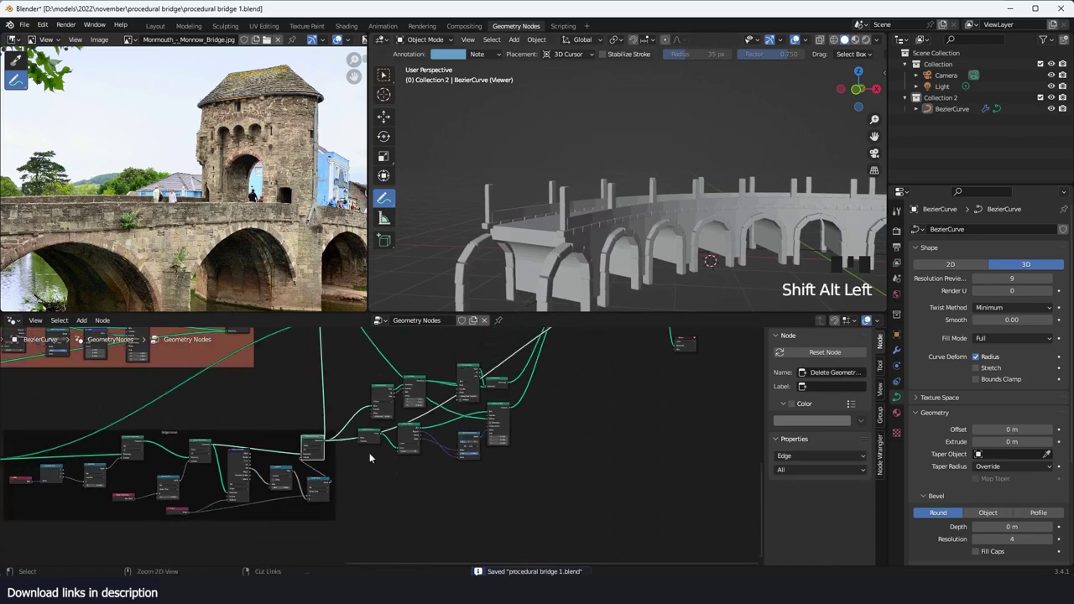
pyautogui.keyDown('ctrl'); pyautogui.keyDown('shift'); pyautogui.click(316, 442); pyautogui.keyUp('shift'); pyautogui.keyUp('ctrl')
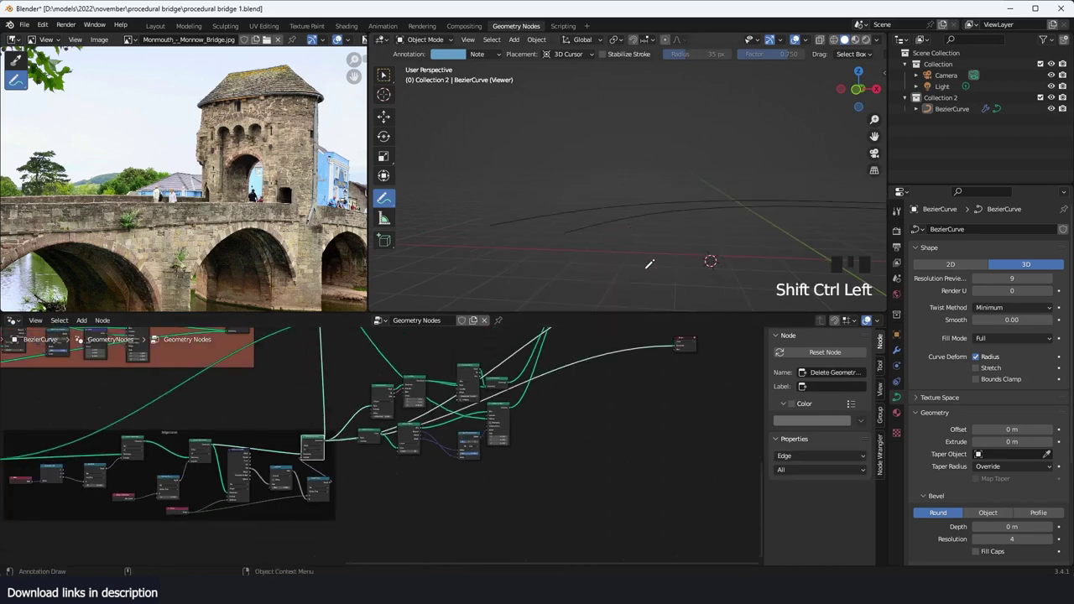
# Step: Move the Viewer node clear of the other nodes and preview the final Join Geometry node
pyautogui.moveTo(690, 342); pyautogui.dragTo(757, 438)
pyautogui.scroll(1, 608, 181)
pyautogui.keyDown('ctrl'); pyautogui.keyDown('shift'); pyautogui.click(511, 341); pyautogui.keyUp('shift'); pyautogui.keyUp('ctrl')
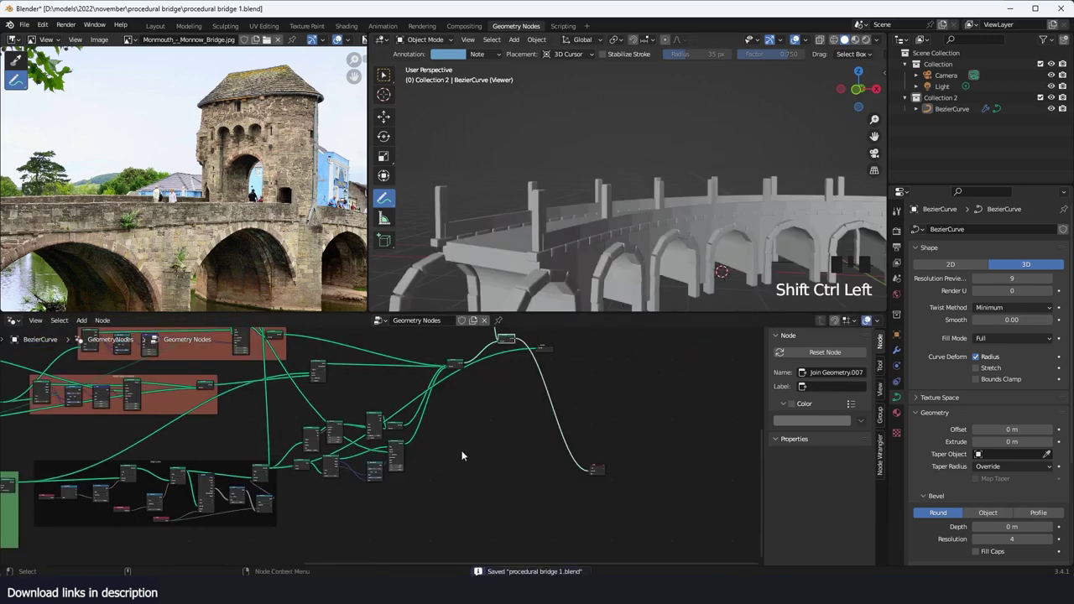
# Step: Reposition the final Join Geometry node, feed the bridge curve's Delete Geometry output into it, and save the file
pyautogui.scroll(1, 461, 456)
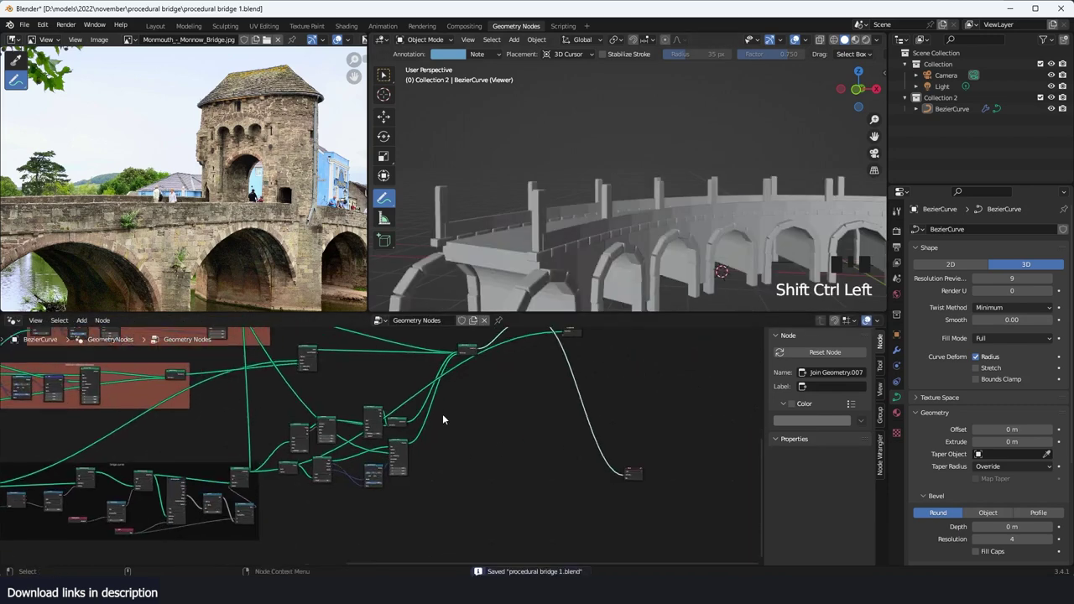
pyautogui.moveTo(346, 495); pyautogui.dragTo(324, 516, button='middle')
pyautogui.moveTo(336, 467); pyautogui.dragTo(311, 487, button='middle')
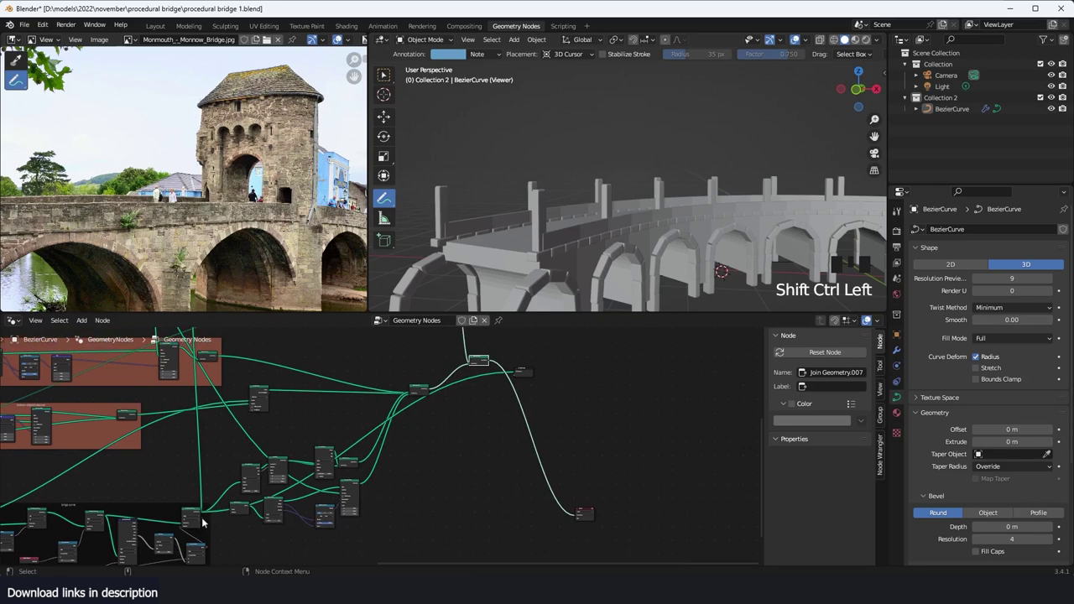
pyautogui.moveTo(200, 512); pyautogui.dragTo(477, 362)
pyautogui.scroll(5, 446, 448)
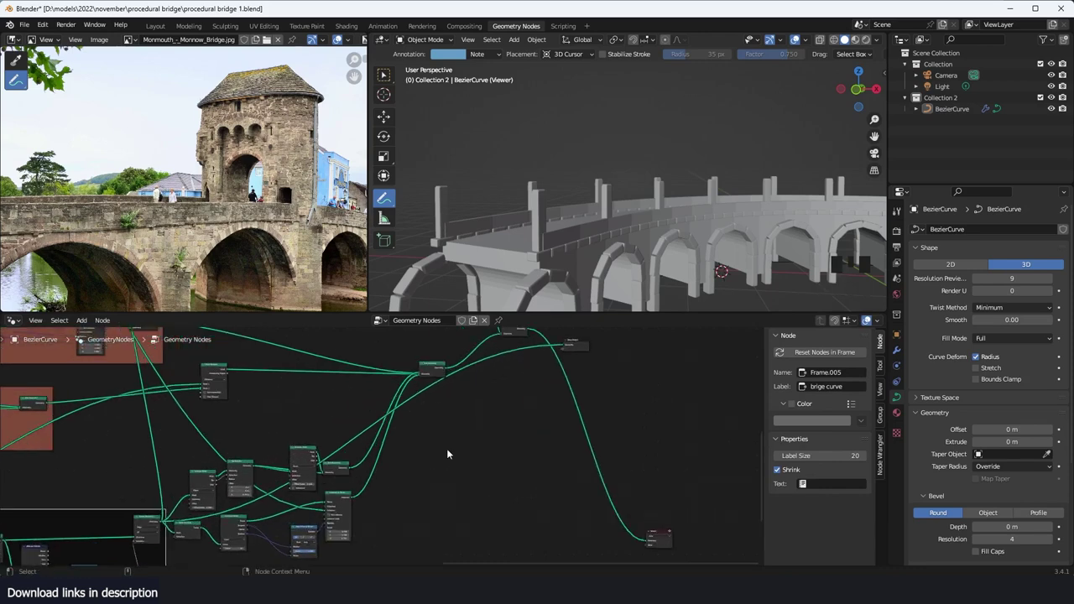
pyautogui.moveTo(457, 374); pyautogui.dragTo(460, 390, button='middle')
pyautogui.moveTo(533, 337); pyautogui.dragTo(553, 406)
pyautogui.moveTo(537, 422); pyautogui.dragTo(577, 358, button='middle')
pyautogui.moveTo(194, 485); pyautogui.dragTo(163, 501, button='middle')
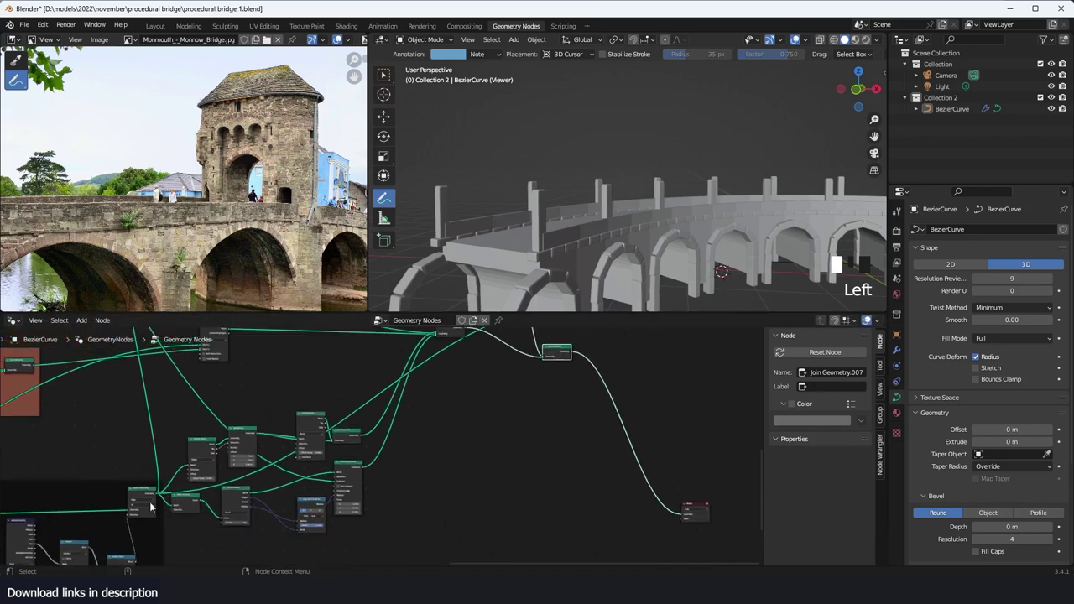
pyautogui.moveTo(156, 497); pyautogui.dragTo(542, 357)
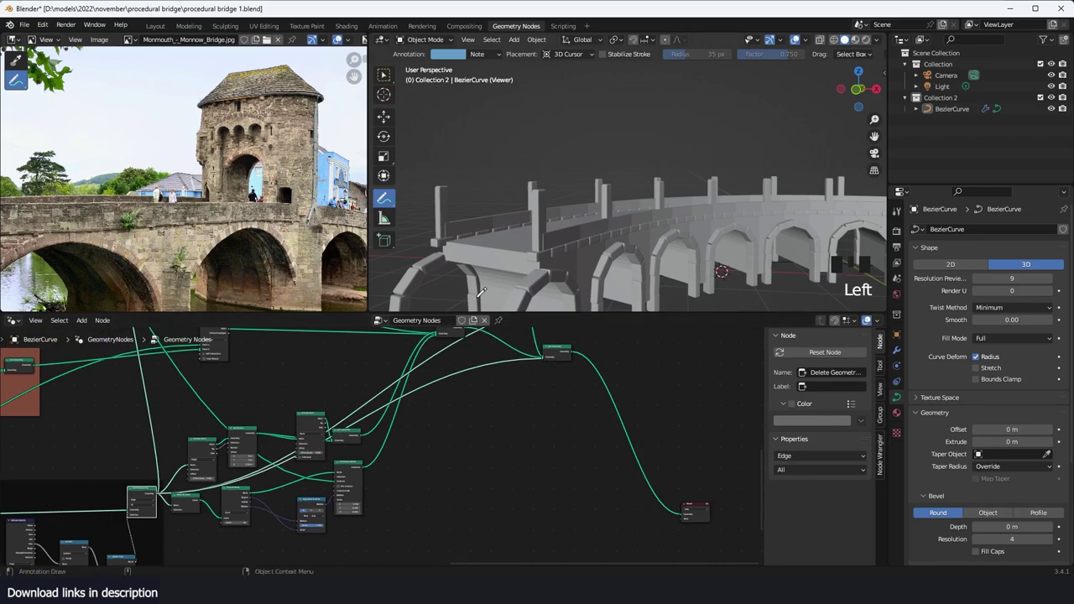
pyautogui.scroll(2, 491, 287)
pyautogui.hotkey('ctrl', 's')
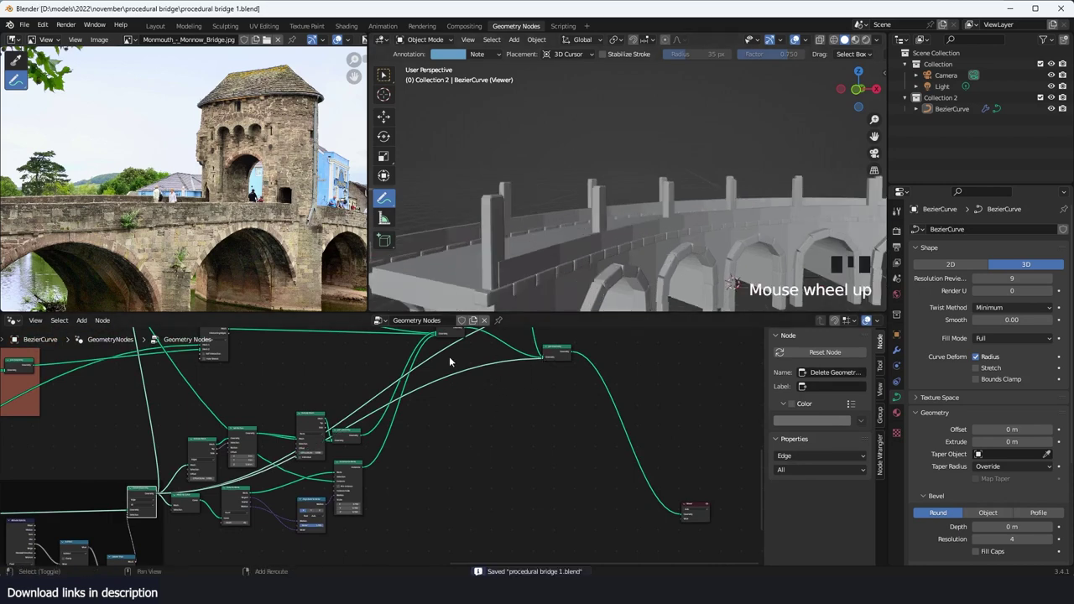
pyautogui.hotkey('shift', 'a')
pyautogui.write('se')
pyautogui.click(471, 344)
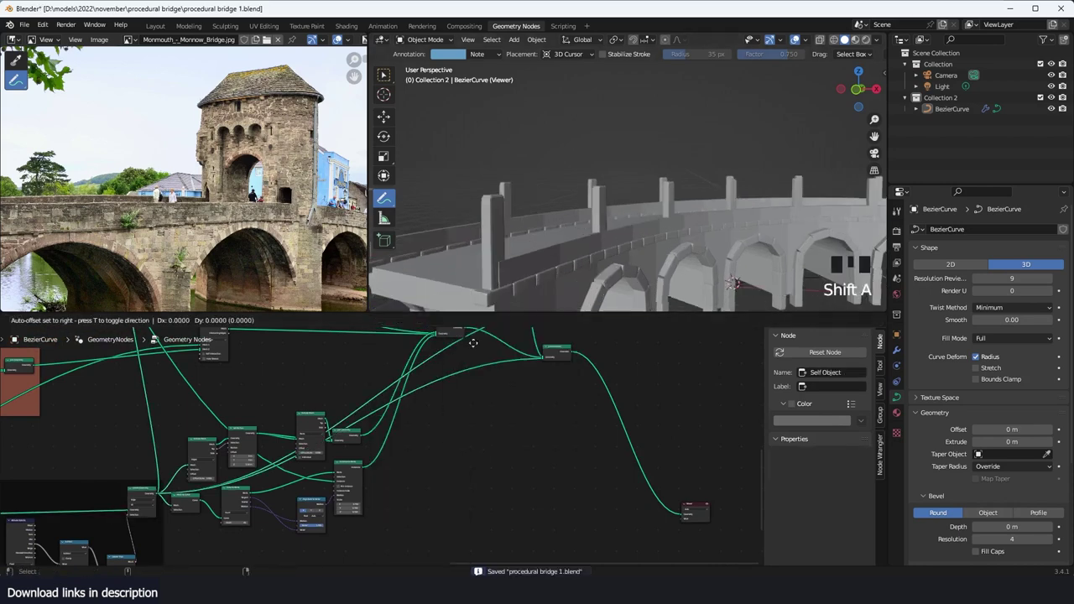
pyautogui.click(510, 420)
pyautogui.press('x')
# Step: Add a Set Position node on the link from the bridge curve's Delete Geometry to the final Join Geometry node
pyautogui.hotkey('shift', 'a')
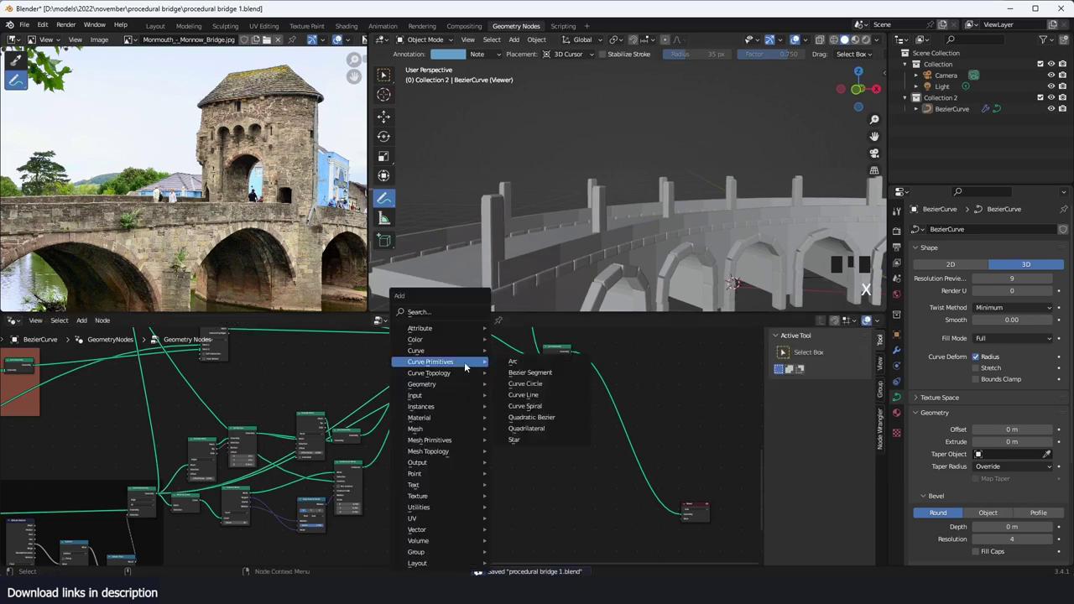
pyautogui.click(453, 317)
pyautogui.write('set')
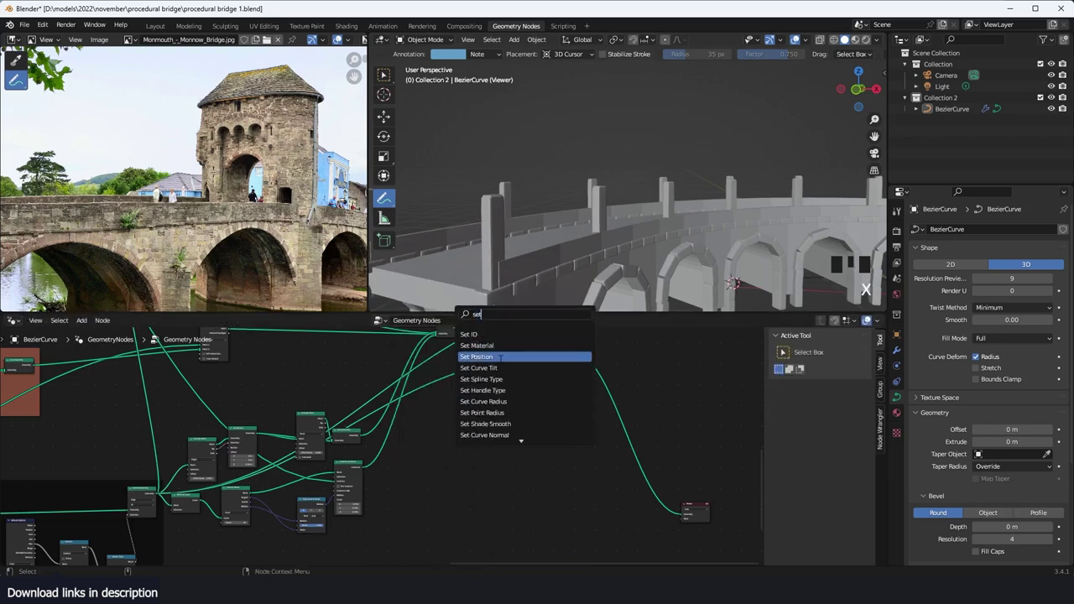
pyautogui.click(501, 359)
pyautogui.click(498, 403)
pyautogui.moveTo(478, 405); pyautogui.dragTo(518, 429, button='middle')
pyautogui.scroll(3, 500, 423)
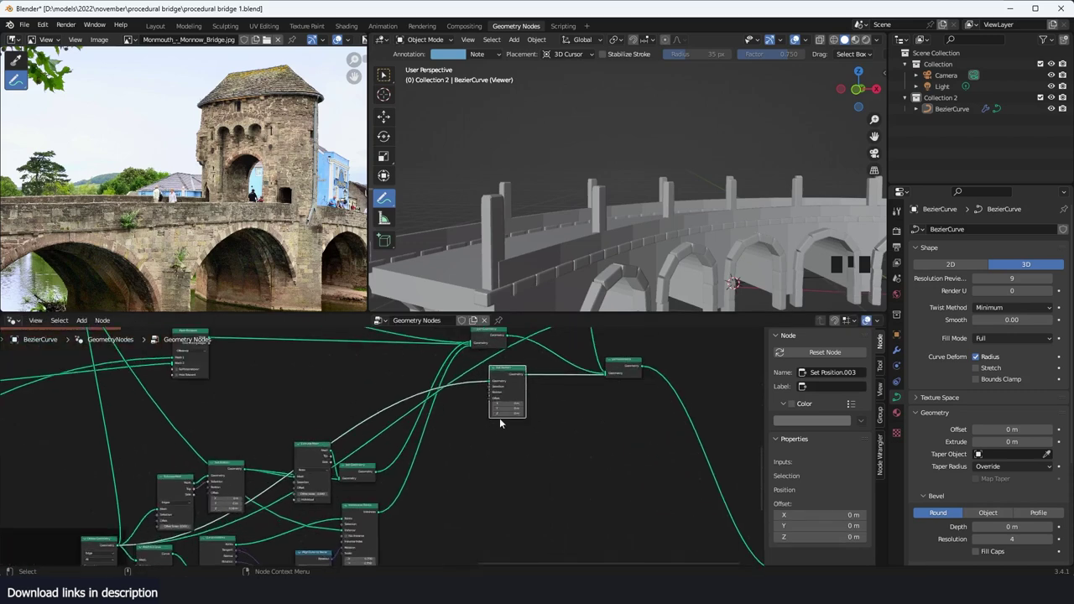
# Step: Set the new Set Position node's Z offset to 0.52 m, save the file, and move the node slightly lower
pyautogui.keyDown('shift'); pyautogui.moveTo(508, 412); pyautogui.dragTo(555, 413); pyautogui.keyUp('shift')
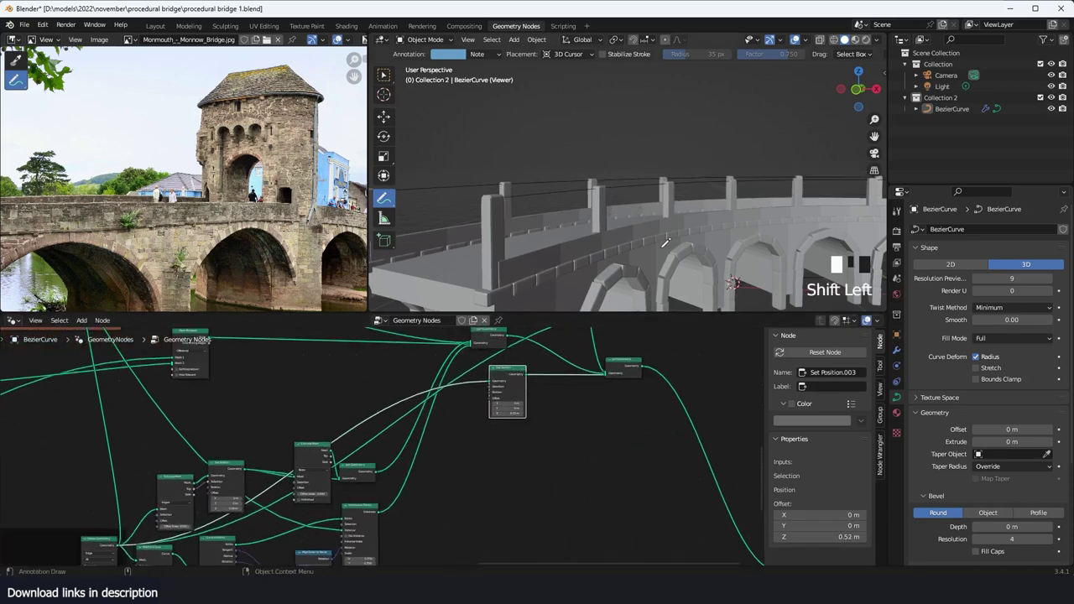
pyautogui.moveTo(665, 243); pyautogui.dragTo(629, 241, button='middle')
pyautogui.scroll(2, 643, 249)
pyautogui.hotkey('ctrl', 's')
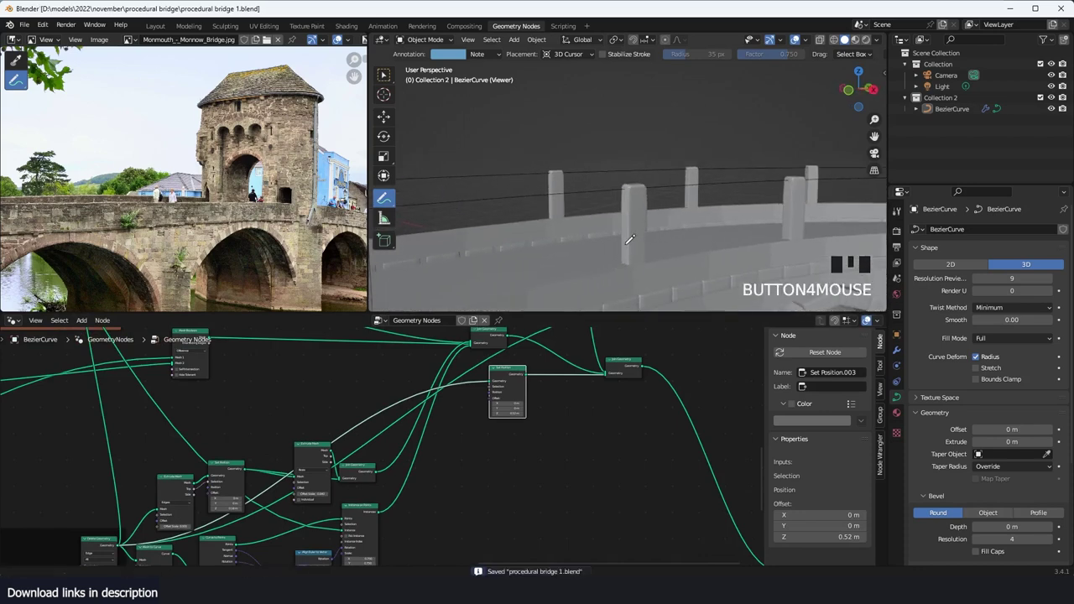
pyautogui.moveTo(511, 368); pyautogui.dragTo(549, 400)
pyautogui.scroll(2, 619, 416)
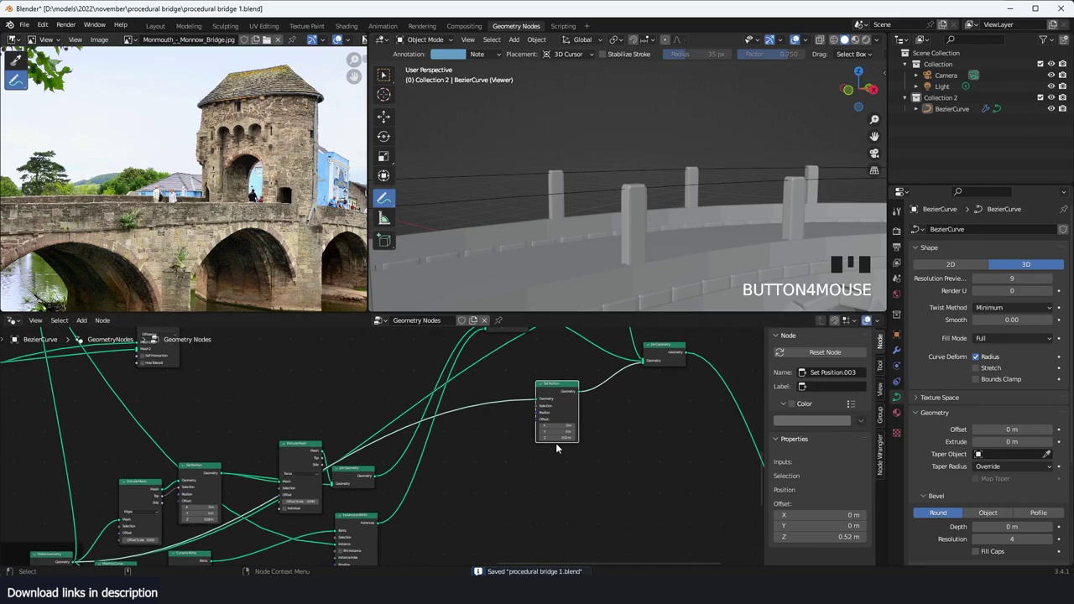
pyautogui.hotkey('shift', 'a')
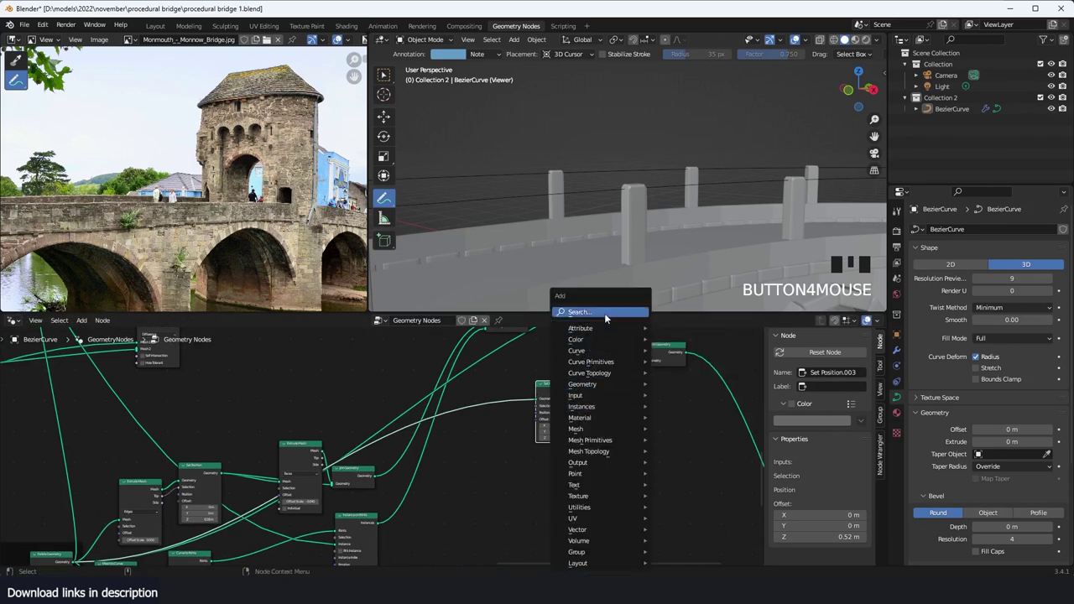
pyautogui.write('set')
pyautogui.press('Escape')
# Step: Duplicate the Set Position node, insert the copy before the final Join Geometry with a Z offset of 0 m, and save
pyautogui.moveTo(556, 391); pyautogui.dragTo(485, 406)
pyautogui.hotkey('shift', 'd')
pyautogui.click(611, 391)
pyautogui.moveTo(610, 401); pyautogui.dragTo(594, 397)
pyautogui.doubleClick(603, 434)
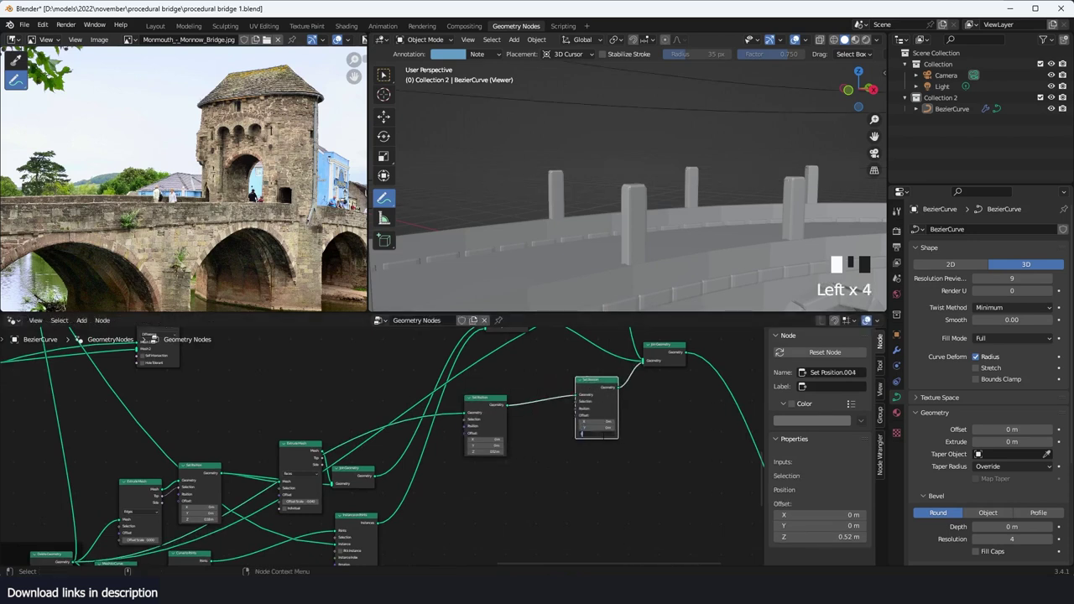
pyautogui.press('Return')
pyautogui.click(611, 450)
pyautogui.hotkey('ctrl', 's')
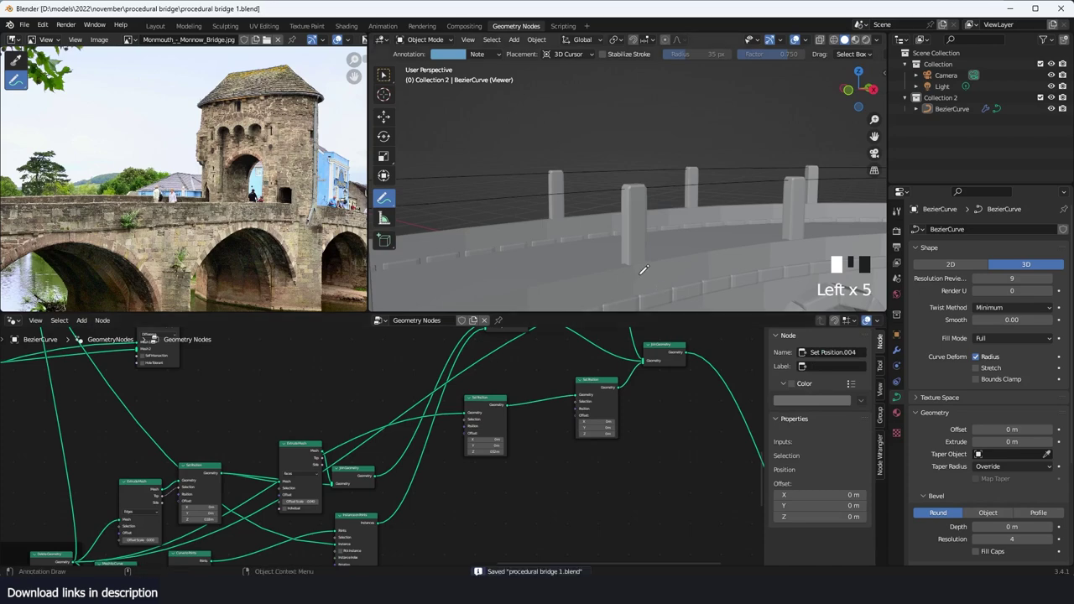
# Step: Sketch an annotation of a rope curve sagging between neighbouring pillars and erase it
pyautogui.hotkey('shift', '`')
pyautogui.click(658, 260)
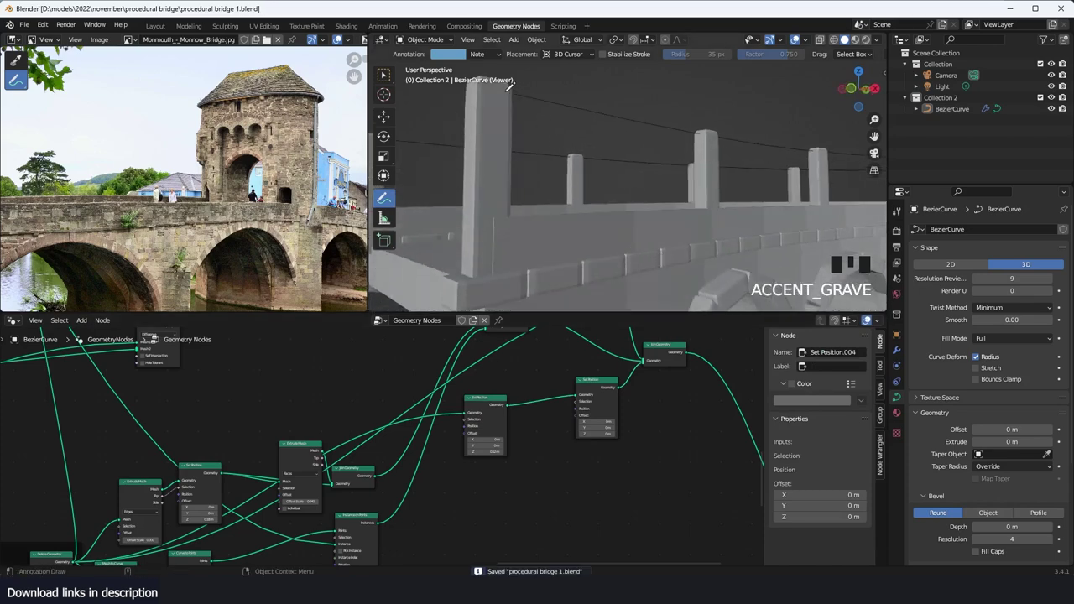
pyautogui.moveTo(508, 86); pyautogui.dragTo(700, 124)
pyautogui.press('`')
pyautogui.click(545, 139)
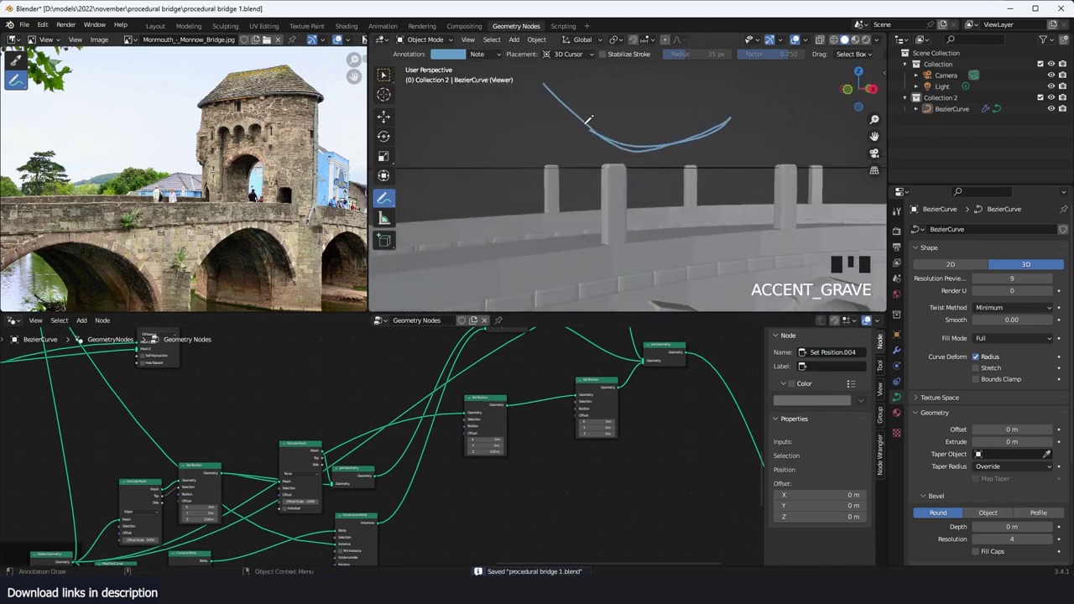
pyautogui.keyDown('ctrl'); pyautogui.moveTo(554, 91); pyautogui.dragTo(635, 139); pyautogui.keyUp('ctrl')
pyautogui.scroll(-3, 703, 141)
pyautogui.press('`')
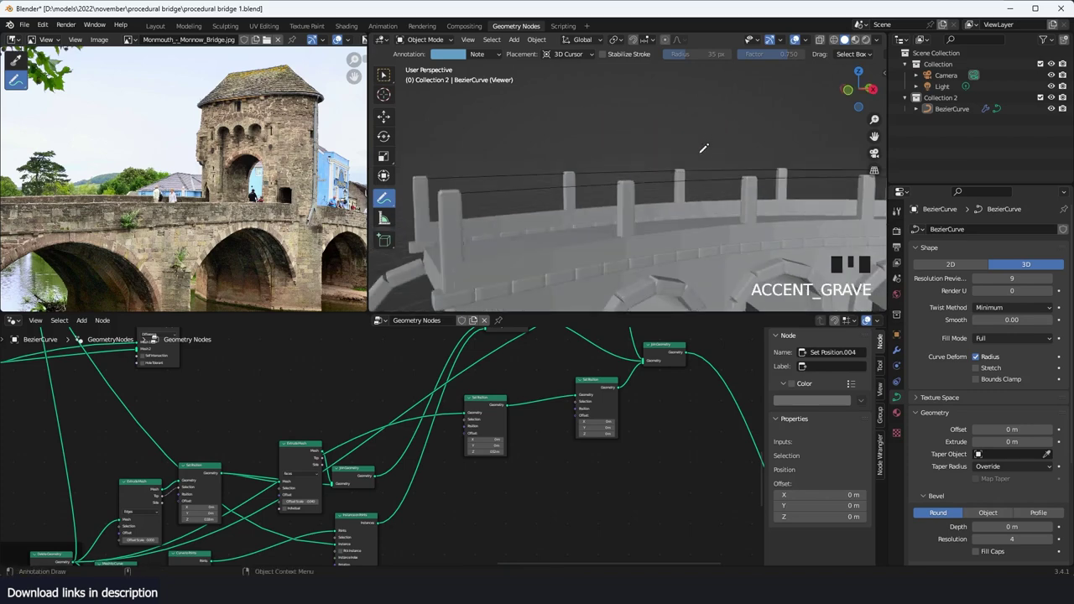
# Step: Save the file and move the duplicated Set Position node farther away from the first one
pyautogui.hotkey('ctrl', 's')
pyautogui.moveTo(628, 218); pyautogui.dragTo(599, 306, button='middle')
pyautogui.scroll(2, 585, 417)
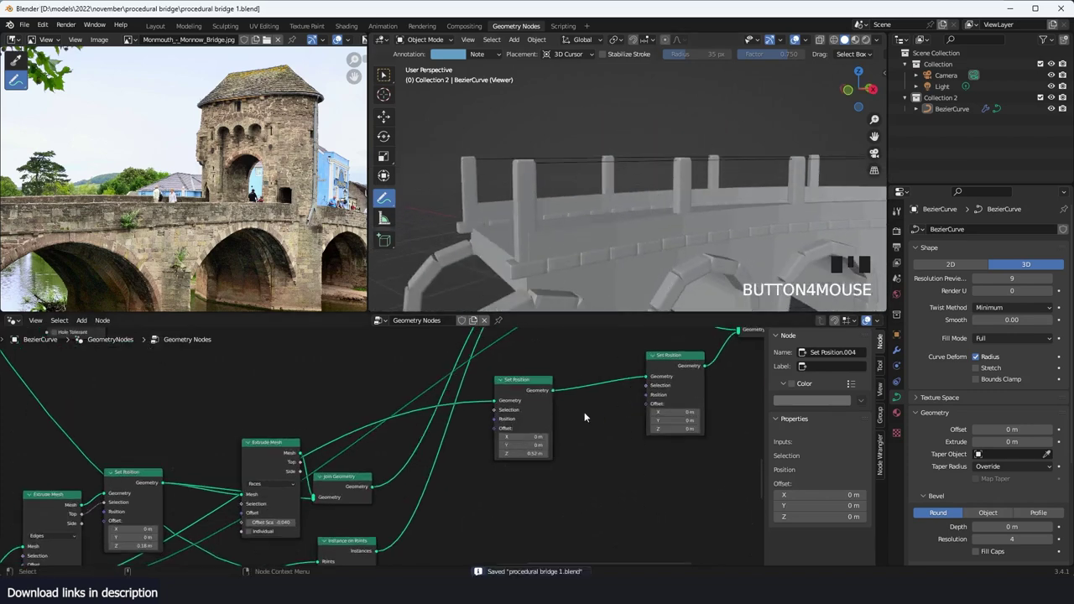
pyautogui.moveTo(592, 193)
pyautogui.keyDown('shift'); pyautogui.mouseDown(button='middle')
pyautogui.moveTo(550, 196)
pyautogui.moveTo(559, 183)
pyautogui.moveTo(593, 181)
pyautogui.mouseUp(button='middle'); pyautogui.keyUp('shift')
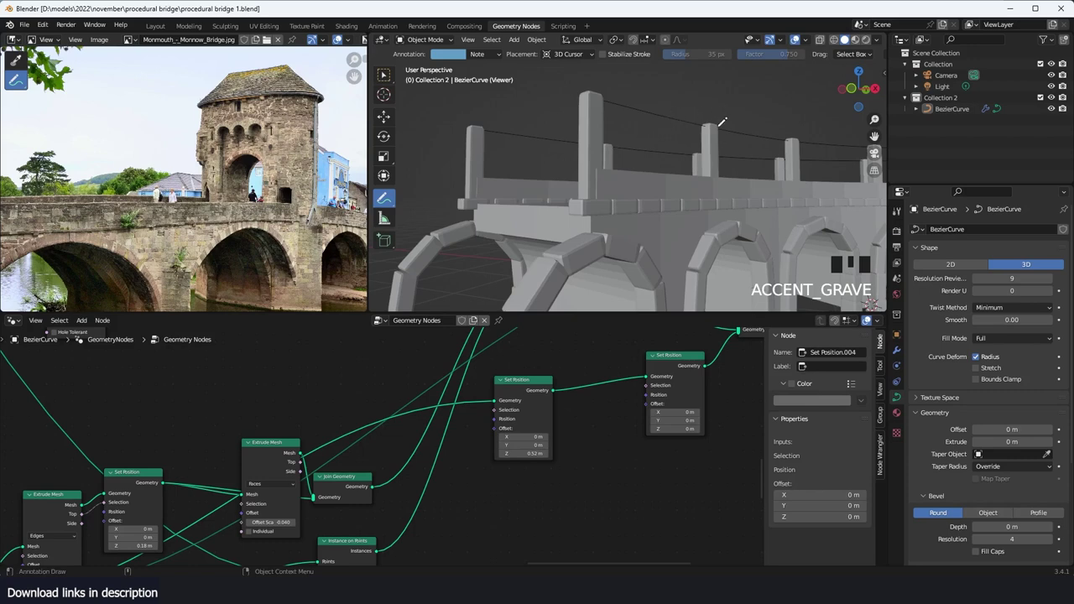
pyautogui.scroll(-4, 634, 408)
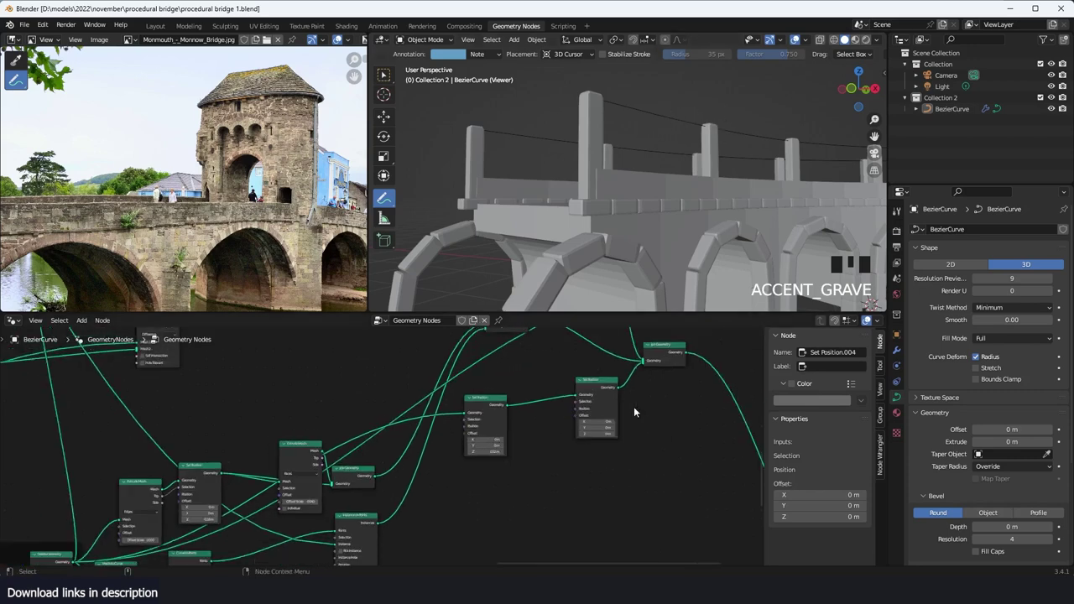
pyautogui.moveTo(635, 407); pyautogui.dragTo(611, 416, button='middle')
pyautogui.scroll(2, 610, 415)
pyautogui.moveTo(598, 394); pyautogui.dragTo(682, 409)
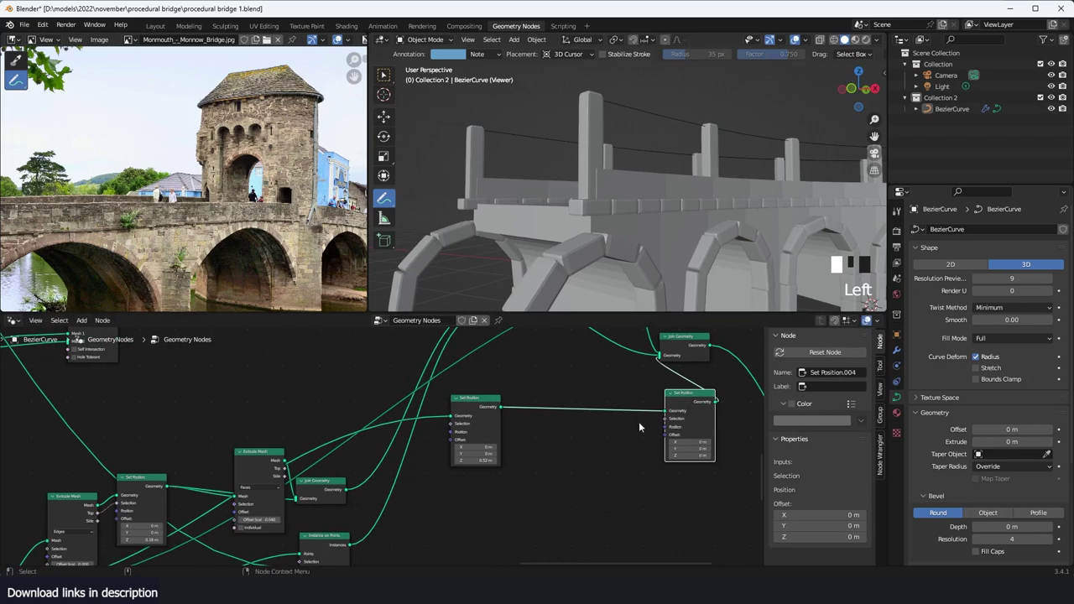
# Step: Move the final Join Geometry node to make room and add a Geometry Proximity node
pyautogui.press('`')
pyautogui.moveTo(749, 260); pyautogui.dragTo(670, 288, button='middle')
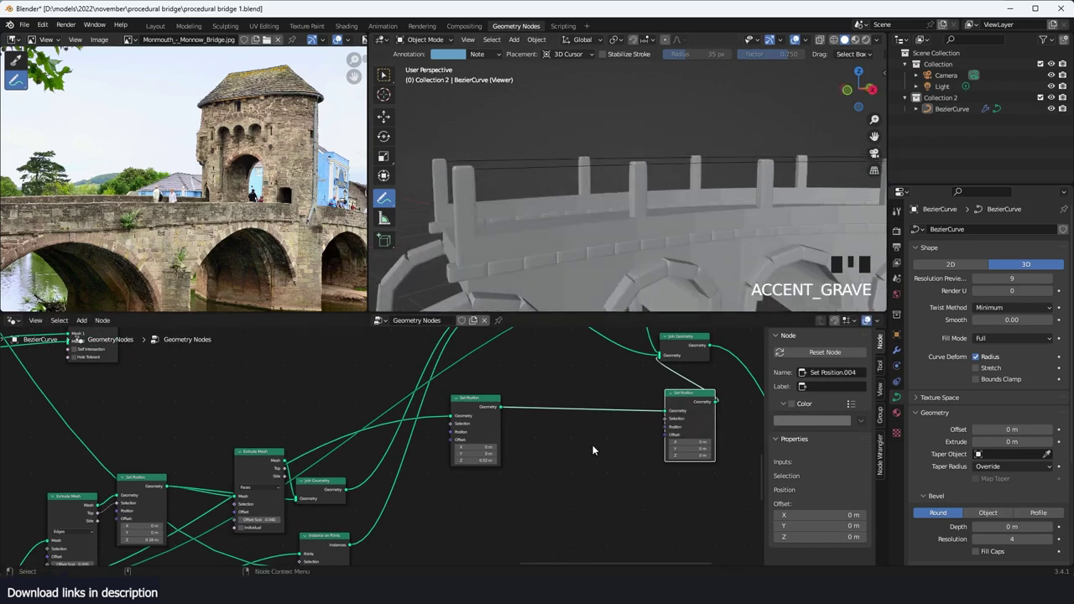
pyautogui.moveTo(634, 421); pyautogui.dragTo(545, 473, button='middle')
pyautogui.scroll(-5, 614, 421)
pyautogui.moveTo(521, 417); pyautogui.dragTo(614, 406)
pyautogui.scroll(3, 606, 468)
pyautogui.hotkey('shift', 'a')
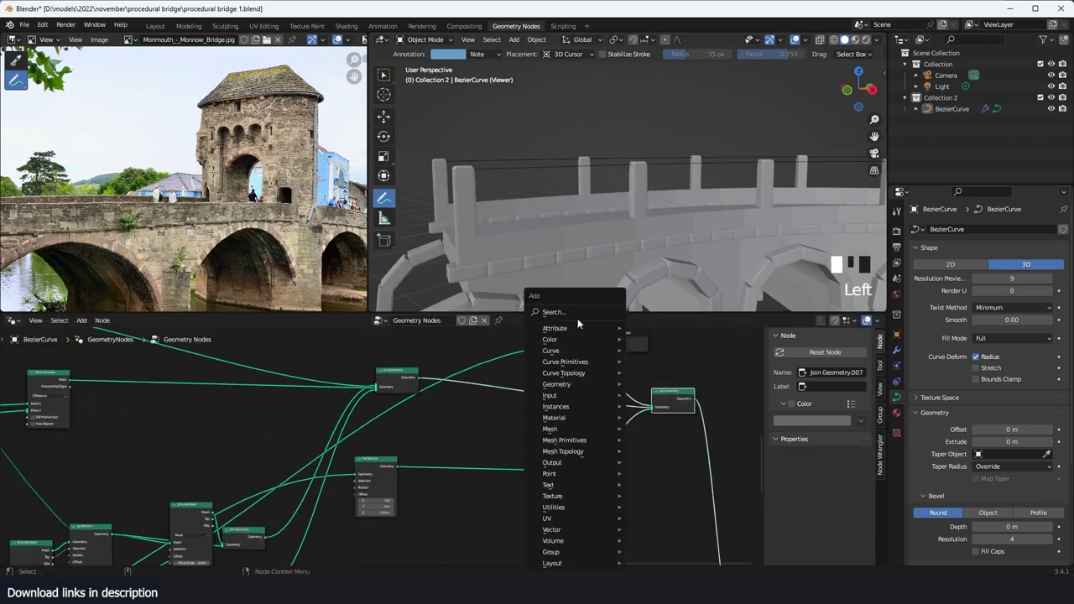
pyautogui.click(577, 314)
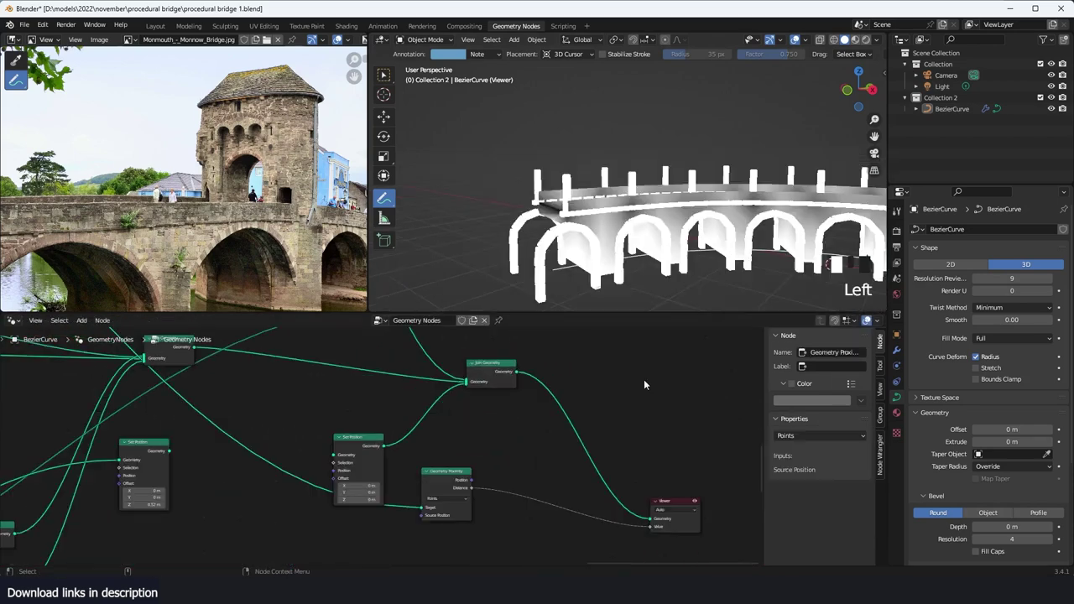
# Step: Examine the proximity distance shading around the pillars and trace the nodes back to the pillar frame's Curve to Points node
pyautogui.scroll(3, 643, 379)
pyautogui.keyDown('shift'); pyautogui.moveTo(678, 171); pyautogui.dragTo(585, 228, button='middle'); pyautogui.keyUp('shift')
pyautogui.scroll(3, 585, 228)
pyautogui.keyDown('shift'); pyautogui.moveTo(548, 271); pyautogui.dragTo(625, 200, button='middle'); pyautogui.keyUp('shift')
pyautogui.scroll(2, 658, 177)
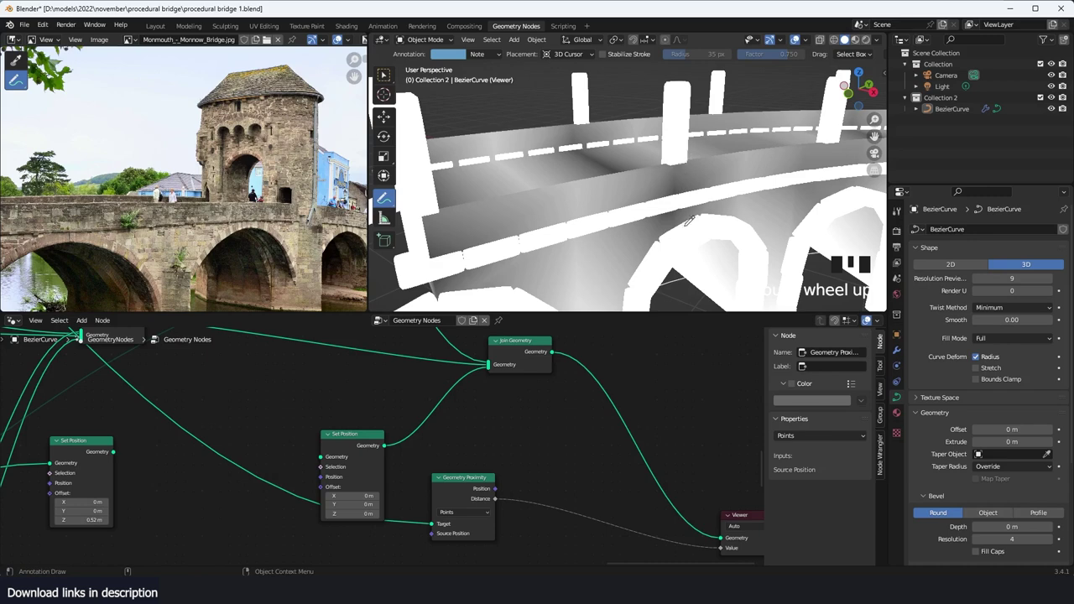
pyautogui.scroll(-2, 553, 434)
pyautogui.moveTo(489, 488); pyautogui.dragTo(553, 474, button='middle')
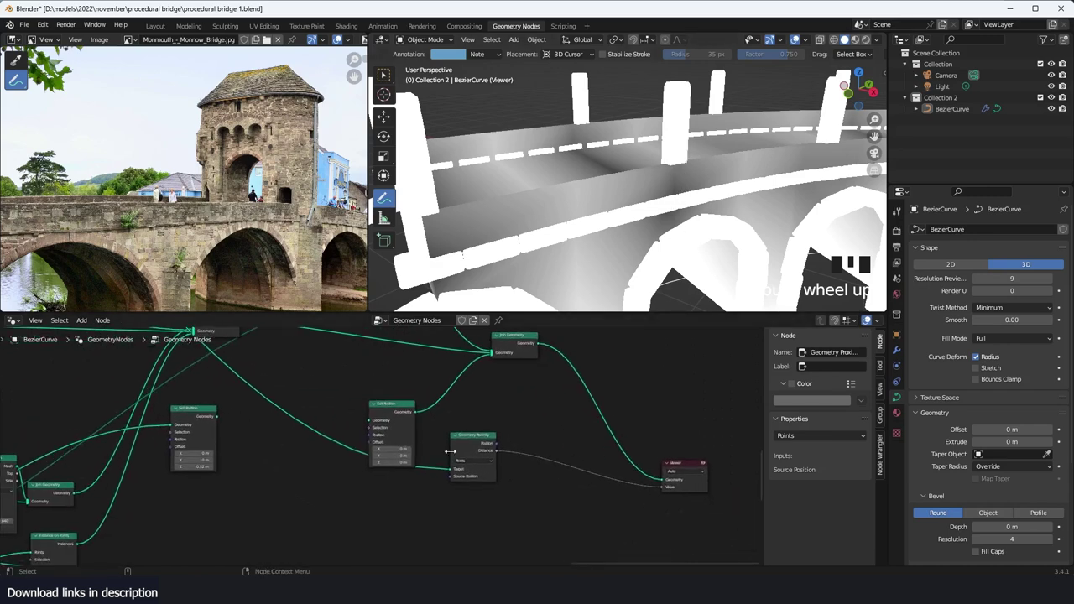
pyautogui.scroll(-2, 448, 450)
pyautogui.moveTo(429, 445); pyautogui.dragTo(554, 478, button='middle')
pyautogui.moveTo(302, 441); pyautogui.dragTo(350, 459, button='middle')
pyautogui.scroll(5, 349, 460)
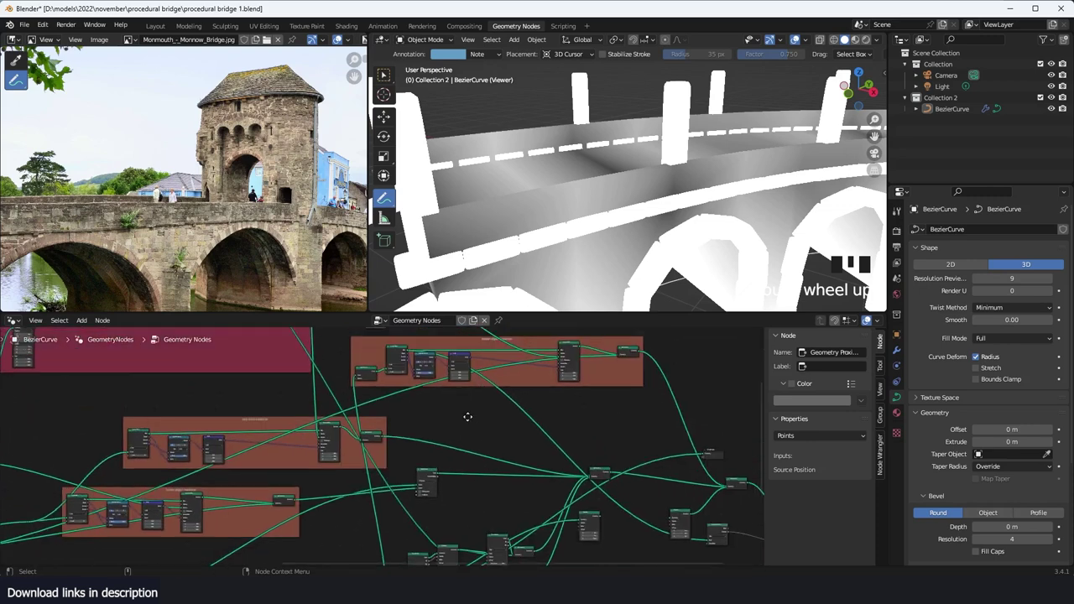
pyautogui.scroll(1, 576, 419)
pyautogui.moveTo(555, 418); pyautogui.dragTo(472, 471, button='middle')
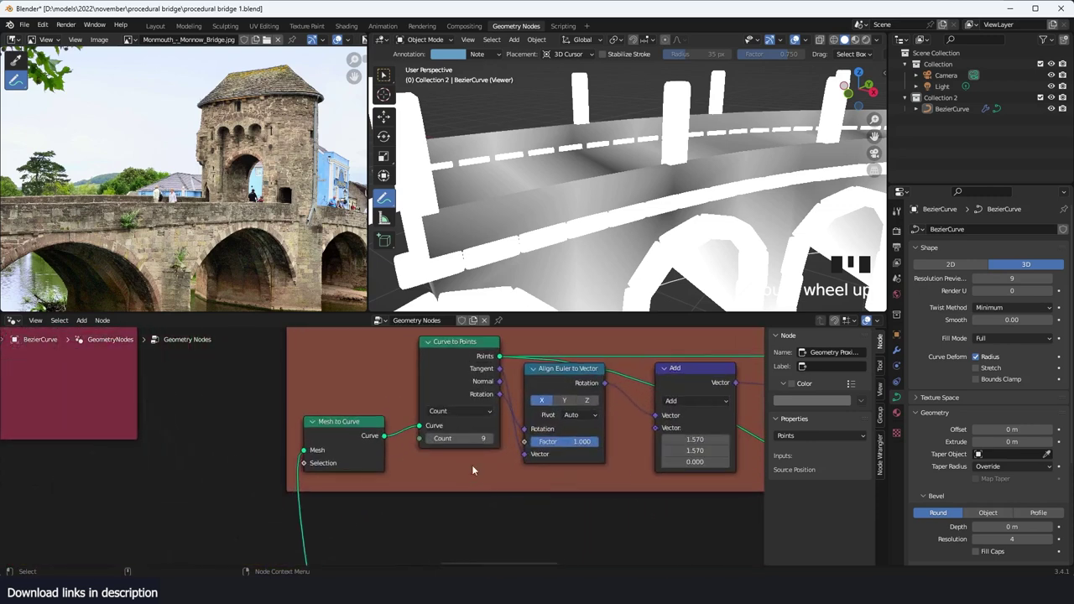
# Step: Try a different Count on the pillar frame's Curve to Points node and undo it
pyautogui.moveTo(466, 438); pyautogui.dragTo(510, 438)
pyautogui.hotkey('ctrl', 'z')
pyautogui.scroll(-8, 491, 446)
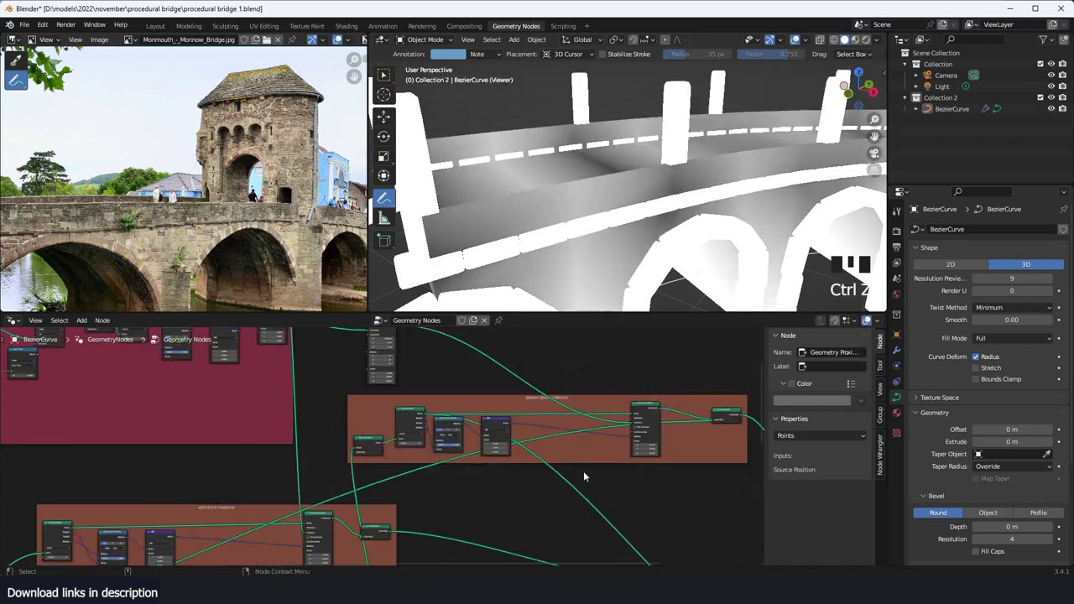
# Step: Move the Geometry Proximity node clear below the duplicated Set Position node
pyautogui.moveTo(429, 443); pyautogui.dragTo(443, 417, button='middle')
pyautogui.scroll(6, 567, 445)
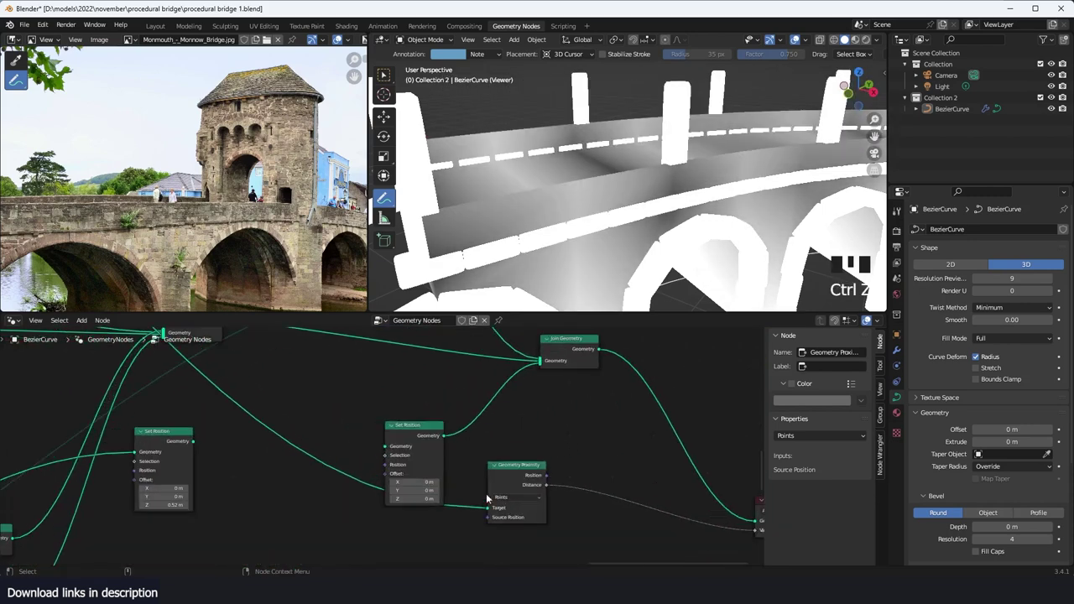
pyautogui.moveTo(507, 475); pyautogui.dragTo(460, 495)
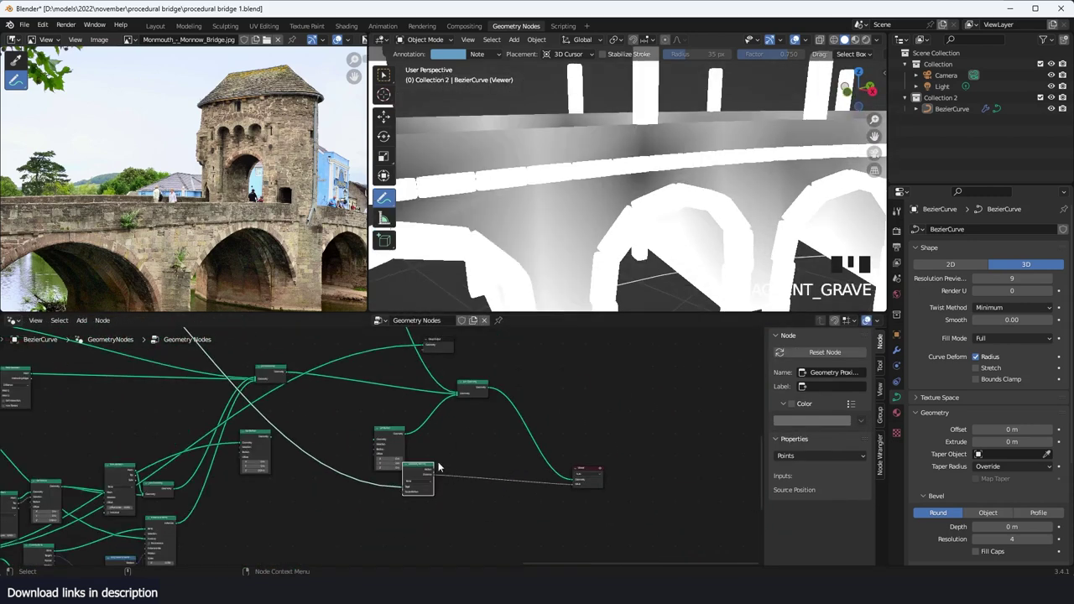
pyautogui.moveTo(422, 466); pyautogui.dragTo(405, 475)
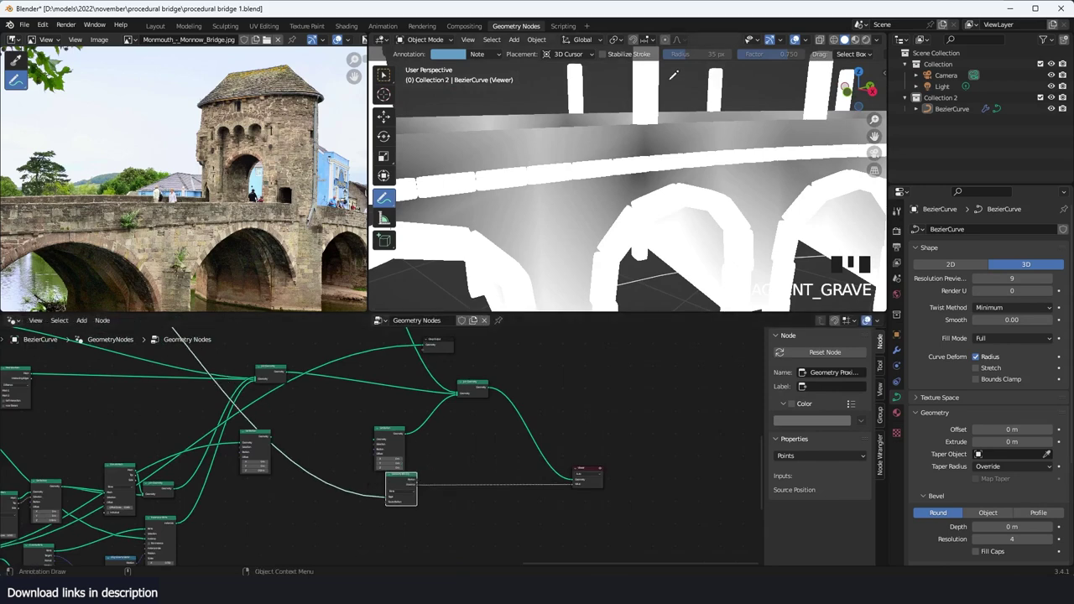
pyautogui.scroll(-2, 672, 77)
pyautogui.moveTo(448, 452); pyautogui.dragTo(559, 416, button='middle')
pyautogui.scroll(3, 559, 416)
pyautogui.moveTo(501, 443); pyautogui.dragTo(494, 472)
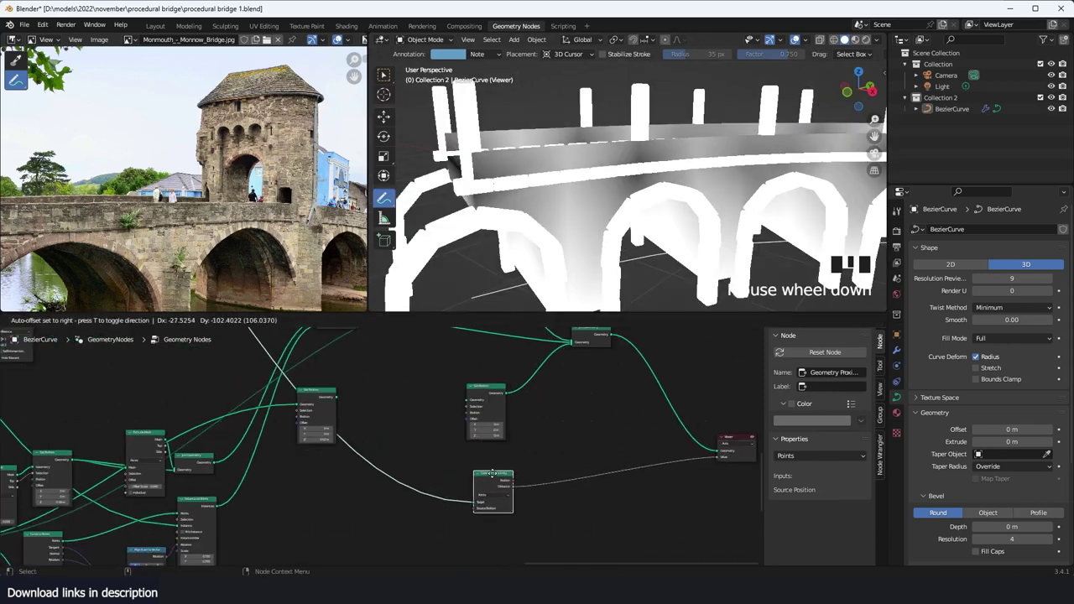
# Step: Preview the Set Position node with the 0.52 m Z offset and arrange it with Geometry Proximity to leave space between them
pyautogui.keyDown('ctrl'); pyautogui.keyDown('shift'); pyautogui.click(321, 393); pyautogui.keyUp('shift'); pyautogui.keyUp('ctrl')
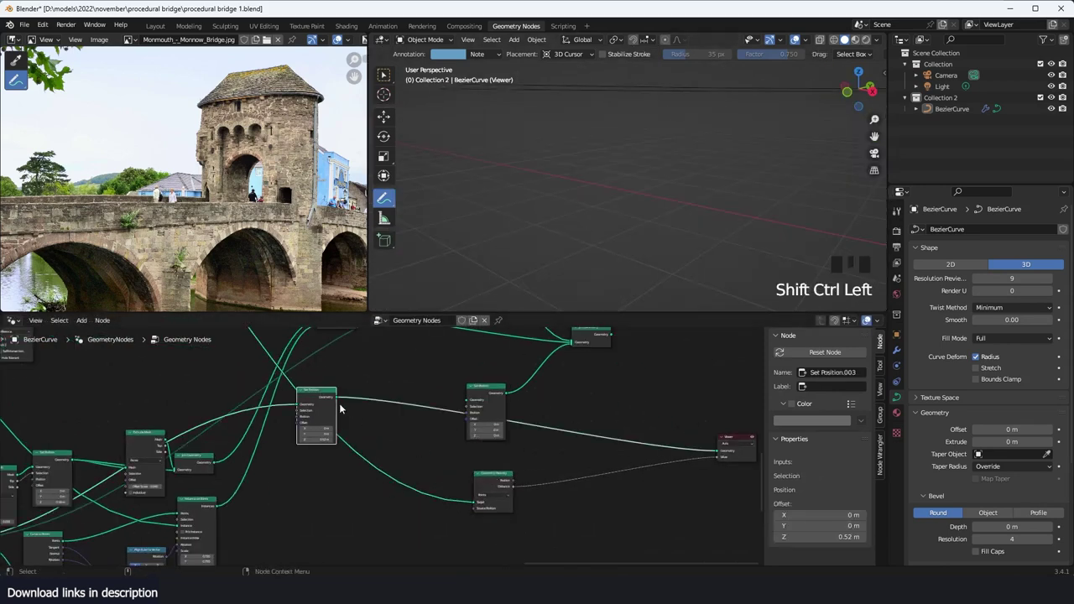
pyautogui.moveTo(331, 396); pyautogui.dragTo(559, 417)
pyautogui.scroll(2, 497, 490)
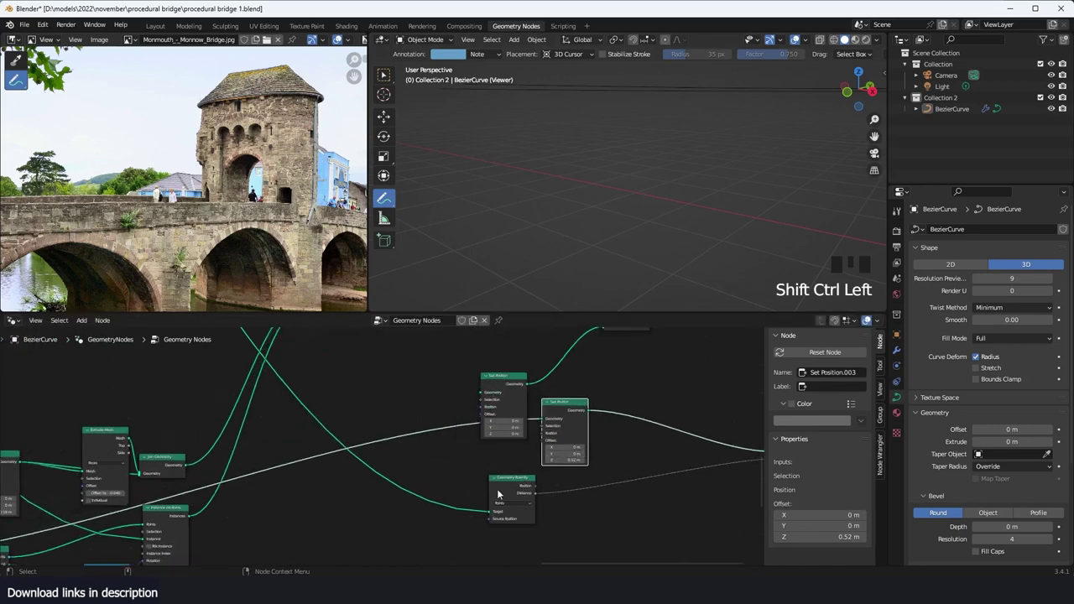
pyautogui.moveTo(497, 492); pyautogui.dragTo(545, 514)
pyautogui.moveTo(564, 409); pyautogui.dragTo(611, 413)
pyautogui.moveTo(577, 514); pyautogui.dragTo(503, 482, button='middle')
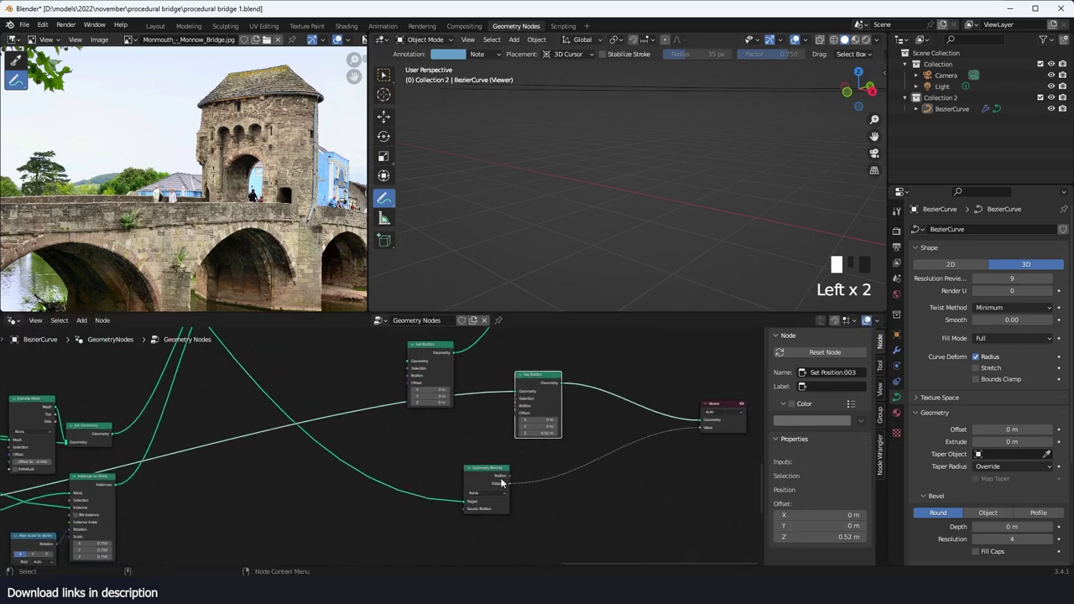
pyautogui.moveTo(480, 479); pyautogui.dragTo(386, 486)
# Step: Add a Combine XYZ node and link its Vector output to the previewed Set Position node's Offset
pyautogui.scroll(4, 472, 444)
pyautogui.hotkey('shift', 'a')
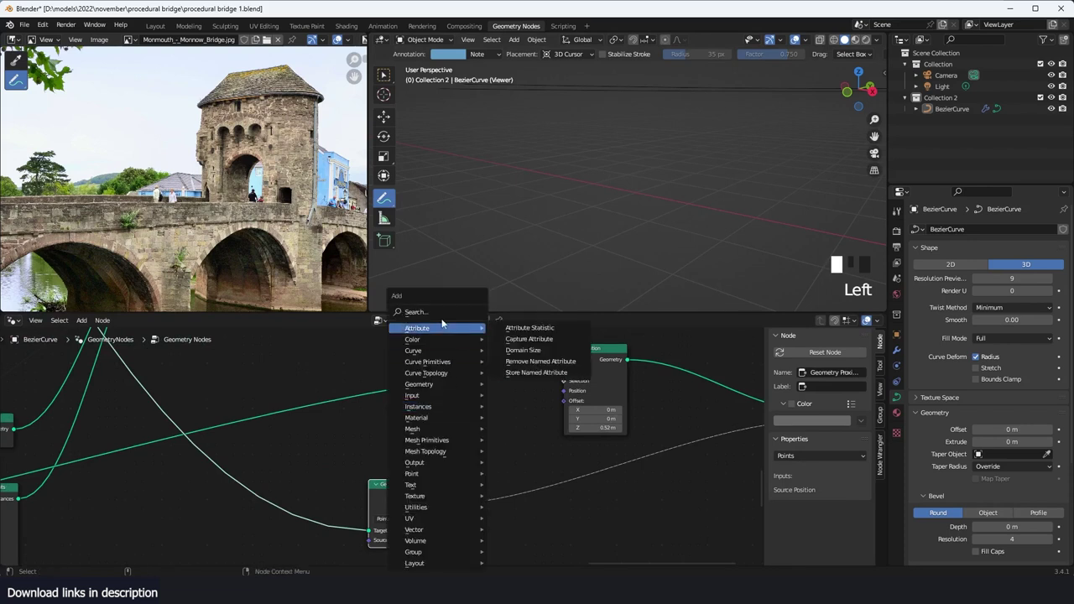
pyautogui.press('t')
pyautogui.click(449, 310)
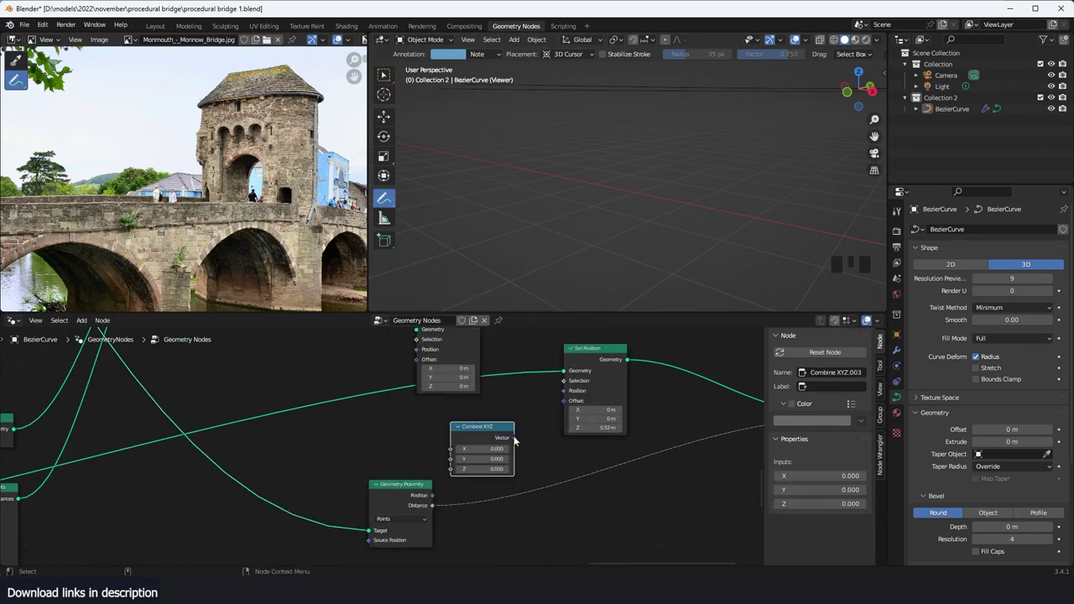
pyautogui.moveTo(512, 438); pyautogui.dragTo(573, 403)
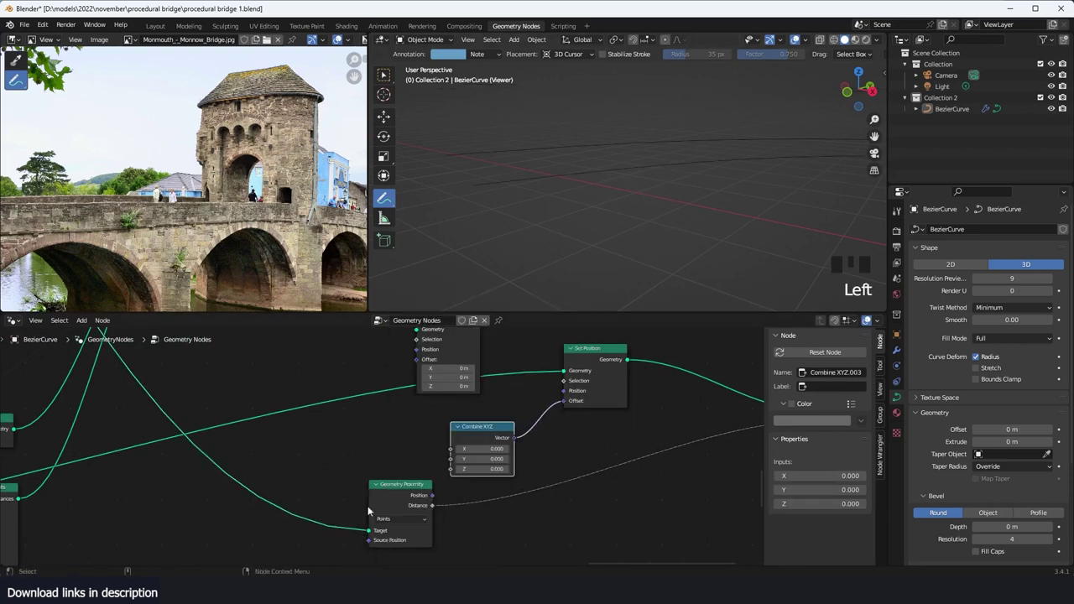
# Step: Move Geometry Proximity aside, feed its Distance into the Combine XYZ node's Z input, and inspect the edge curves' shape
pyautogui.moveTo(368, 511); pyautogui.dragTo(291, 517)
pyautogui.moveTo(427, 480); pyautogui.dragTo(454, 467)
pyautogui.scroll(-2, 717, 170)
pyautogui.keyDown('shift'); pyautogui.moveTo(717, 170); pyautogui.dragTo(625, 174, button='middle'); pyautogui.keyUp('shift')
pyautogui.scroll(-7, 625, 174)
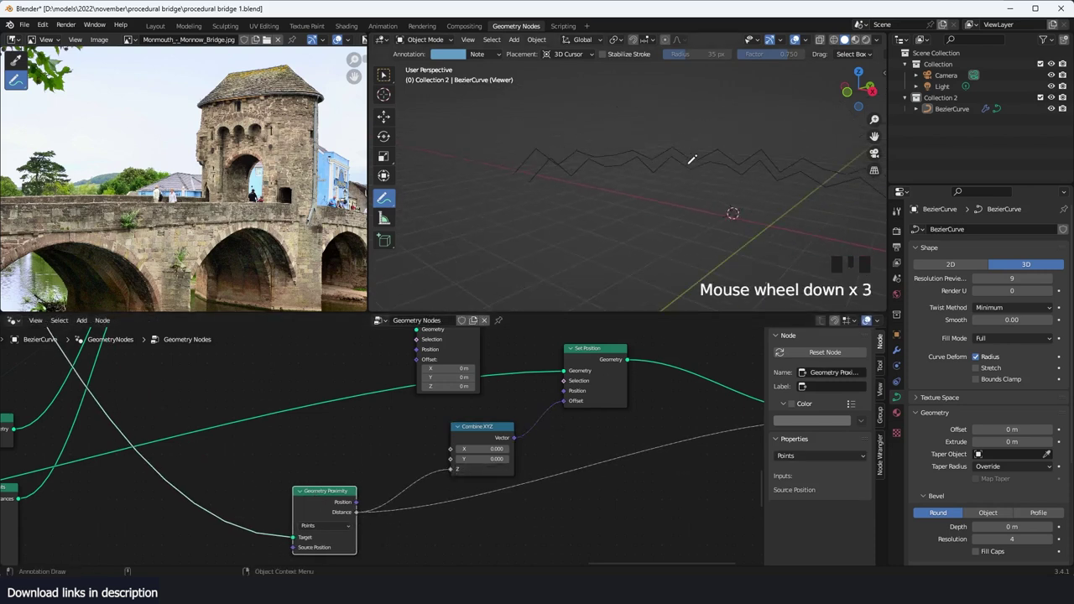
# Step: Preview the Set Position node whose Offset is driven by the Combine XYZ node
pyautogui.scroll(3, 625, 175)
pyautogui.moveTo(637, 383); pyautogui.dragTo(532, 387, button='middle')
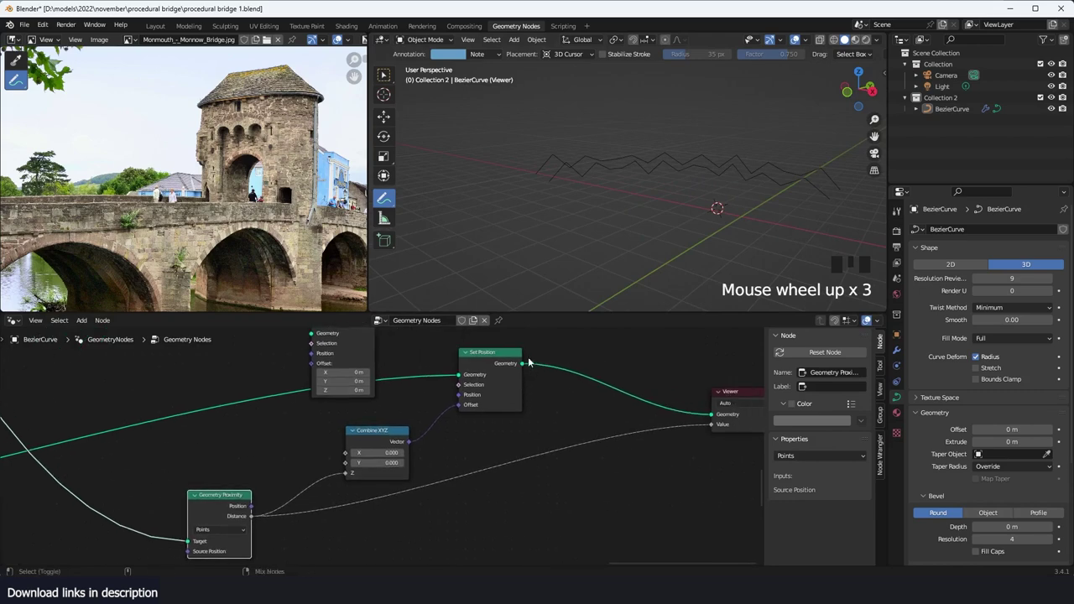
pyautogui.keyDown('ctrl'); pyautogui.keyDown('shift'); pyautogui.click(515, 359); pyautogui.keyUp('shift'); pyautogui.keyUp('ctrl')
pyautogui.scroll(-4, 638, 331)
pyautogui.moveTo(638, 332); pyautogui.dragTo(490, 479, button='middle')
pyautogui.moveTo(428, 429); pyautogui.dragTo(551, 363, button='middle')
pyautogui.scroll(3, 554, 362)
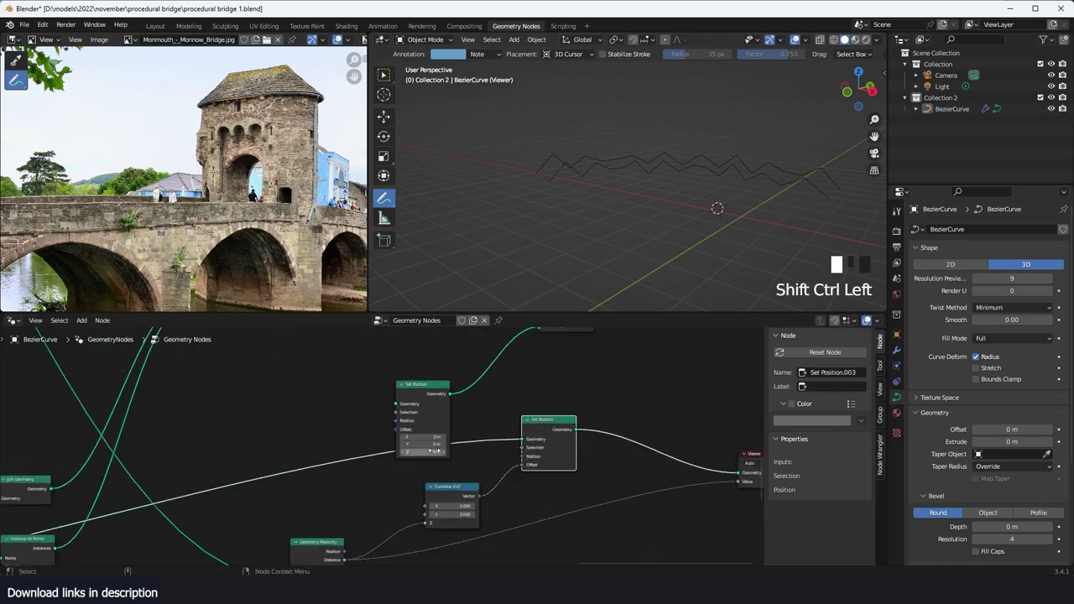
# Step: Replace the old zero-offset Set Position node with the proximity-driven one feeding the final Join Geometry node, and preview the joined bridge
pyautogui.moveTo(494, 409); pyautogui.dragTo(480, 452, button='middle')
pyautogui.click(411, 429)
pyautogui.press('x')
pyautogui.moveTo(552, 461); pyautogui.dragTo(464, 444)
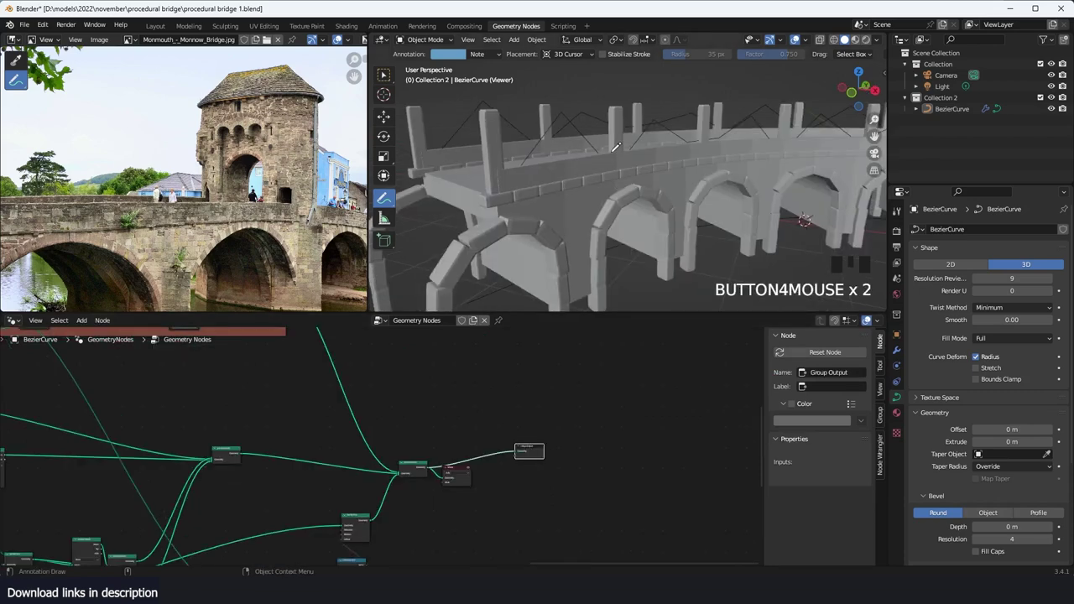
# Step: Examine the rope curves between the pillars against the whole bridge and locate their nodes in the tree
pyautogui.moveTo(640, 145); pyautogui.dragTo(683, 134, button='middle')
pyautogui.moveTo(632, 206); pyautogui.dragTo(653, 227, button='middle')
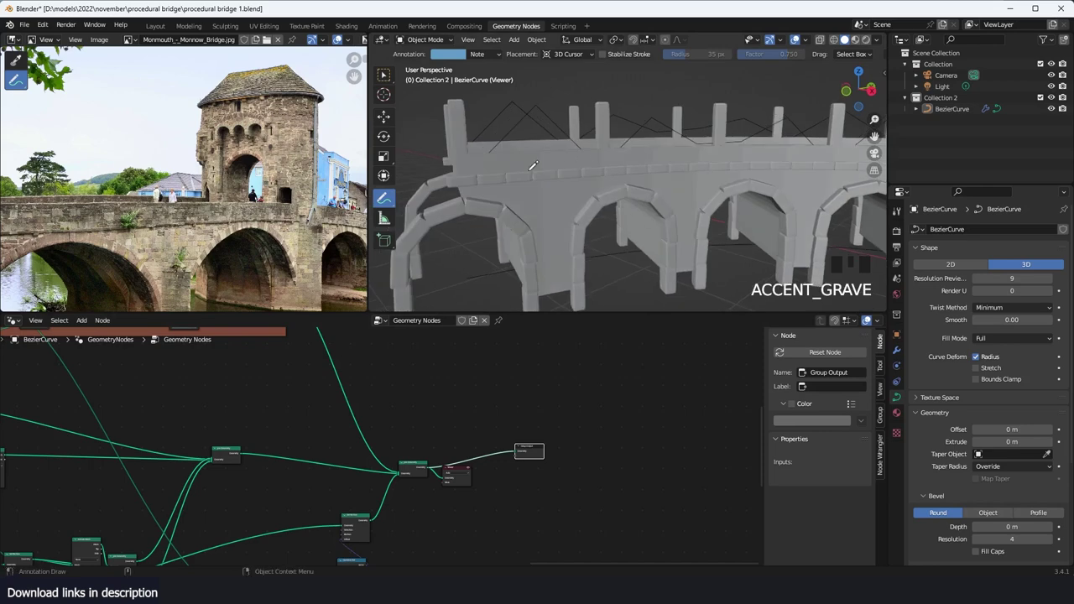
pyautogui.moveTo(463, 483); pyautogui.dragTo(648, 402, button='middle')
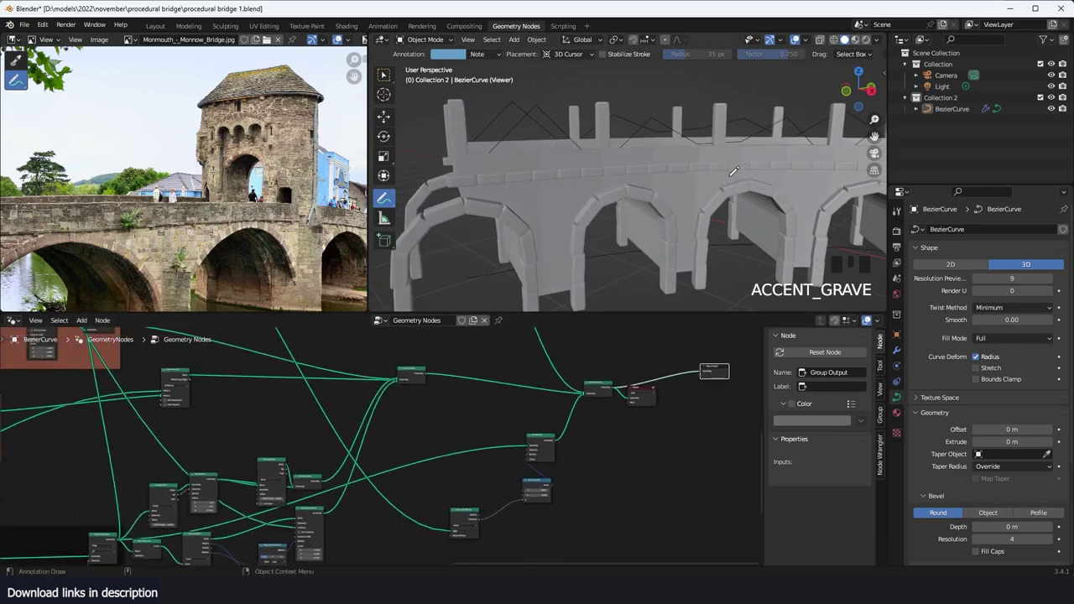
pyautogui.keyDown('shift'); pyautogui.moveTo(730, 175); pyautogui.dragTo(718, 198, button='middle'); pyautogui.keyUp('shift')
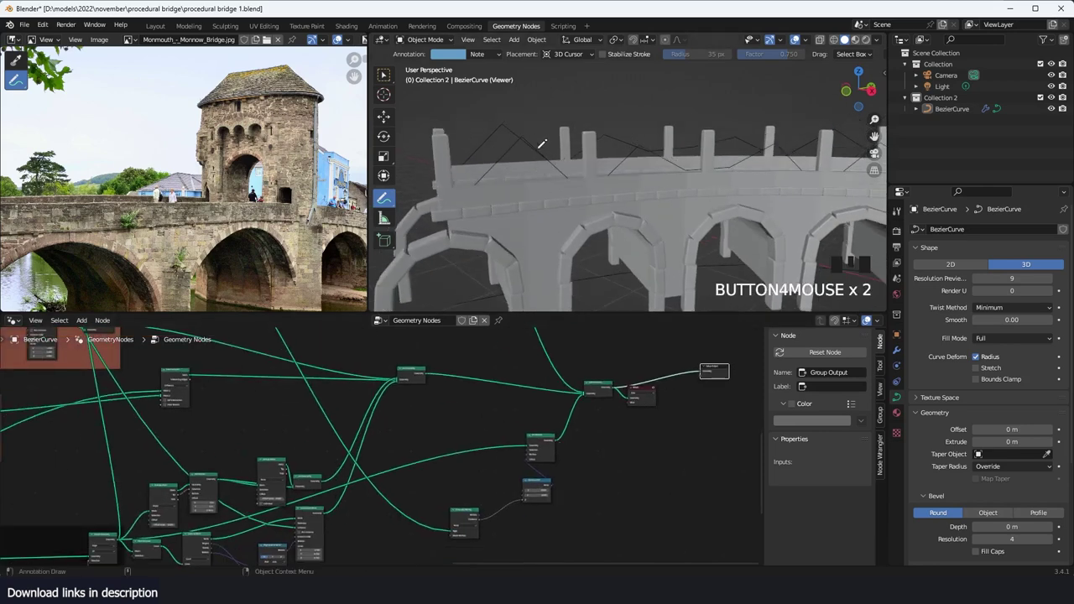
pyautogui.moveTo(338, 536); pyautogui.dragTo(421, 510, button='middle')
pyautogui.scroll(-10, 490, 478)
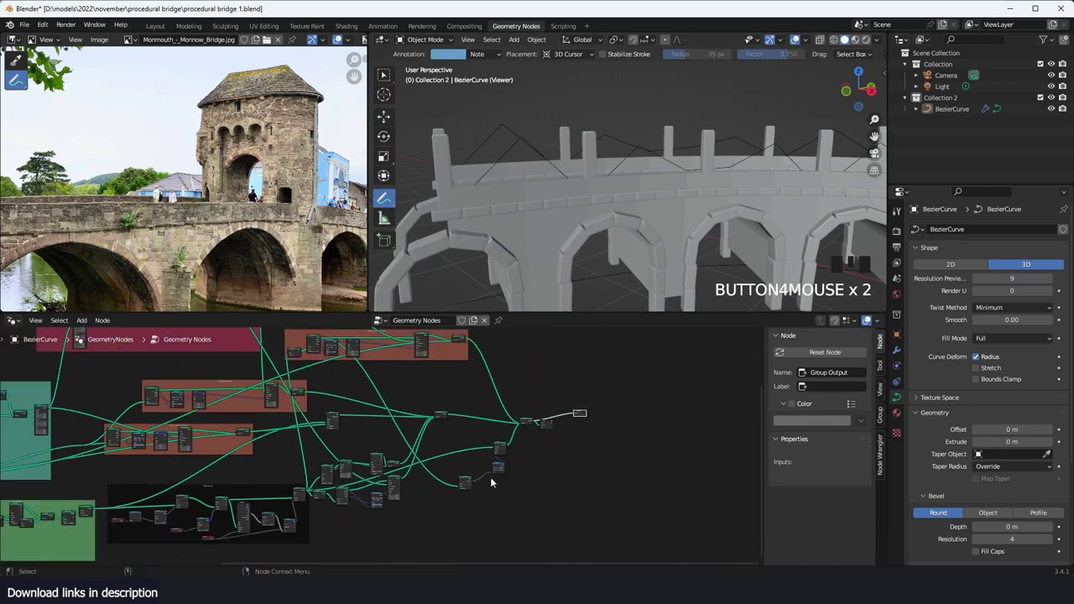
# Step: Insert a Subdivide Mesh node on the link between Delete Geometry and the proximity-driven Set Position node
pyautogui.scroll(11, 490, 478)
pyautogui.scroll(5, 508, 478)
pyautogui.moveTo(490, 477); pyautogui.dragTo(398, 464, button='middle')
pyautogui.moveTo(336, 497); pyautogui.dragTo(500, 411, button='middle')
pyautogui.click(254, 440)
pyautogui.scroll(-4, 420, 416)
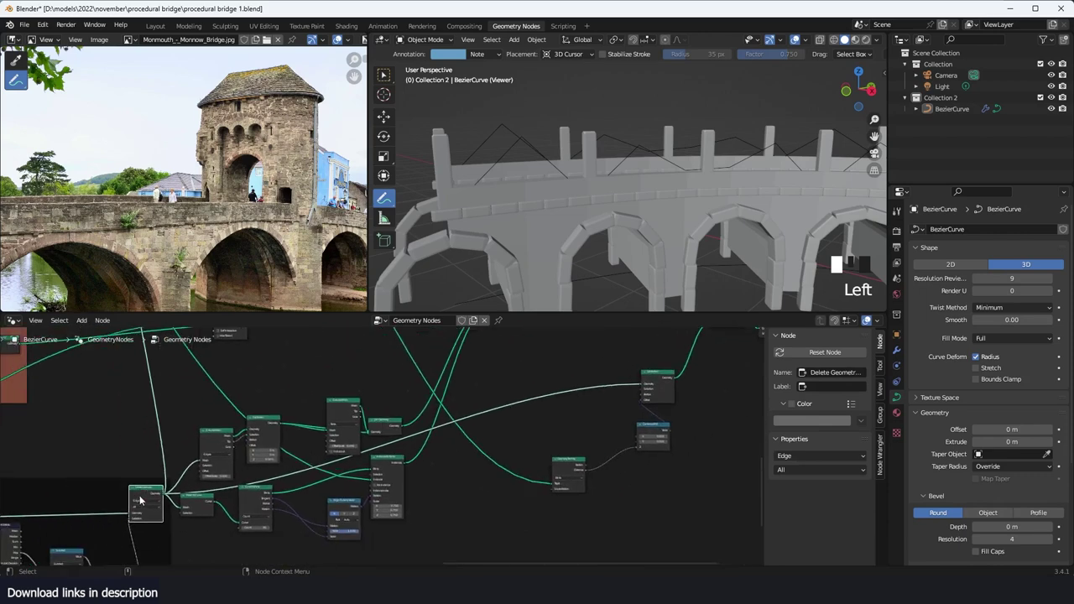
pyautogui.scroll(2, 140, 501)
pyautogui.moveTo(625, 374); pyautogui.dragTo(531, 406, button='middle')
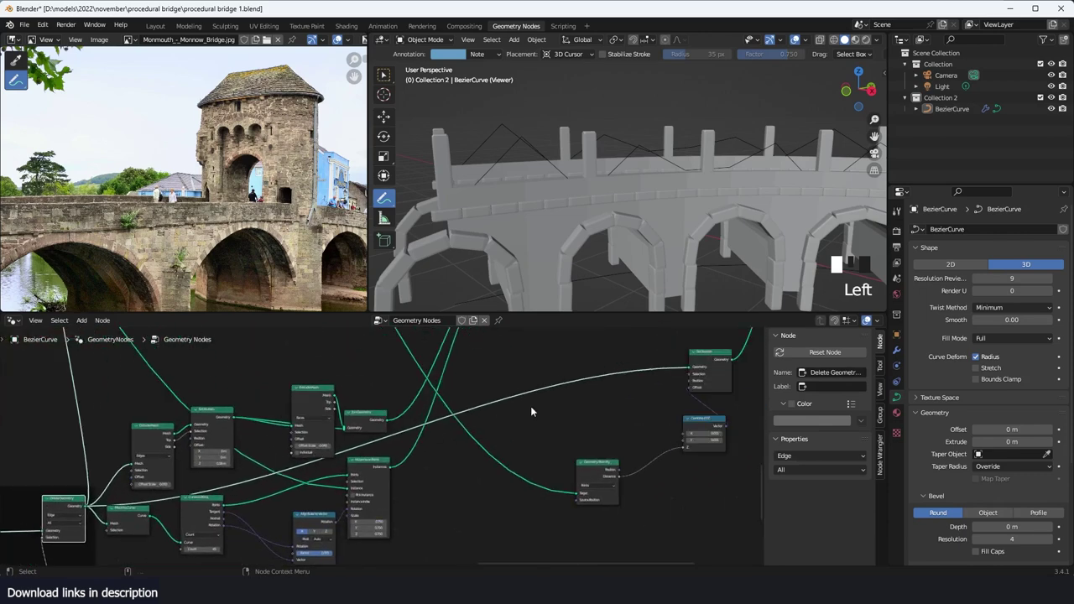
pyautogui.hotkey('shift', 'a')
pyautogui.click(510, 313)
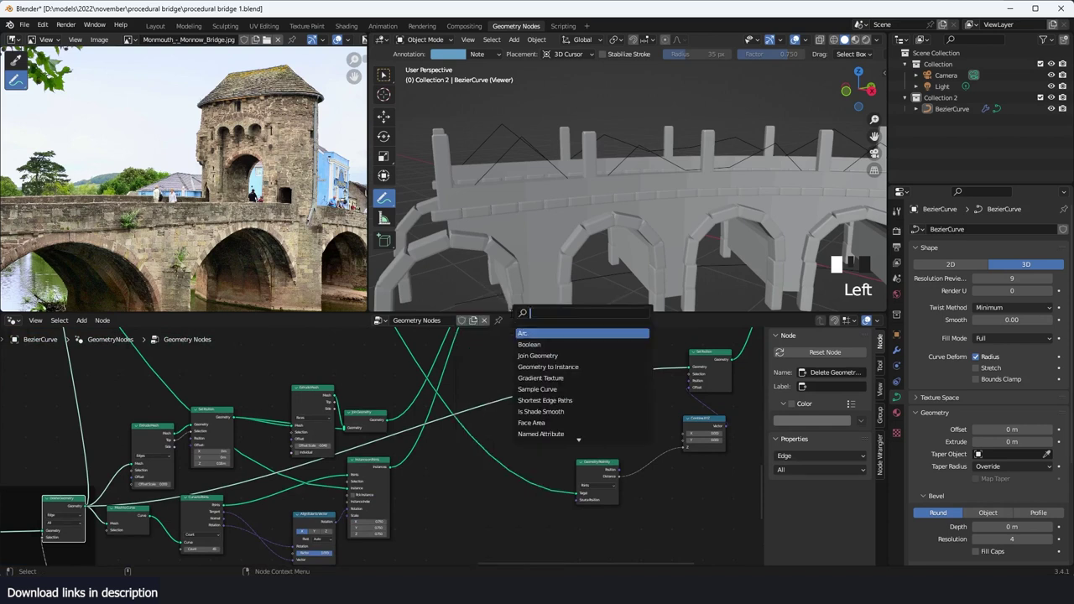
pyautogui.write('sub')
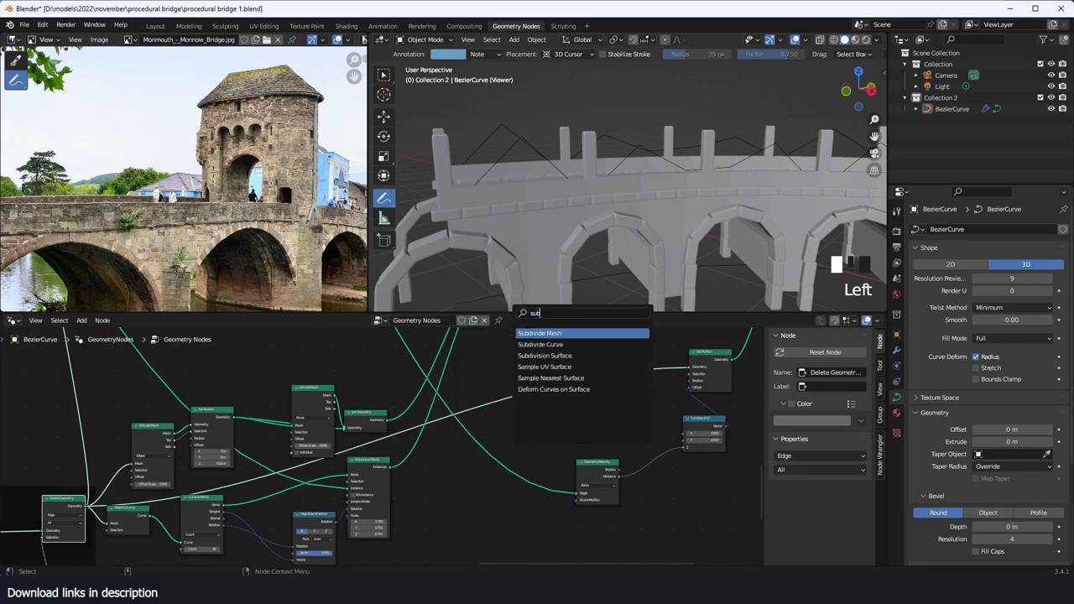
pyautogui.click(531, 334)
pyautogui.click(537, 399)
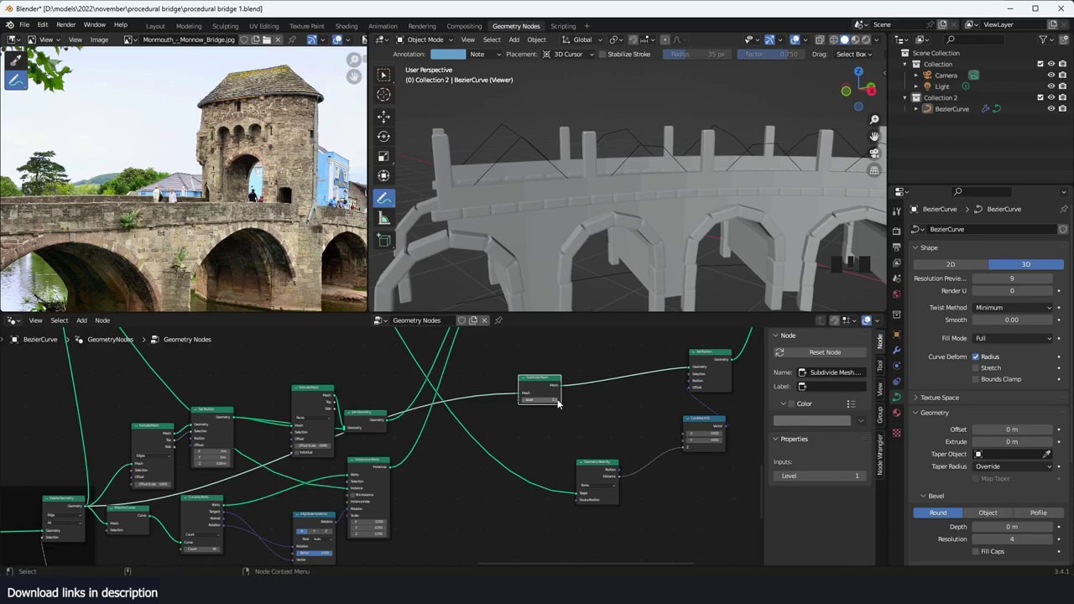
# Step: Set the Subdivide Mesh Level to 6 and inspect the rope curves along the bridge
pyautogui.moveTo(558, 401); pyautogui.dragTo(585, 401)
pyautogui.scroll(-4, 705, 195)
pyautogui.keyDown('shift'); pyautogui.moveTo(705, 195); pyautogui.dragTo(569, 206, button='middle'); pyautogui.keyUp('shift')
pyautogui.moveTo(600, 195); pyautogui.dragTo(611, 199, button='middle')
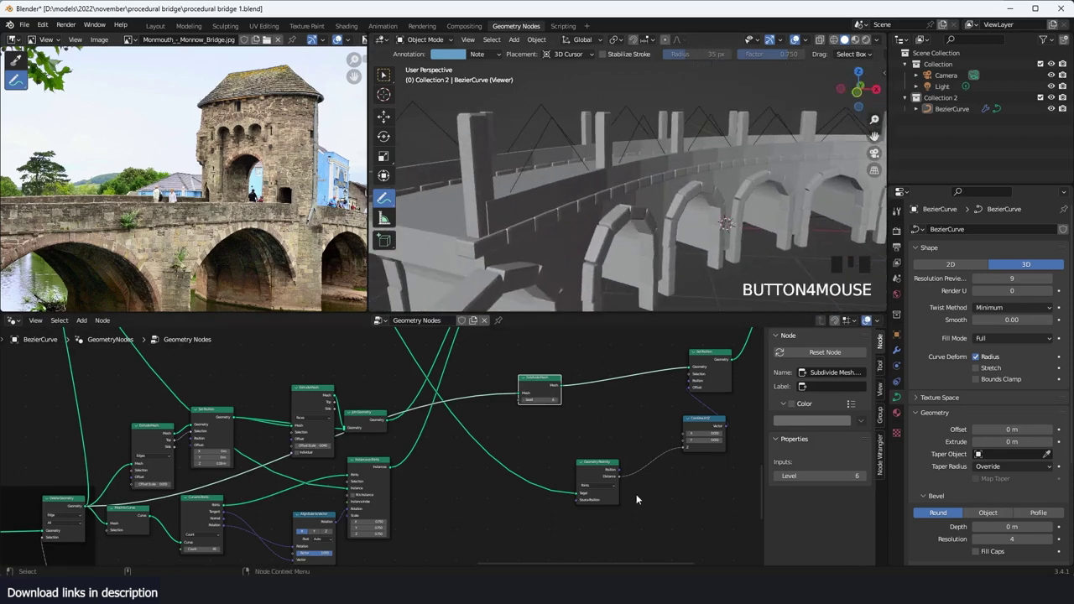
# Step: Move the Geometry Proximity node below Subdivide Mesh, leaving room between it and Combine XYZ
pyautogui.moveTo(635, 498); pyautogui.dragTo(495, 508, button='middle')
pyautogui.scroll(4, 430, 495)
pyautogui.moveTo(437, 467); pyautogui.dragTo(320, 442)
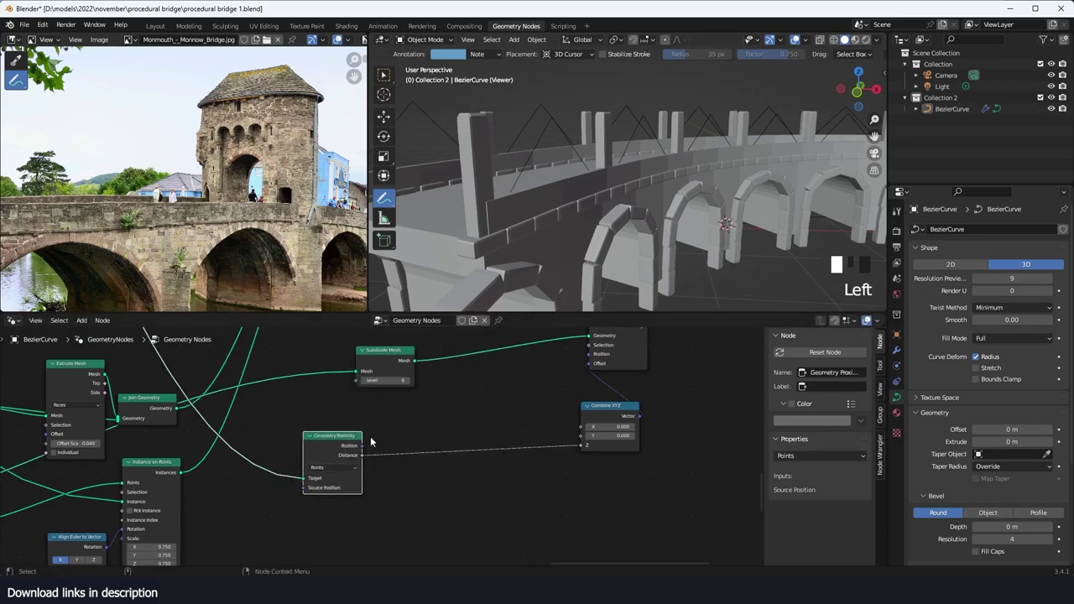
# Step: Annotate the bases of the near-side pillars with freehand circles in the 3D view
pyautogui.moveTo(457, 172); pyautogui.dragTo(629, 197, button='middle')
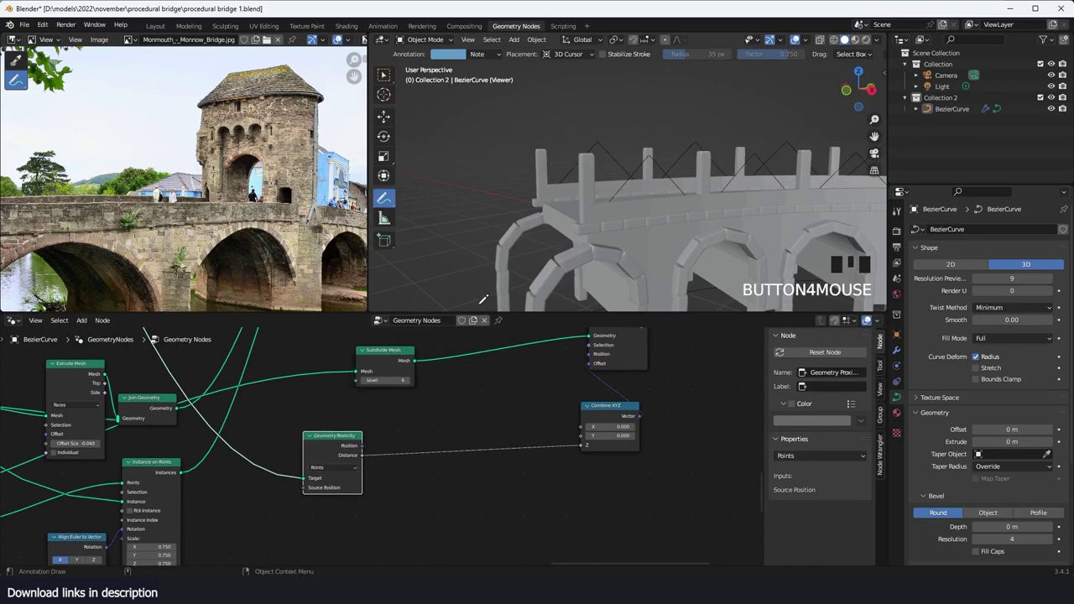
pyautogui.moveTo(480, 303); pyautogui.dragTo(520, 240, button='middle')
pyautogui.scroll(4, 520, 242)
pyautogui.scroll(-2, 520, 242)
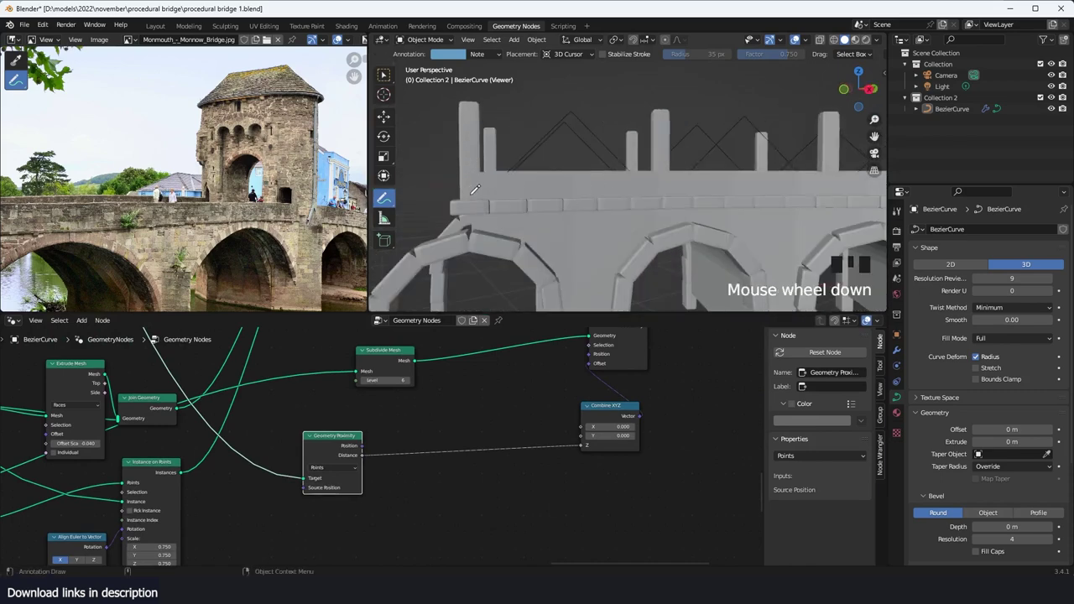
pyautogui.moveTo(468, 200); pyautogui.dragTo(494, 201)
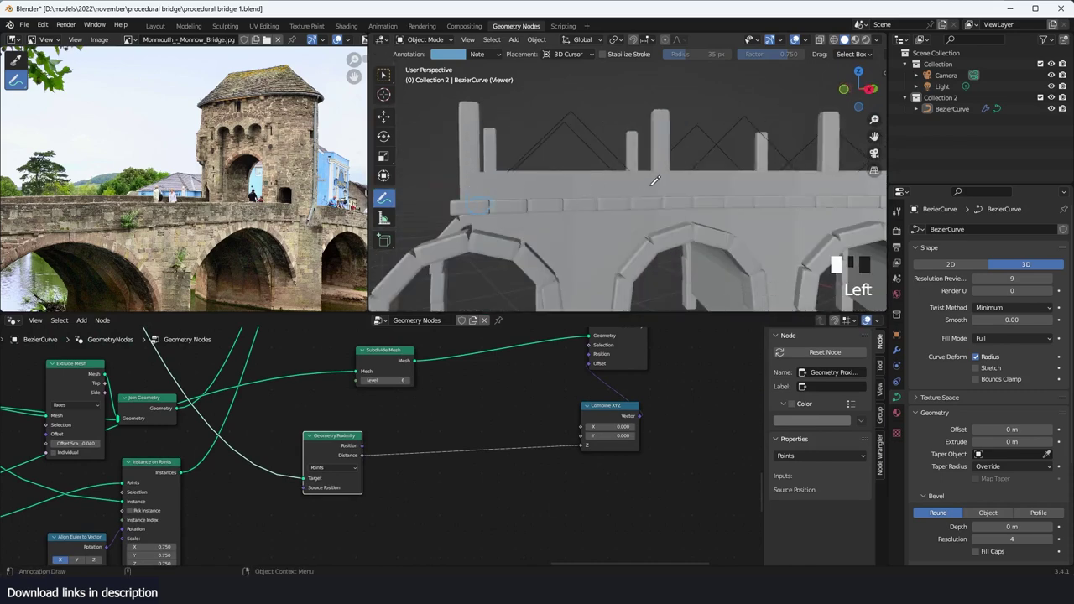
pyautogui.moveTo(651, 185); pyautogui.dragTo(656, 182)
# Step: Preview the Curve to Points node inside the boolean object instancer frame
pyautogui.scroll(-4, 480, 371)
pyautogui.moveTo(486, 380); pyautogui.dragTo(491, 485, button='middle')
pyautogui.scroll(-4, 486, 428)
pyautogui.moveTo(350, 362); pyautogui.dragTo(520, 455, button='middle')
pyautogui.scroll(-3, 520, 455)
pyautogui.moveTo(360, 390); pyautogui.dragTo(347, 439, button='middle')
pyautogui.scroll(3, 342, 404)
pyautogui.scroll(7, 348, 439)
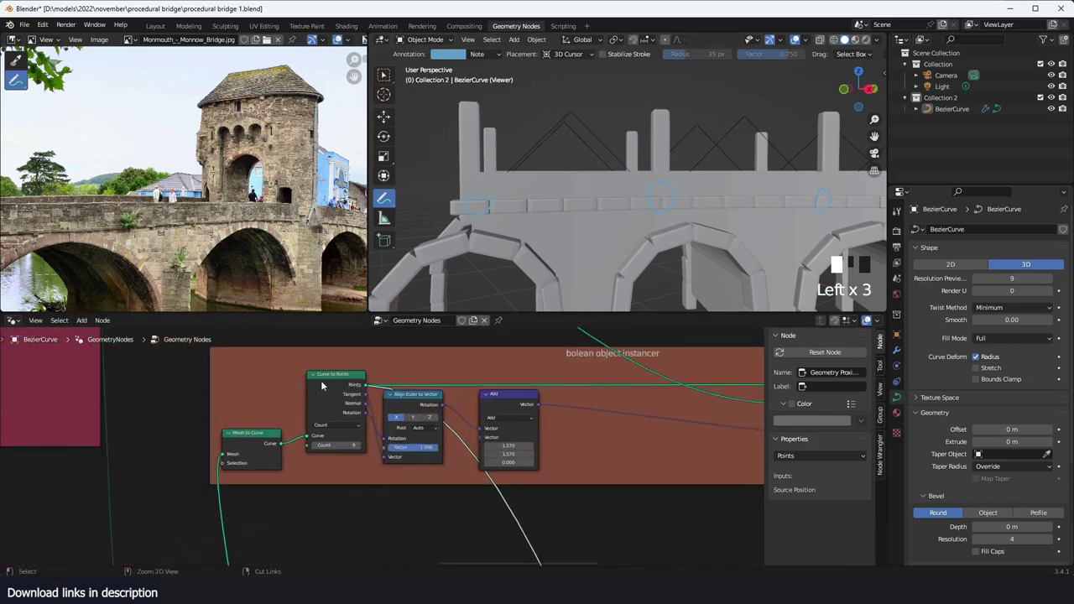
pyautogui.keyDown('ctrl'); pyautogui.keyDown('shift'); pyautogui.click(326, 386); pyautogui.keyUp('shift'); pyautogui.keyUp('ctrl')
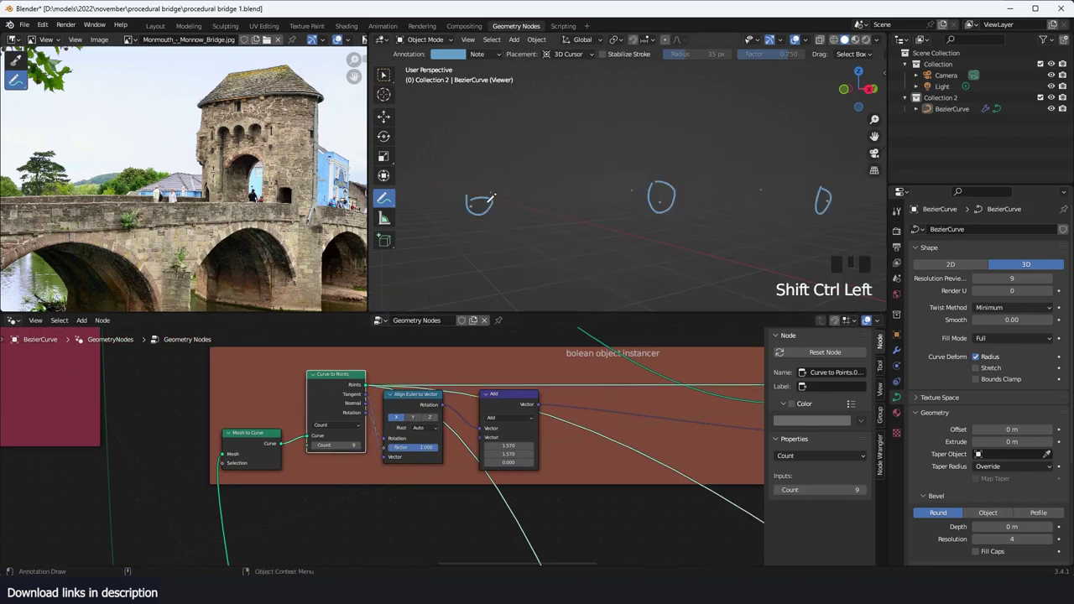
# Step: Annotate the instancing points and sketch a pillar outline rising from each of the first two
pyautogui.click(471, 201)
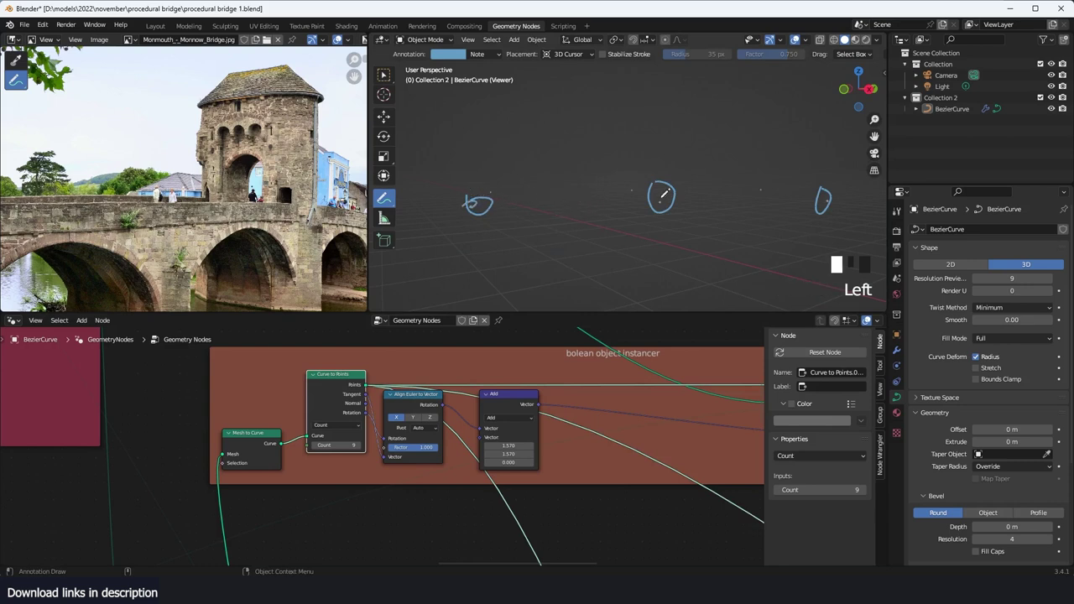
pyautogui.moveTo(454, 120); pyautogui.dragTo(471, 201)
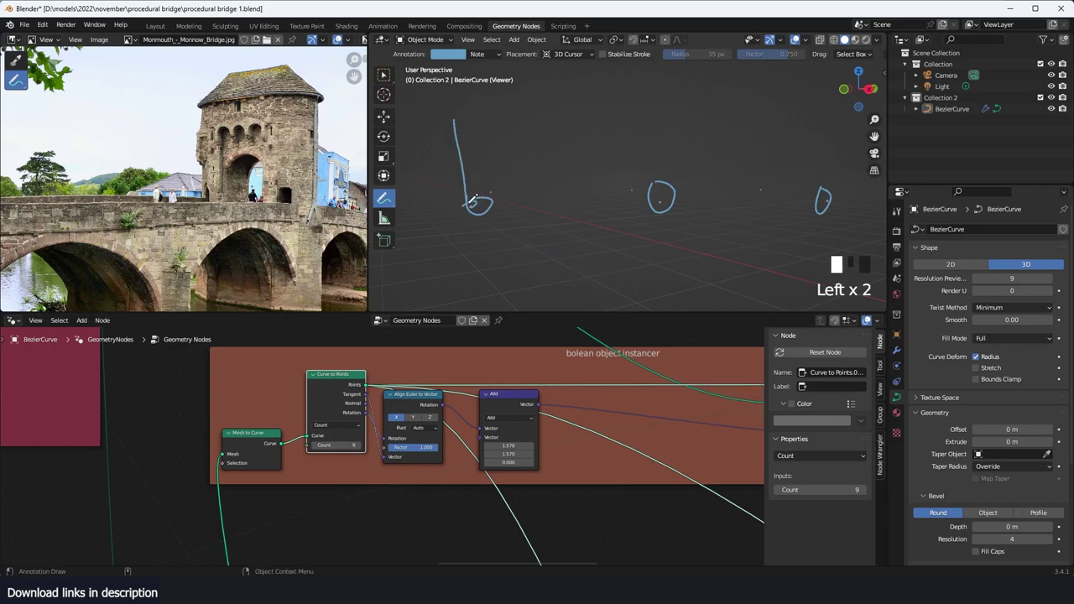
pyautogui.moveTo(460, 111); pyautogui.dragTo(469, 190)
pyautogui.moveTo(654, 201)
pyautogui.mouseDown()
pyautogui.moveTo(654, 116)
pyautogui.moveTo(663, 198)
pyautogui.mouseUp()
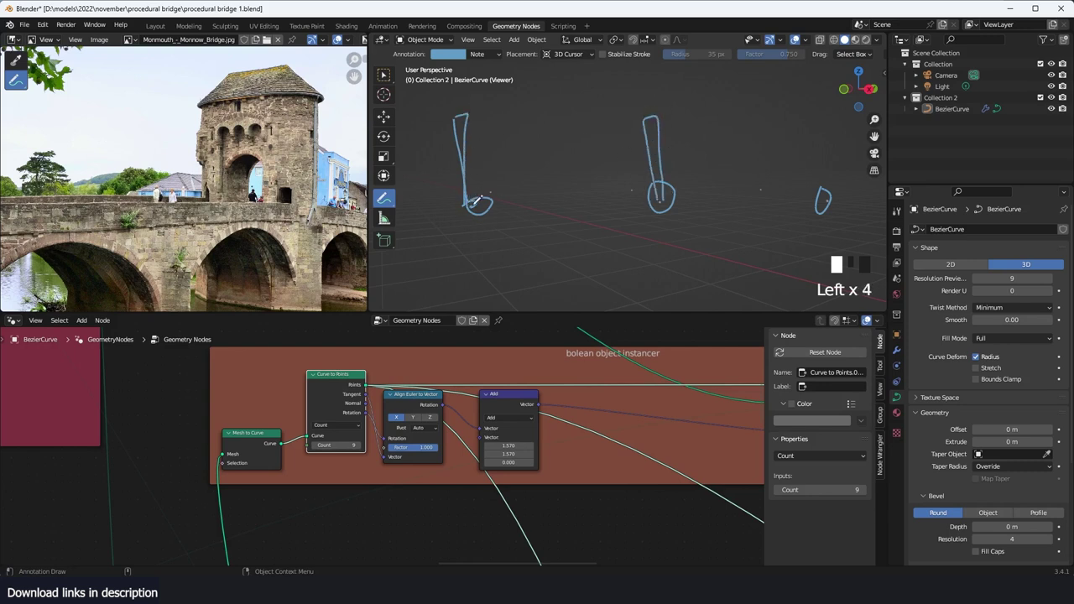
pyautogui.moveTo(484, 192); pyautogui.dragTo(470, 210)
pyautogui.moveTo(470, 200); pyautogui.dragTo(467, 117)
pyautogui.moveTo(660, 201); pyautogui.dragTo(680, 187)
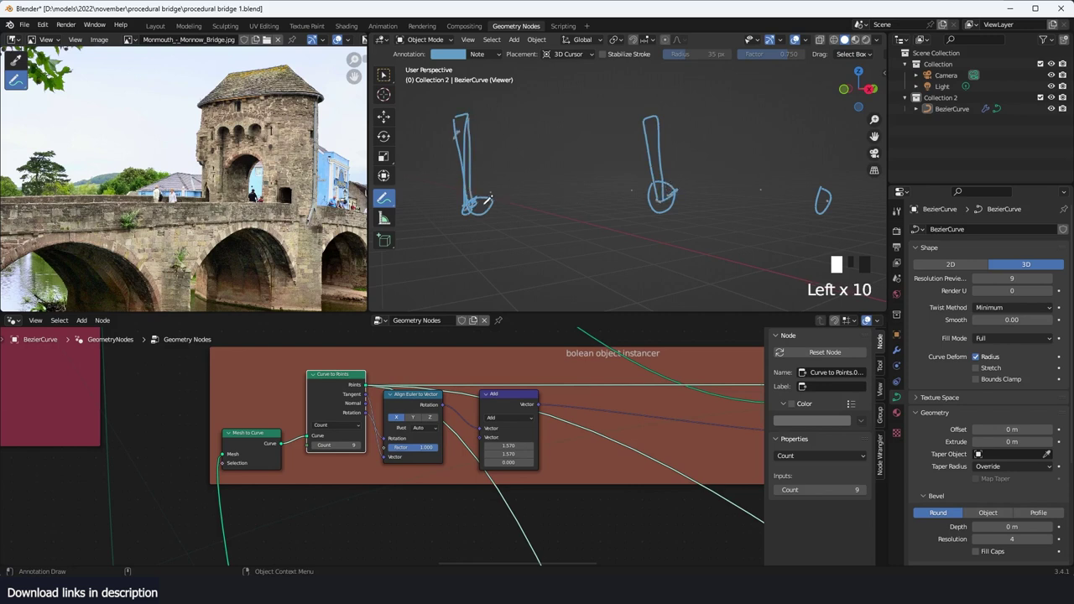
# Step: Sketch an annotation of the proximity curve rising and falling between each pair of neighbouring pillar points
pyautogui.moveTo(479, 206); pyautogui.dragTo(500, 204)
pyautogui.moveTo(483, 199); pyautogui.dragTo(490, 194)
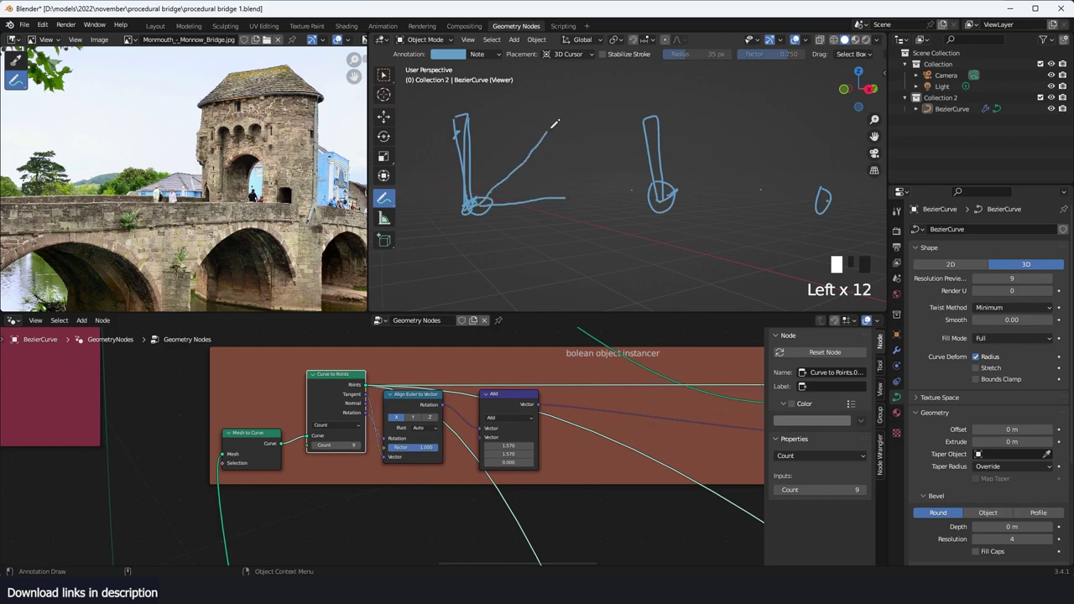
pyautogui.moveTo(585, 145)
pyautogui.mouseDown()
pyautogui.moveTo(646, 193)
pyautogui.moveTo(703, 165)
pyautogui.mouseUp()
pyautogui.moveTo(740, 115); pyautogui.dragTo(815, 203)
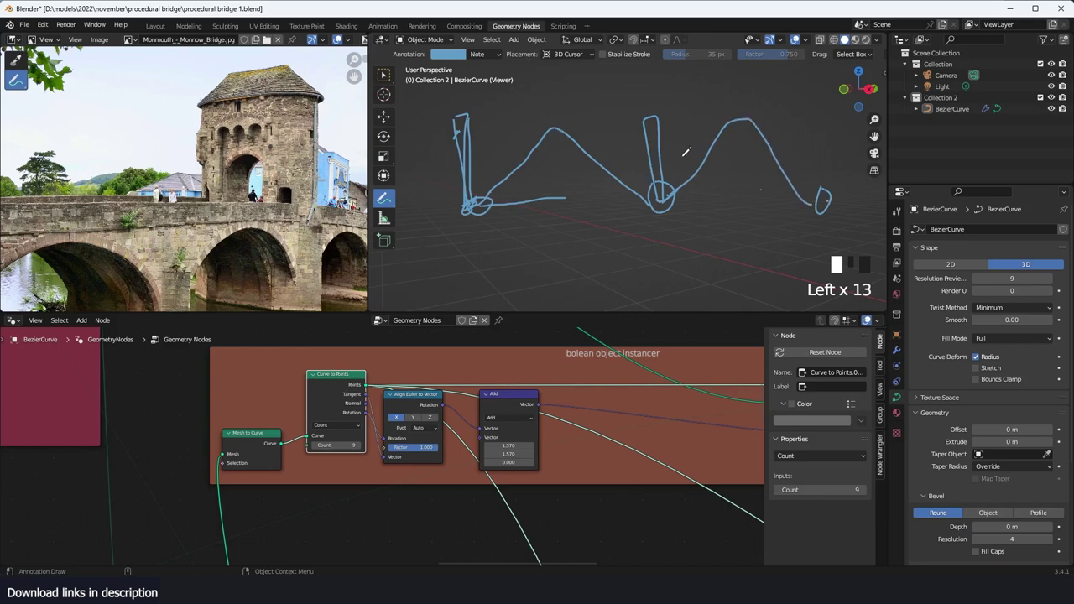
# Step: Sketch an annotation of a rope line sagging downward between the first two pillar points
pyautogui.scroll(-1, 401, 432)
pyautogui.scroll(-2, 401, 433)
pyautogui.moveTo(401, 432); pyautogui.dragTo(297, 387, button='middle')
pyautogui.scroll(1, 577, 527)
pyautogui.moveTo(577, 527); pyautogui.dragTo(556, 372, button='middle')
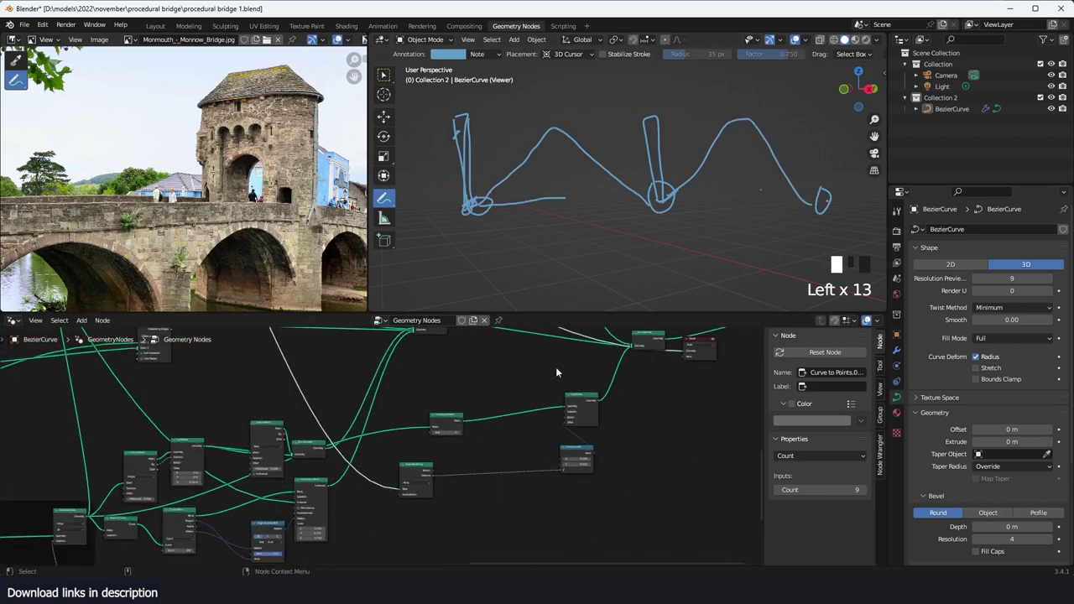
pyautogui.scroll(3, 555, 372)
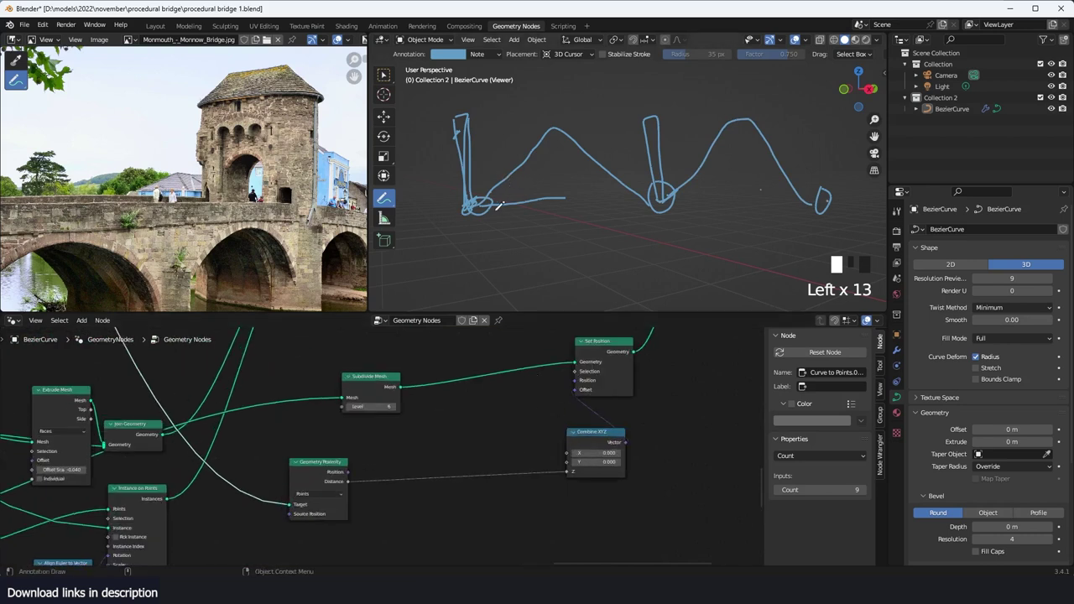
pyautogui.moveTo(484, 202)
pyautogui.mouseDown()
pyautogui.moveTo(606, 262)
pyautogui.moveTo(651, 189)
pyautogui.mouseUp()
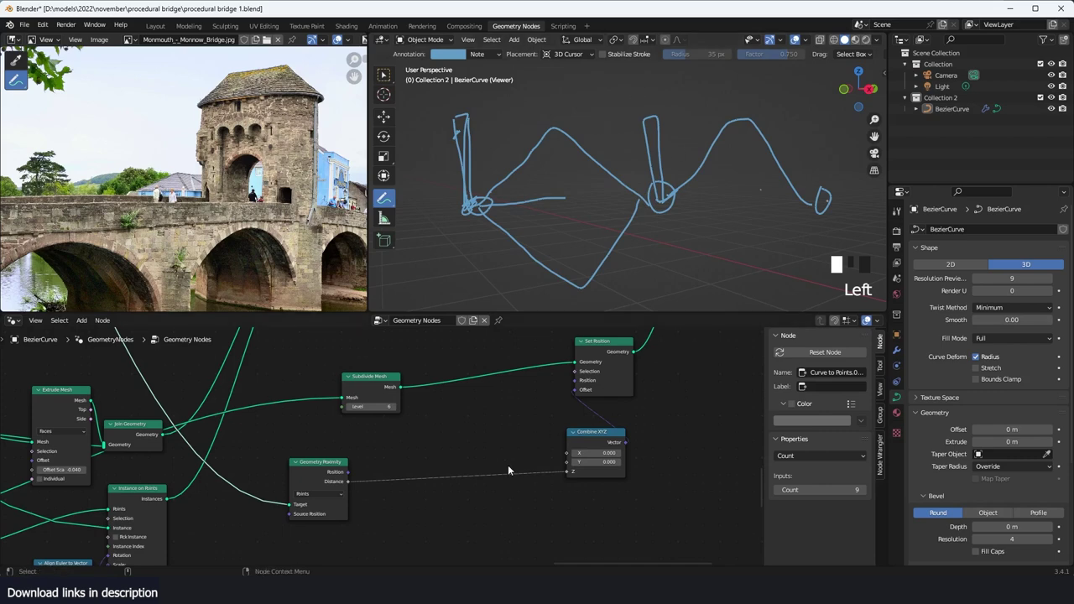
# Step: Insert a Float Curve node between Geometry Proximity's Distance and Combine XYZ's Z input
pyautogui.scroll(2, 577, 407)
pyautogui.hotkey('shift', 'a')
pyautogui.click(479, 312)
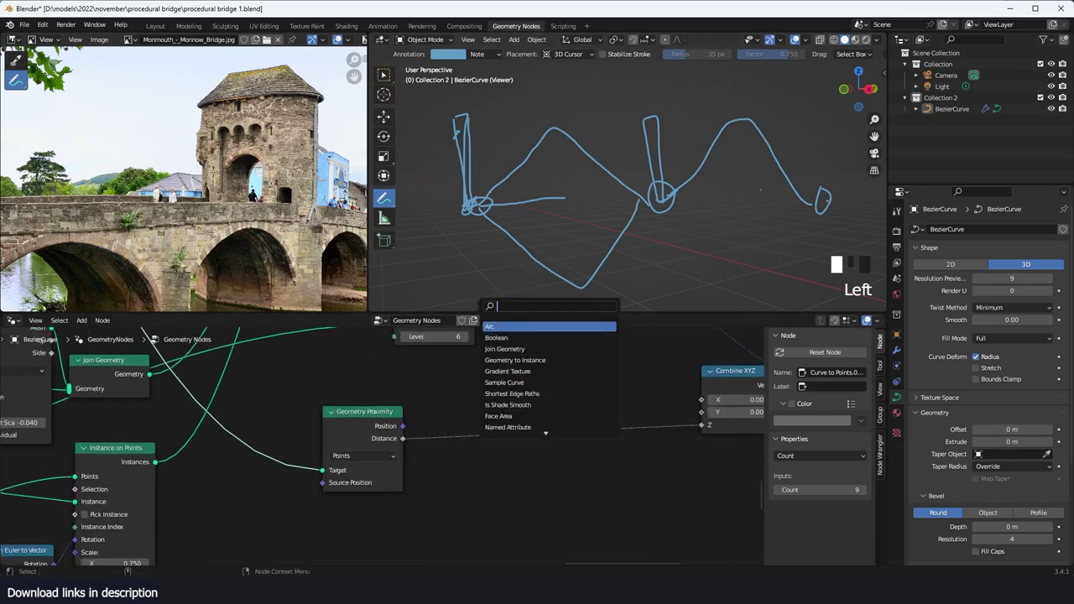
pyautogui.write('floa')
pyautogui.press('Return')
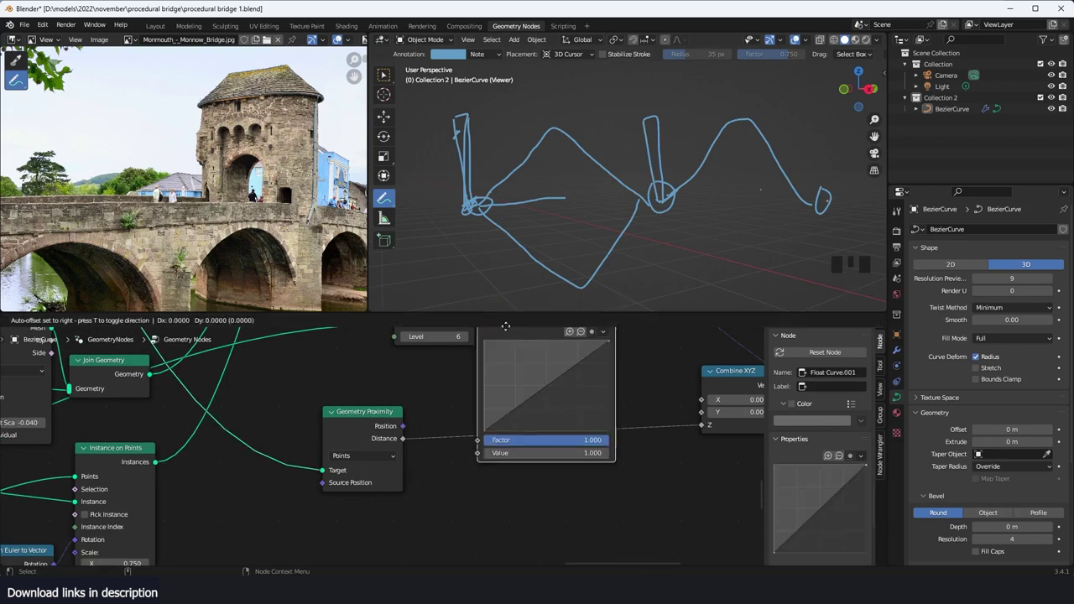
pyautogui.click(506, 400)
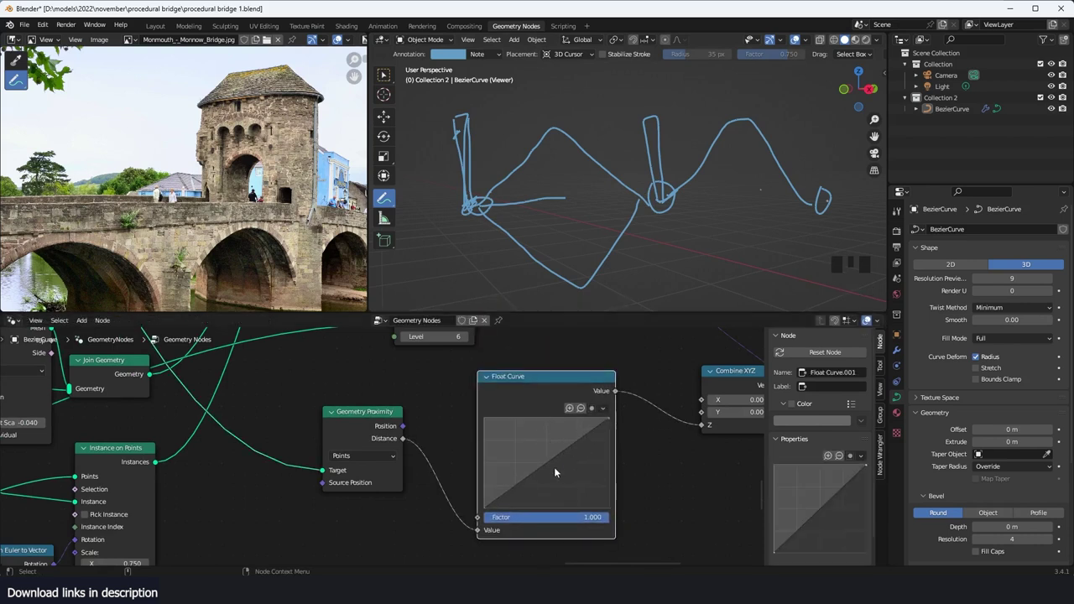
# Step: Raise the Float Curve's starting point to 0.7 and preview the final Join Geometry node
pyautogui.moveTo(486, 508); pyautogui.dragTo(487, 445)
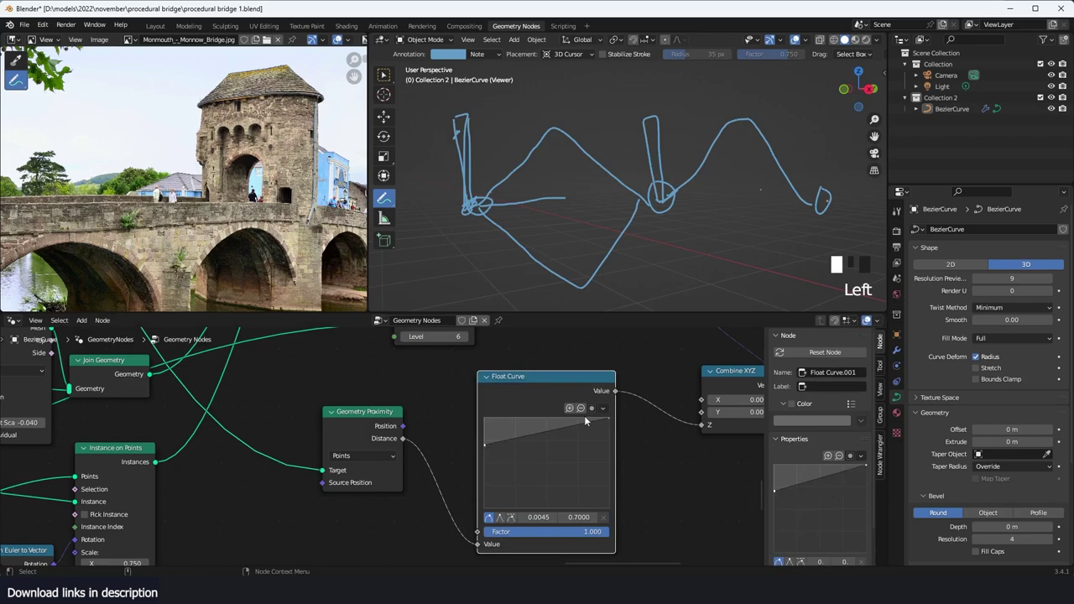
pyautogui.scroll(-8, 602, 421)
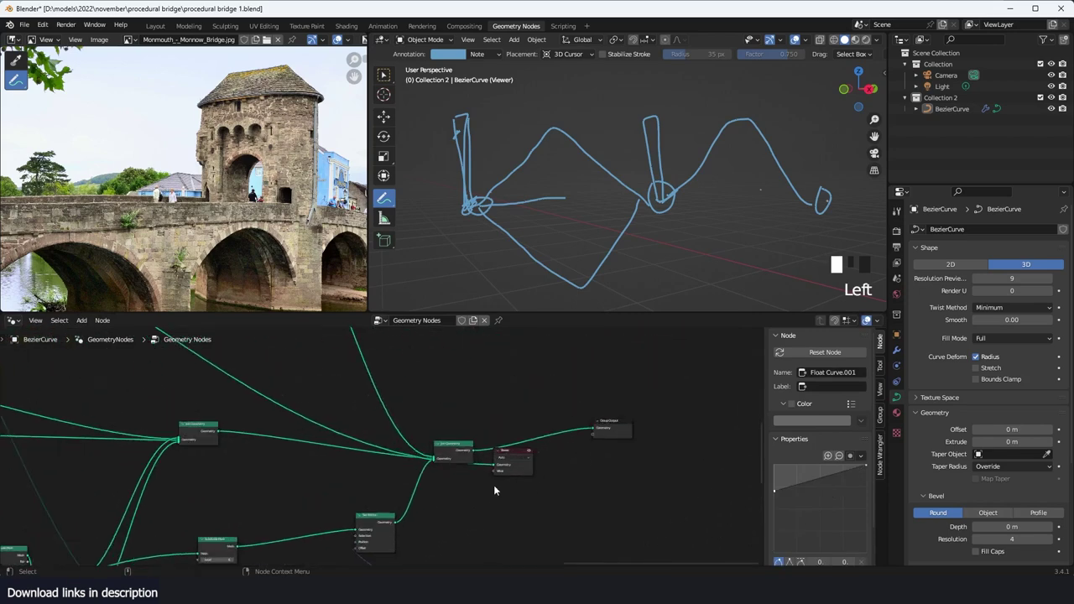
pyautogui.keyDown('ctrl'); pyautogui.keyDown('shift'); pyautogui.click(470, 453); pyautogui.keyUp('shift'); pyautogui.keyUp('ctrl')
pyautogui.scroll(-2, 610, 254)
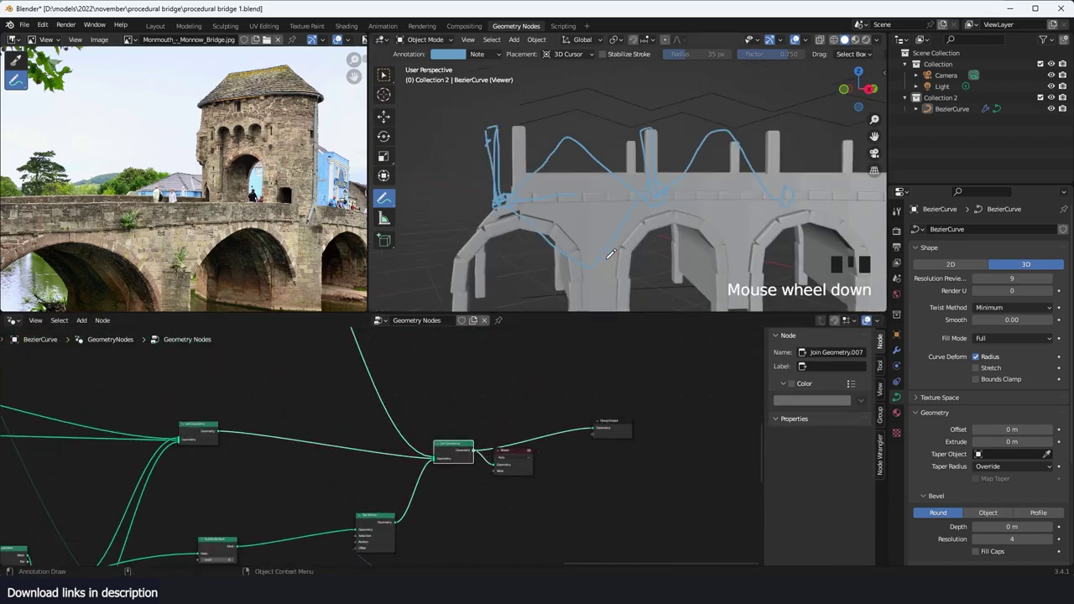
# Step: Remove the blue annotation layer with all its sketches from the 3D view
pyautogui.moveTo(492, 128)
pyautogui.keyDown('ctrl'); pyautogui.mouseDown()
pyautogui.moveTo(546, 155)
pyautogui.moveTo(504, 66)
pyautogui.mouseUp(); pyautogui.keyUp('ctrl')
pyautogui.click(492, 58)
pyautogui.click(557, 102)
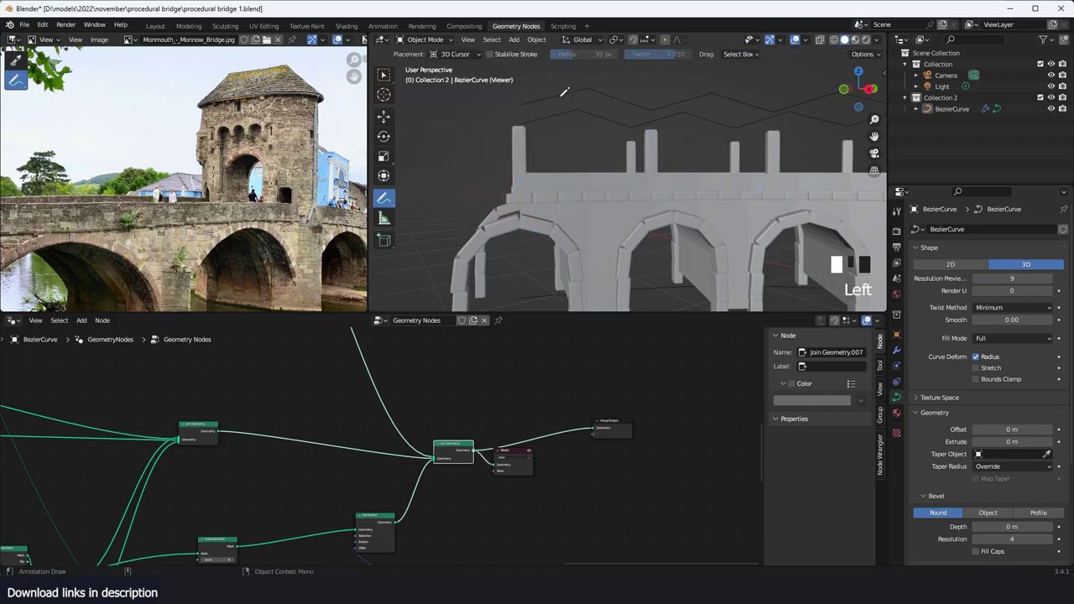
# Step: Reshape the Float Curve into a descending line, starting at about 0.51 and ending at 0
pyautogui.moveTo(431, 560); pyautogui.dragTo(556, 440, button='middle')
pyautogui.scroll(1, 557, 441)
pyautogui.scroll(5, 452, 454)
pyautogui.moveTo(452, 454); pyautogui.dragTo(575, 388, button='middle')
pyautogui.scroll(4, 489, 440)
pyautogui.moveTo(489, 439); pyautogui.dragTo(574, 394, button='middle')
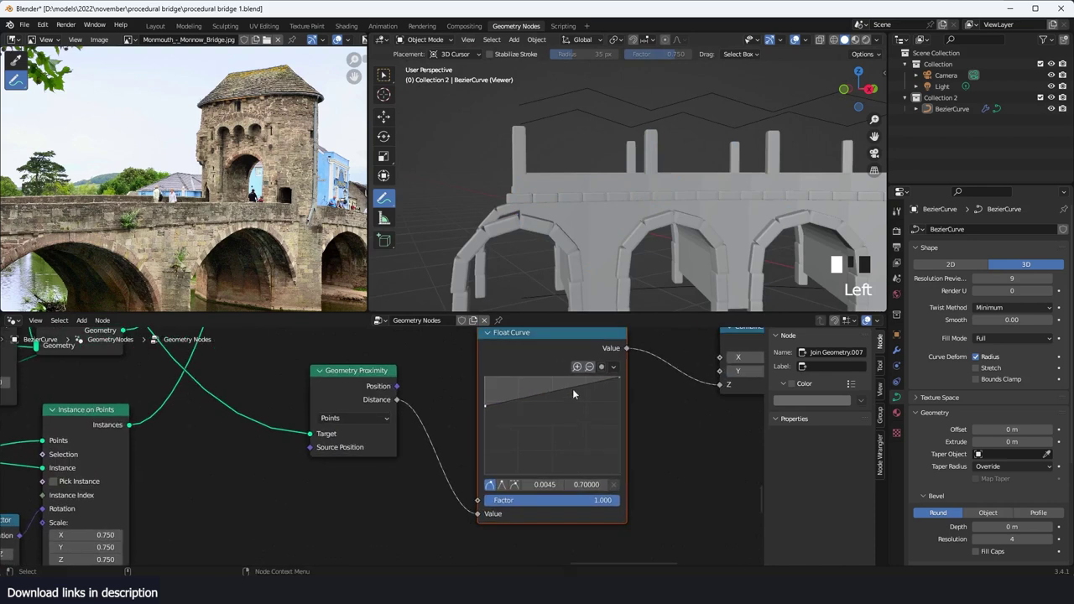
pyautogui.click(480, 404)
pyautogui.moveTo(483, 407); pyautogui.dragTo(481, 487)
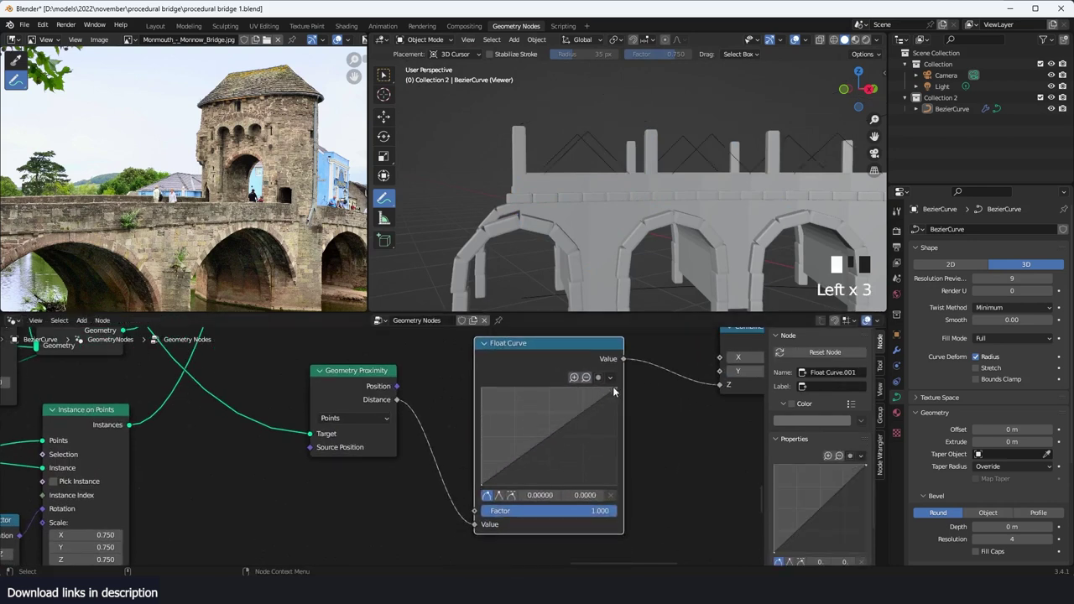
pyautogui.moveTo(615, 389); pyautogui.dragTo(616, 464)
pyautogui.moveTo(481, 485); pyautogui.dragTo(483, 388)
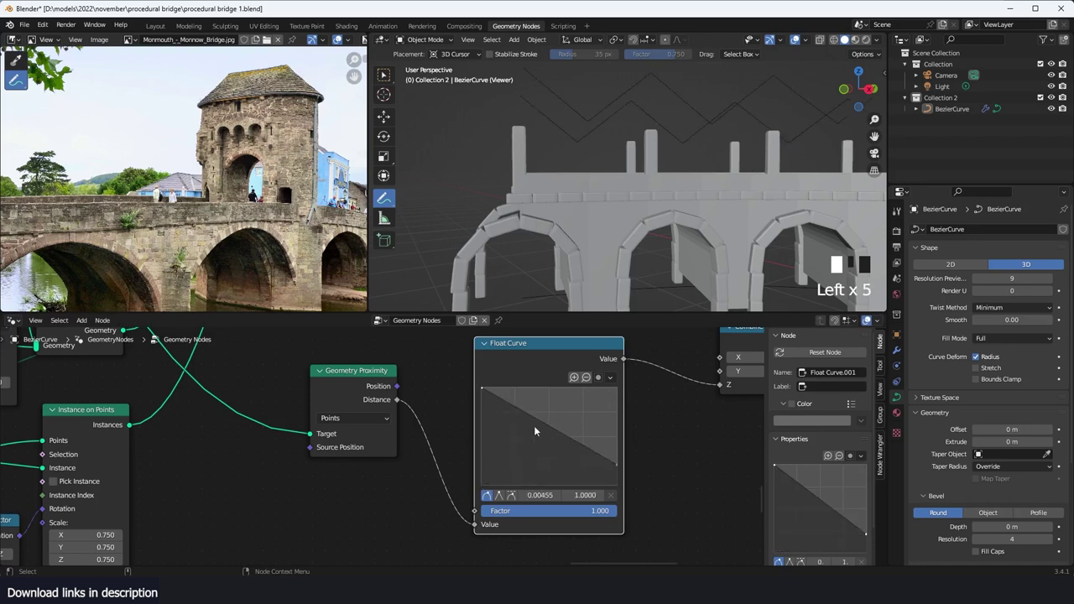
pyautogui.moveTo(617, 465); pyautogui.dragTo(612, 485)
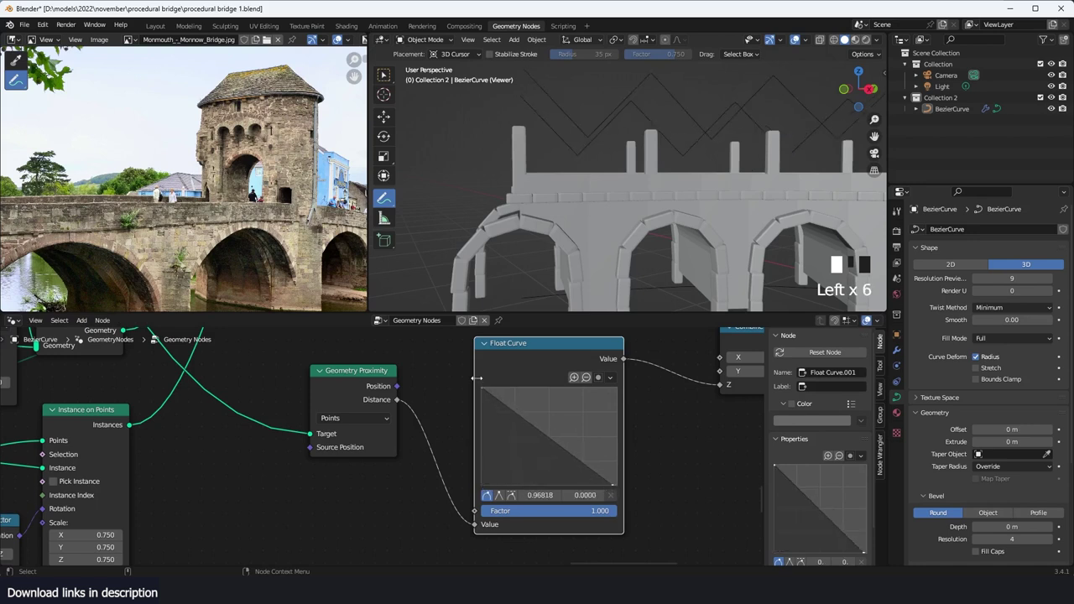
pyautogui.moveTo(483, 388); pyautogui.dragTo(484, 458)
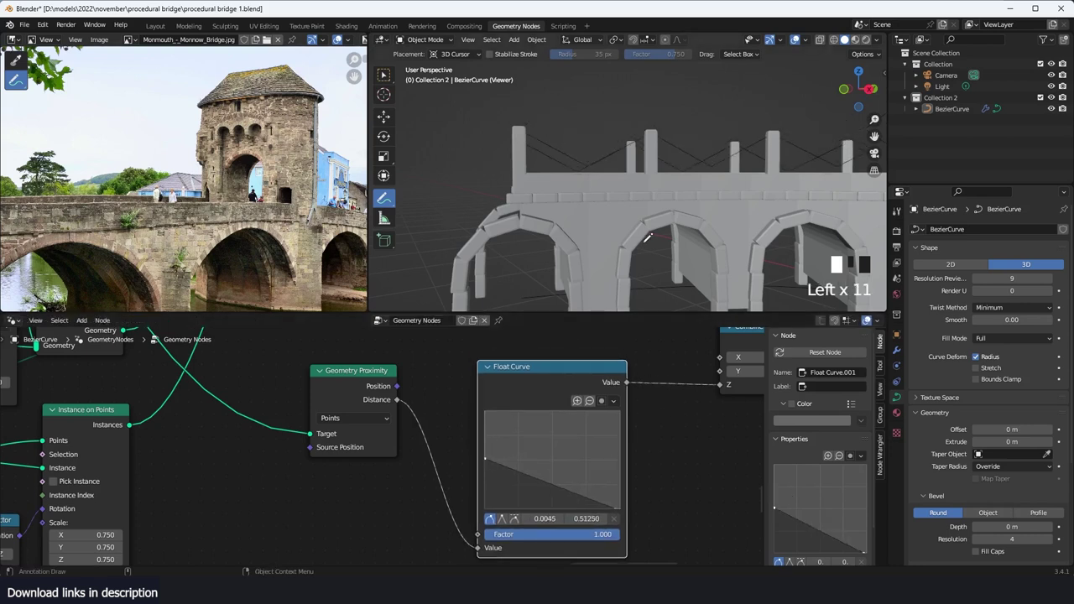
pyautogui.scroll(-4, 659, 270)
pyautogui.press('`')
pyautogui.moveTo(661, 268); pyautogui.dragTo(613, 240, button='middle')
pyautogui.scroll(1, 613, 240)
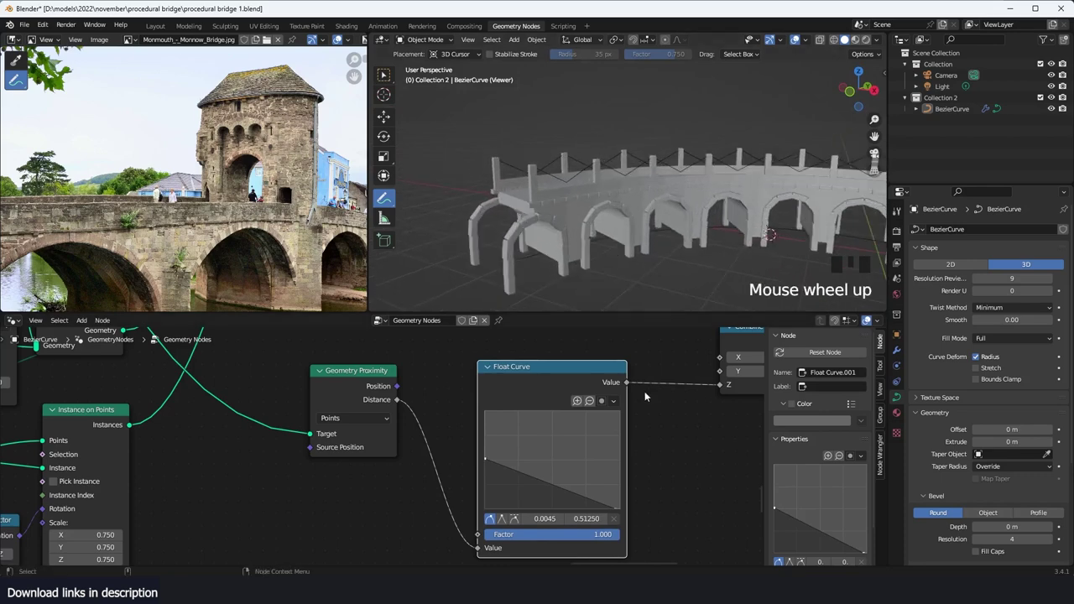
# Step: Space the Float Curve and Combine XYZ nodes apart and insert a Math node set to Smooth Minimum between them
pyautogui.moveTo(758, 357); pyautogui.dragTo(509, 400, button='middle')
pyautogui.scroll(-1, 510, 400)
pyautogui.moveTo(508, 378); pyautogui.dragTo(645, 363)
pyautogui.moveTo(333, 426); pyautogui.dragTo(283, 417)
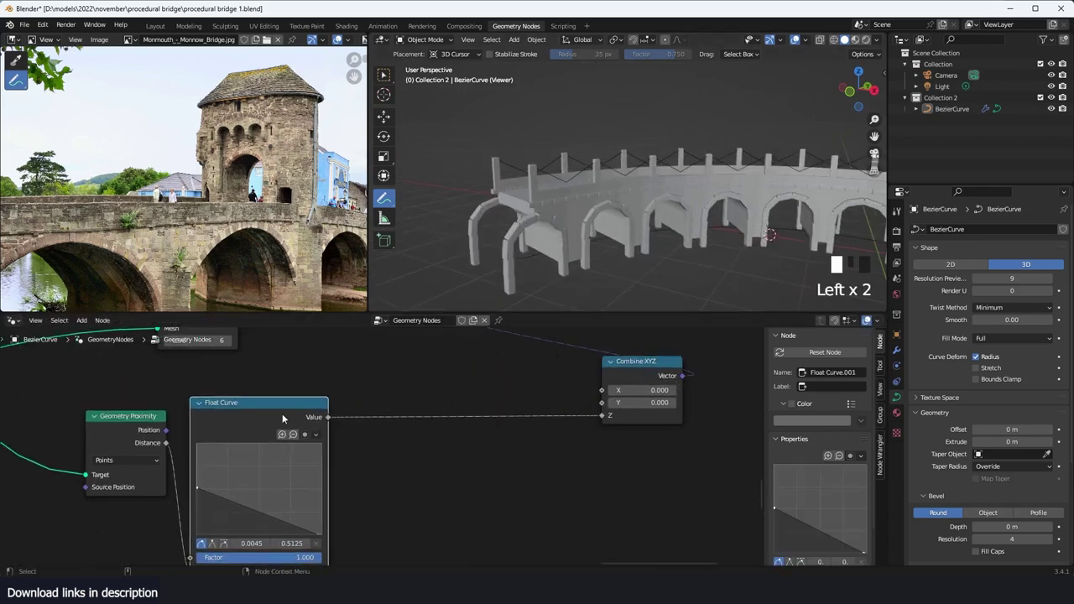
pyautogui.hotkey('shift', 'a')
pyautogui.click(428, 313)
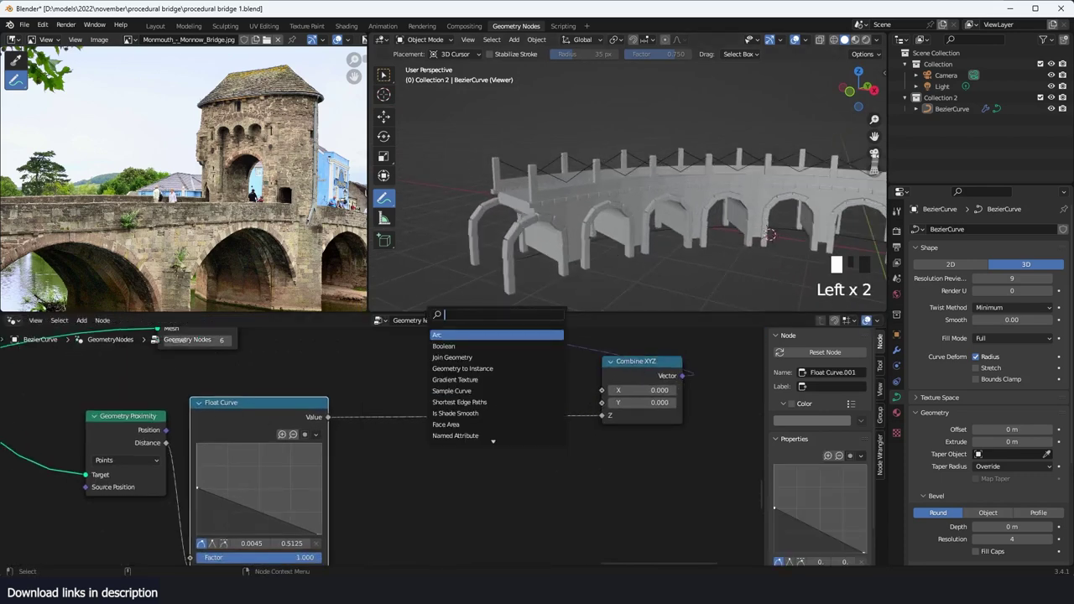
pyautogui.write('math')
pyautogui.click(453, 333)
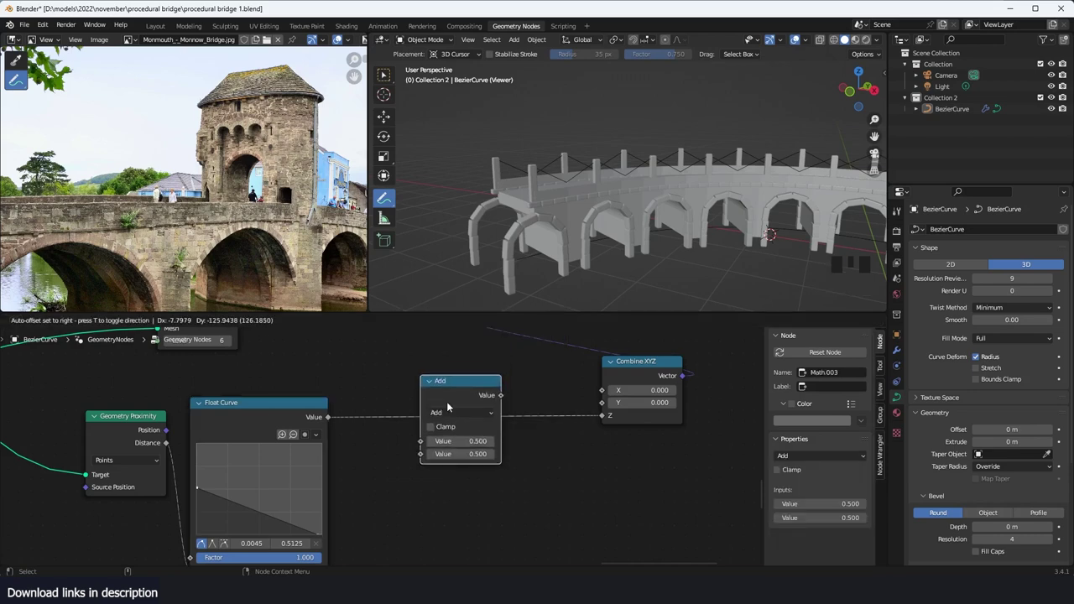
pyautogui.click(448, 405)
pyautogui.scroll(3, 470, 407)
pyautogui.click(502, 404)
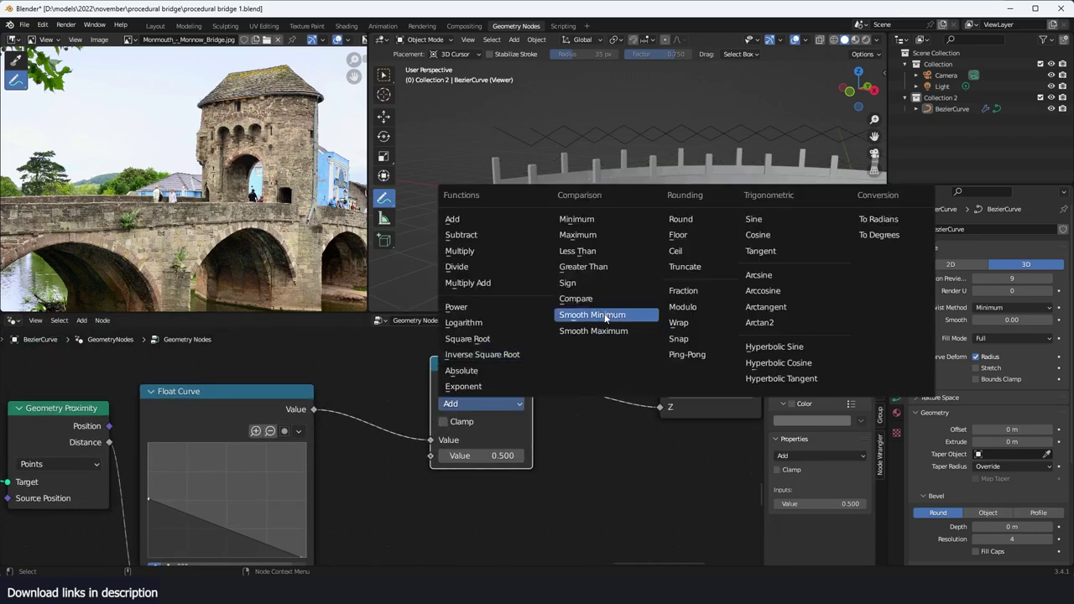
pyautogui.click(605, 316)
# Step: Switch the Math node to Smooth Maximum with a Value of 0.190 and a Distance of 0.330
pyautogui.scroll(2, 604, 236)
pyautogui.press('`')
pyautogui.moveTo(569, 221); pyautogui.dragTo(579, 232, button='middle')
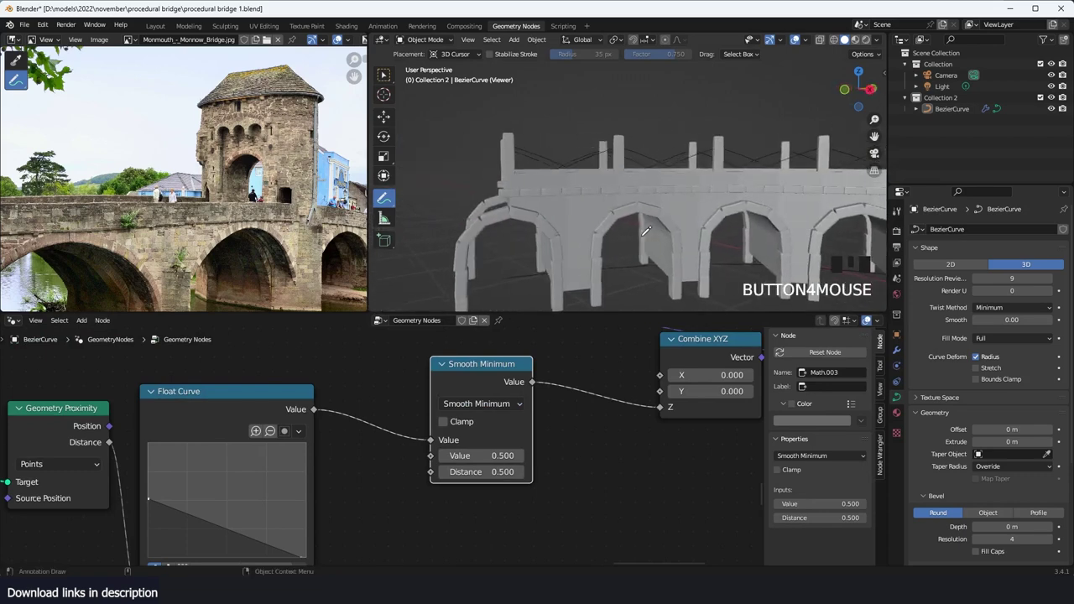
pyautogui.scroll(3, 579, 231)
pyautogui.click(513, 405)
pyautogui.click(580, 332)
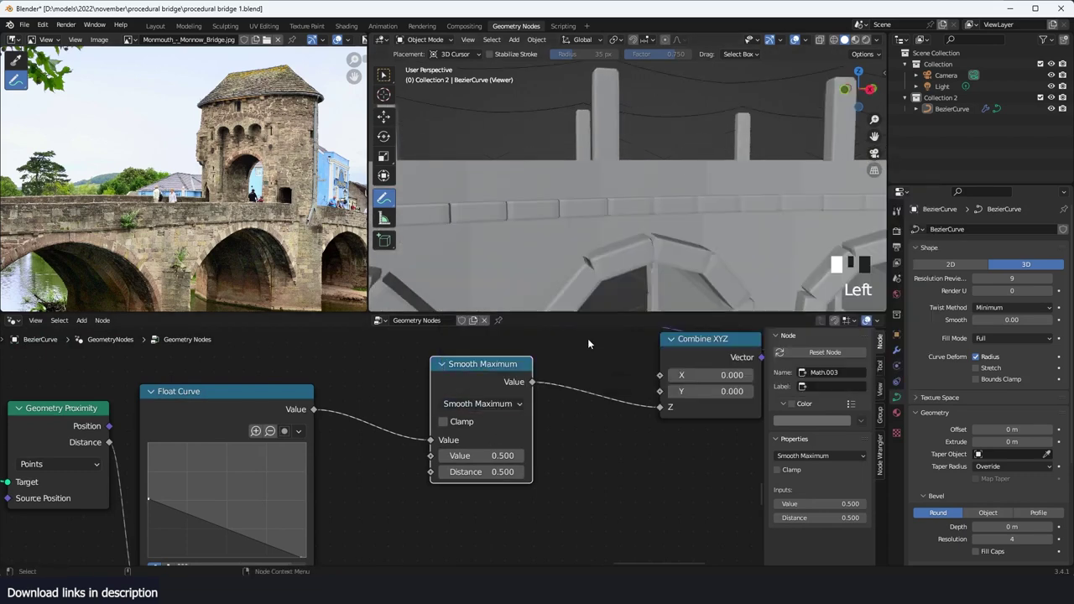
pyautogui.keyDown('shift'); pyautogui.moveTo(496, 473); pyautogui.dragTo(476, 456); pyautogui.keyUp('shift')
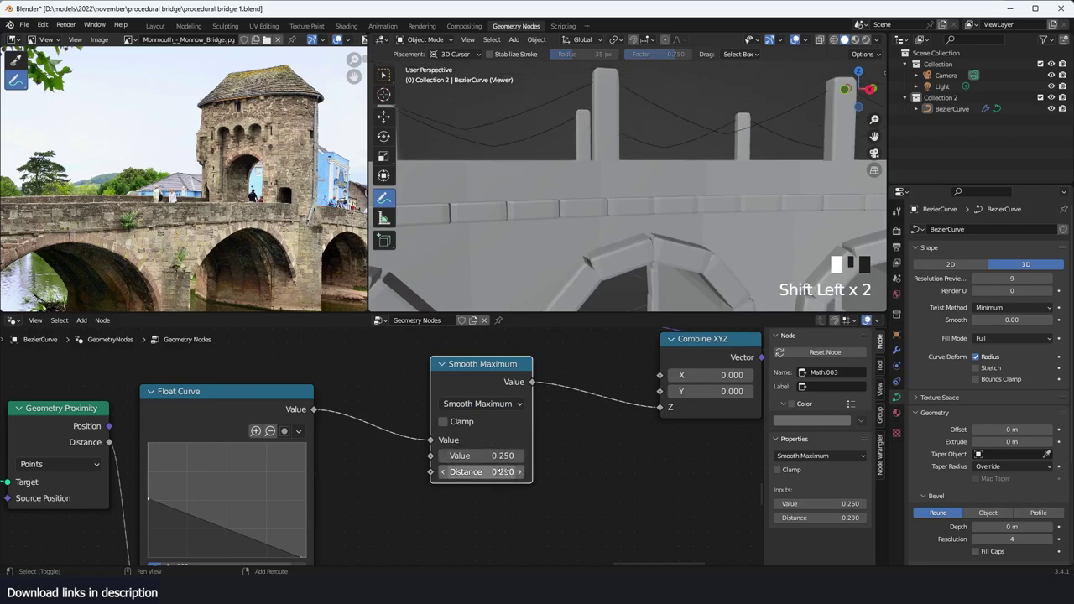
pyautogui.press('`')
pyautogui.press('`')
pyautogui.press('`')
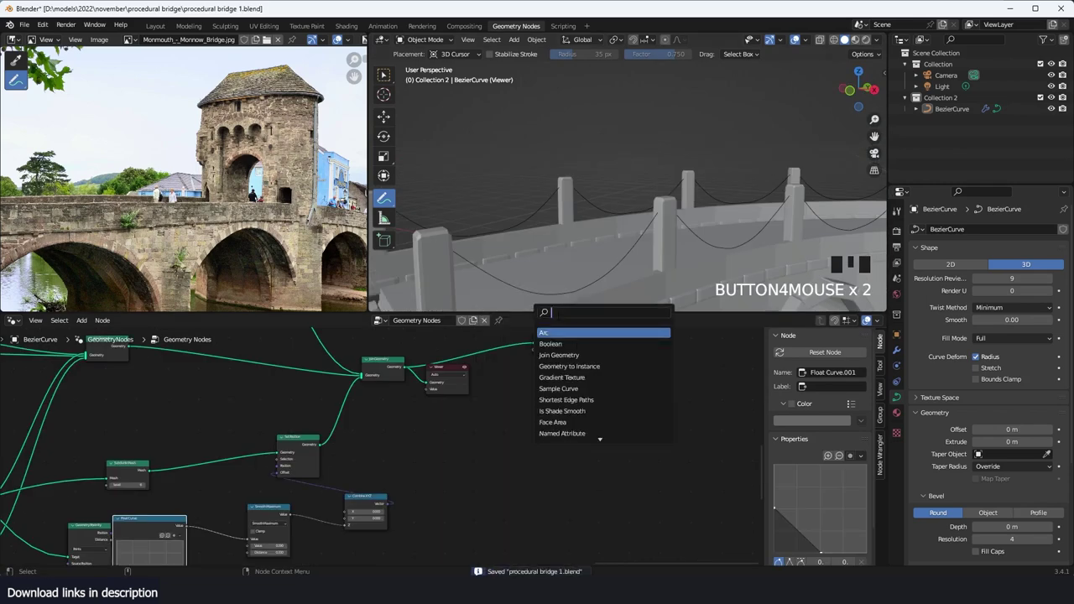
# Step: Preview the rope's Set Position node and insert a Mesh to Curve node between it and the Viewer
pyautogui.keyDown('ctrl'); pyautogui.keyDown('shift'); pyautogui.click(300, 439); pyautogui.keyUp('shift'); pyautogui.keyUp('ctrl')
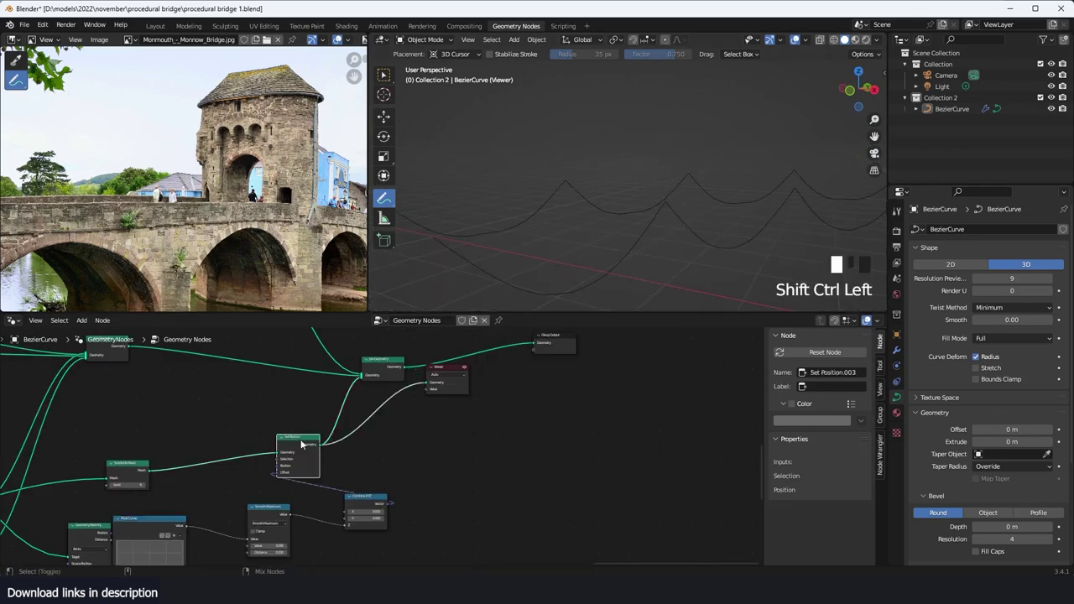
pyautogui.moveTo(442, 374); pyautogui.dragTo(620, 407)
pyautogui.hotkey('shift', 'a')
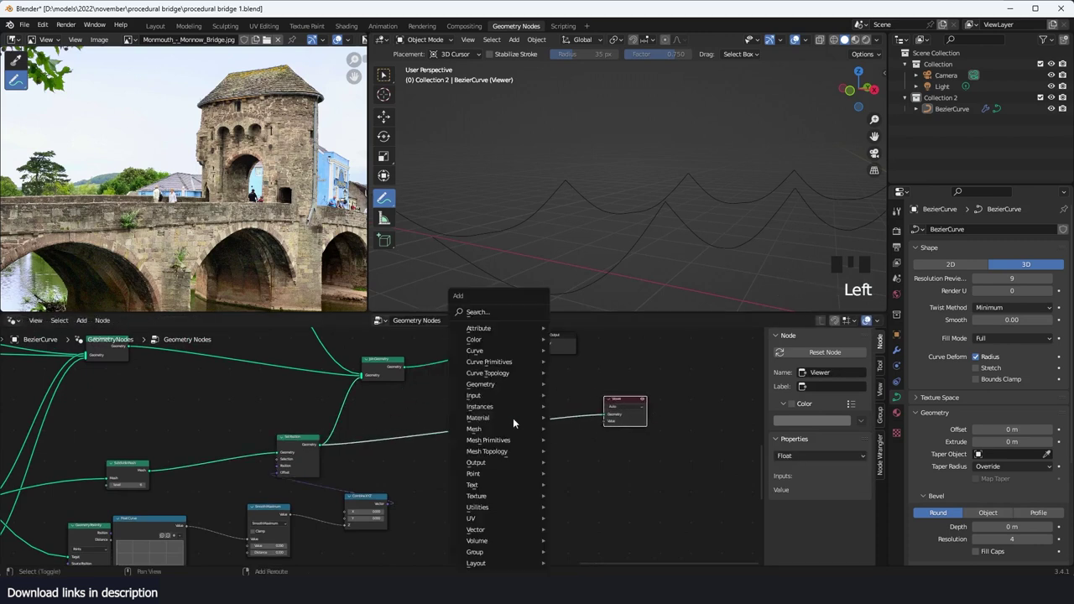
pyautogui.click(514, 313)
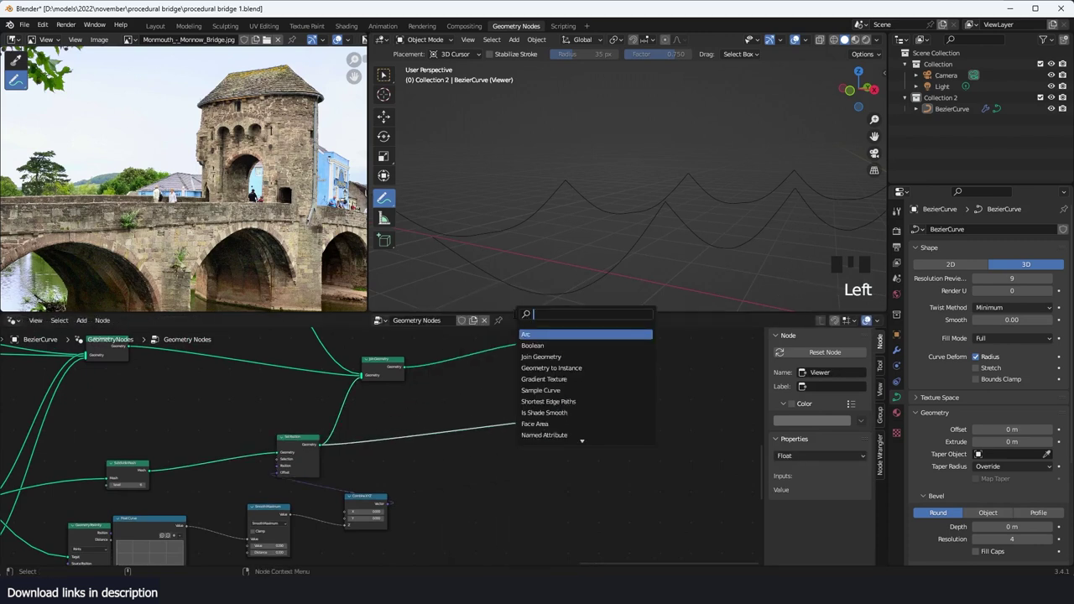
pyautogui.write('to')
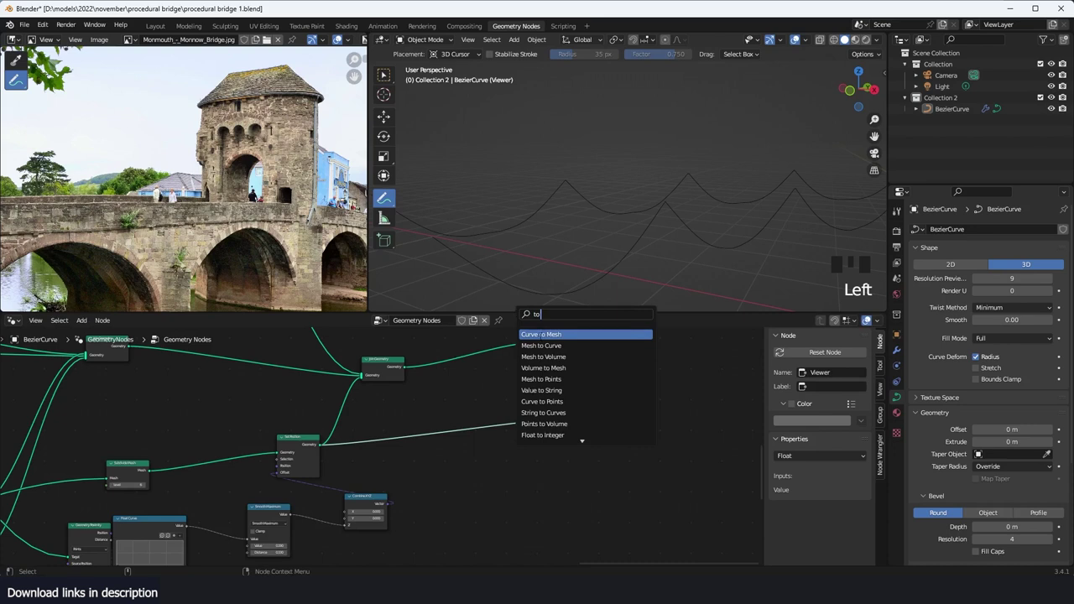
pyautogui.click(542, 346)
pyautogui.click(517, 442)
pyautogui.scroll(3, 557, 446)
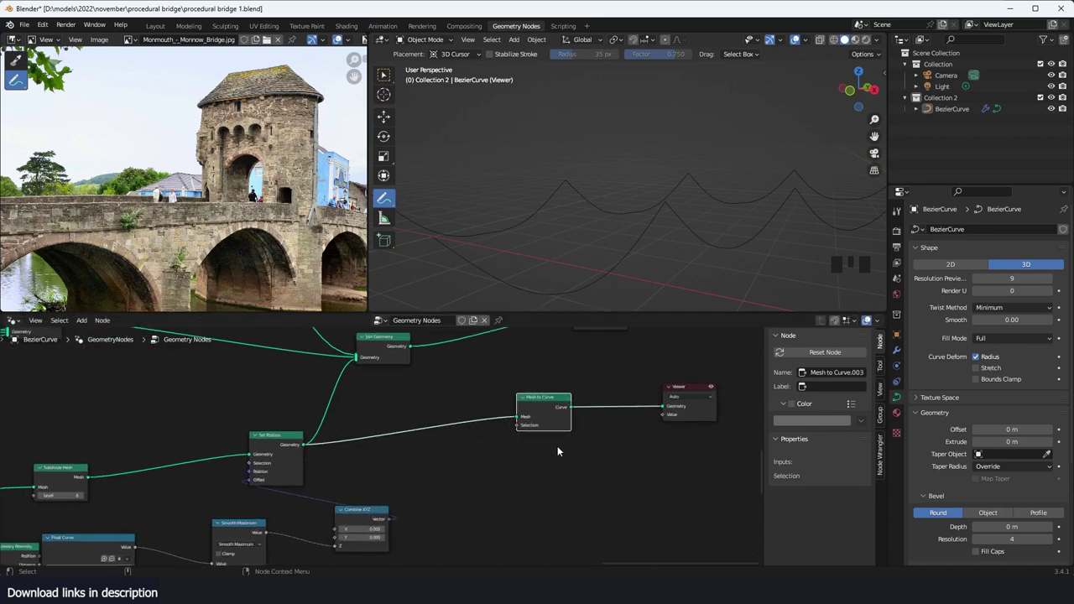
# Step: Add a Curve Circle node below Mesh to Curve and preview it in the Viewer
pyautogui.moveTo(558, 446); pyautogui.dragTo(500, 382, button='middle')
pyautogui.scroll(1, 558, 431)
pyautogui.hotkey('shift', 'a')
pyautogui.click(450, 312)
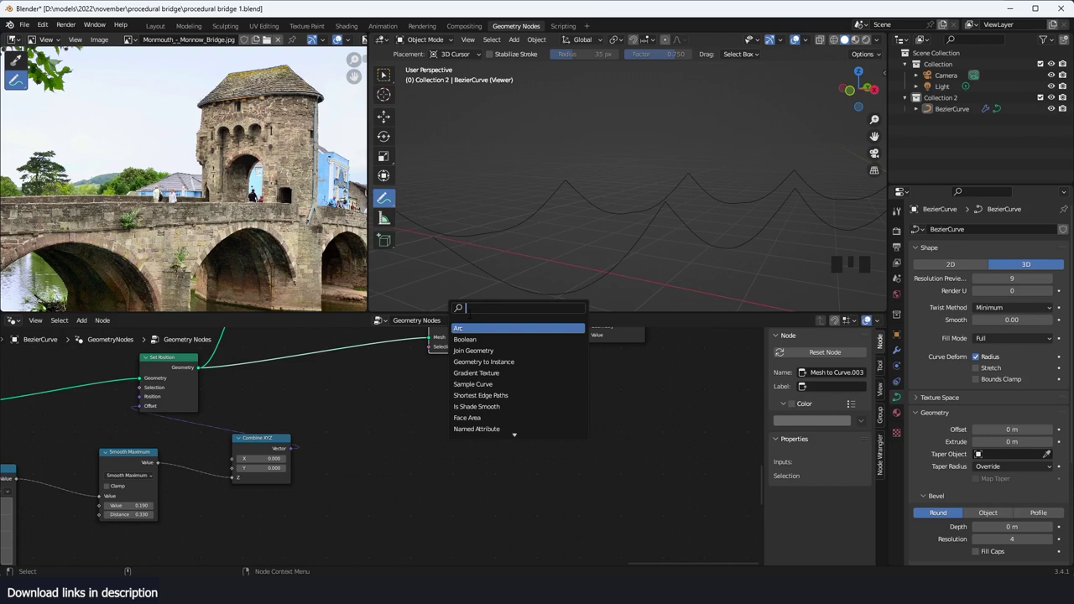
pyautogui.write('cir')
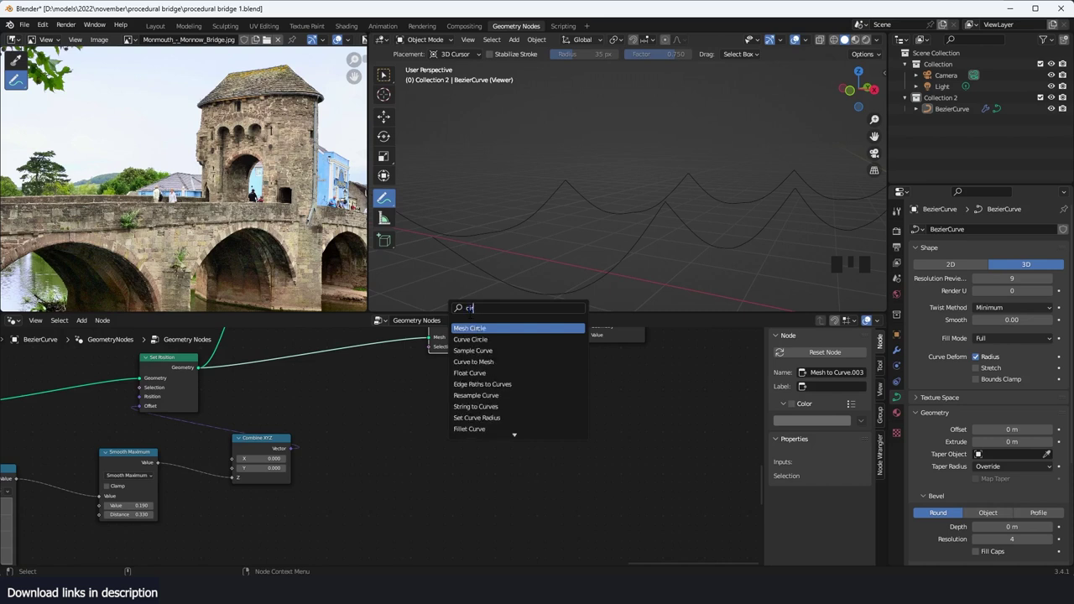
pyautogui.click(479, 339)
pyautogui.click(479, 415)
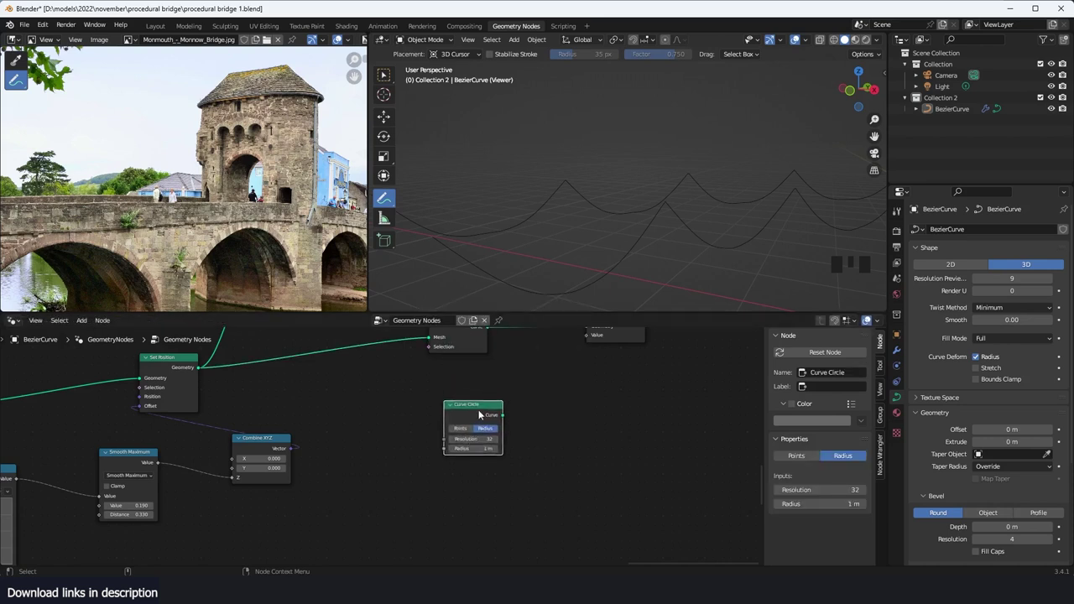
pyautogui.keyDown('alt'); pyautogui.keyDown('shift'); pyautogui.click(479, 415); pyautogui.keyUp('shift'); pyautogui.keyUp('alt')
pyautogui.keyDown('ctrl'); pyautogui.keyDown('shift'); pyautogui.click(479, 414); pyautogui.keyUp('shift'); pyautogui.keyUp('ctrl')
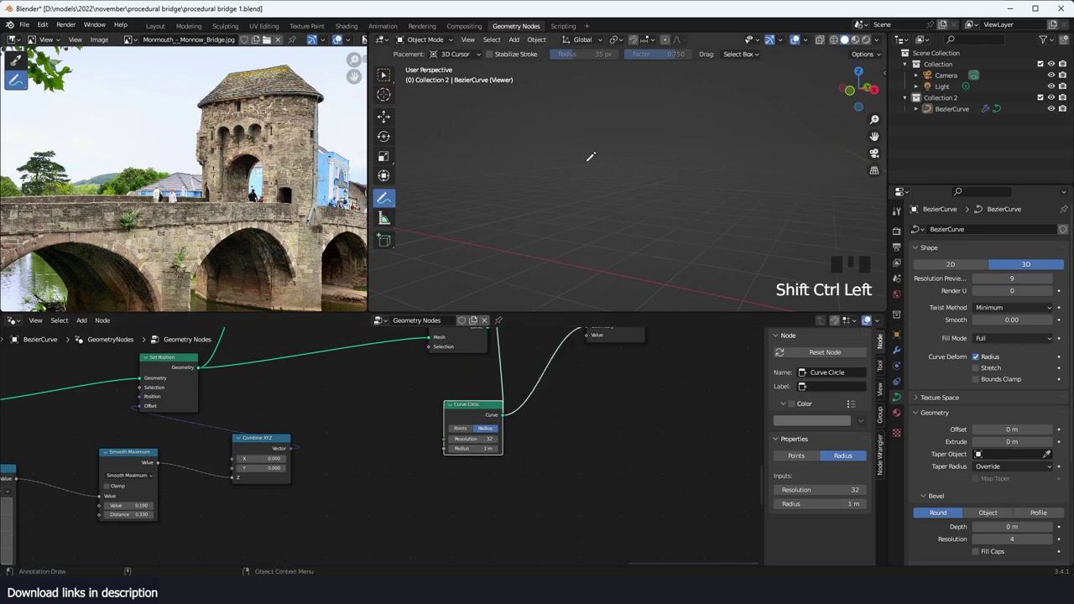
# Step: Set the Curve Circle's resolution to 4 and show it in top view
pyautogui.rightClick(589, 160)
pyautogui.press('`')
pyautogui.moveTo(642, 184); pyautogui.dragTo(615, 266, button='middle')
pyautogui.scroll(5, 596, 150)
pyautogui.scroll(3, 615, 266)
pyautogui.scroll(4, 477, 491)
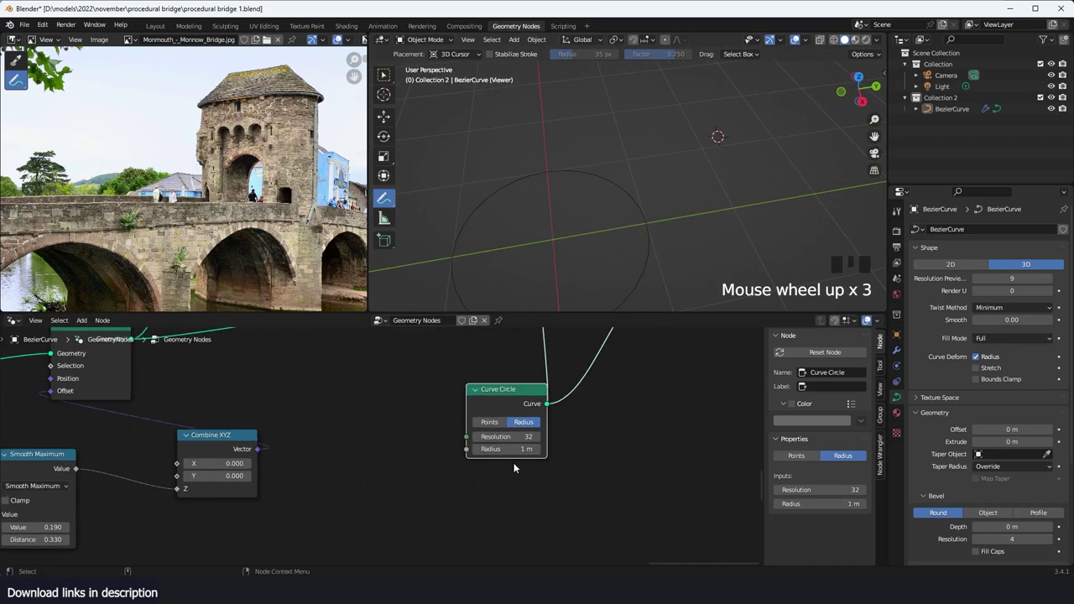
pyautogui.scroll(3, 515, 461)
pyautogui.moveTo(527, 436); pyautogui.dragTo(466, 412)
pyautogui.click(493, 436)
pyautogui.press('KP_7')
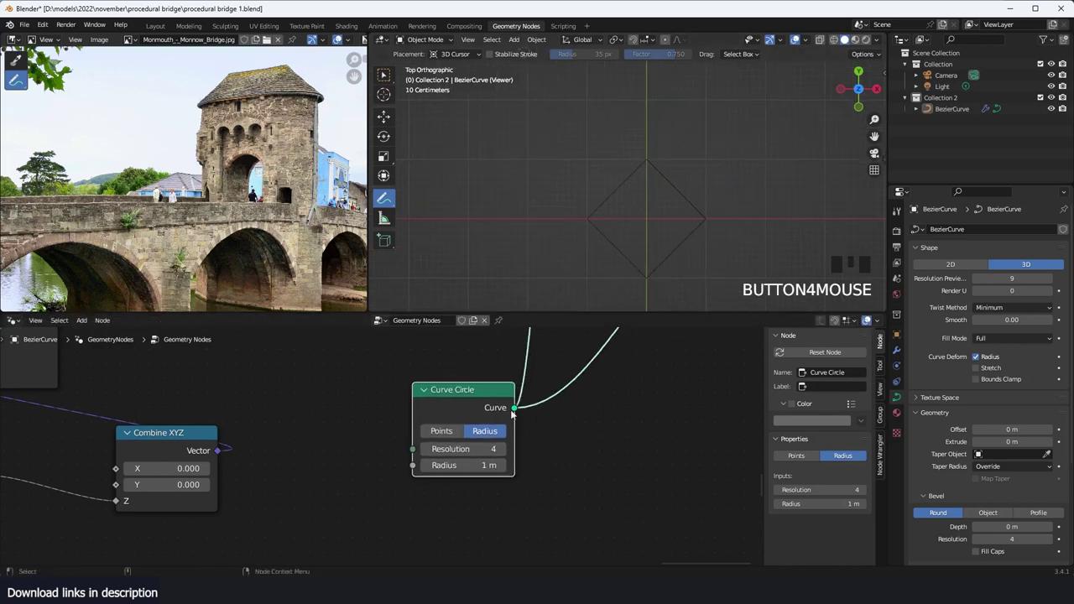
# Step: Insert a Transform node after the Curve Circle and set its Z rotation to 45°
pyautogui.hotkey('shift', 'a')
pyautogui.click(521, 309)
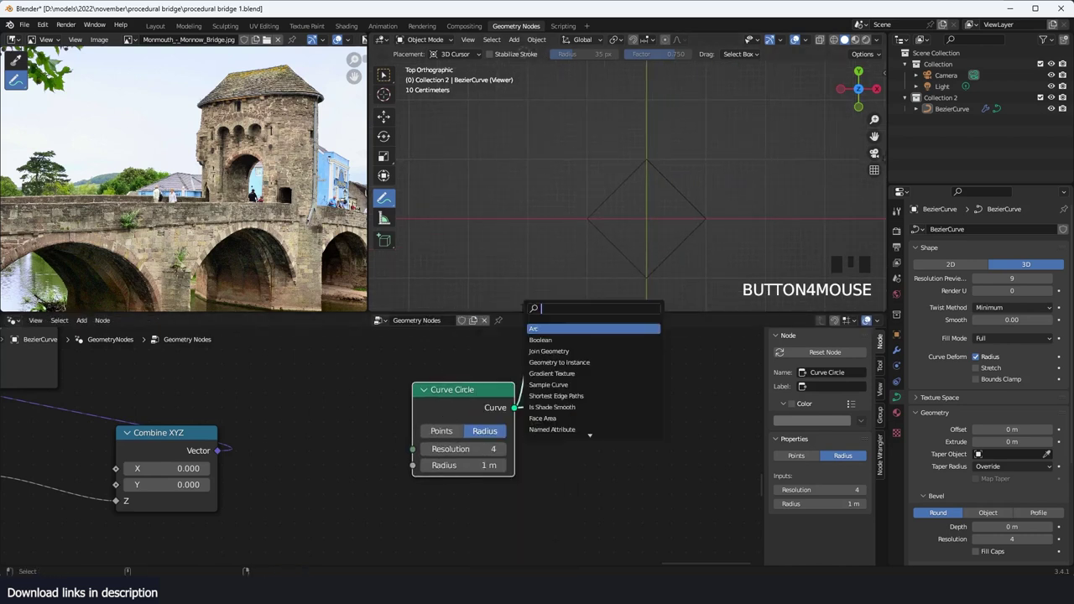
pyautogui.write('tra')
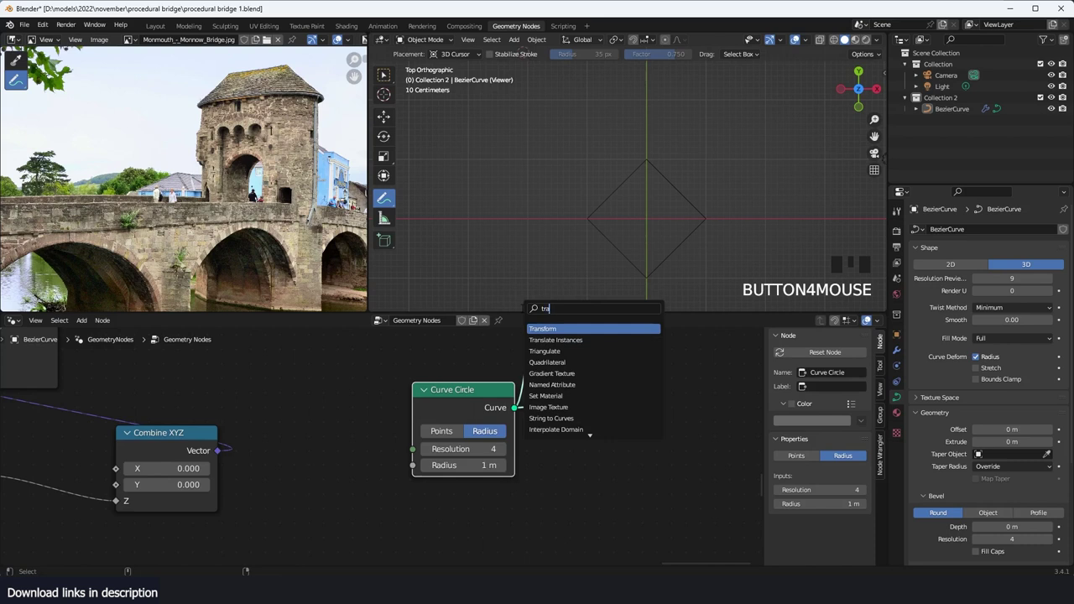
pyautogui.click(543, 328)
pyautogui.click(590, 384)
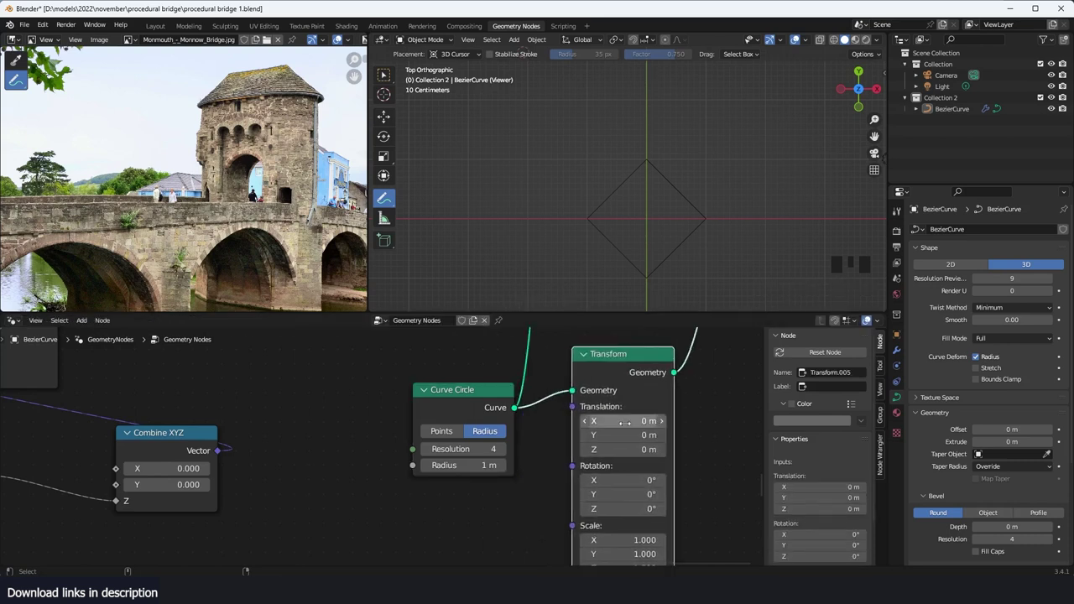
pyautogui.moveTo(628, 422); pyautogui.dragTo(598, 383, button='middle')
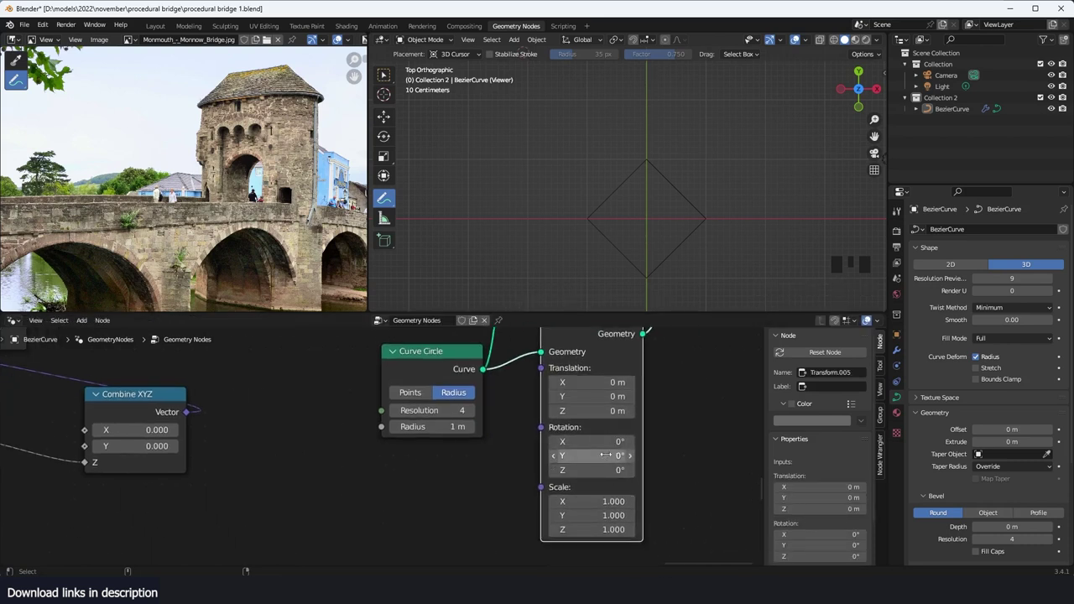
pyautogui.moveTo(615, 455); pyautogui.dragTo(619, 456)
pyautogui.hotkey('ctrl', 'z')
pyautogui.click(616, 469)
pyautogui.press('Return')
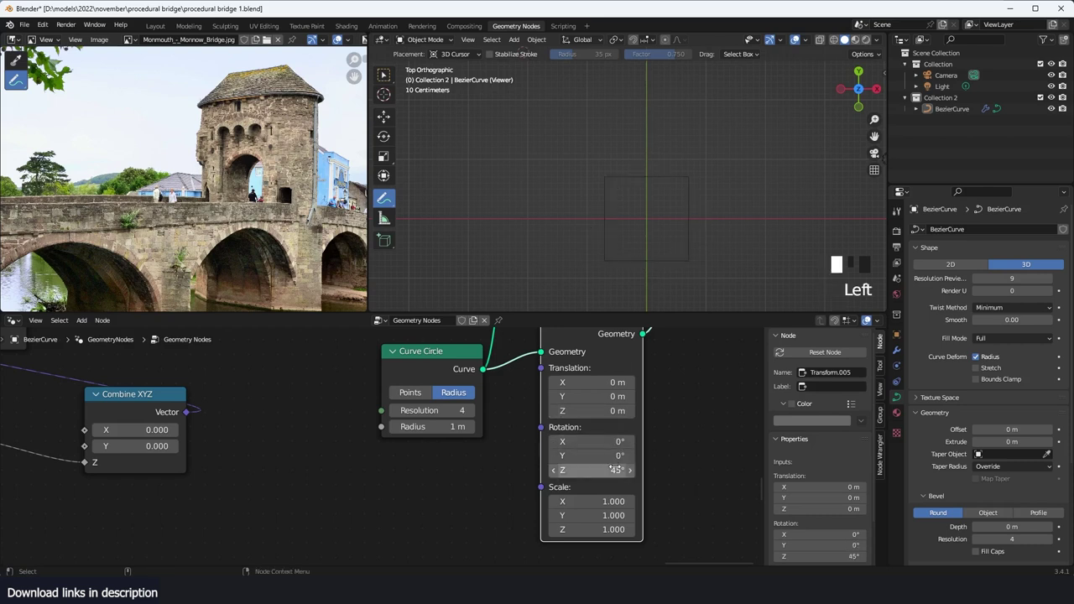
# Step: Try scaling the rotated square on Y and X in the Transform node and undo the changes
pyautogui.click(600, 515)
pyautogui.moveTo(600, 515); pyautogui.dragTo(602, 515)
pyautogui.moveTo(600, 501); pyautogui.dragTo(617, 502)
pyautogui.hotkey('ctrl', 'z')
pyautogui.moveTo(639, 398); pyautogui.dragTo(556, 440, button='middle')
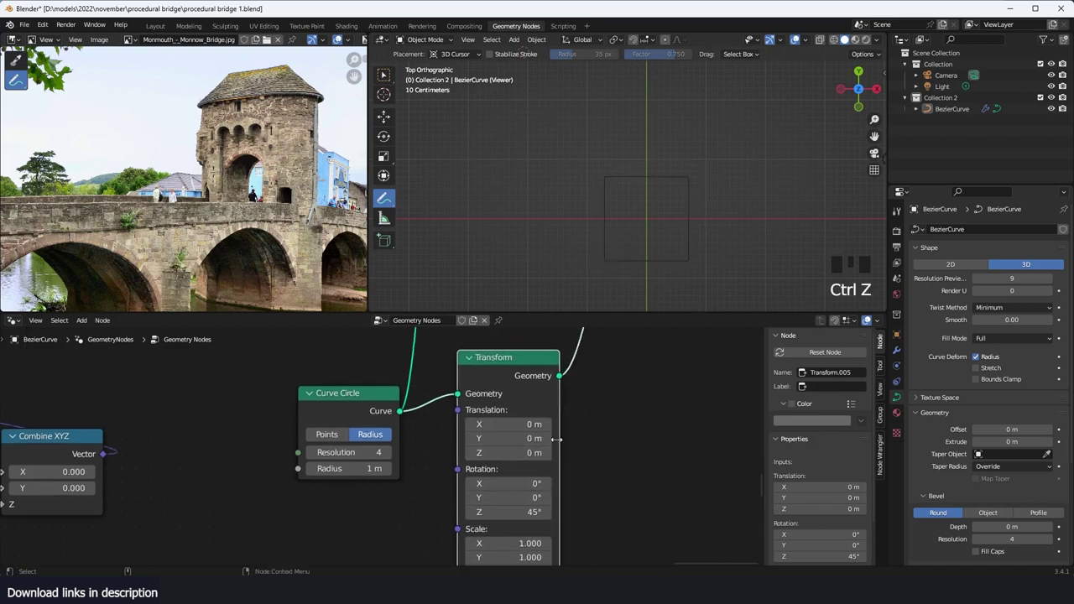
# Step: Duplicate the Transform node after the first one, giving the copy a Z rotation of 0° and an X scale of 1.6
pyautogui.moveTo(573, 494); pyautogui.dragTo(508, 509, button='middle')
pyautogui.click(475, 391)
pyautogui.hotkey('shift', 'd')
pyautogui.click(573, 371)
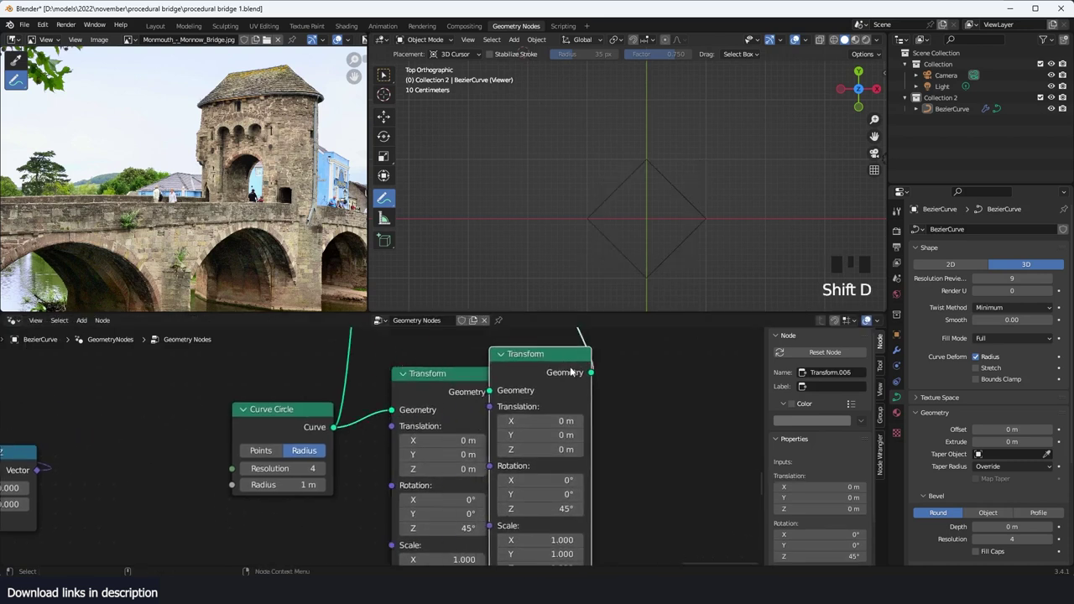
pyautogui.moveTo(663, 460); pyautogui.dragTo(636, 410, button='middle')
pyautogui.click(601, 459)
pyautogui.write('0')
pyautogui.press('Return')
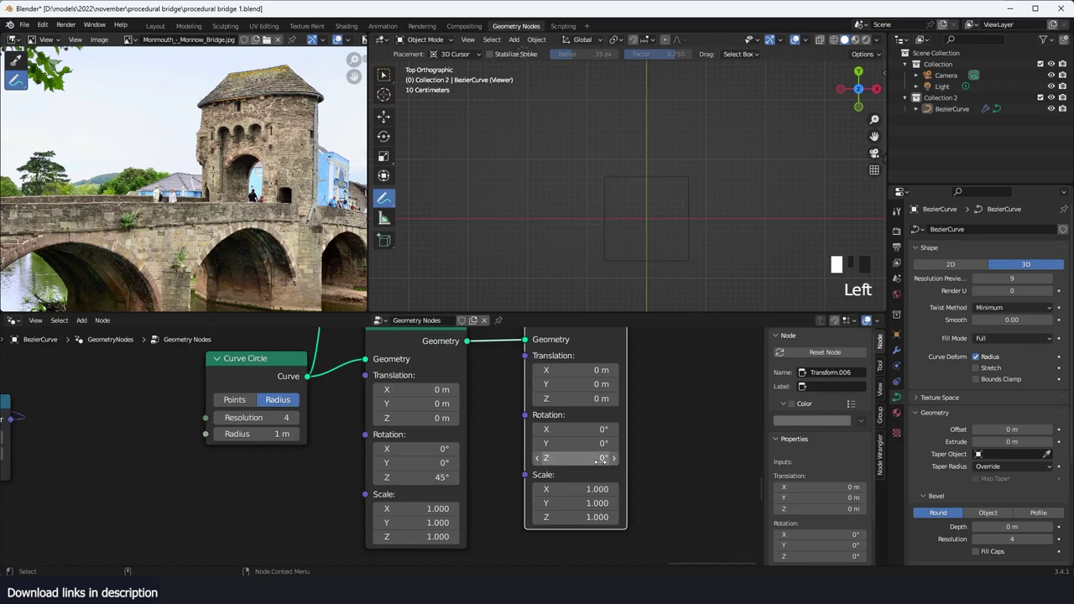
pyautogui.moveTo(593, 490); pyautogui.dragTo(603, 489)
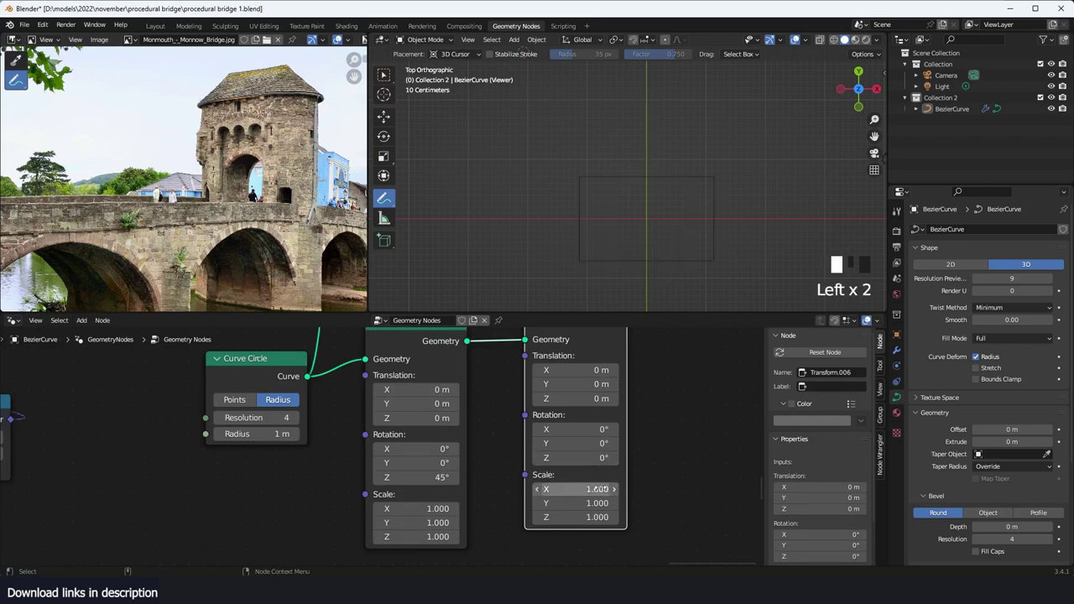
# Step: Insert a Fillet Curve node between the second Transform node and the Viewer
pyautogui.scroll(-5, 611, 389)
pyautogui.moveTo(612, 388); pyautogui.dragTo(521, 472, button='middle')
pyautogui.hotkey('shift', 'a')
pyautogui.click(511, 312)
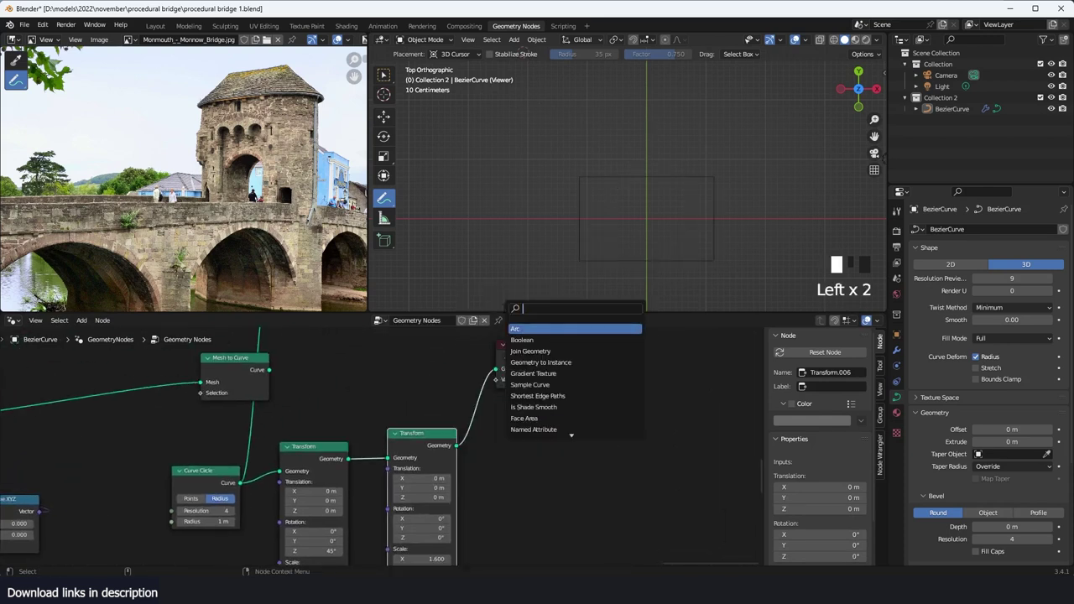
pyautogui.write('fil')
pyautogui.press('Return')
pyautogui.click(523, 453)
pyautogui.scroll(4, 525, 454)
pyautogui.scroll(3, 627, 199)
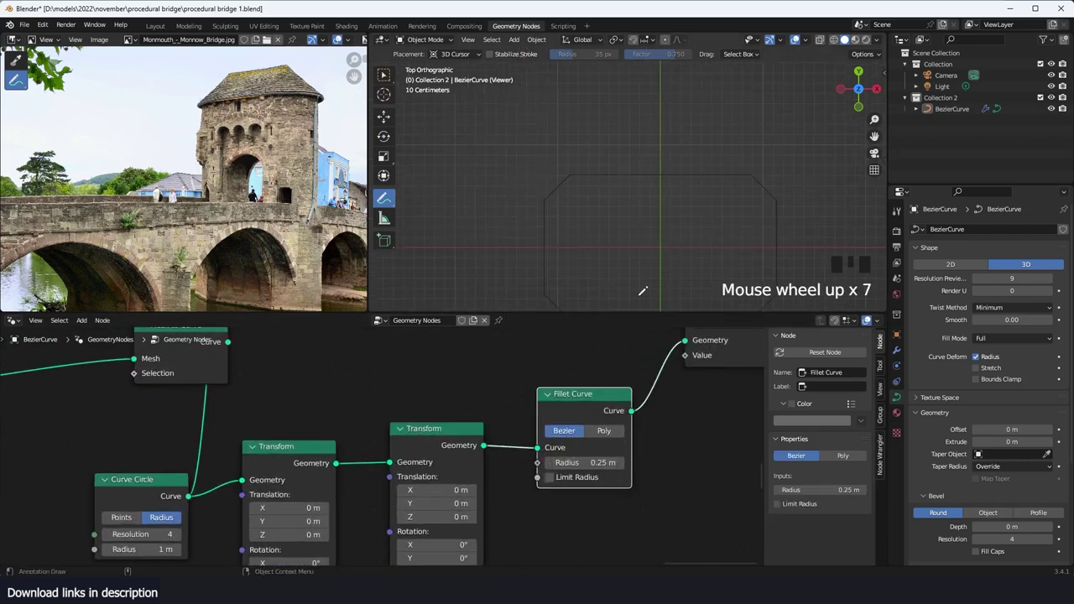
# Step: Switch the Fillet Curve to Poly mode with a count of 3 and a radius of 0.49 m
pyautogui.click(605, 430)
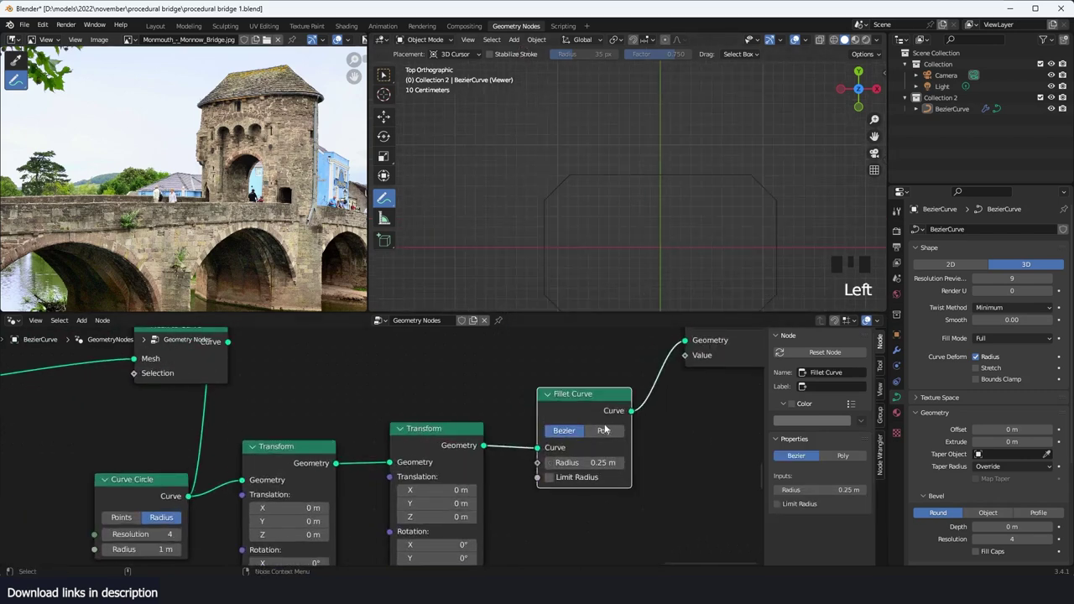
pyautogui.click(564, 429)
pyautogui.click(585, 432)
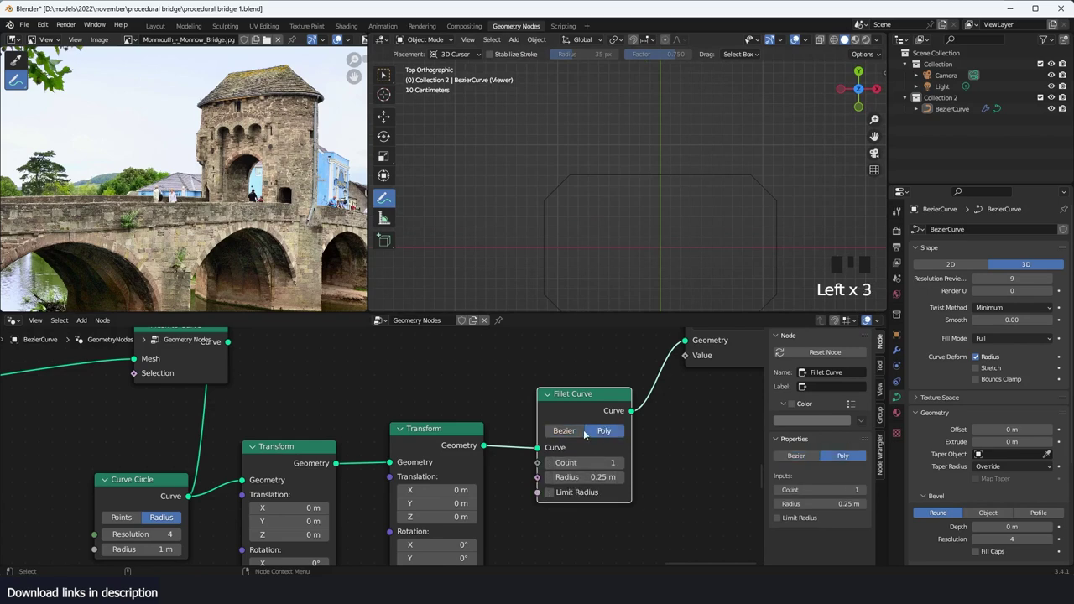
pyautogui.click(622, 464)
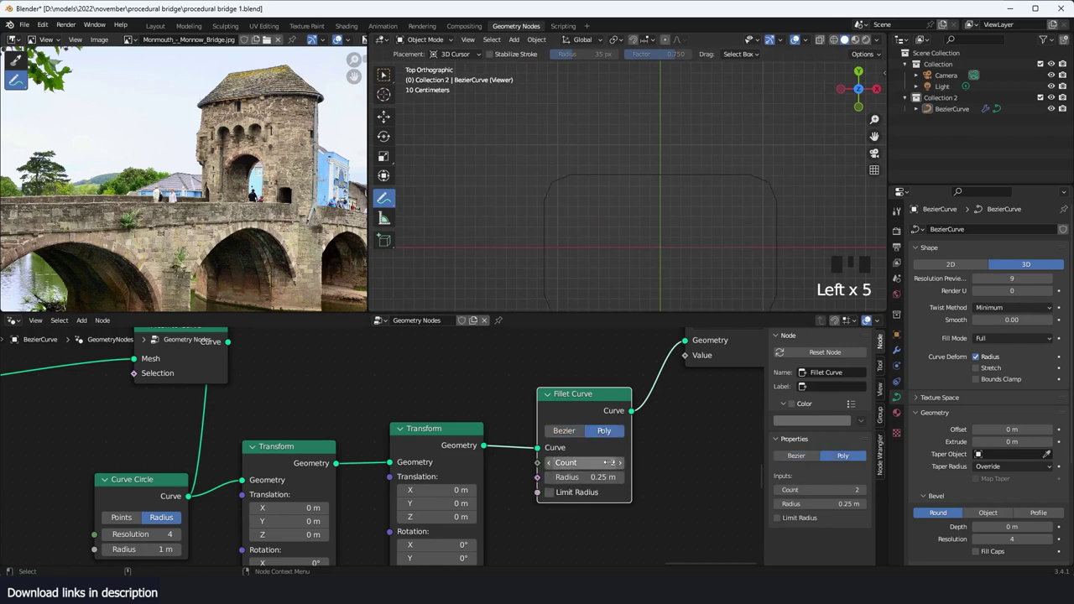
pyautogui.click(621, 463)
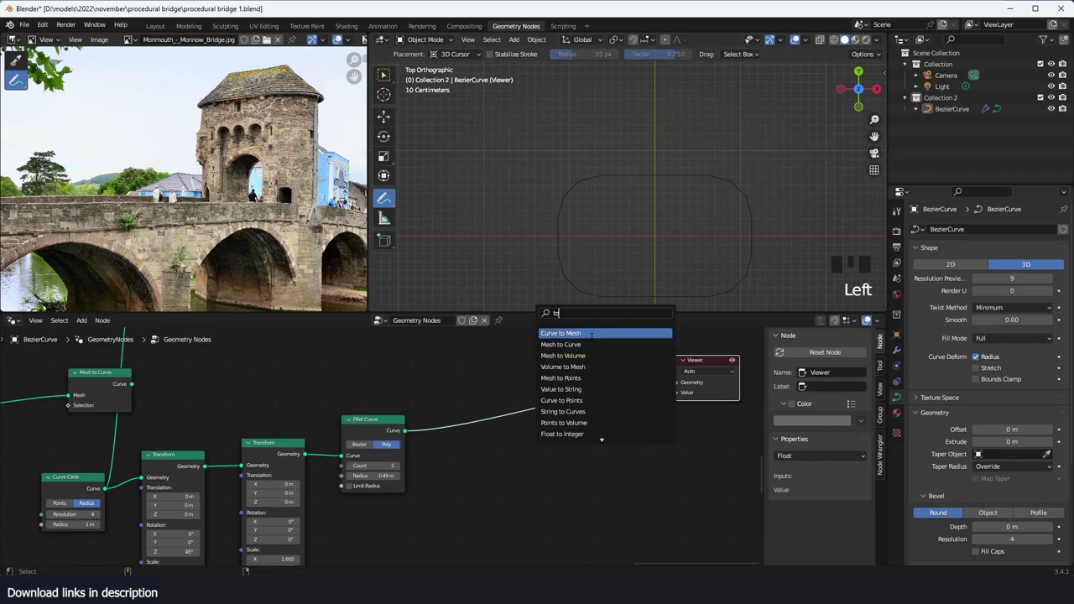
# Step: Insert a Curve to Mesh node after the Fillet Curve and connect a new Curve Circle as its profile curve
pyautogui.click(591, 337)
pyautogui.click(551, 414)
pyautogui.moveTo(505, 497); pyautogui.dragTo(544, 465, button='middle')
pyautogui.hotkey('shift', 'a')
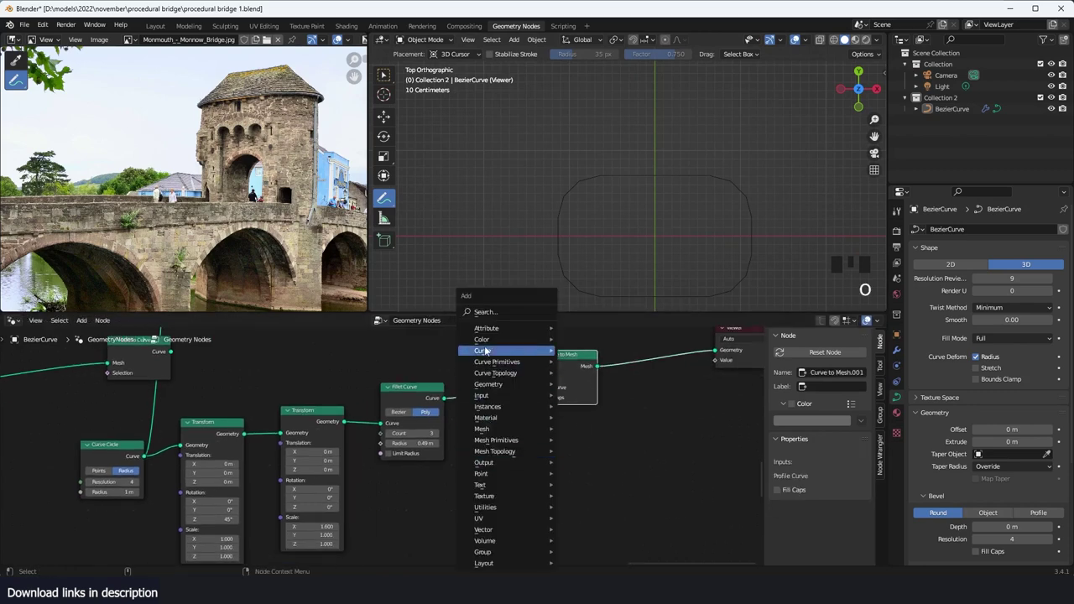
pyautogui.click(513, 313)
pyautogui.write('cur')
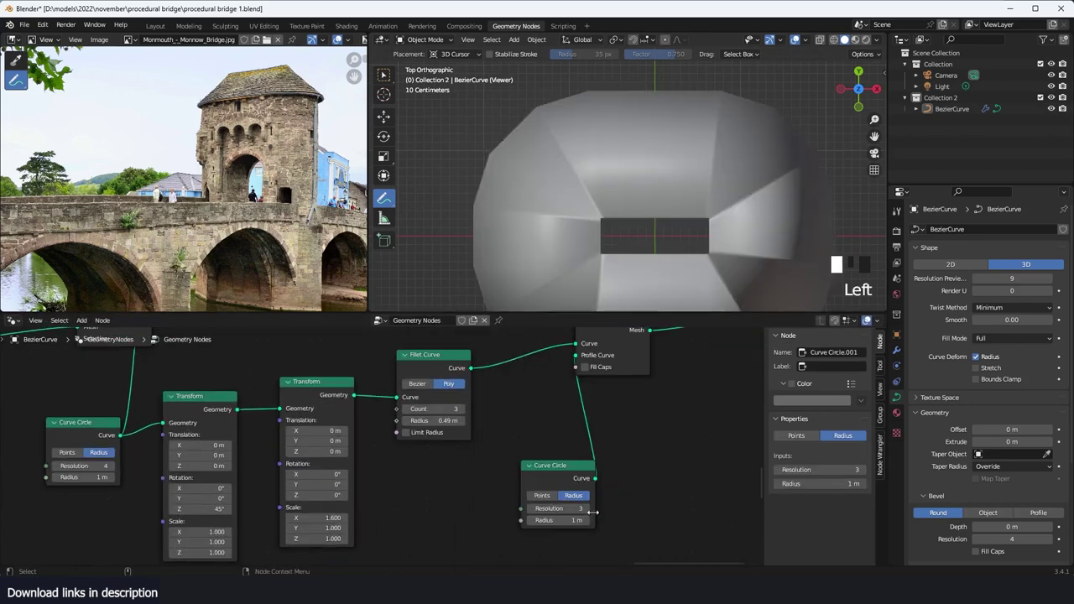
# Step: Set the profile Curve Circle's resolution to 12 and its radius to 0.22 m
pyautogui.click(591, 509)
pyautogui.click(591, 509)
pyautogui.click(590, 509)
pyautogui.click(590, 508)
pyautogui.keyDown('shift'); pyautogui.moveTo(579, 520); pyautogui.dragTo(541, 520); pyautogui.keyUp('shift')
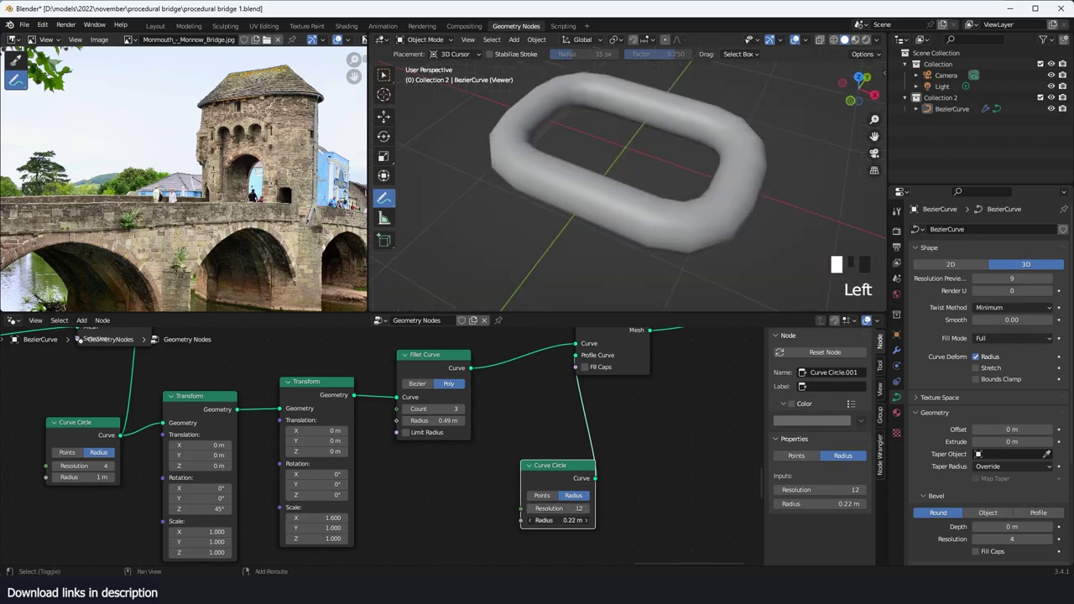
# Step: Move the Group Output and Mesh to Curve nodes clear of the chain link nodes and preview the Mesh to Curve output
pyautogui.scroll(-4, 507, 517)
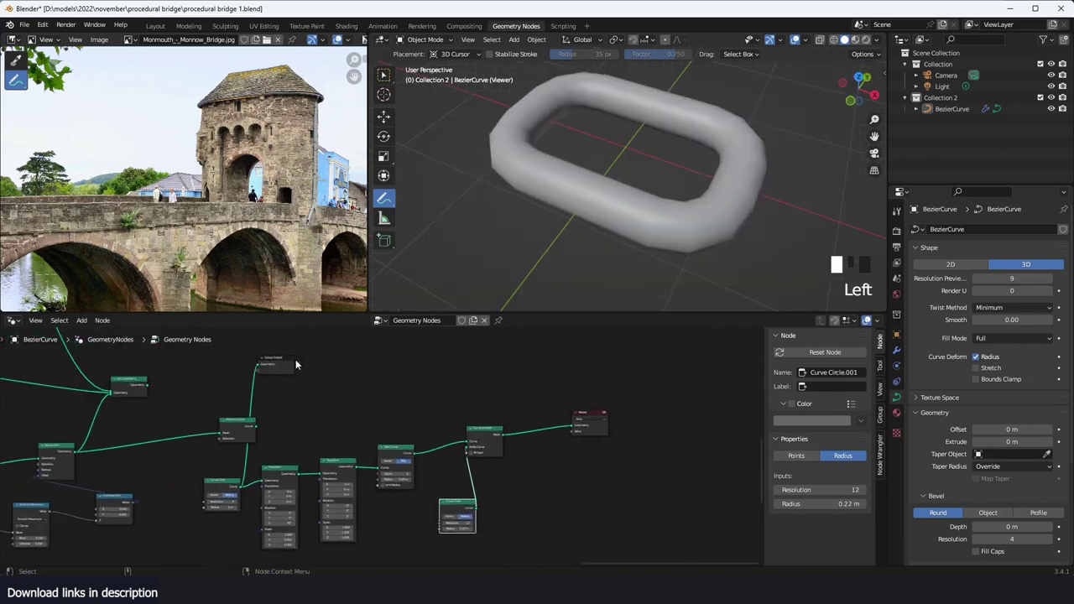
pyautogui.moveTo(284, 361); pyautogui.dragTo(570, 351)
pyautogui.moveTo(222, 421); pyautogui.dragTo(338, 376)
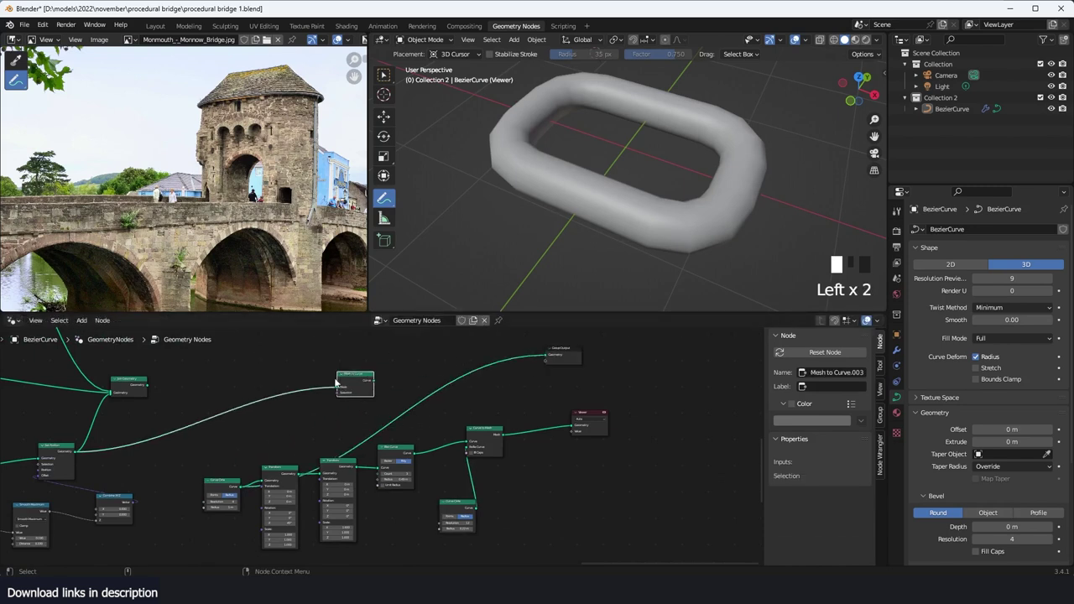
pyautogui.keyDown('ctrl'); pyautogui.keyDown('shift'); pyautogui.click(340, 383); pyautogui.keyUp('shift'); pyautogui.keyUp('ctrl')
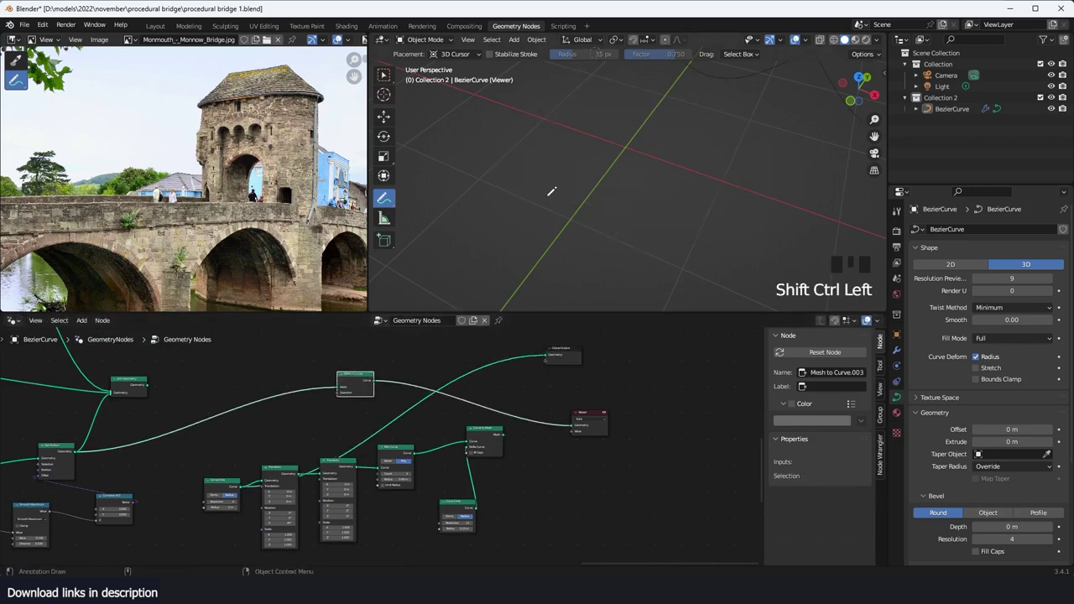
pyautogui.keyDown('shift'); pyautogui.moveTo(549, 195); pyautogui.dragTo(557, 245, button='middle'); pyautogui.keyUp('shift')
# Step: Add Curve to Points and Instance on Points nodes after the Mesh to Curve, using the Curve to Mesh link as the instance
pyautogui.hotkey('shift', 'a')
pyautogui.click(468, 312)
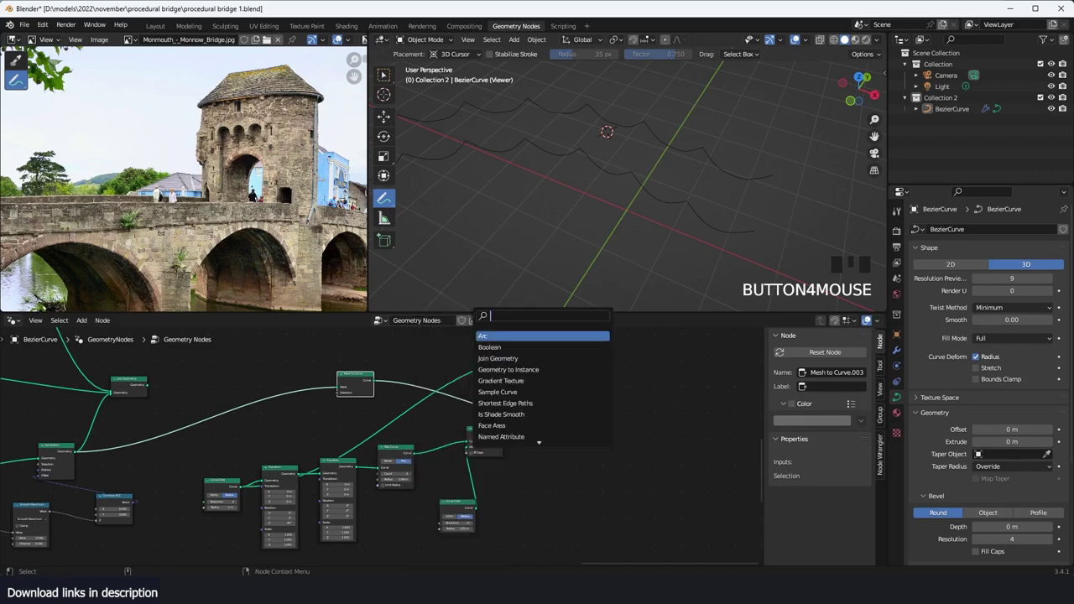
pyautogui.write('to c')
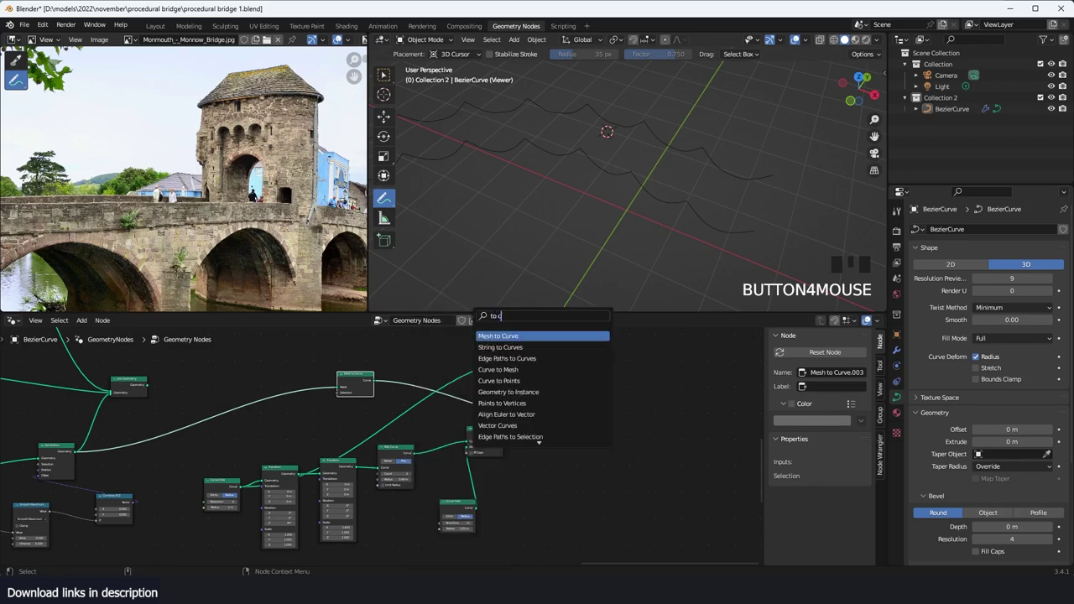
pyautogui.click(498, 380)
pyautogui.hotkey('shift', 'a')
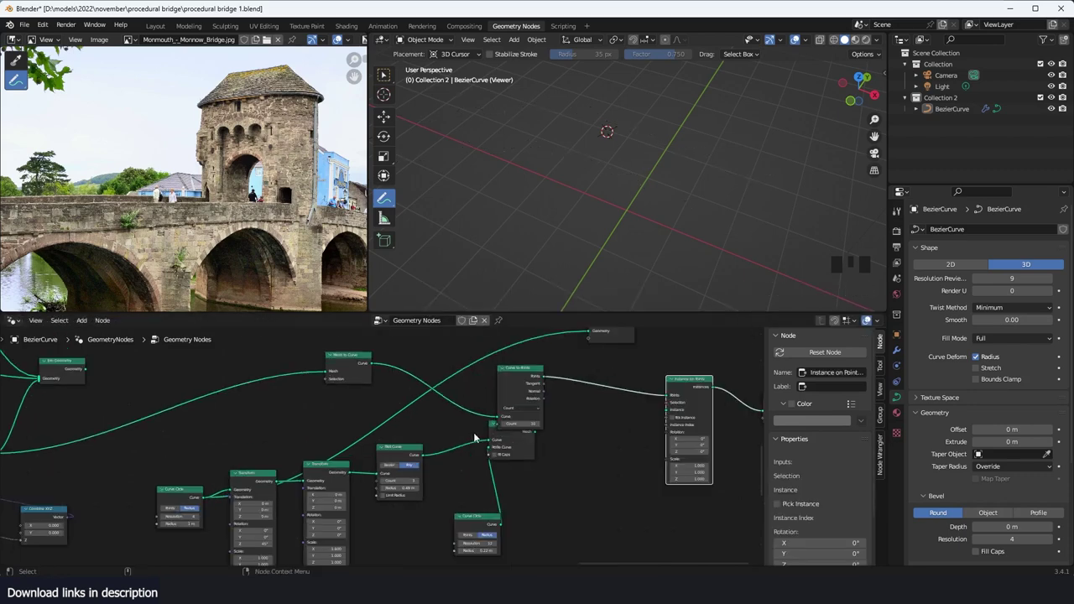
pyautogui.moveTo(513, 443); pyautogui.dragTo(526, 462)
pyautogui.moveTo(674, 413); pyautogui.dragTo(674, 410)
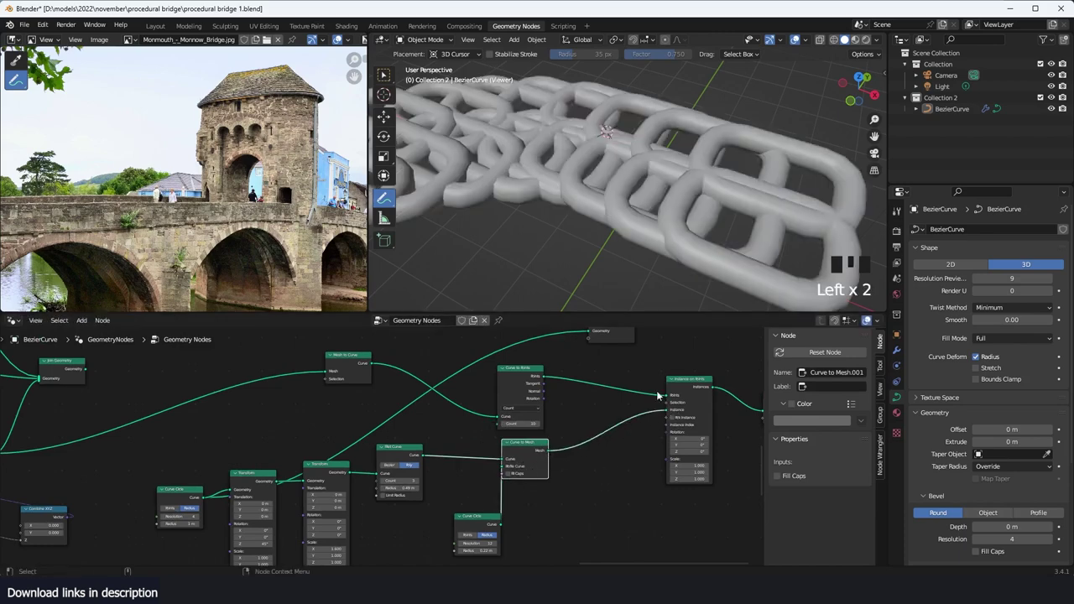
# Step: Add an Align Euler to Vector node driven by the points' tangent and rotation, and feed its output into the instances' rotation
pyautogui.scroll(-3, 622, 216)
pyautogui.scroll(4, 520, 457)
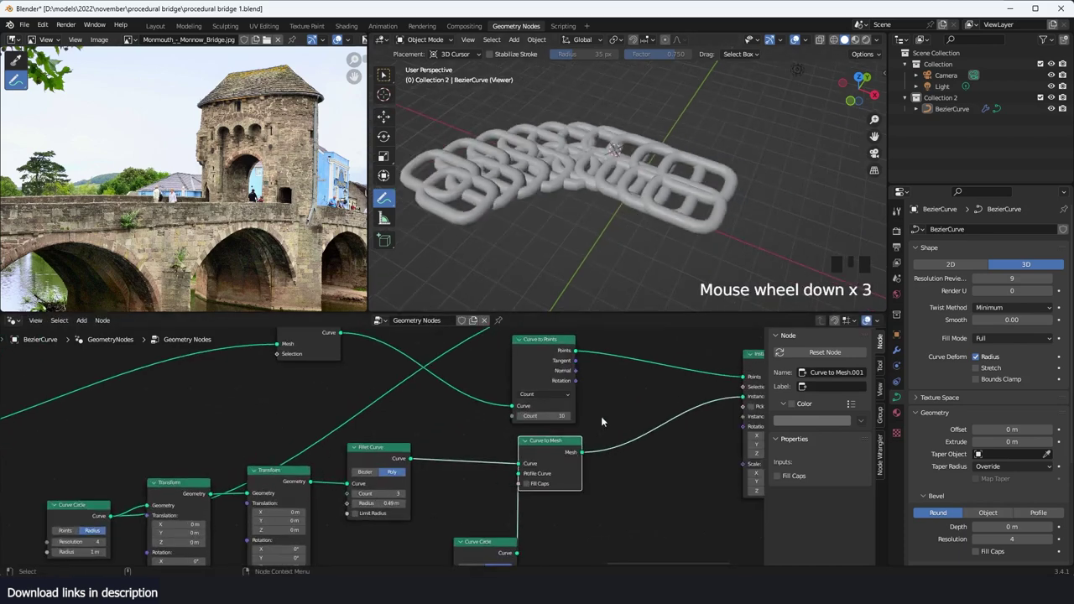
pyautogui.moveTo(601, 418); pyautogui.dragTo(535, 432, button='middle')
pyautogui.hotkey('shift', 'a')
pyautogui.write('alig')
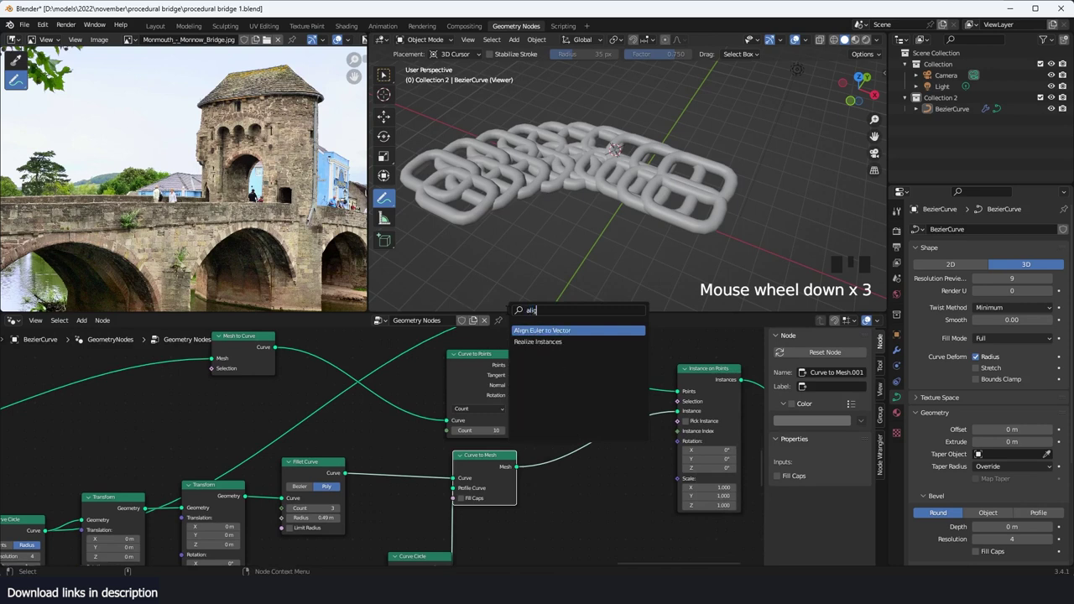
pyautogui.press('Return')
pyautogui.click(591, 457)
pyautogui.moveTo(510, 394); pyautogui.dragTo(592, 521)
pyautogui.moveTo(654, 465); pyautogui.dragTo(677, 442)
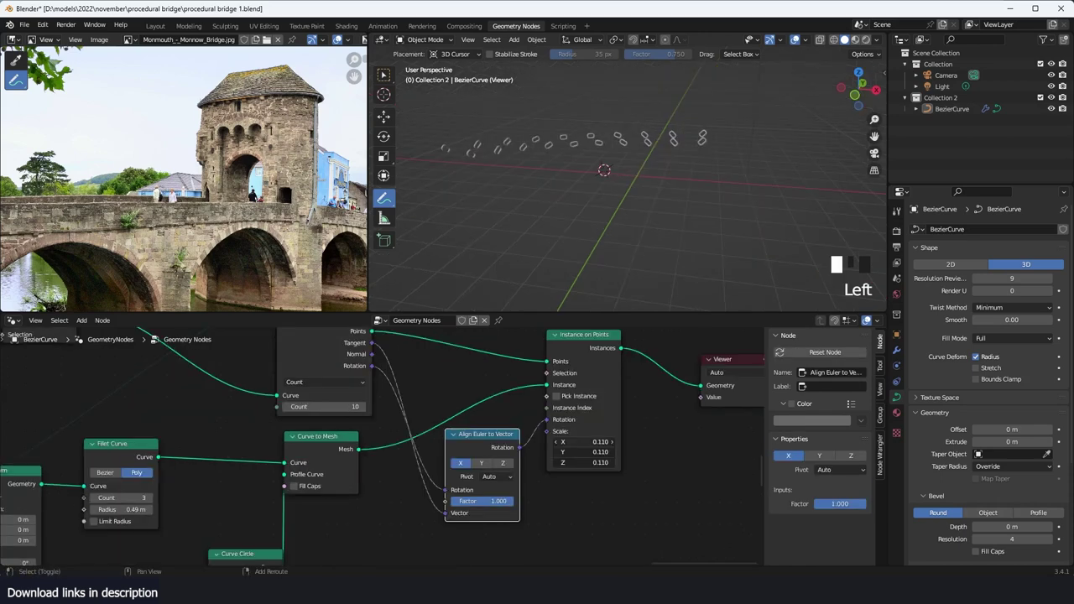
# Step: Set the Curve to Points count to 194 and the instance scale to 0.030 on all axes
pyautogui.moveTo(421, 405); pyautogui.dragTo(633, 458, button='middle')
pyautogui.scroll(-3, 632, 458)
pyautogui.moveTo(514, 451); pyautogui.dragTo(451, 434, button='middle')
pyautogui.scroll(1, 619, 420)
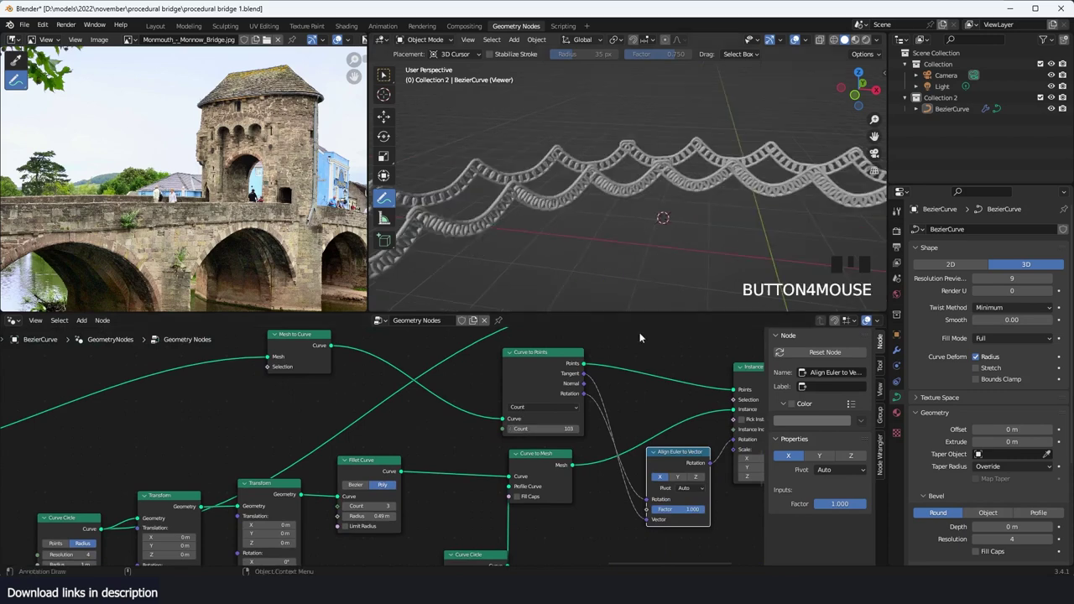
pyautogui.moveTo(648, 441); pyautogui.dragTo(381, 361, button='middle')
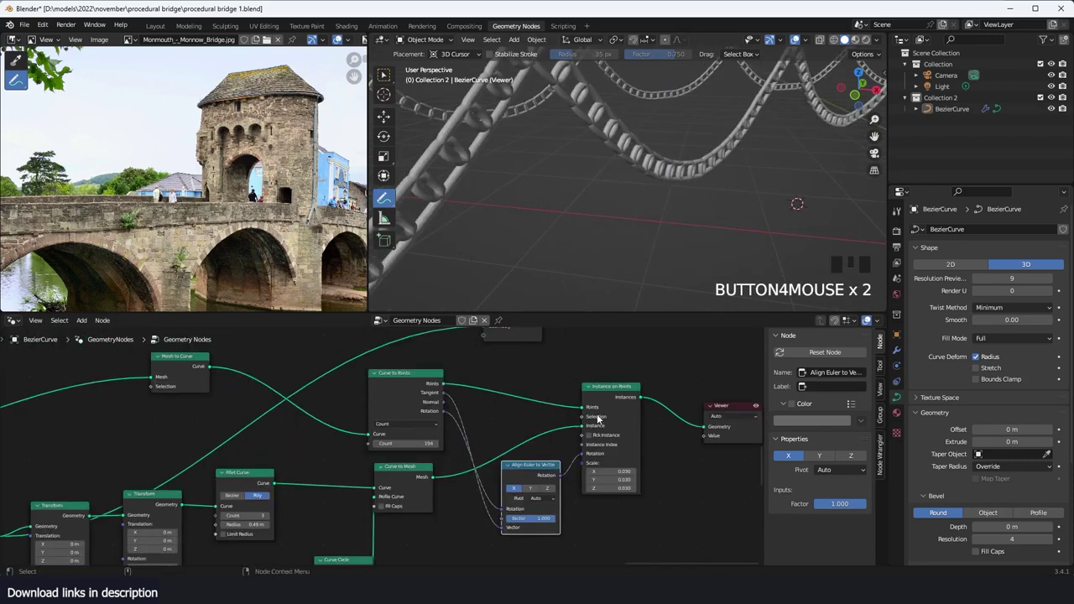
pyautogui.moveTo(504, 436); pyautogui.dragTo(396, 439, button='middle')
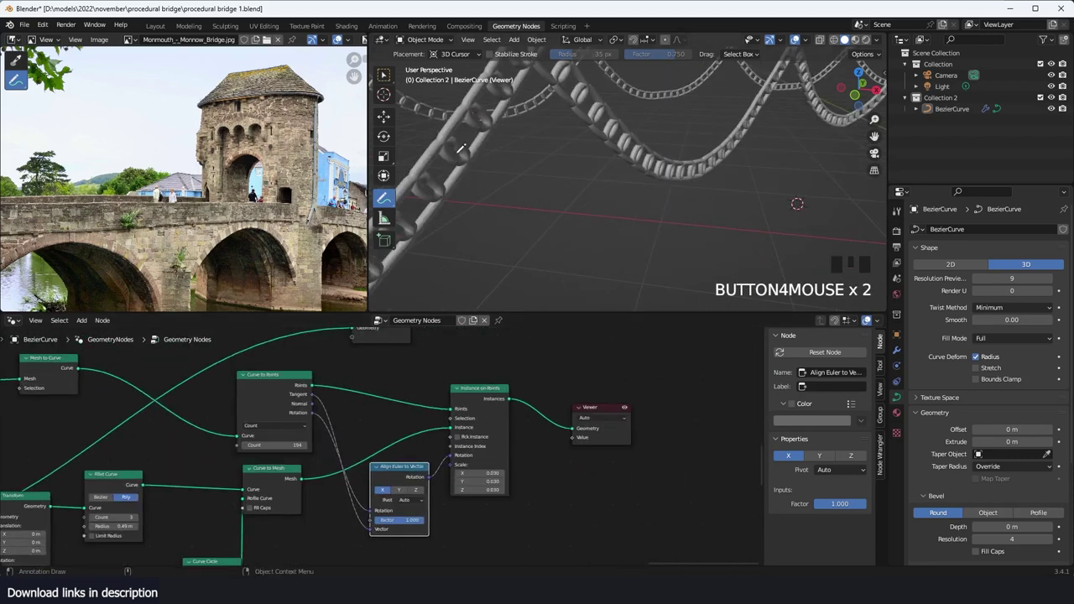
# Step: Insert a Rotate Instances node between Instance on Points and the Viewer
pyautogui.moveTo(457, 178); pyautogui.dragTo(506, 118)
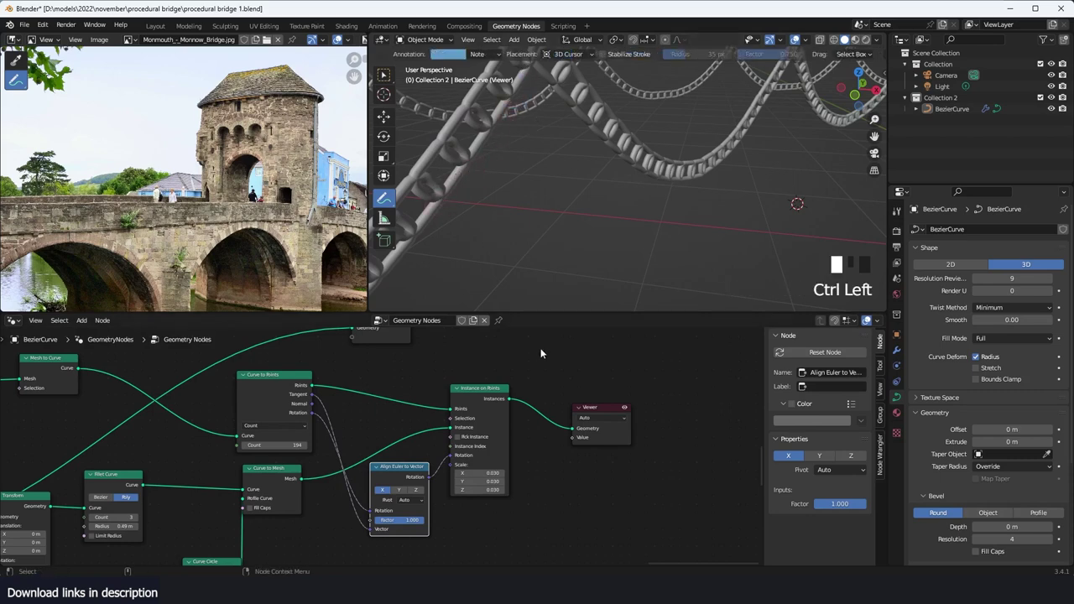
pyautogui.moveTo(541, 396); pyautogui.dragTo(449, 400, button='middle')
pyautogui.moveTo(489, 409); pyautogui.dragTo(630, 395)
pyautogui.scroll(3, 592, 408)
pyautogui.hotkey('shift', 'a')
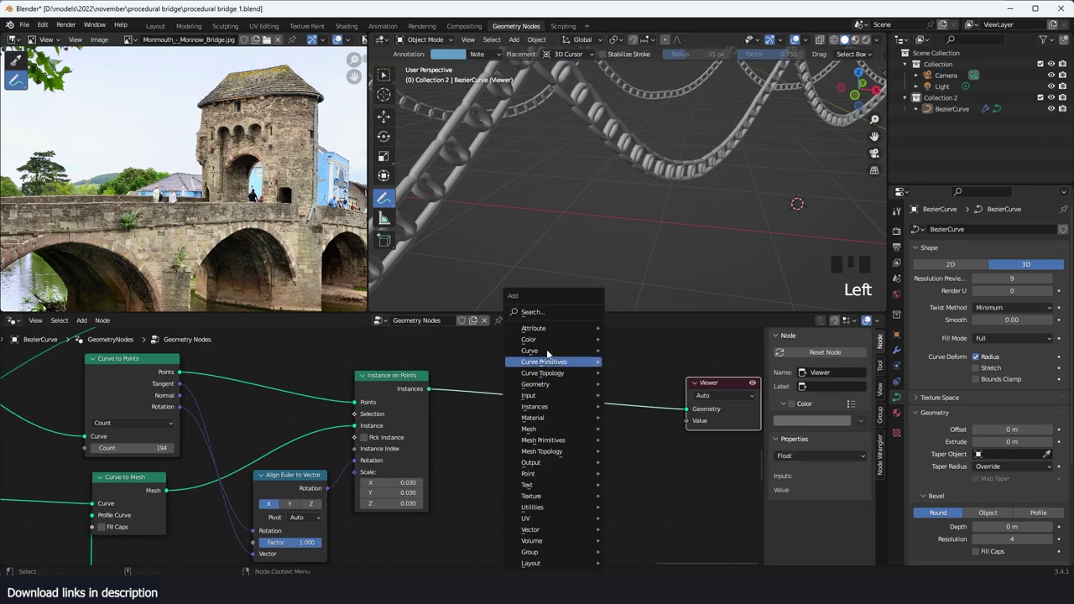
pyautogui.click(572, 313)
pyautogui.write('rota')
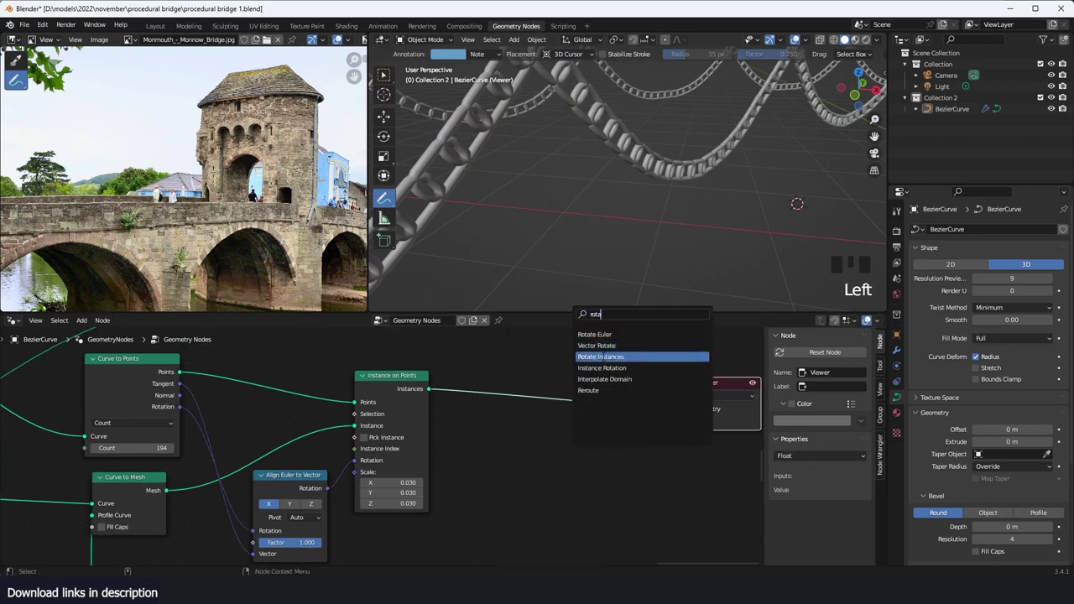
pyautogui.click(604, 356)
pyautogui.click(603, 408)
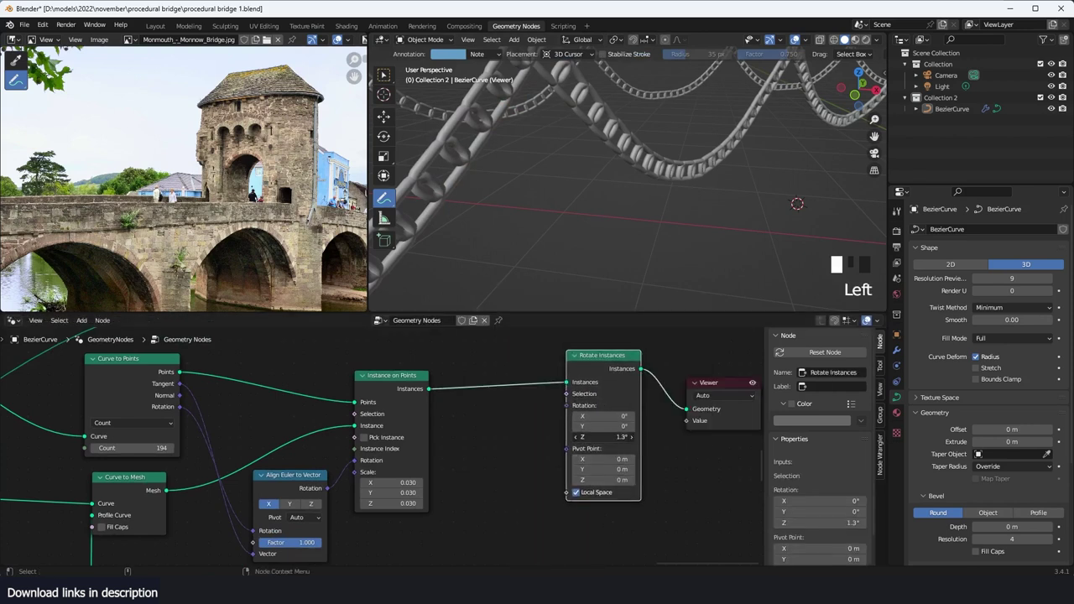
# Step: Set the Rotate Instances rotation to 90° on X, keeping Y and Z at 0°
pyautogui.moveTo(606, 437); pyautogui.dragTo(603, 437)
pyautogui.moveTo(602, 426); pyautogui.dragTo(607, 426)
pyautogui.write('0')
pyautogui.press('Return')
pyautogui.doubleClick(611, 417)
pyautogui.write('90')
pyautogui.press('Return')
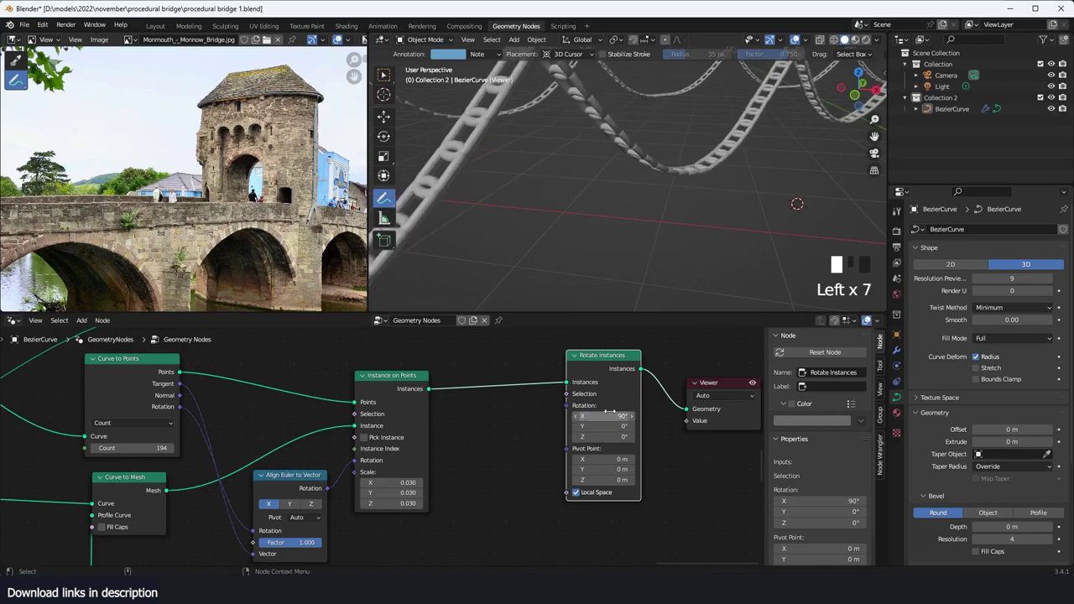
pyautogui.keyDown('shift'); pyautogui.moveTo(410, 215); pyautogui.dragTo(462, 215, button='middle'); pyautogui.keyUp('shift')
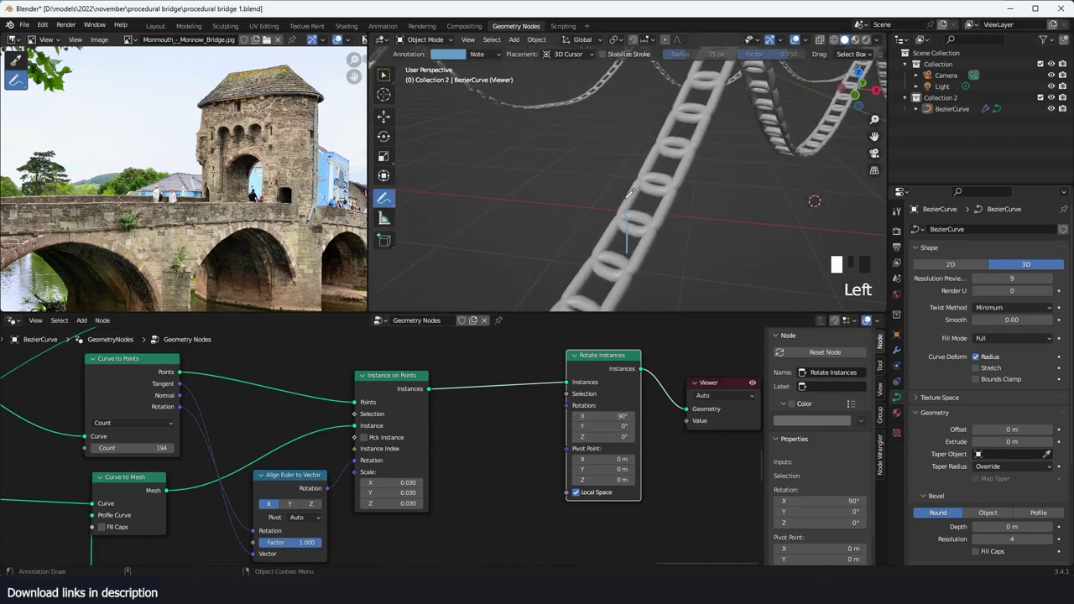
# Step: Add an Index node and connect it to the selection of the Rotate Instances node
pyautogui.scroll(-3, 629, 498)
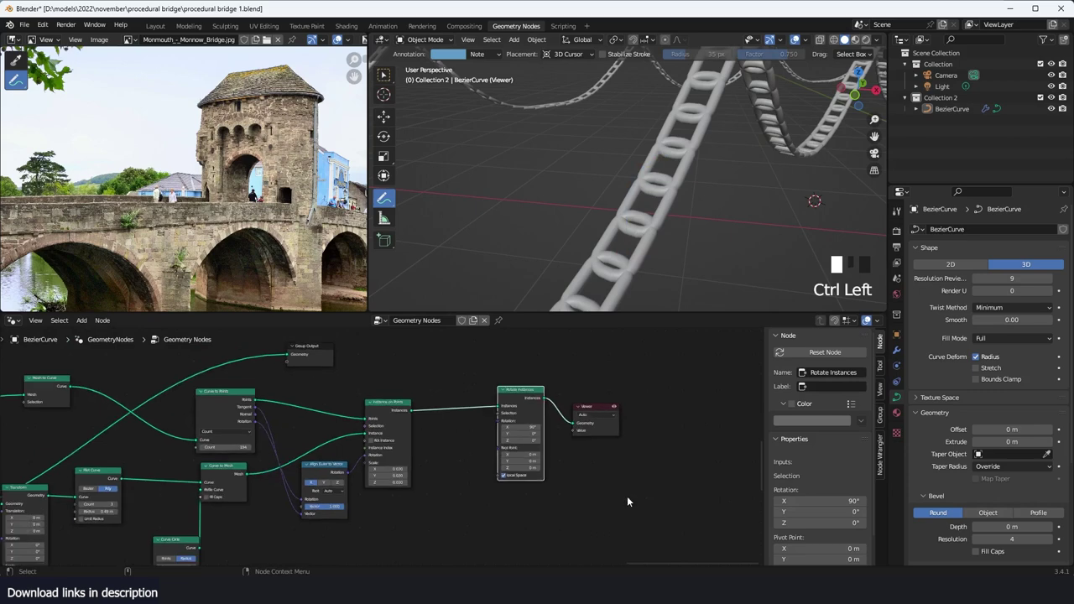
pyautogui.moveTo(586, 479); pyautogui.dragTo(604, 471, button='middle')
pyautogui.scroll(1, 544, 476)
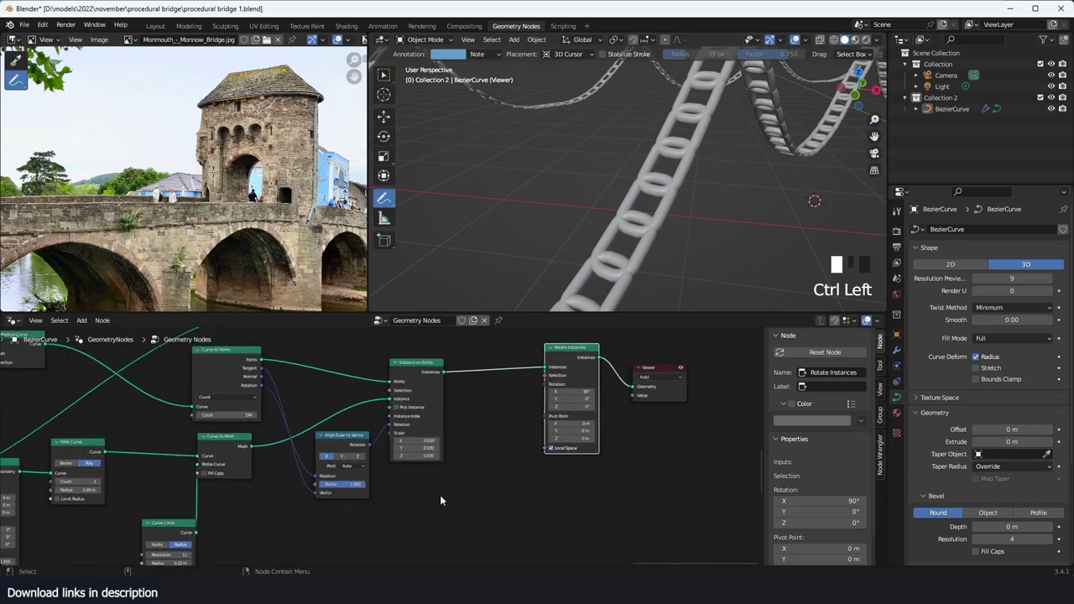
pyautogui.hotkey('shift', 'a')
pyautogui.click(426, 312)
pyautogui.write('ind')
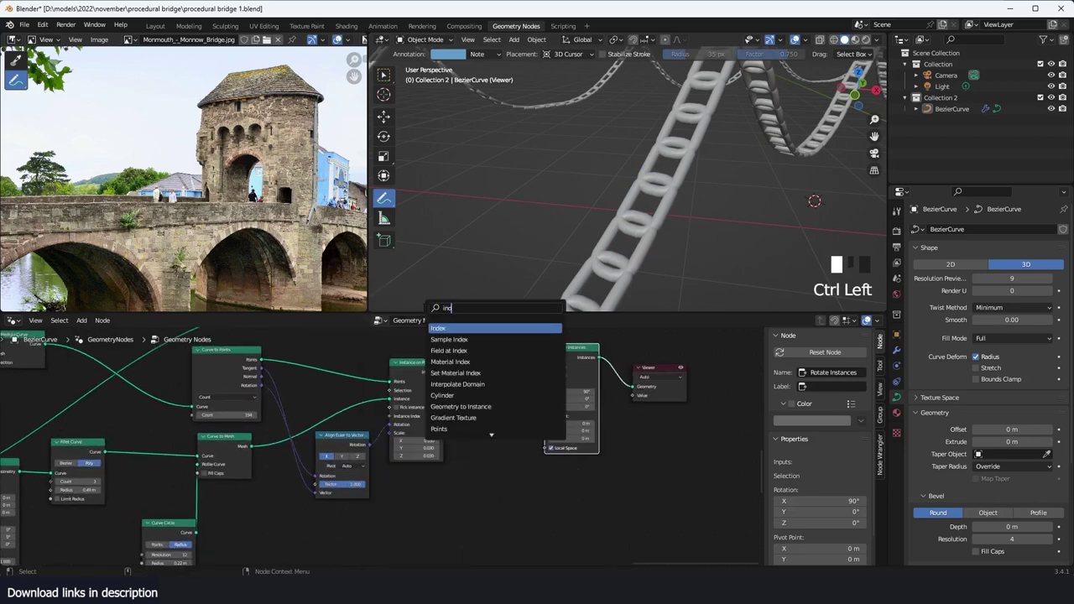
pyautogui.press('Return')
pyautogui.click(386, 455)
pyautogui.scroll(3, 386, 453)
pyautogui.moveTo(576, 365); pyautogui.dragTo(587, 366)
# Step: Insert a Math node between the Index and the Rotate Instances selection and set its operation to Multiply
pyautogui.scroll(-2, 518, 503)
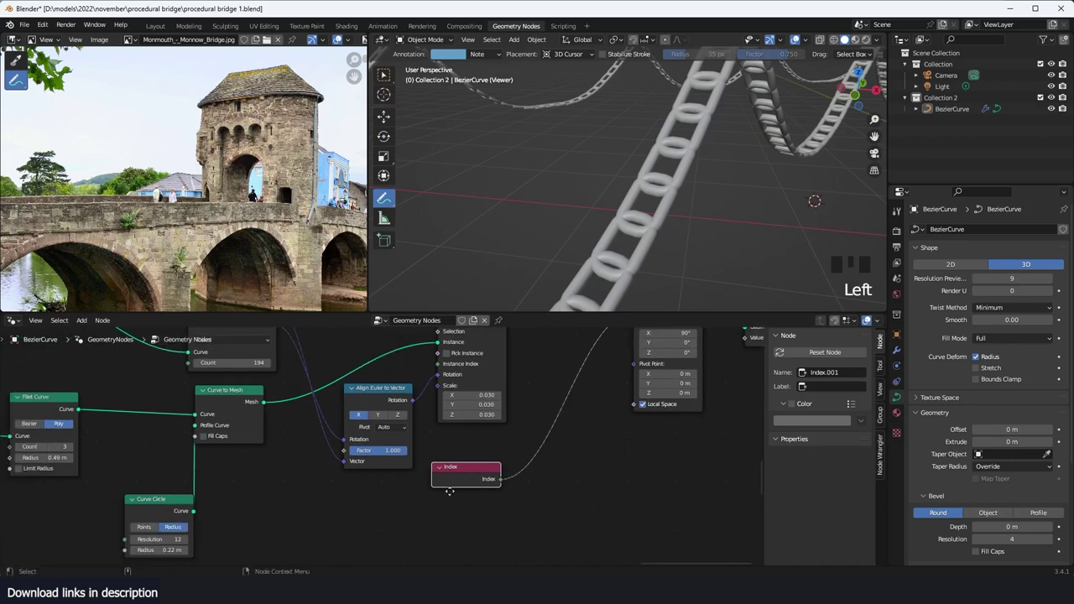
pyautogui.hotkey('shift', 'a')
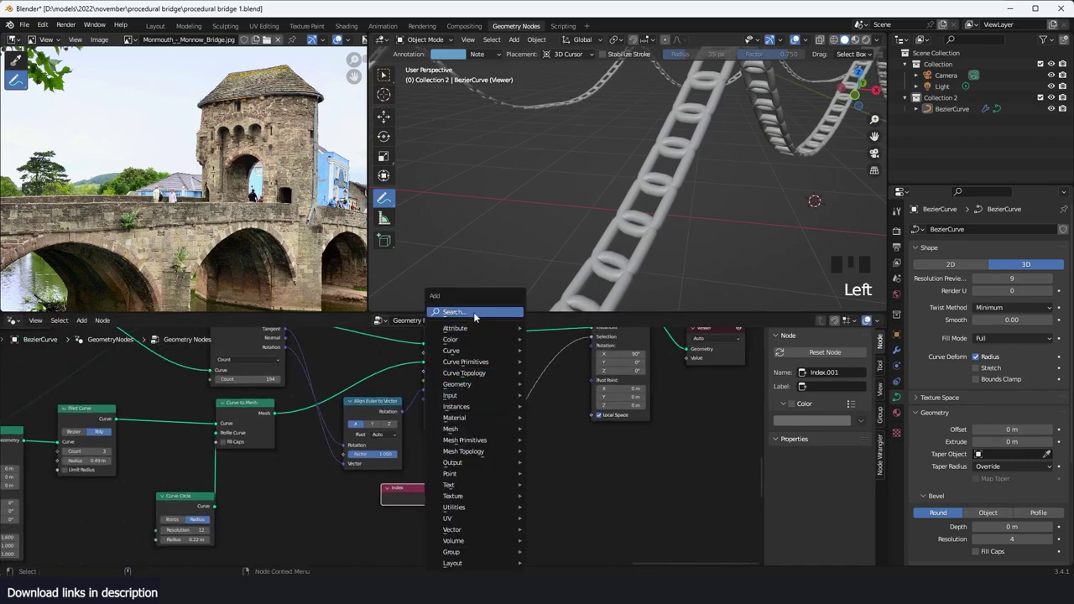
pyautogui.click(479, 312)
pyautogui.write('math')
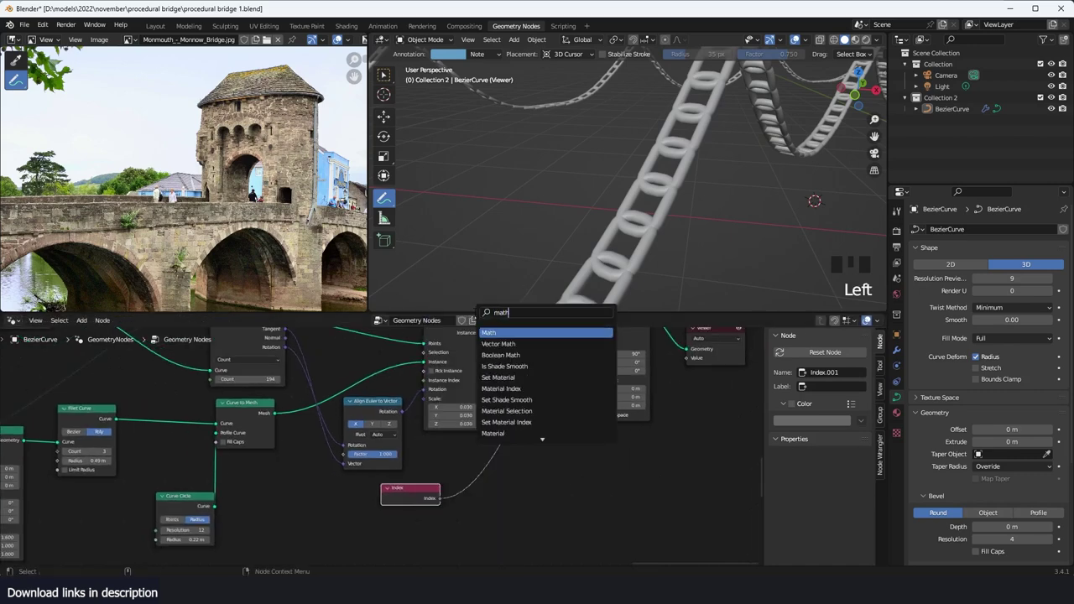
pyautogui.press('Return')
pyautogui.click(490, 444)
pyautogui.click(489, 445)
pyautogui.click(513, 487)
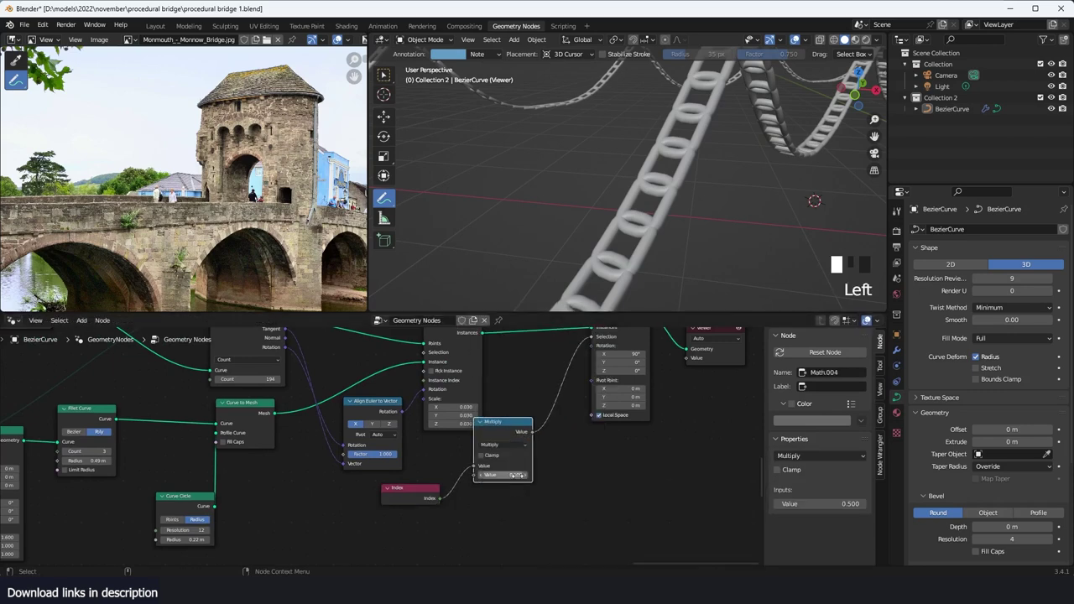
# Step: Change the Math node between Index and the Rotate Instances selection to Modulo with a second value of 2
pyautogui.scroll(4, 516, 476)
pyautogui.click(547, 445)
pyautogui.click(706, 368)
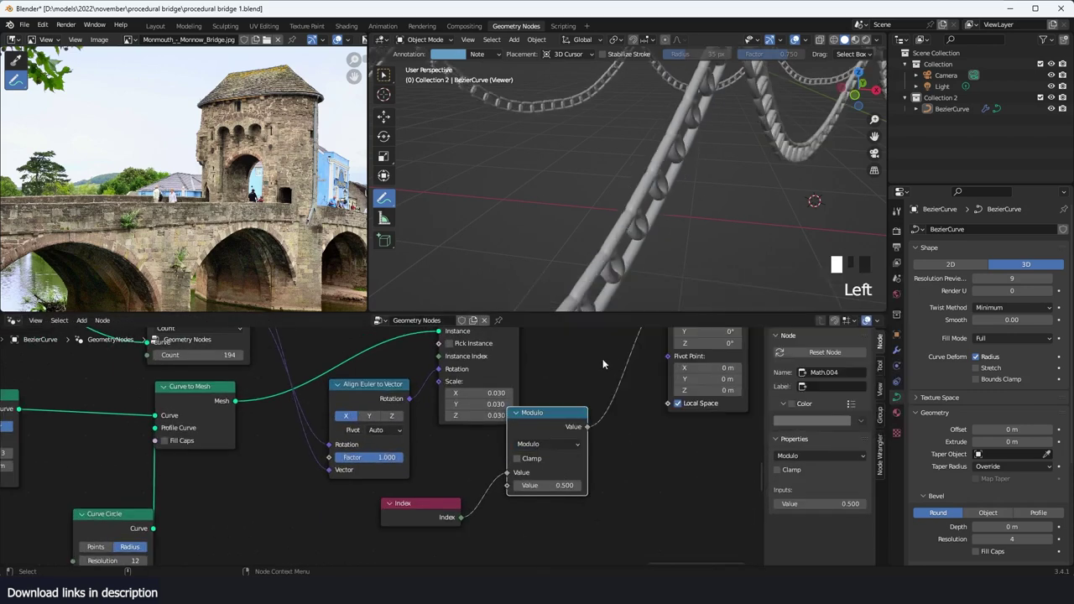
pyautogui.click(604, 484)
pyautogui.scroll(-3, 678, 188)
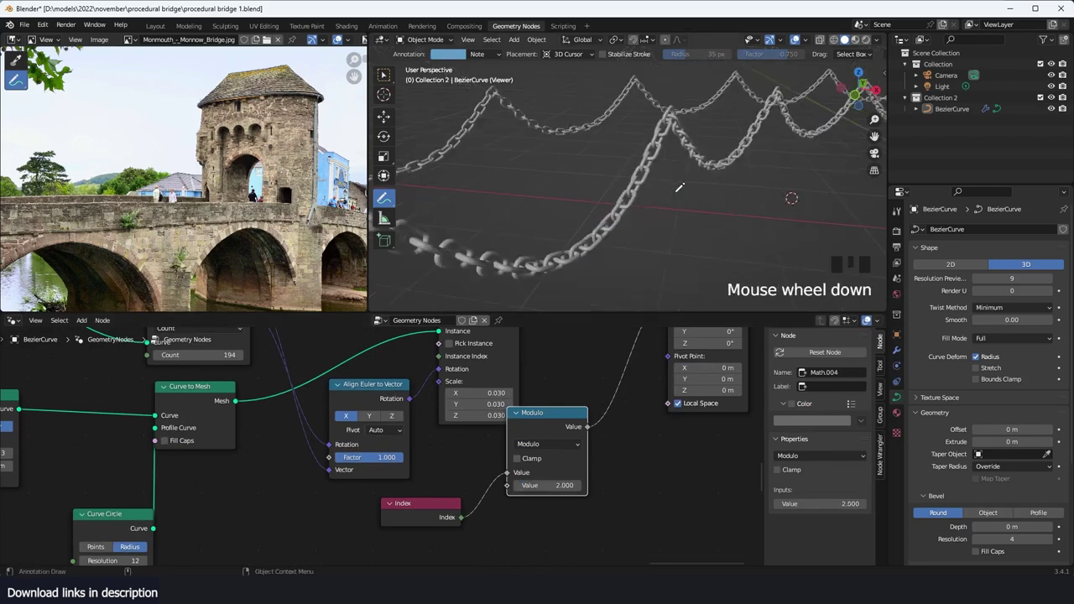
# Step: Inspect the chains, then preview the whole bridge by connecting the Viewer to the final Join Geometry and placing it beneath the output node
pyautogui.press('`')
pyautogui.scroll(2, 562, 199)
pyautogui.press('`')
pyautogui.press('`')
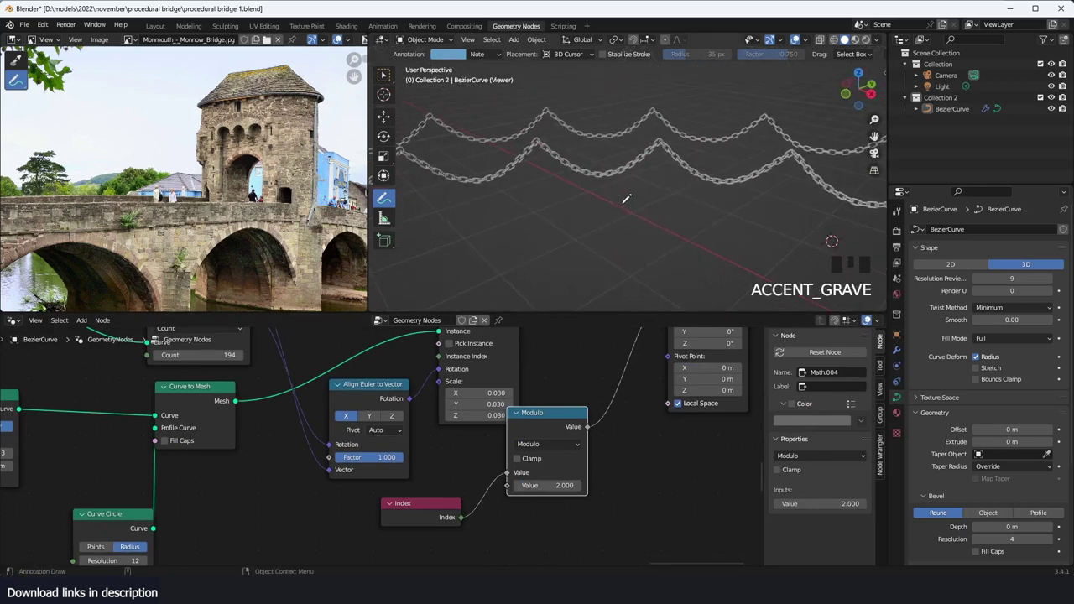
pyautogui.click(577, 520)
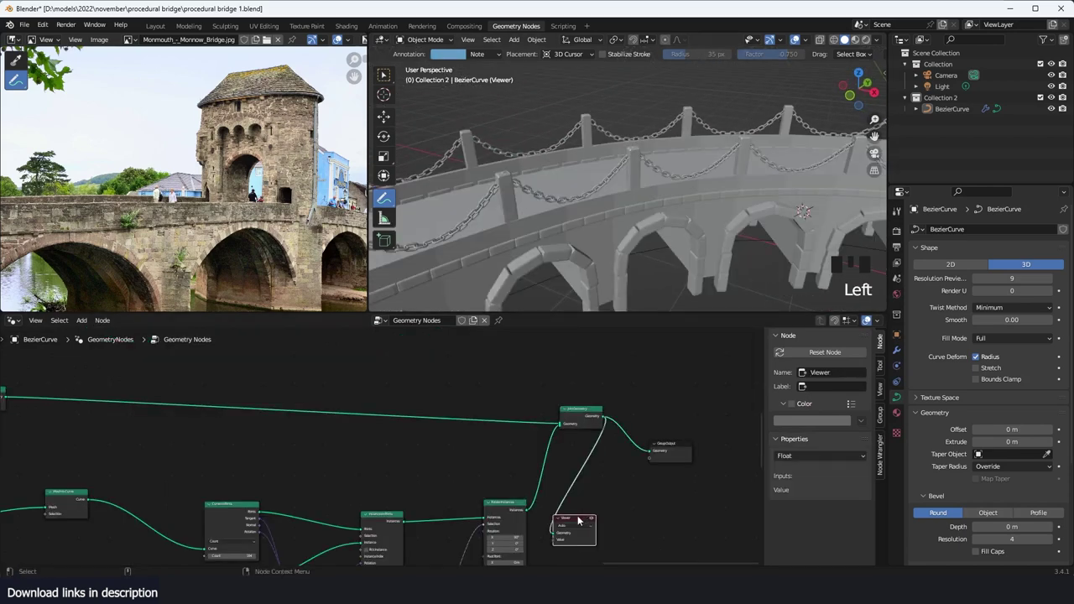
pyautogui.scroll(-3, 663, 172)
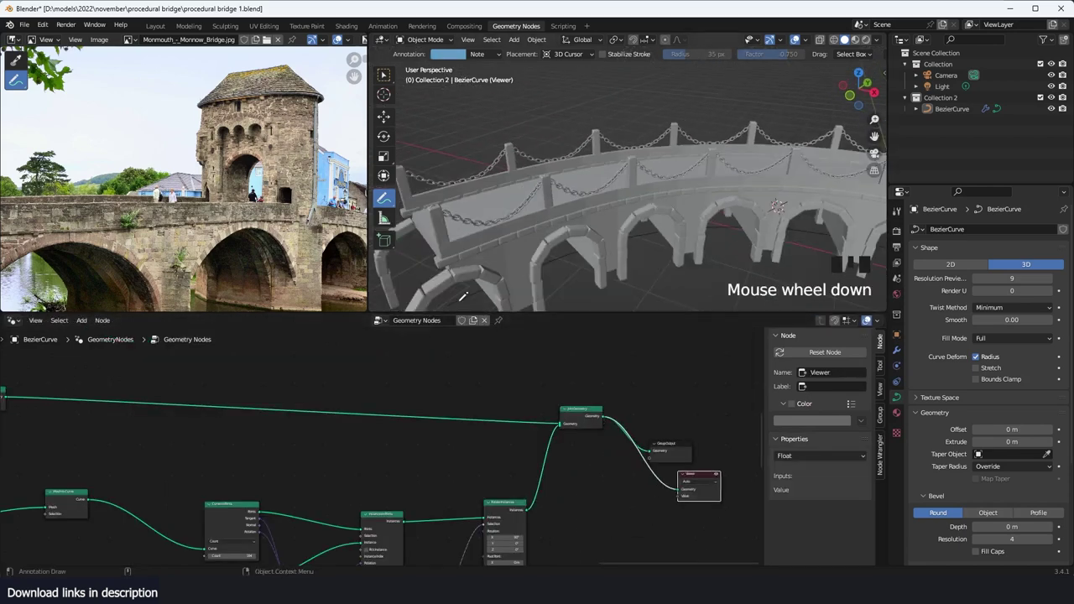
pyautogui.press('`')
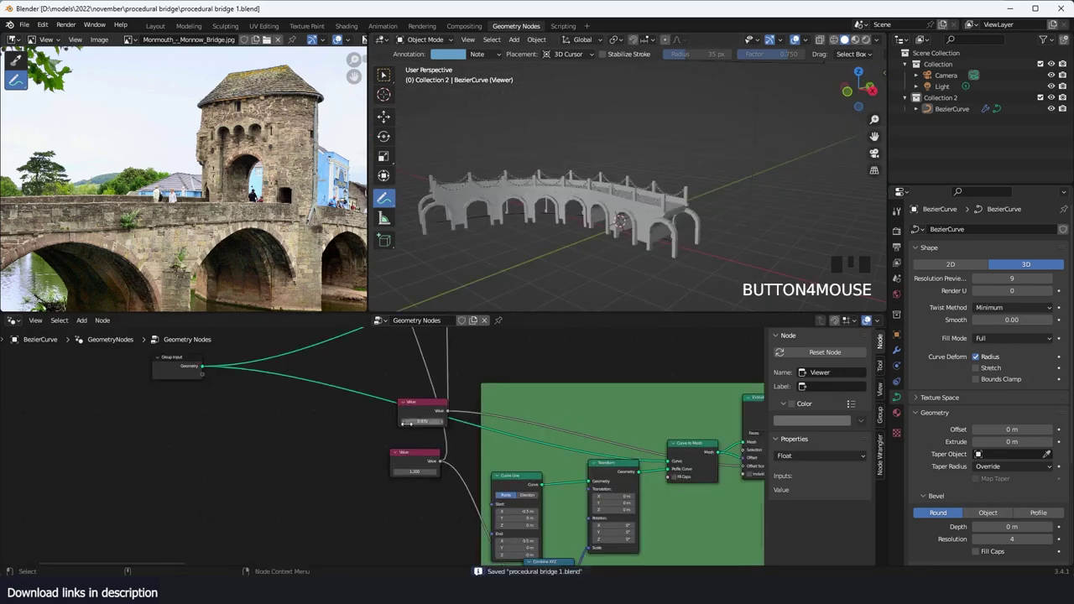
# Step: Try adjusting the 1.200 Value node near the group input and undo the change
pyautogui.scroll(2, 385, 434)
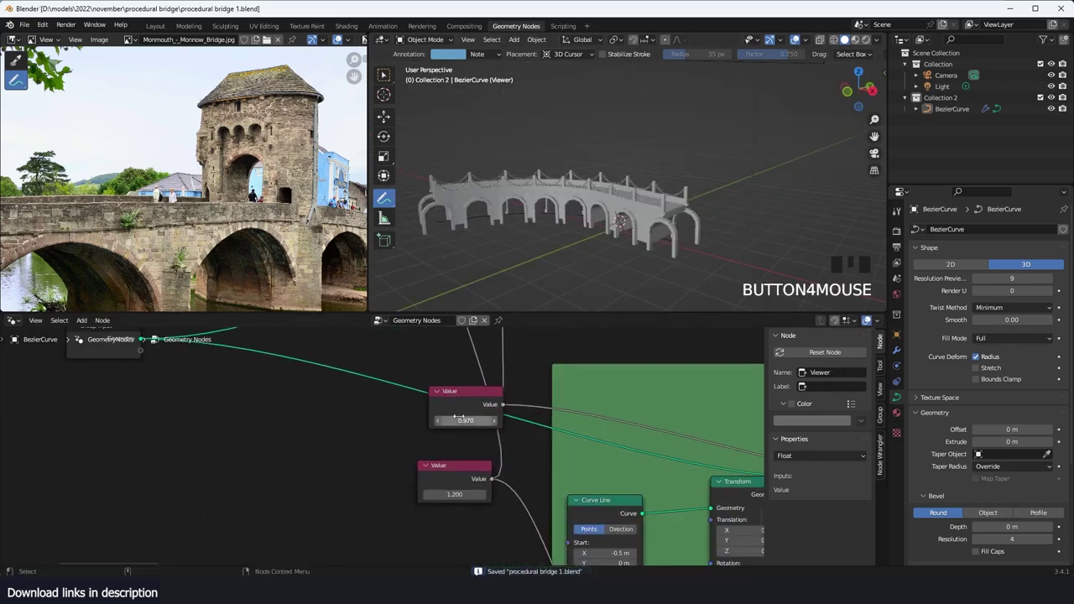
pyautogui.moveTo(463, 494); pyautogui.dragTo(483, 492)
pyautogui.hotkey('ctrl', 'z')
# Step: View the bridge from several angles, switch the 3D viewport to the Move tool and save the file
pyautogui.press('`')
pyautogui.press('`')
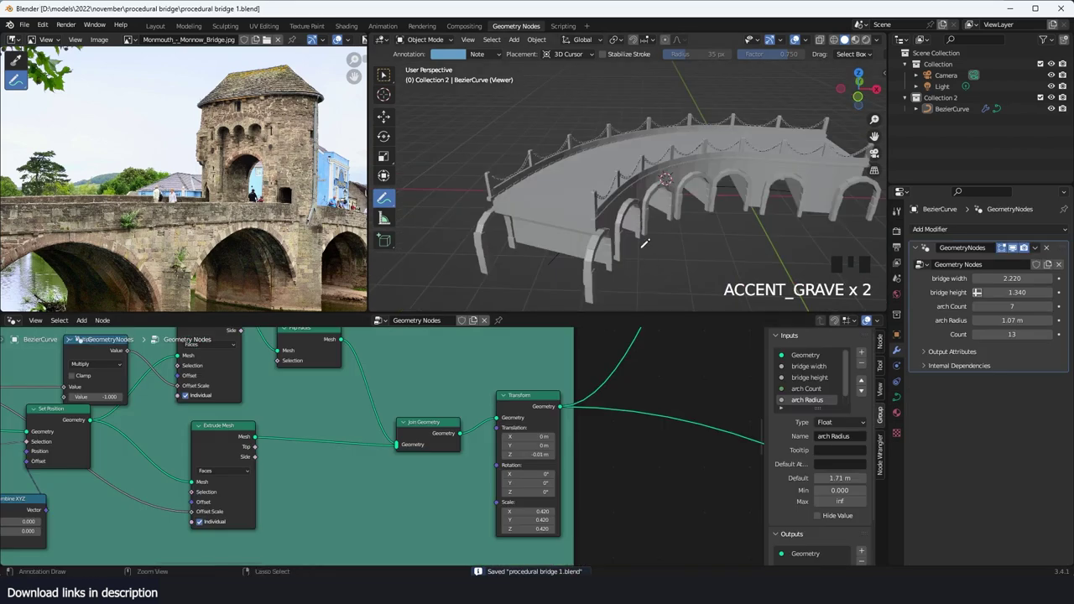
pyautogui.press('`')
pyautogui.click(385, 123)
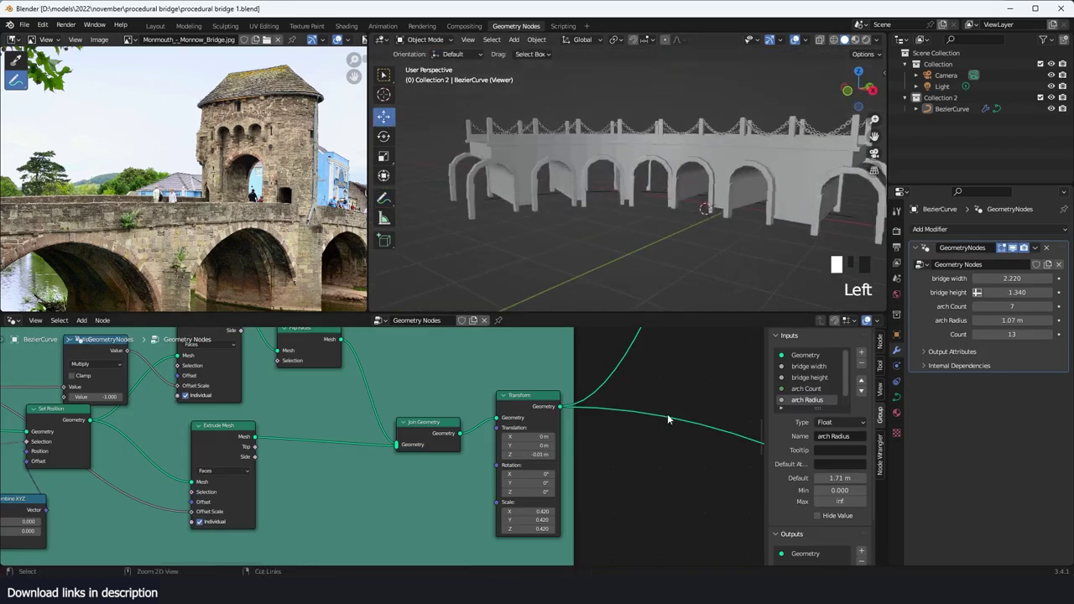
pyautogui.hotkey('ctrl', 's')
# Step: Examine the complete node tree, including its framed groups and final joins, alongside the bridge model
pyautogui.scroll(-5, 669, 419)
pyautogui.scroll(-3, 669, 210)
pyautogui.press('`')
pyautogui.scroll(2, 663, 201)
pyautogui.press('`')
pyautogui.scroll(-14, 670, 416)
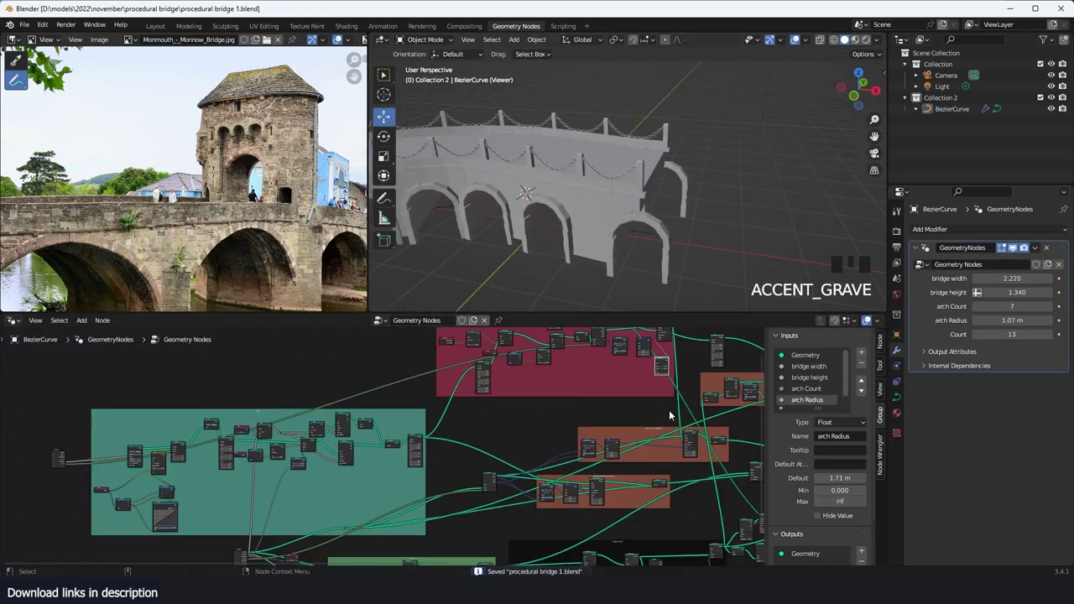
pyautogui.moveTo(755, 475); pyautogui.dragTo(522, 442, button='middle')
pyautogui.scroll(3, 624, 443)
pyautogui.moveTo(755, 416); pyautogui.dragTo(583, 384, button='middle')
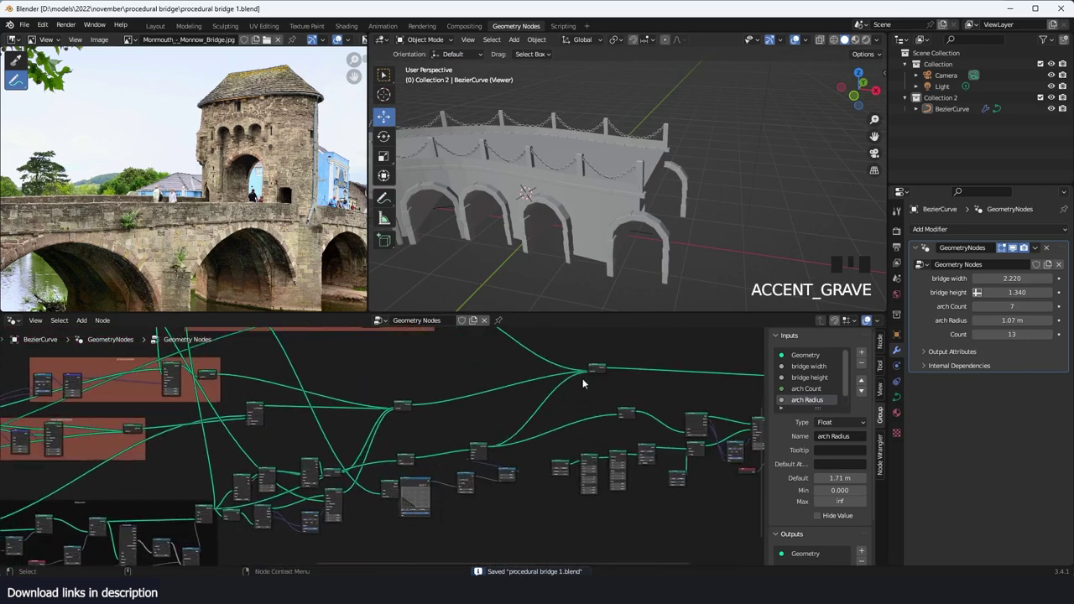
pyautogui.moveTo(594, 247); pyautogui.dragTo(464, 198, button='middle')
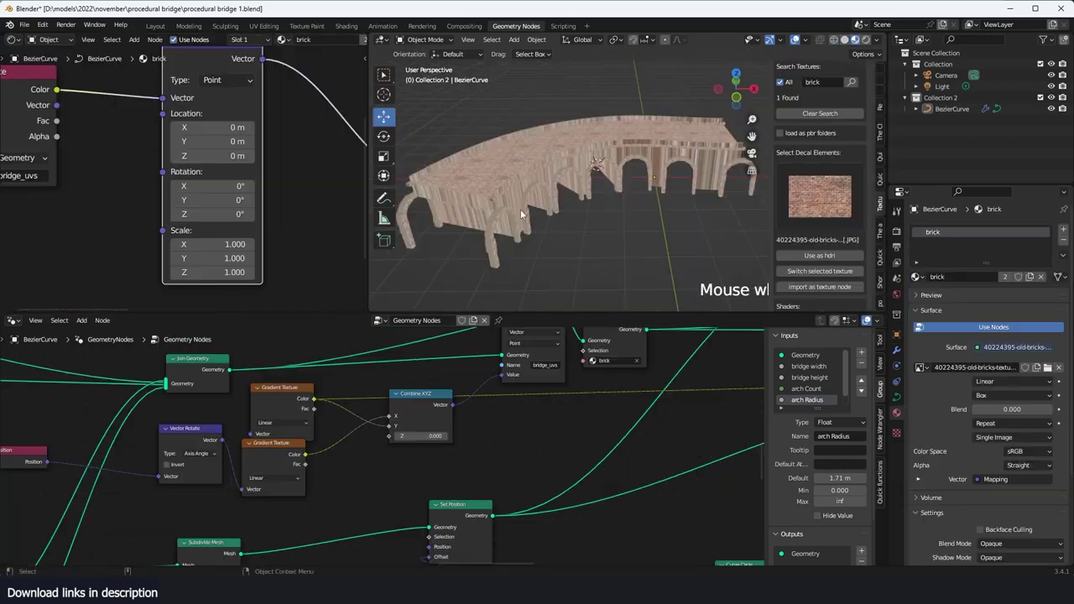
# Step: Examine how the brick texture maps onto the bridge's deck, walls and arches
pyautogui.moveTo(567, 201); pyautogui.dragTo(599, 239, button='middle')
pyautogui.scroll(5, 600, 191)
pyautogui.scroll(-3, 627, 198)
pyautogui.click(640, 196)
pyautogui.click(596, 240)
pyautogui.scroll(3, 570, 231)
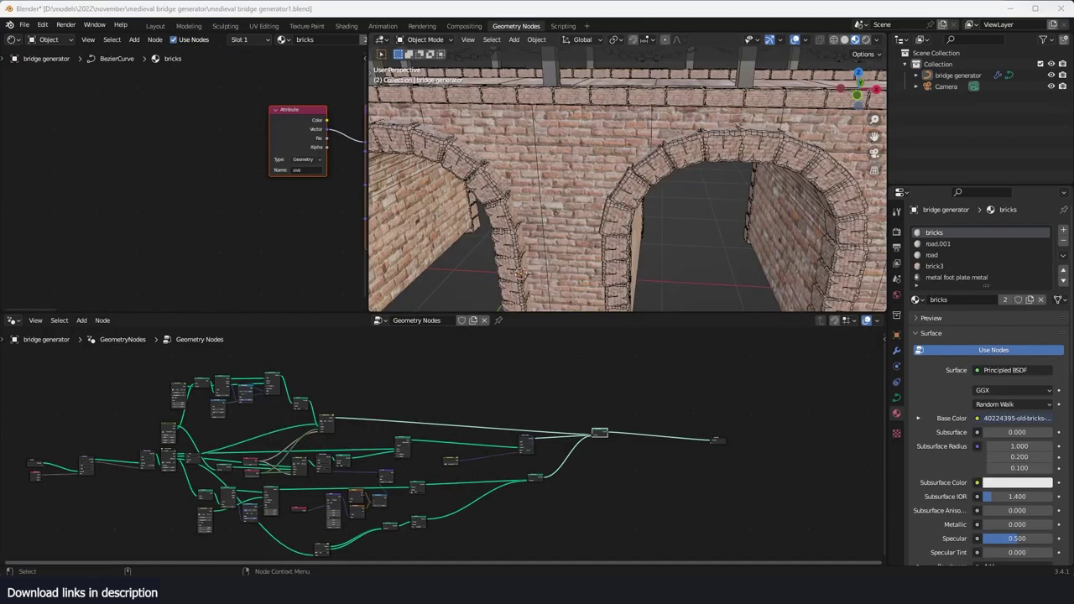
# Step: Bring in and maximize the separate viewport window, inspect the finished brick bridge's arches, posts and chains, and restore the window
pyautogui.moveTo(1073, 0); pyautogui.dragTo(631, 101)
pyautogui.doubleClick(630, 98)
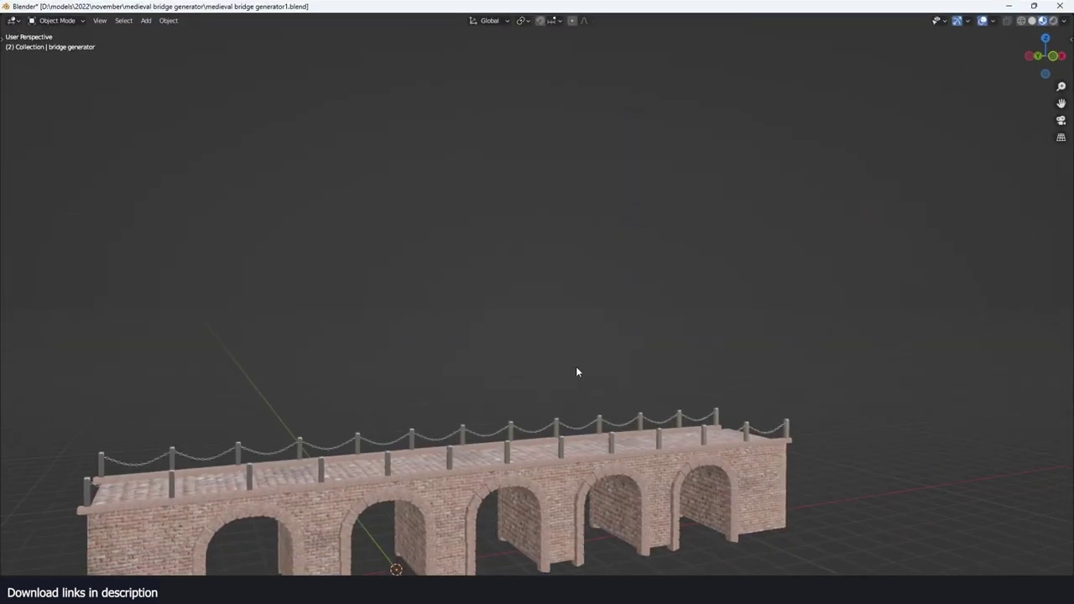
pyautogui.scroll(1, 575, 366)
pyautogui.keyDown('shift'); pyautogui.moveTo(575, 365); pyautogui.dragTo(540, 215, button='middle'); pyautogui.keyUp('shift')
pyautogui.scroll(4, 621, 208)
pyautogui.scroll(-5, 491, 233)
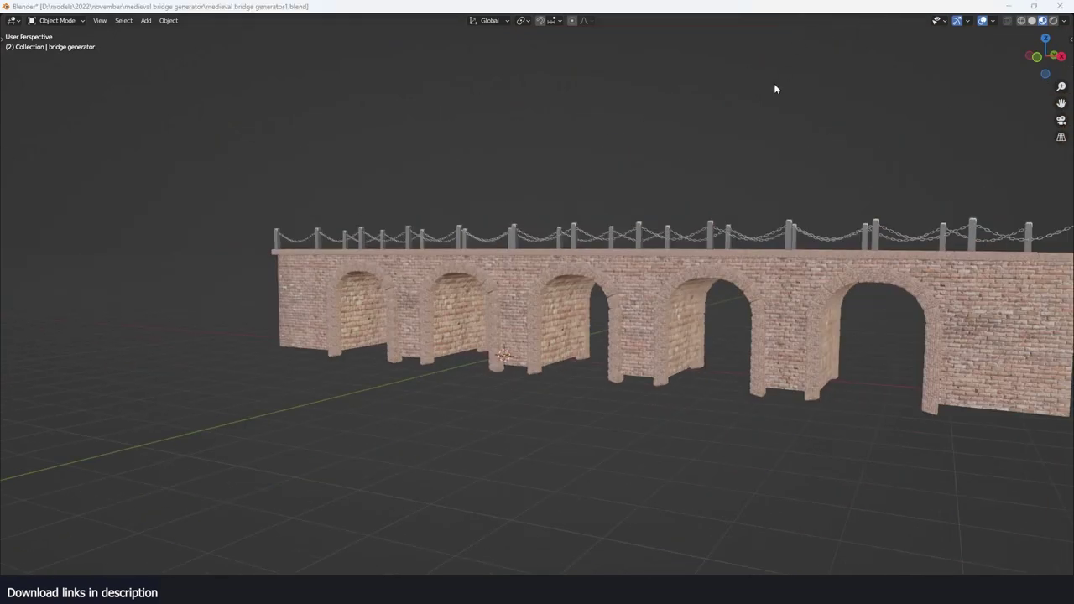
pyautogui.doubleClick(797, 10)
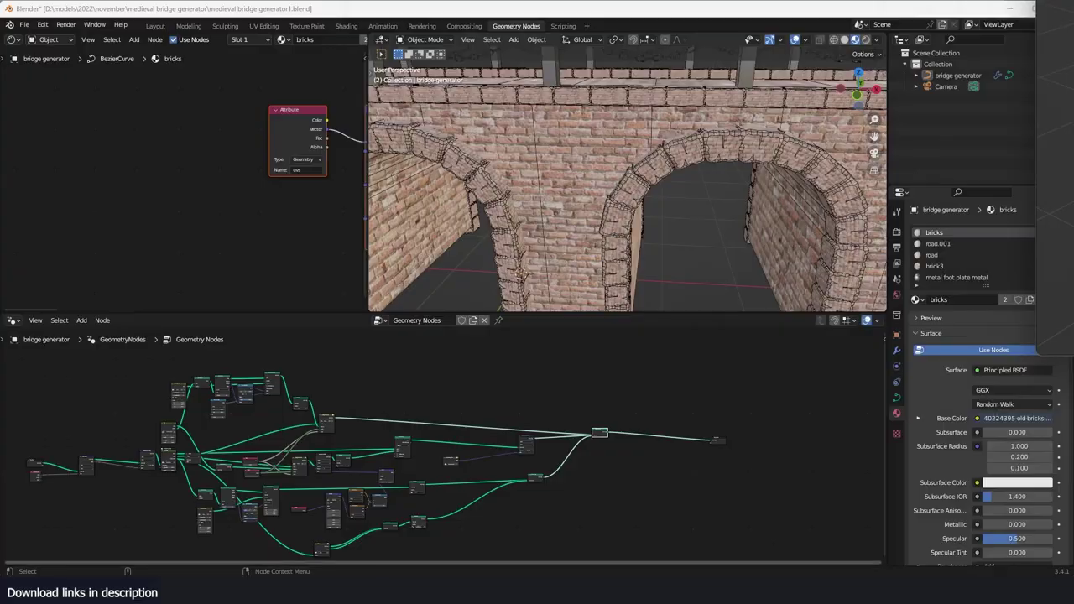